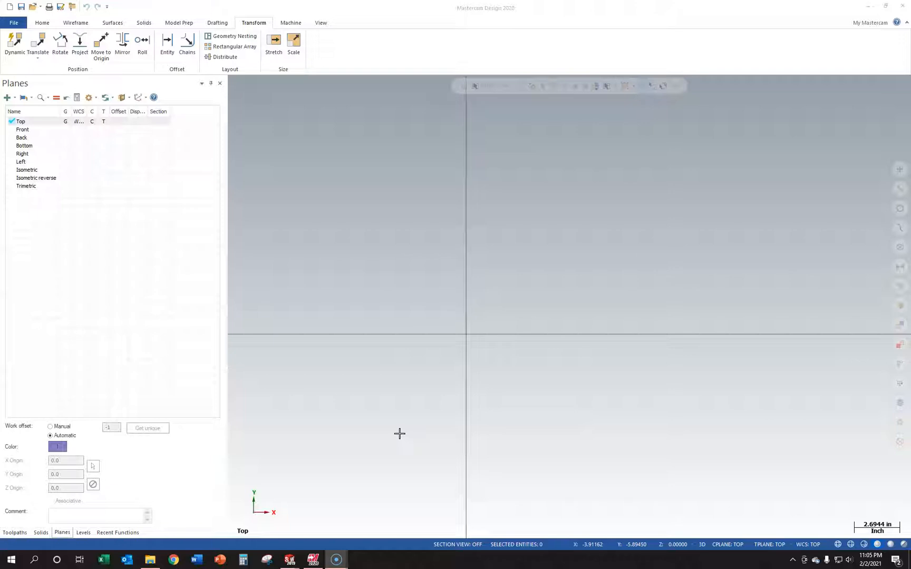
click(83, 533)
click(108, 533)
click(14, 533)
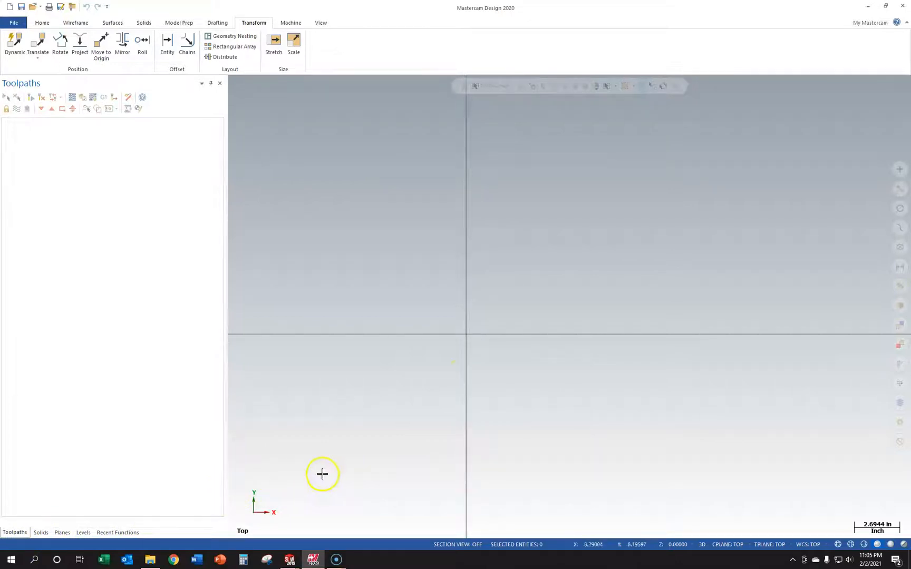
scroll(445, 363, down, 1)
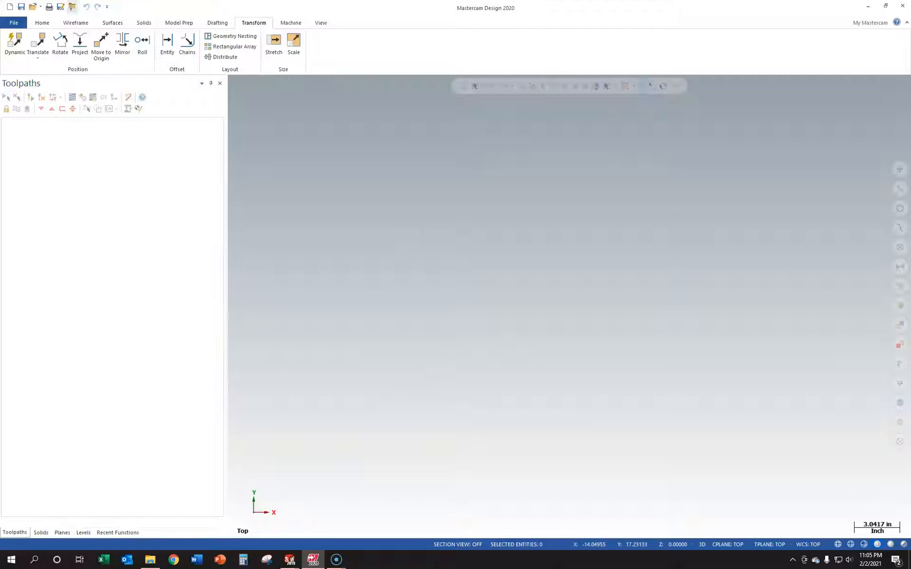
- Merge the SOLIDWORKS assembly OP10 P01-01-002 Drive.SLDASM into the empty file, keeping the merged file levels
click(14, 23)
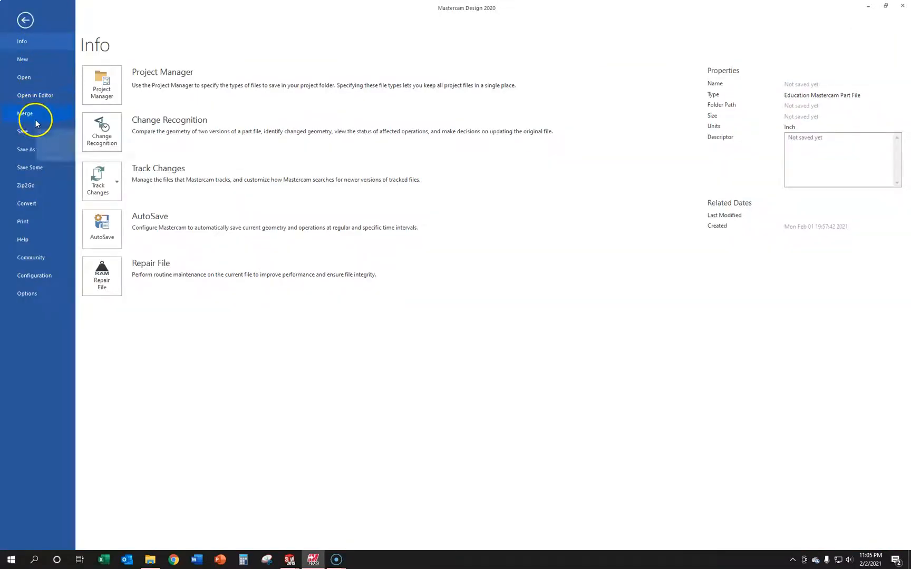
click(36, 118)
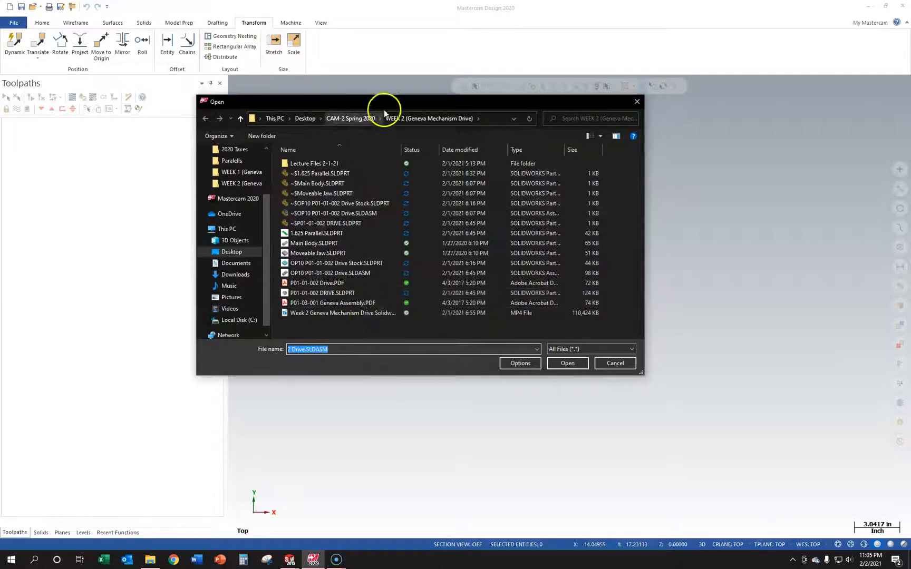
click(319, 273)
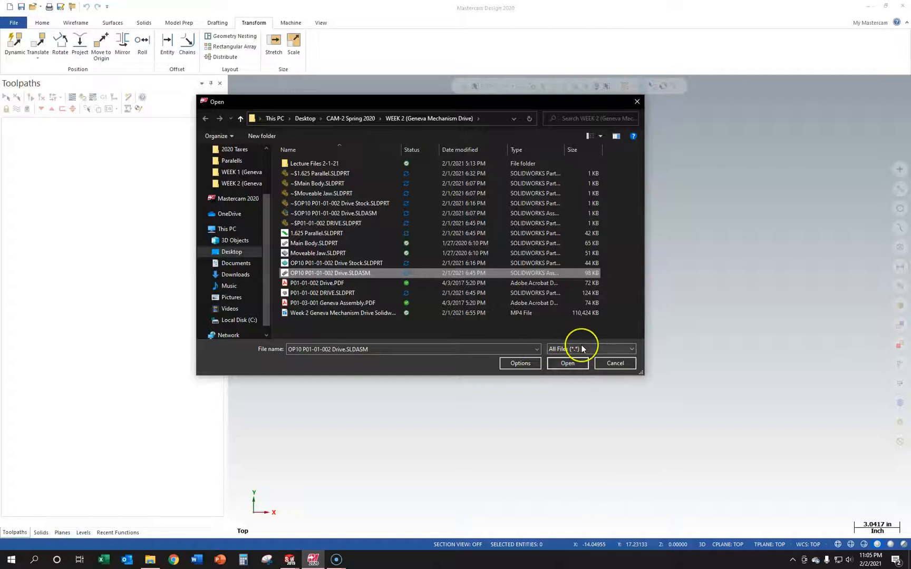
click(586, 349)
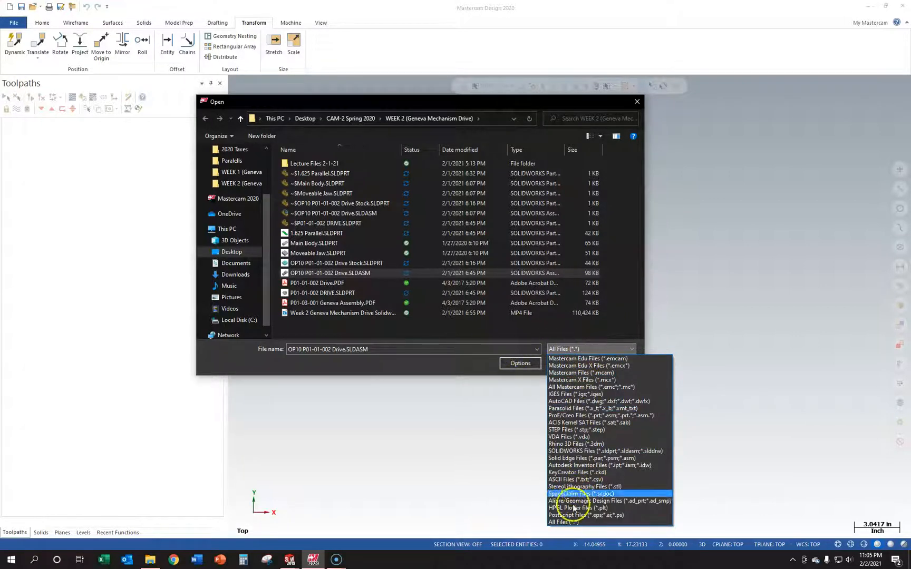
click(425, 356)
click(581, 363)
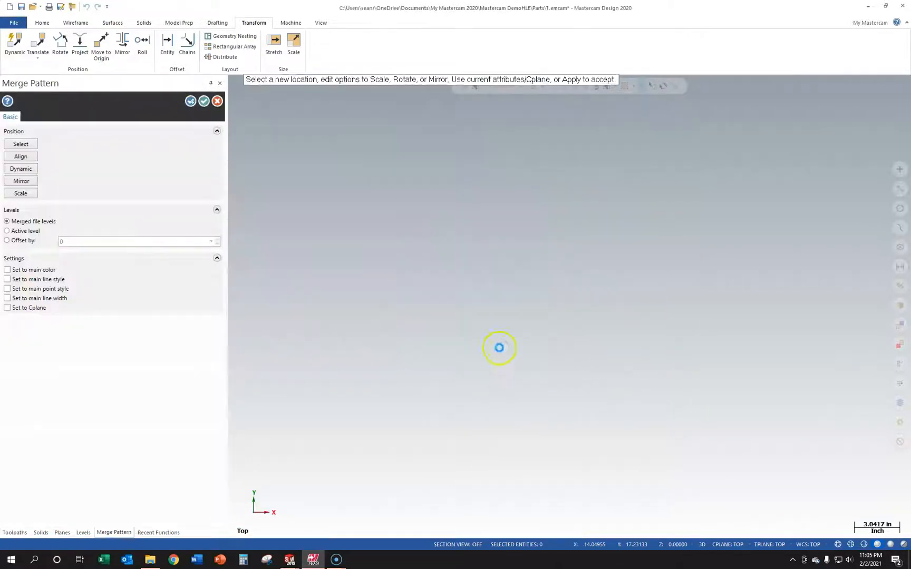
scroll(470, 290, up, 5)
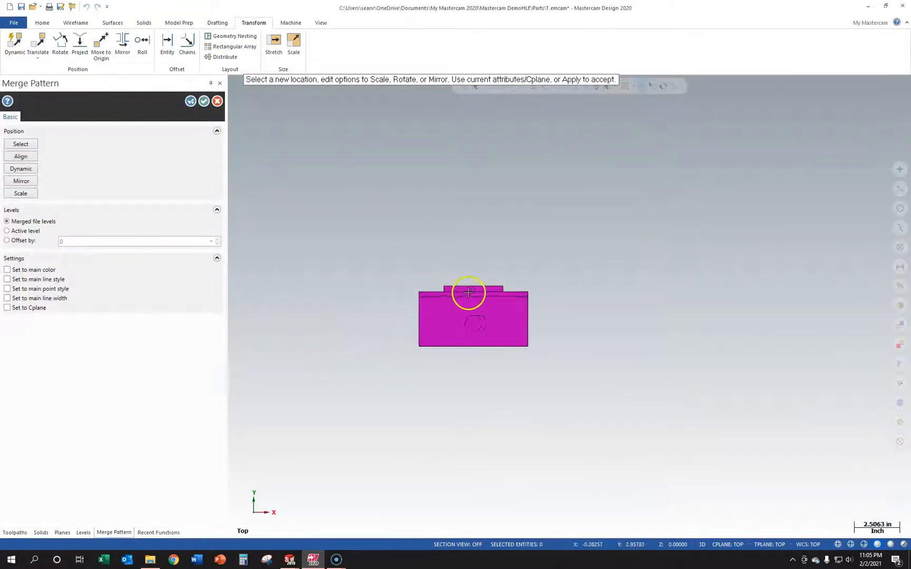
middle_drag(582, 241, 533, 260)
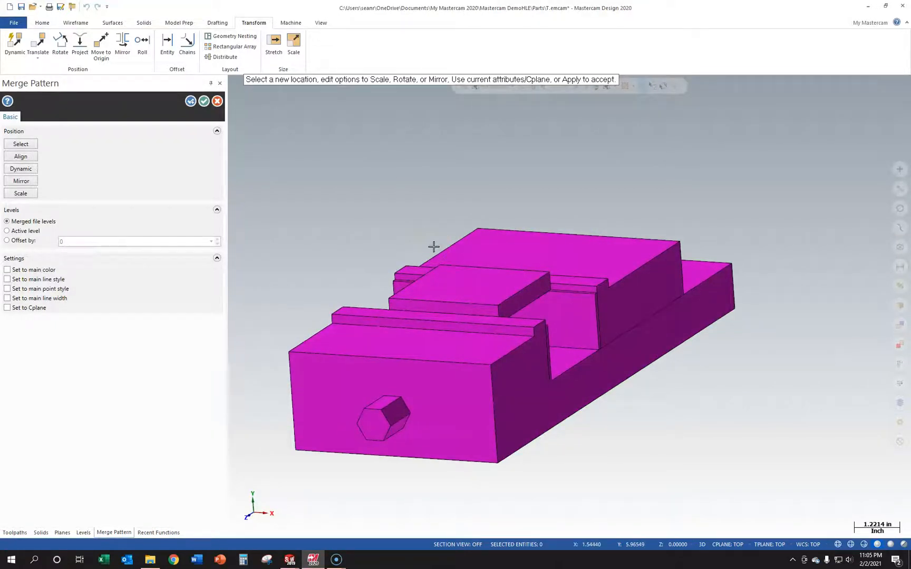
click(204, 101)
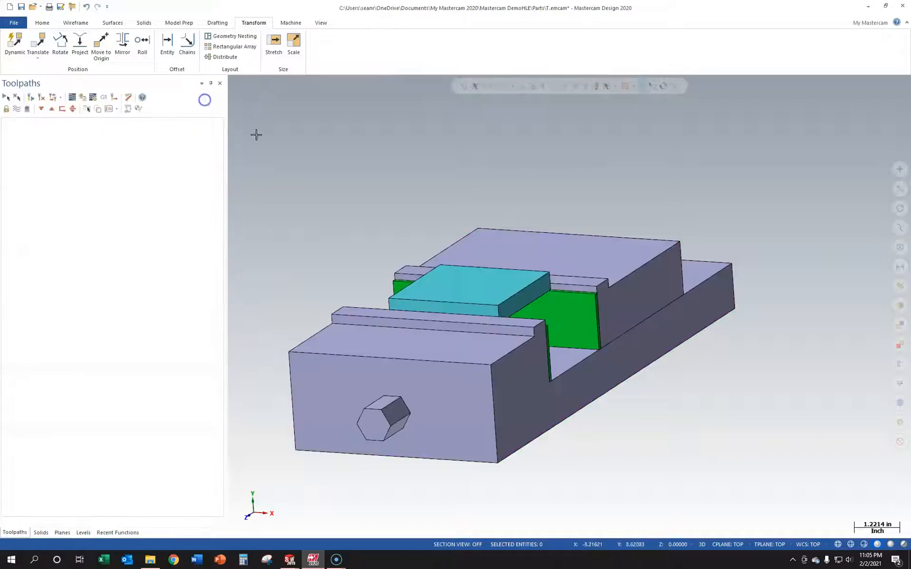
- Check which solids levels 1 and 6 hold by toggling their visibility, and name level 6 "1.563 Paralell"
middle_drag(633, 371, 557, 388)
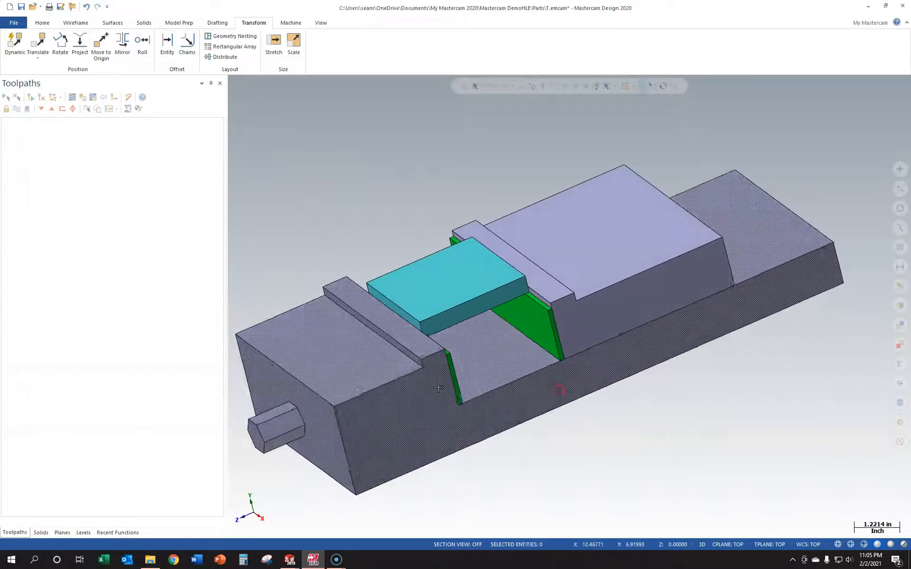
click(83, 533)
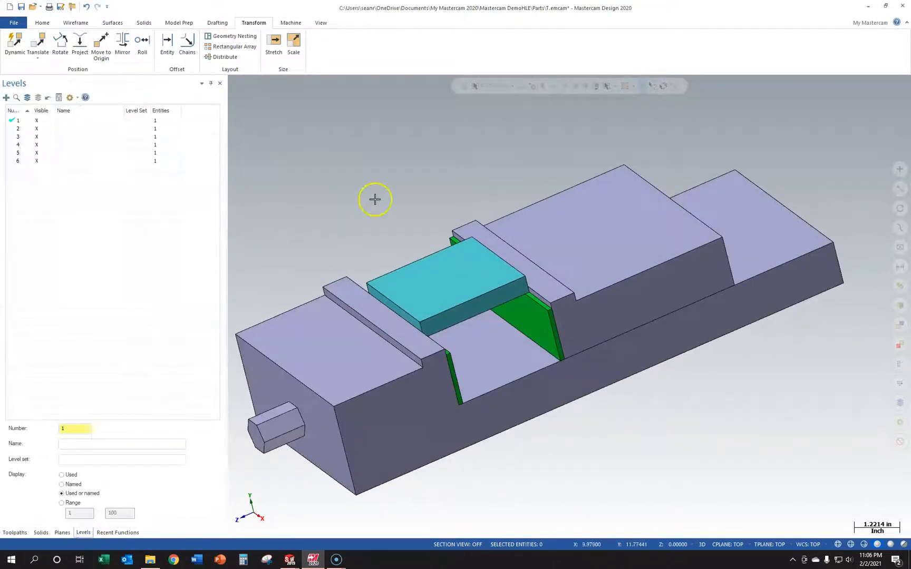
middle_drag(387, 193, 418, 178)
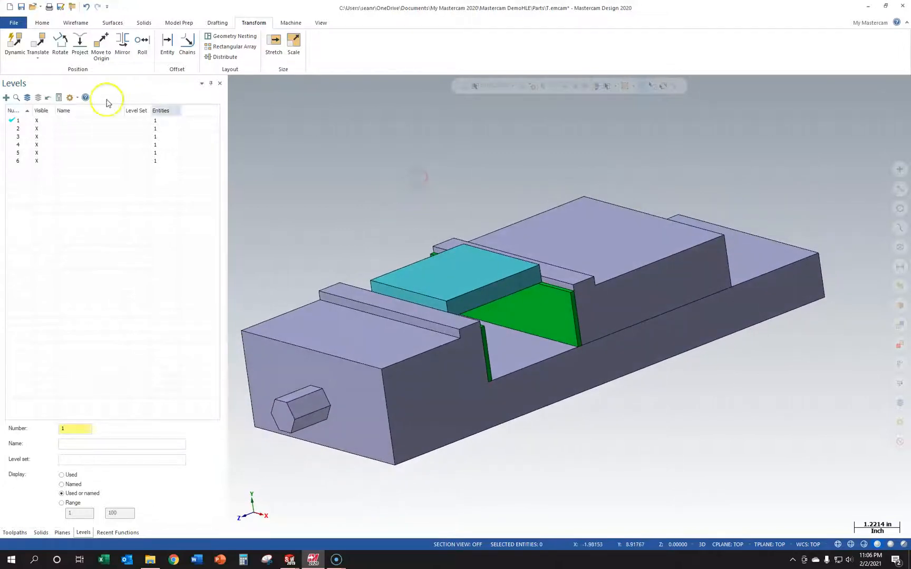
click(40, 121)
click(40, 121)
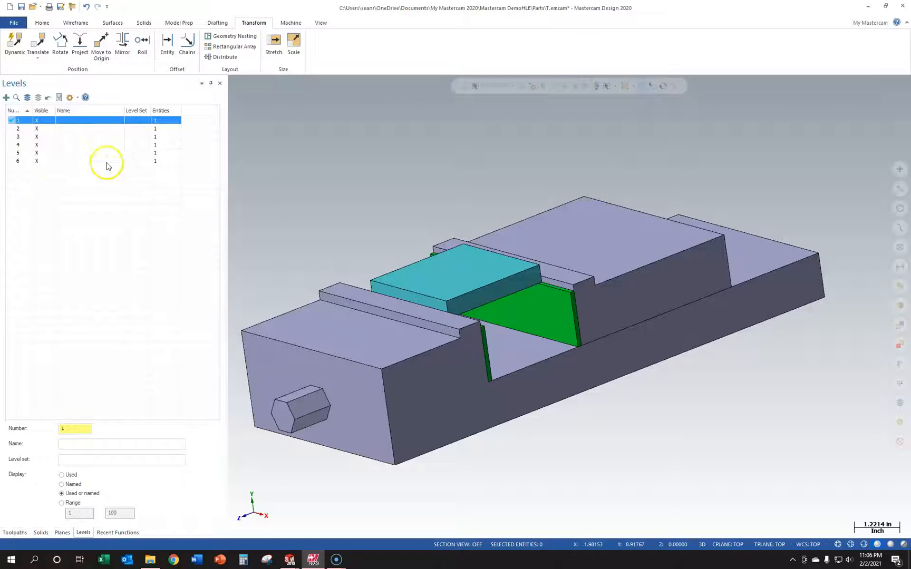
click(40, 161)
click(40, 161)
double_click(72, 161)
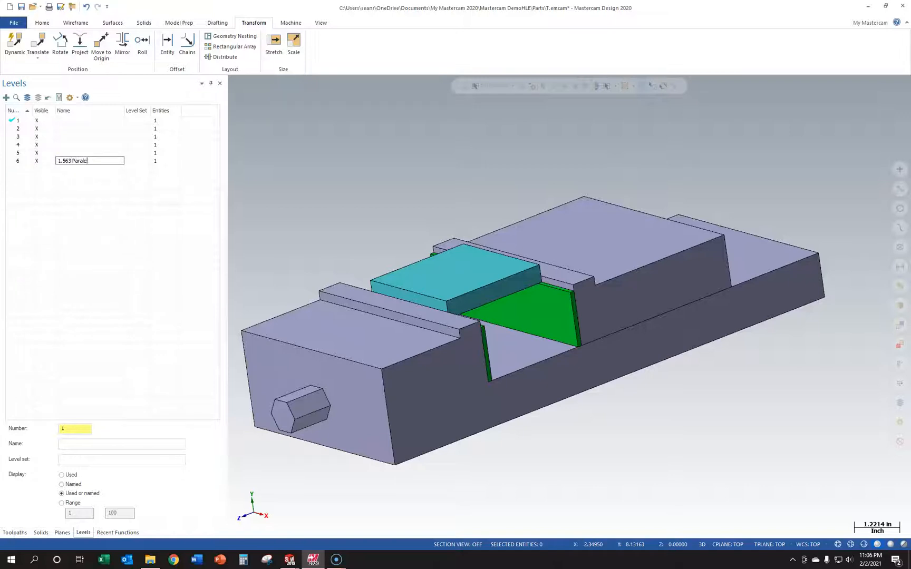
click(324, 196)
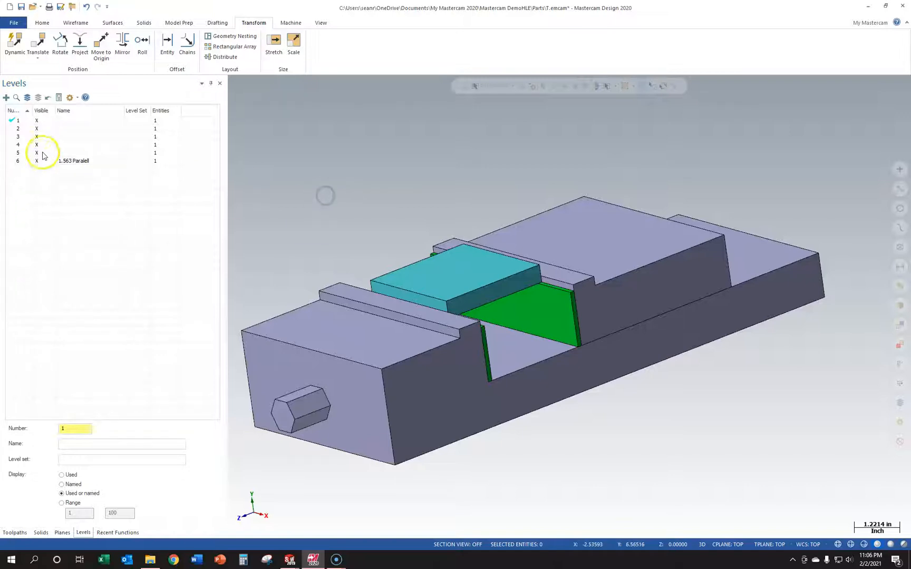
- Identify the solid on level 5 by toggling its visibility and name that level "1.563 Paralell"
click(42, 152)
click(43, 153)
click(43, 153)
double_click(69, 152)
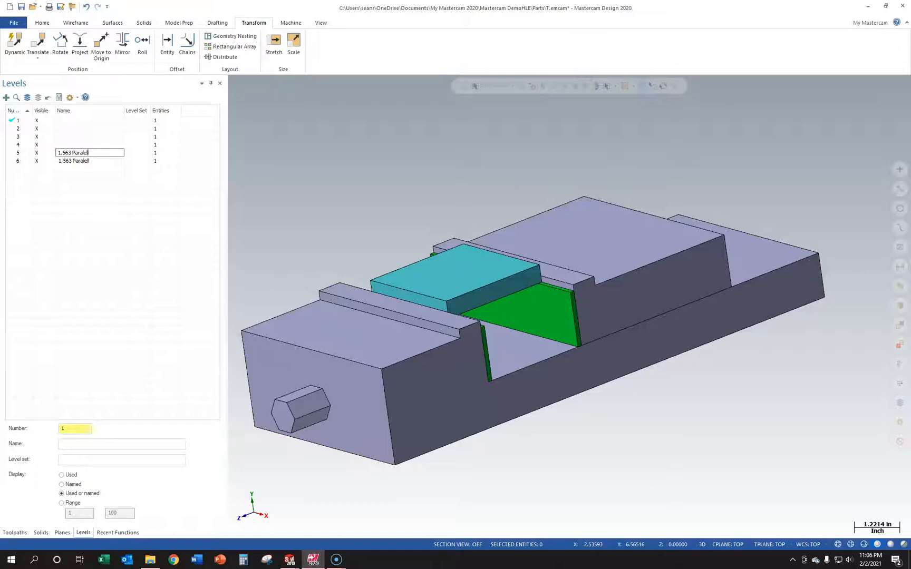
click(399, 180)
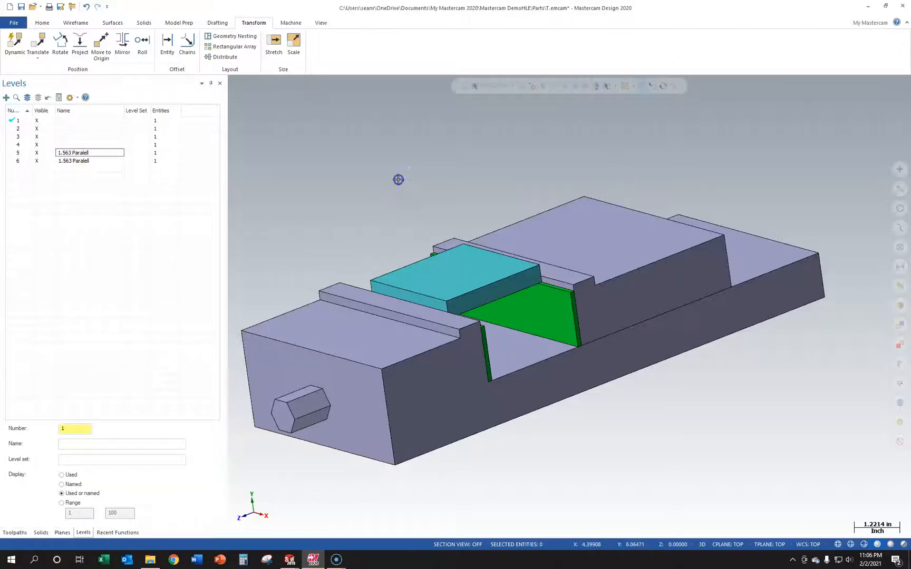
- Identify the solid on level 4 by toggling its visibility and name that level "OP10_Stock Block"
click(46, 145)
click(48, 145)
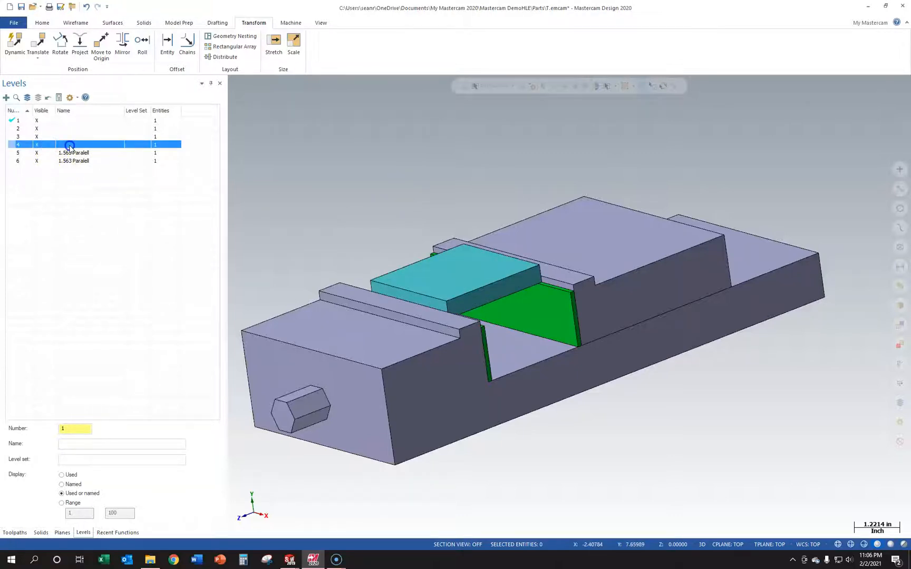
double_click(70, 146)
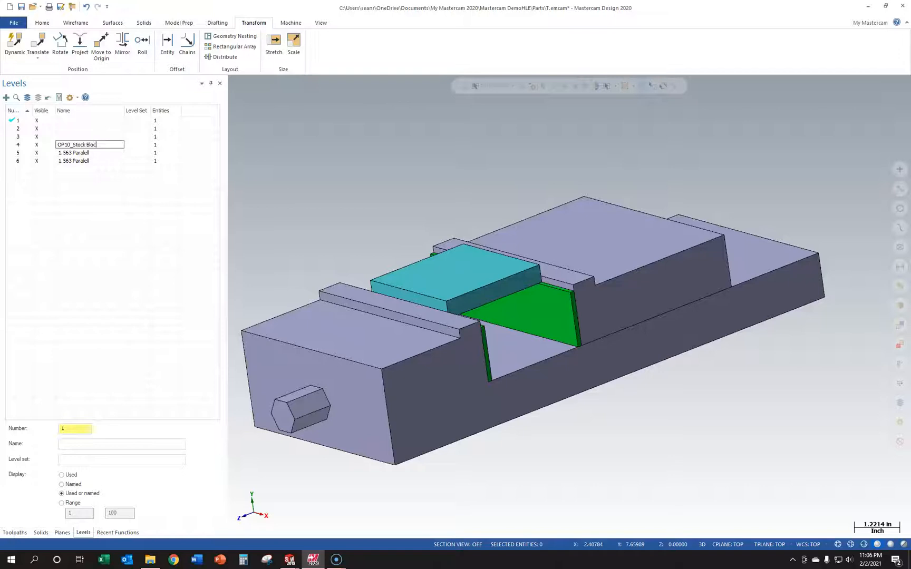
- Add the prefix "OP10_" to the names of both parallel levels, 5 and 6
double_click(60, 152)
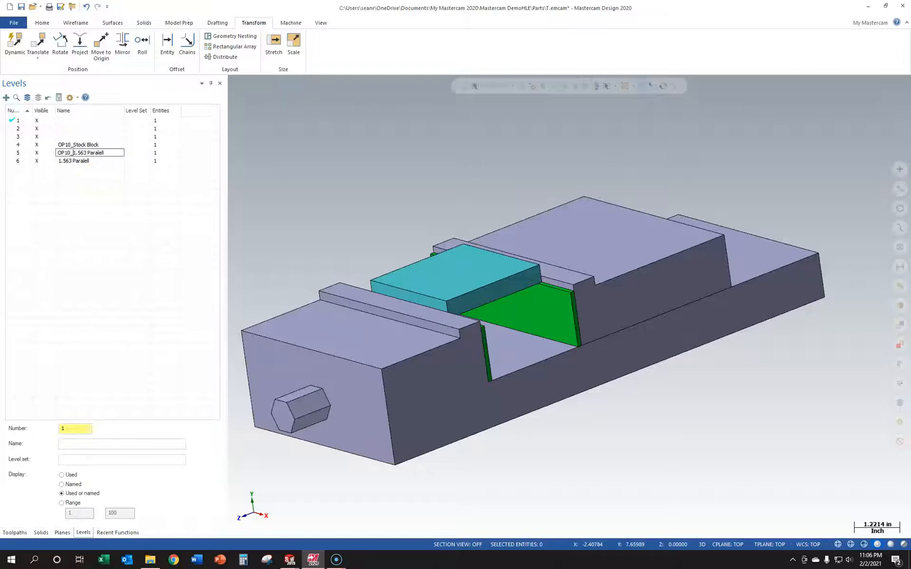
double_click(60, 161)
click(58, 161)
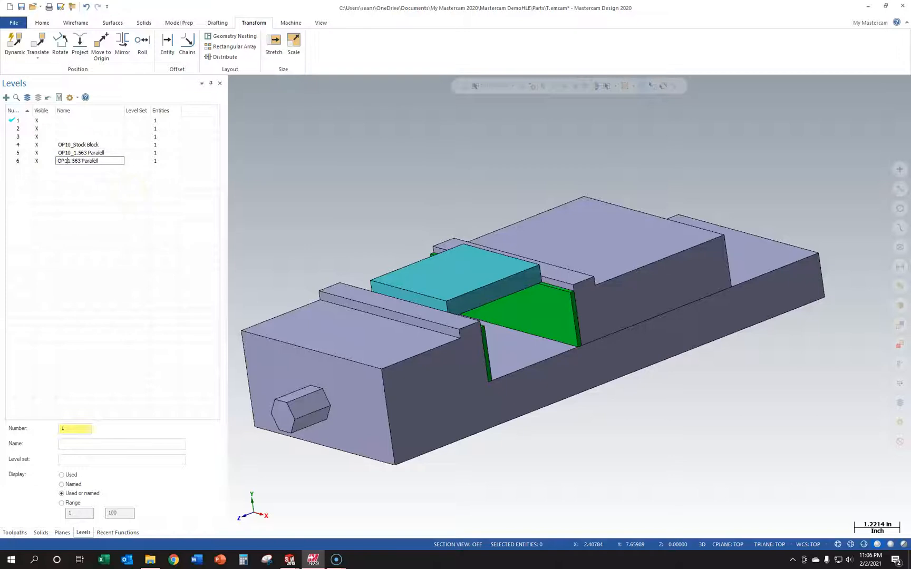
key(Return)
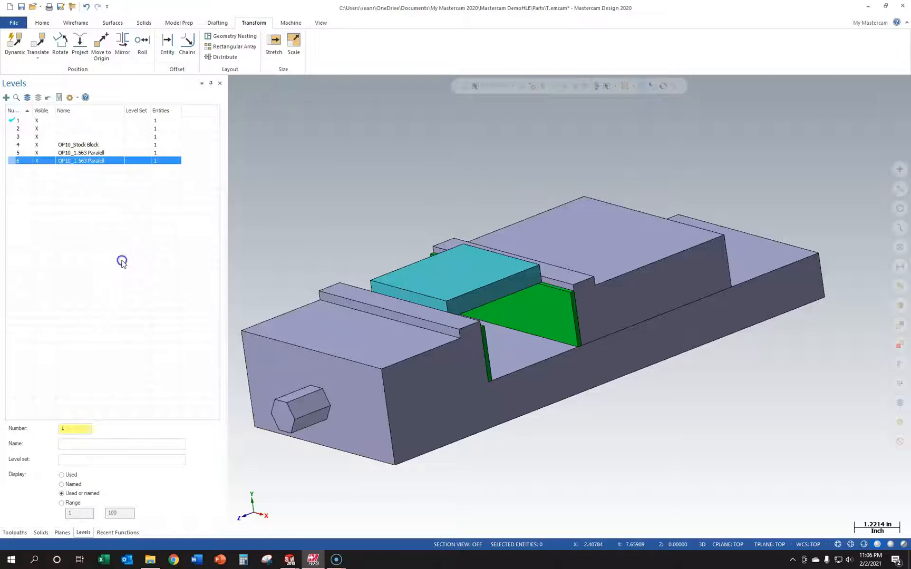
- Hide the stock block level to identify the solid on level 3, and name level 3 "OP10_Solid Part"
click(43, 136)
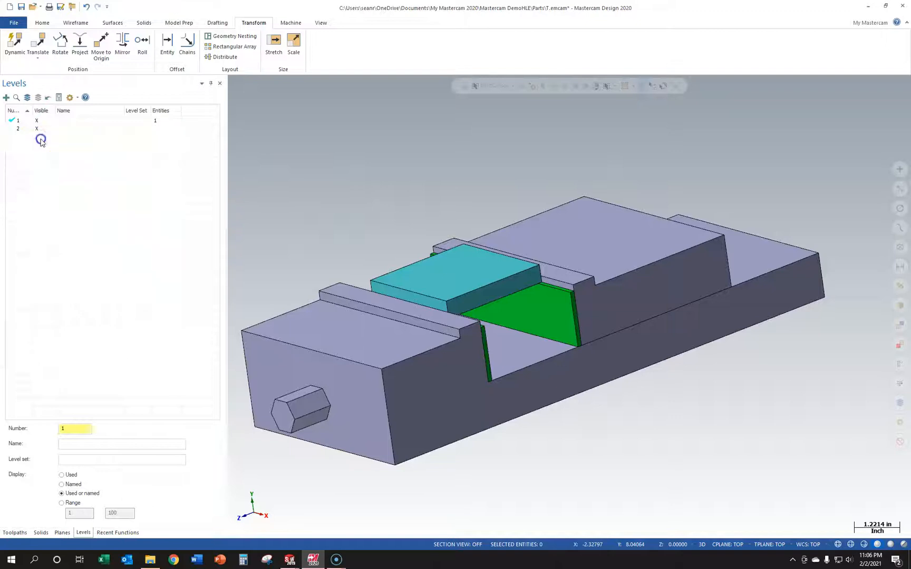
click(37, 129)
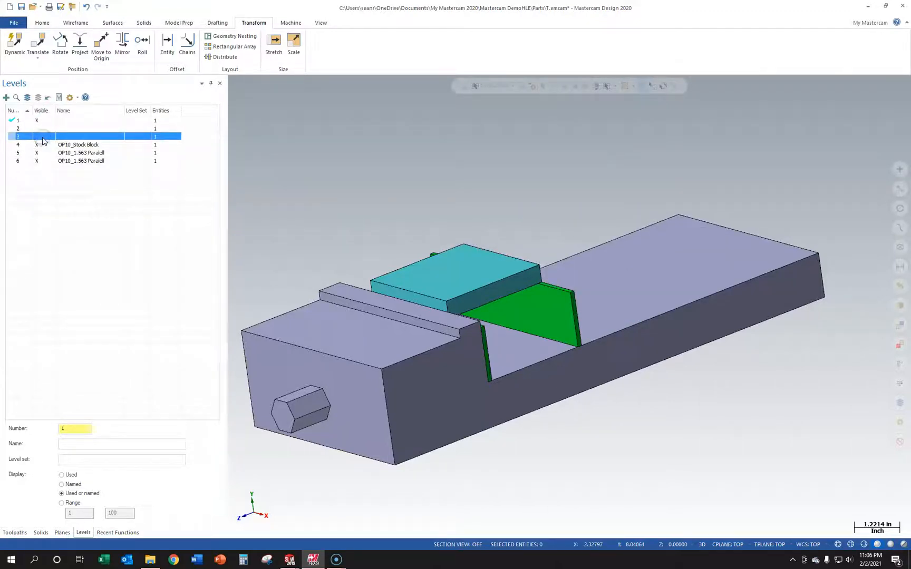
click(37, 128)
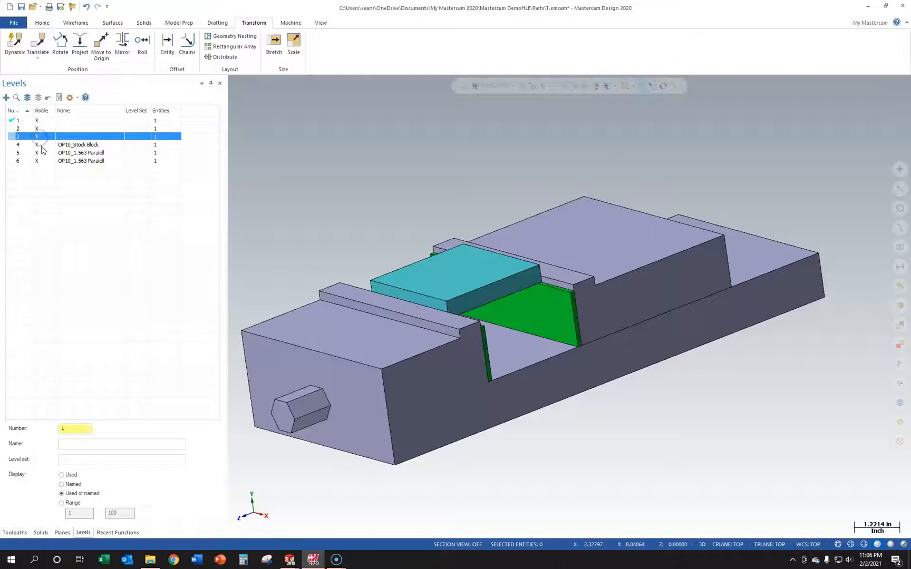
click(37, 144)
click(37, 137)
click(37, 136)
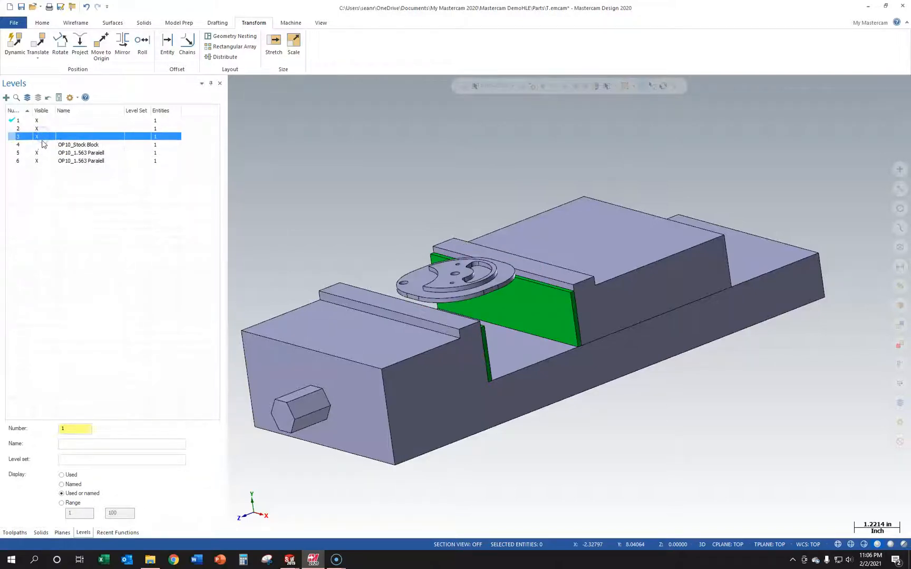
double_click(69, 138)
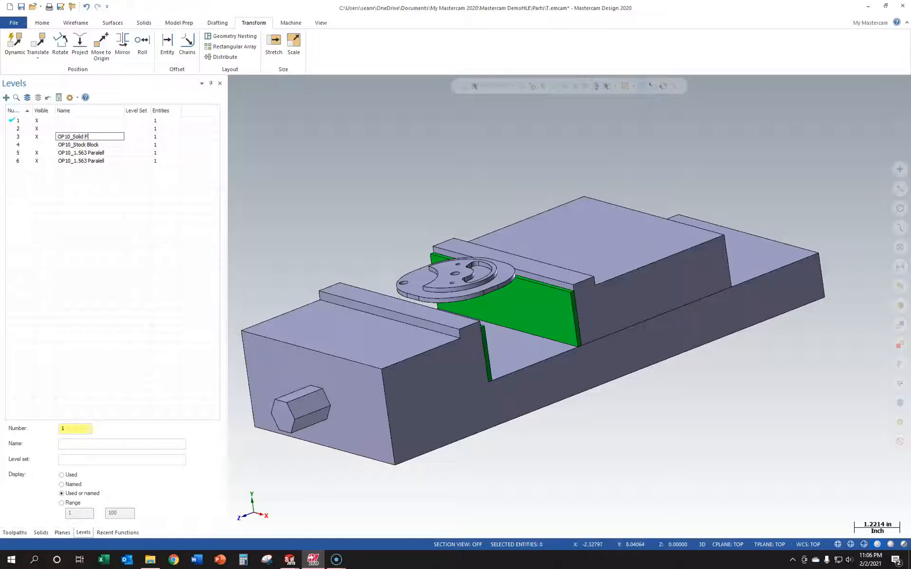
- Show the stock block level again and name level 2 "Op10_Movable Jaw"
click(37, 136)
click(37, 145)
click(45, 137)
click(48, 130)
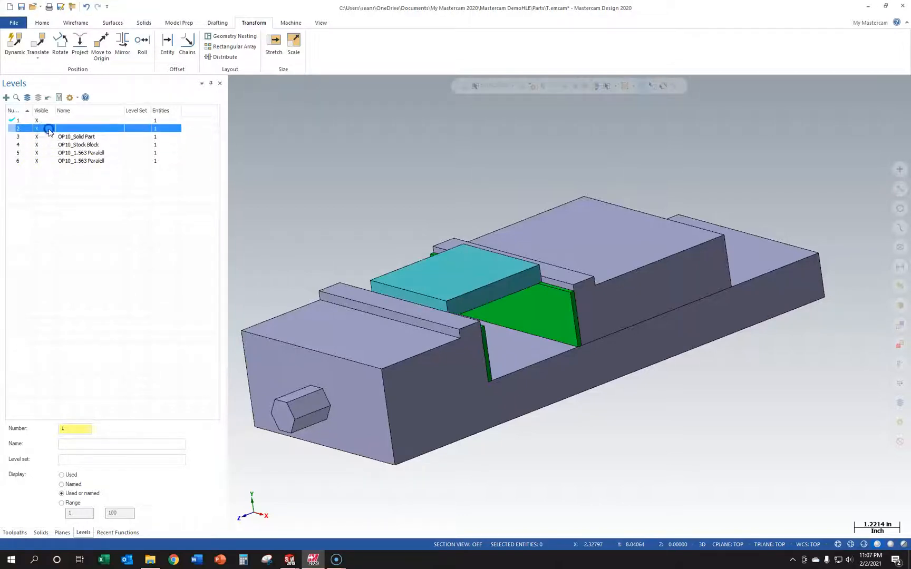
click(78, 129)
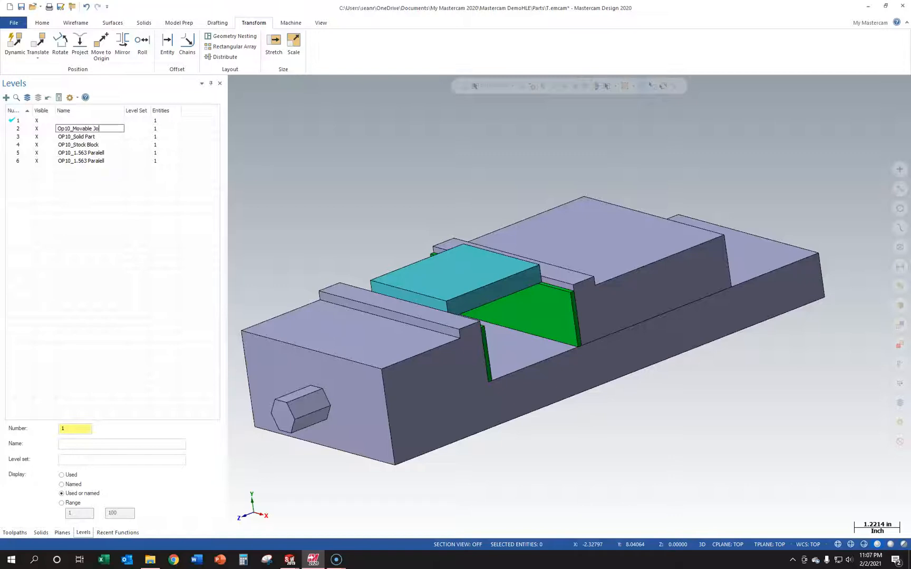
- Name level 1 "OP10_Fix Vice Base" and correct the level 2 name to "OP10_Movable Jaw"
click(77, 120)
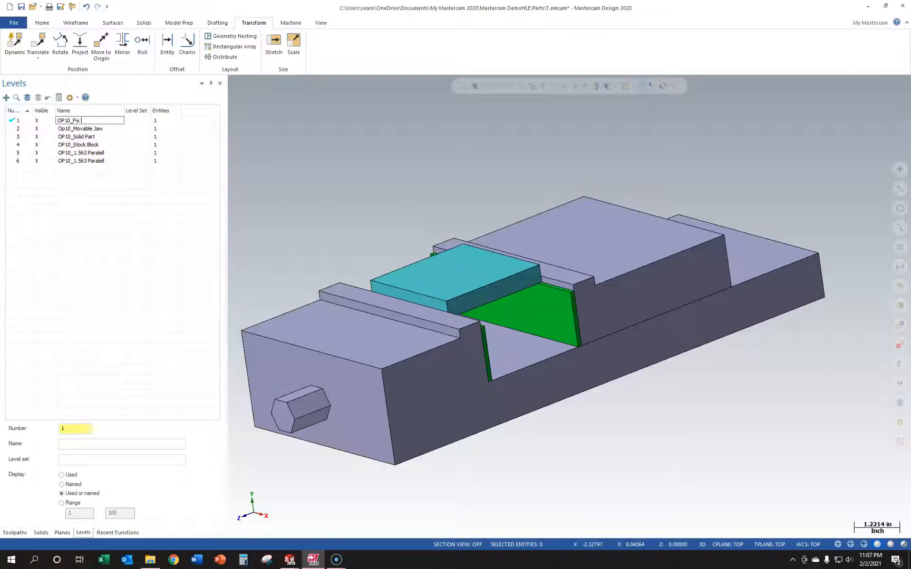
key(Return)
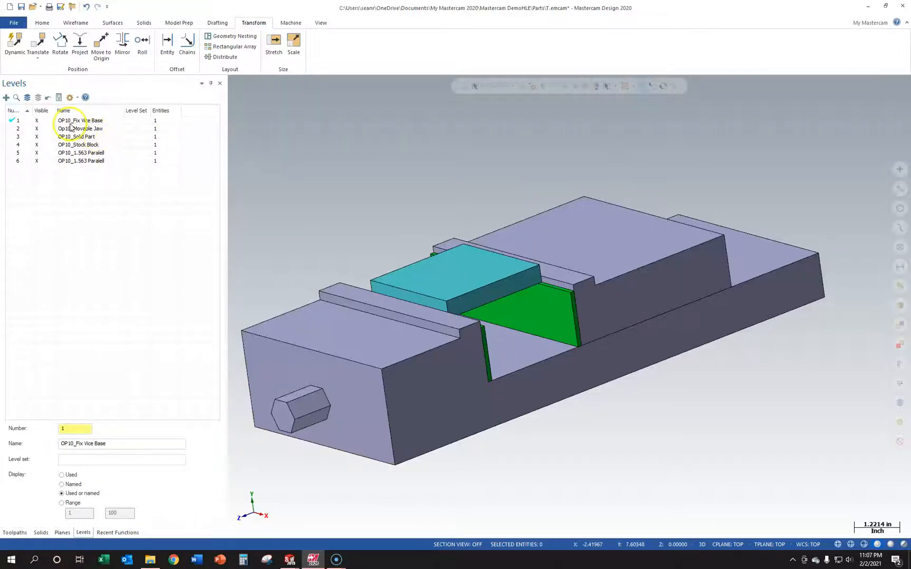
double_click(71, 128)
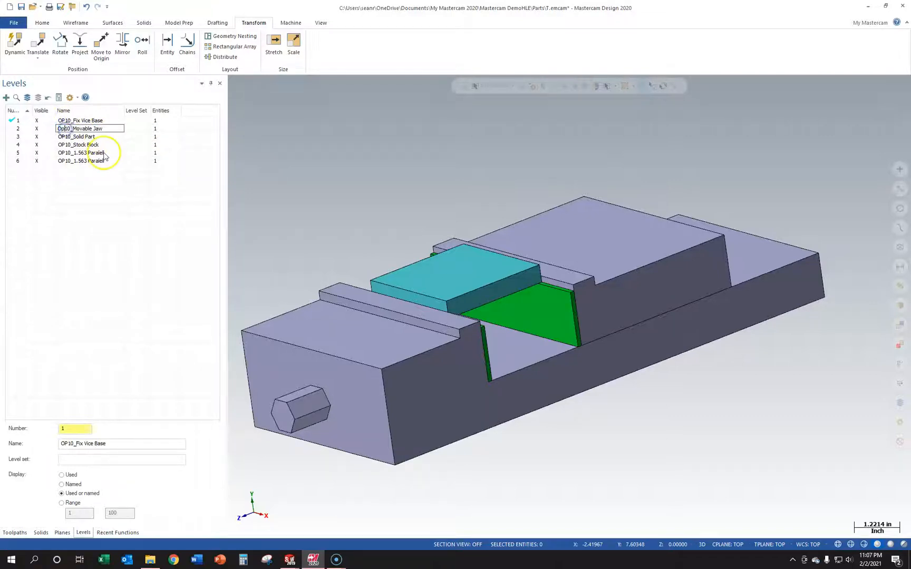
click(304, 169)
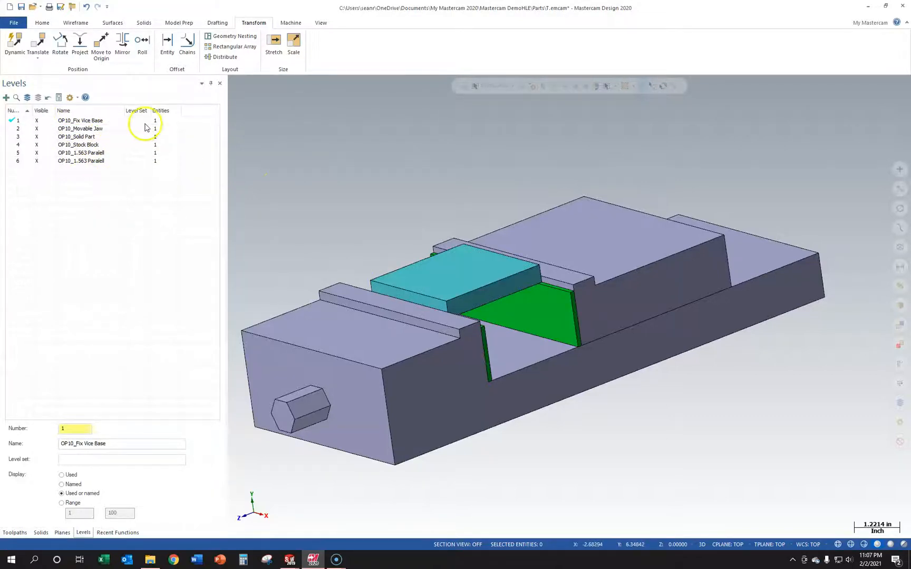
click(38, 121)
click(43, 122)
middle_drag(331, 230, 392, 225)
scroll(373, 224, down, 2)
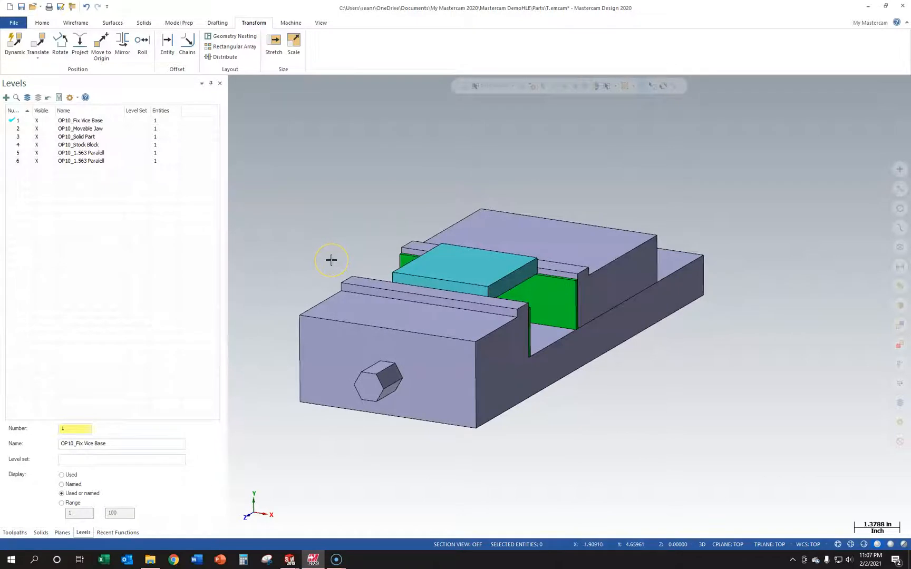
- Start a Dynamic move transform and select all the solids of the vise assembly for it
right_click(310, 224)
click(340, 273)
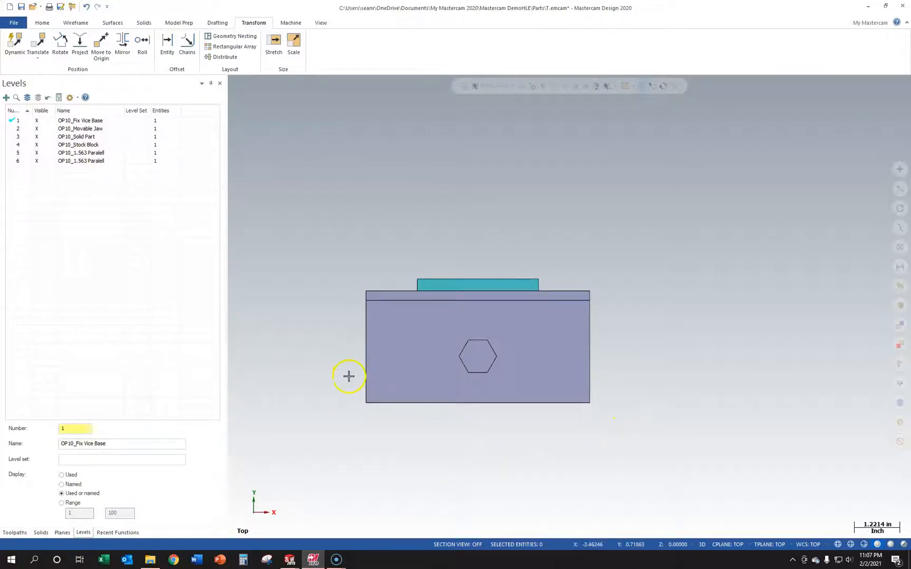
click(12, 43)
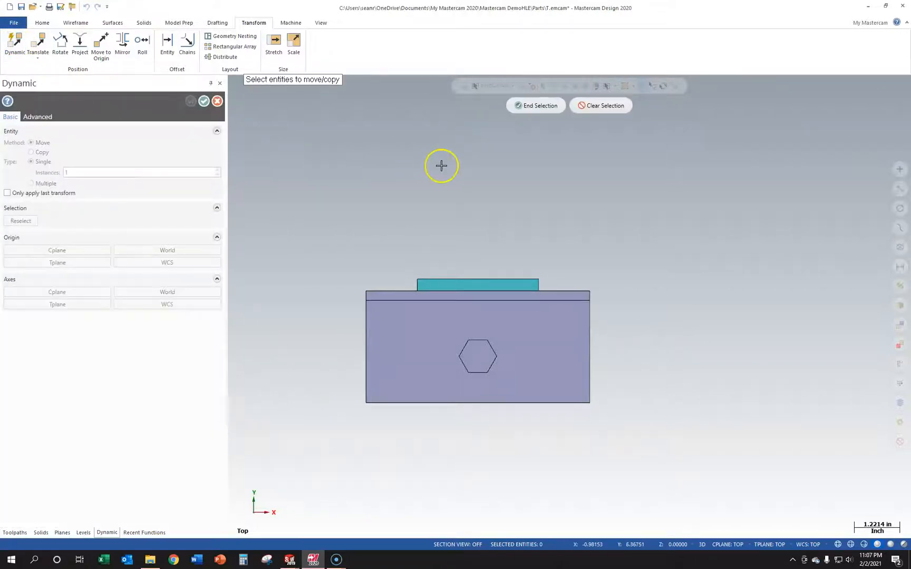
middle_drag(441, 164, 410, 186)
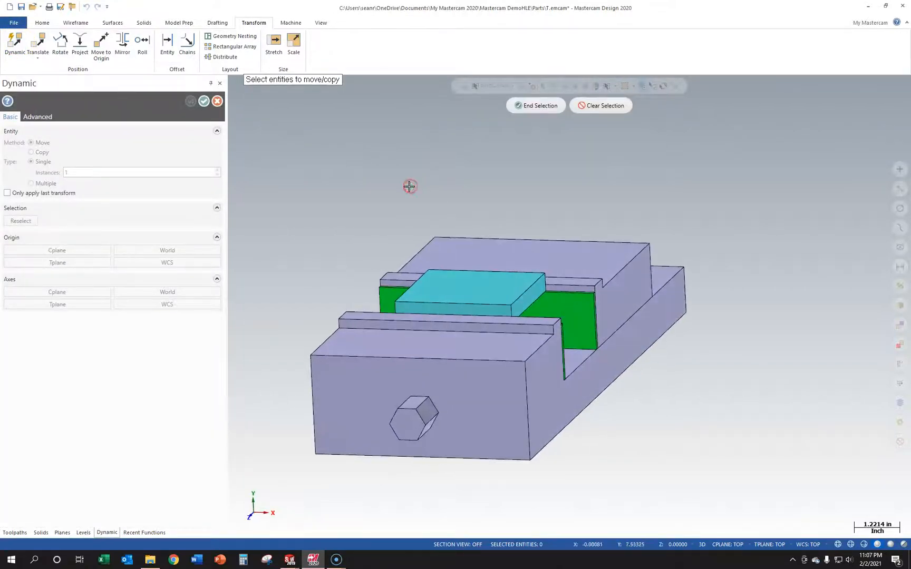
scroll(554, 226, up, 3)
scroll(557, 227, down, 4)
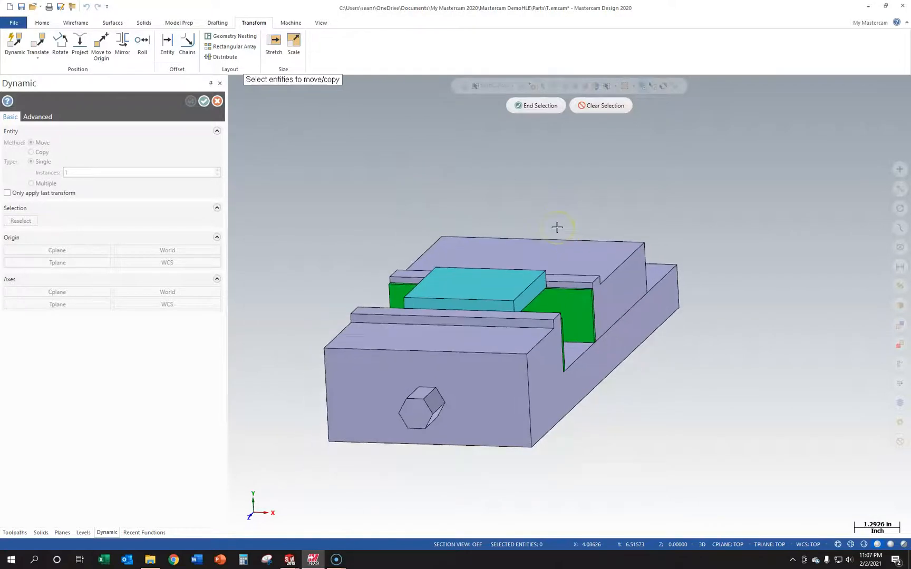
scroll(557, 227, down, 4)
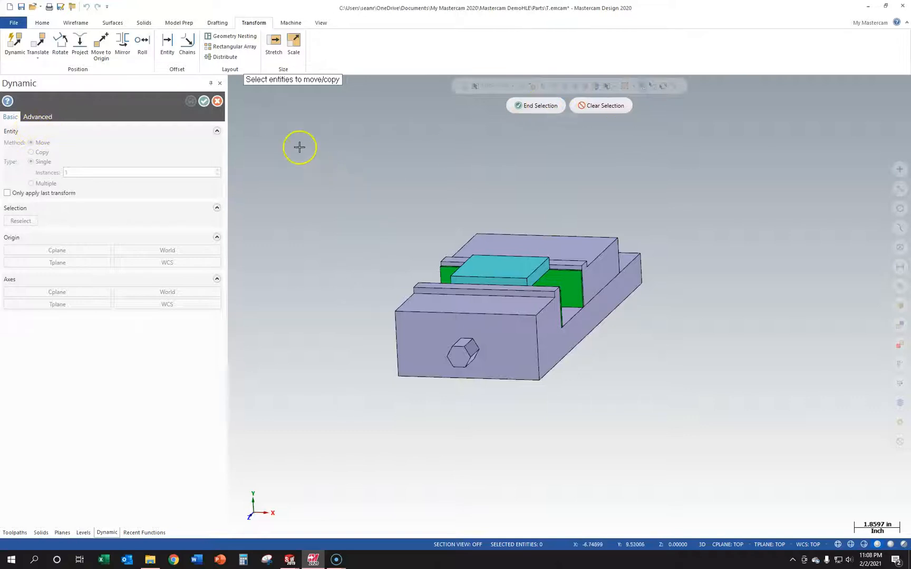
drag(301, 146, 773, 463)
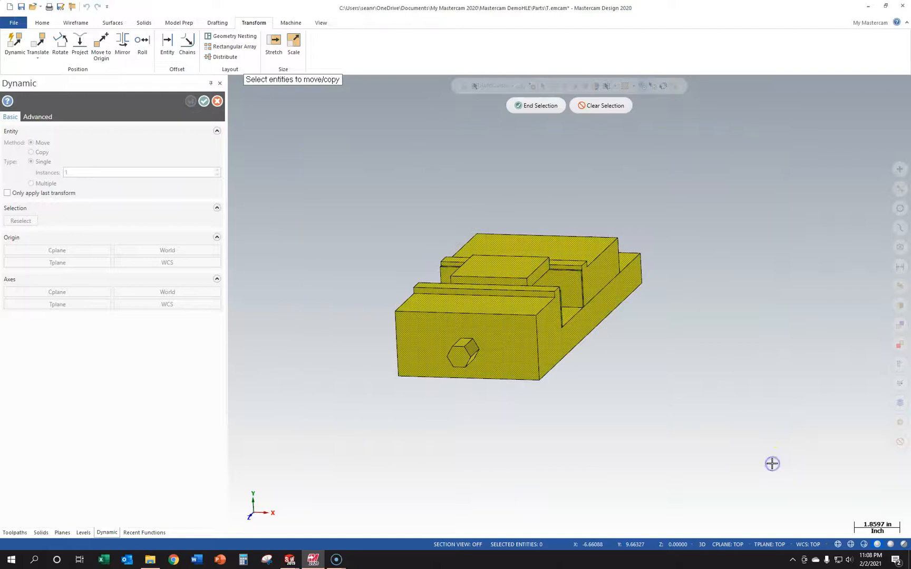
click(538, 105)
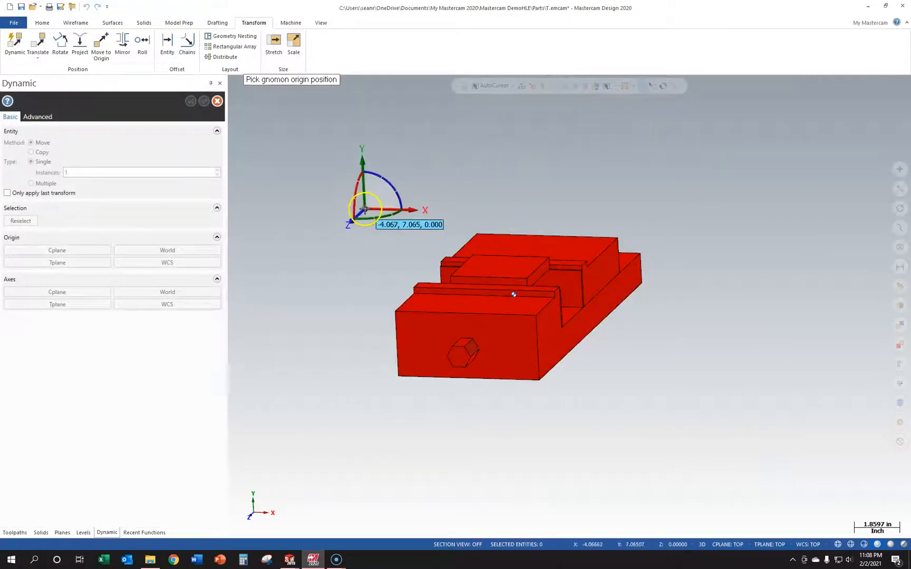
- Place the gnomon beside the vise, rotate the whole assembly 90° about the X axis, and clear the result colors
click(364, 208)
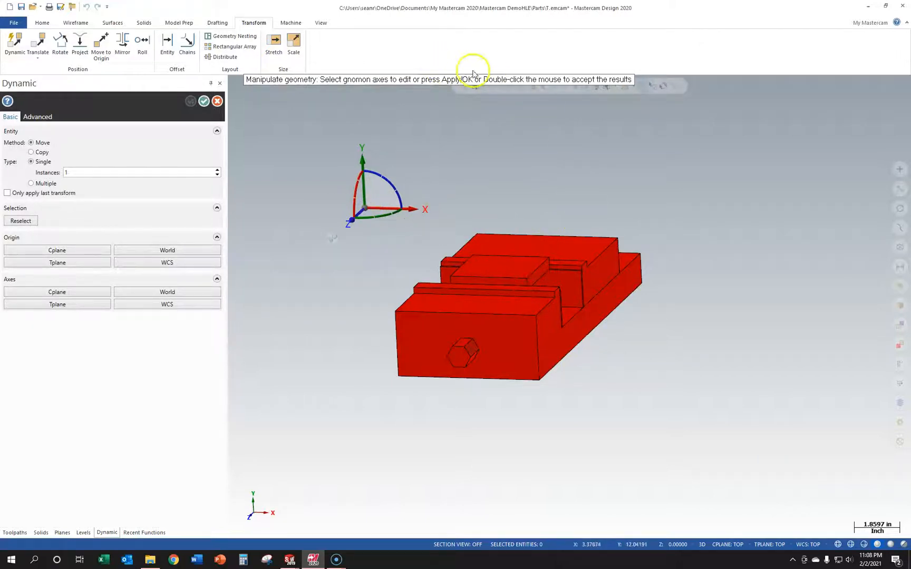
click(356, 185)
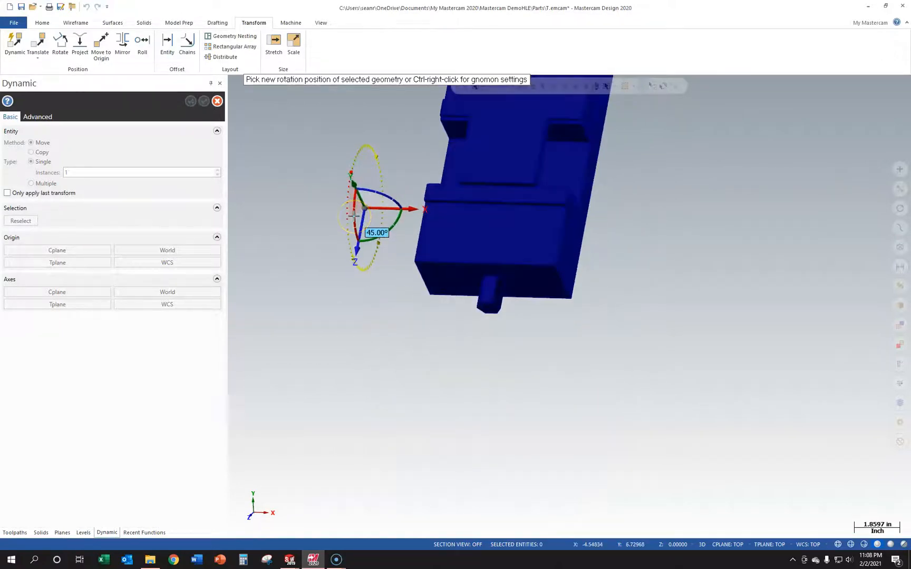
text(90)
key(Return)
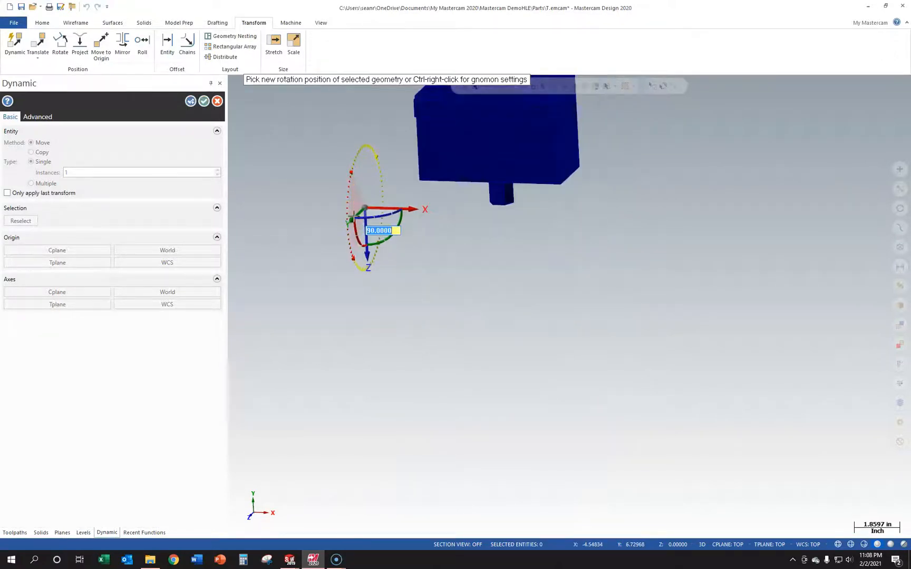
scroll(512, 209, down, 2)
scroll(513, 210, down, 2)
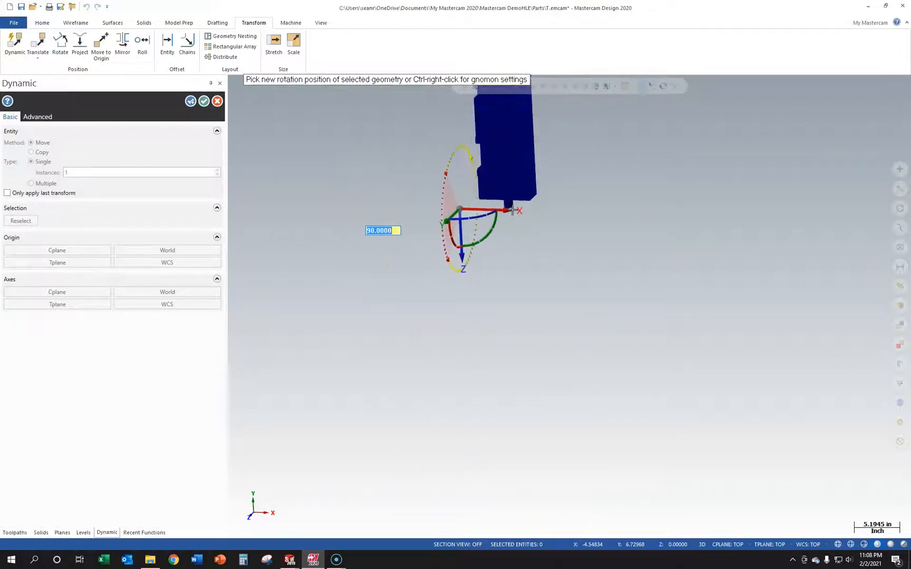
click(503, 124)
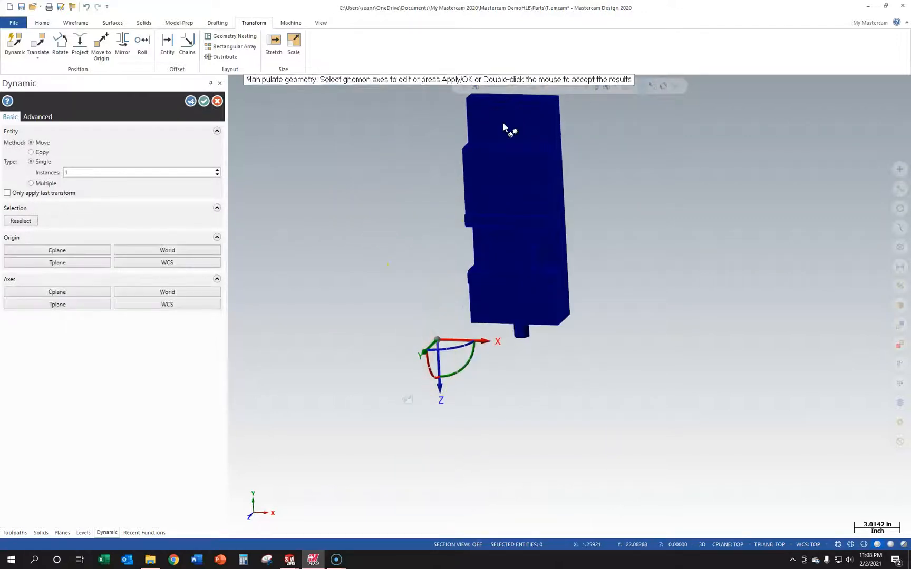
click(207, 101)
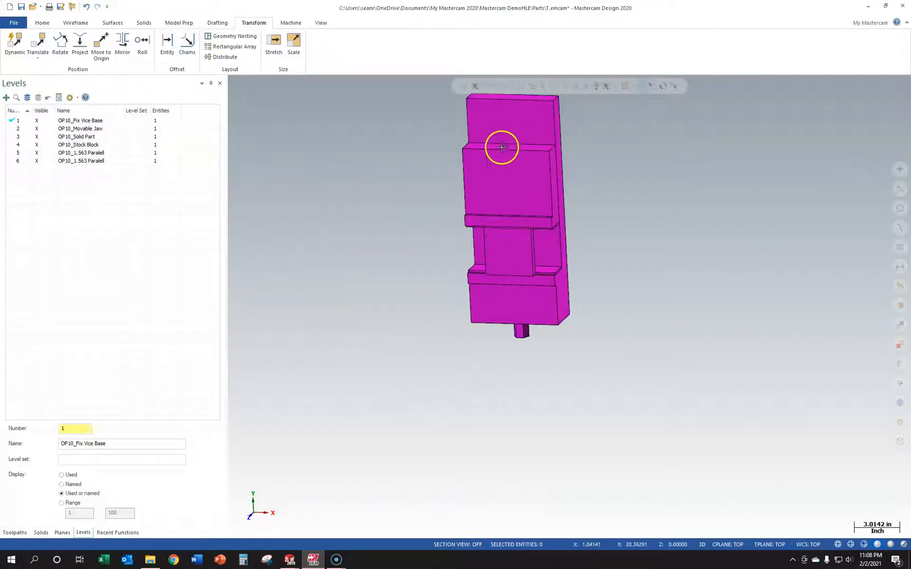
right_click(392, 258)
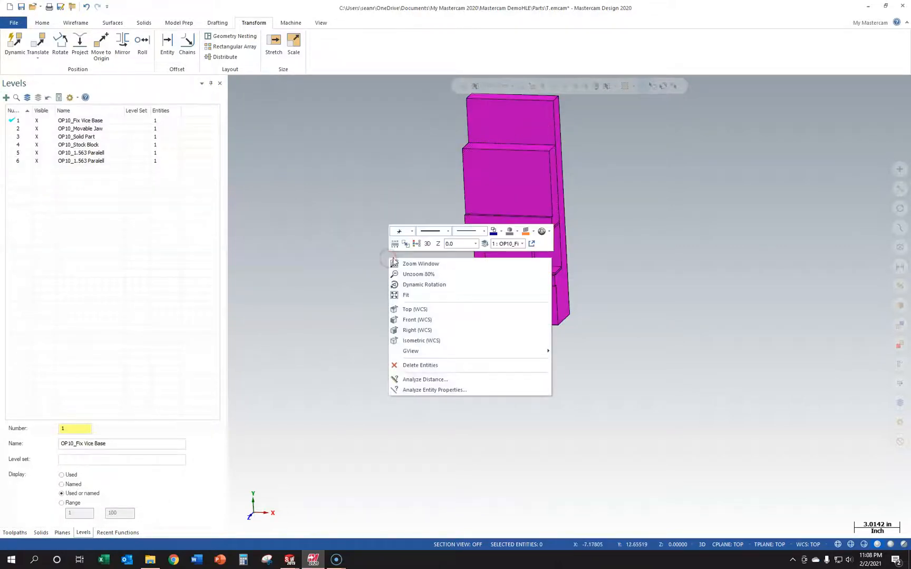
click(420, 245)
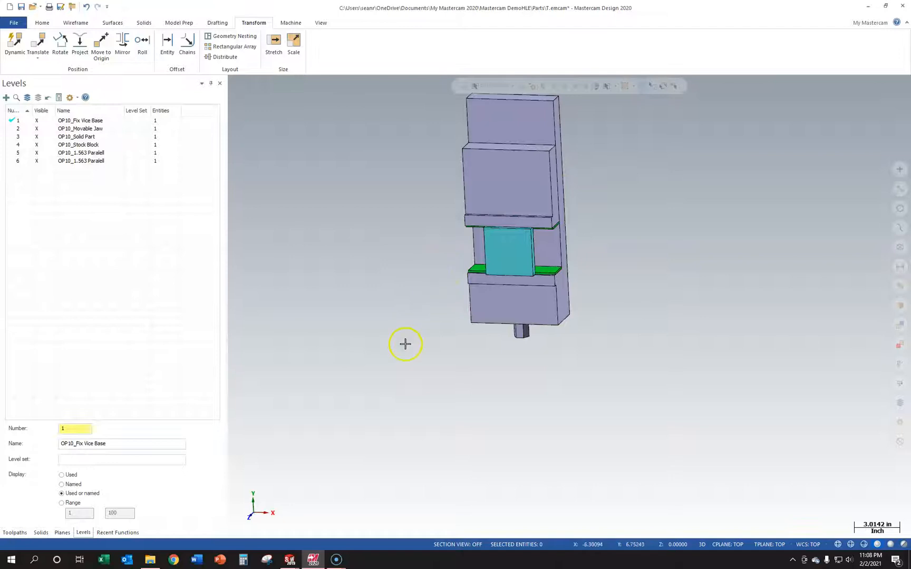
- Check the orientation of the rotated vise assembly in the Top view and from an angled 3D view
right_click(378, 369)
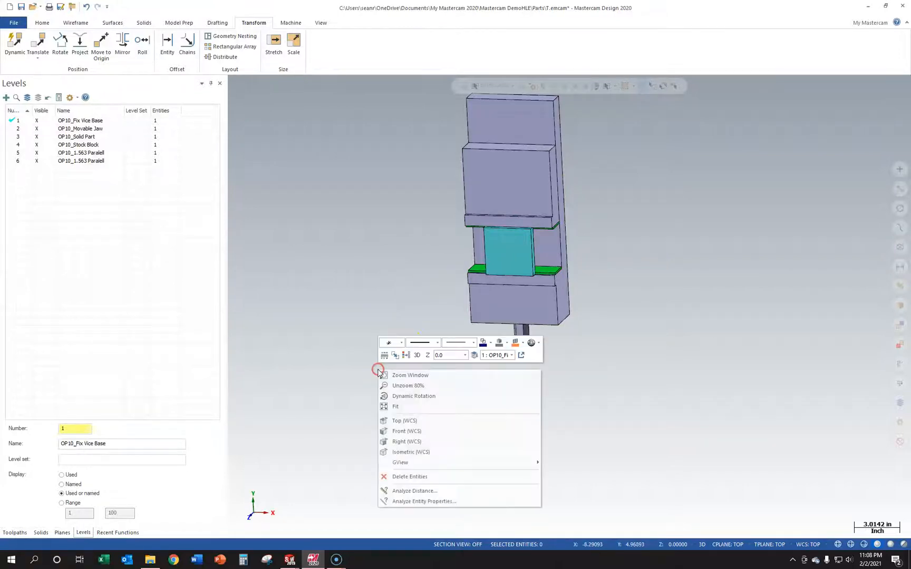
click(410, 419)
scroll(391, 301, down, 4)
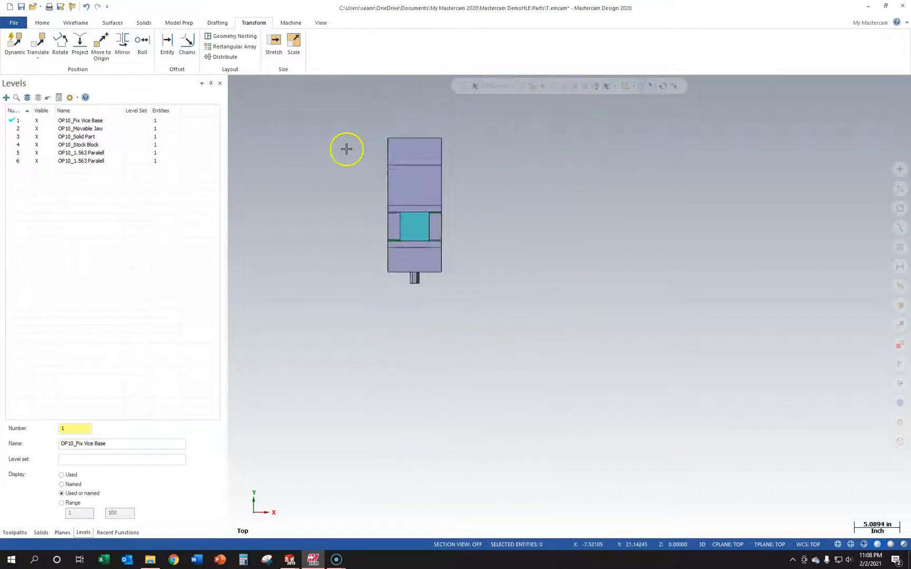
scroll(355, 155, up, 3)
scroll(361, 171, up, 1)
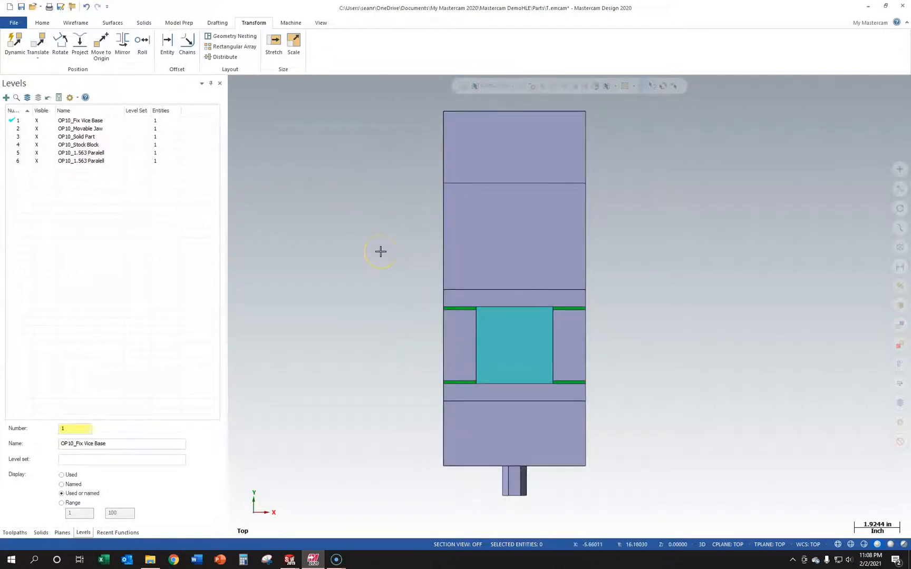
middle_drag(380, 346, 351, 286)
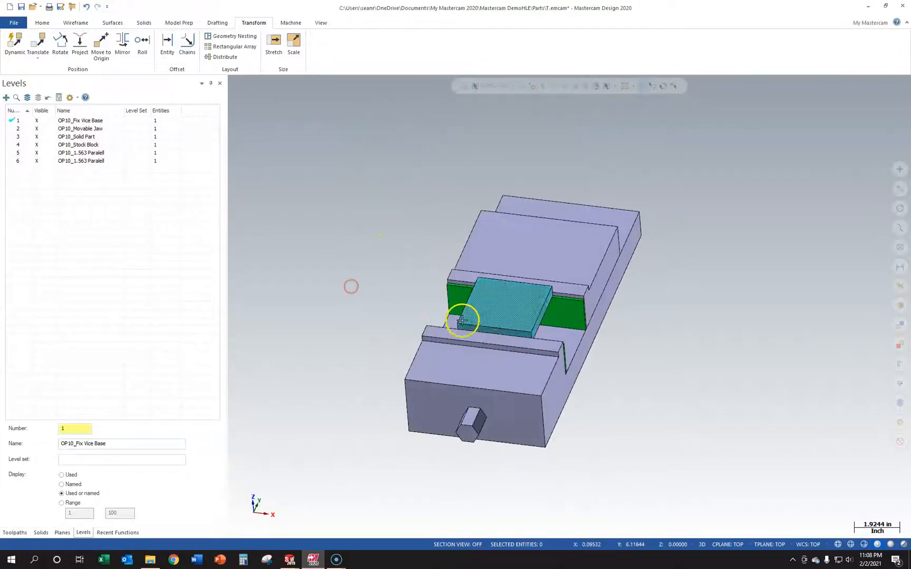
scroll(461, 320, up, 1)
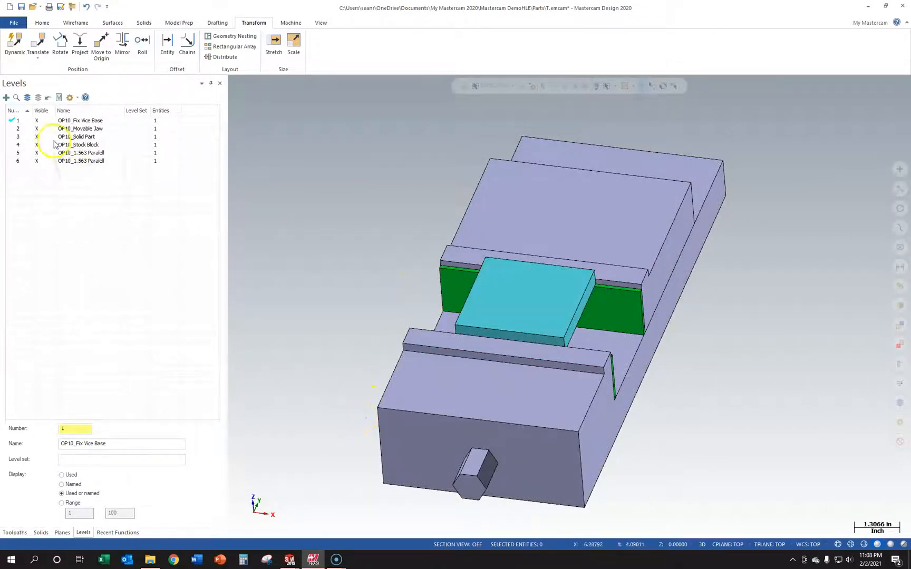
- Hide the OP10_Stock Block level to expose the part, and review its drawing P01-01-002 Drive.PDF in Adobe Acrobat Reader
click(37, 144)
scroll(529, 301, up, 6)
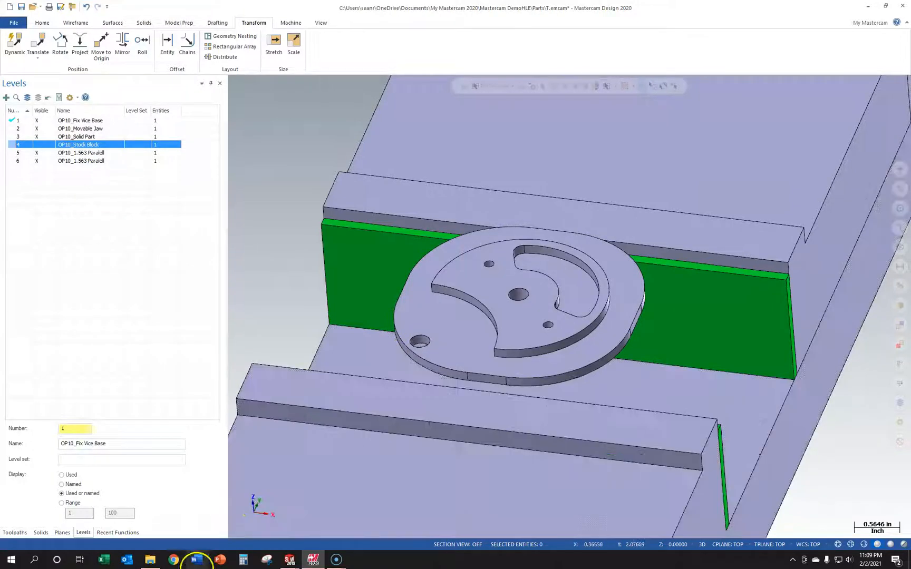
click(155, 563)
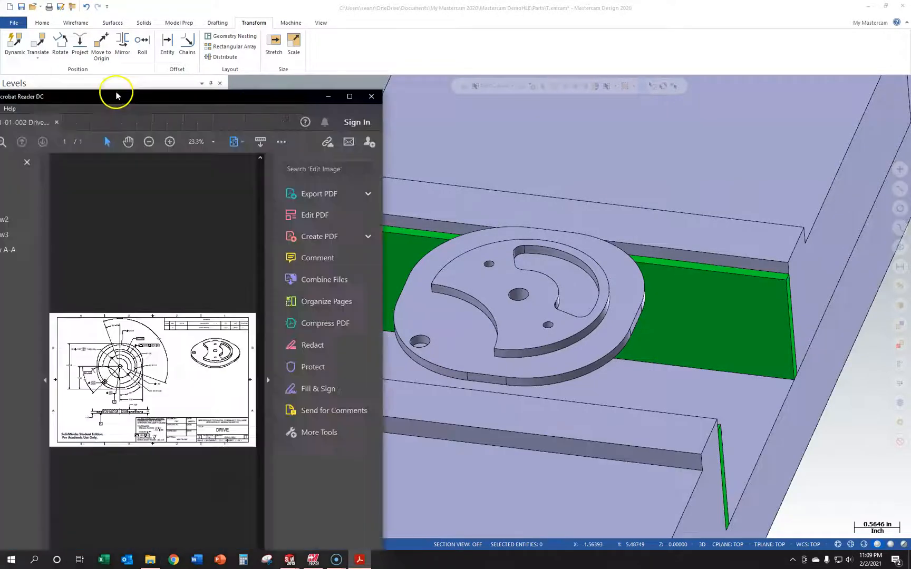
drag(120, 92, 591, 166)
double_click(591, 167)
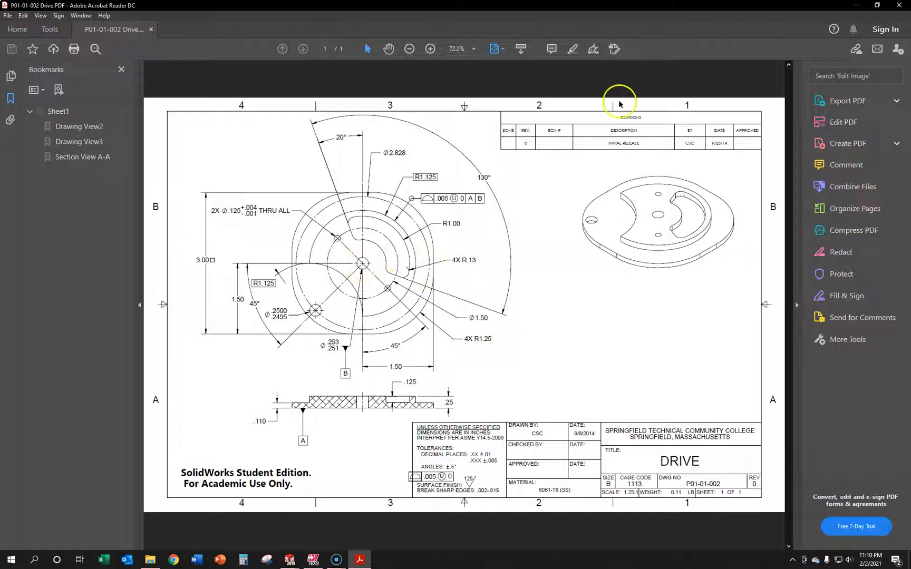
click(859, 7)
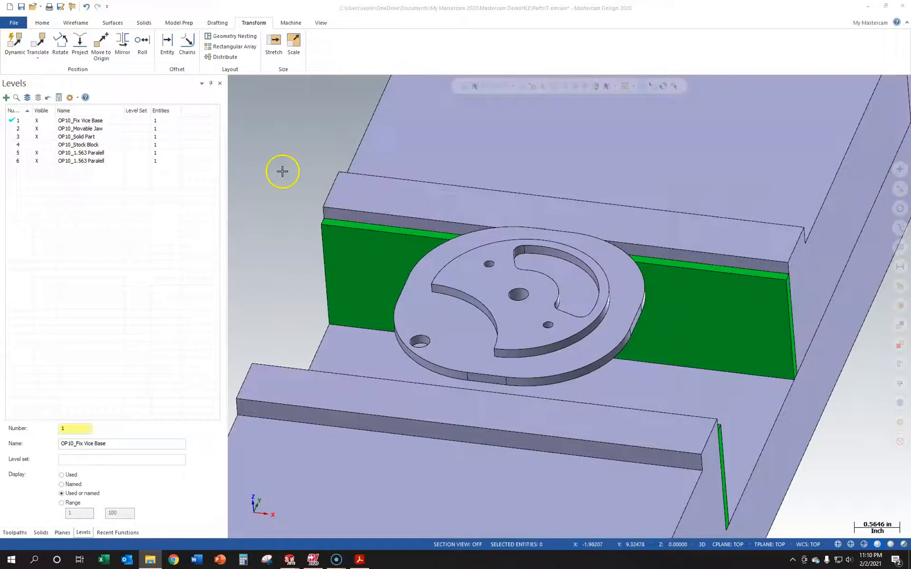
scroll(285, 172, down, 4)
scroll(293, 174, down, 2)
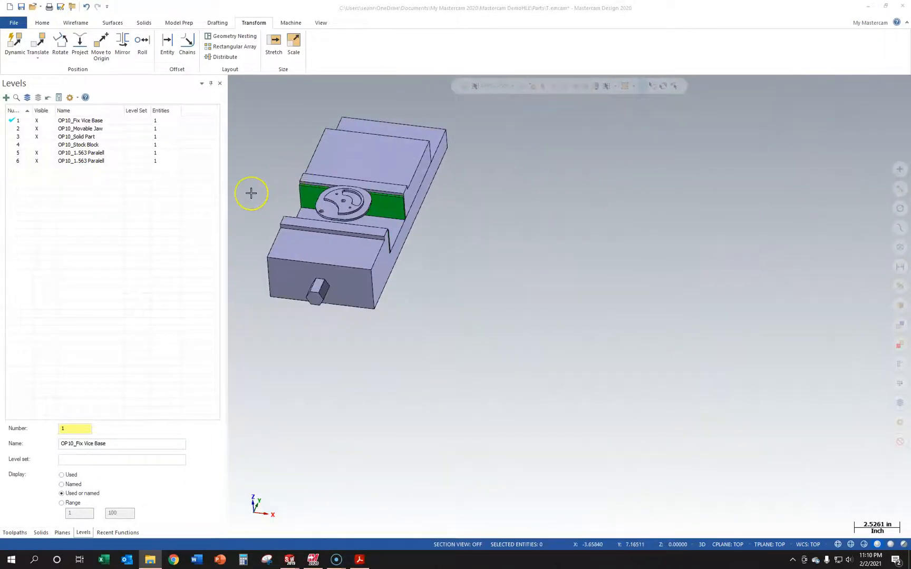
scroll(250, 193, up, 2)
scroll(251, 193, down, 2)
scroll(252, 193, up, 3)
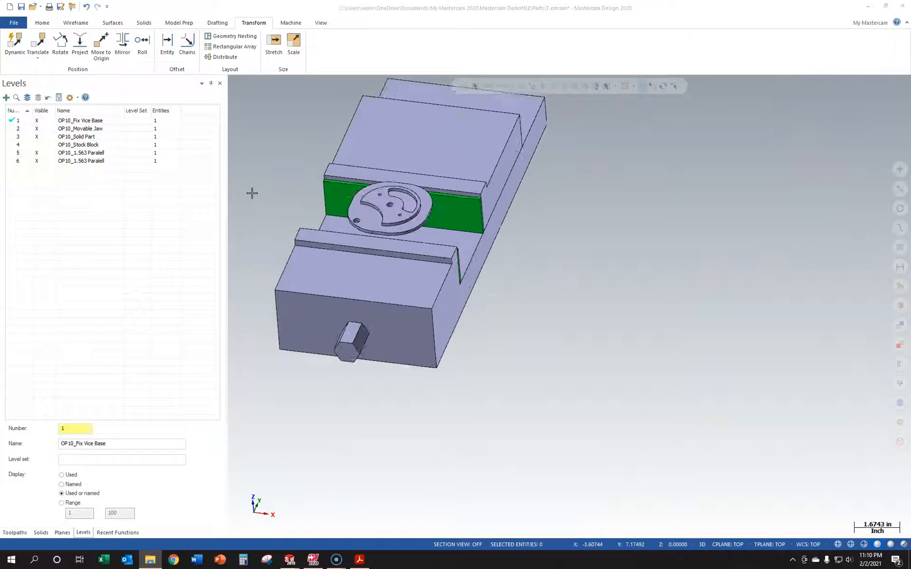
scroll(269, 181, down, 2)
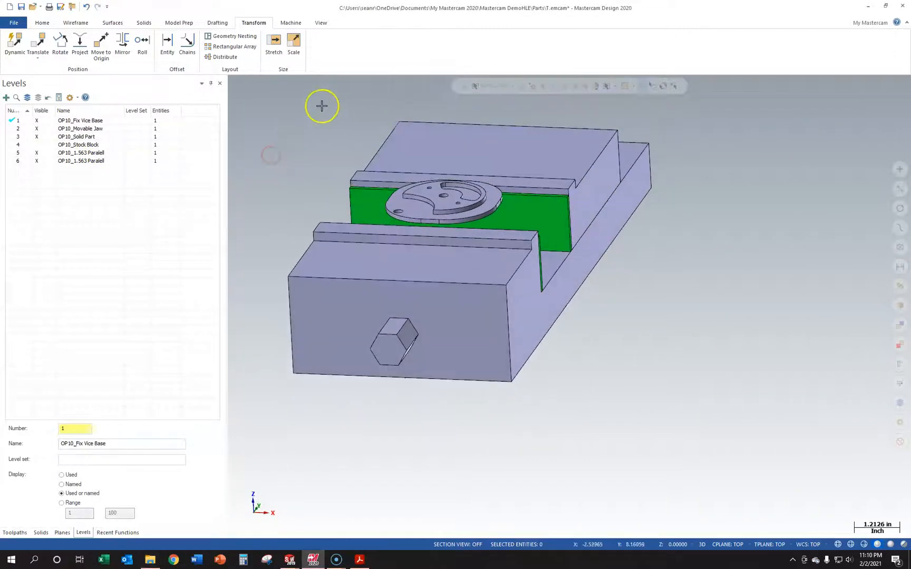
scroll(320, 103, down, 1)
scroll(320, 104, up, 2)
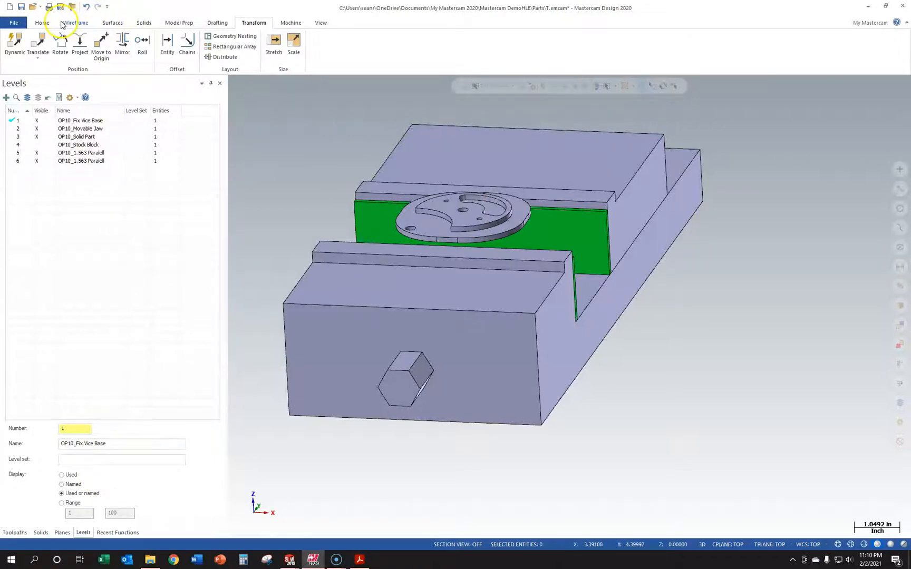
- Display the coordinate axis lines to check where the origin lies relative to the vise assembly
click(265, 21)
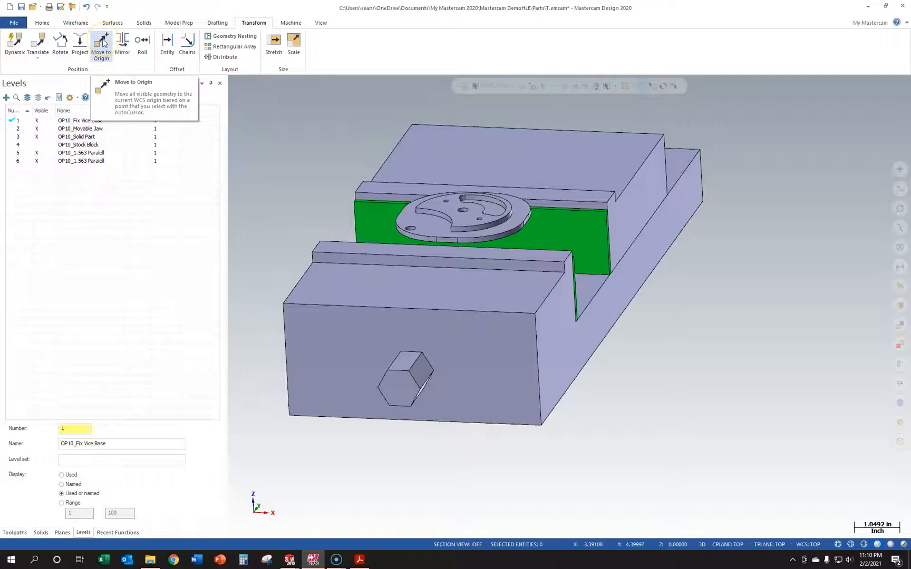
click(104, 43)
scroll(339, 229, down, 5)
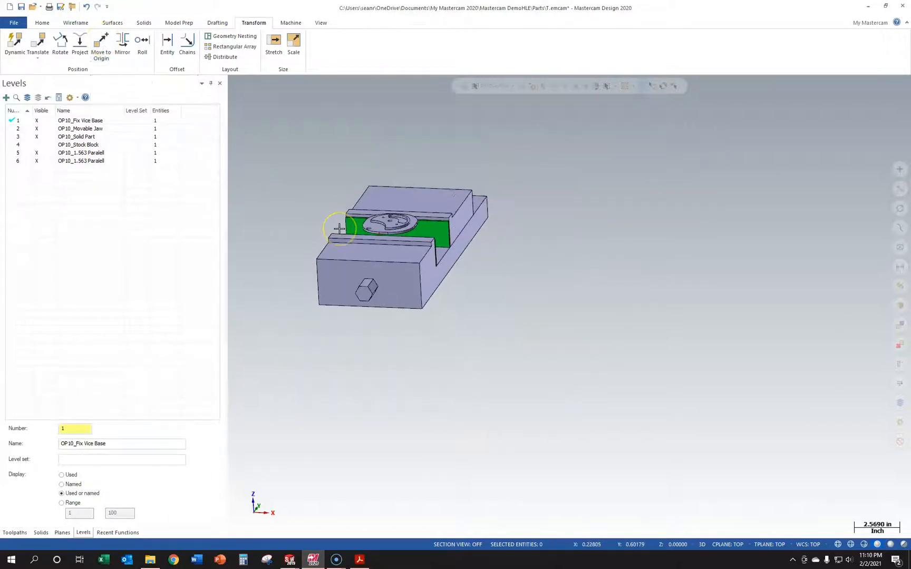
click(291, 212)
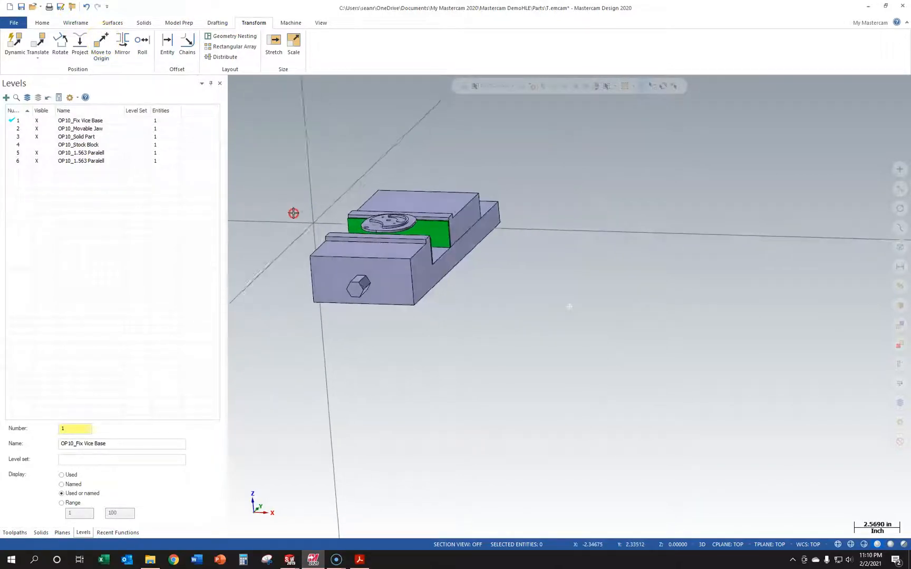
scroll(275, 190, up, 3)
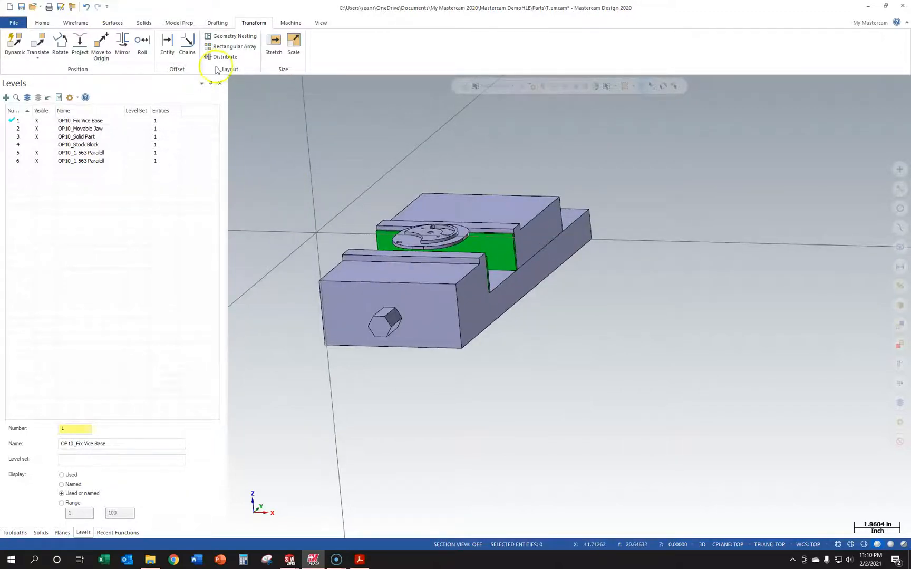
- Show the OP10_Stock Block level so that the stock is included when the assembly is moved to the origin
click(104, 45)
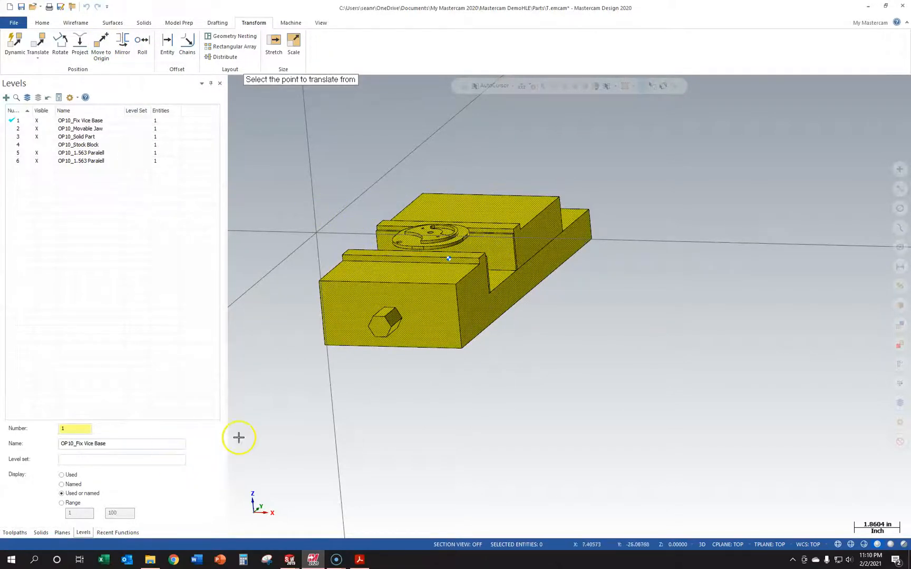
click(82, 533)
click(37, 144)
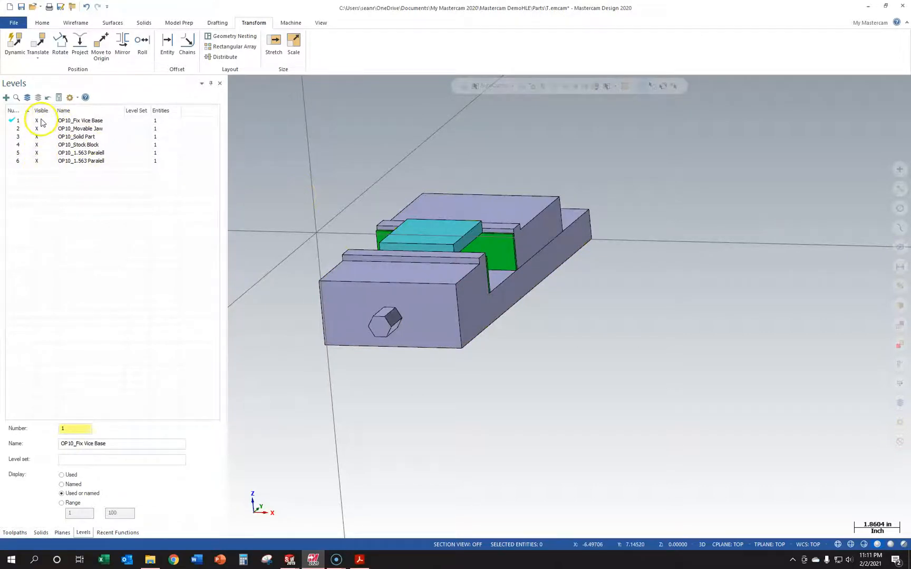
- Move the whole assembly to the origin from the centre of the part's central hole, hiding the OP10_Stock Block level to reach it
click(103, 44)
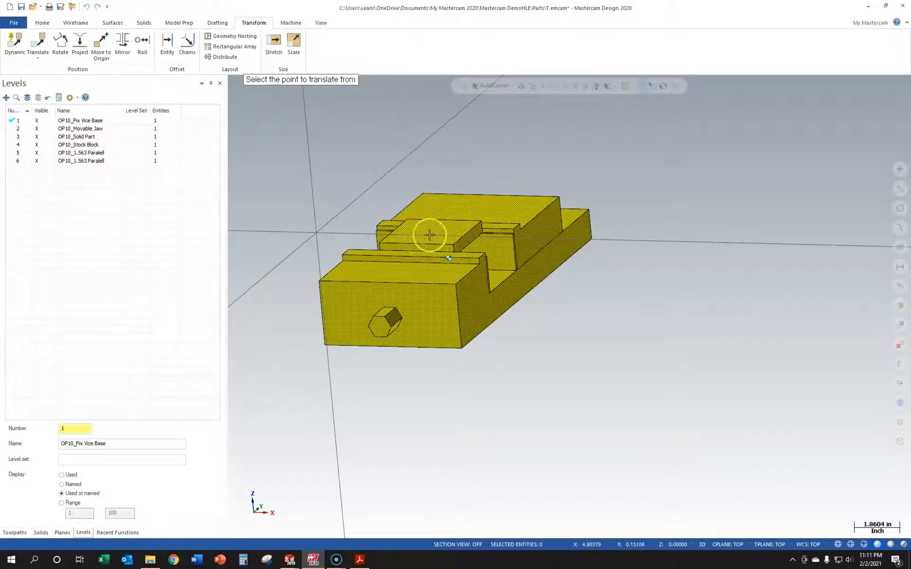
scroll(422, 227, up, 4)
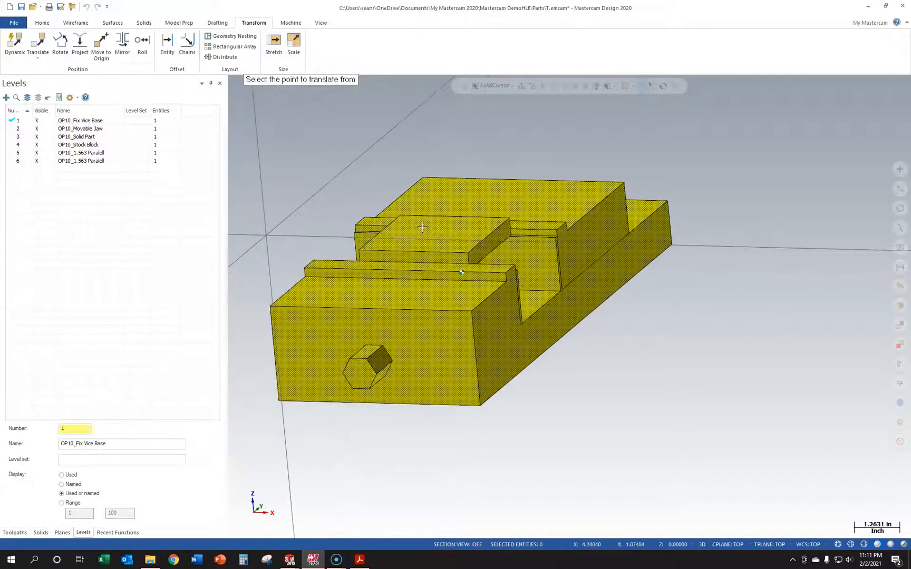
click(40, 144)
scroll(424, 229, up, 8)
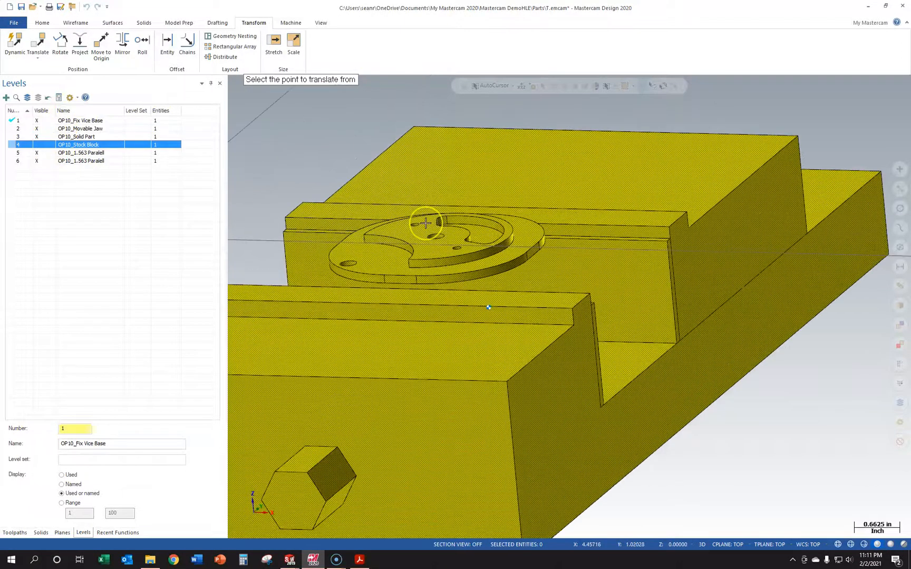
scroll(425, 223, up, 1)
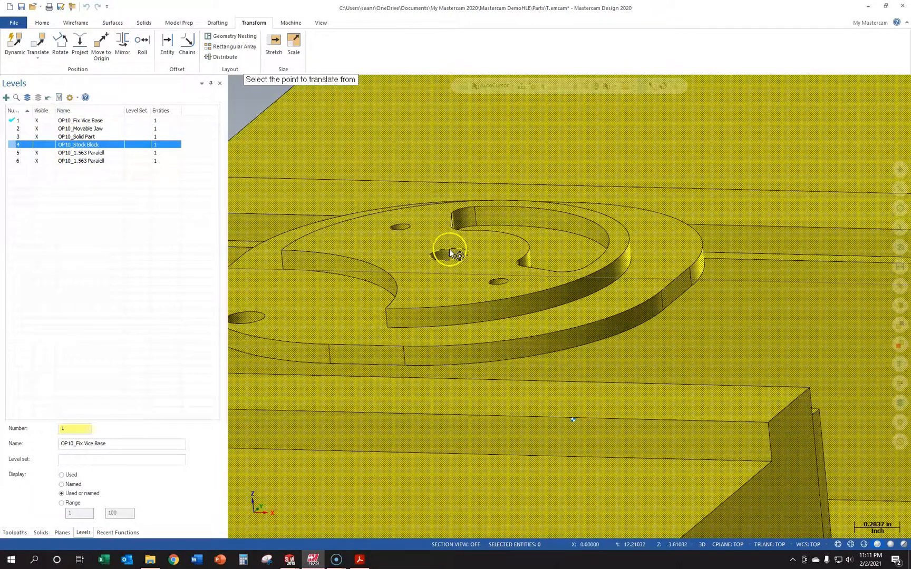
scroll(452, 250, up, 3)
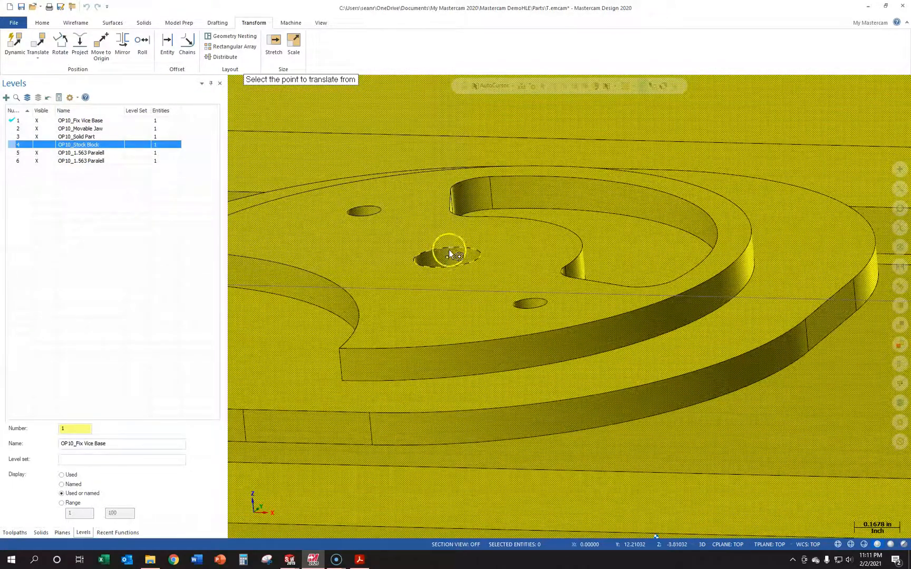
click(449, 248)
- Show the OP10_Stock Block level again and check the moved assembly against the coordinate axes
scroll(480, 281, down, 14)
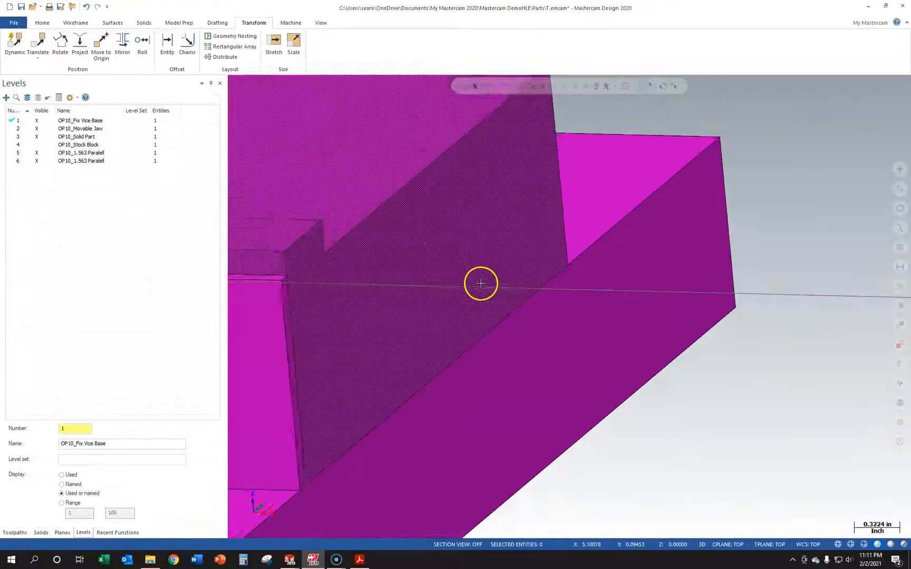
scroll(355, 280, up, 5)
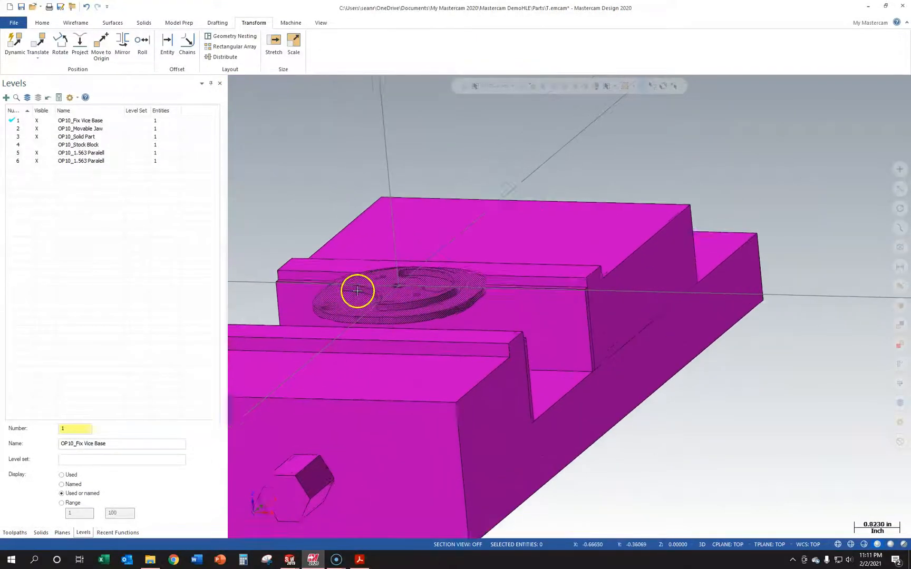
click(43, 145)
scroll(413, 302, down, 5)
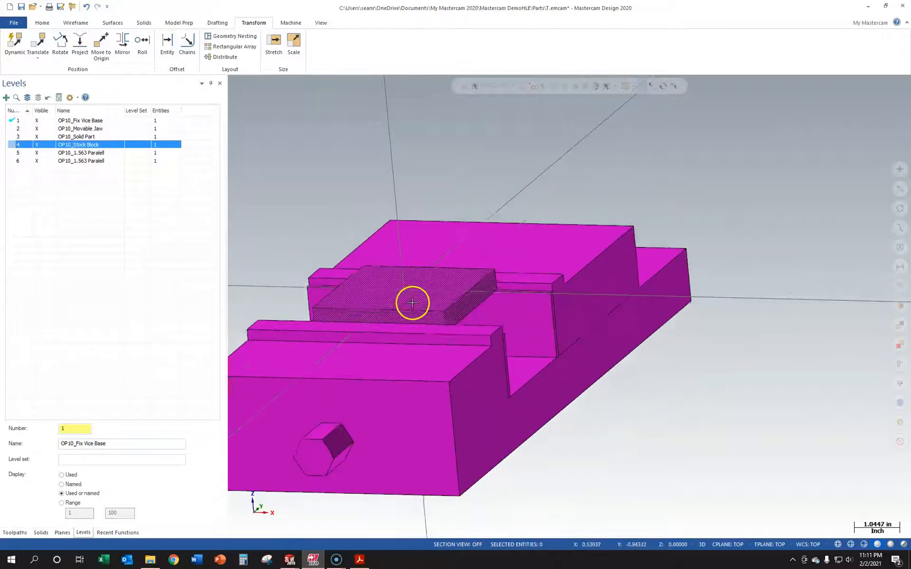
scroll(412, 302, down, 2)
scroll(275, 287, up, 3)
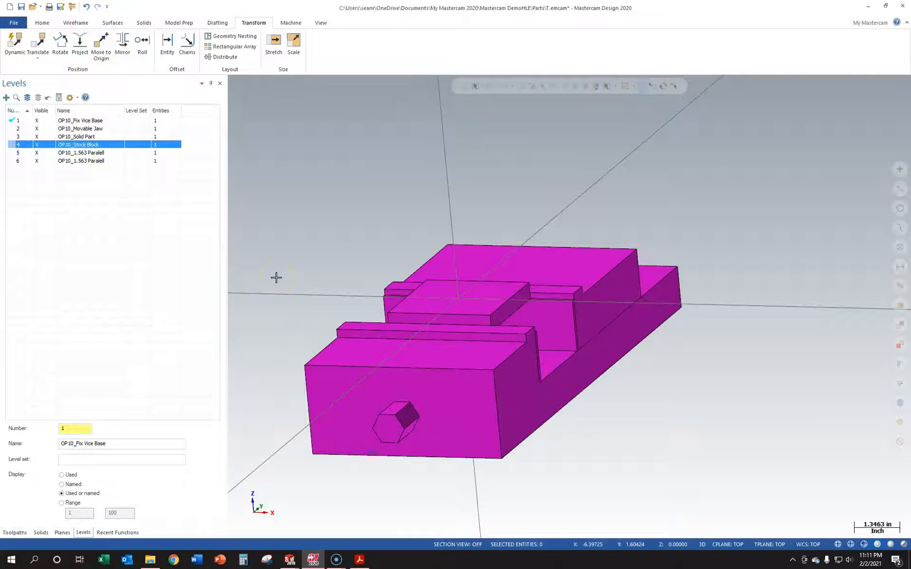
- Hide the coordinate axis lines and clear the result colors from the assembly
key(F9)
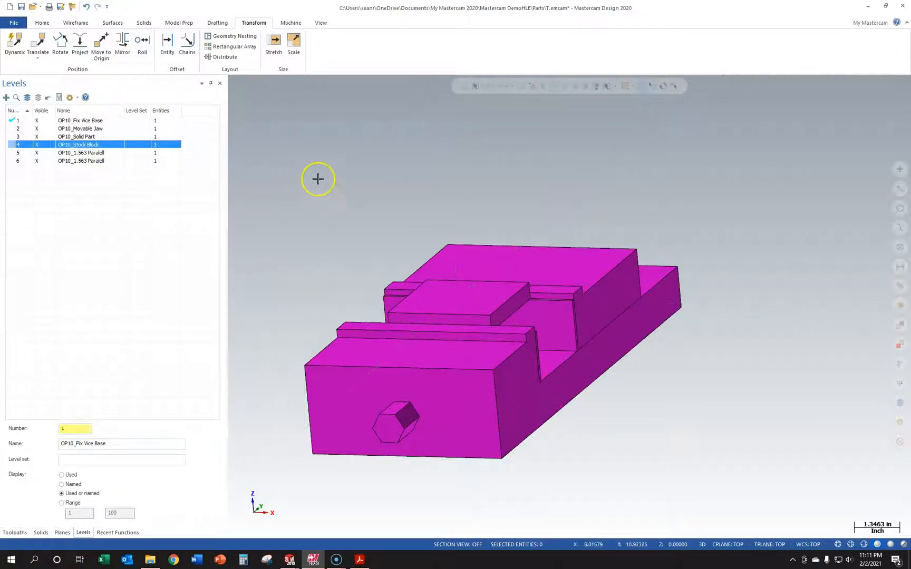
right_click(362, 198)
click(390, 184)
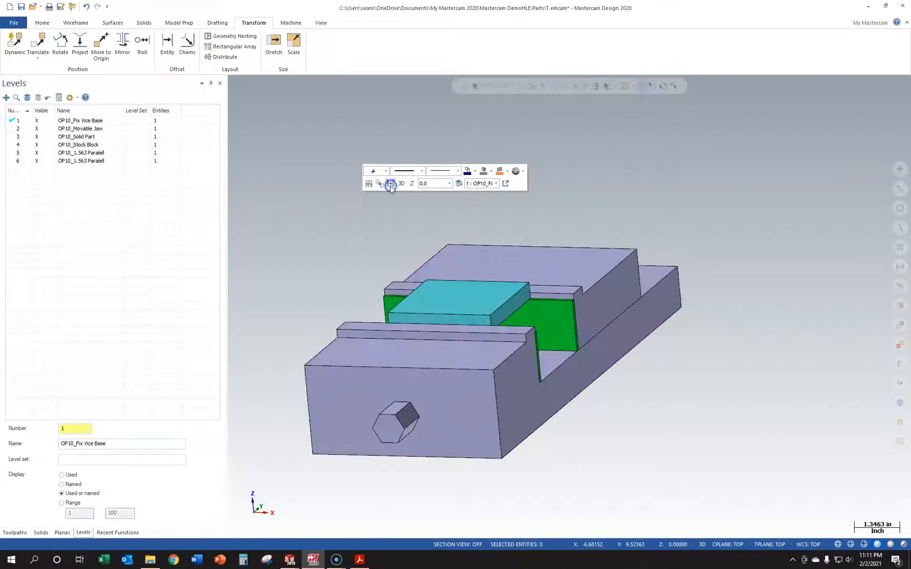
- Check the Top plane's origin on the stock block and duplicate the Top plane
middle_drag(237, 372, 350, 281)
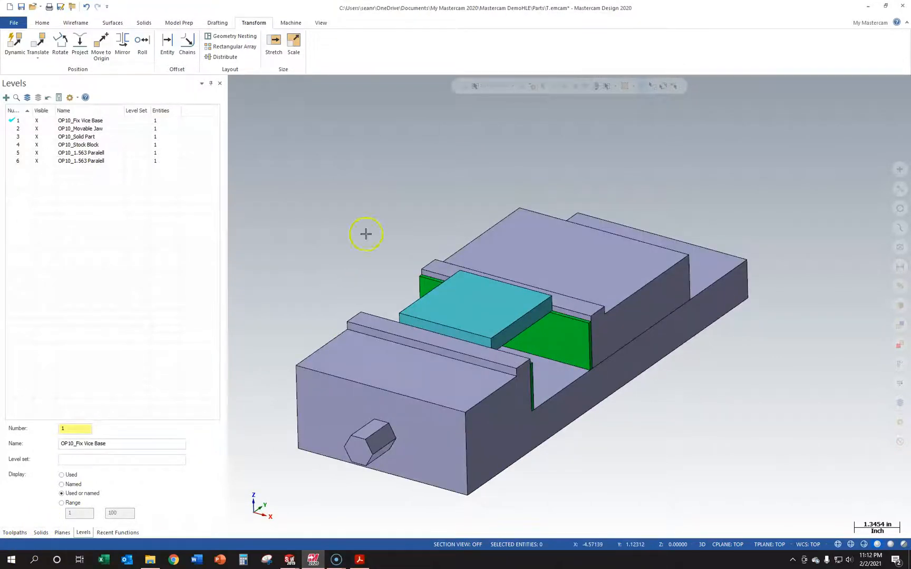
click(61, 534)
click(40, 122)
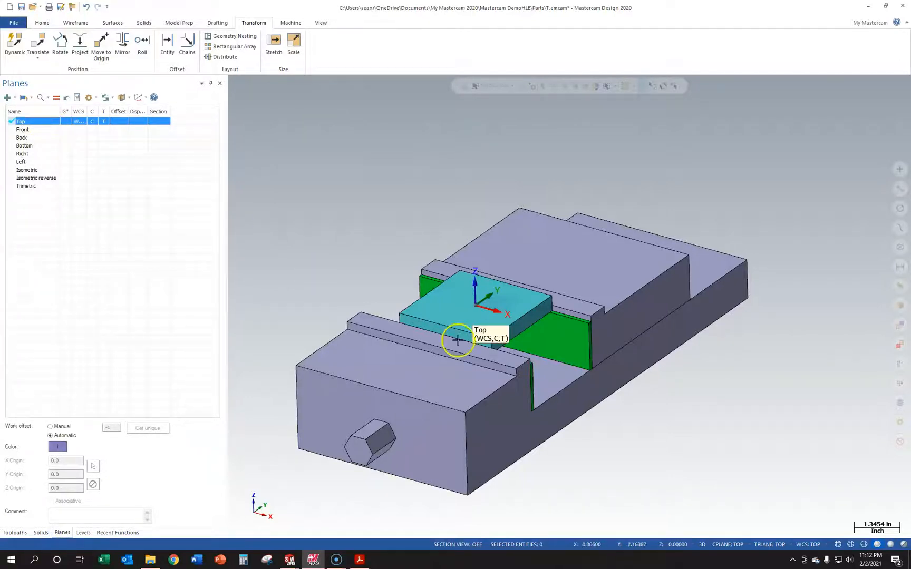
click(41, 121)
right_click(43, 123)
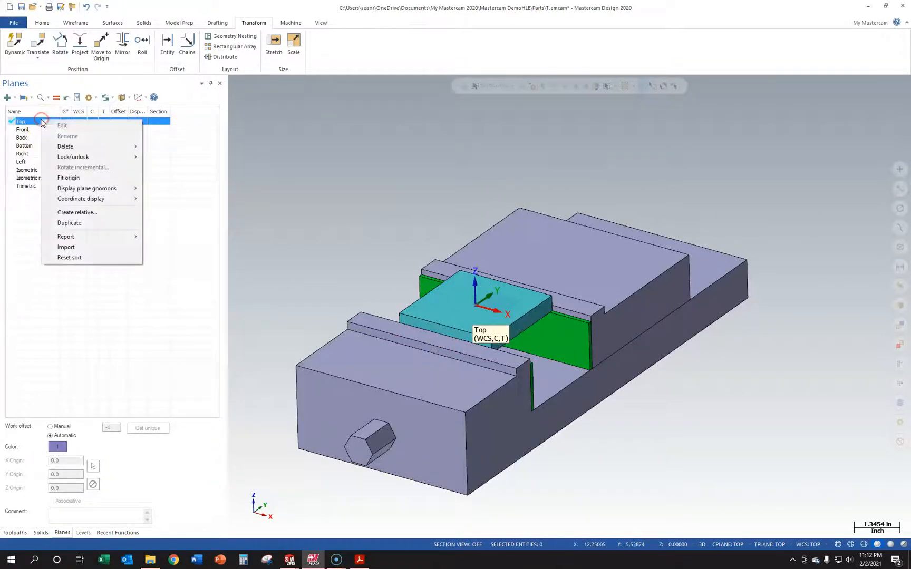
click(74, 224)
- Rename the duplicated plane as OP_G54 and set it as the WCS, construction plane and tool plane
right_click(39, 196)
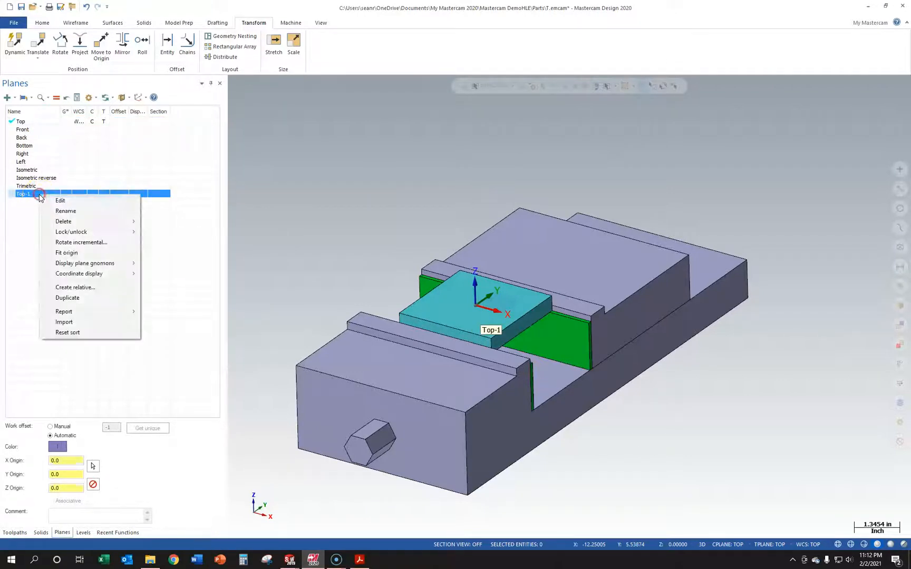
click(55, 210)
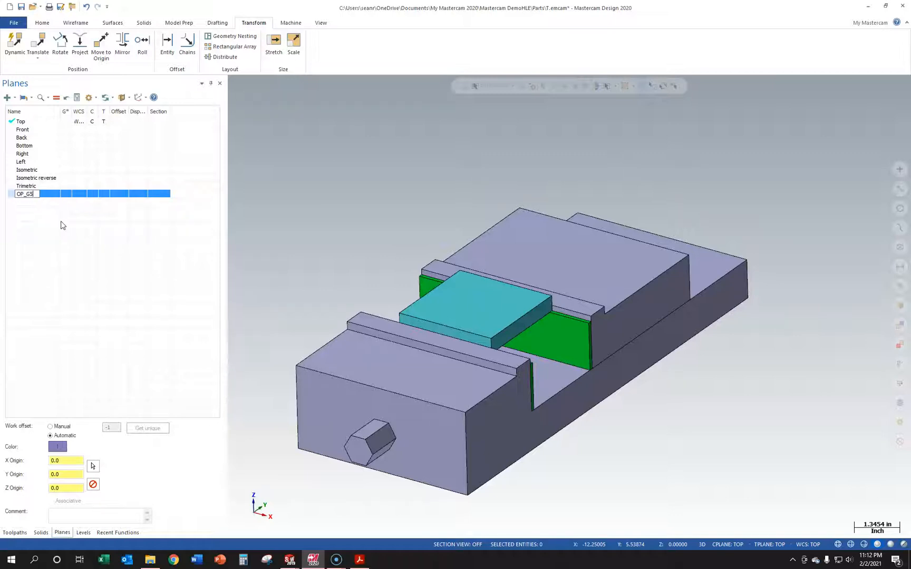
key(Return)
click(33, 195)
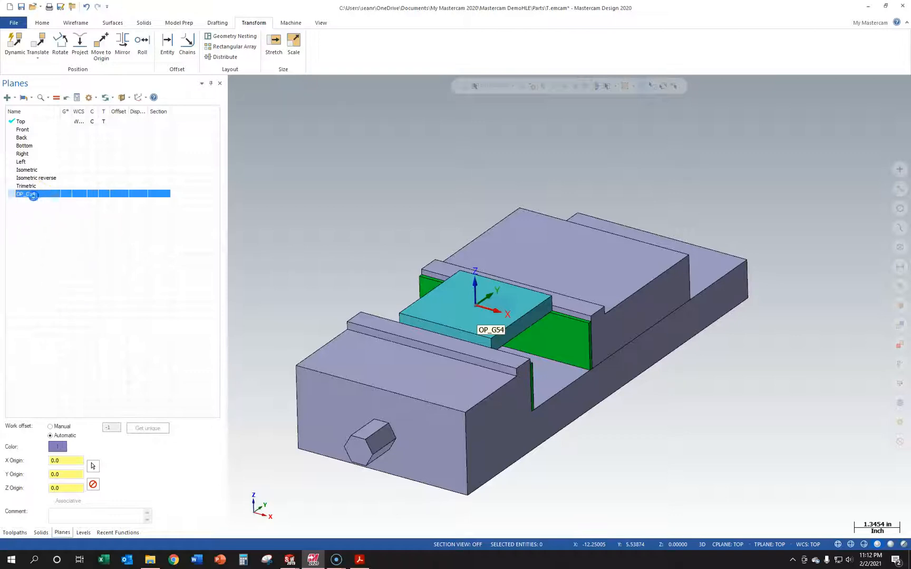
click(56, 97)
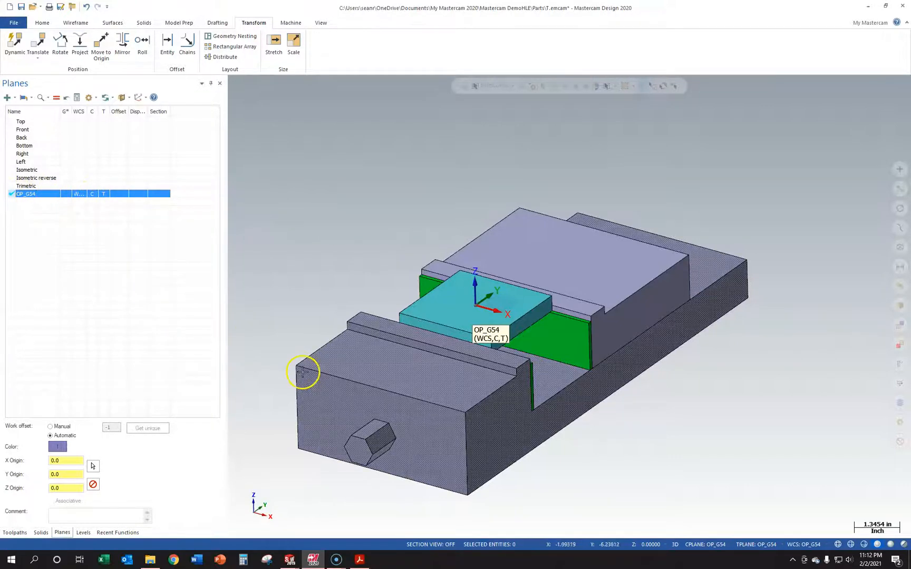
scroll(520, 386, up, 1)
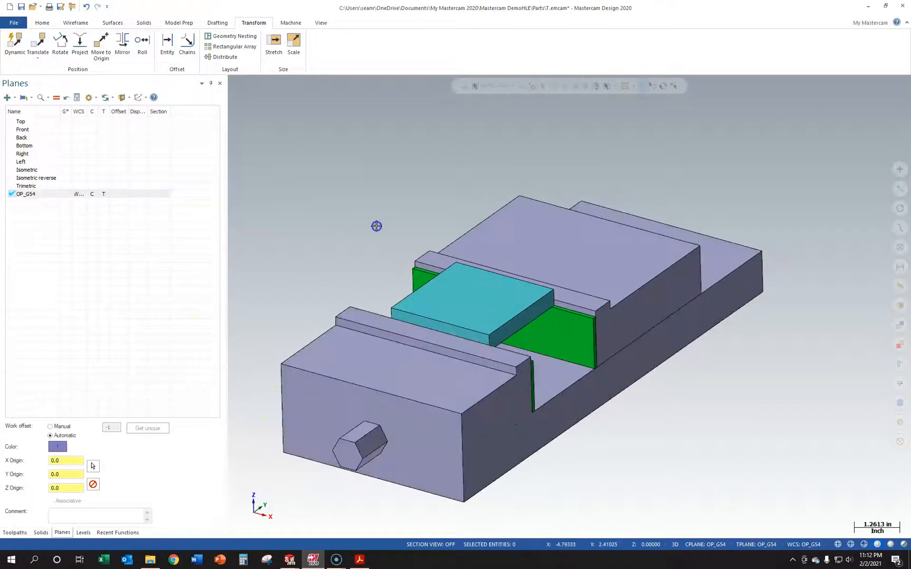
- Review the mill machine definitions available for the machine menu and leave the list without changes
click(15, 532)
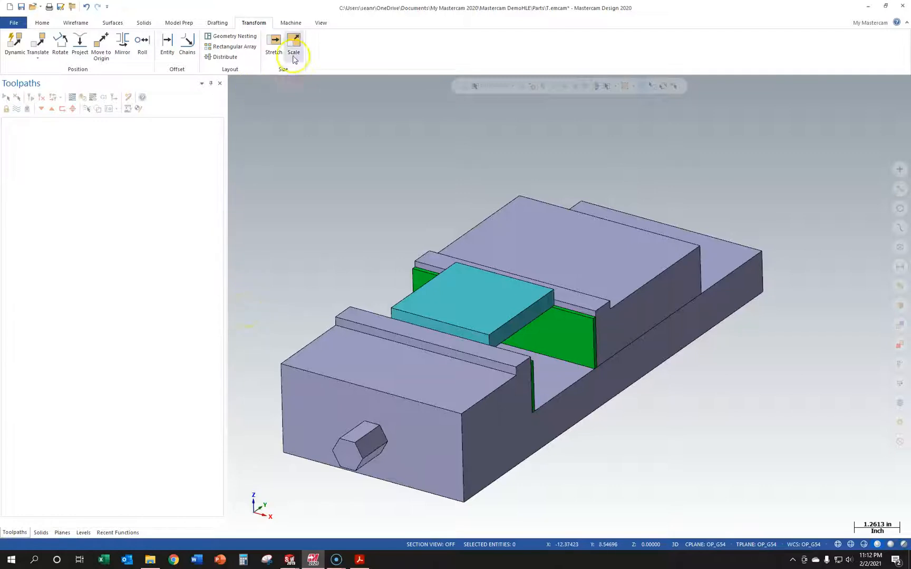
click(293, 23)
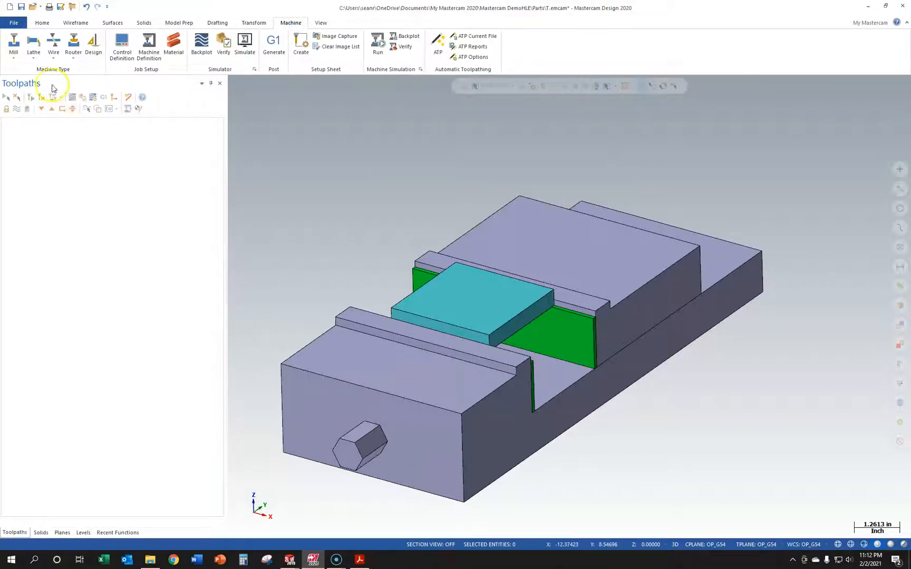
click(12, 60)
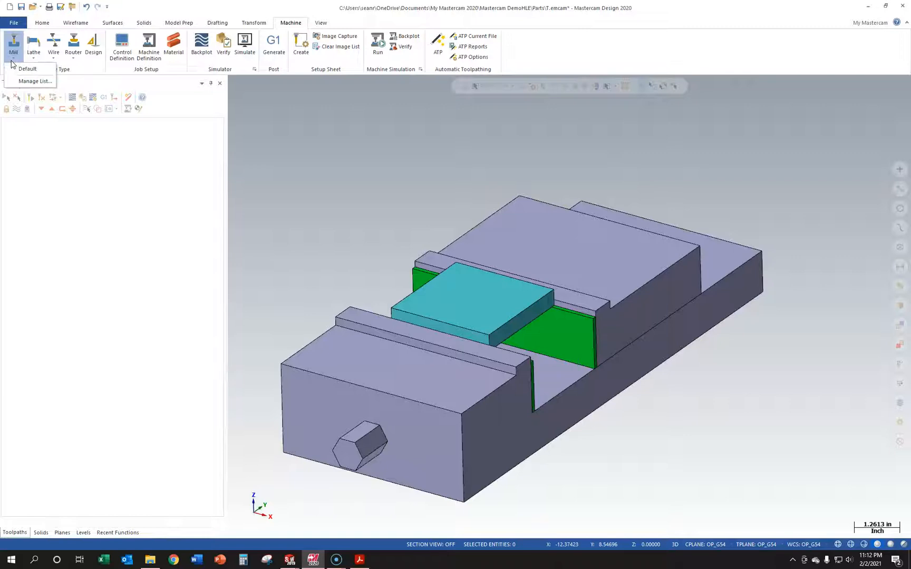
click(27, 73)
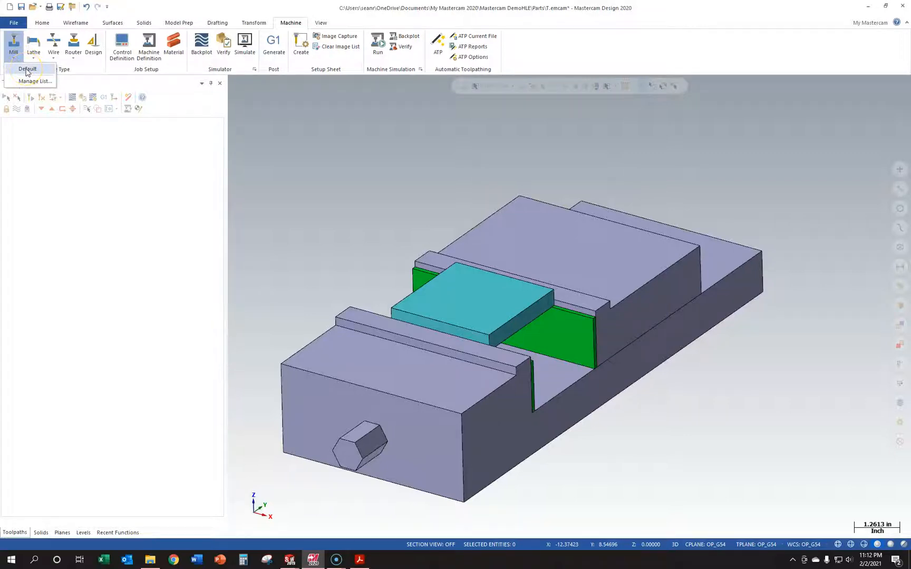
click(29, 81)
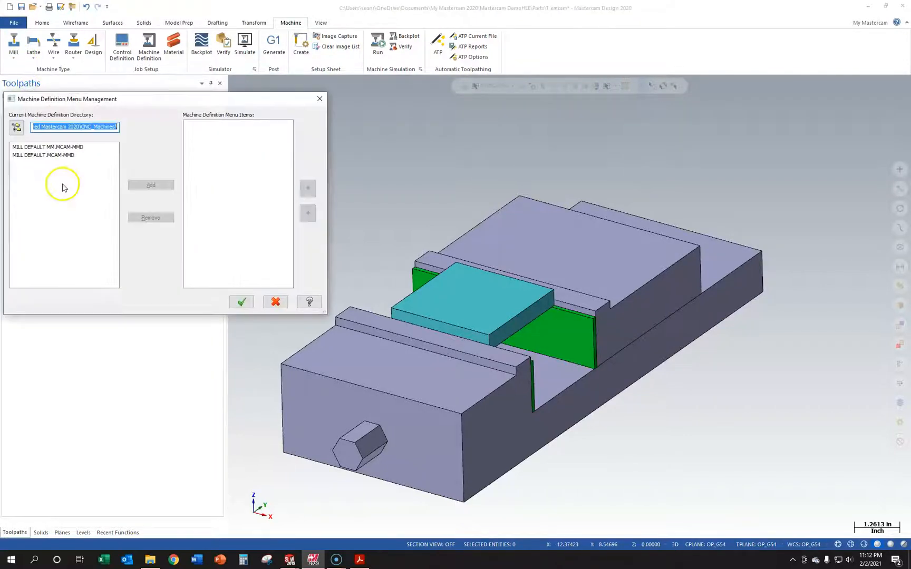
drag(136, 98, 319, 133)
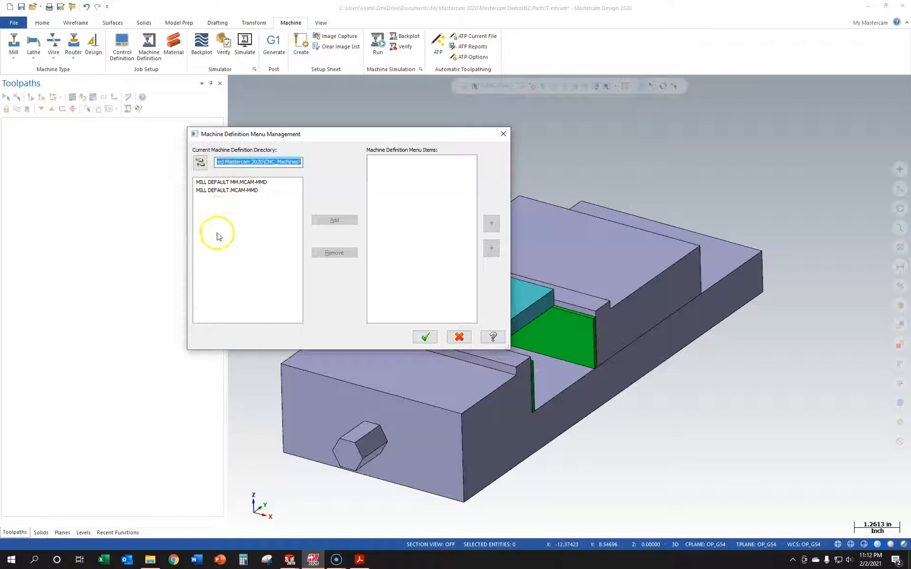
click(459, 337)
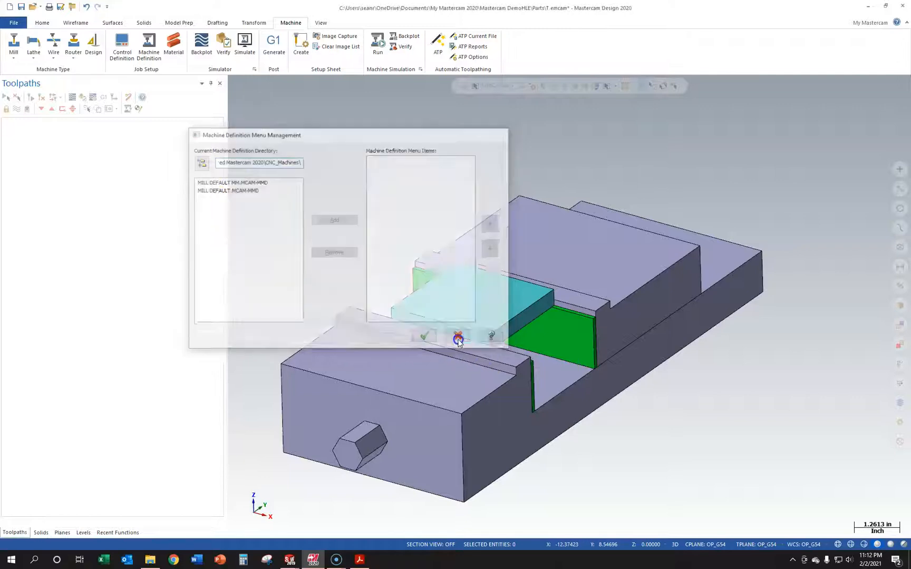
- Add a default mill machine group and open its stock setup
click(16, 56)
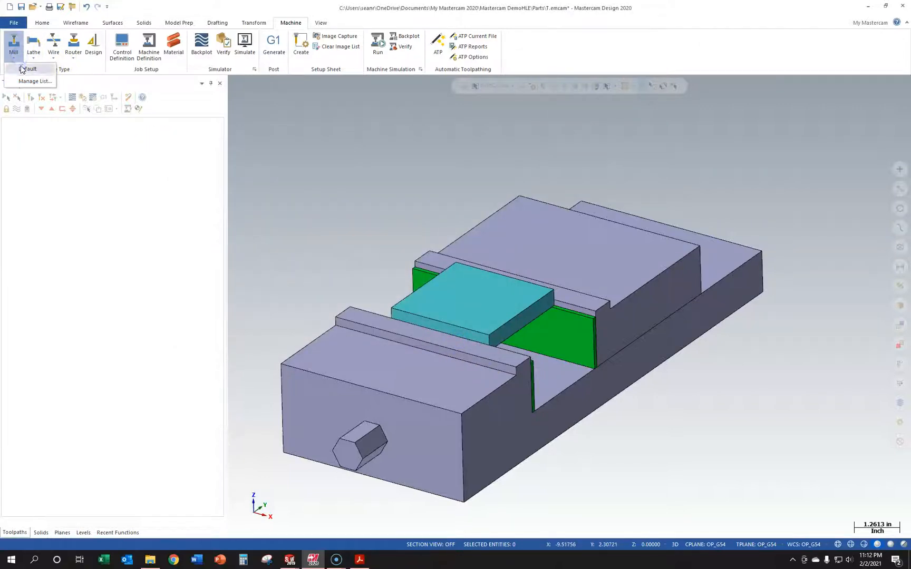
click(25, 68)
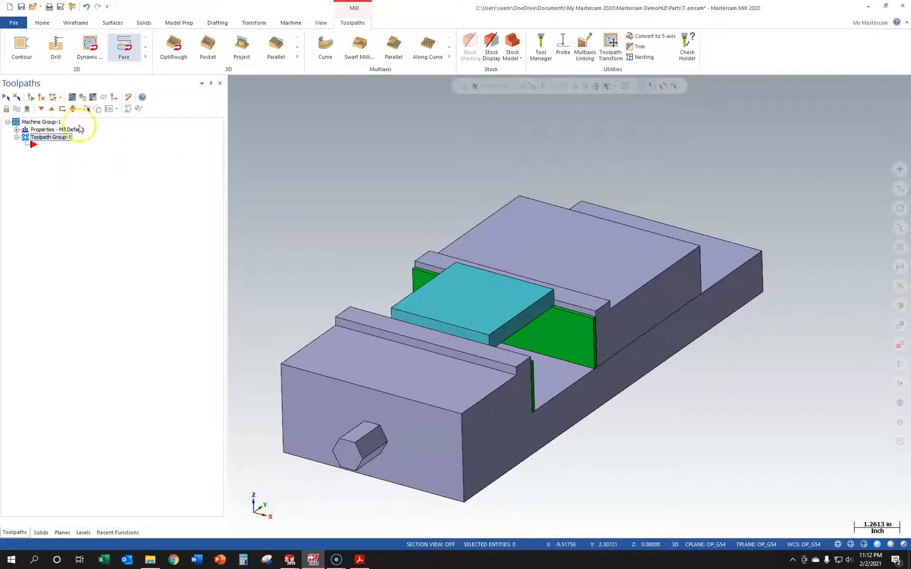
click(16, 130)
click(51, 153)
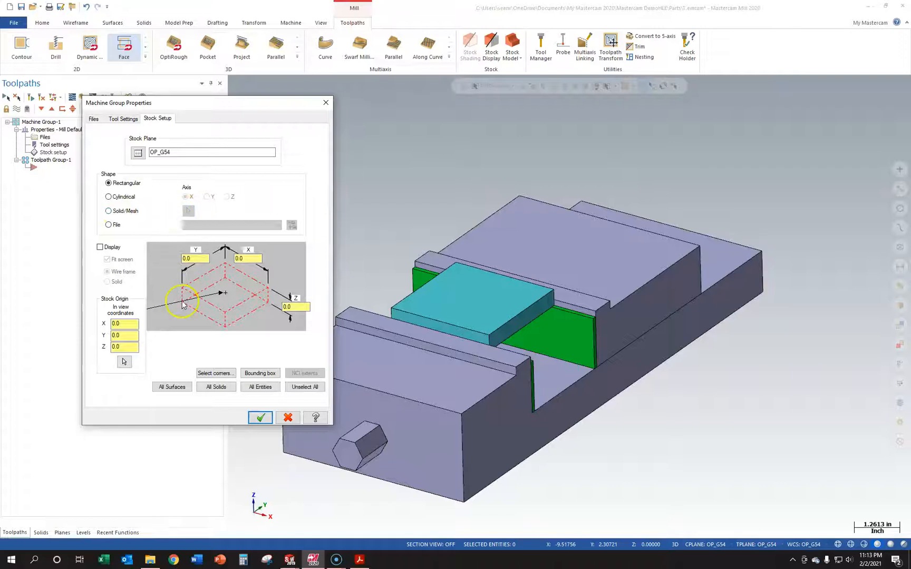
- Define the rectangular stock from a bounding box fitted around the stock block solid held in the vise
click(259, 373)
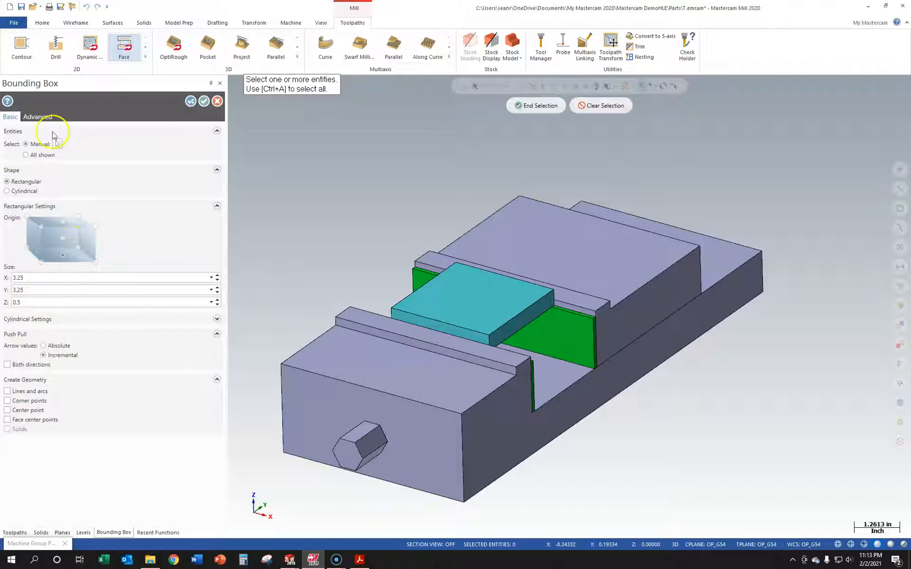
click(482, 307)
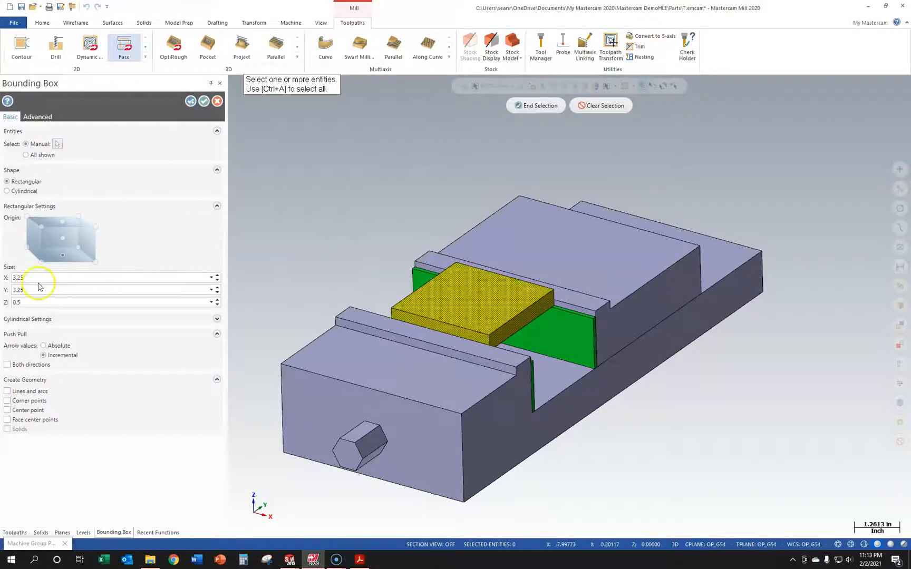
click(538, 106)
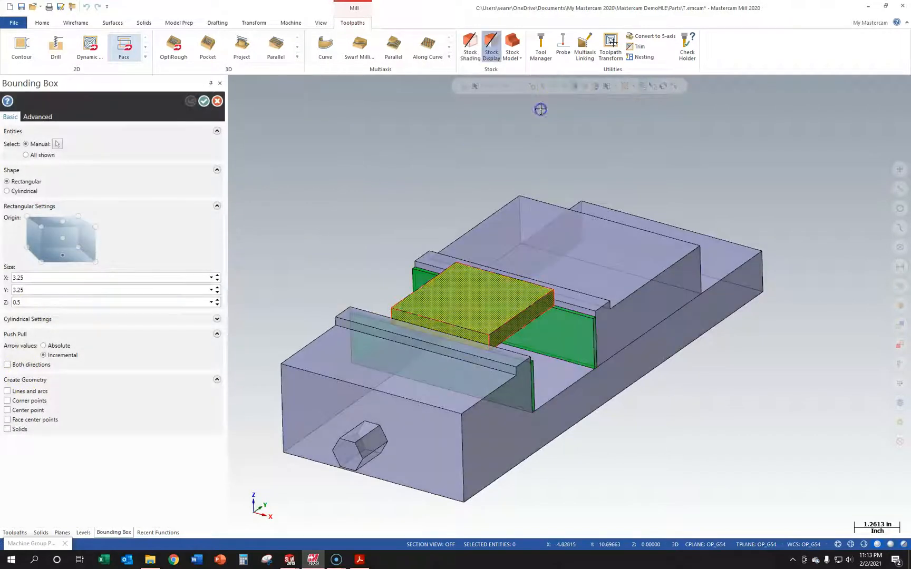
click(377, 105)
middle_drag(372, 267, 336, 229)
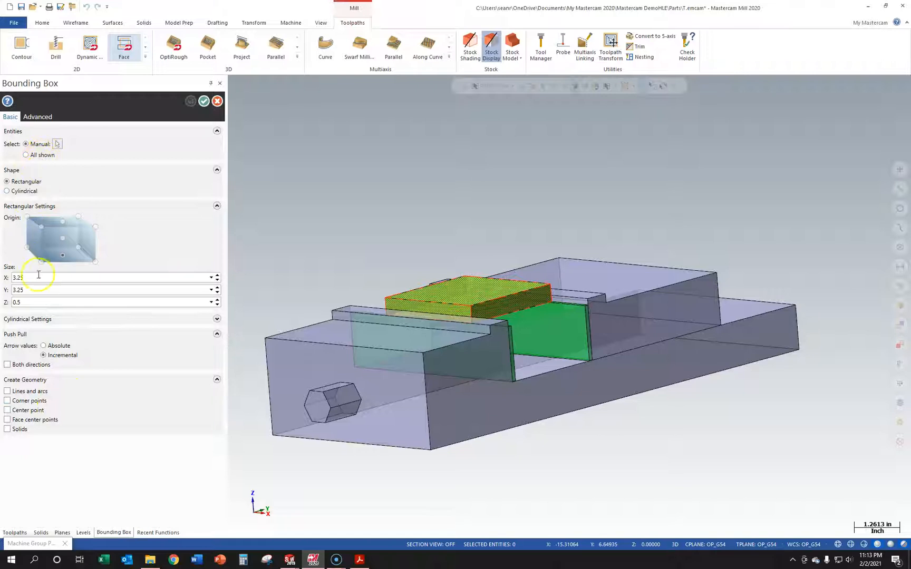
click(204, 101)
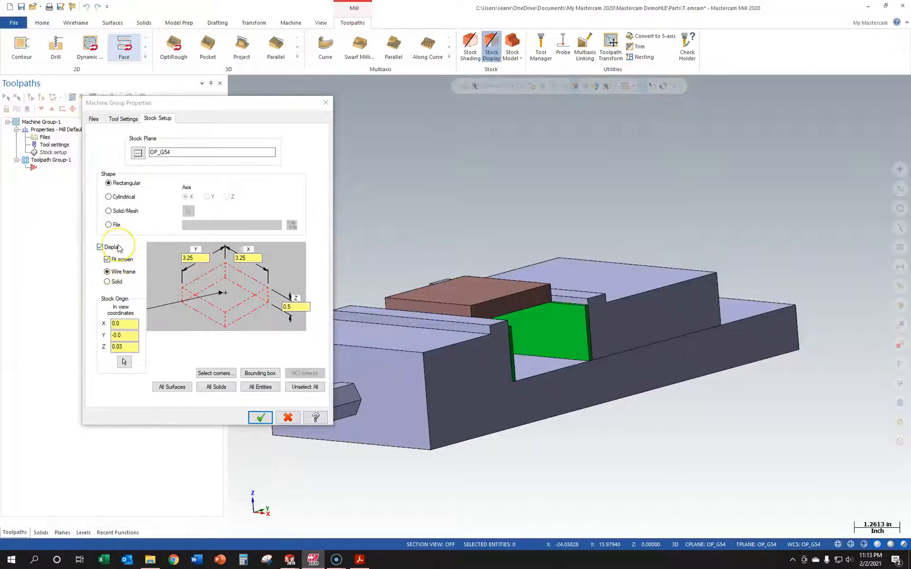
- Set the stock display to solid, keep OP_G54 as the stock plane and accept the stock setup
click(108, 282)
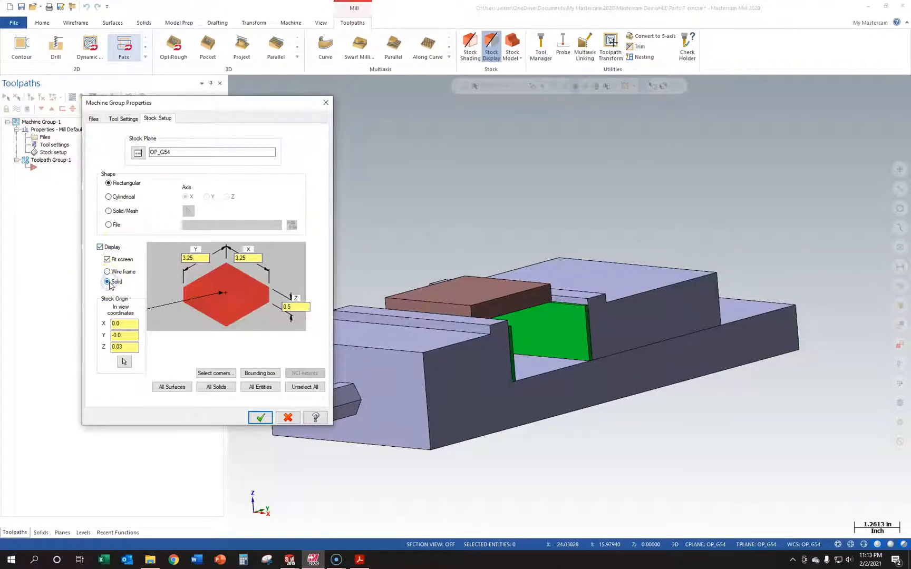
click(113, 273)
click(108, 282)
click(191, 149)
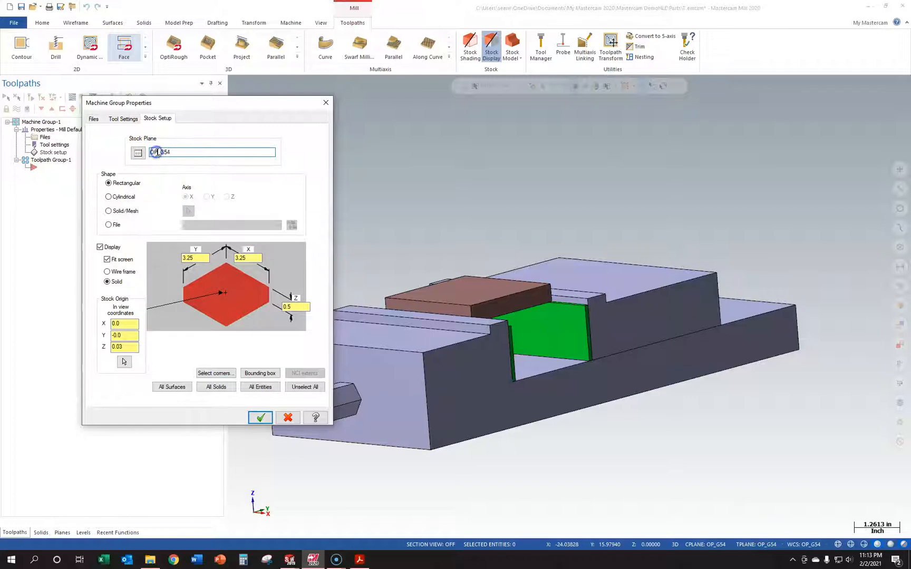
click(261, 418)
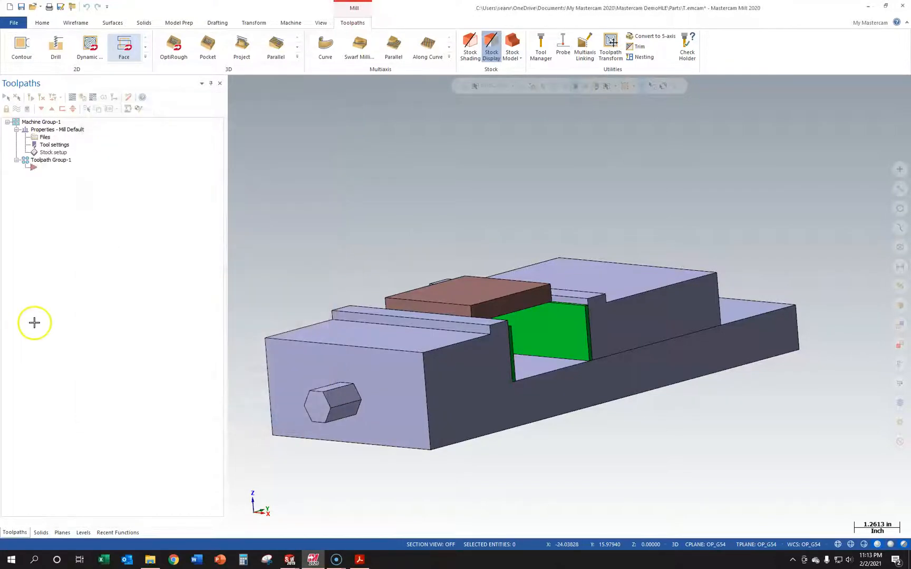
key(alt+7)
- Rename the OP_G54 plane as OP10_G54
click(62, 532)
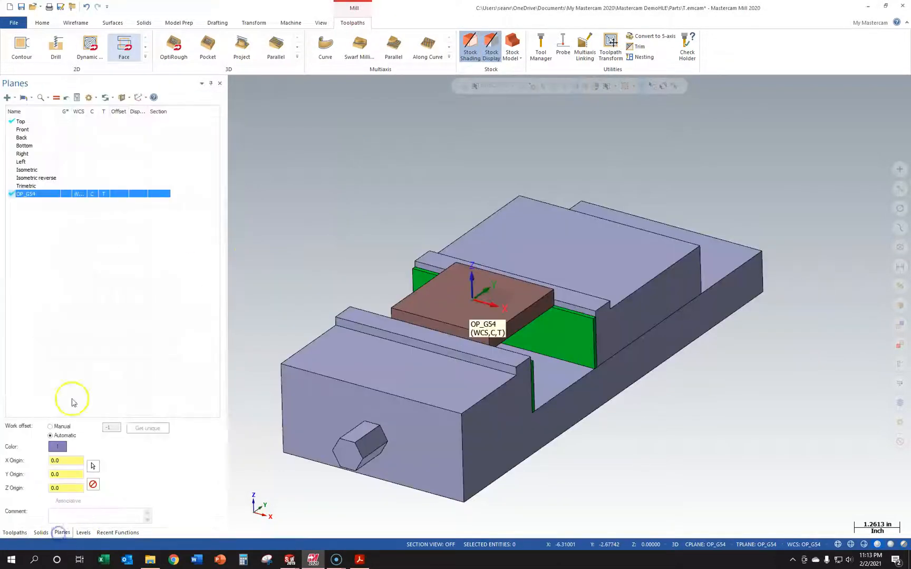
right_click(28, 200)
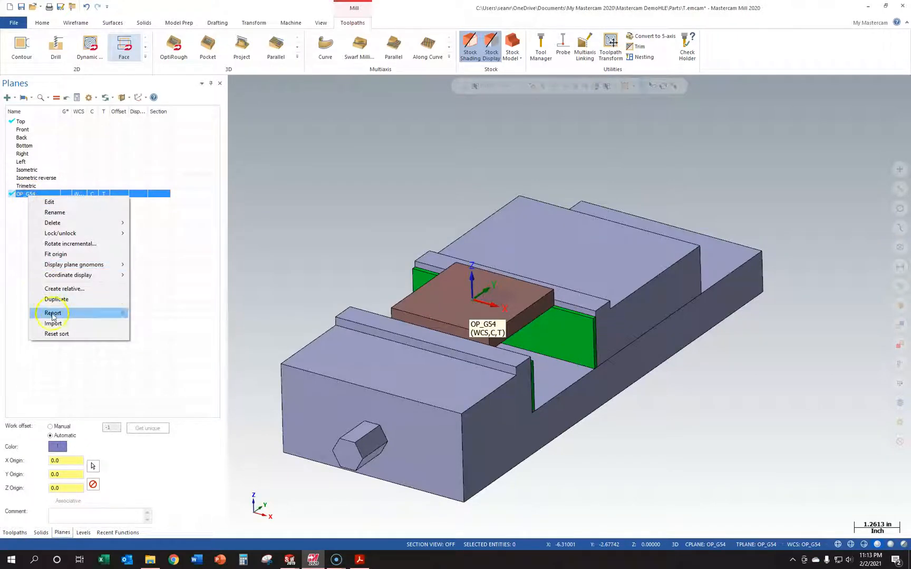
click(63, 212)
click(23, 195)
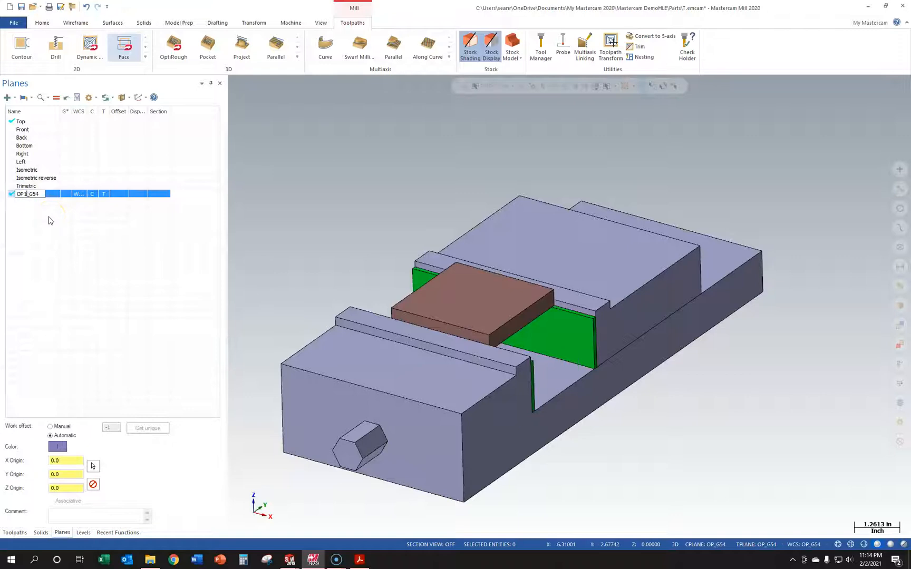
click(156, 251)
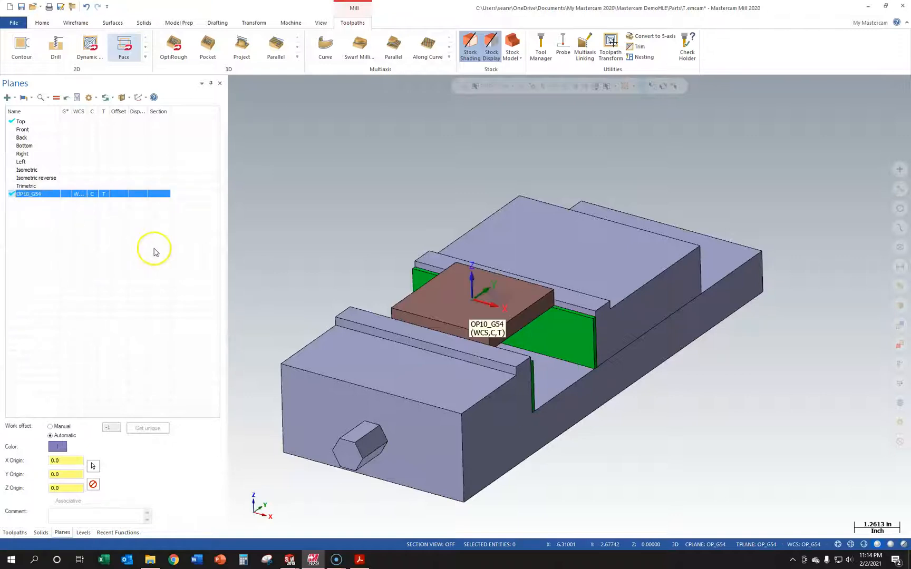
- Hide the OP10_Stock Block level so only the defined stock surrounds the solid part
click(291, 248)
scroll(427, 330, up, 3)
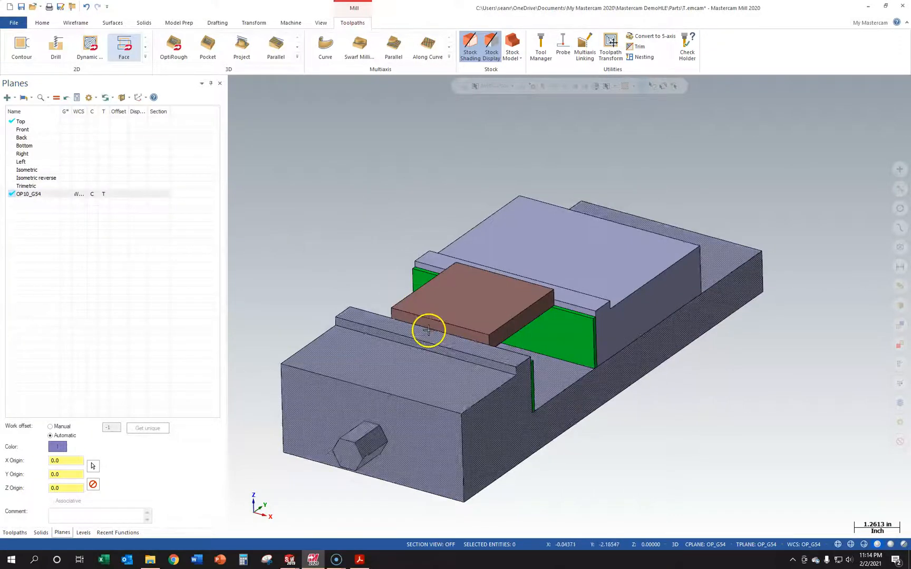
click(40, 532)
click(81, 533)
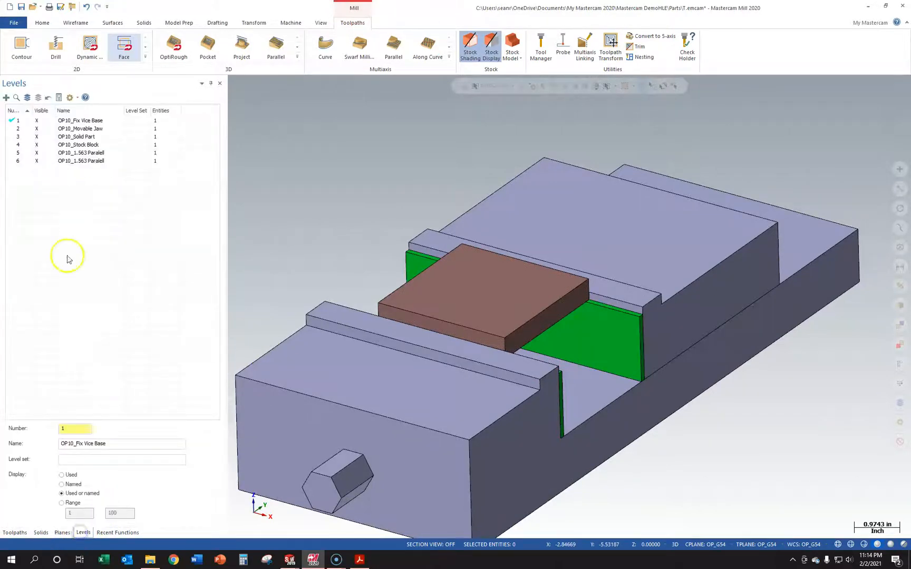
click(46, 146)
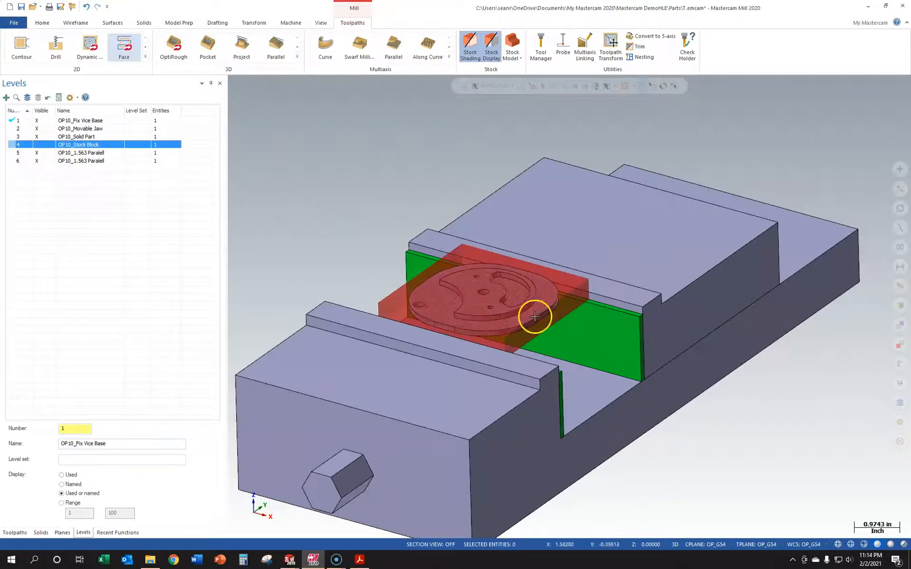
- Examine from the front how the solid part sits within the stock above the vise jaws and return to the isometric view
middle_drag(533, 319, 531, 311)
middle_drag(491, 276, 431, 281)
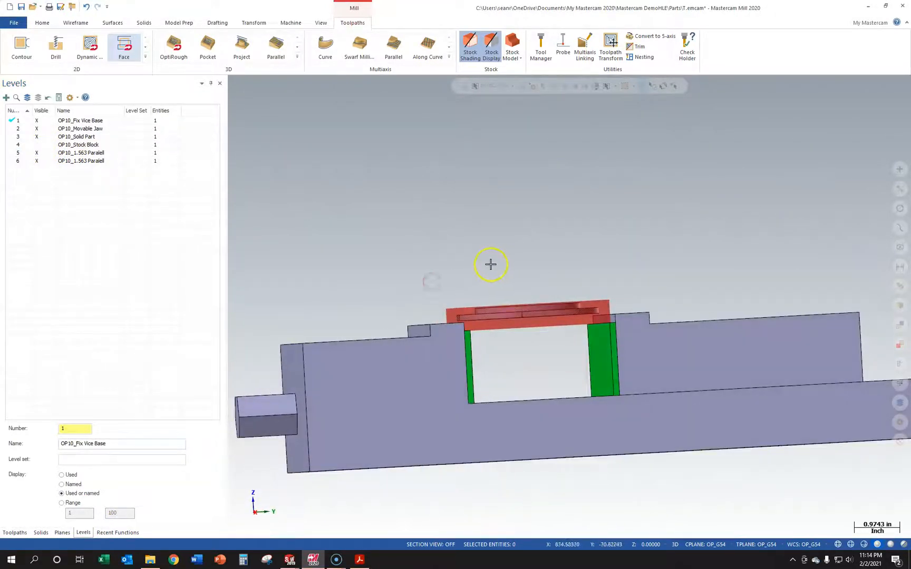
scroll(490, 264, up, 3)
right_click(497, 246)
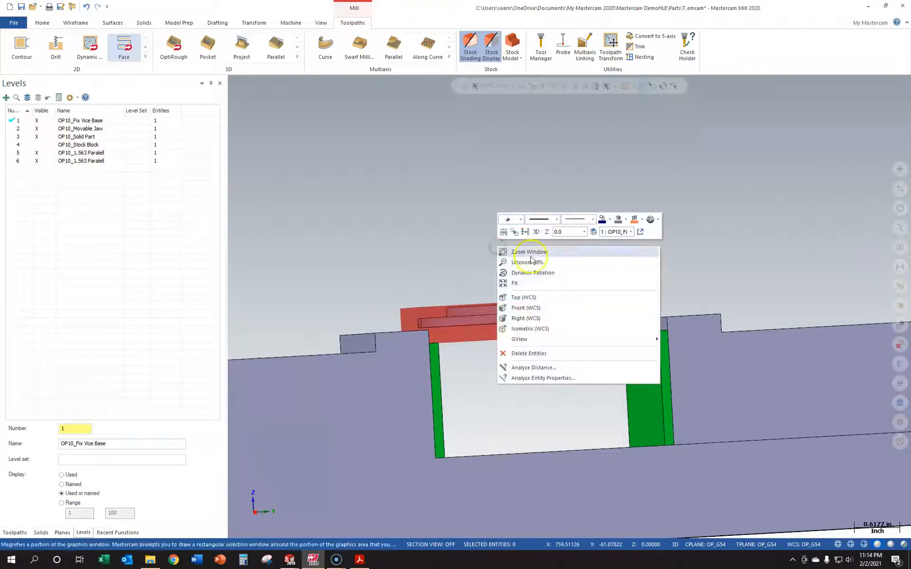
click(527, 308)
scroll(547, 144, up, 1)
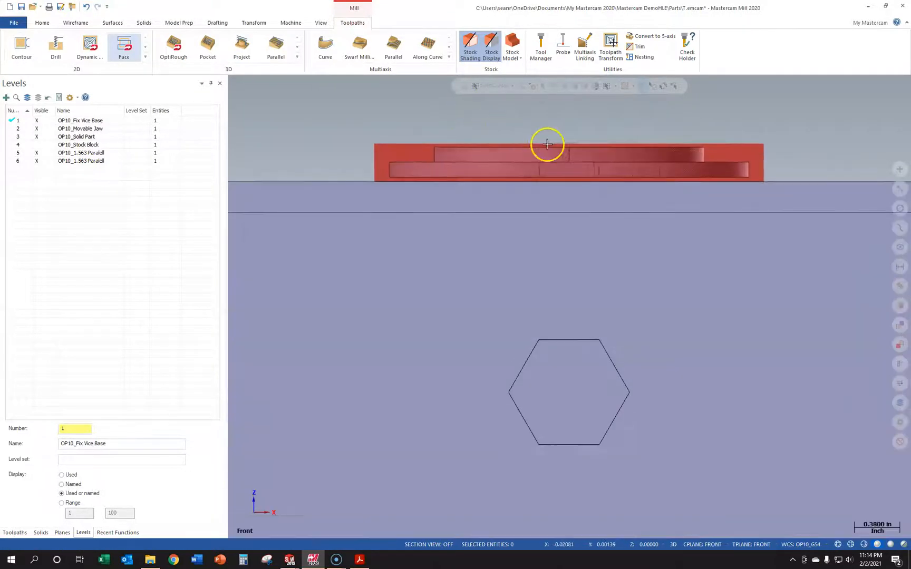
scroll(596, 143, up, 2)
scroll(350, 140, up, 2)
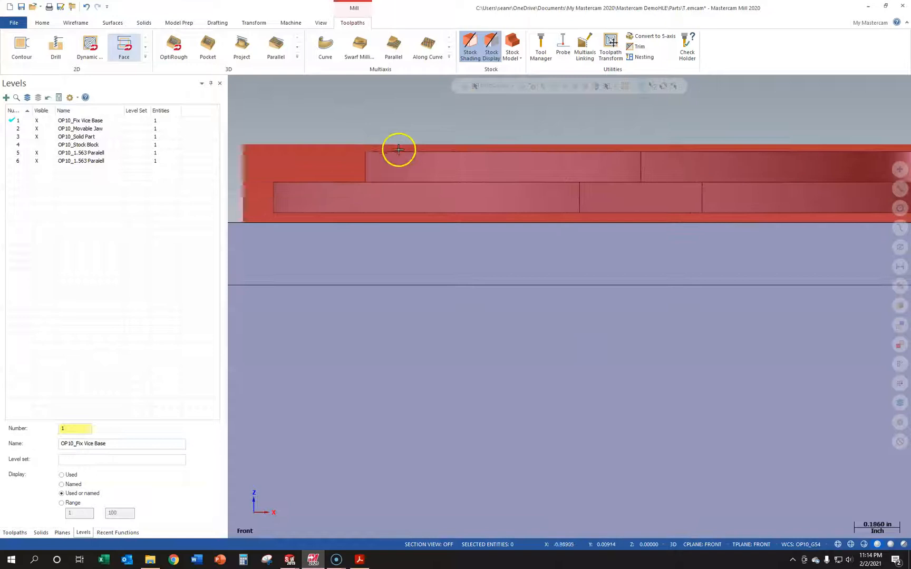
scroll(365, 143, down, 4)
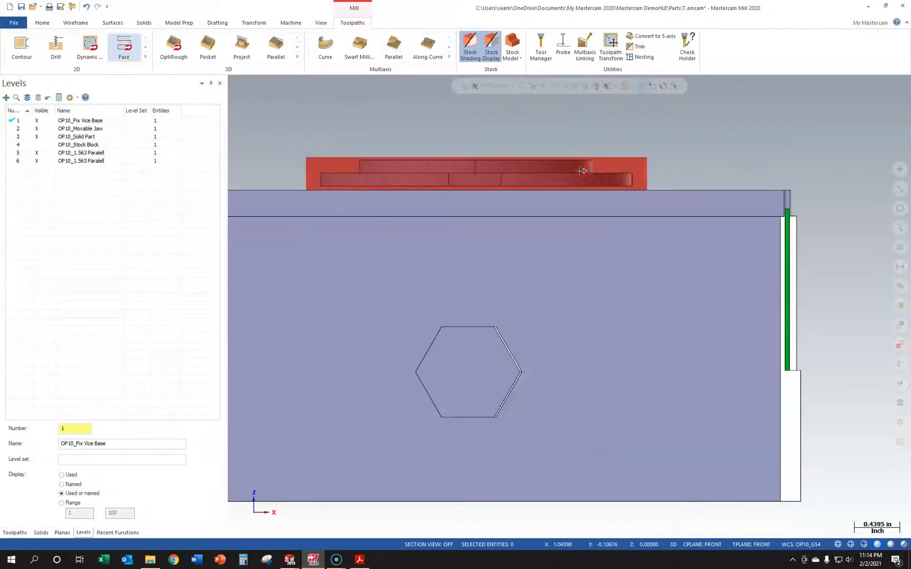
middle_drag(611, 184, 697, 157)
right_click(747, 155)
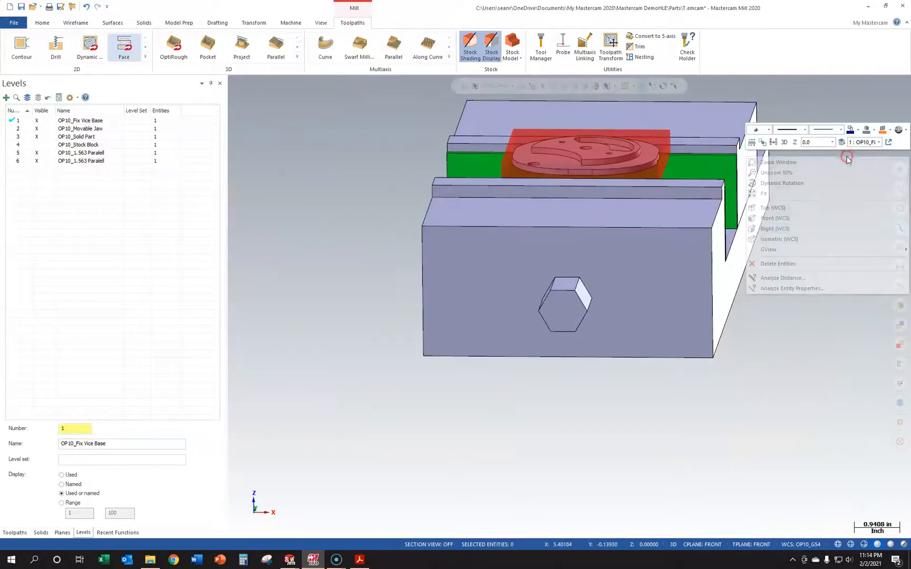
click(819, 239)
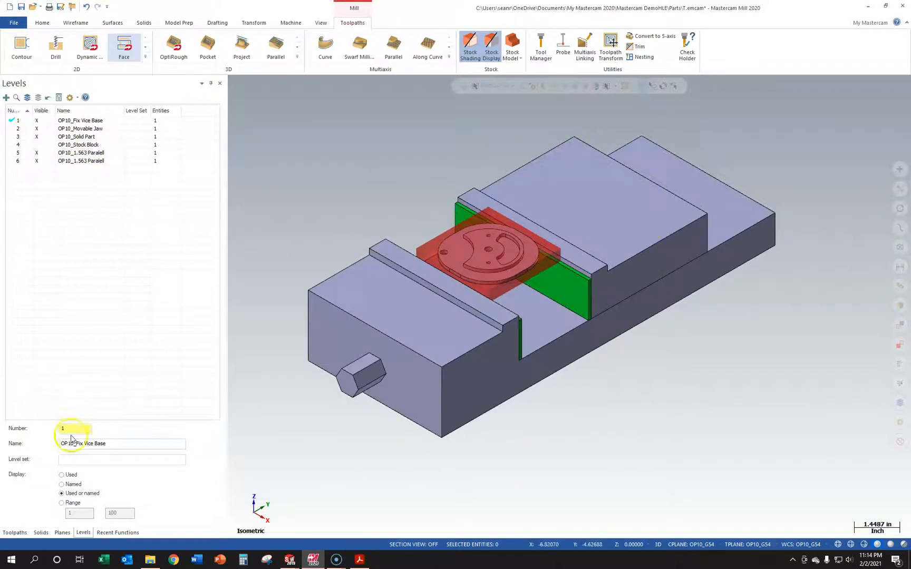
- Review the solids, levels and machine group lists and check the OP10_G54 plane's origin on the part
click(41, 532)
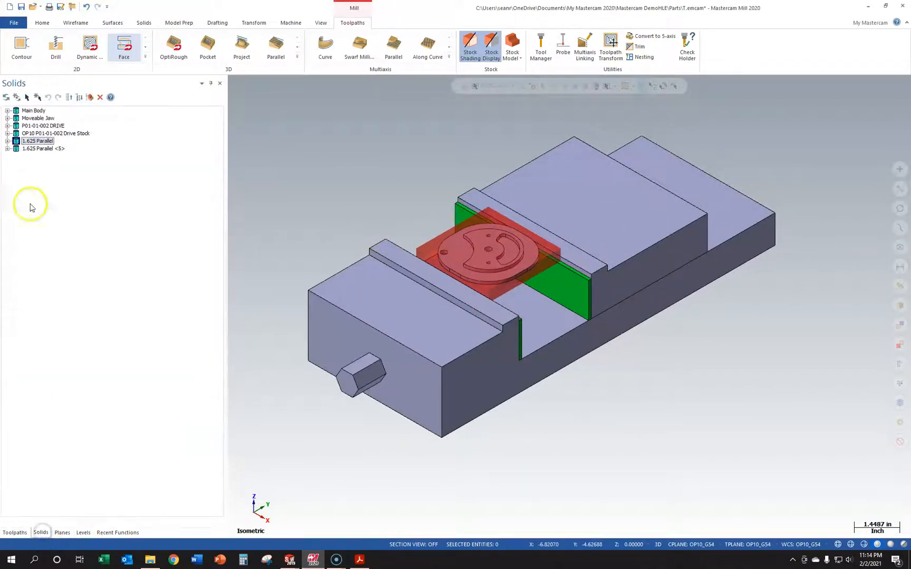
click(83, 533)
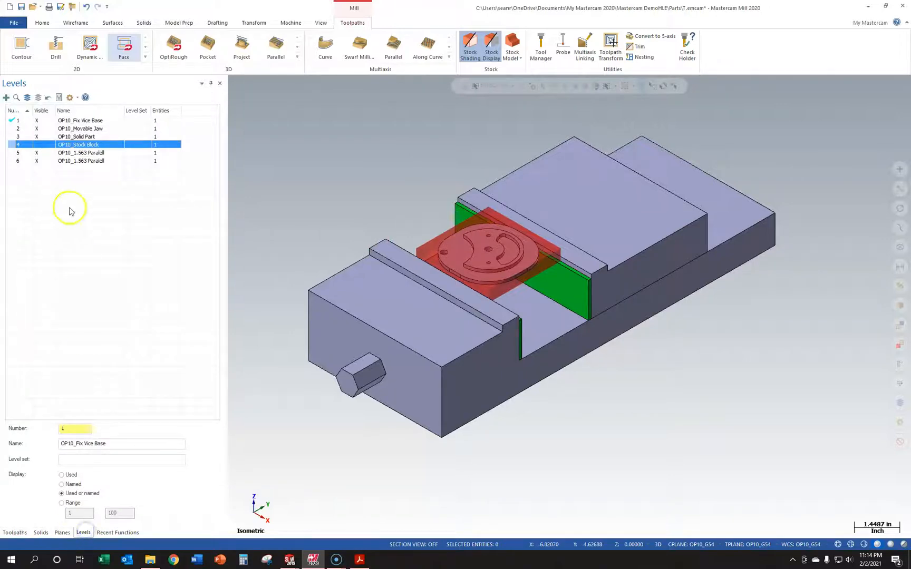
click(15, 532)
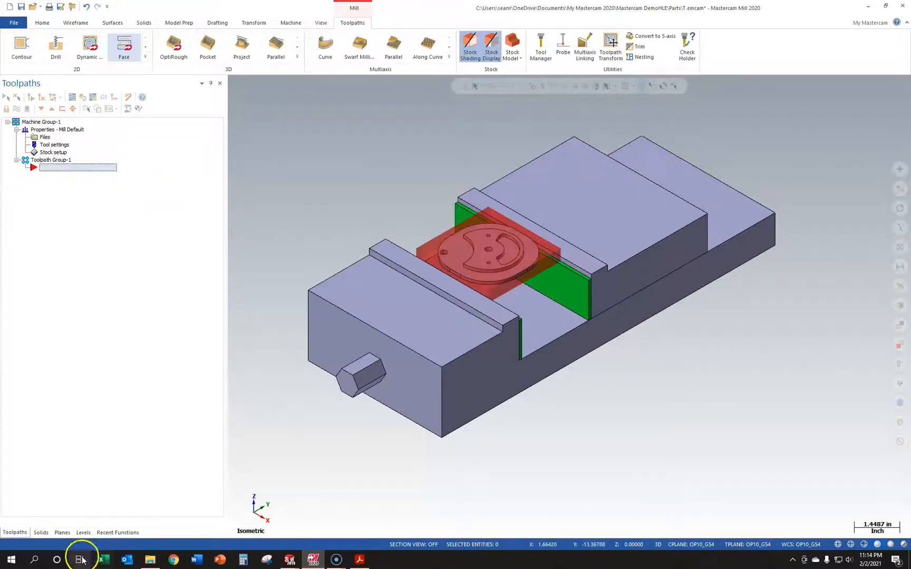
click(63, 532)
click(36, 194)
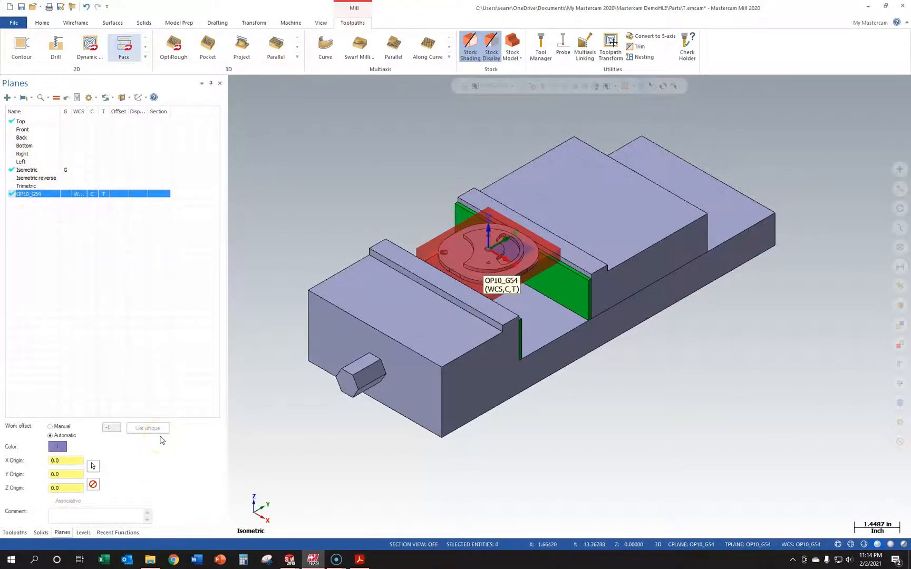
click(518, 139)
- Start saving the file and choose the WEEK 2 (Geneva Mechanism Drive) folder inside CAM-2 Spring 2020 on the Desktop
click(14, 24)
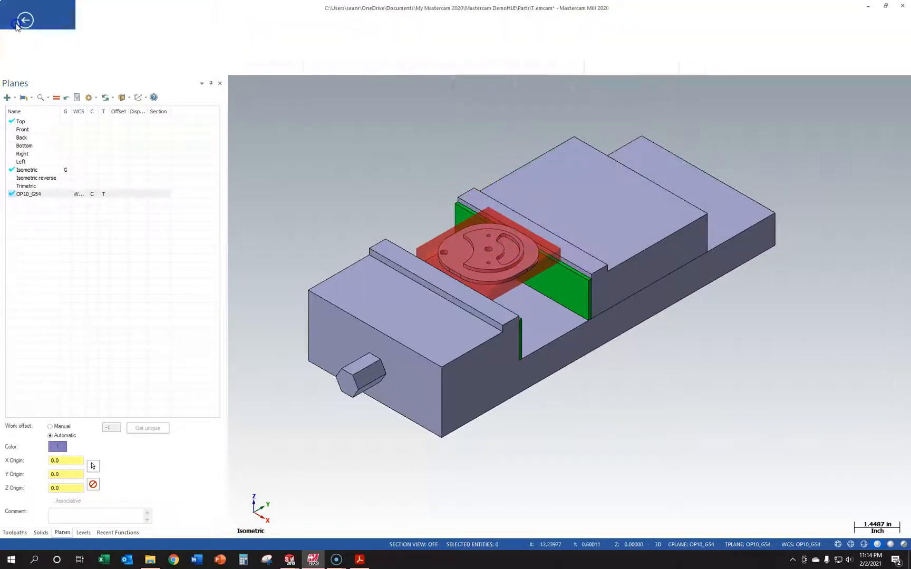
click(16, 23)
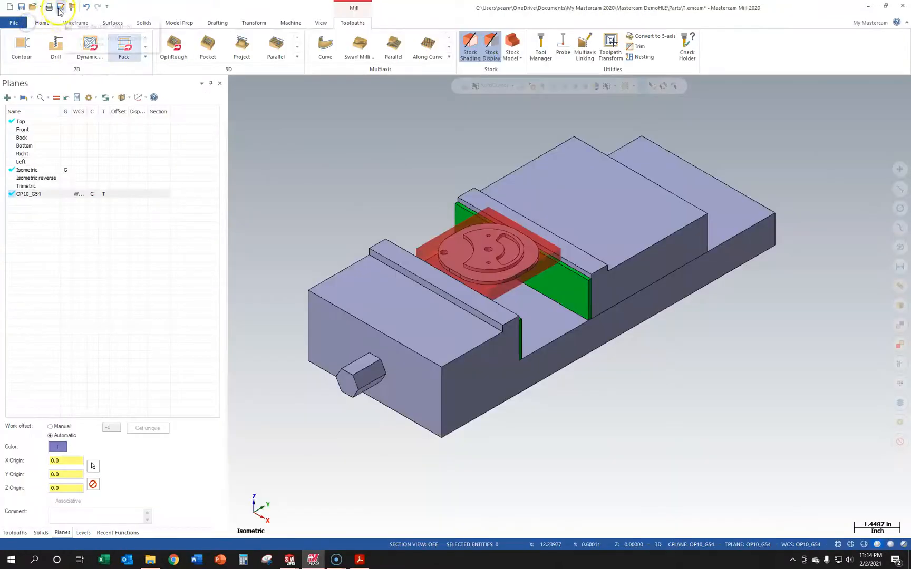
click(22, 7)
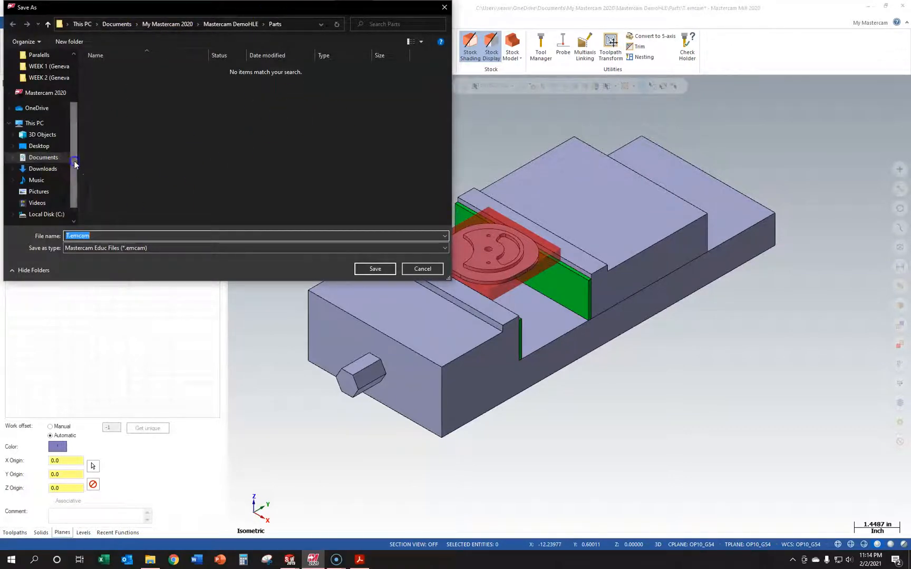
scroll(53, 195, down, 2)
scroll(67, 152, up, 3)
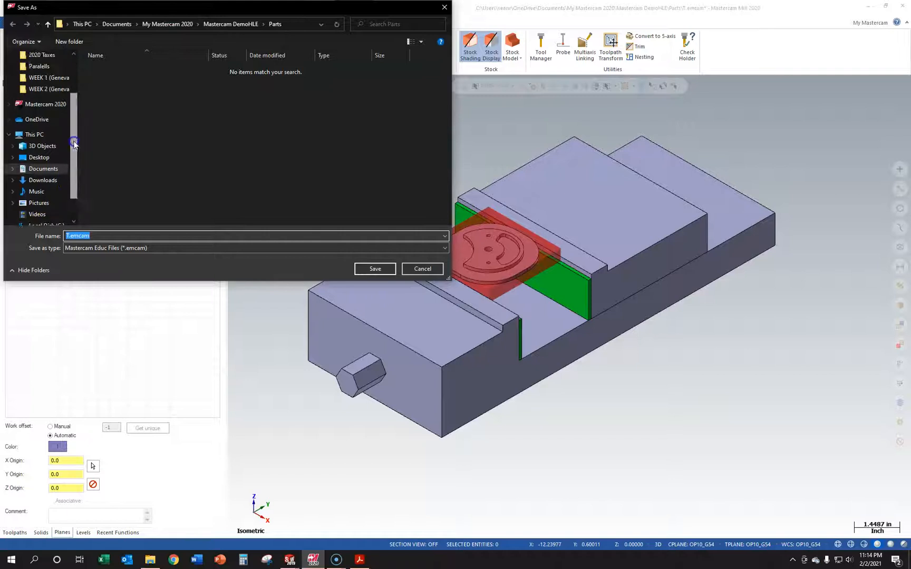
click(45, 76)
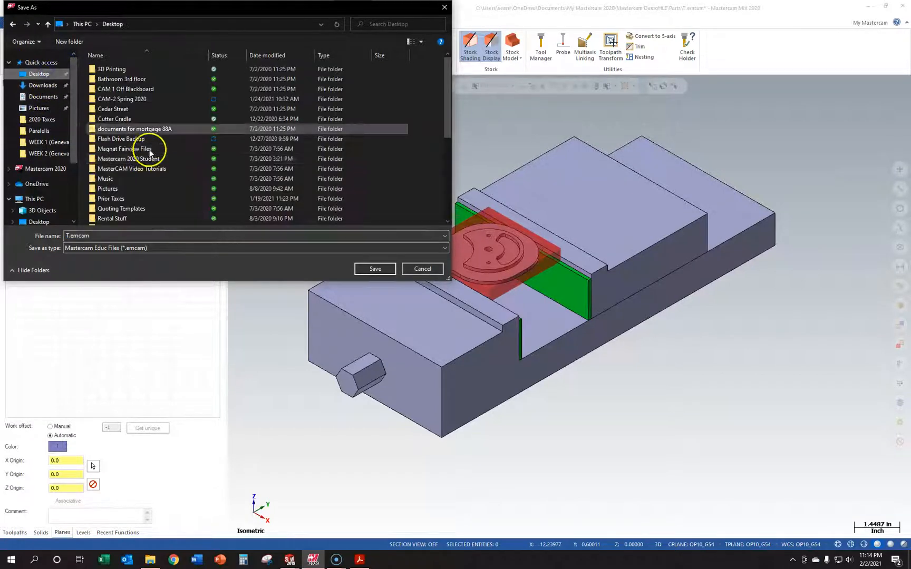
double_click(122, 99)
double_click(134, 119)
- Name the file Genenva Mechanism Drive Op10 and save it as a Mastercam Educ file
drag(153, 237, 72, 237)
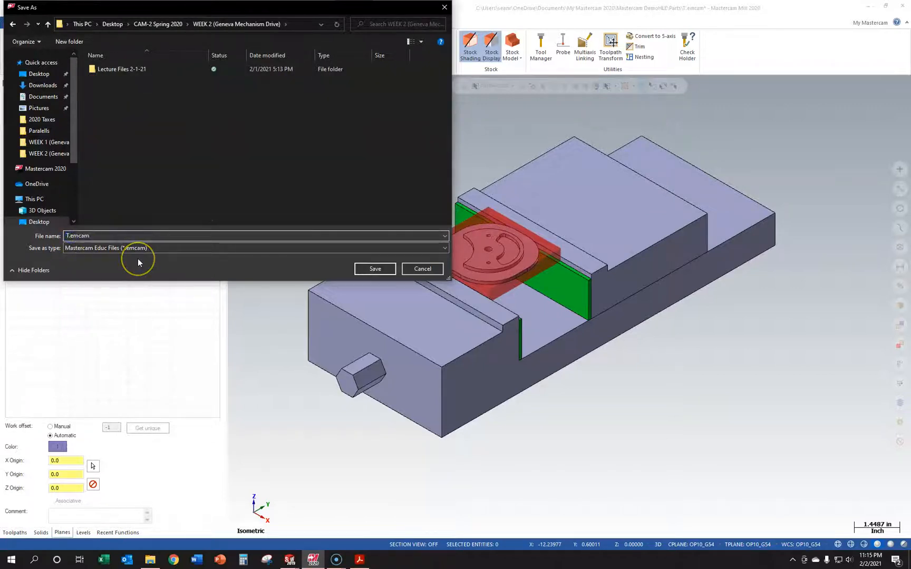
key(BackSpace)
text(Op10)
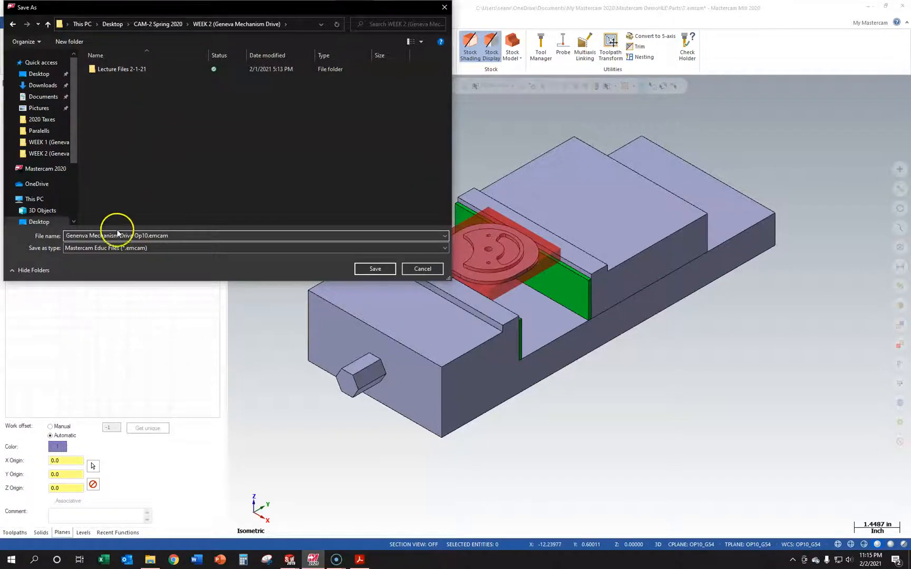
click(376, 267)
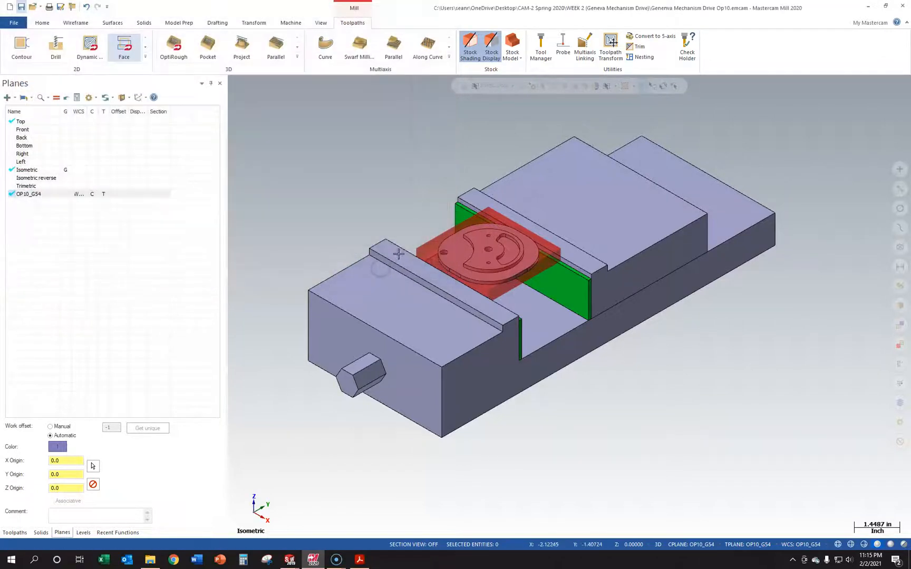
scroll(539, 137, up, 2)
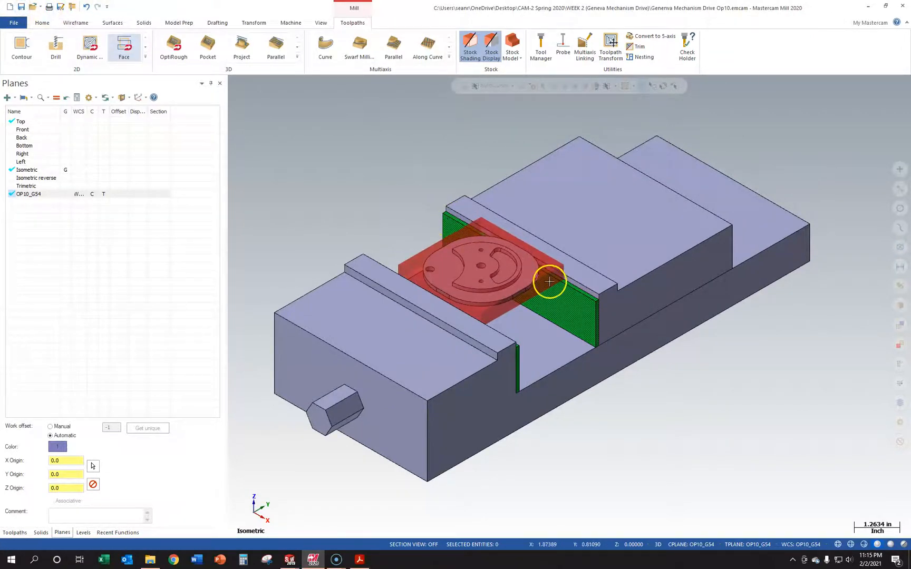
- Turn on visibility of the OP10_Stock Block level so the block covers the part in the vise
scroll(434, 309, up, 3)
scroll(434, 309, up, 1)
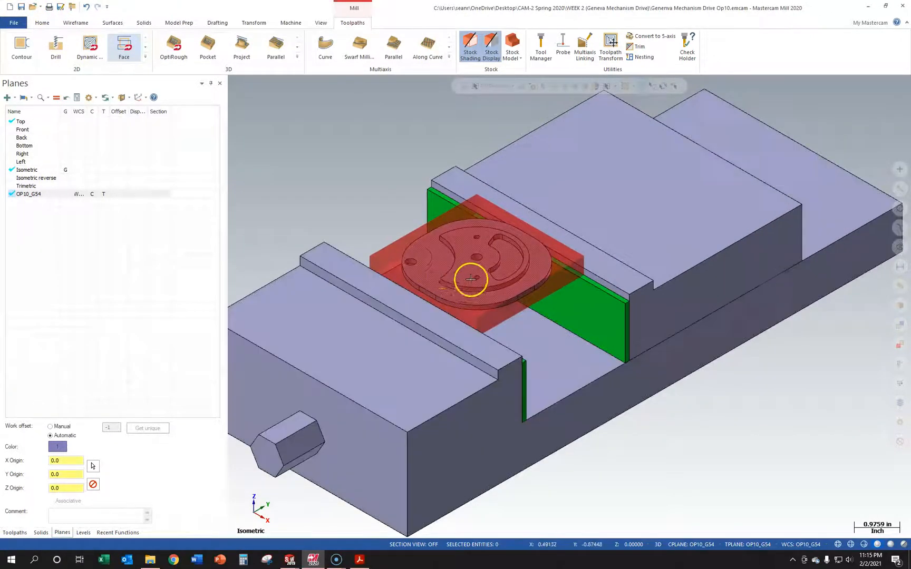
click(80, 533)
click(42, 144)
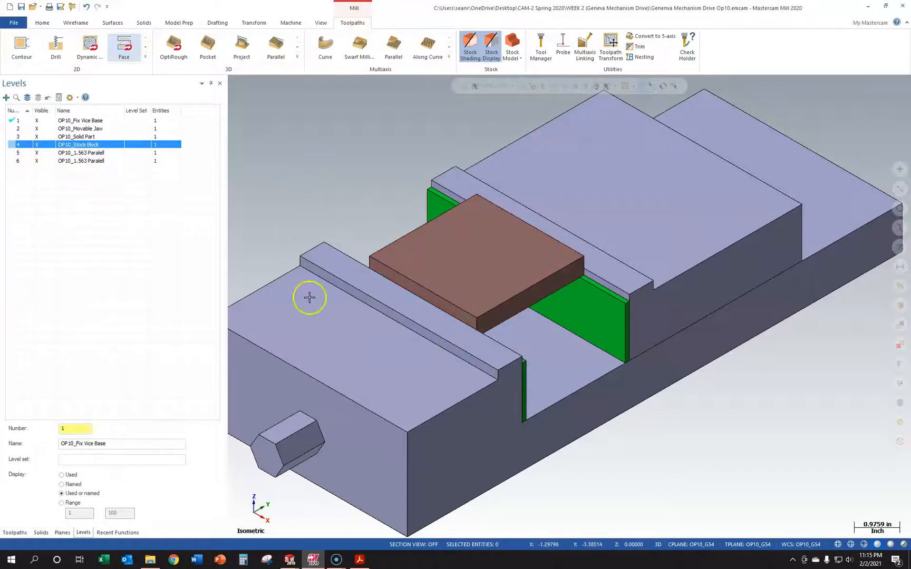
- Start a Face toolpath and chain the top face of the stock block as its geometry
click(15, 532)
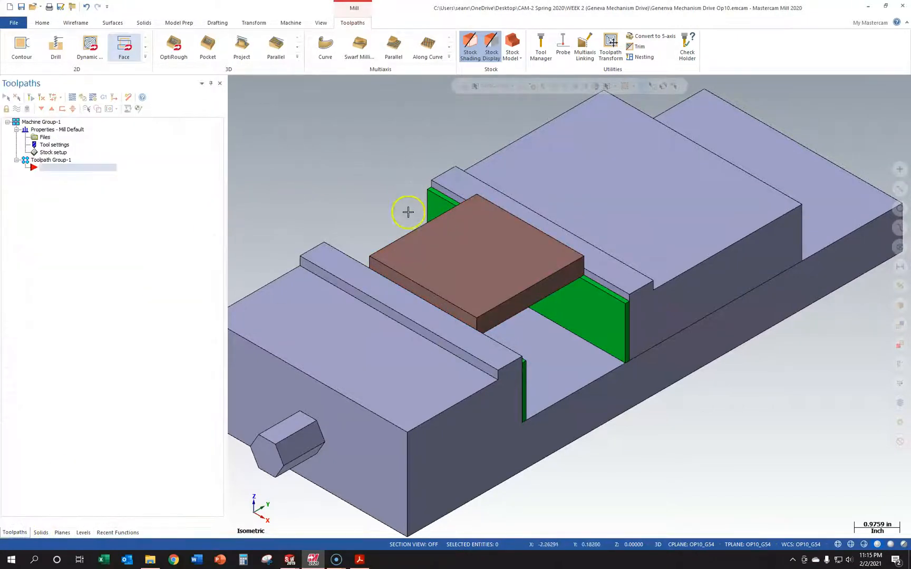
click(348, 155)
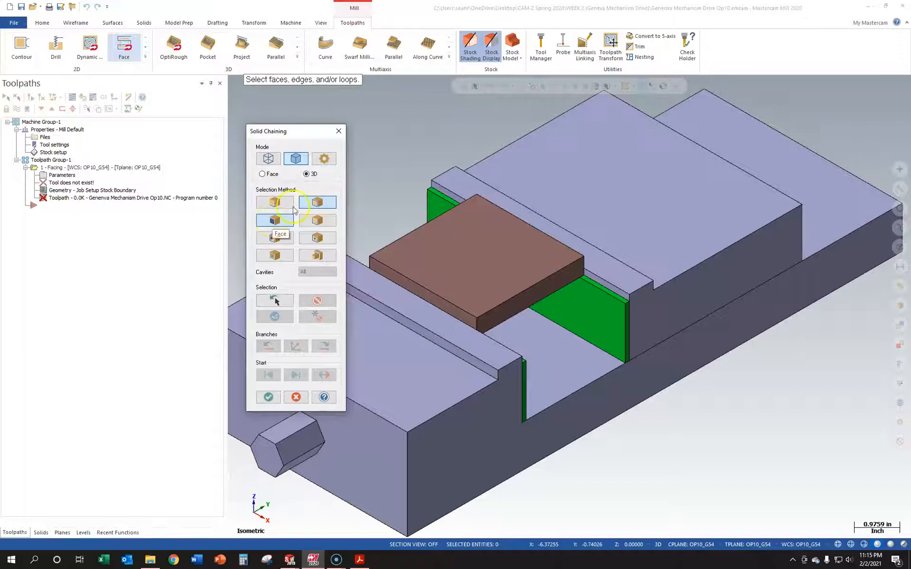
click(314, 202)
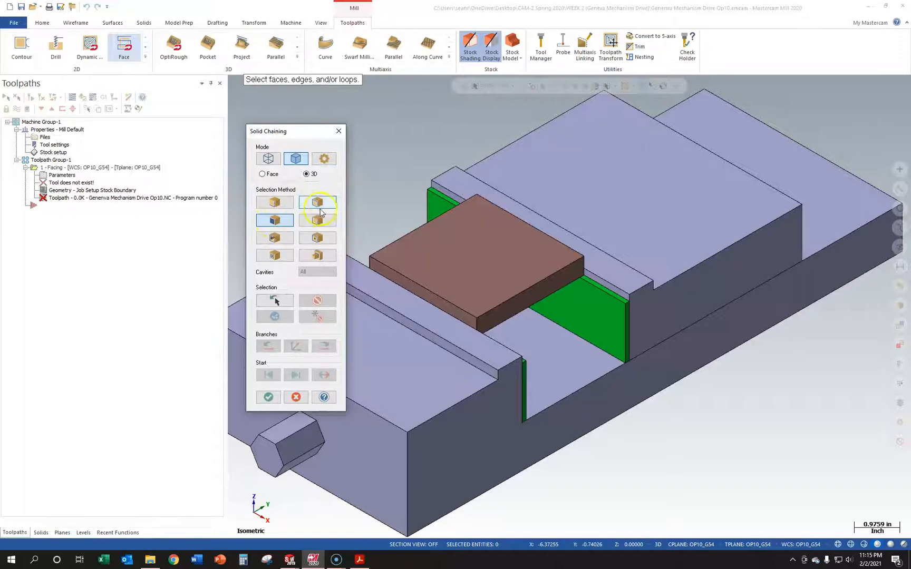
click(461, 273)
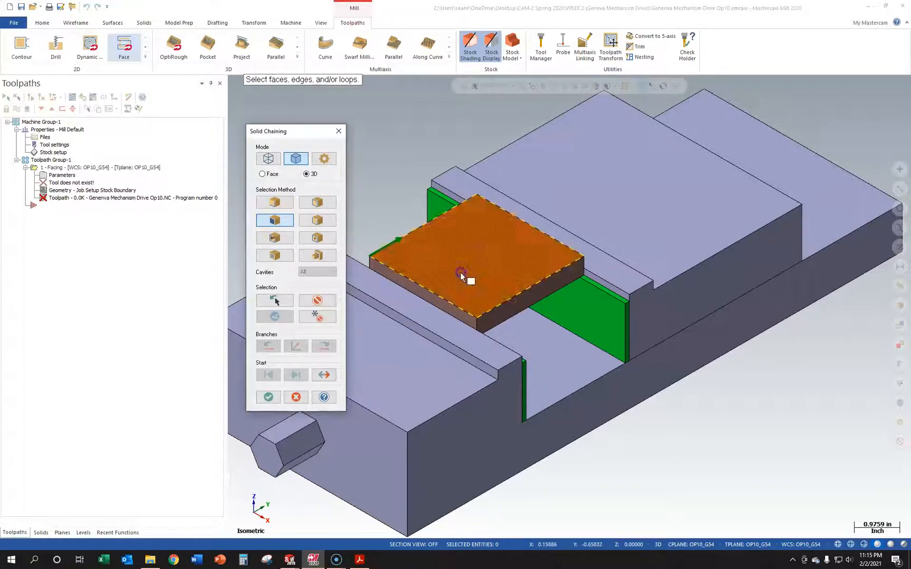
click(269, 398)
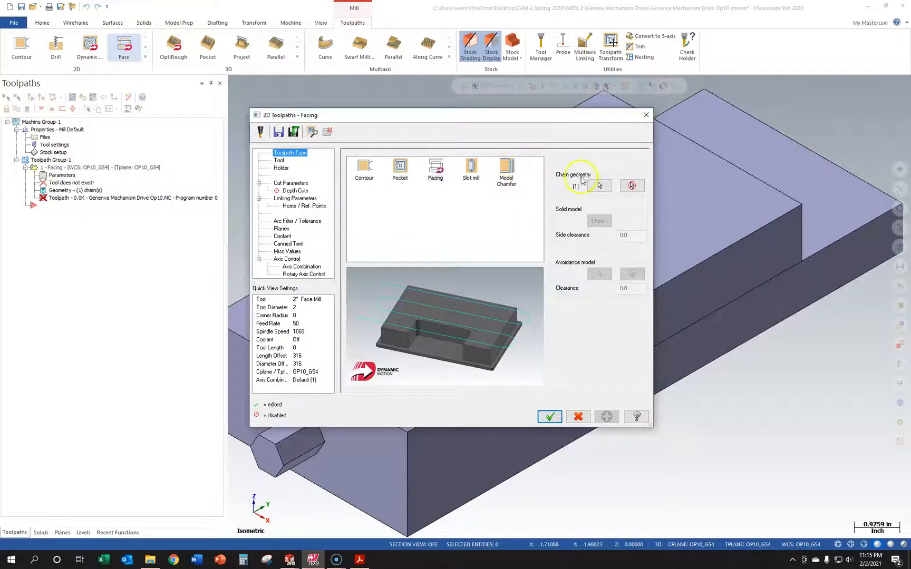
- Choose the 2-1/2" face mill from the Mill_Inch tool library for the facing toolpath
click(278, 160)
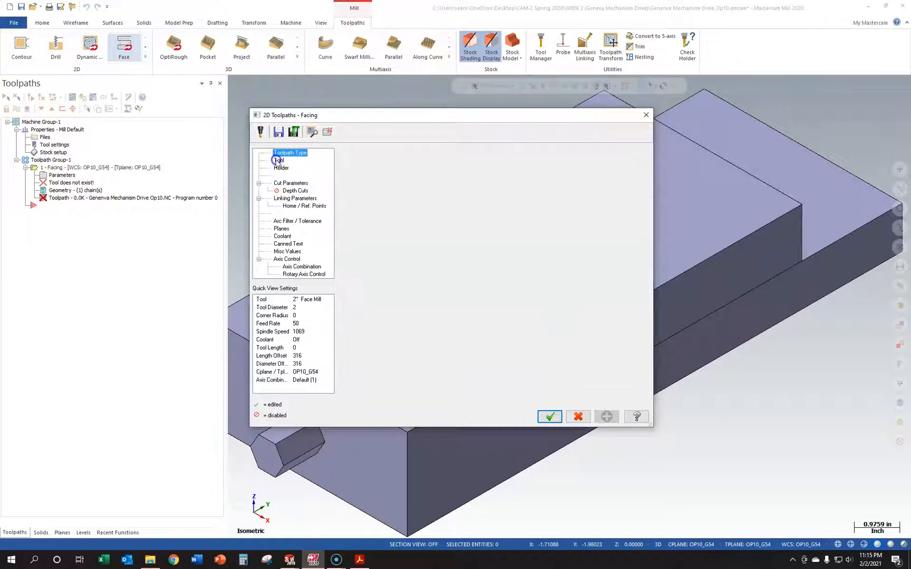
click(386, 238)
click(384, 311)
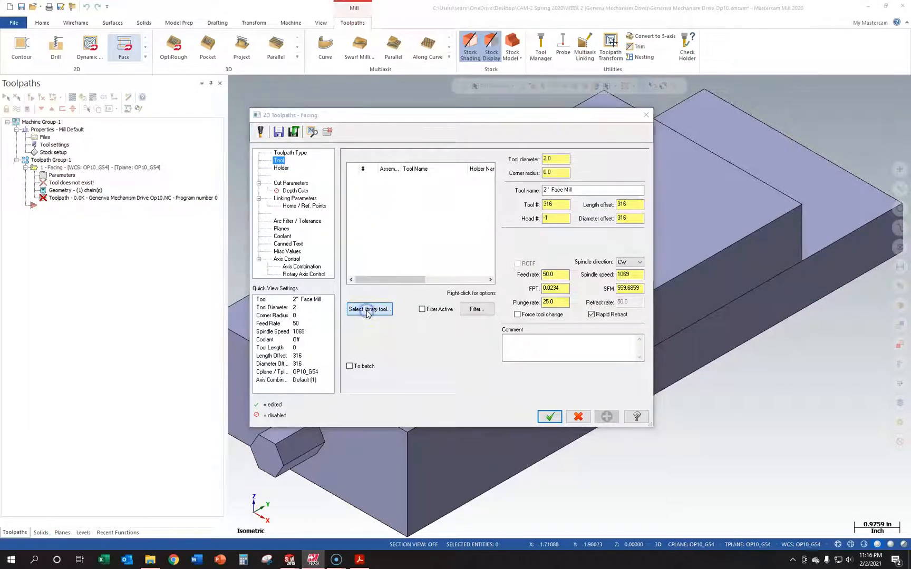
click(294, 201)
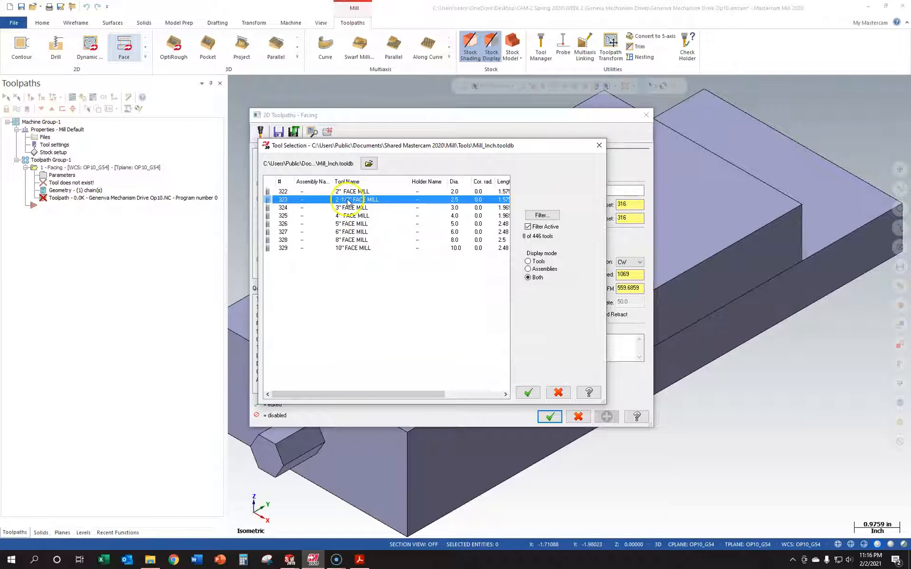
click(529, 392)
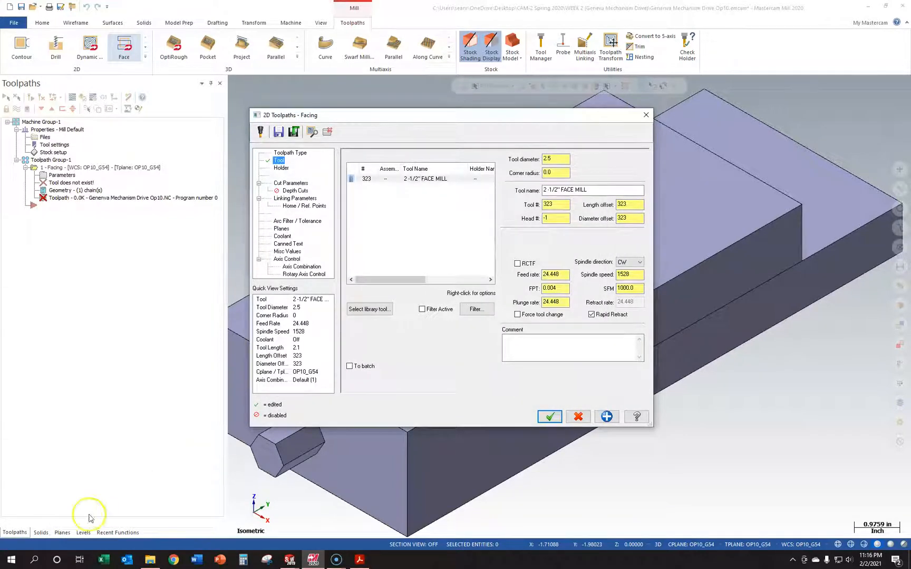
- Enter the comment "Face off .030 of stock to establish Z0.0" and set the stock to leave on floors to 0.0
click(545, 351)
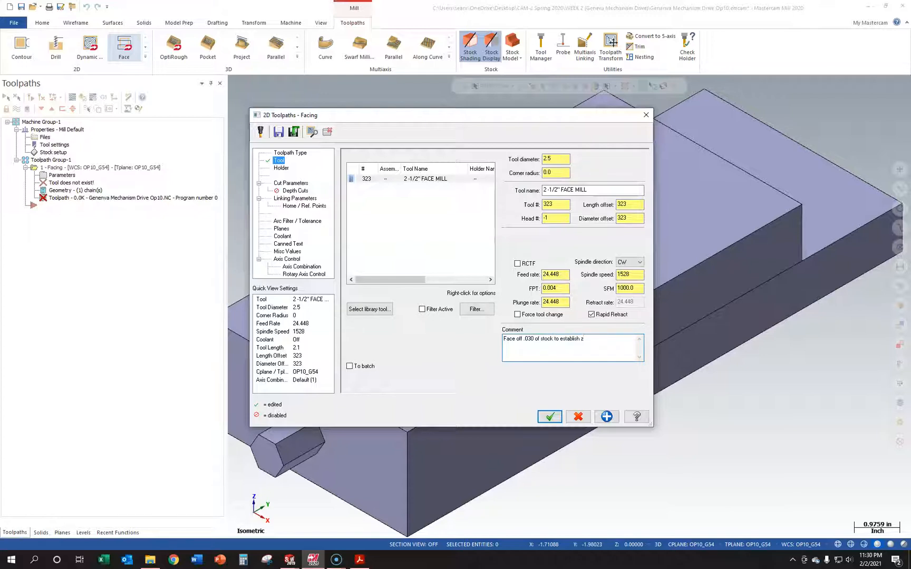
click(567, 274)
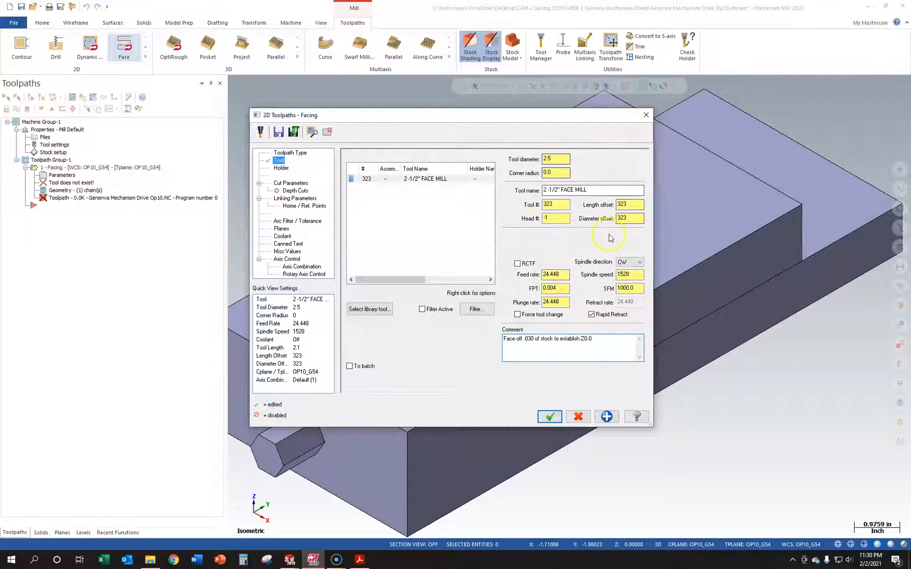
click(285, 184)
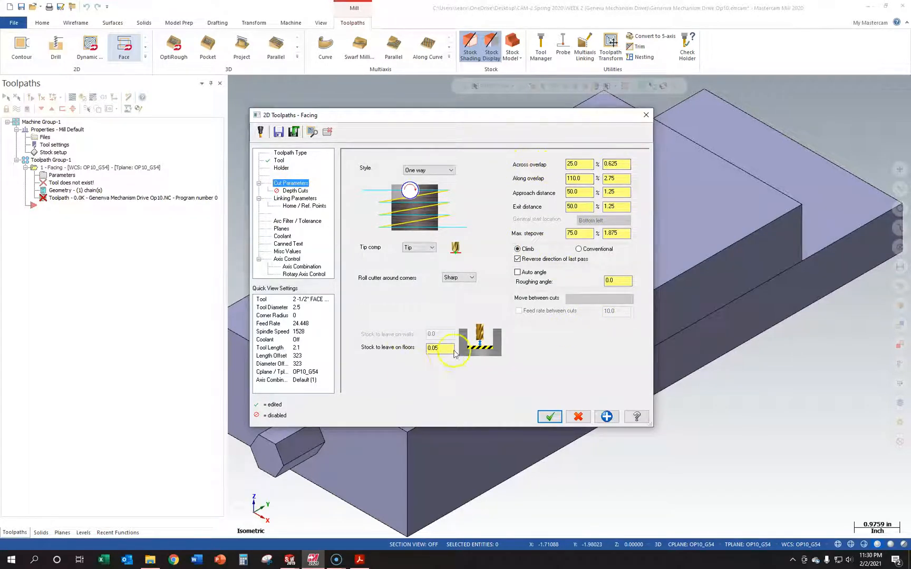
double_click(435, 348)
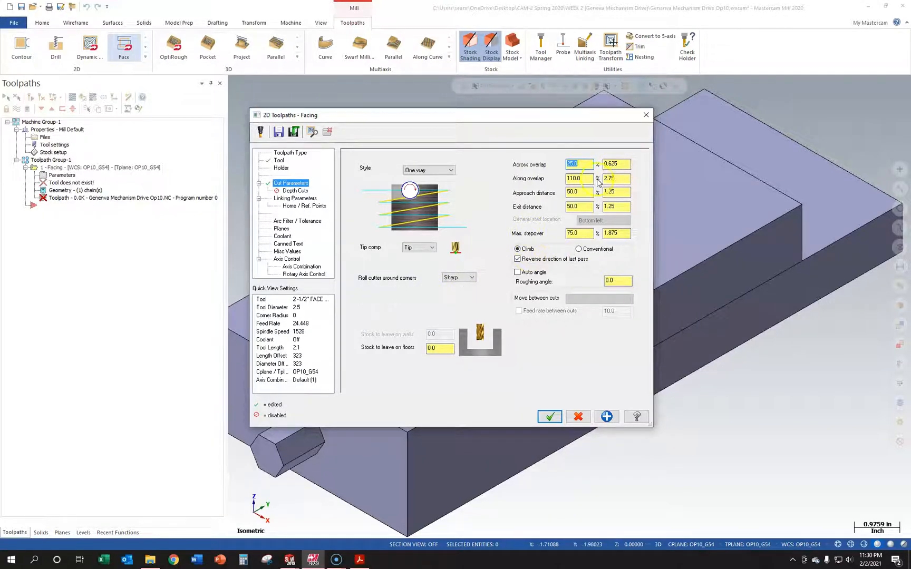
- In the linking parameters, enable an absolute clearance of 2.0 and set retract and feed plane to absolute 0.25
click(299, 191)
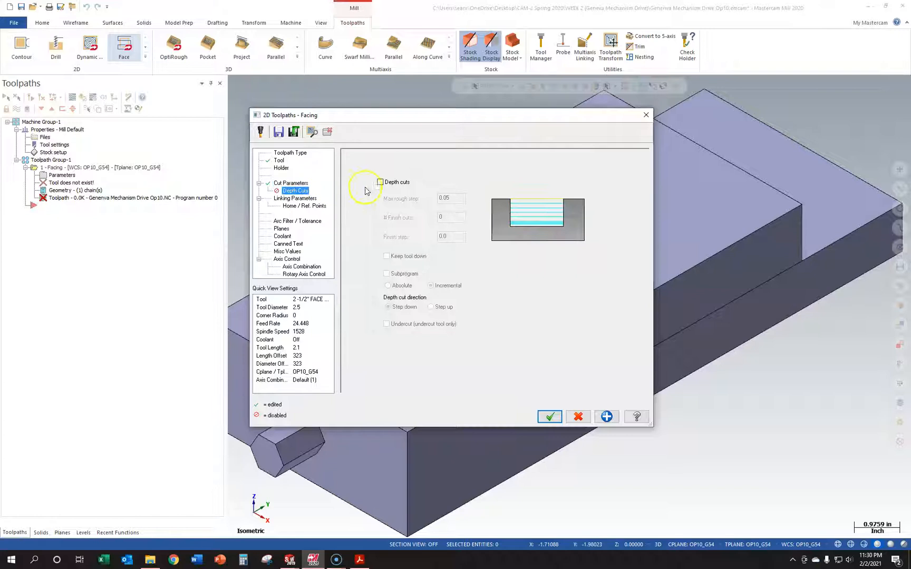
click(308, 199)
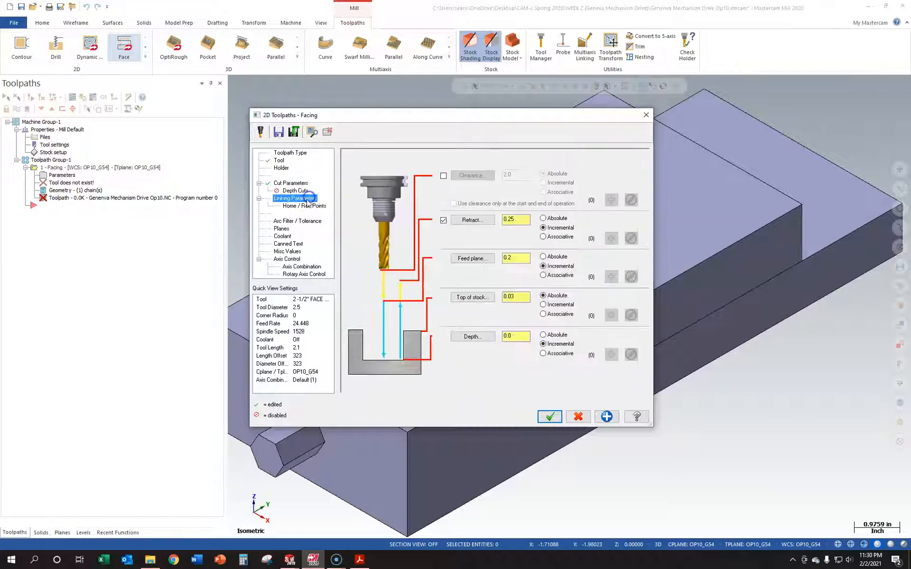
click(444, 177)
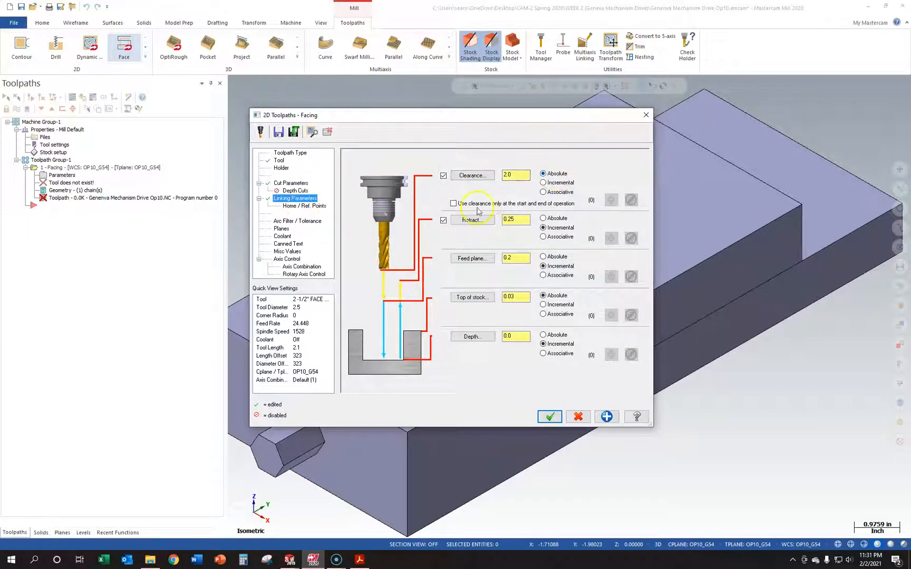
click(544, 218)
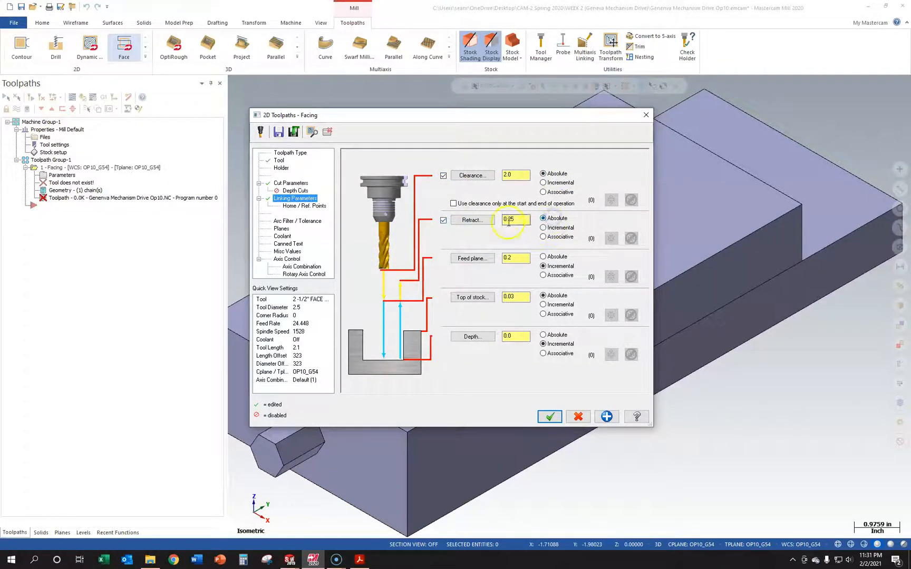
click(542, 257)
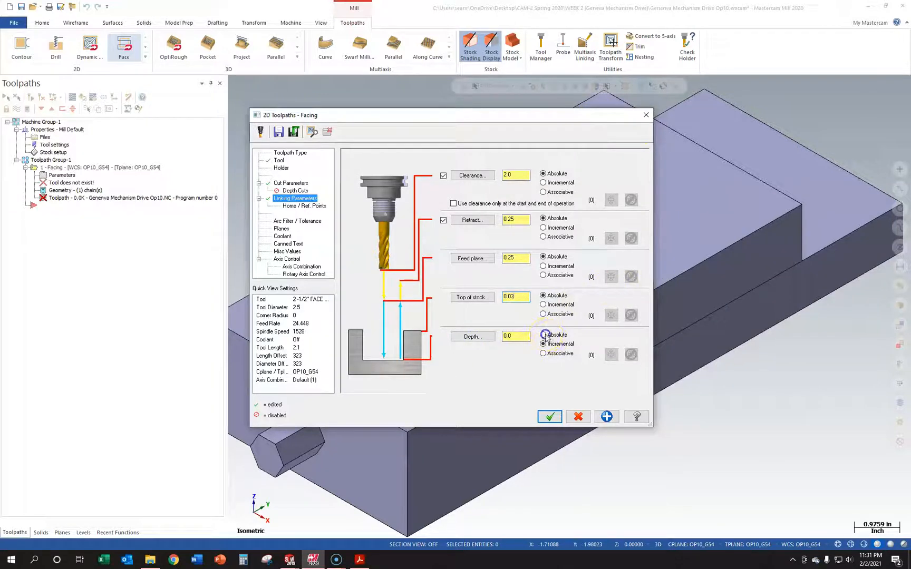
- Hide the OP10_Stock Block level and pick the centre of the part's top as the absolute facing depth
click(477, 339)
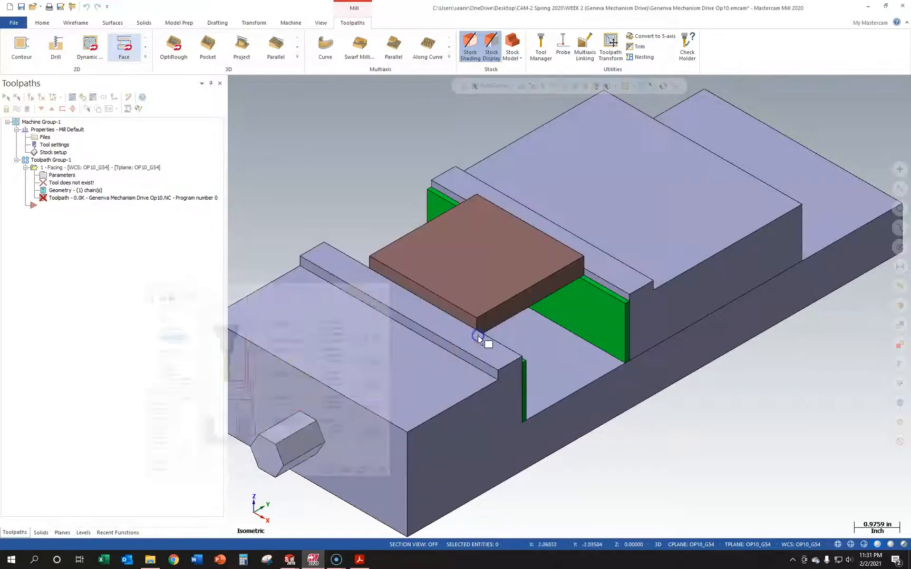
click(84, 532)
click(46, 145)
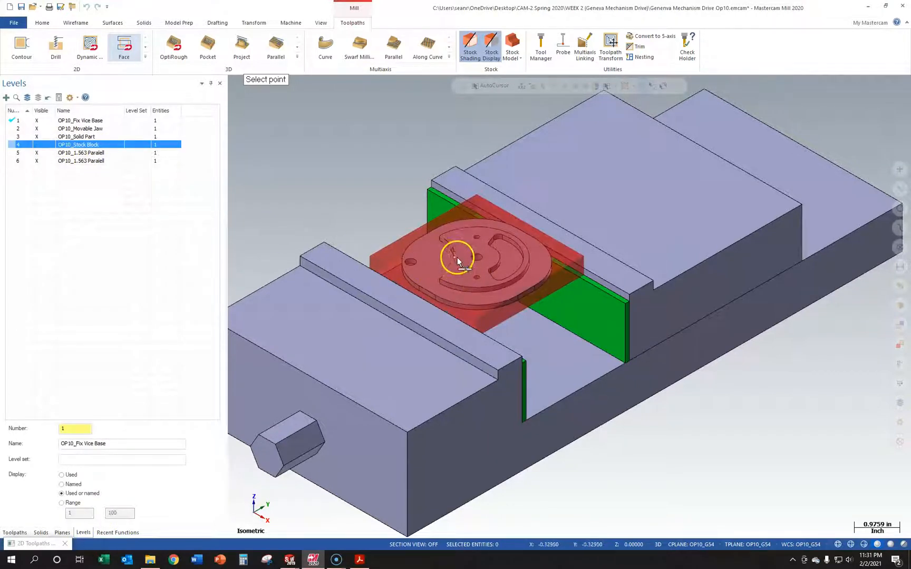
click(457, 231)
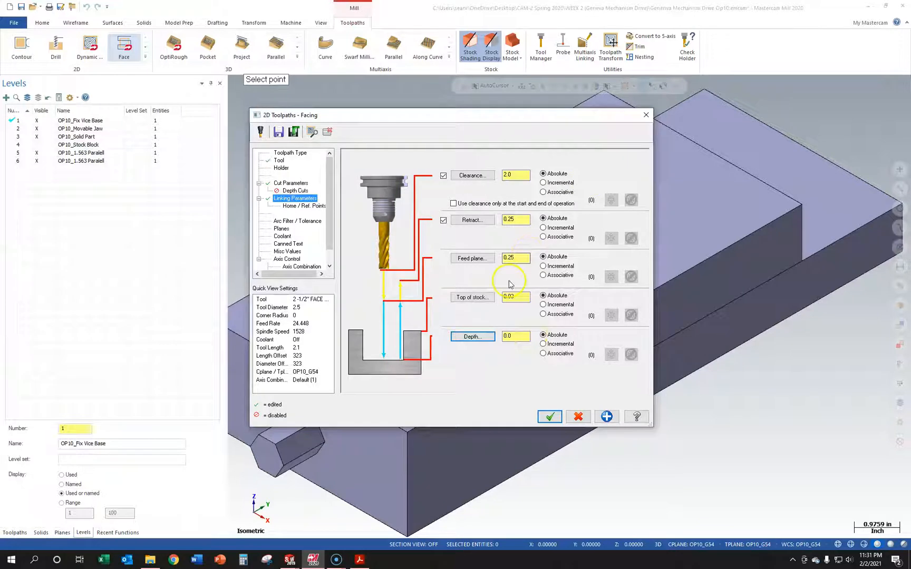
- Turn flood coolant on and apply the facing parameters to generate the toolpath
click(285, 230)
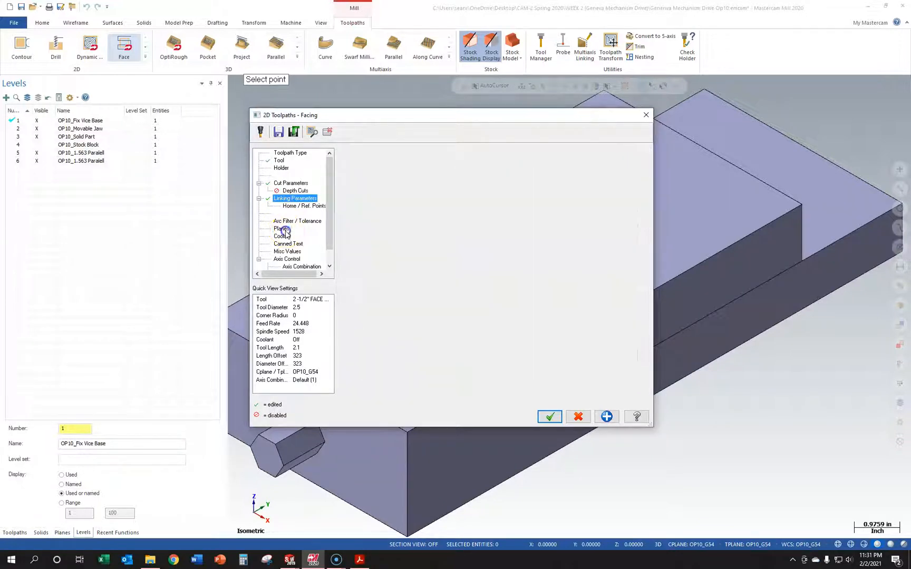
key(Down)
click(504, 207)
click(501, 216)
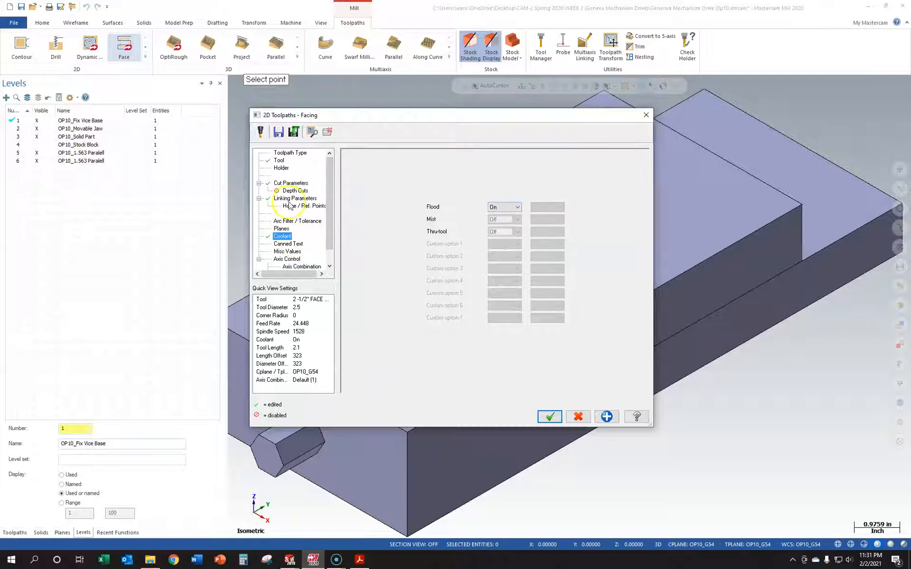
click(607, 416)
click(549, 417)
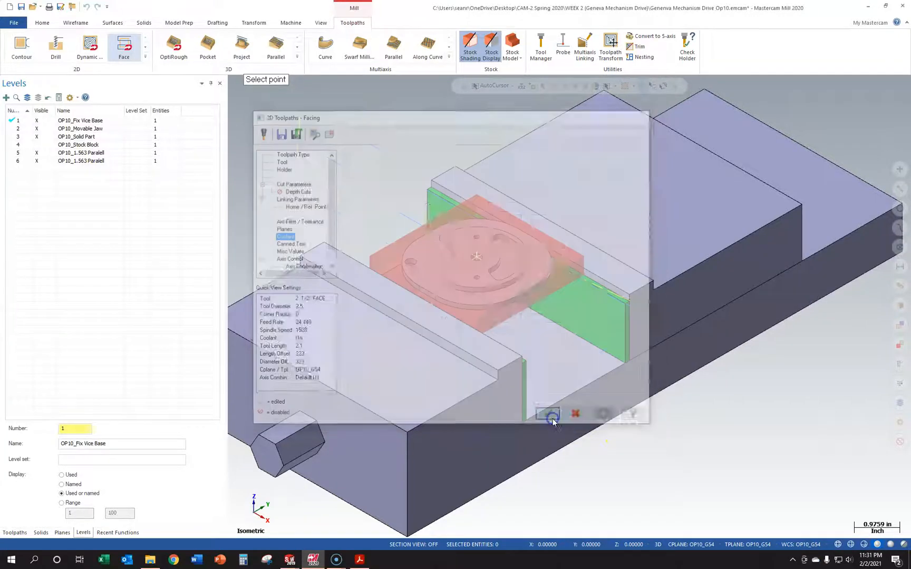
- Backplot the facing toolpath and examine the face mill's passes over the part from a closer angle
middle_drag(423, 260, 317, 343)
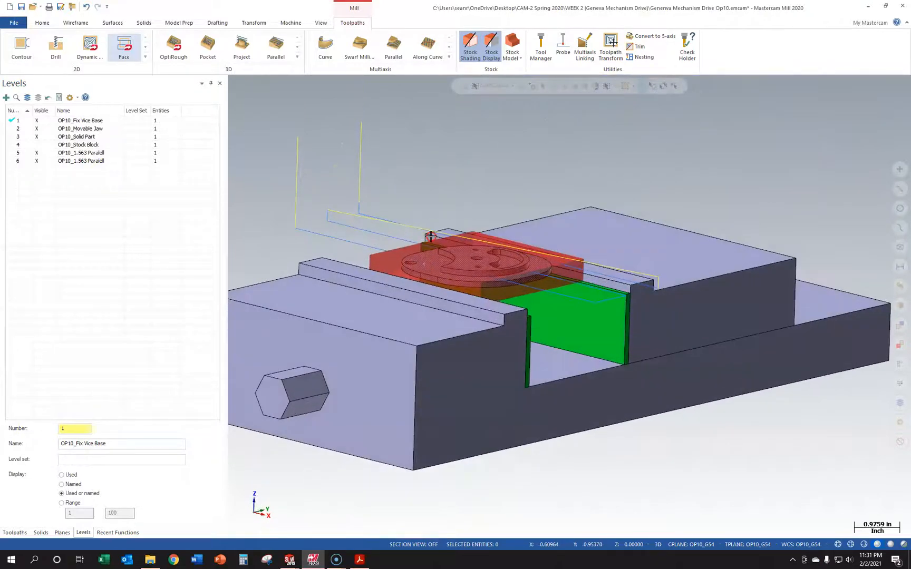
click(15, 533)
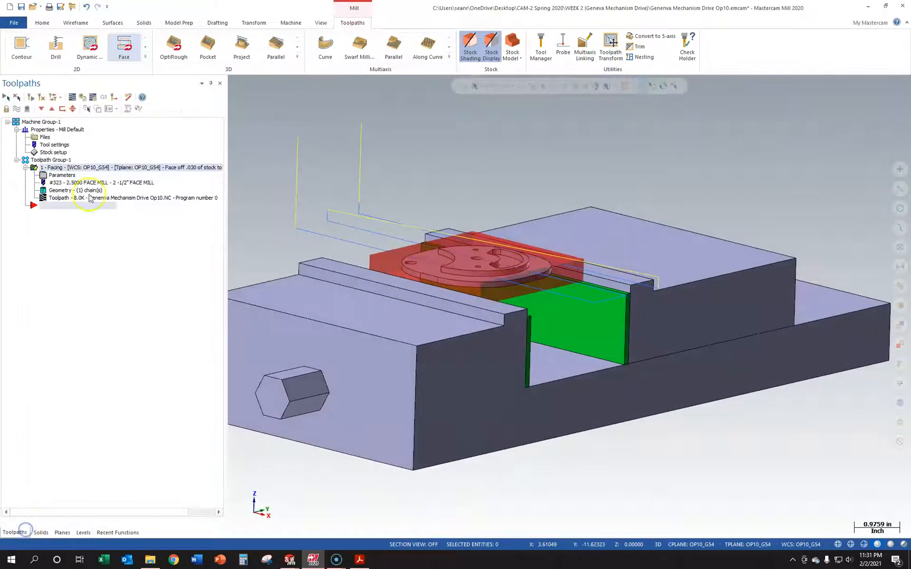
click(72, 97)
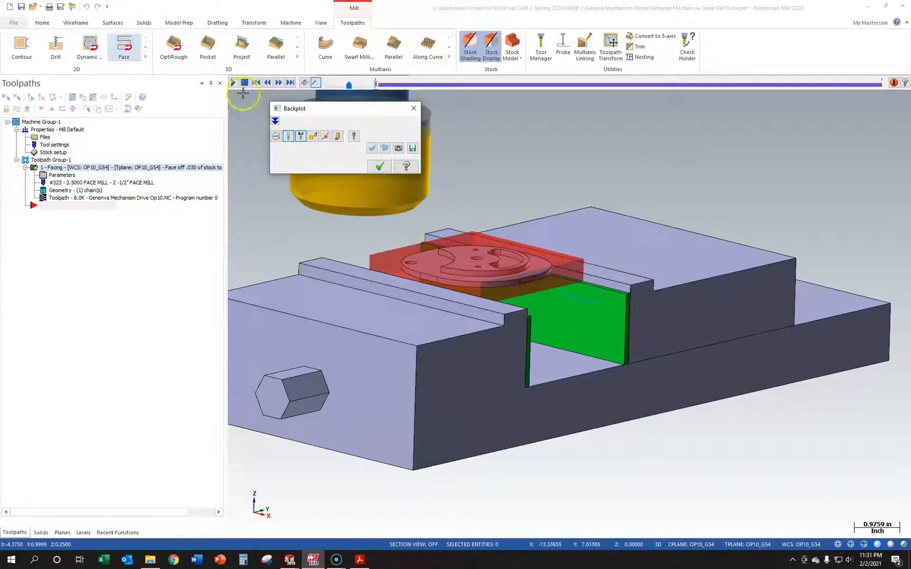
middle_drag(474, 214, 439, 238)
scroll(447, 220, up, 5)
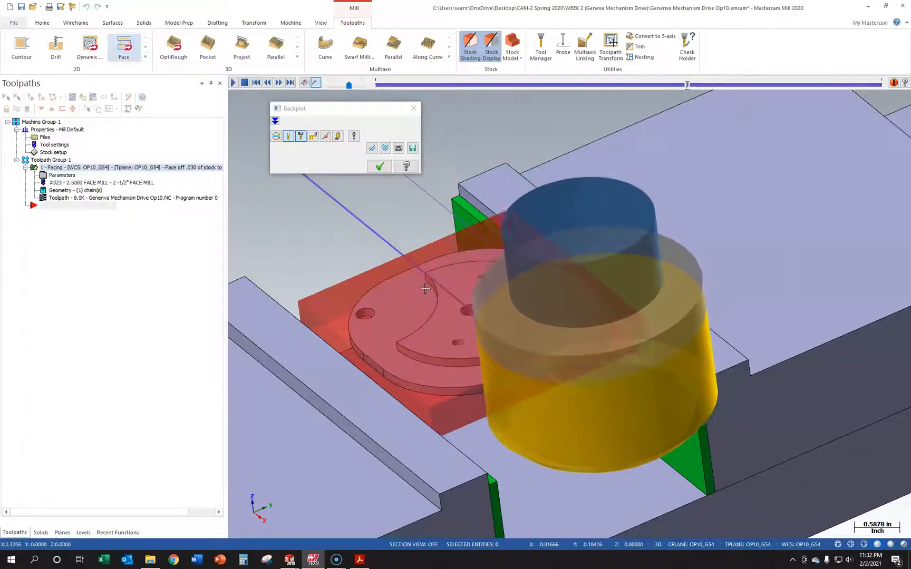
click(425, 285)
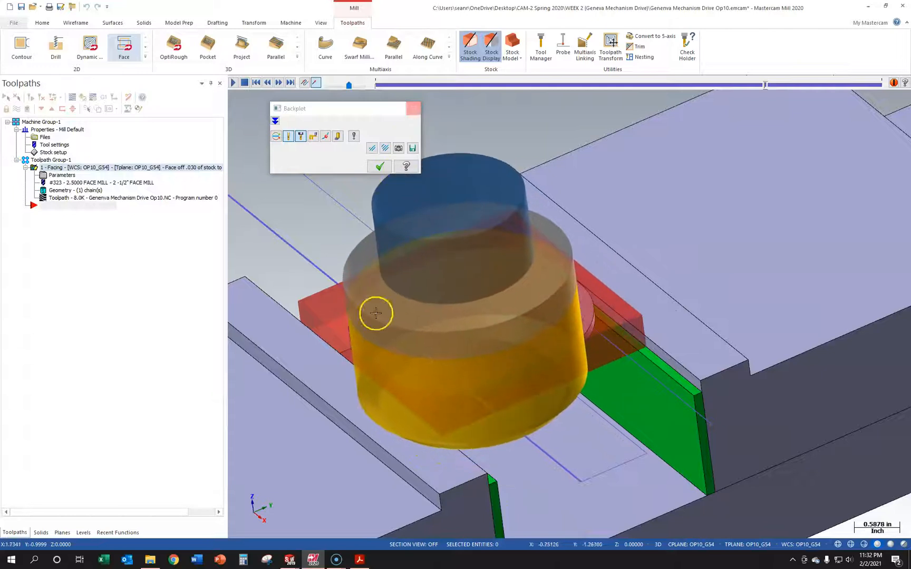
click(413, 109)
- Change the facing operation's cut style to Zigzag and apply the edited parameters
click(62, 175)
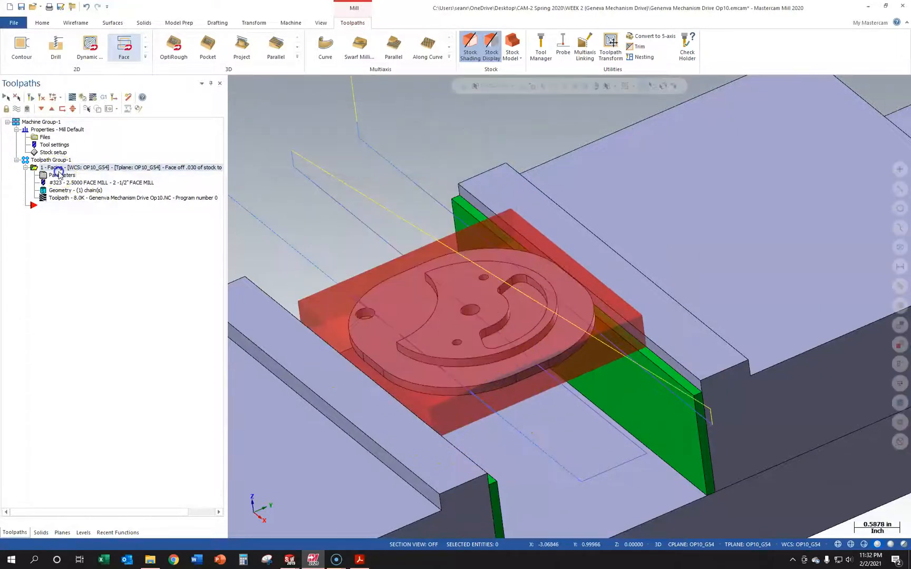
click(292, 184)
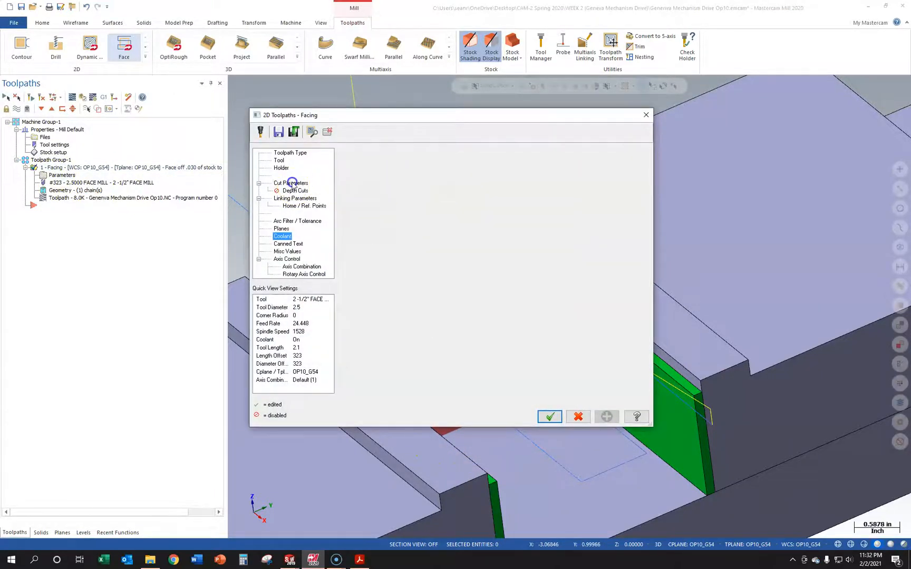
click(439, 172)
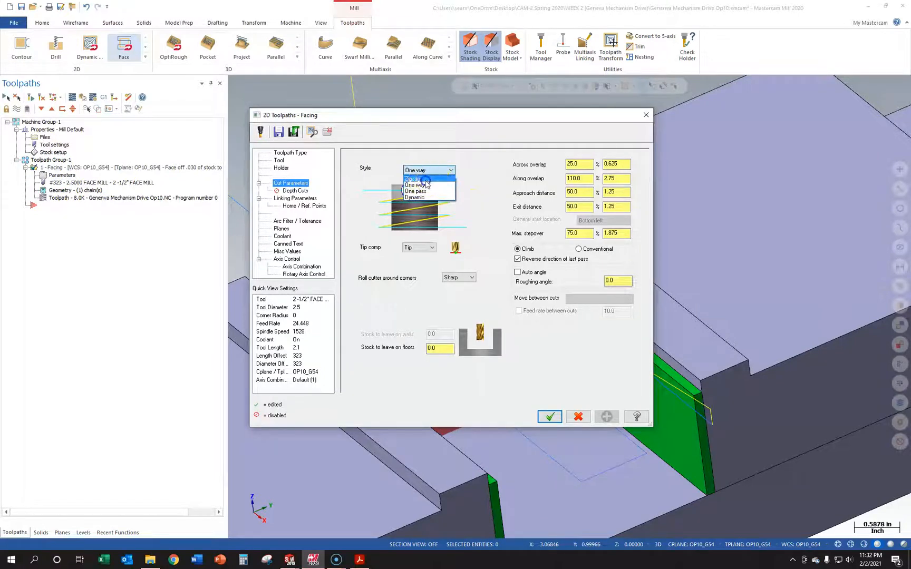
click(427, 180)
click(430, 174)
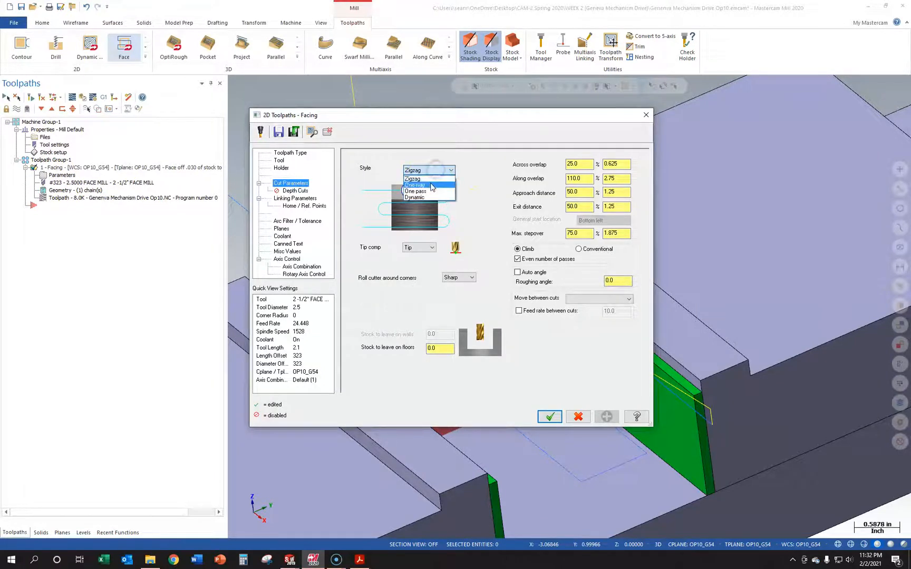
click(429, 186)
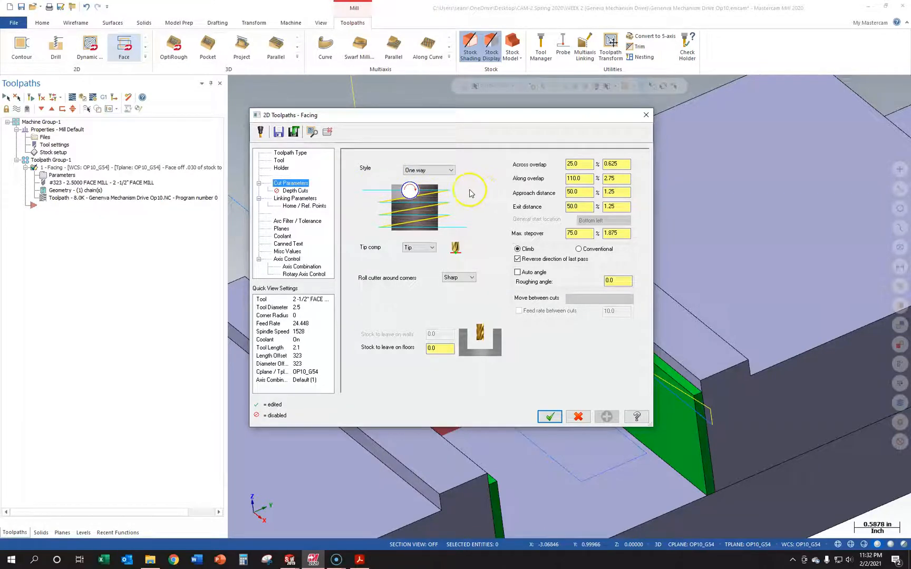
click(430, 170)
click(433, 182)
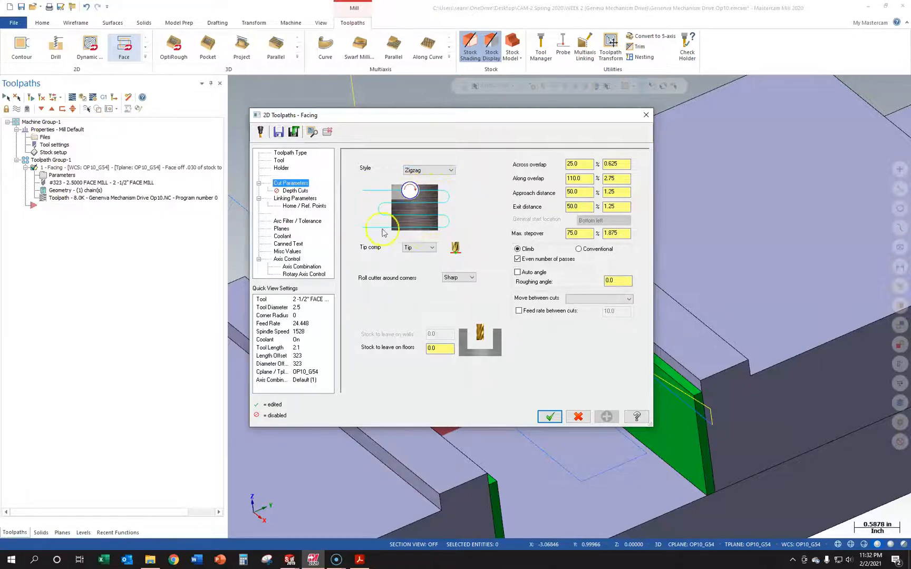
click(550, 417)
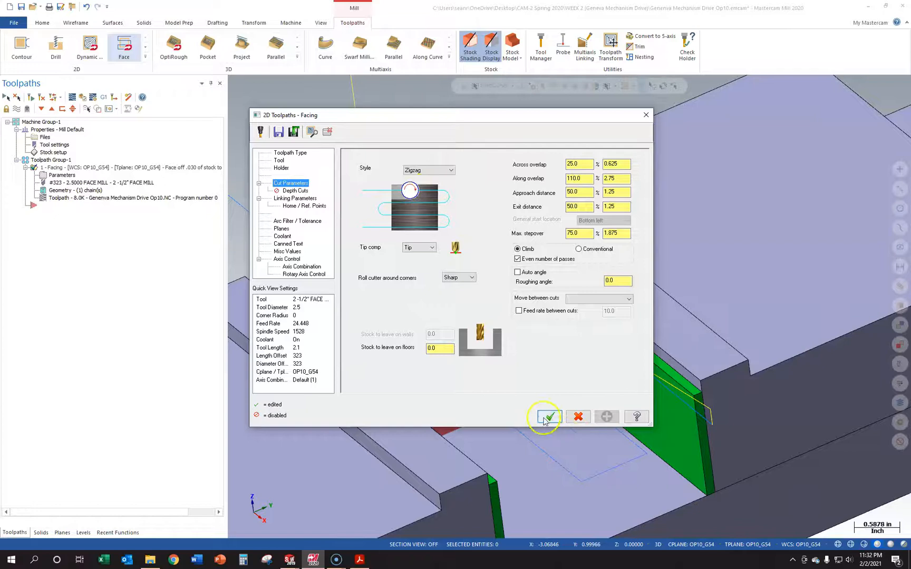
- Regenerate the modified facing operation for backplotting and examine its passes over the stock
click(103, 200)
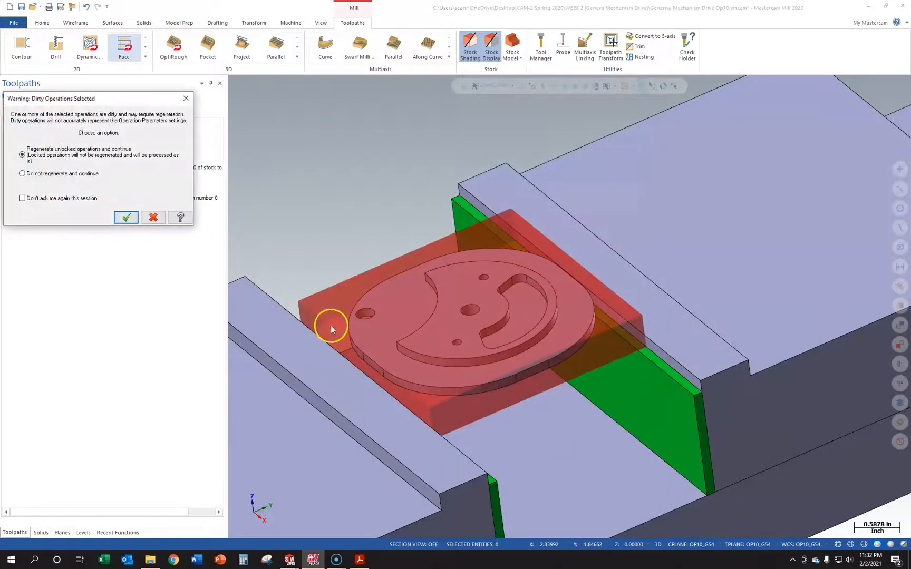
click(126, 217)
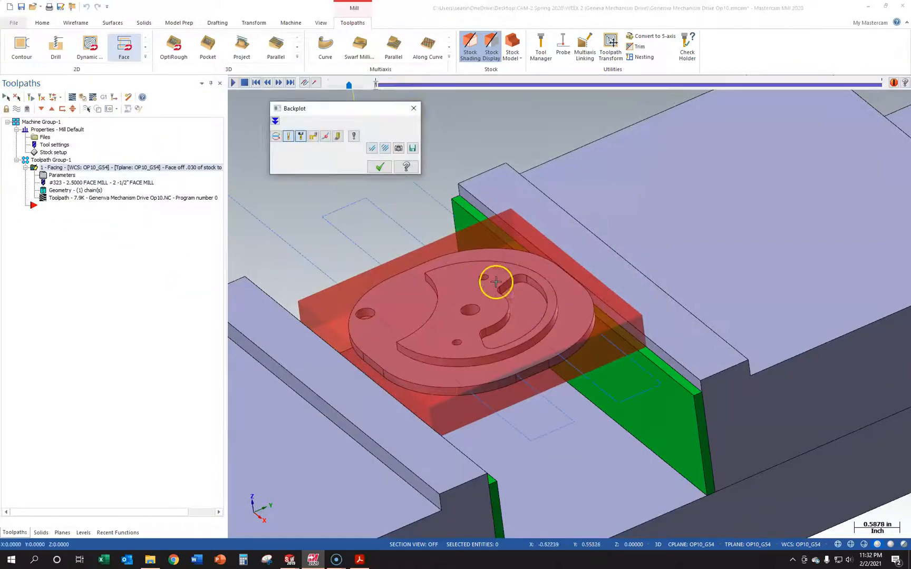
click(382, 172)
scroll(450, 316, down, 2)
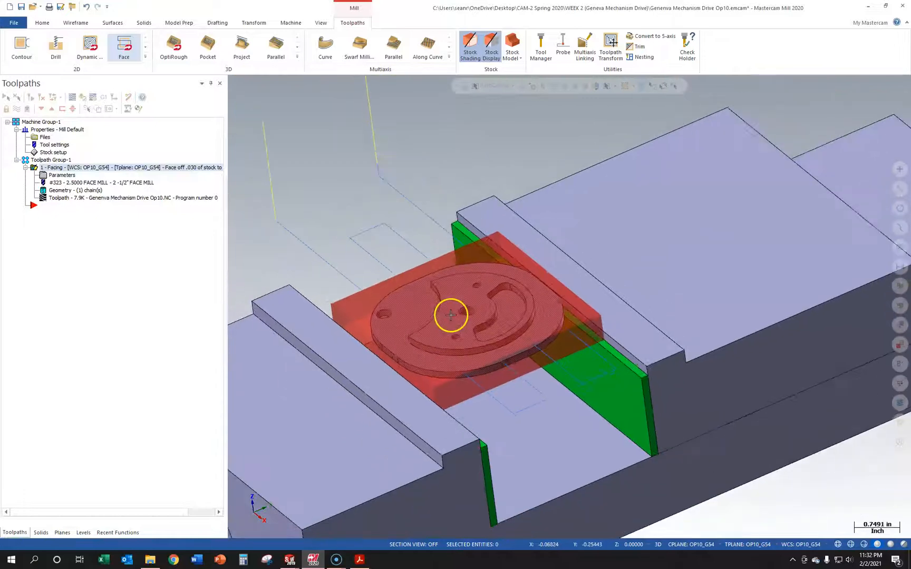
scroll(402, 256, up, 2)
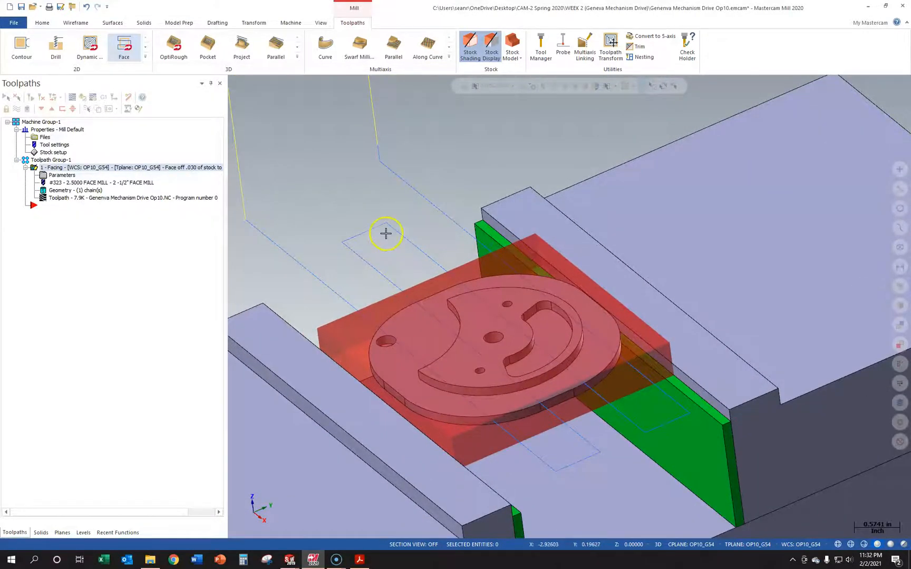
scroll(386, 233, up, 1)
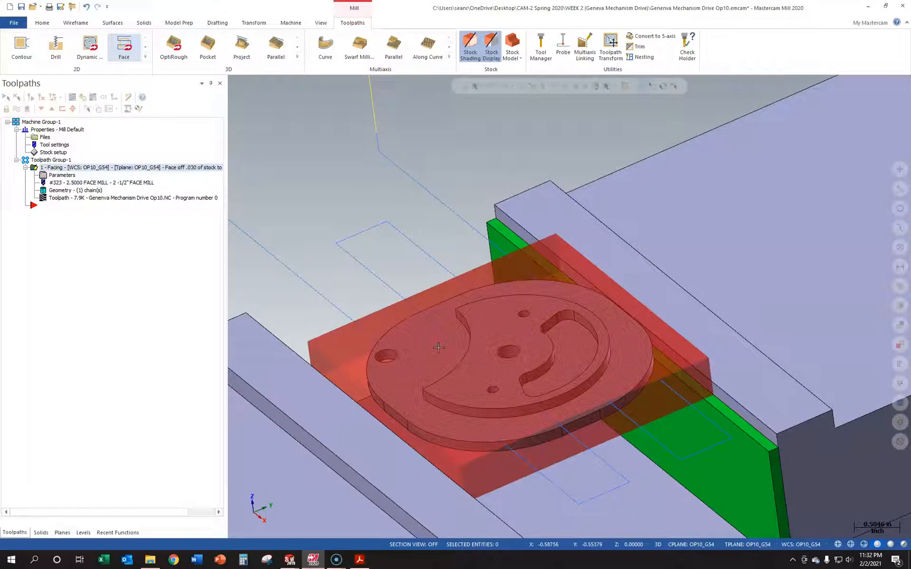
click(416, 346)
click(410, 349)
click(333, 332)
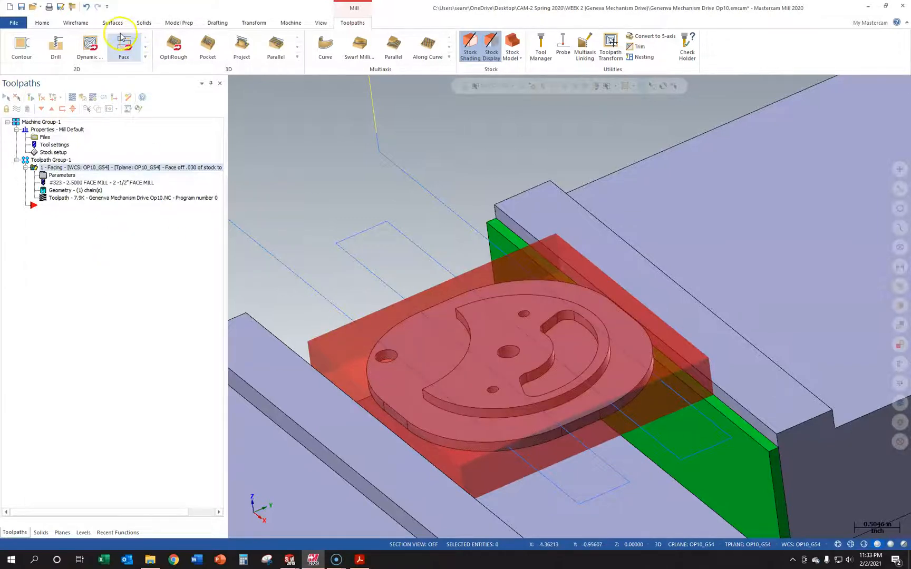
- Start a 2D Dynamic Mill toolpath and make the OP10_Stock Block level visible for chaining
click(80, 50)
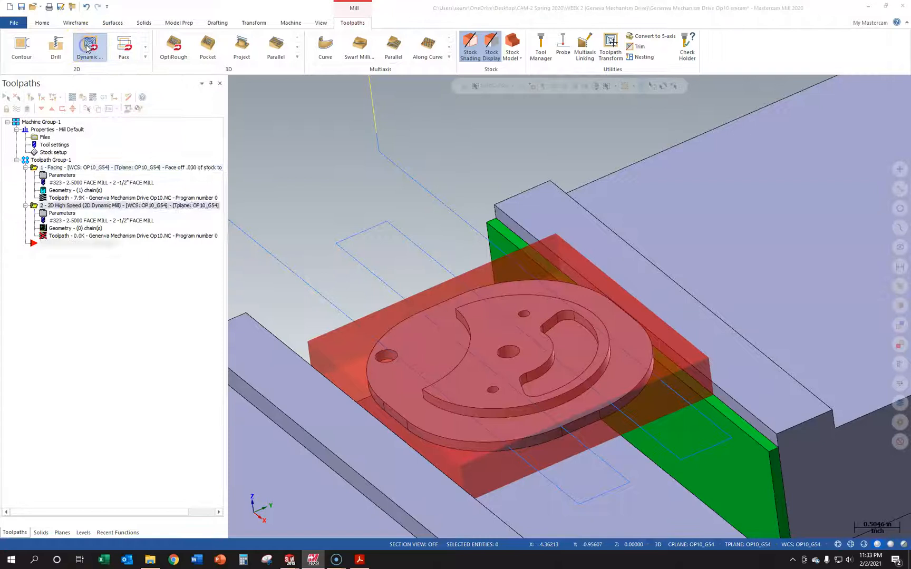
drag(170, 115, 270, 108)
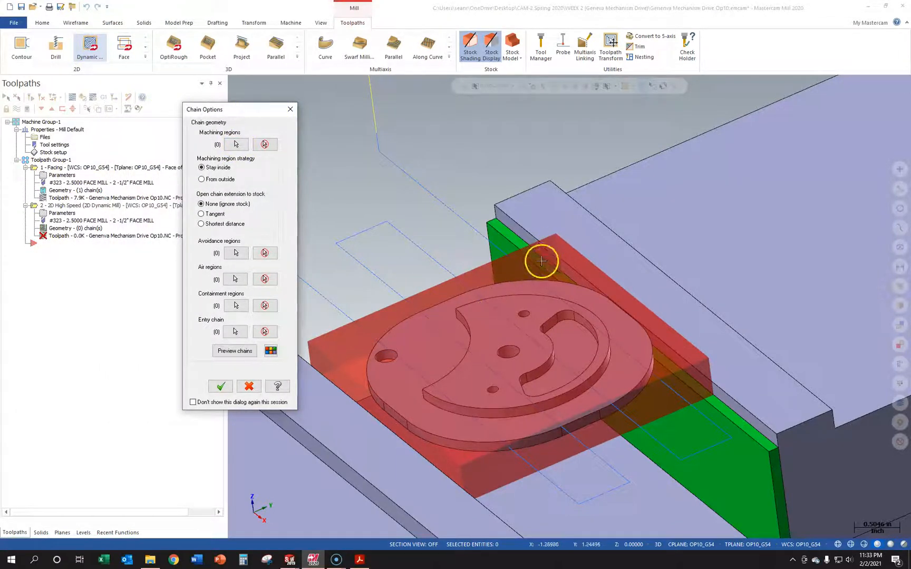
click(62, 533)
click(83, 533)
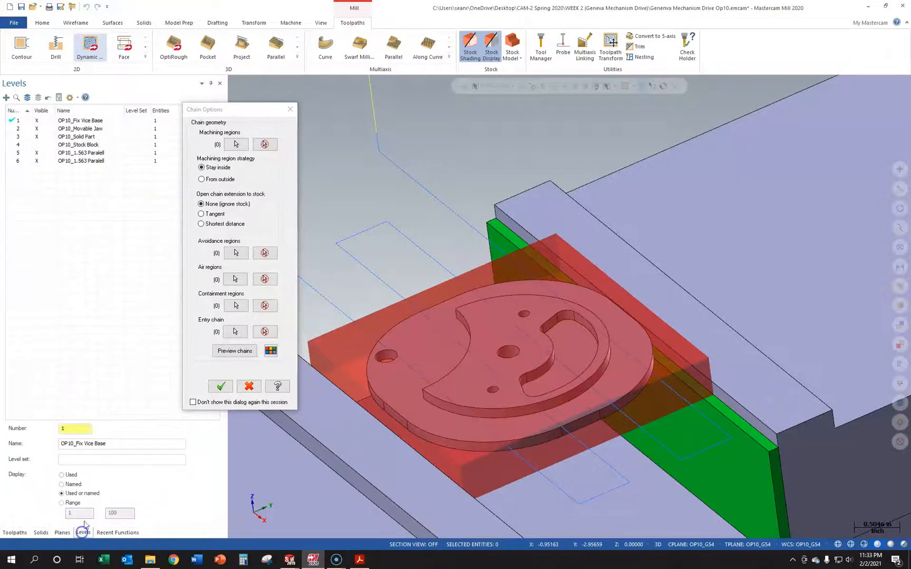
click(45, 145)
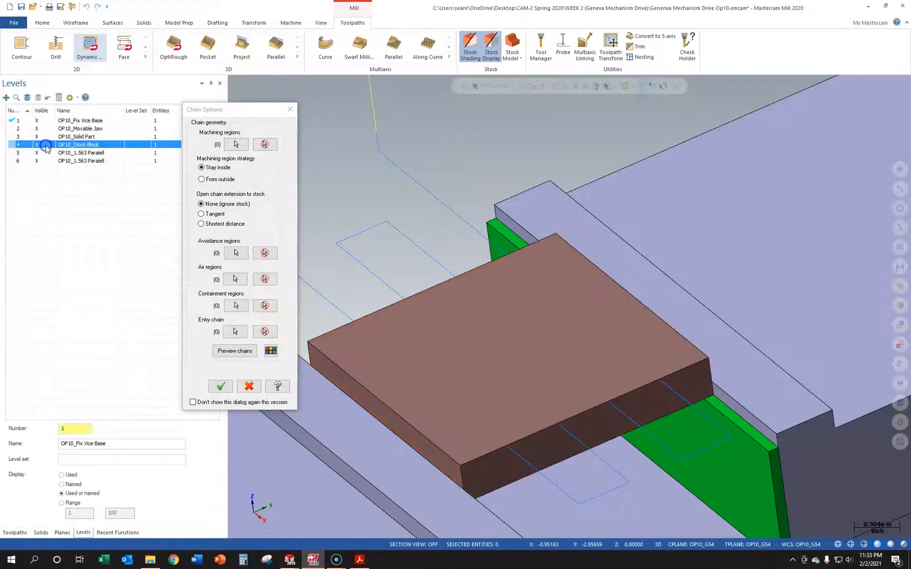
- Chain the loop around the stock block's top face as the machining region and set the region strategy to From outside
click(236, 144)
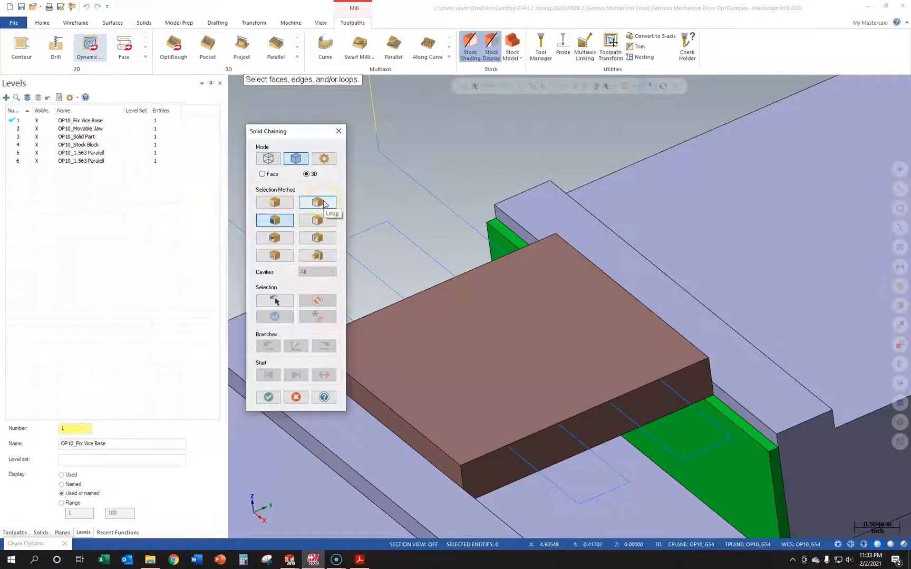
click(317, 202)
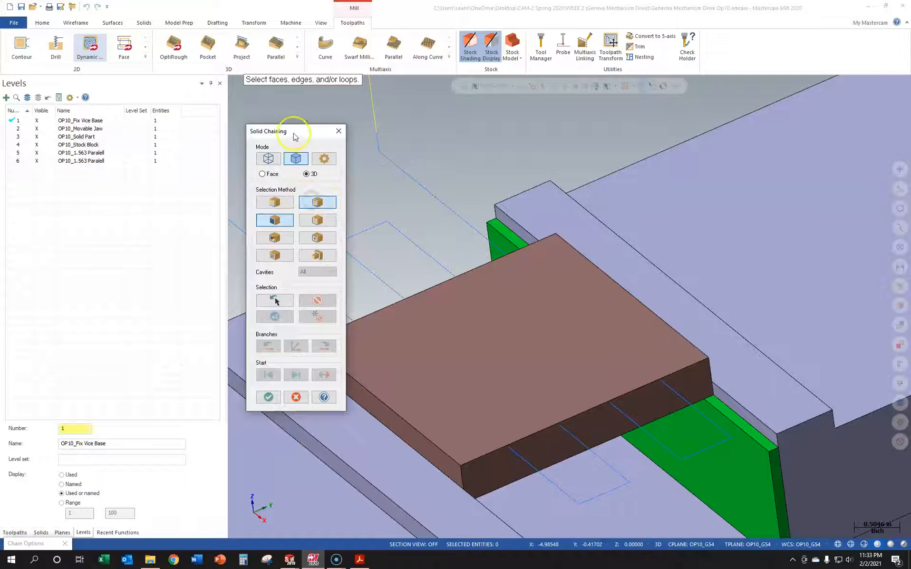
drag(293, 134, 242, 121)
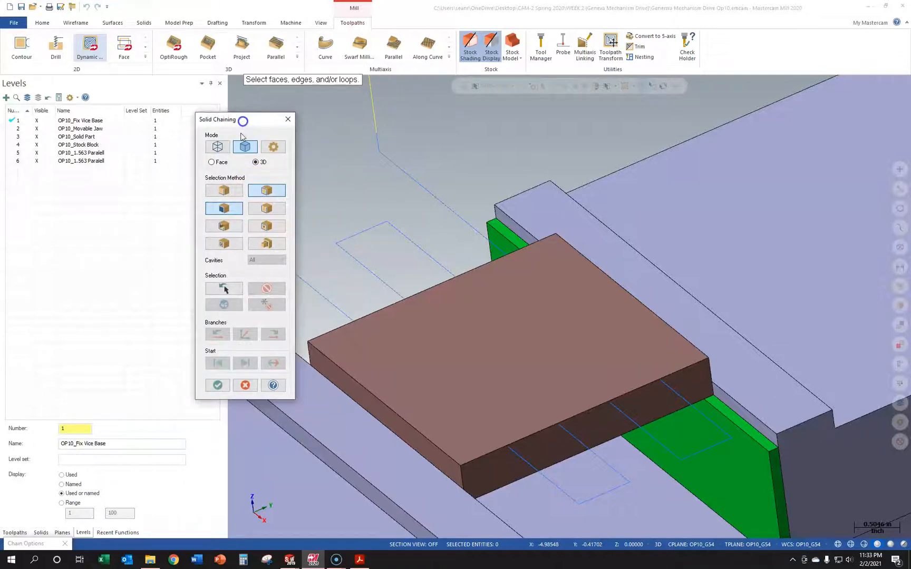
click(367, 316)
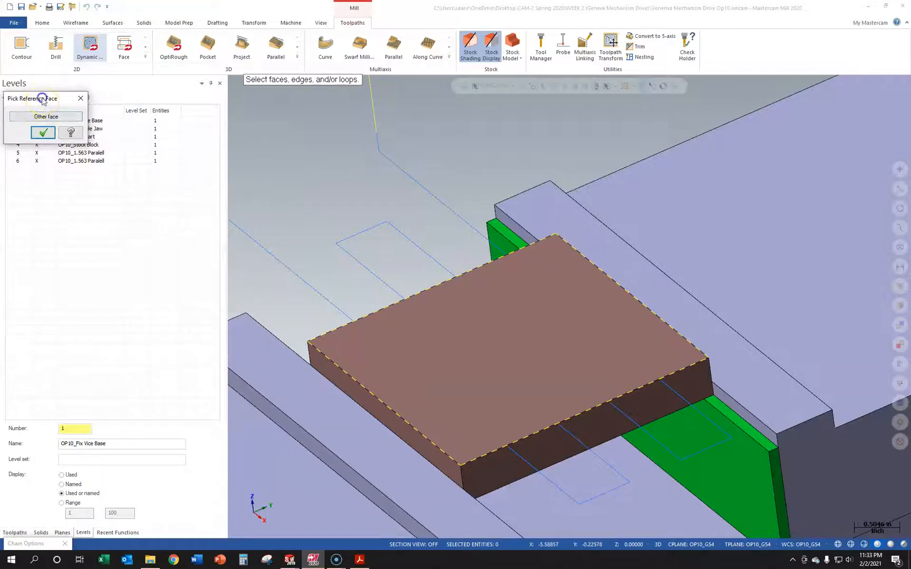
drag(42, 101, 346, 158)
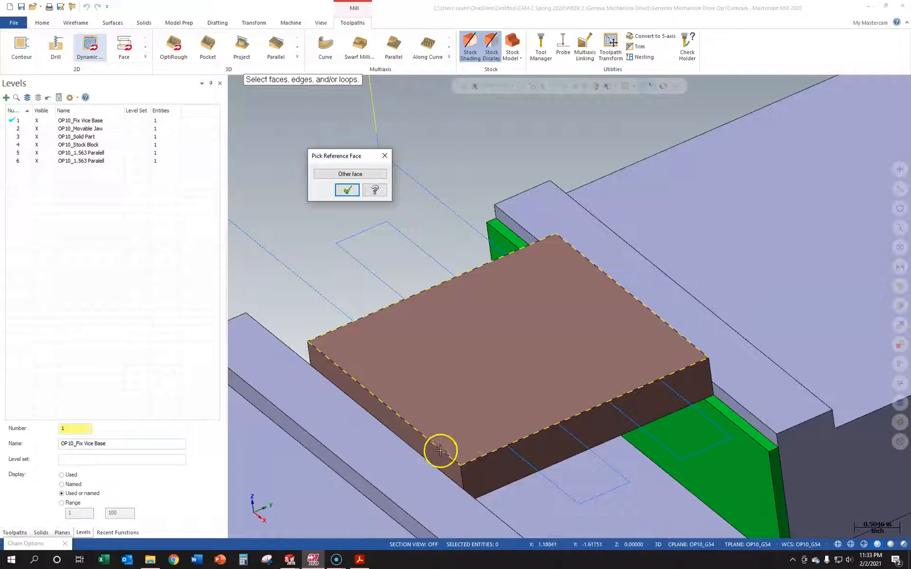
click(347, 190)
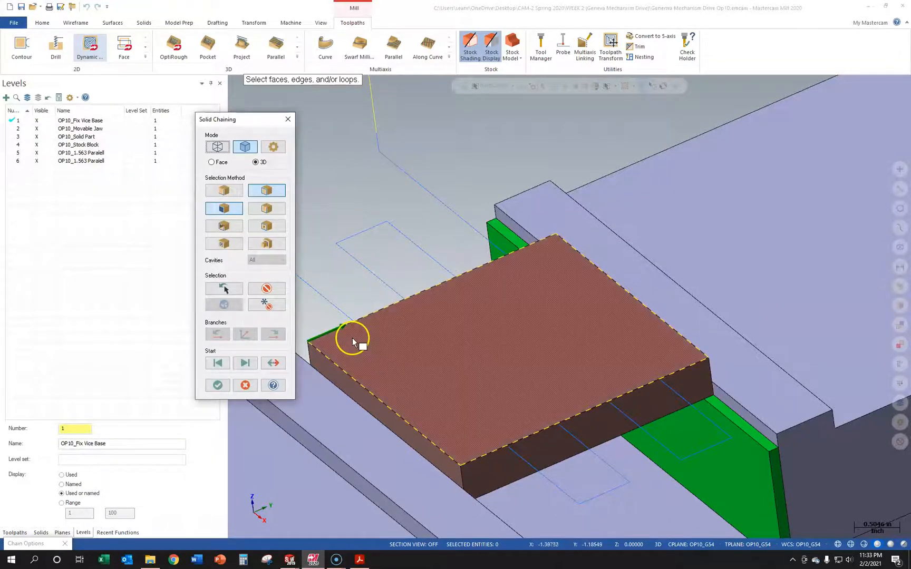
click(217, 384)
drag(240, 109, 203, 102)
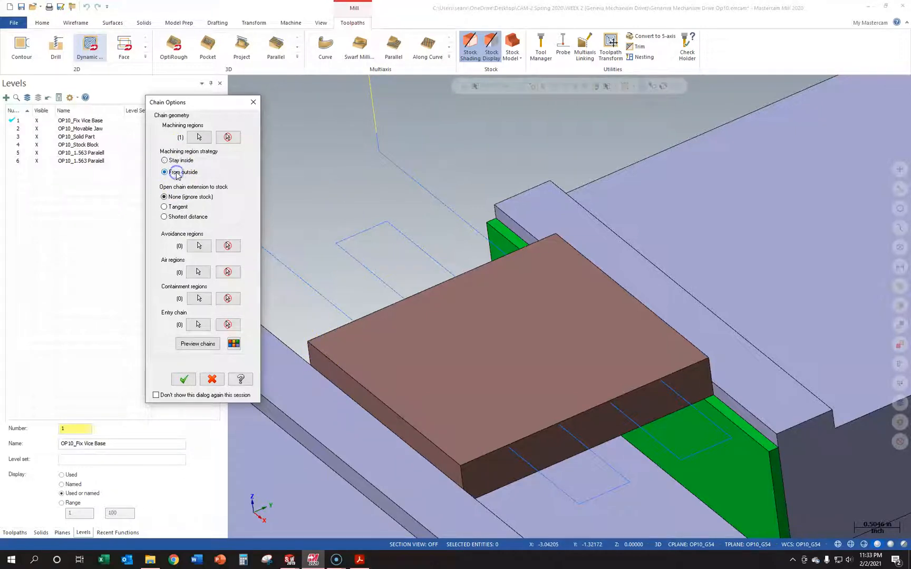
- Hide the OP10_Stock Block level and chain the loop around the base of the part's raised boss as the avoidance region
click(47, 145)
middle_drag(346, 205, 399, 256)
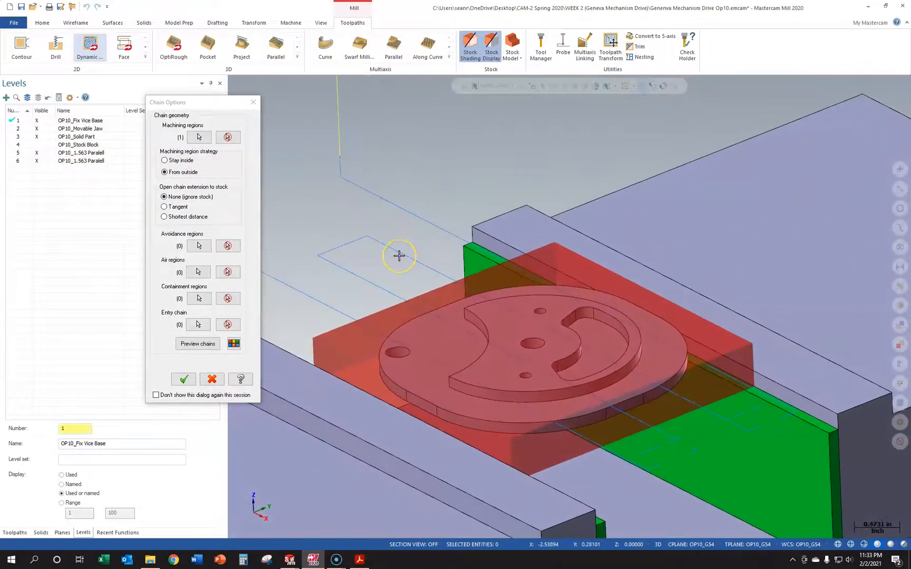
scroll(399, 256, up, 1)
click(481, 315)
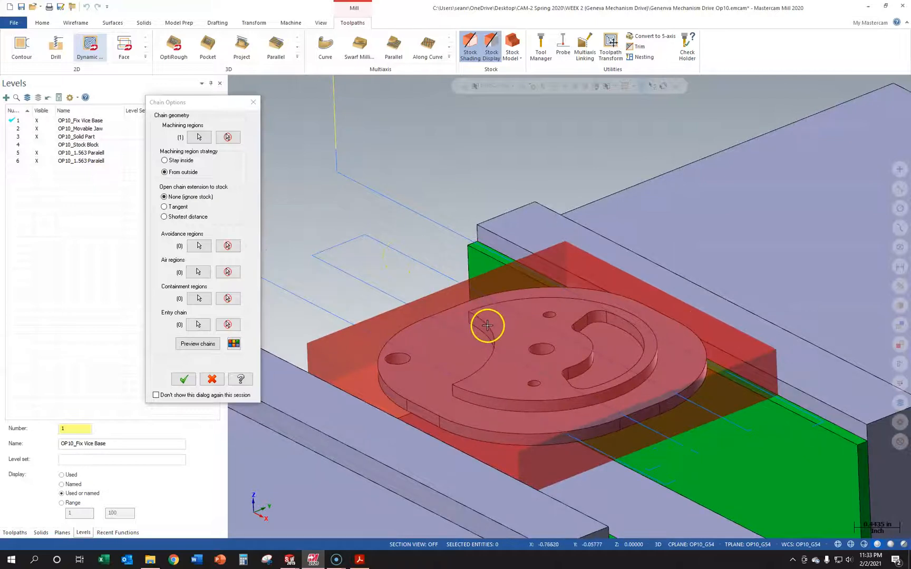
click(193, 250)
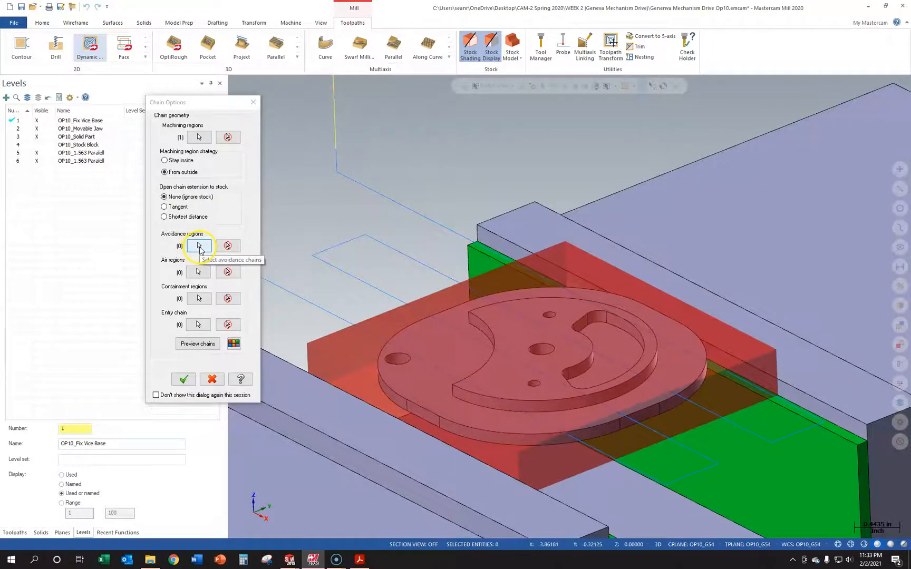
click(199, 247)
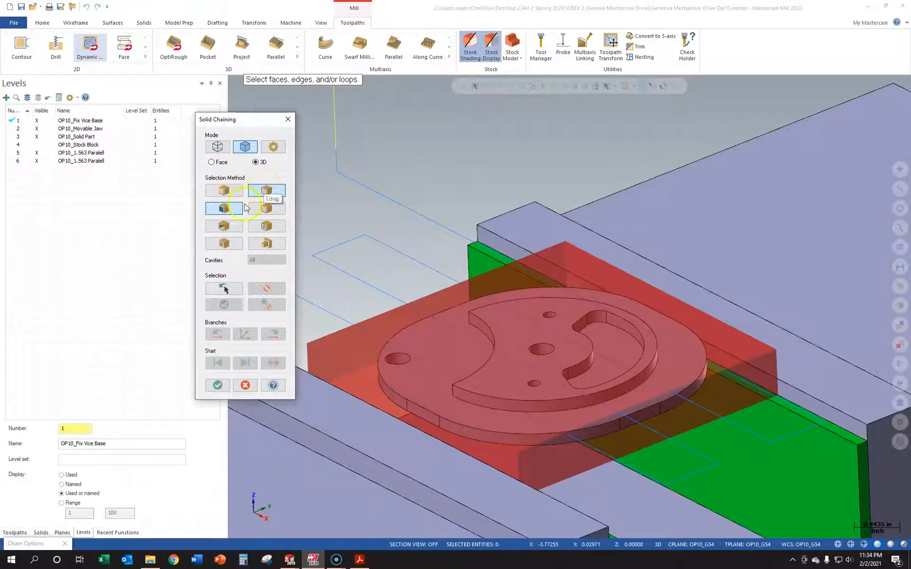
click(266, 190)
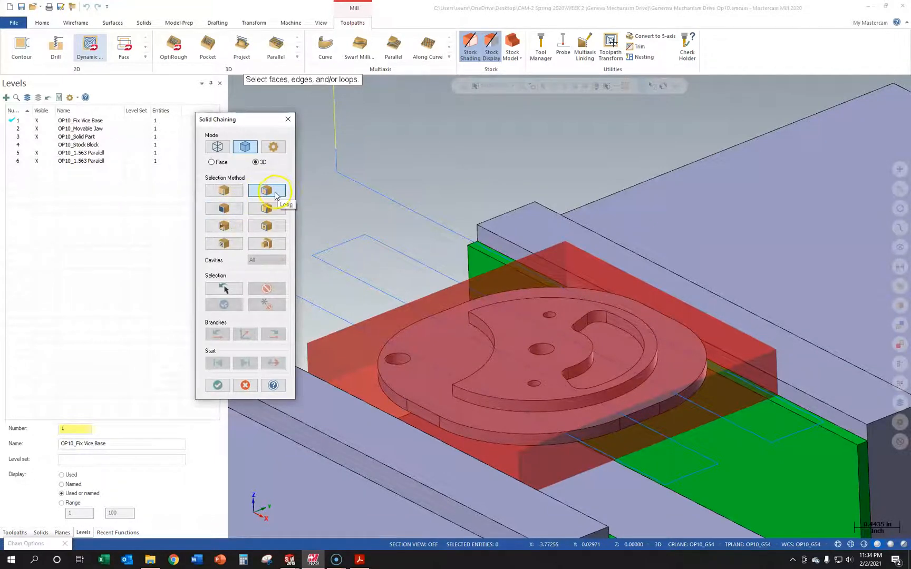
click(488, 339)
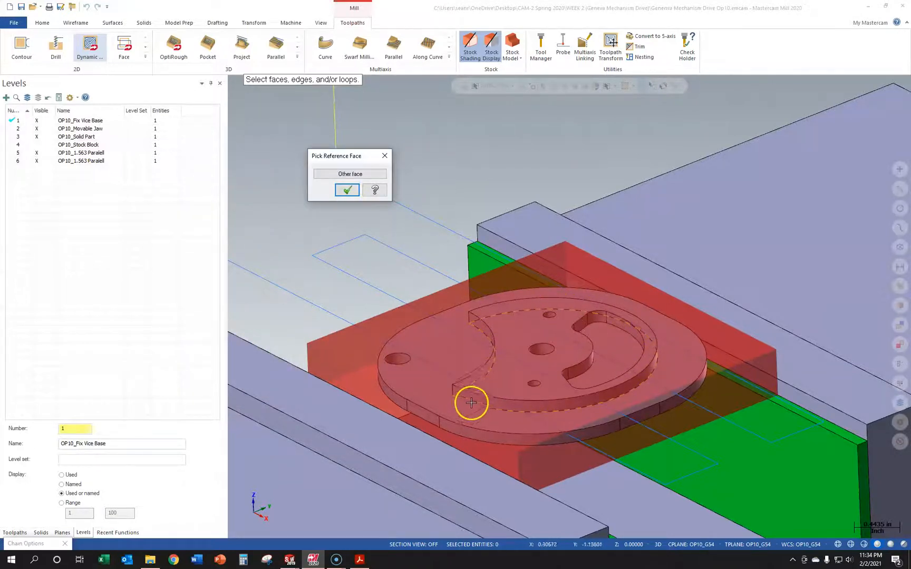
click(346, 190)
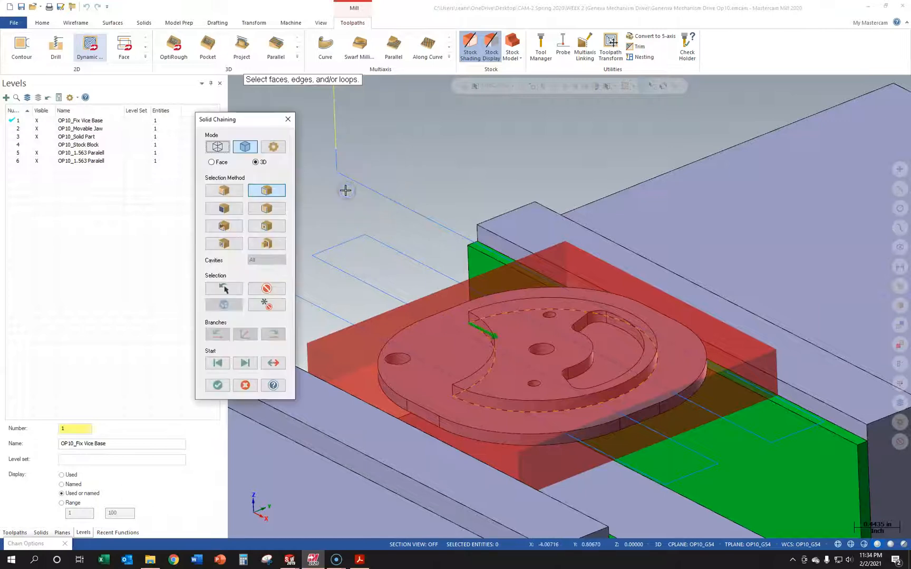
click(219, 385)
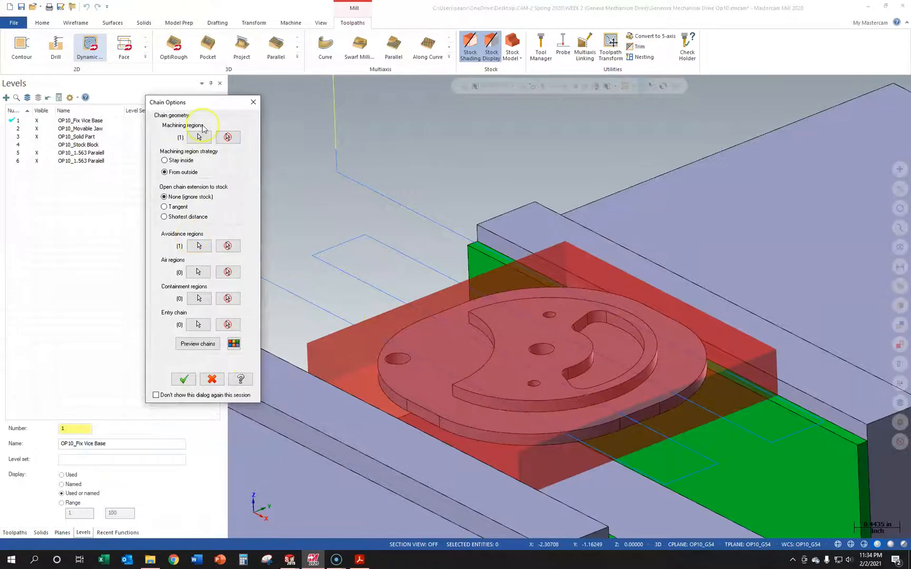
- Accept the chained regions and filter the tool library for the Dynamic Mill toolpath to flat endmills only
click(182, 379)
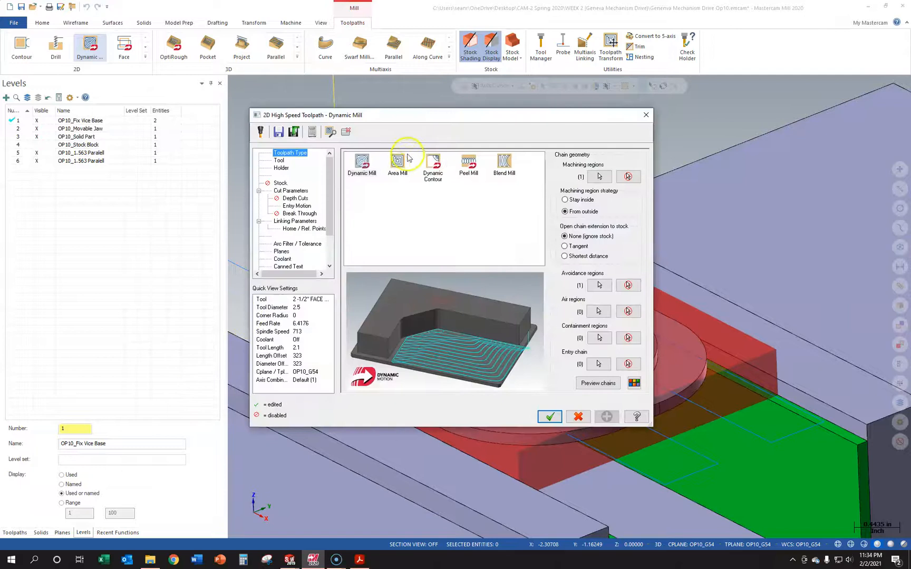
drag(432, 115, 322, 86)
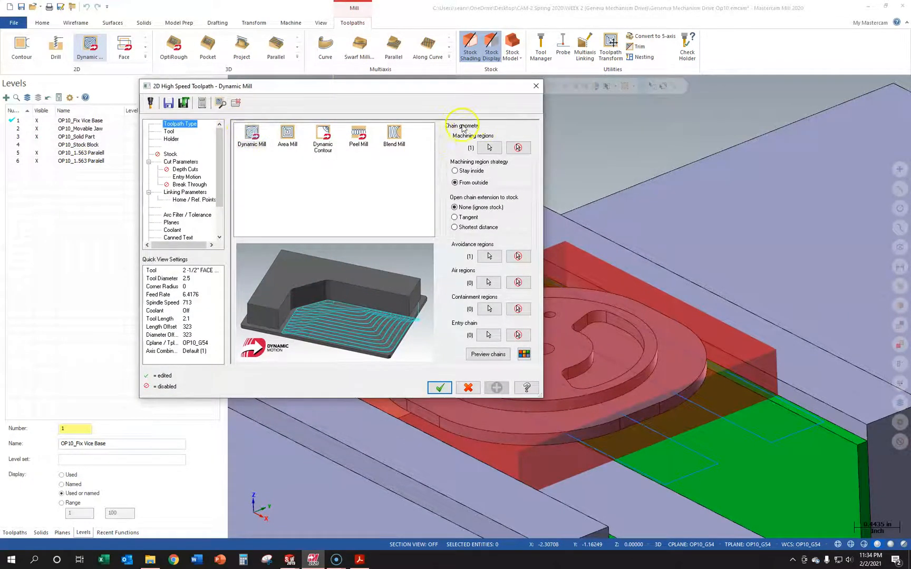
click(169, 131)
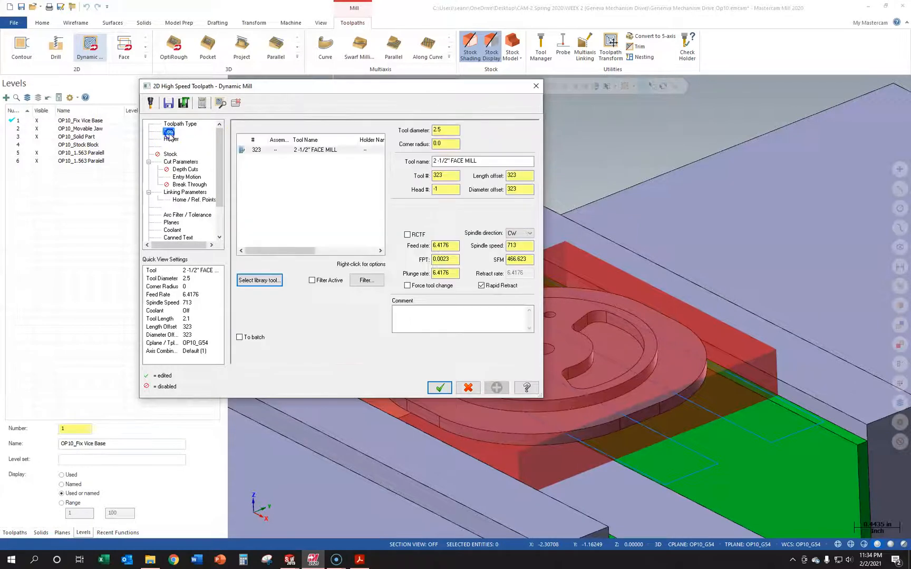
drag(393, 87, 213, 83)
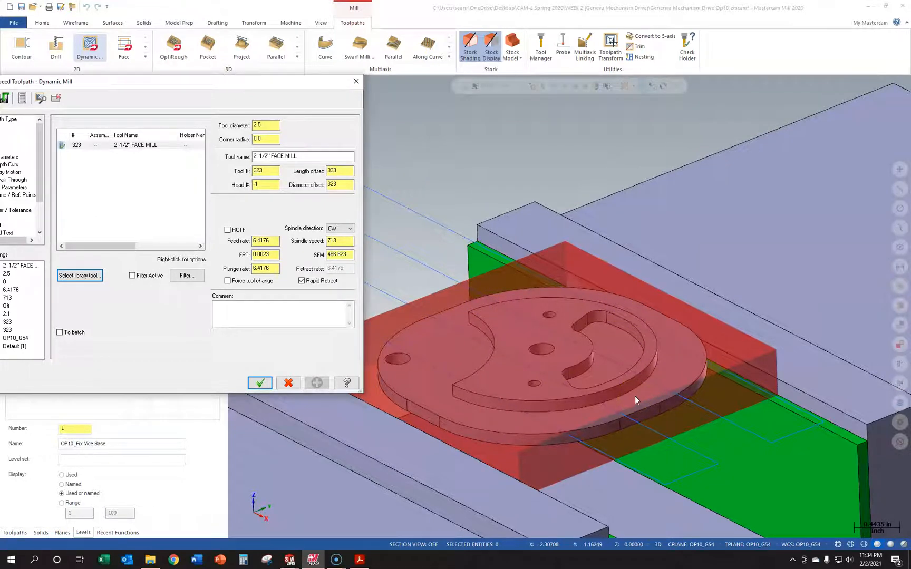
drag(178, 85, 304, 86)
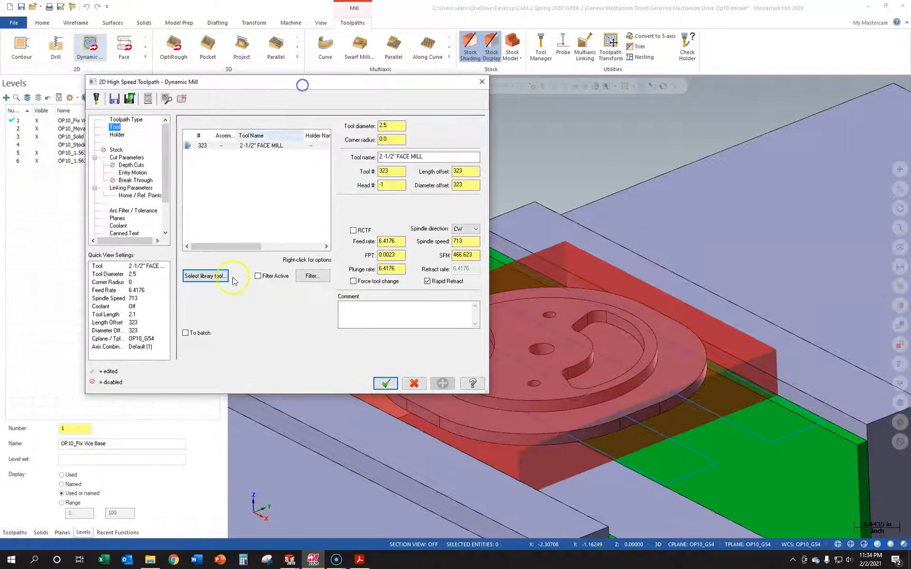
click(87, 275)
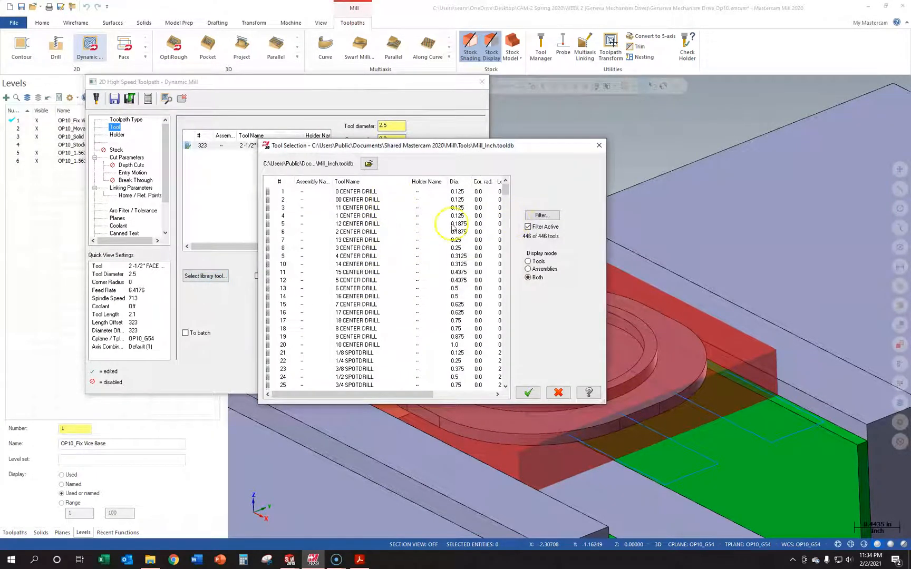
click(535, 227)
click(540, 216)
click(390, 331)
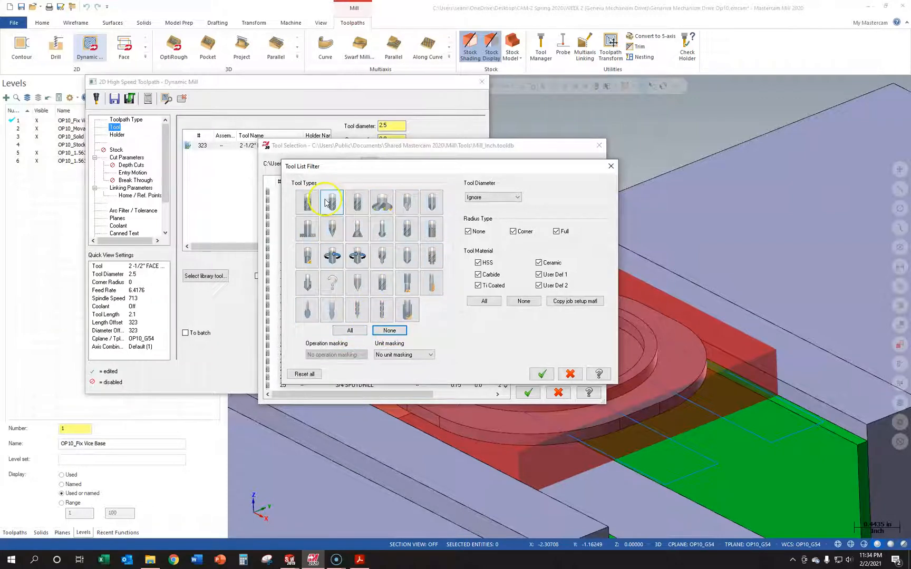
click(307, 206)
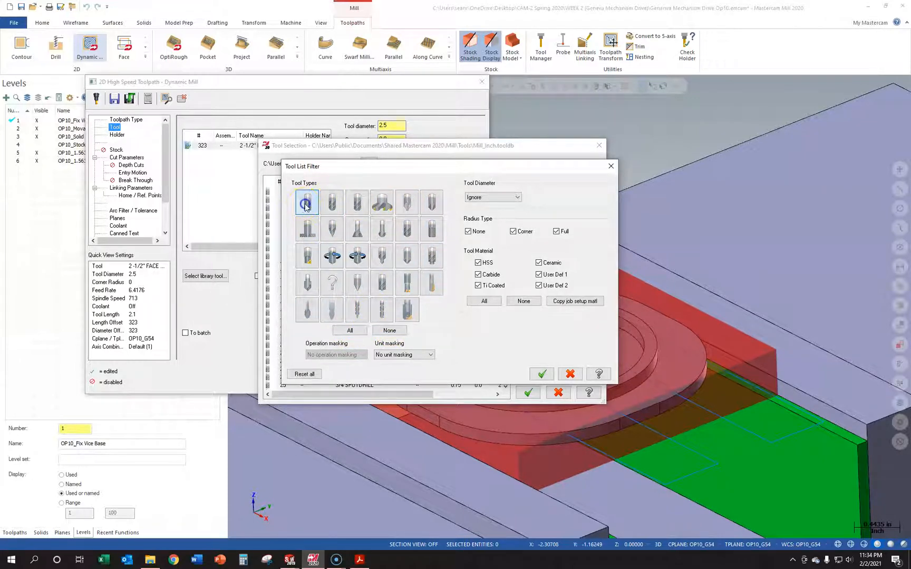
click(542, 373)
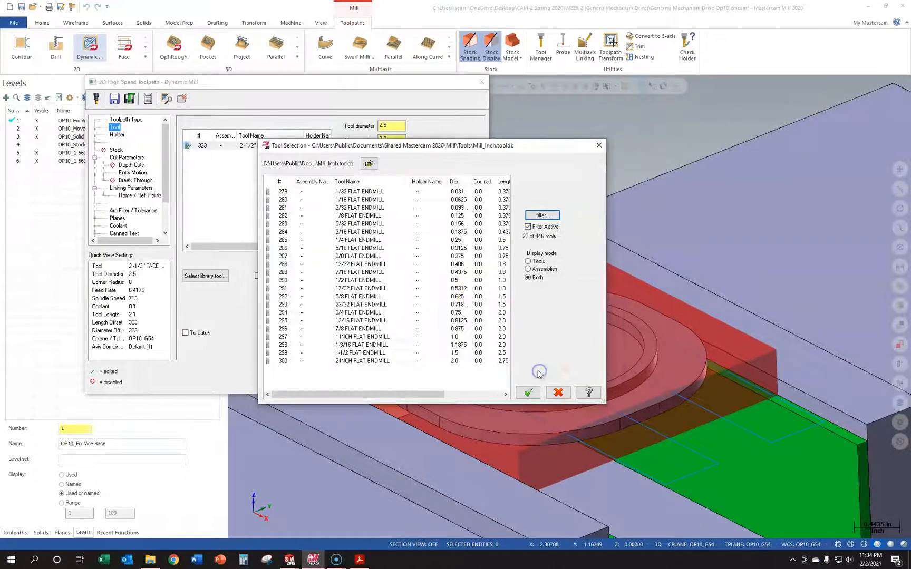
- Choose the 3/4 FLAT ENDMILL from the library as the toolpath's cutting tool
click(362, 312)
drag(453, 145, 348, 138)
click(431, 389)
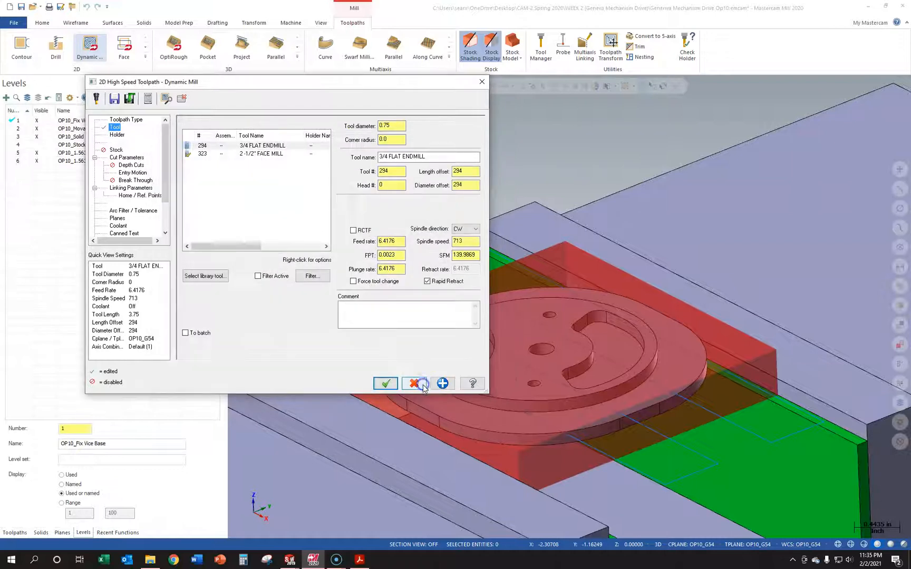
- Enter the operation comment "ROUGH MACHINE BOSS LEAVE .010" WALL AND .010" ON THE FLOOR FOR FINISH"
click(372, 314)
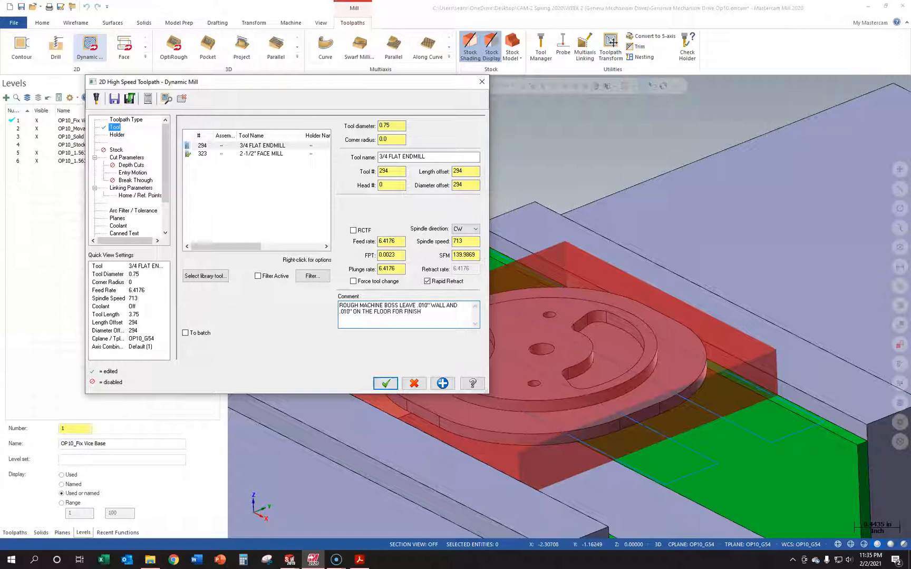
click(458, 314)
click(412, 84)
drag(412, 84, 439, 92)
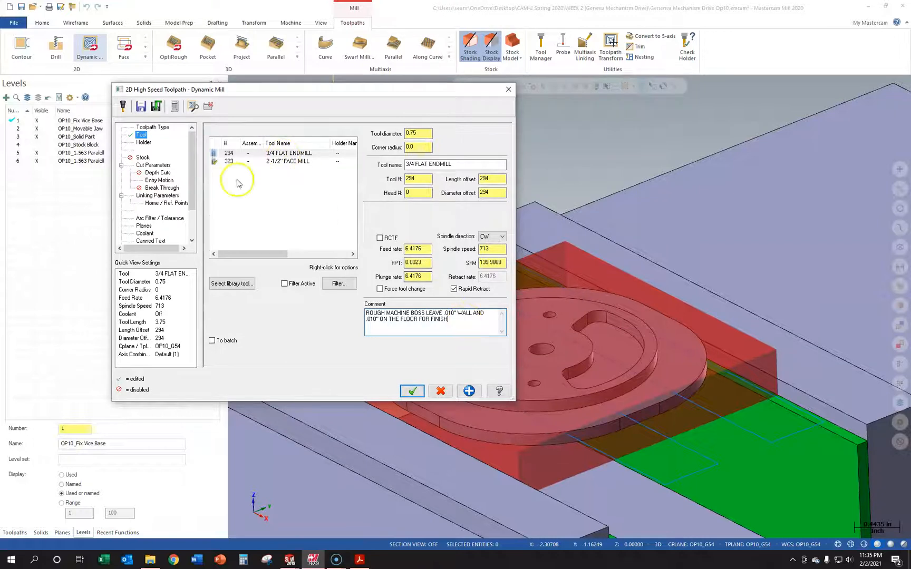
- Set the stock to leave on both walls and floors to 0.01 in the cut parameters
click(146, 166)
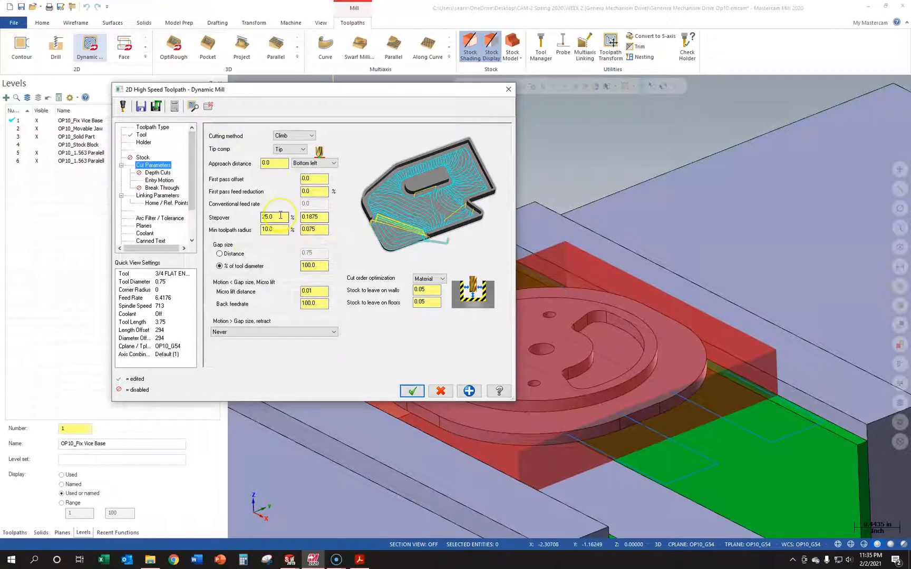
click(319, 177)
double_click(426, 290)
text(0.0)
click(450, 316)
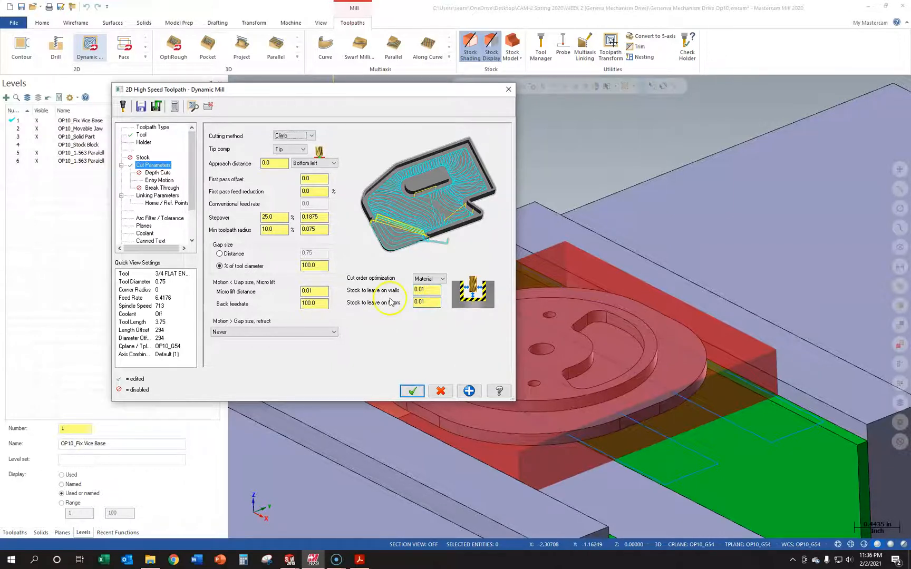
- Set the absolute linking heights: enable clearance at 2.0, feed plane at 0.25 and top of stock at 0.0
click(158, 173)
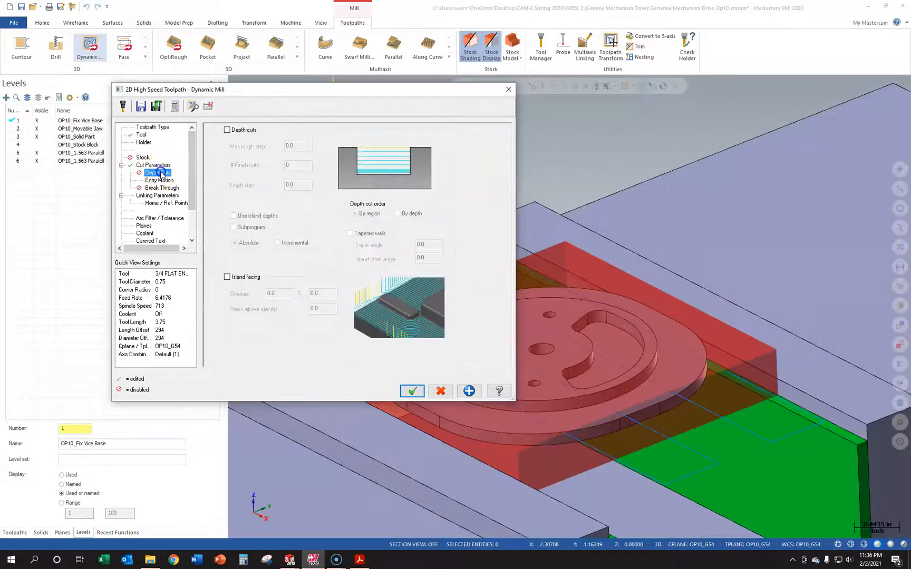
drag(417, 90, 452, 76)
click(174, 162)
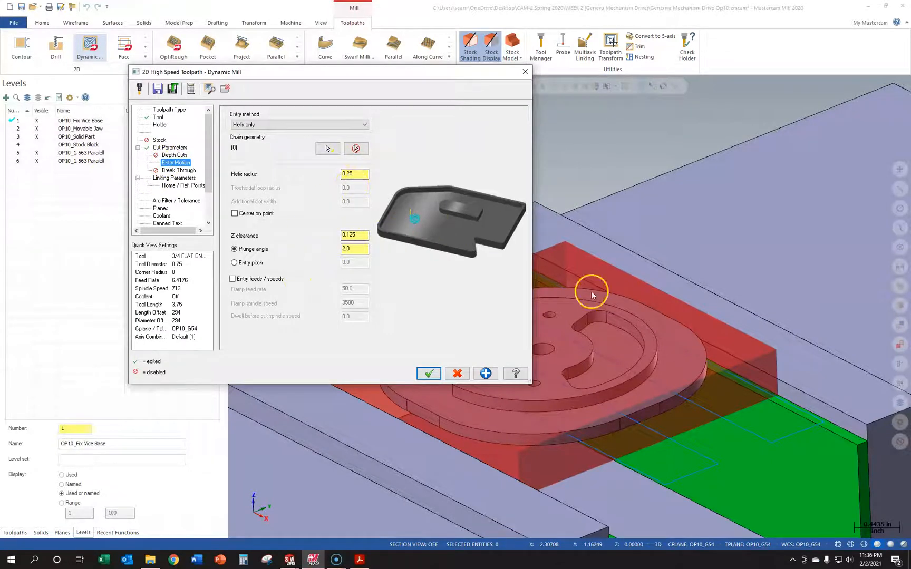
click(180, 170)
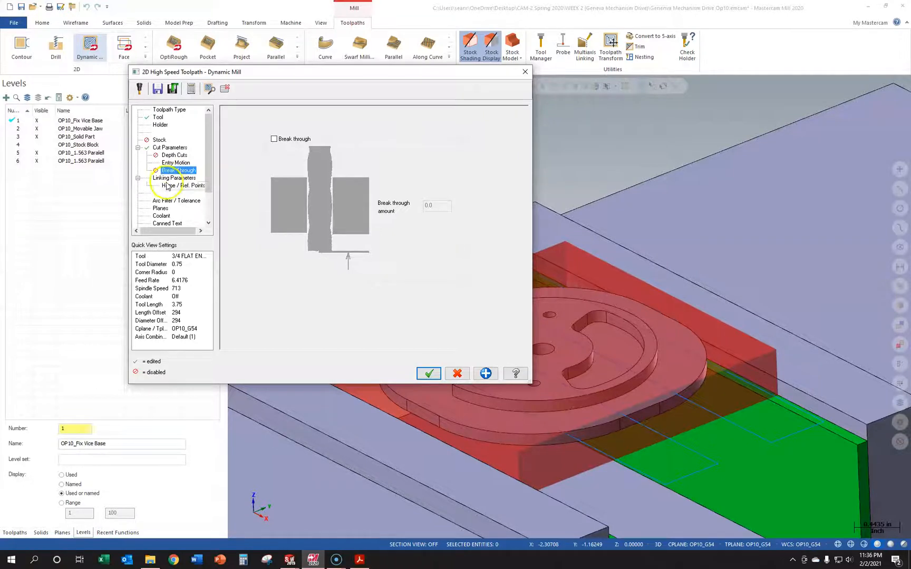
click(170, 185)
click(168, 179)
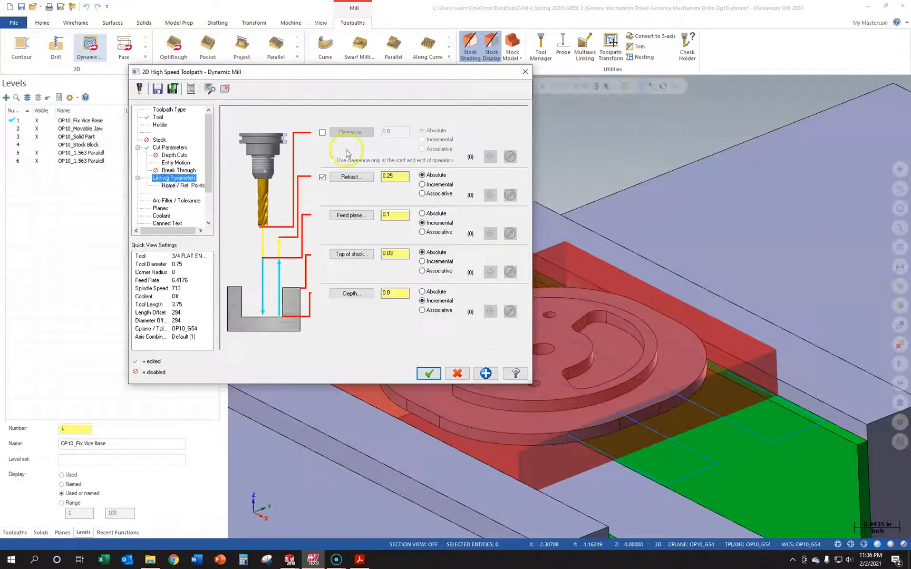
click(322, 132)
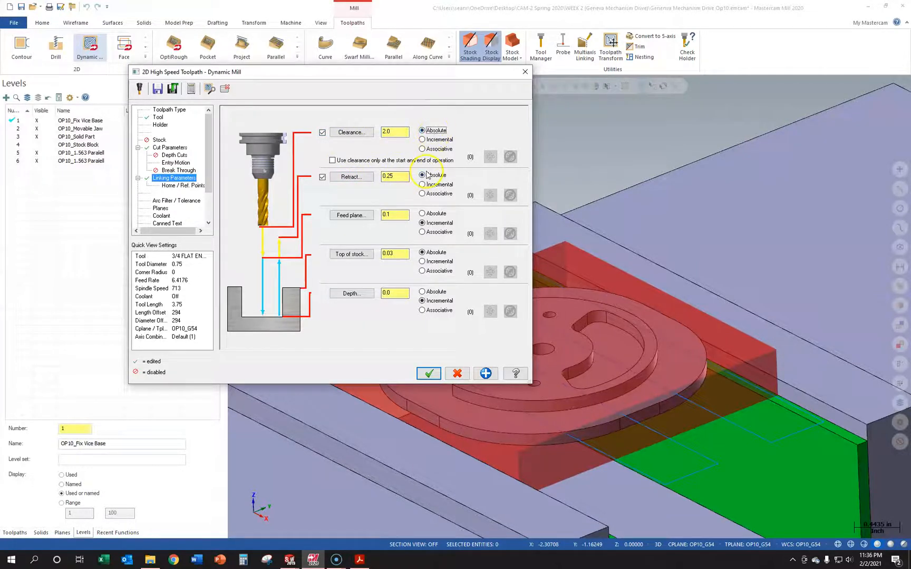
click(423, 213)
click(399, 216)
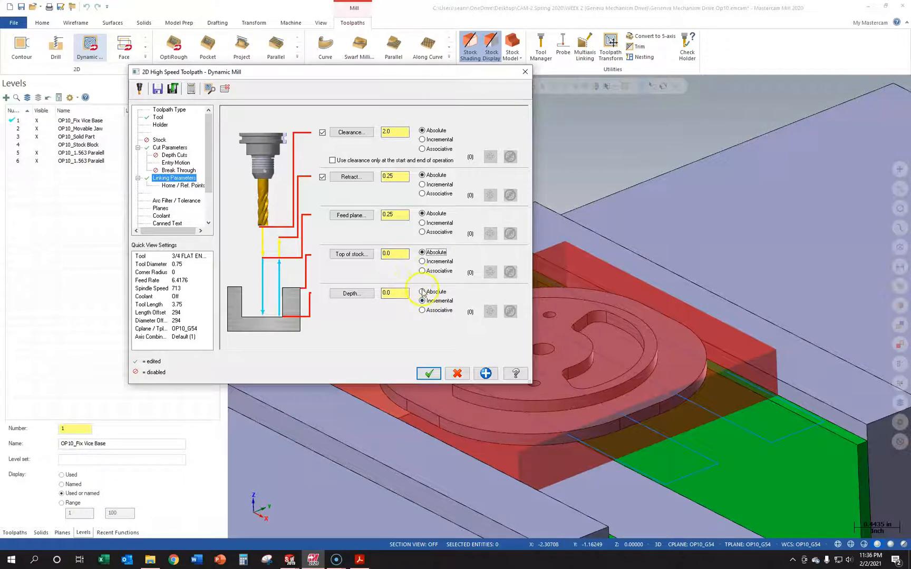
- Set the absolute cutting depth to -0.125 by picking a point at the base of the raised boss
click(351, 293)
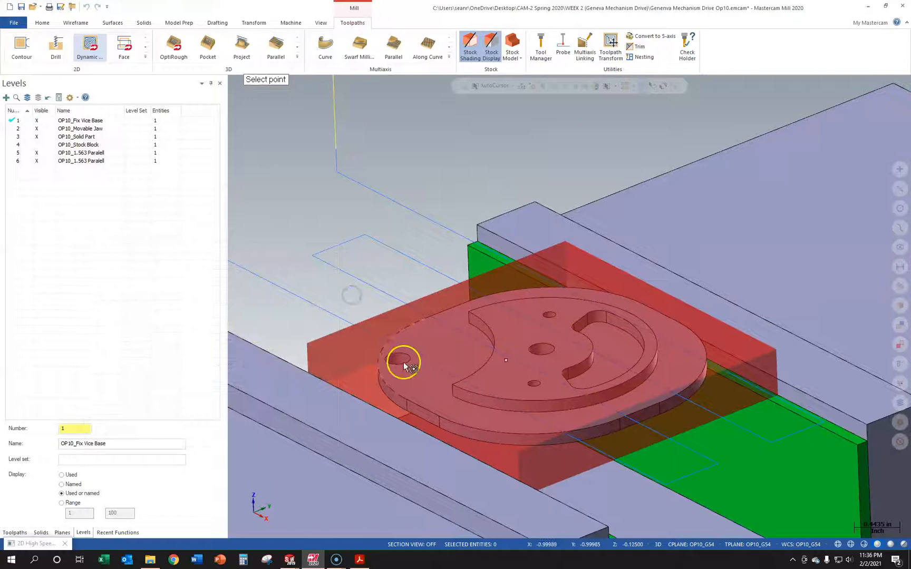
click(459, 399)
click(405, 294)
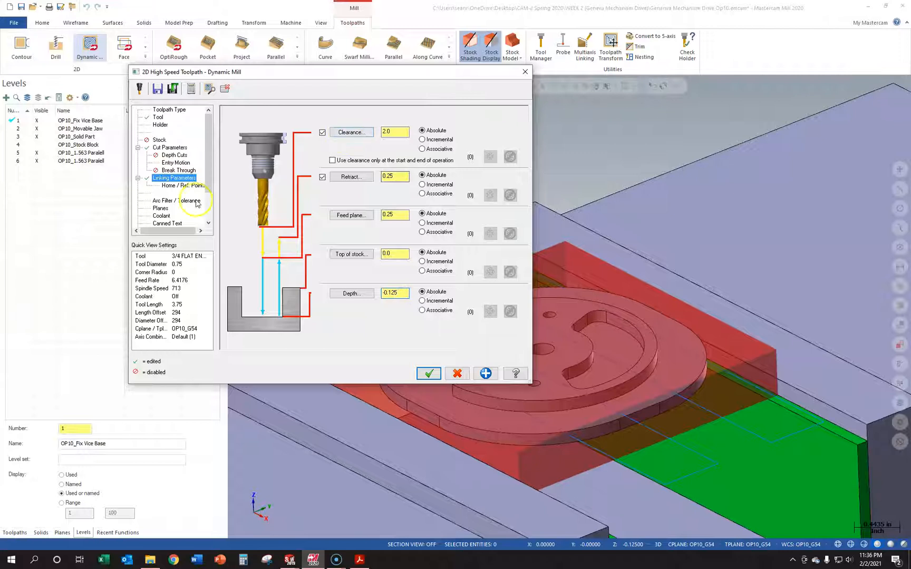
- Turn flood coolant on and accept the settings to generate the Dynamic Mill toolpath
click(162, 216)
click(382, 164)
click(380, 176)
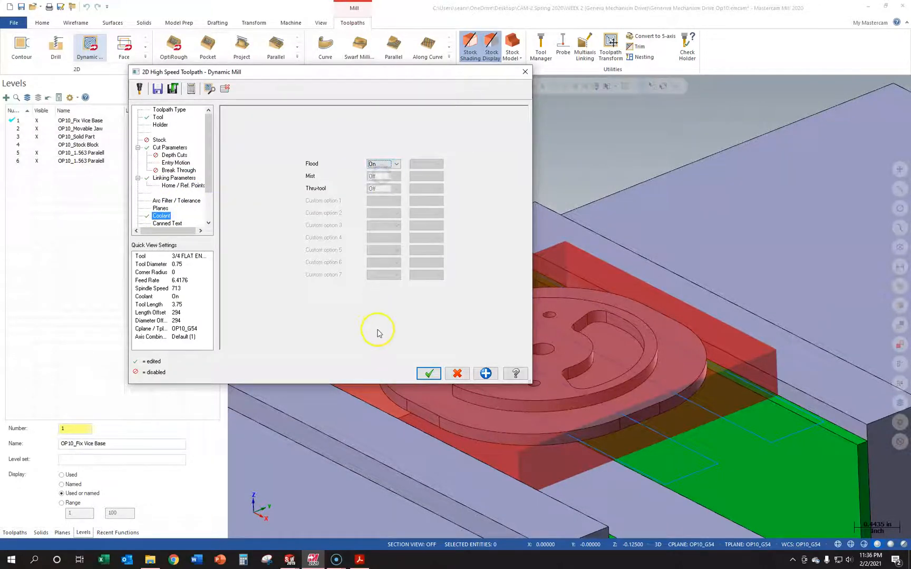
click(429, 373)
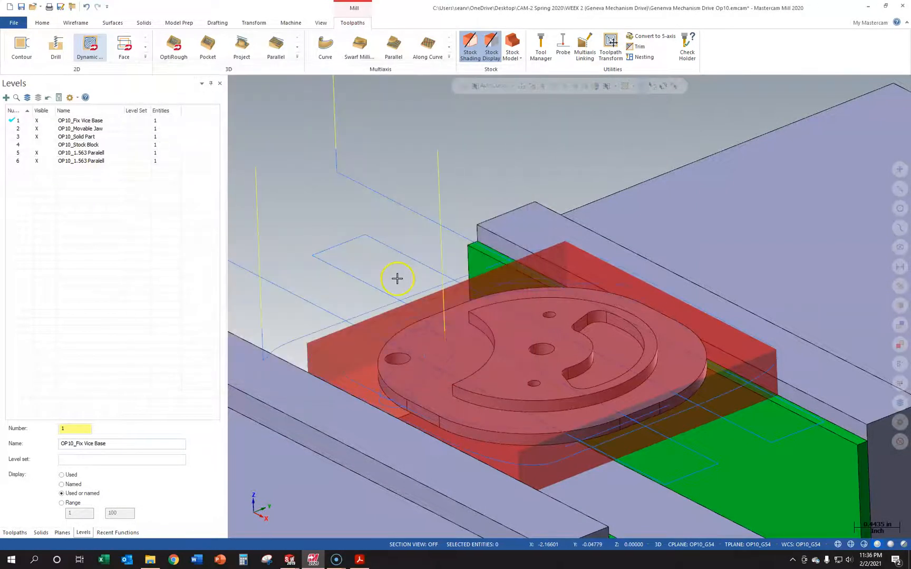
- Collapse both operations in the toolpath list and open a backplot of the 2D Dynamic Mill operation
mouse_move(397, 278)
middle_down()
mouse_move(390, 320)
mouse_move(396, 270)
middle_up()
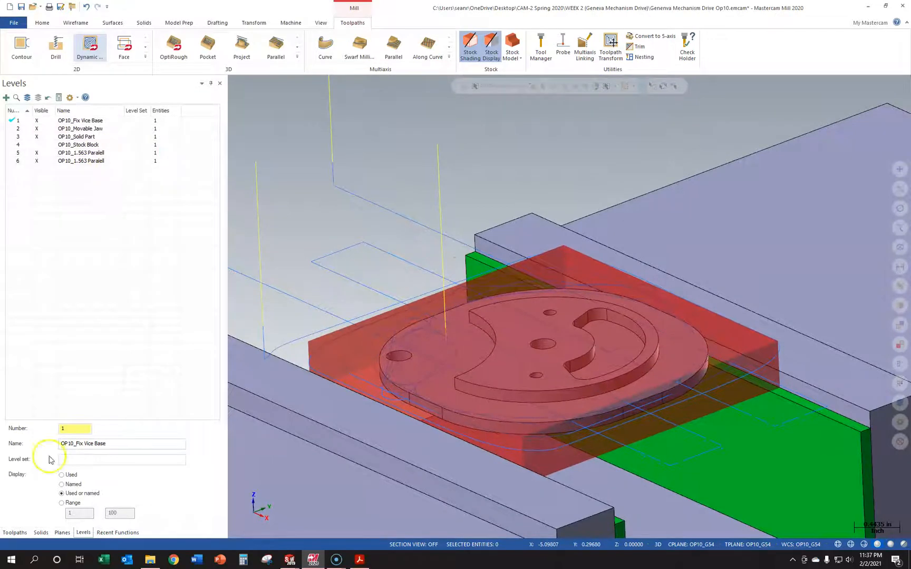
click(15, 532)
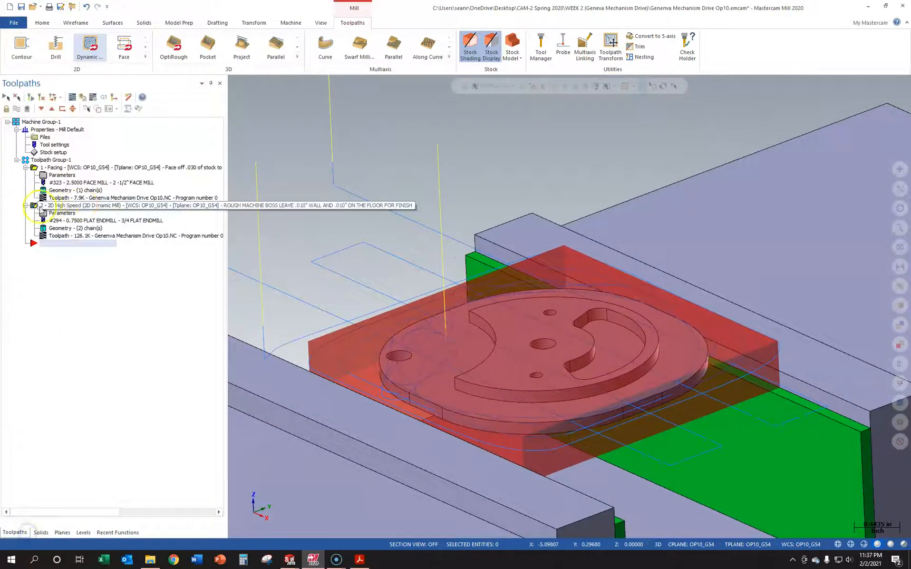
click(25, 168)
click(25, 175)
click(76, 175)
click(73, 97)
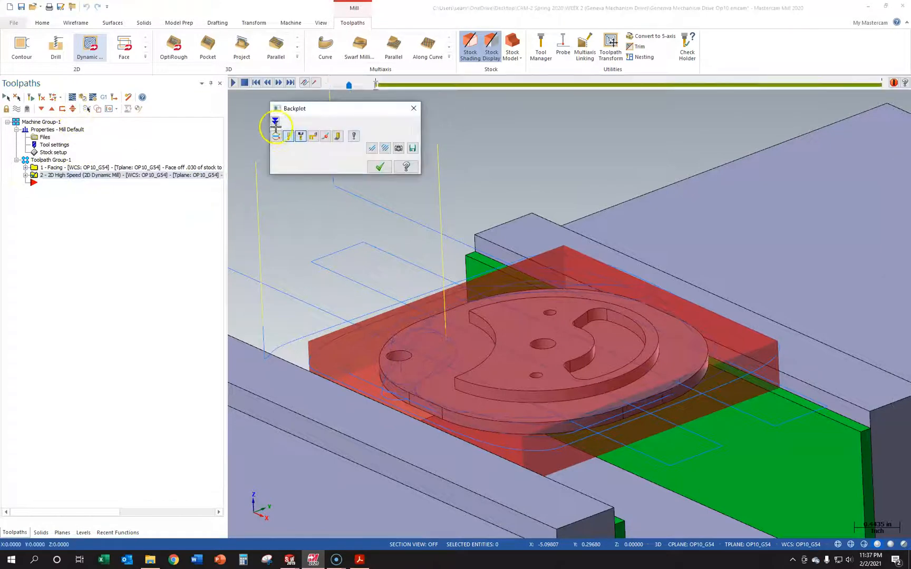
- Play the backplot and examine from the front view the stock the endmill leaves on the floor around the boss
click(233, 83)
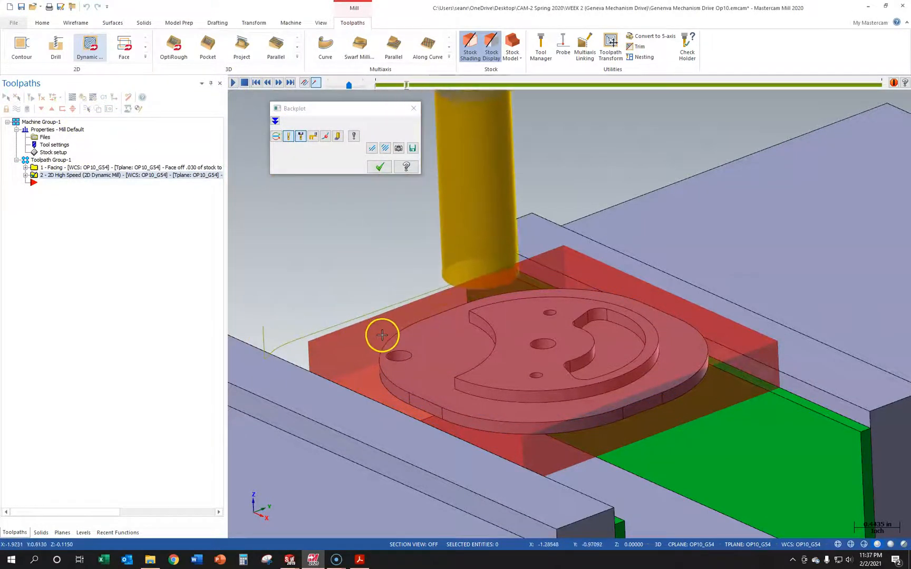
middle_drag(414, 268, 444, 319)
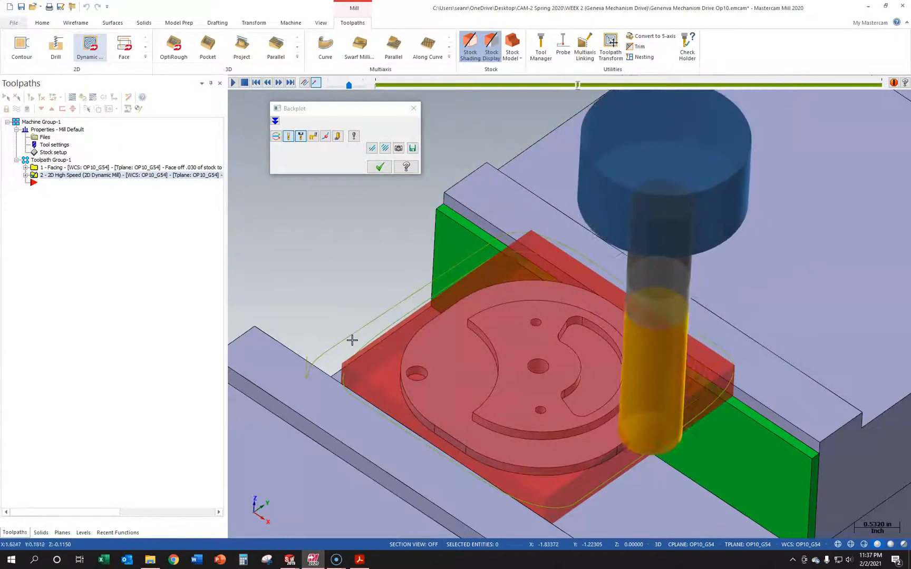
right_click(575, 471)
click(612, 377)
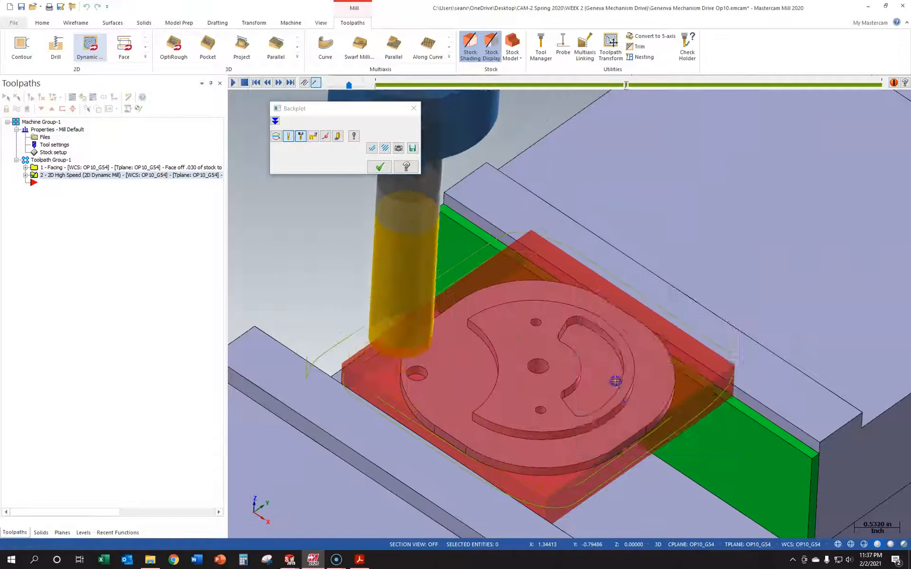
click(514, 220)
scroll(464, 112, up, 1)
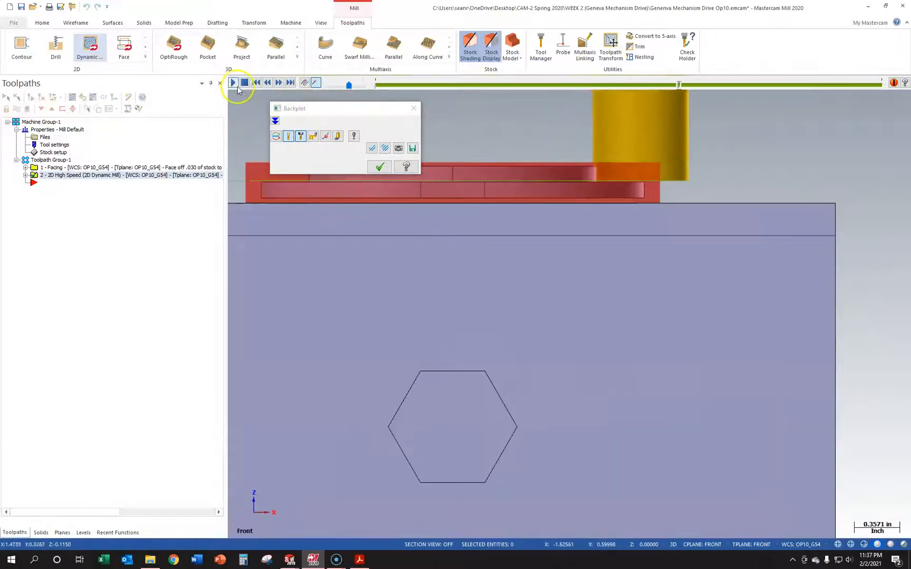
scroll(654, 174, up, 8)
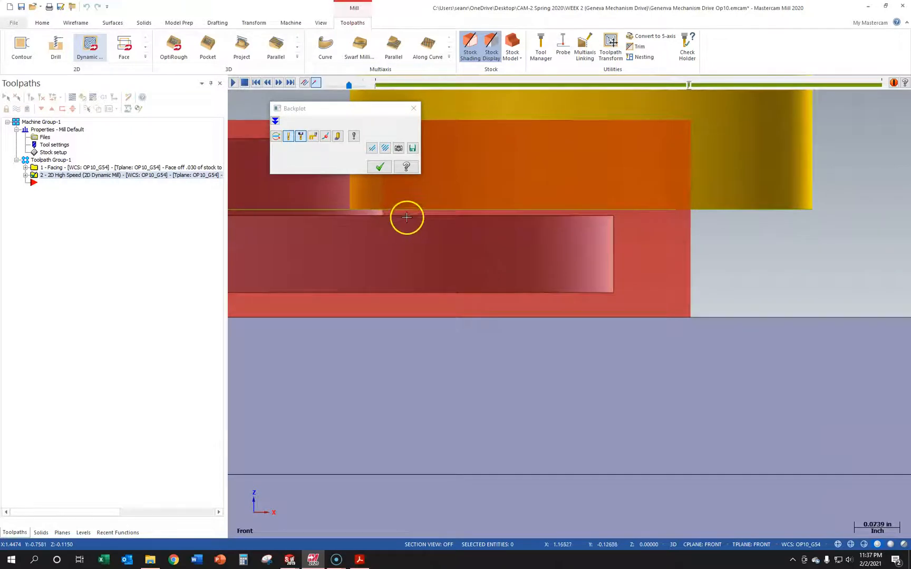
scroll(410, 219, down, 1)
scroll(409, 218, down, 2)
- Play the rest of the Dynamic Mill backplot from an angled view, return to the isometric view and close the backplot
middle_drag(420, 217, 462, 257)
scroll(462, 256, down, 1)
click(233, 82)
scroll(517, 403, down, 2)
scroll(518, 403, down, 4)
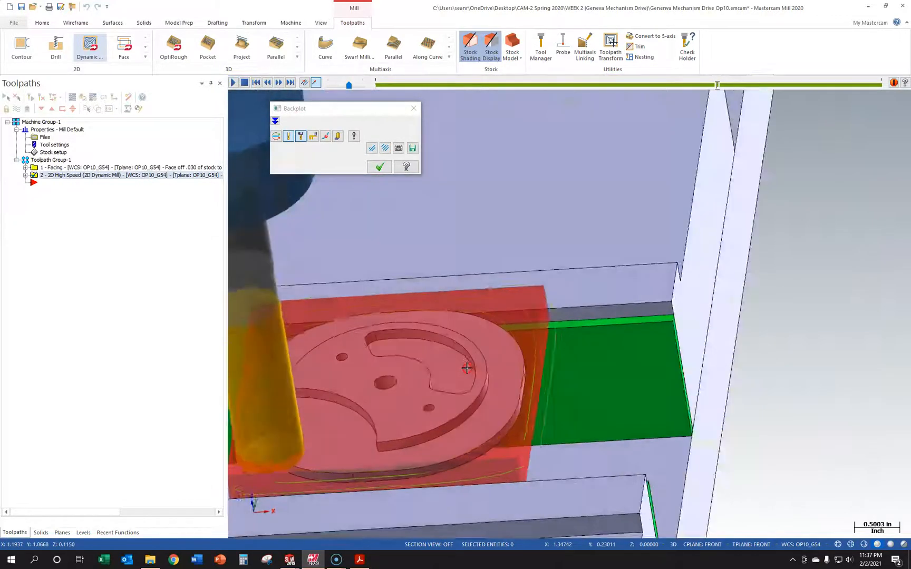
scroll(356, 481, up, 3)
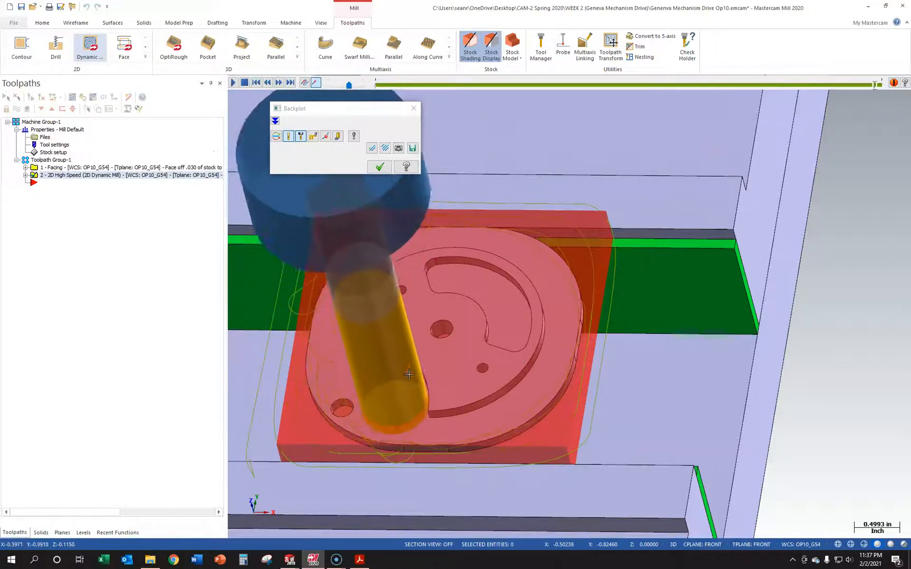
right_click(409, 374)
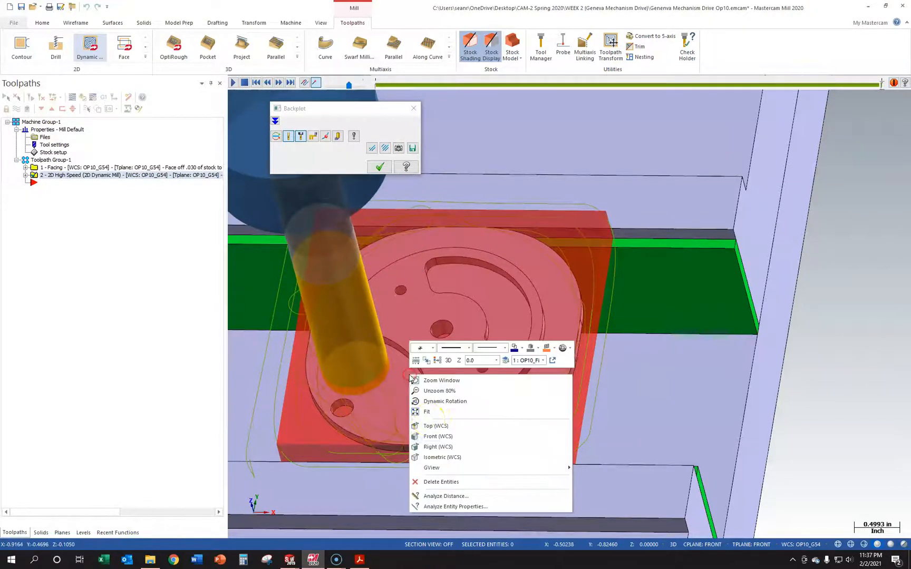
click(434, 457)
click(413, 107)
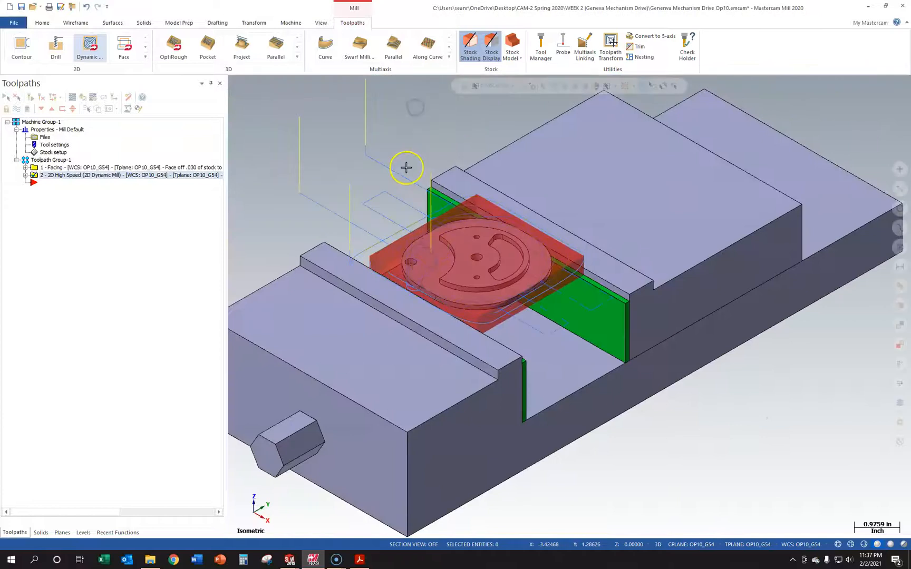
- Begin a second Dynamic Mill toolpath and, while chaining its machining region, make the OP10_Stock Block level visible
mouse_move(406, 167)
middle_down()
mouse_move(439, 189)
mouse_move(428, 191)
middle_up()
scroll(428, 191, up, 3)
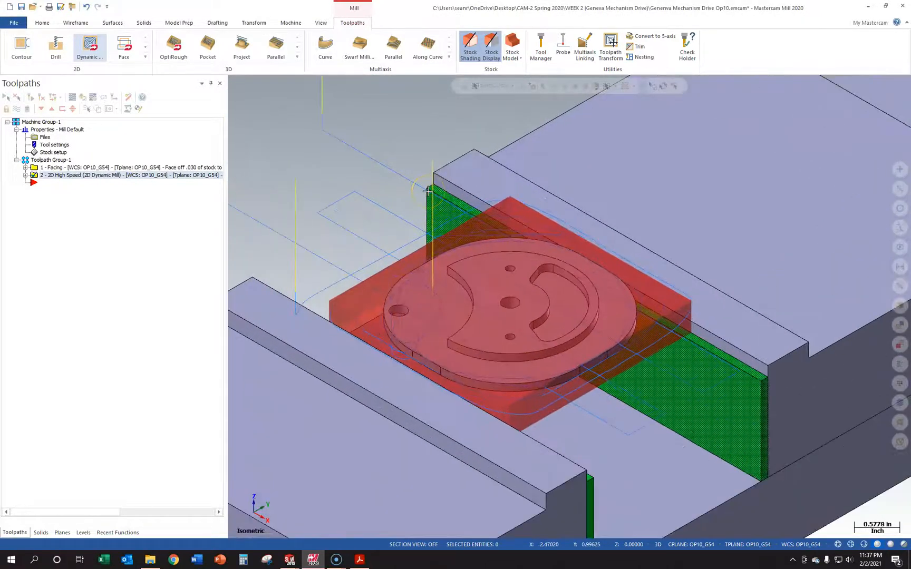
scroll(445, 311, up, 1)
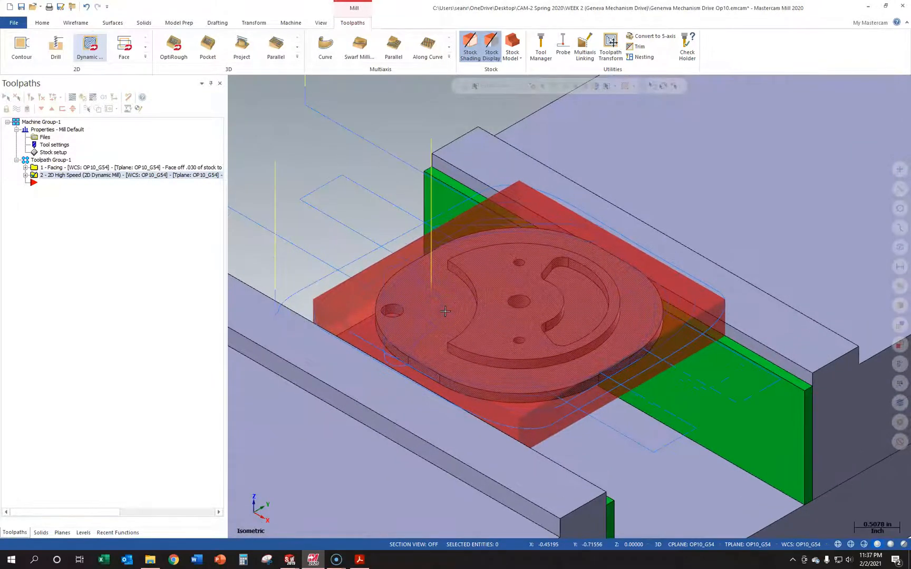
scroll(445, 311, up, 1)
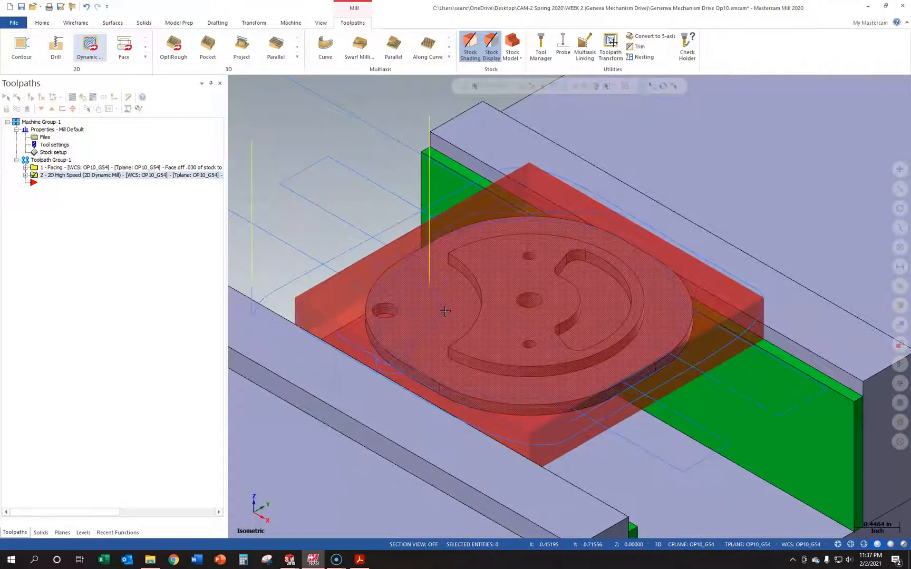
click(377, 354)
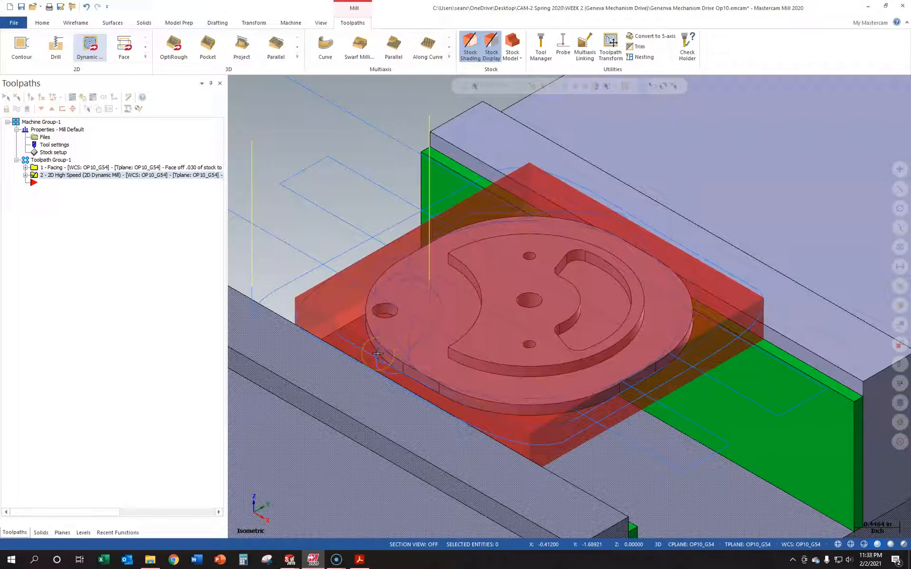
click(68, 271)
click(424, 315)
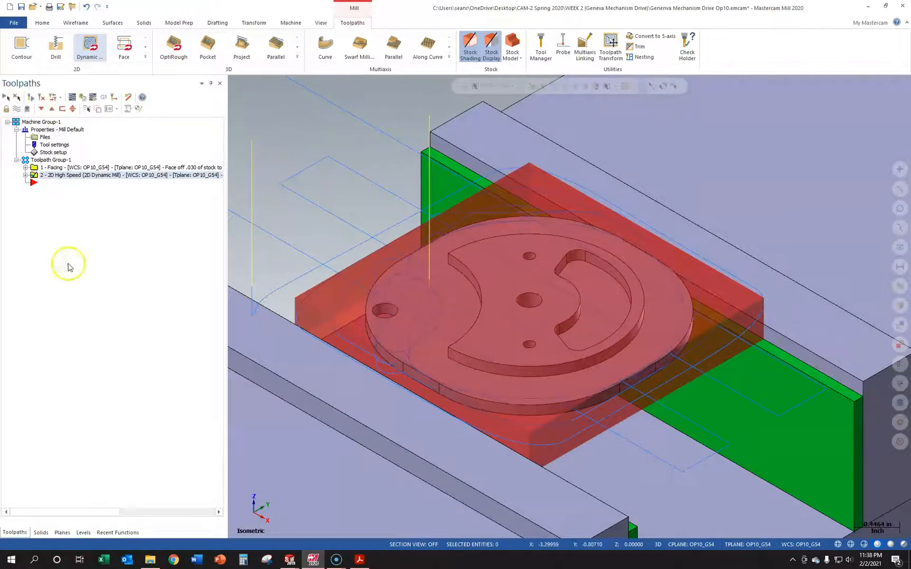
click(89, 51)
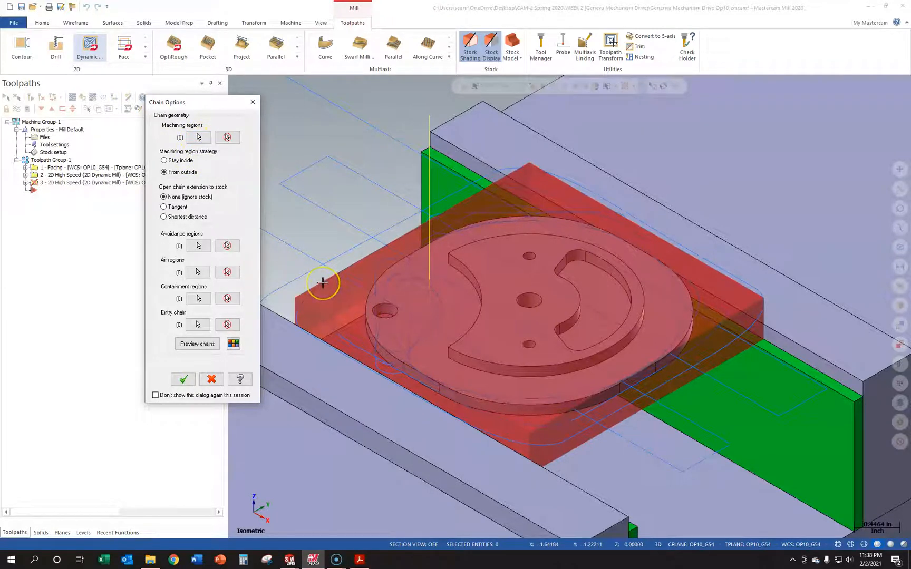
click(198, 138)
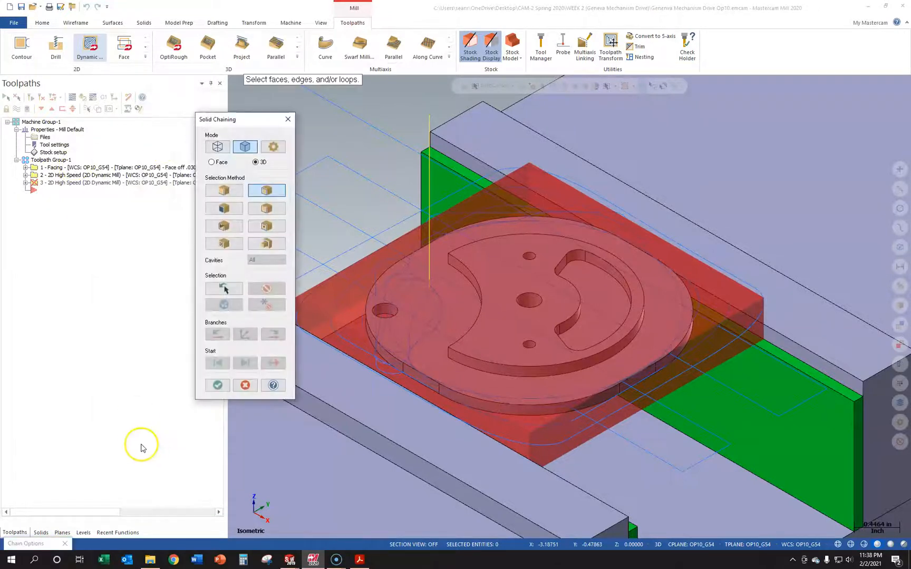
click(83, 532)
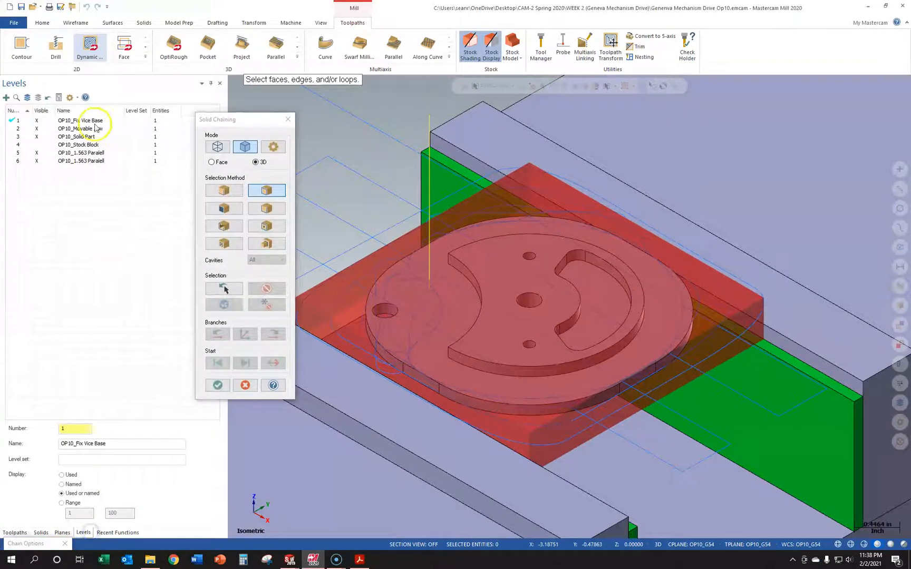
click(45, 146)
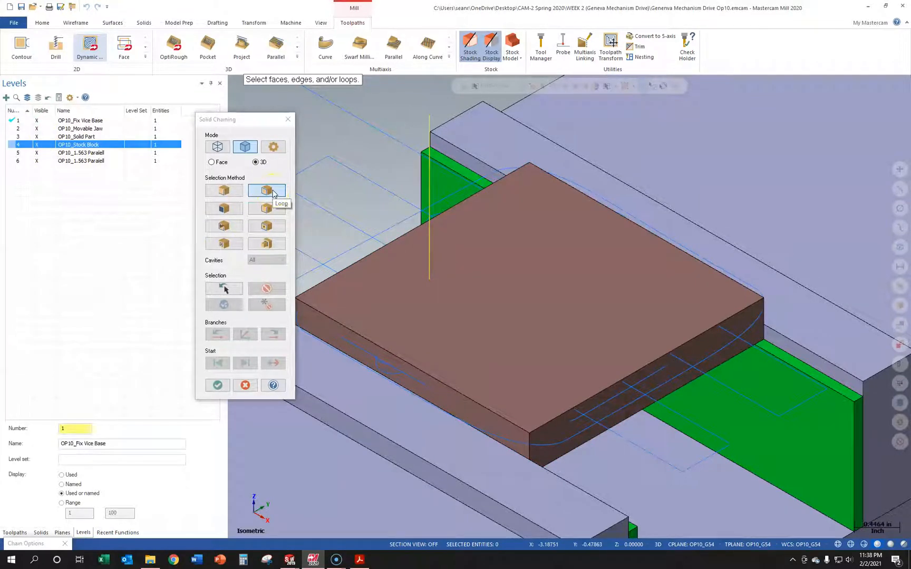
- Chain the top edge loop of the stock block as the machining region and hide the OP10_Stock Block level
click(340, 270)
click(352, 192)
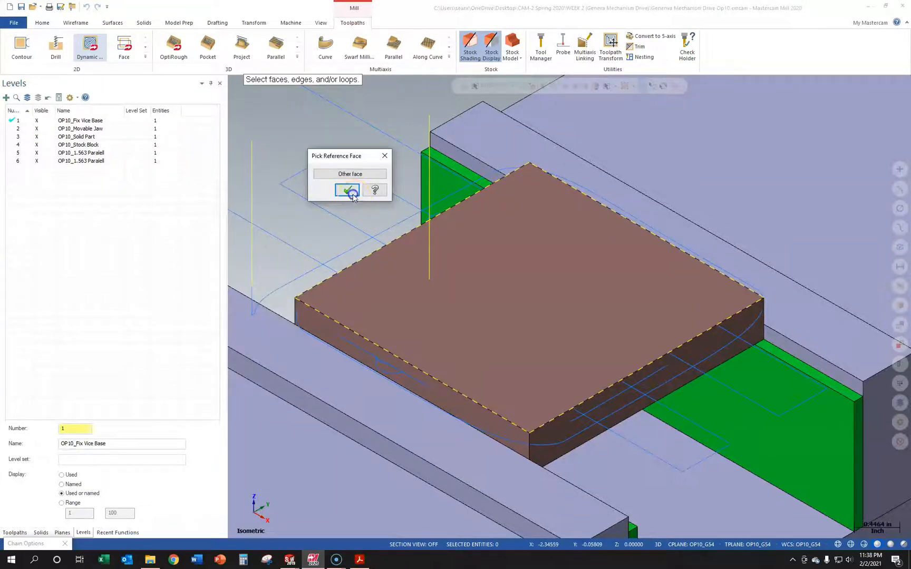
click(230, 390)
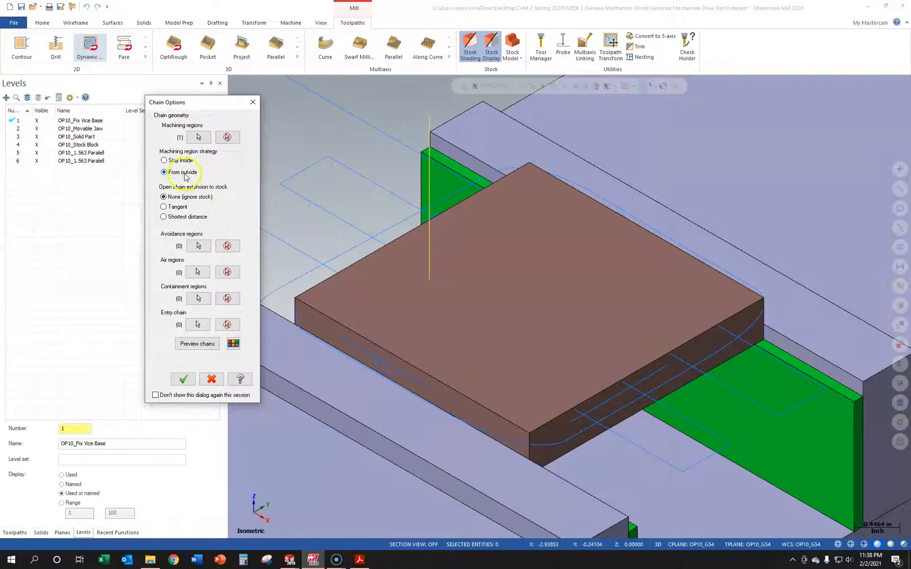
click(45, 145)
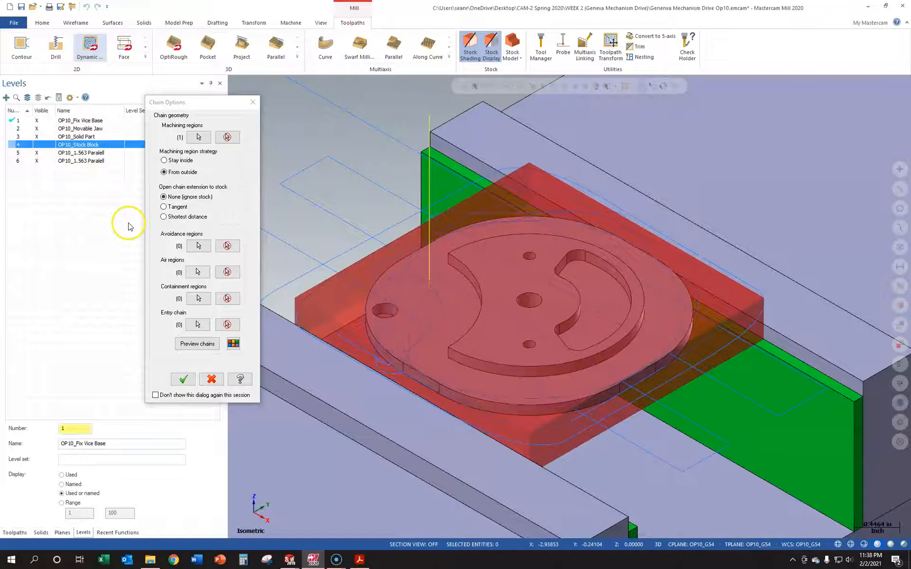
- Chain the lower edge loop of the part's outer perimeter as the avoidance region and accept the chain options
click(198, 246)
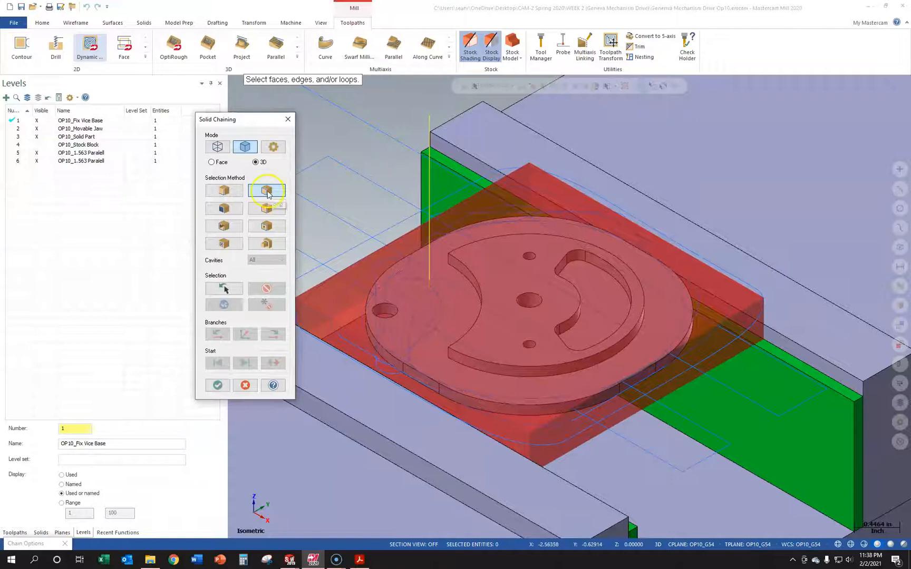
click(372, 348)
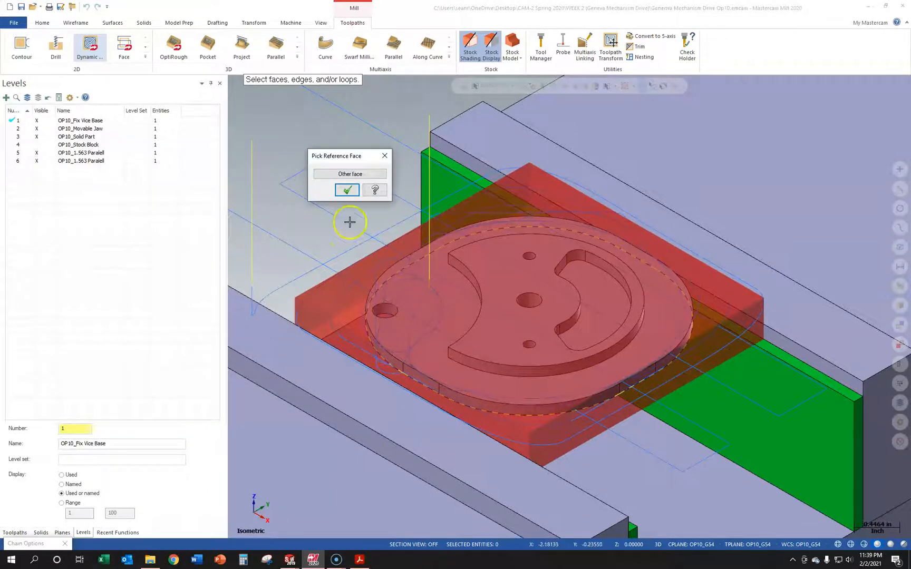
click(346, 190)
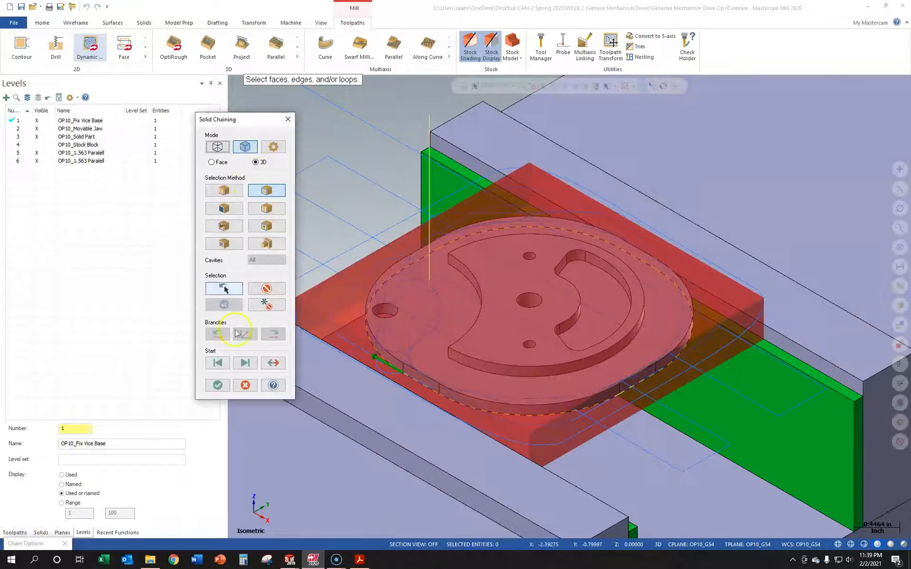
click(217, 384)
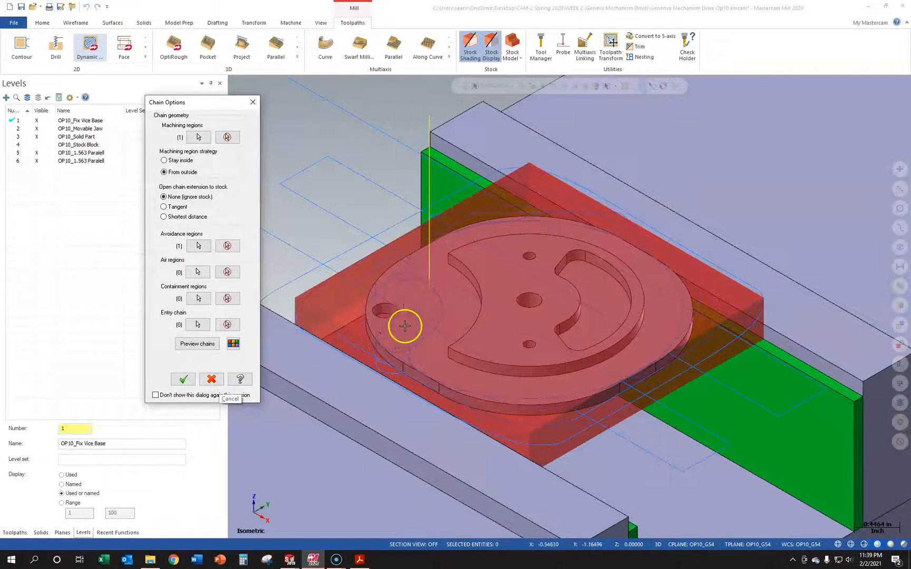
click(422, 317)
click(182, 379)
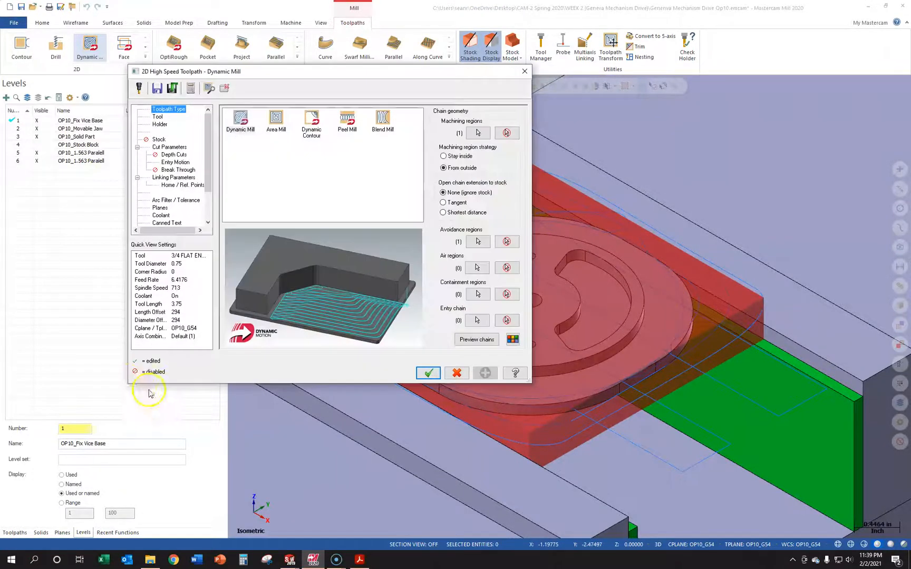
- Select the 3/4 FLAT ENDMILL and enter the comment "ROUGH THE OUTSIDE OF THE PART. LEAVE .010" FOR FINISH ON THE WALL"
drag(398, 76, 371, 74)
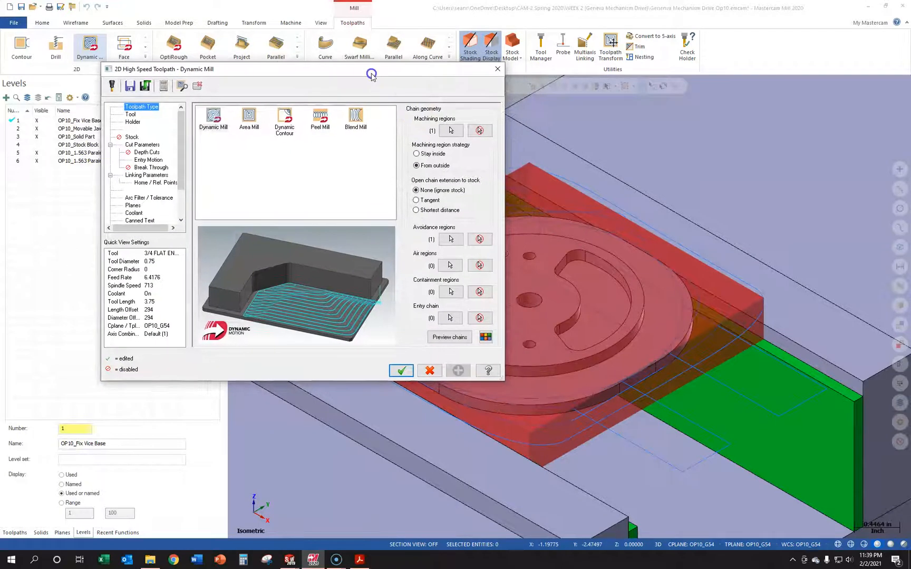
click(135, 116)
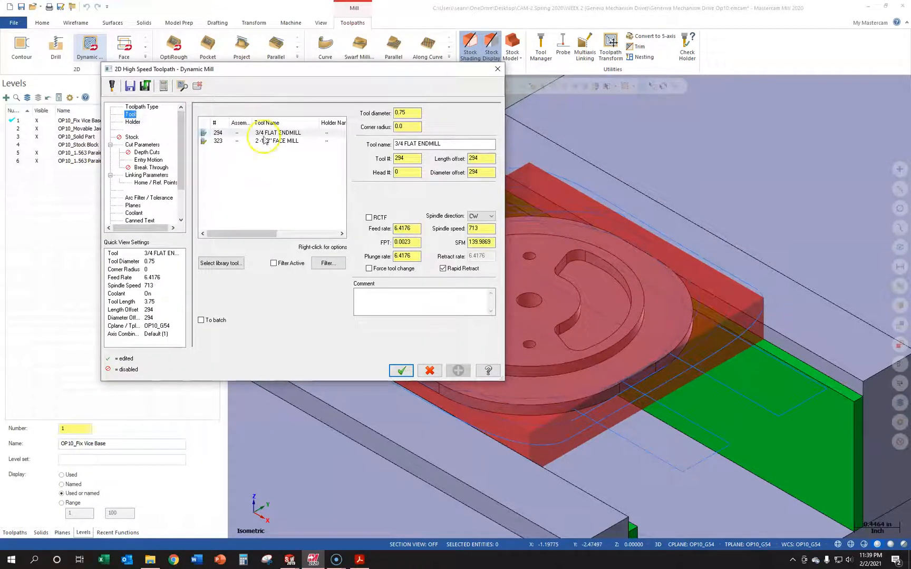
click(266, 133)
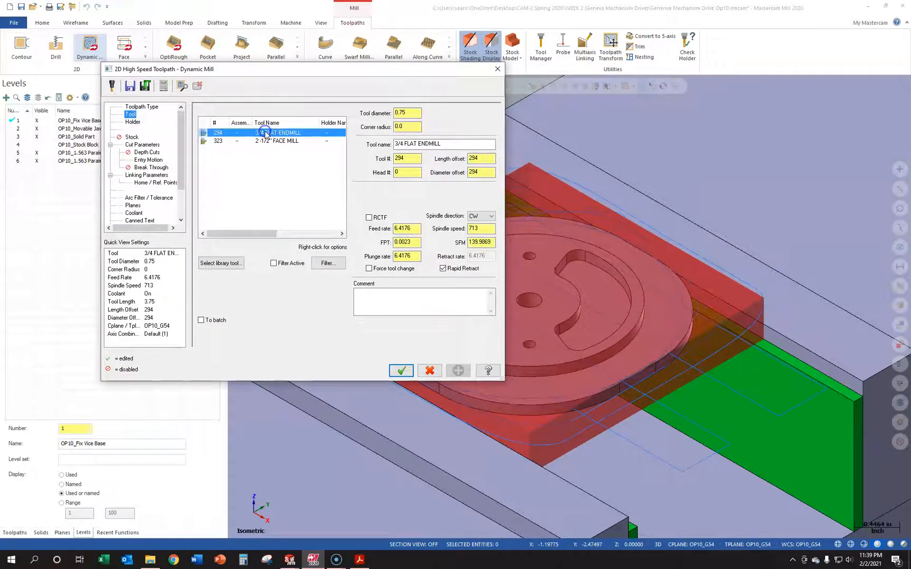
click(390, 298)
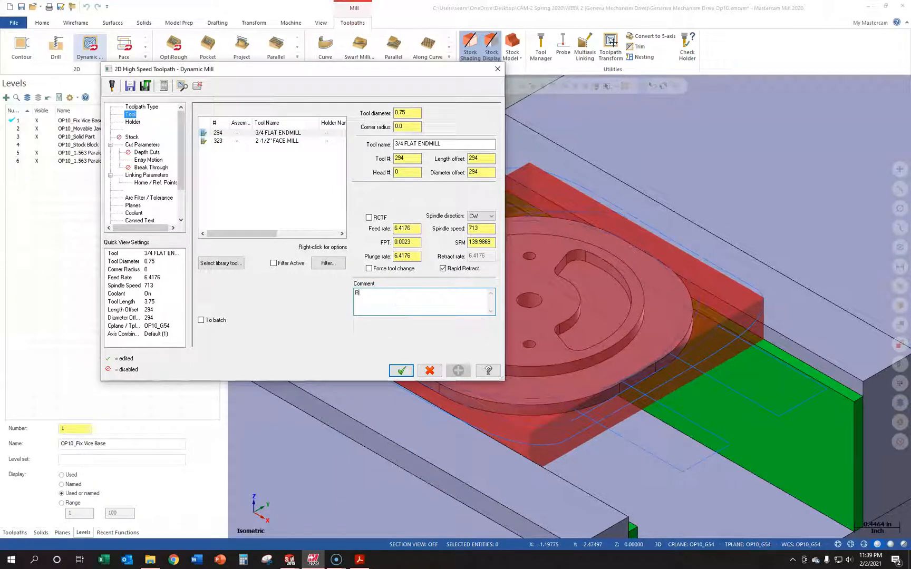
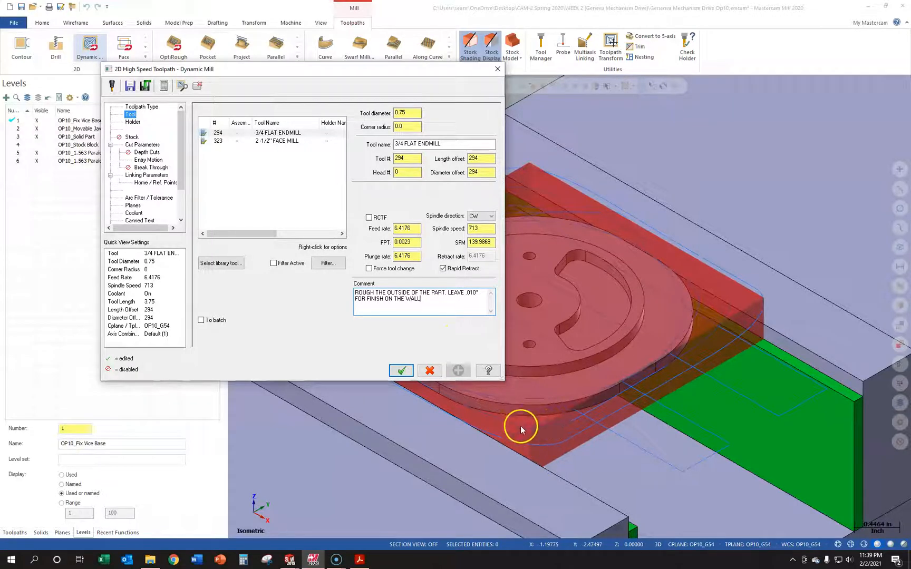
click(433, 302)
- Change the stock to leave on floors, keep 0.01 on the walls, and review the depth cuts and entry motion settings
click(136, 122)
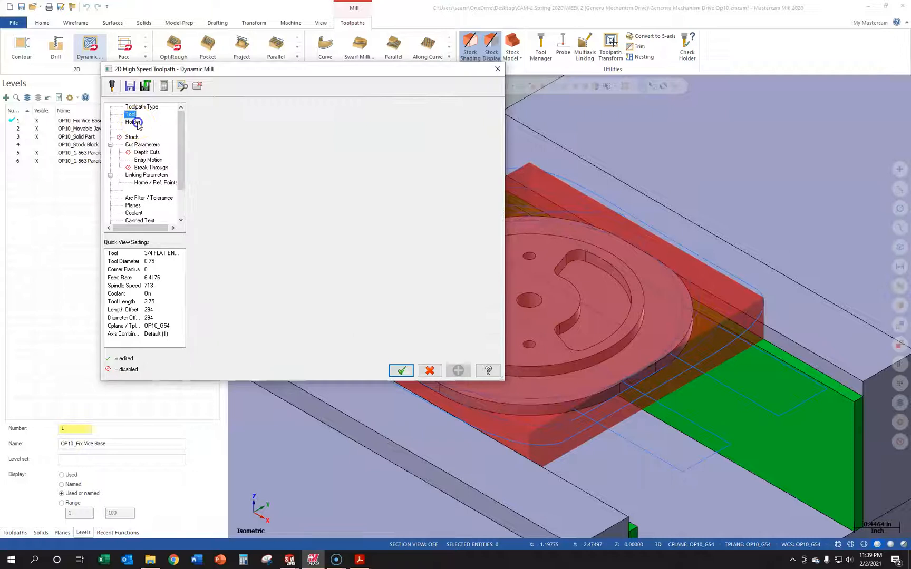
click(132, 137)
click(134, 147)
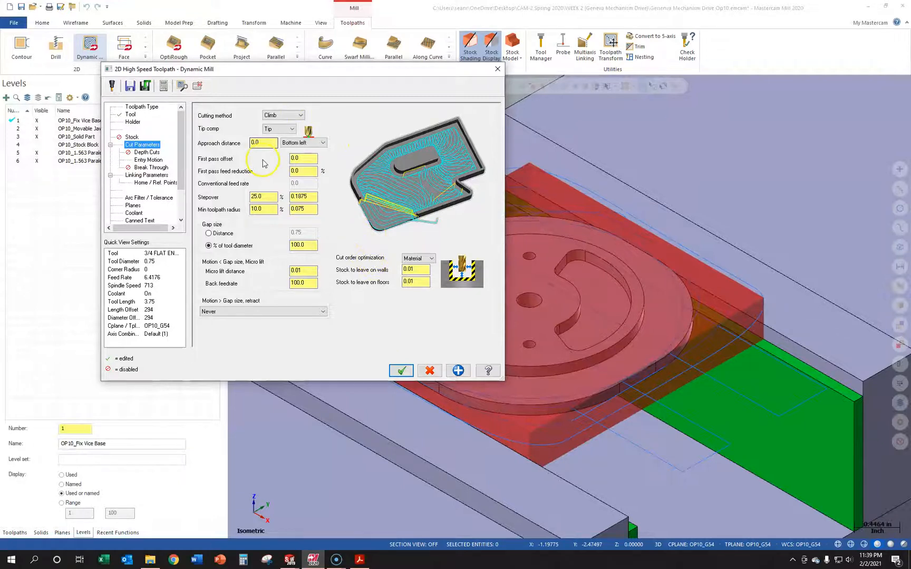
click(414, 269)
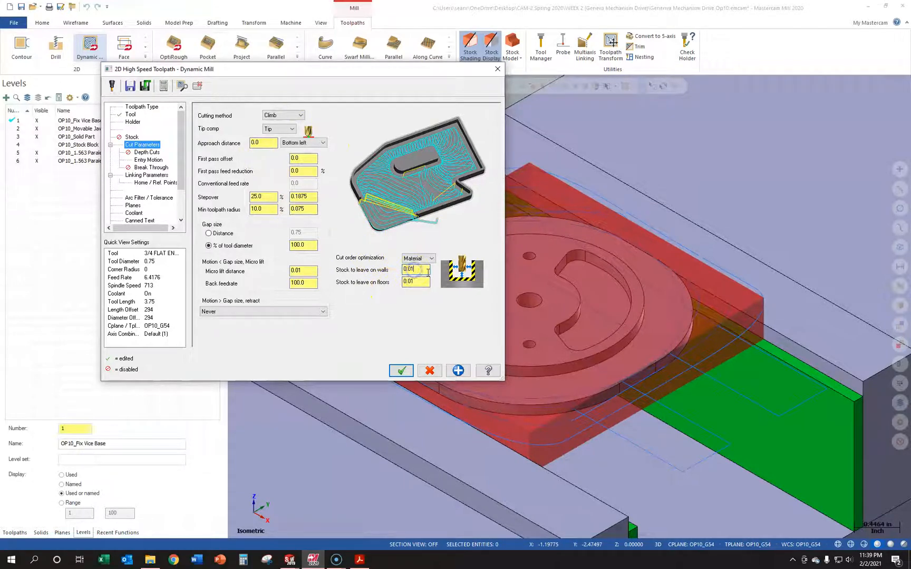
drag(420, 282, 313, 291)
key(Tab)
click(157, 152)
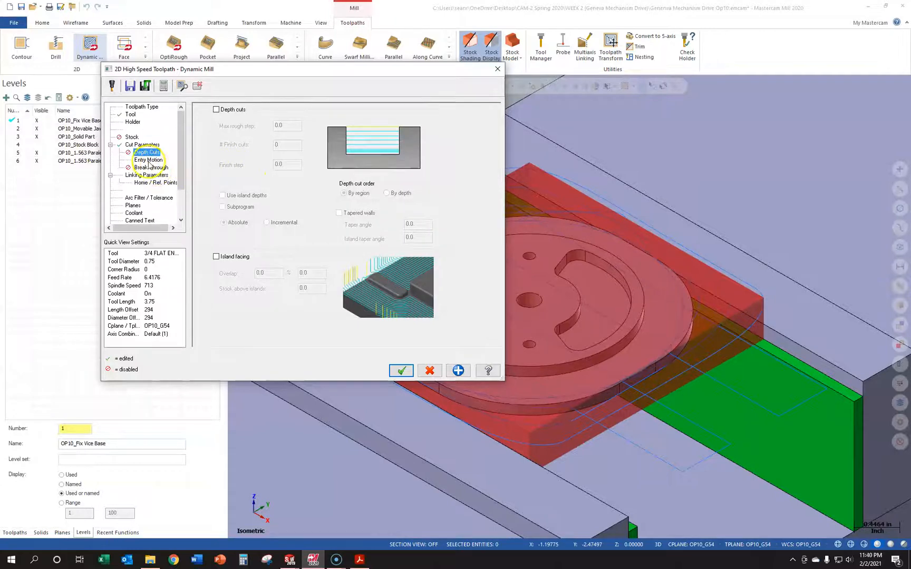
click(149, 161)
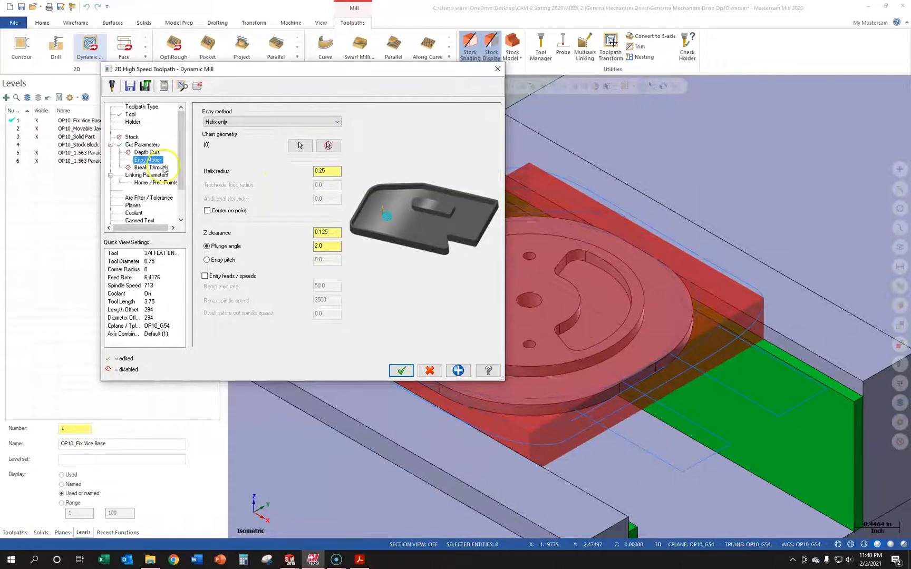
- Set the top of stock to 0.0 and take the -0.25 depth from the lower edge of the part's outer wall
click(150, 175)
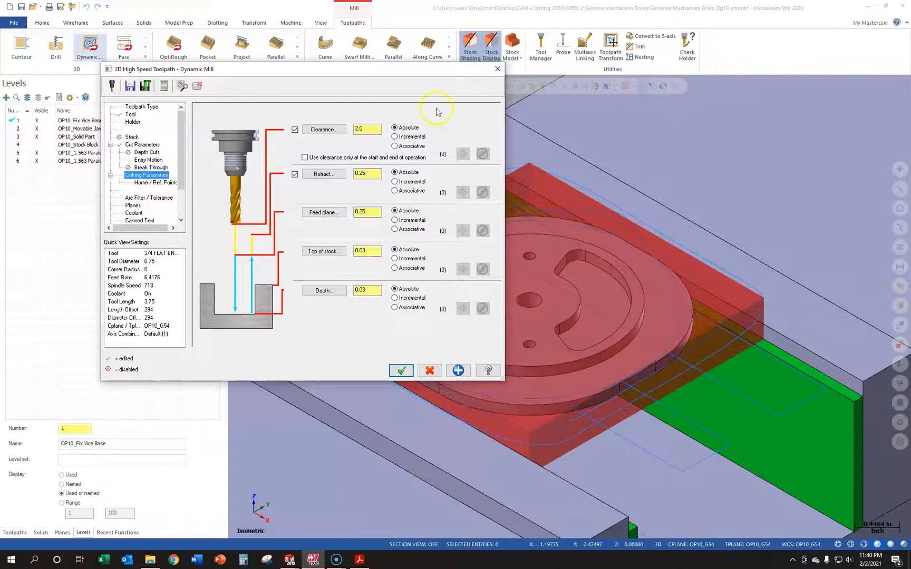
double_click(372, 250)
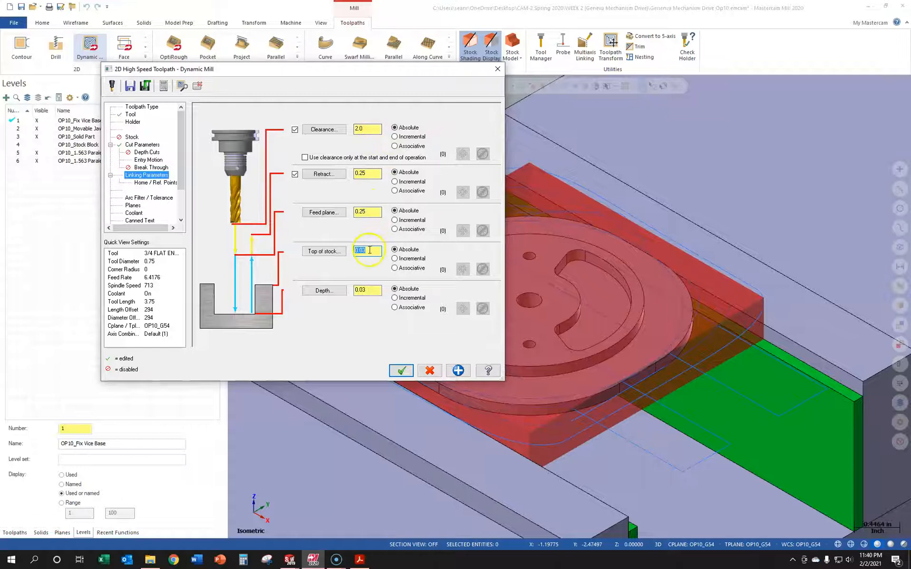
click(369, 288)
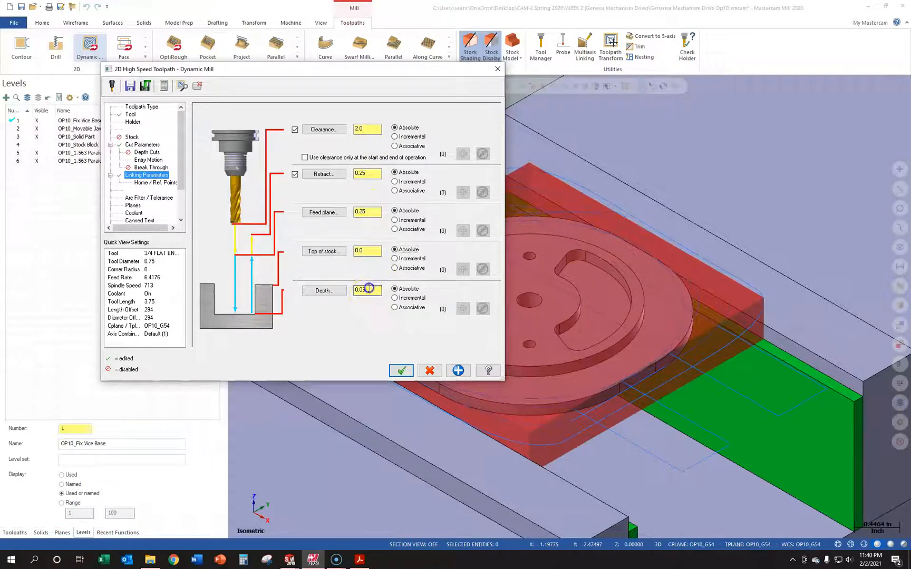
click(324, 291)
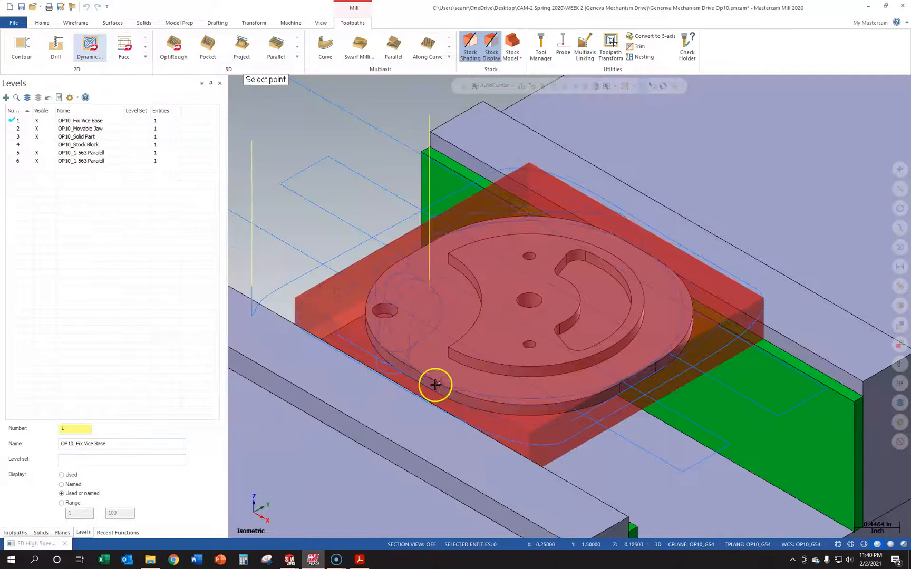
click(451, 400)
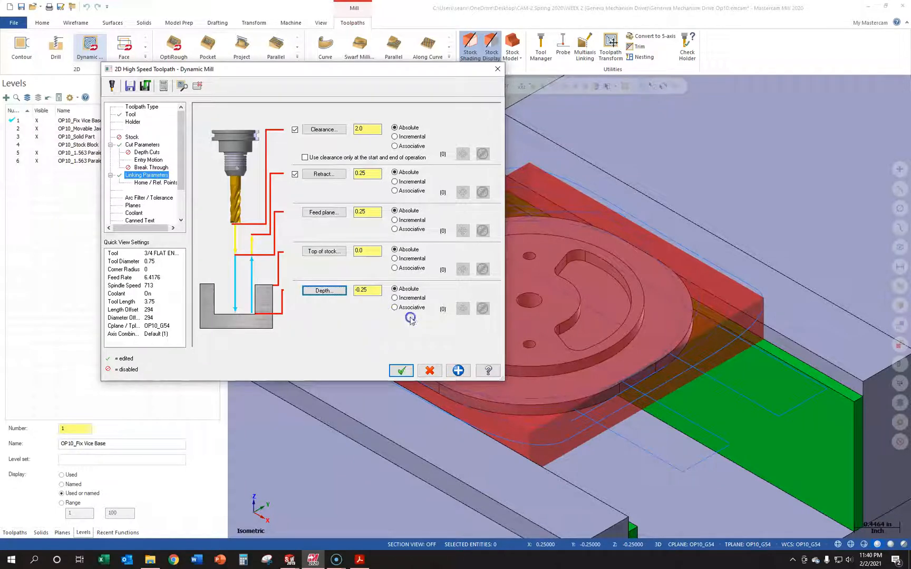
- Recheck the cut parameters and enable break through with an amount of 0.01
click(156, 168)
click(143, 144)
click(415, 282)
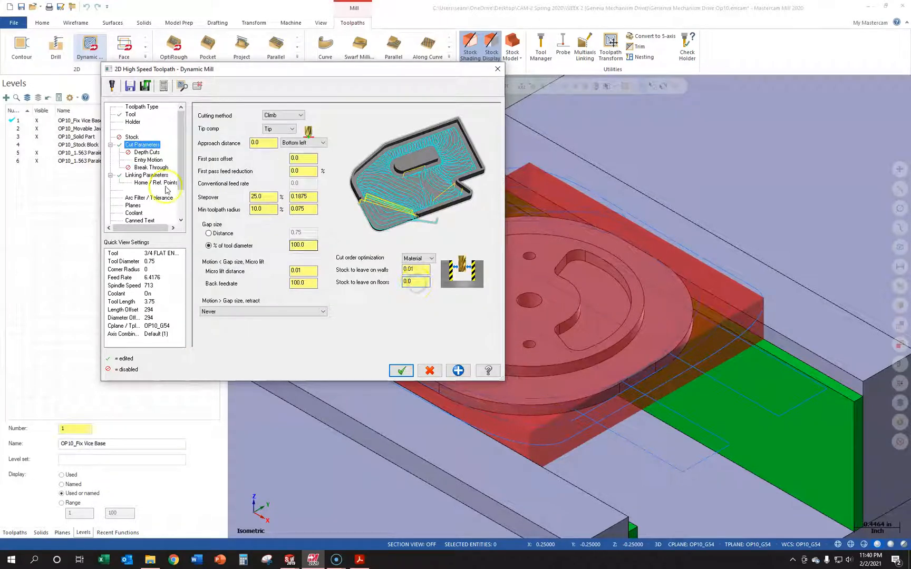
click(151, 167)
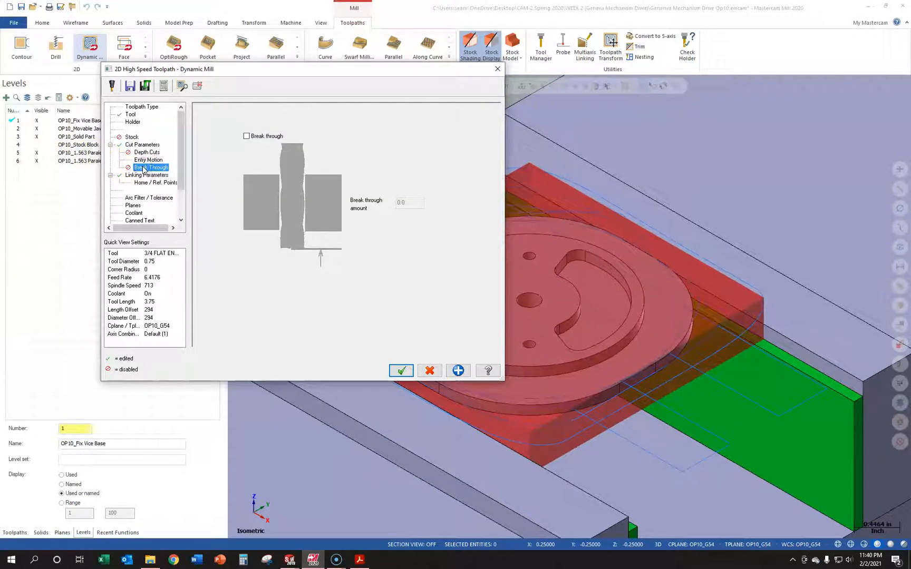
click(246, 136)
click(415, 202)
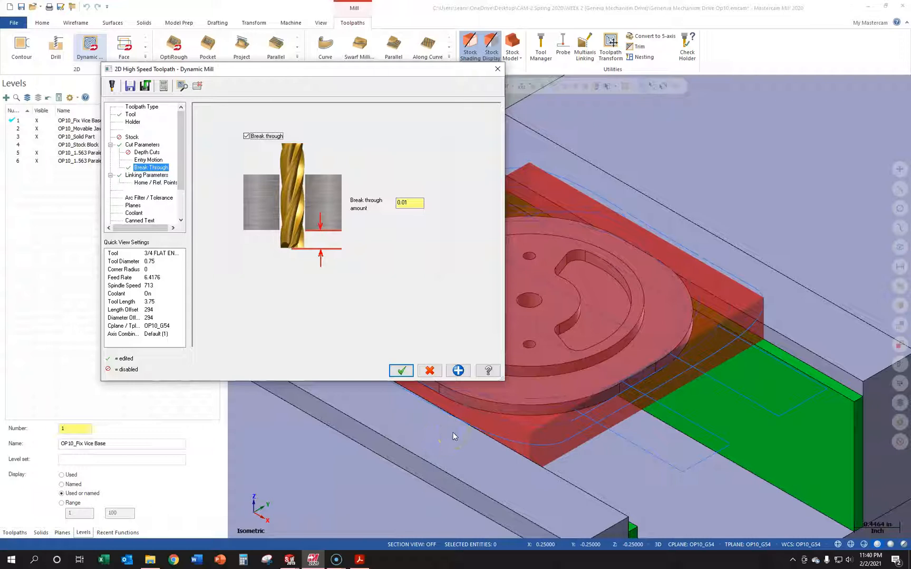
- Review the planes and coolant settings and accept the outside roughing Dynamic Mill toolpath
click(132, 205)
click(134, 213)
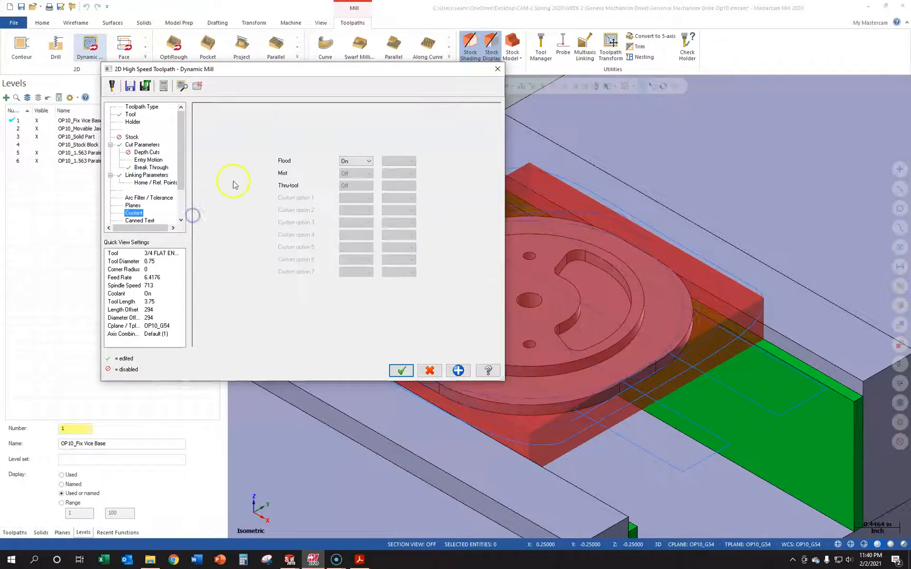
click(401, 370)
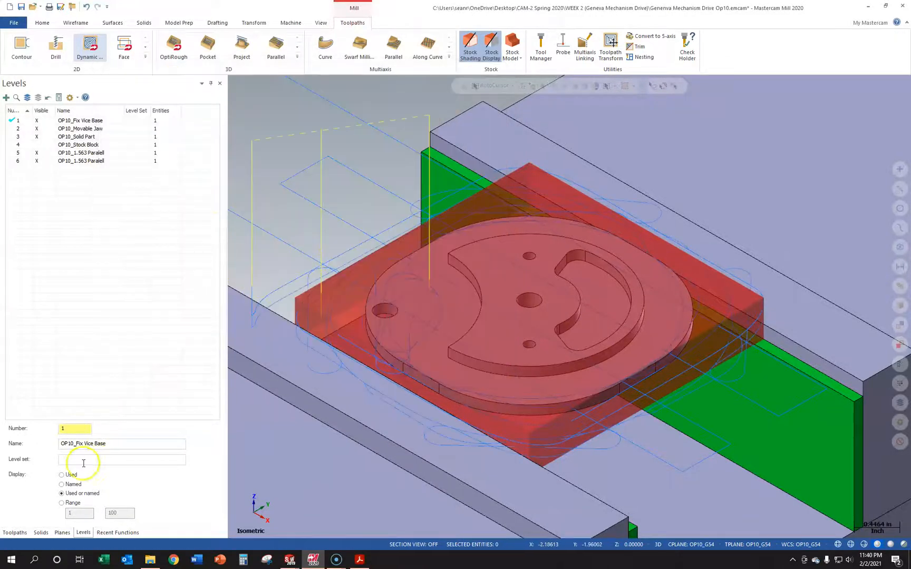
- Backplot the outside roughing operation and play its tool motion
click(15, 532)
click(72, 97)
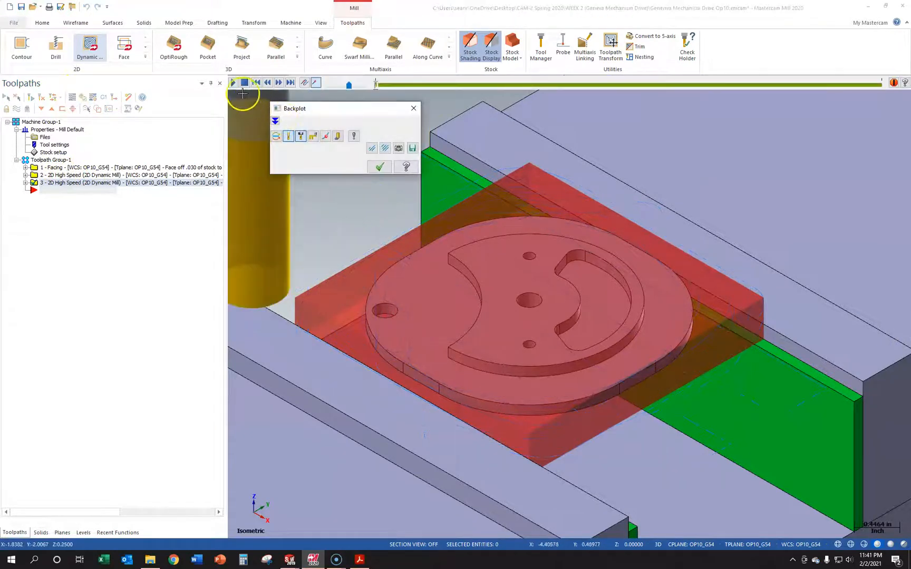
click(232, 83)
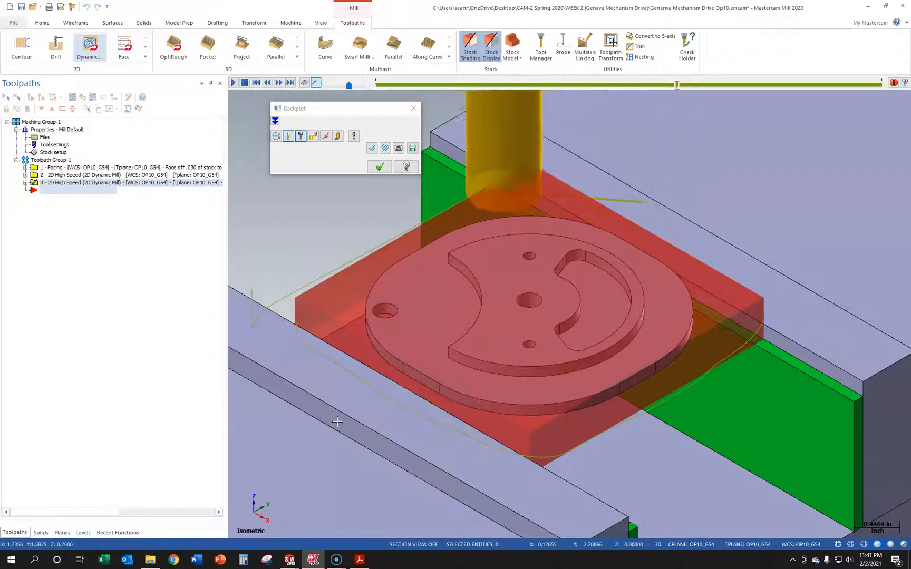
- Examine the backplotted cutting depth against the part's lower edge in the front view, return to isometric, and close the backplot
middle_drag(412, 340, 438, 351)
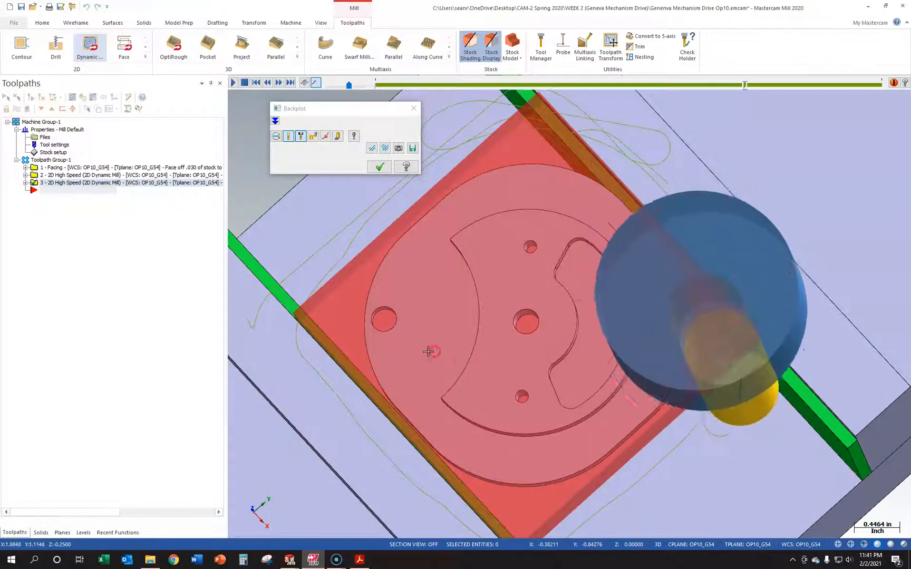
right_click(436, 351)
click(465, 416)
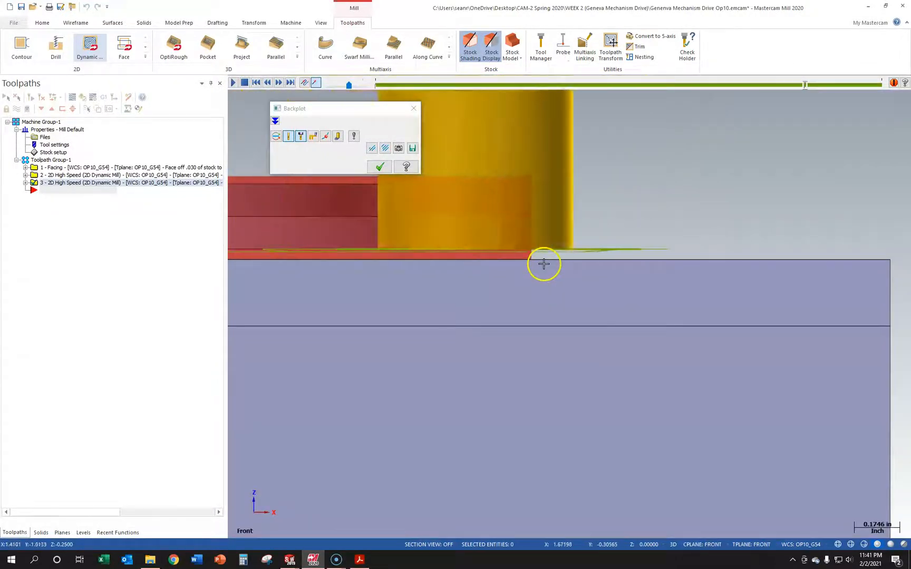
scroll(462, 234, up, 1)
scroll(462, 234, up, 2)
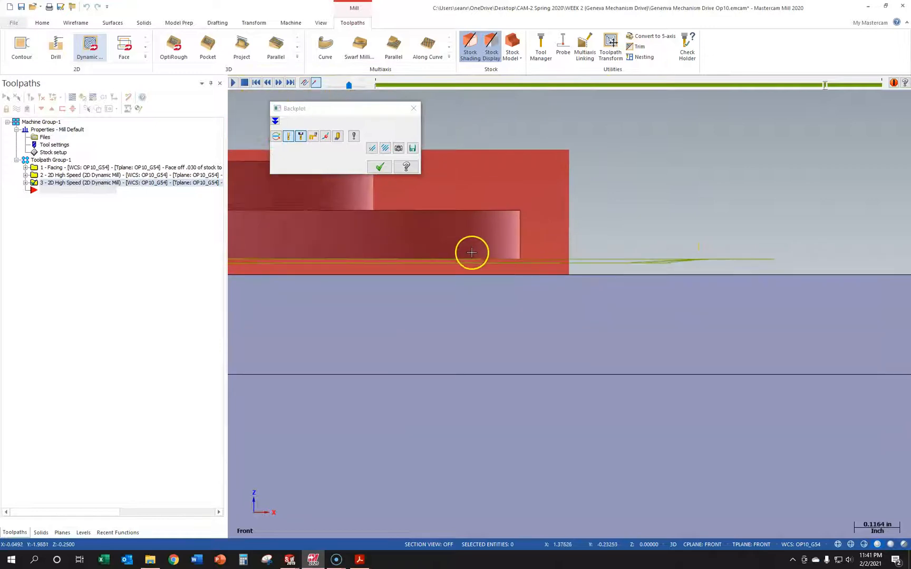
scroll(537, 260, down, 7)
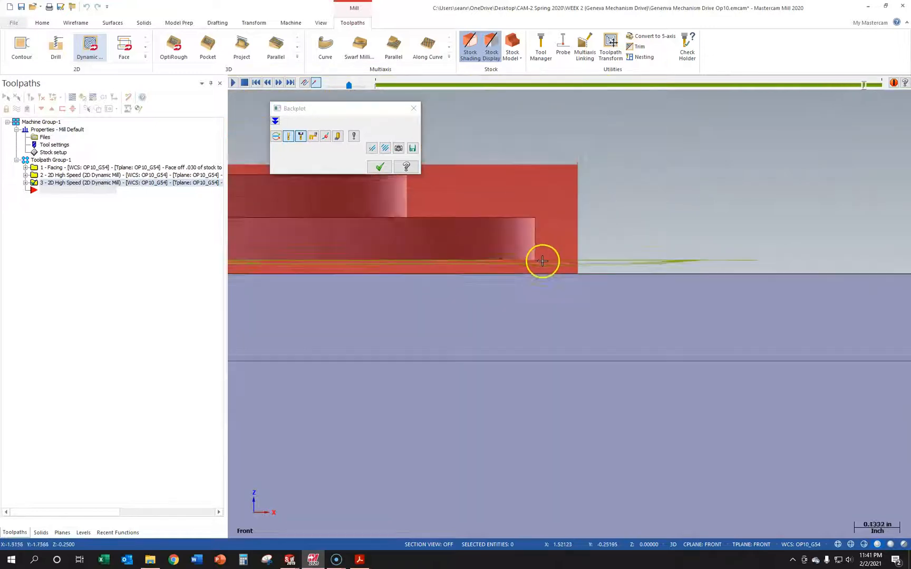
right_click(536, 189)
click(570, 272)
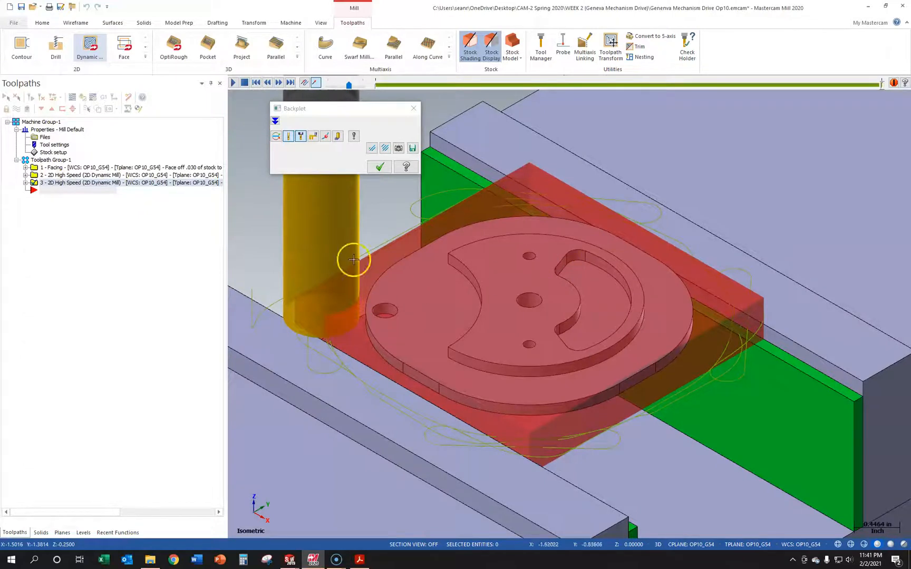
click(413, 108)
- Verify all operations in the simulator with Color Loop, inspect the machined stock up close, and close the simulator
click(51, 160)
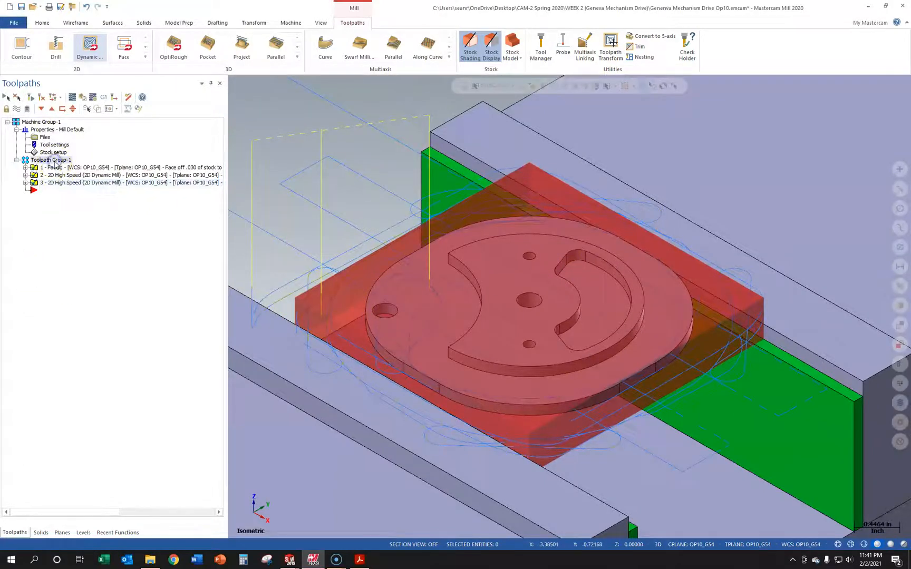
click(84, 99)
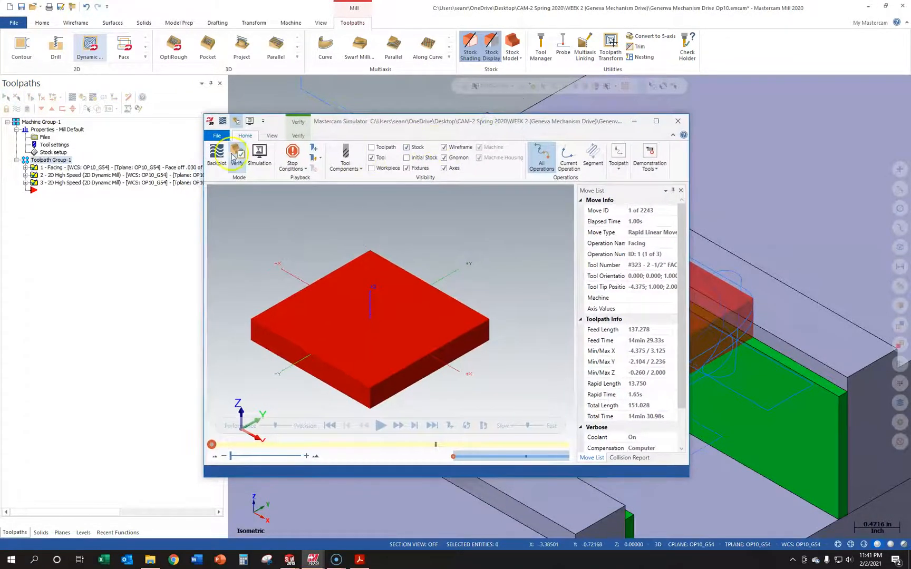
click(298, 136)
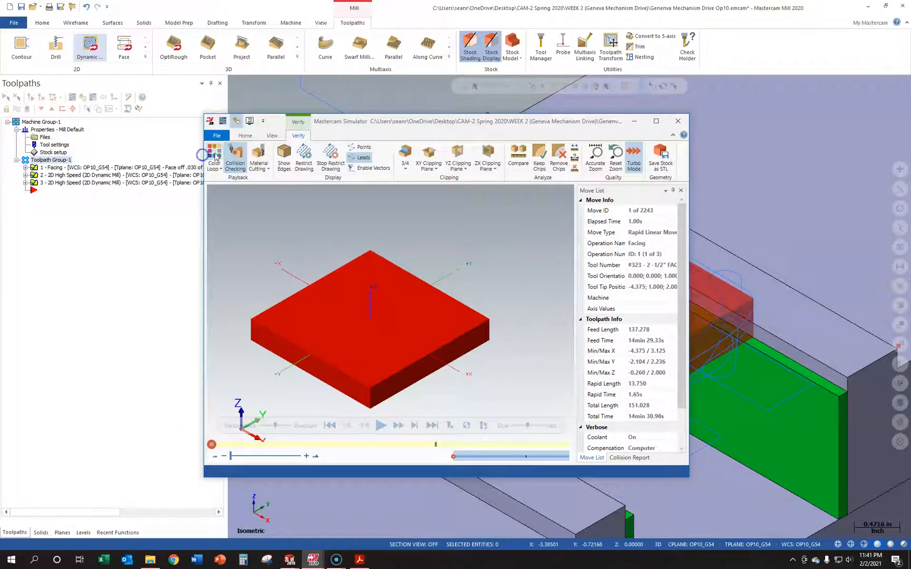
click(378, 425)
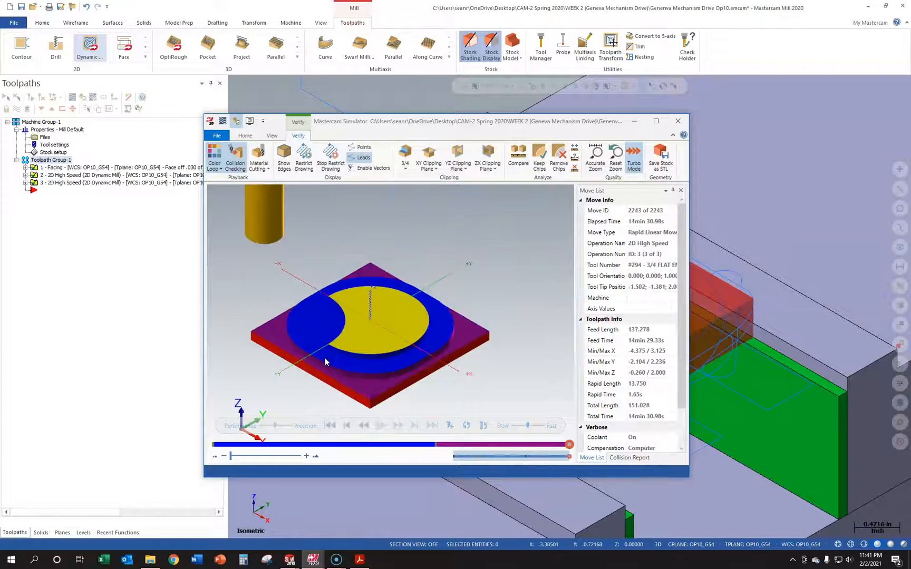
scroll(320, 396, up, 3)
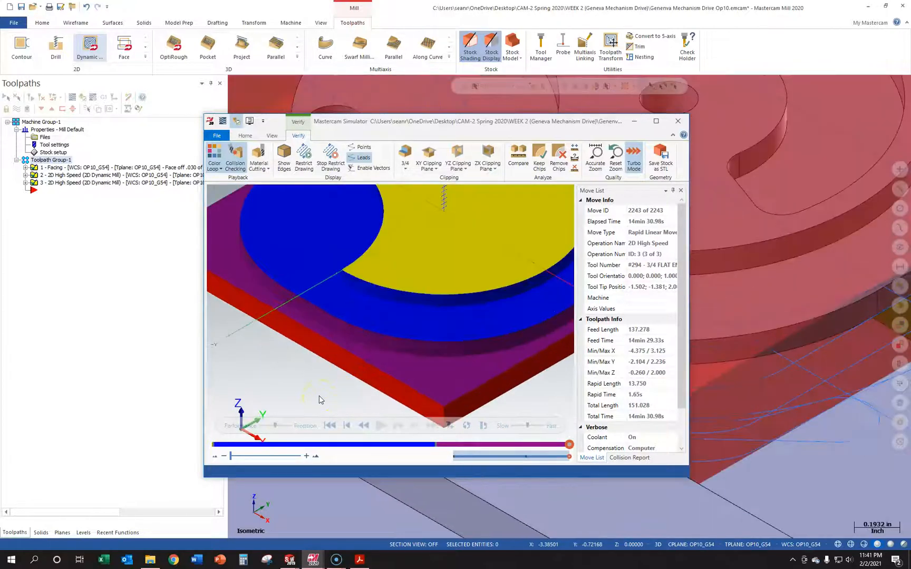
scroll(319, 399, down, 1)
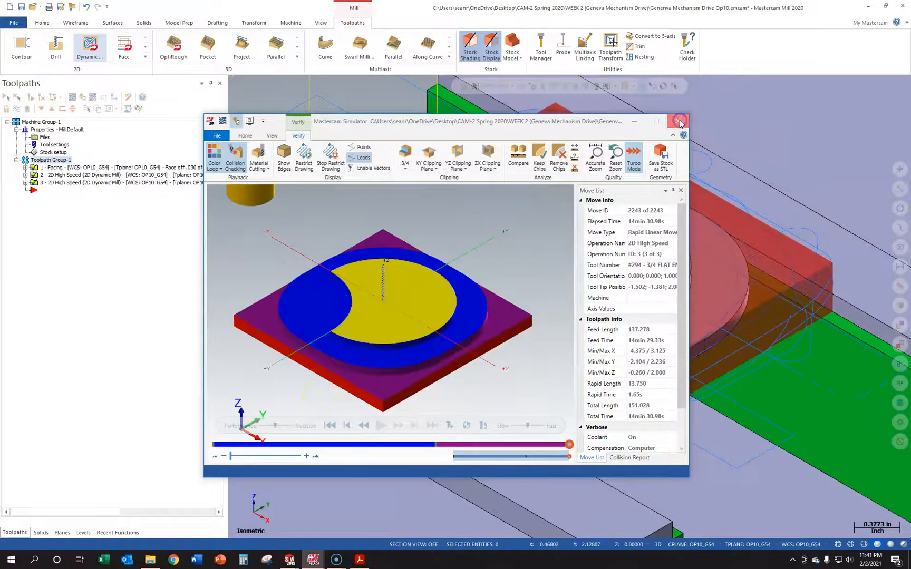
click(678, 120)
- Cancel saving under a new name and save the current Op10 file in place
scroll(447, 232, down, 5)
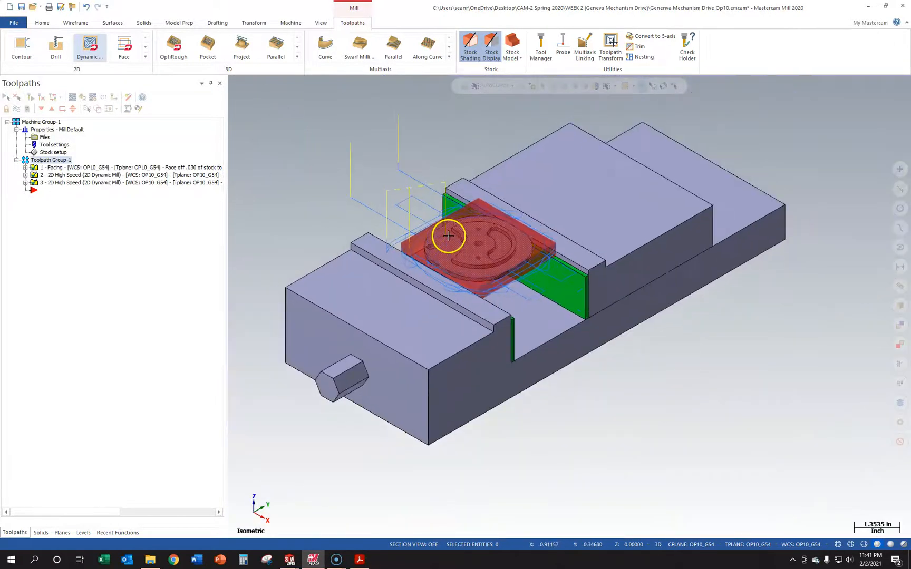
click(60, 6)
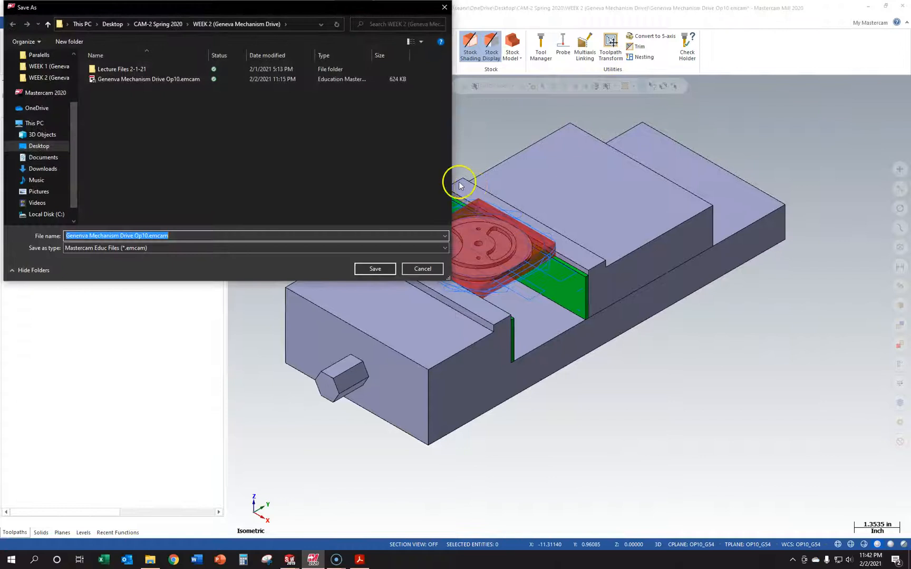
click(432, 269)
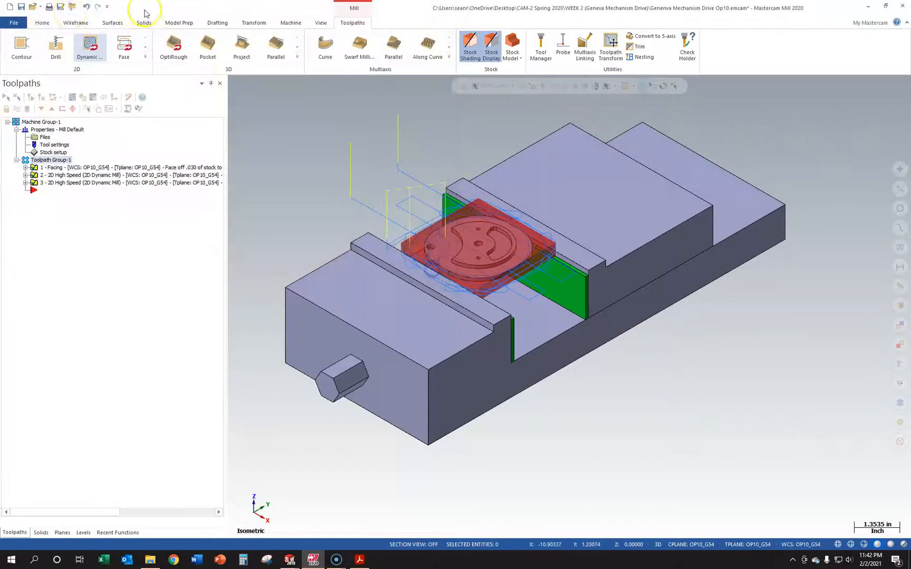
click(23, 7)
- Duplicate the outside roughing Dynamic Mill operation at the end of the toolpath group and expand the copy
scroll(492, 234, up, 5)
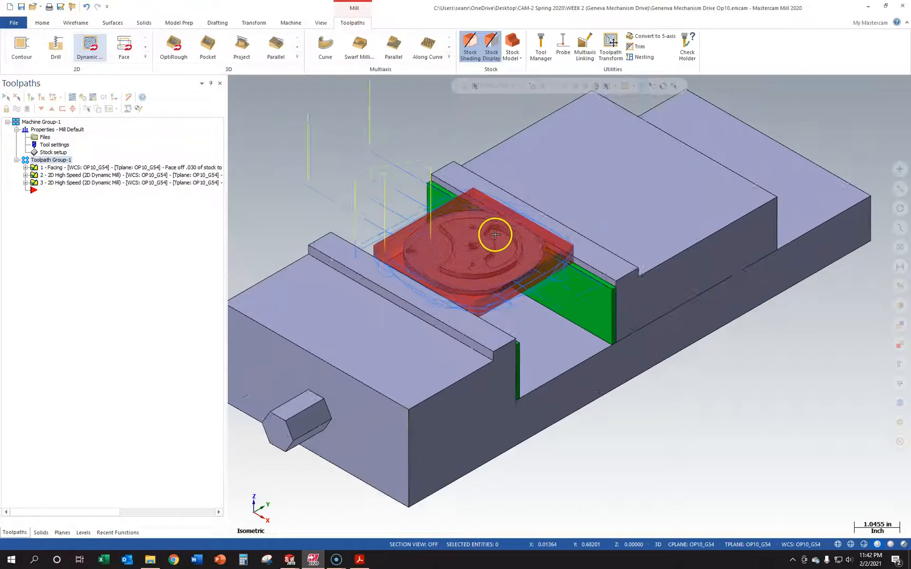
scroll(392, 231, down, 5)
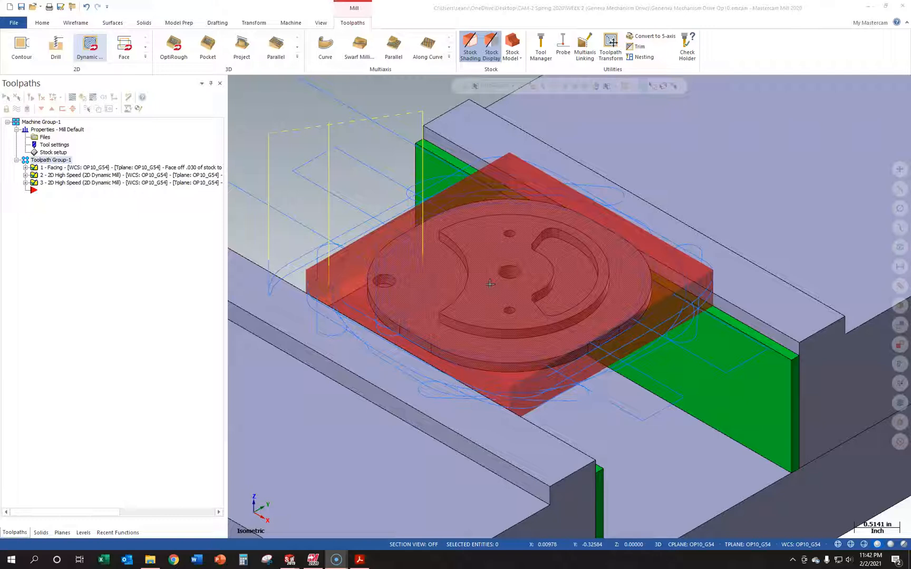
click(53, 184)
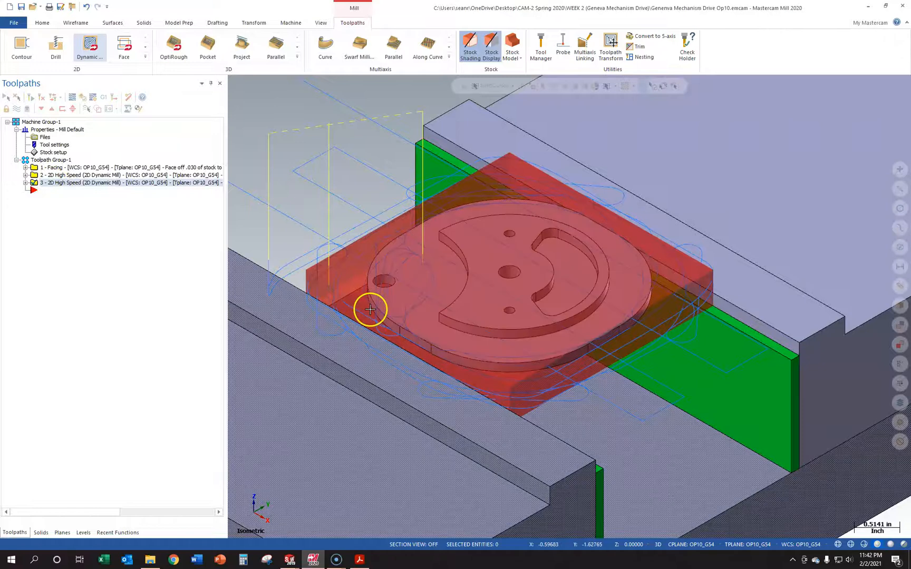
right_click(47, 184)
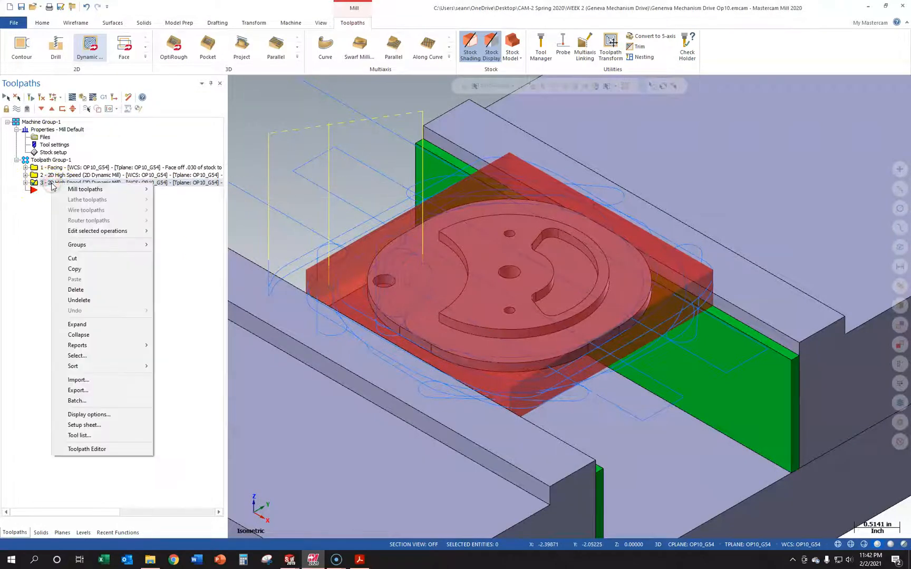
click(74, 270)
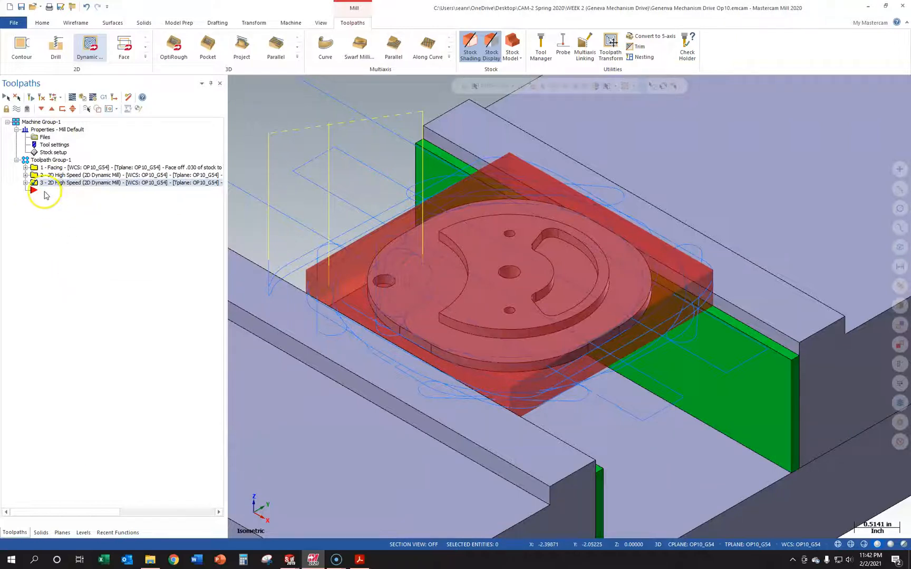
right_click(50, 195)
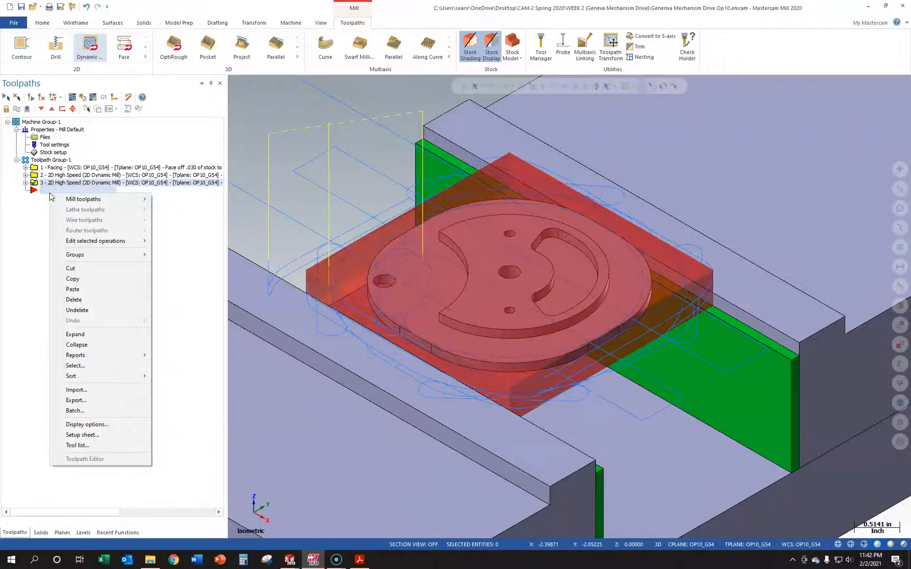
click(77, 290)
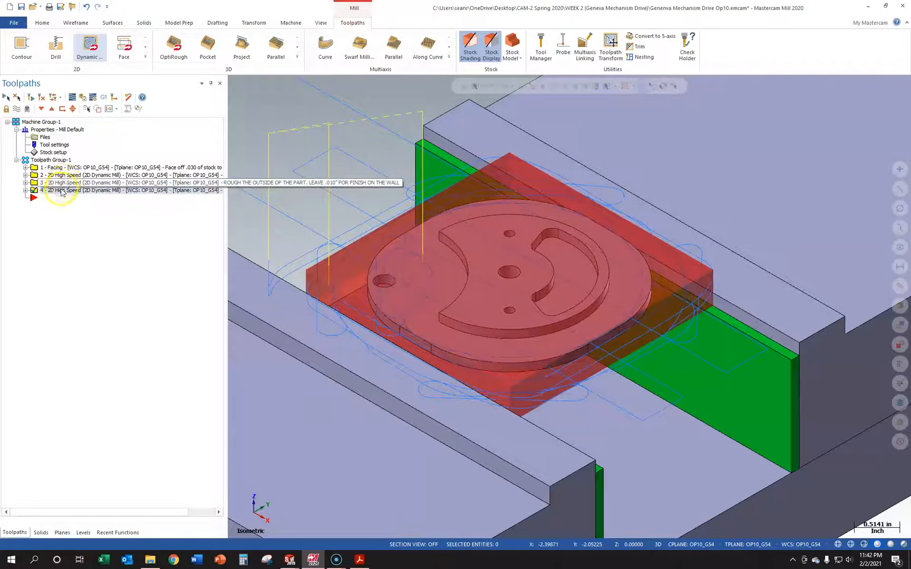
click(25, 190)
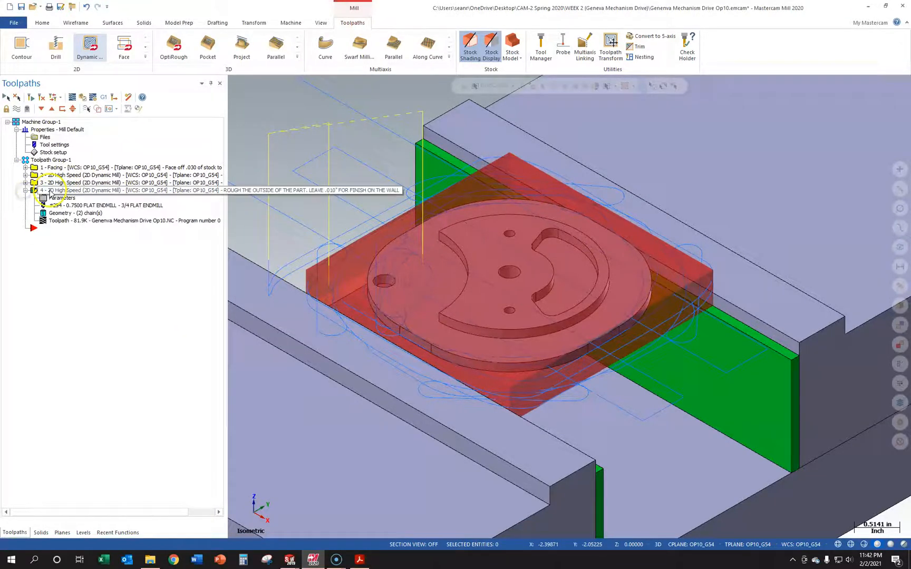
click(60, 199)
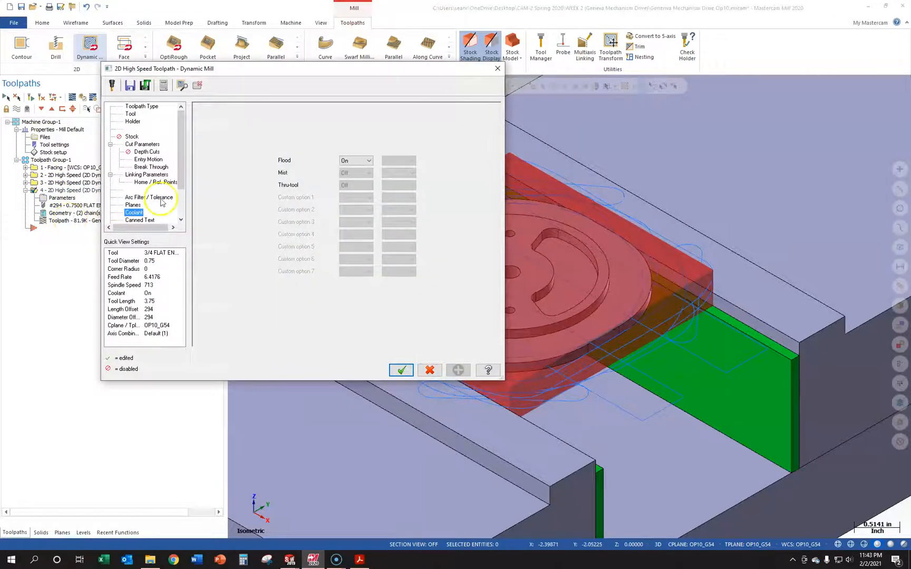
click(151, 105)
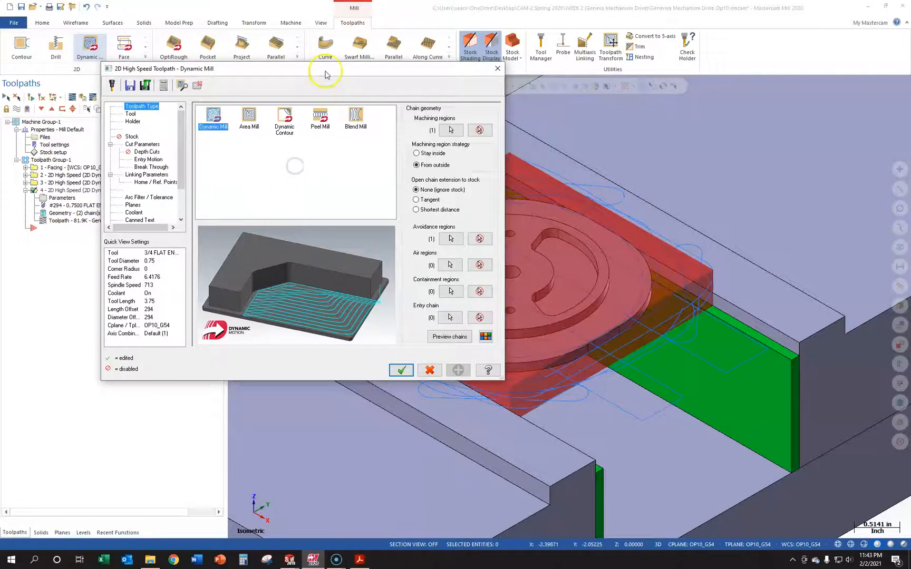
drag(327, 73, 324, 353)
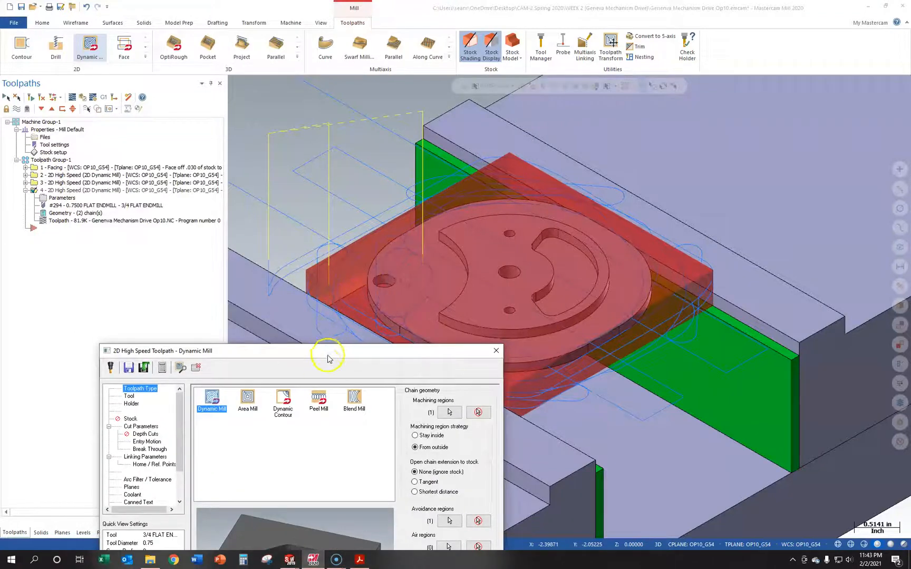
drag(328, 358, 329, 319)
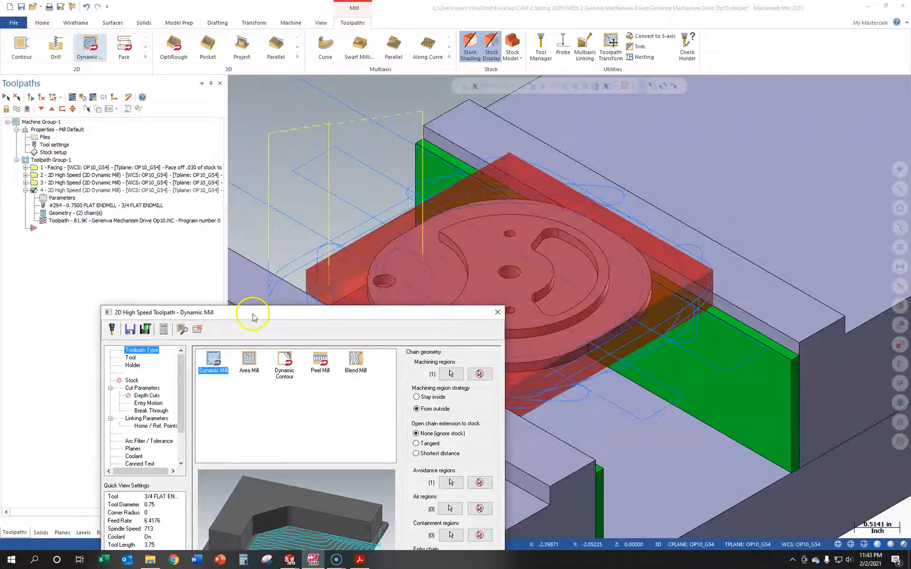
click(284, 361)
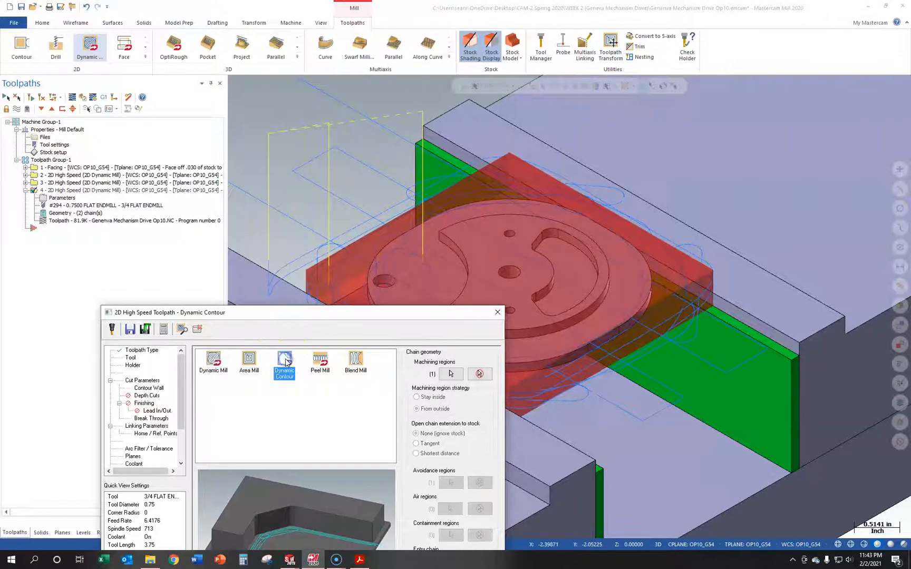
drag(305, 312, 260, 395)
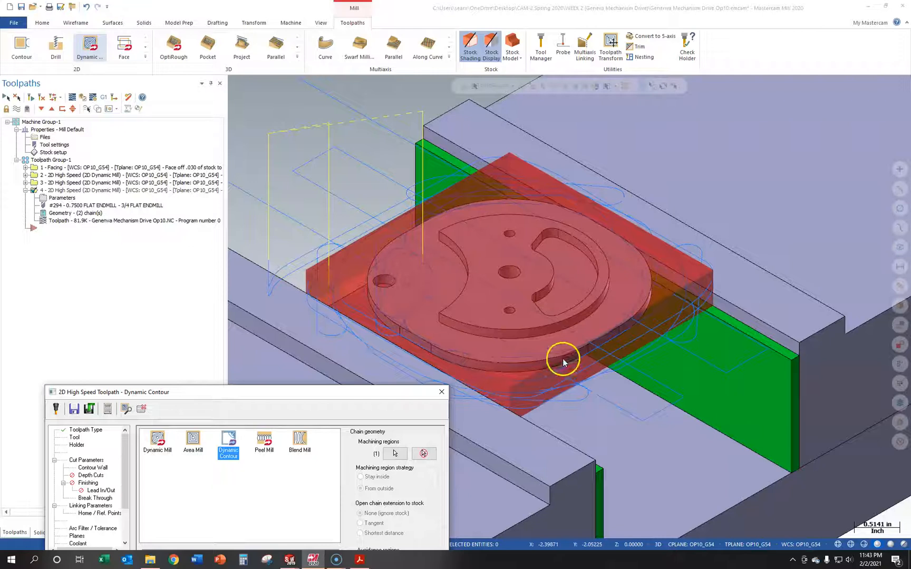
drag(306, 393, 563, 160)
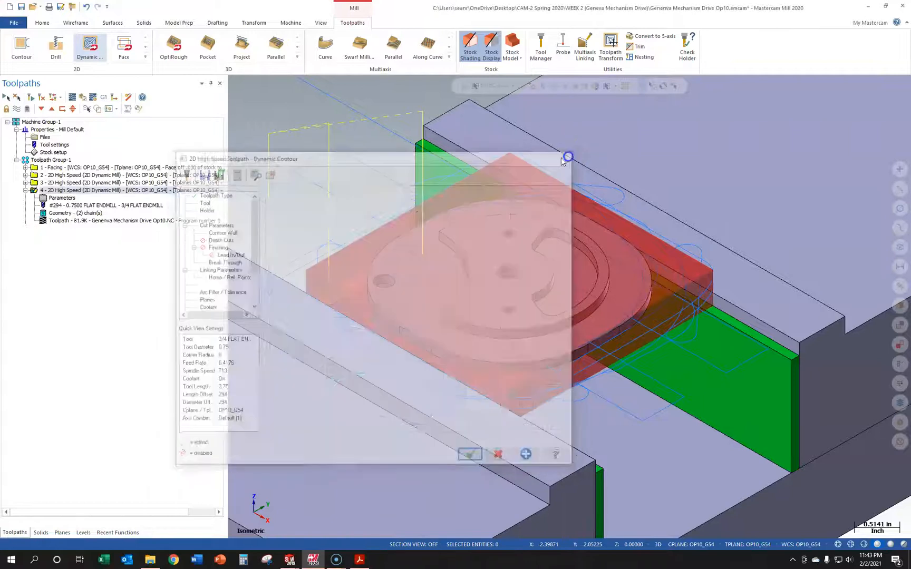
click(563, 160)
- Delete operation 4, the 2D Dynamic Mill toolpath that roughs the outside of the part
click(26, 190)
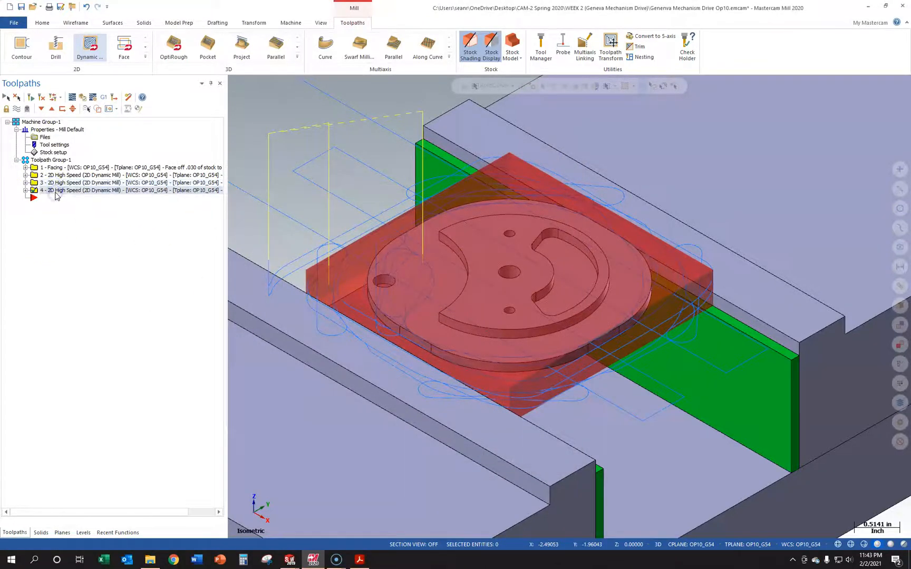
key(Delete)
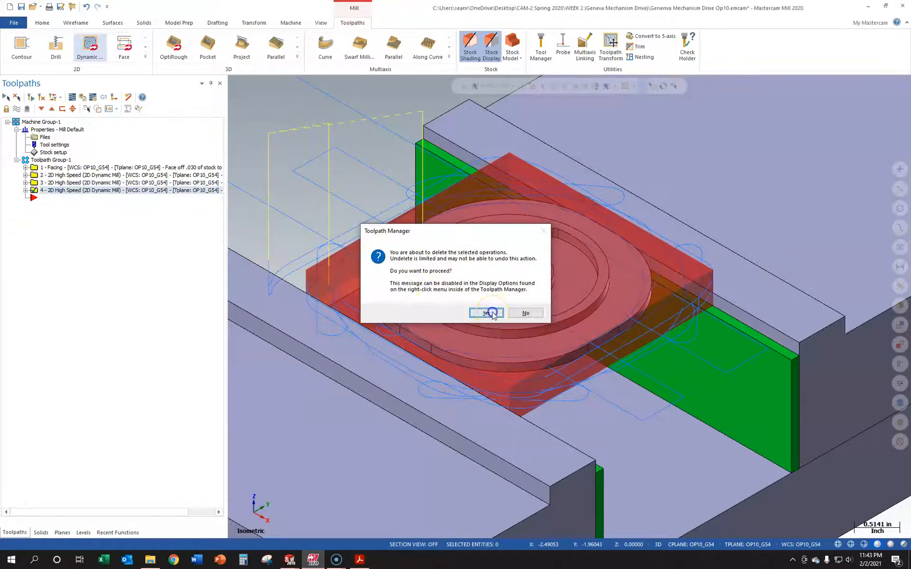
click(491, 313)
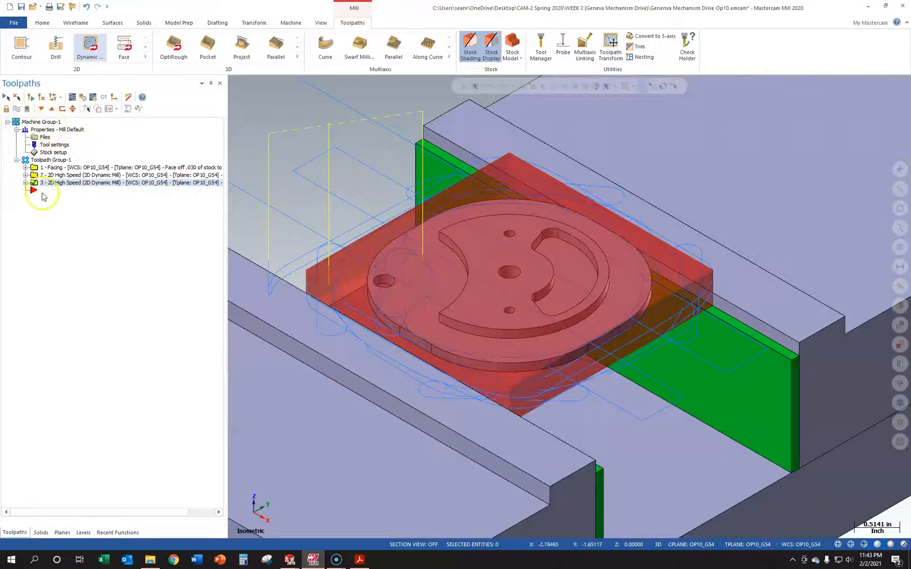
- Create a 2D Contour toolpath chained to the loop around the lower outer edge of the round part
click(23, 48)
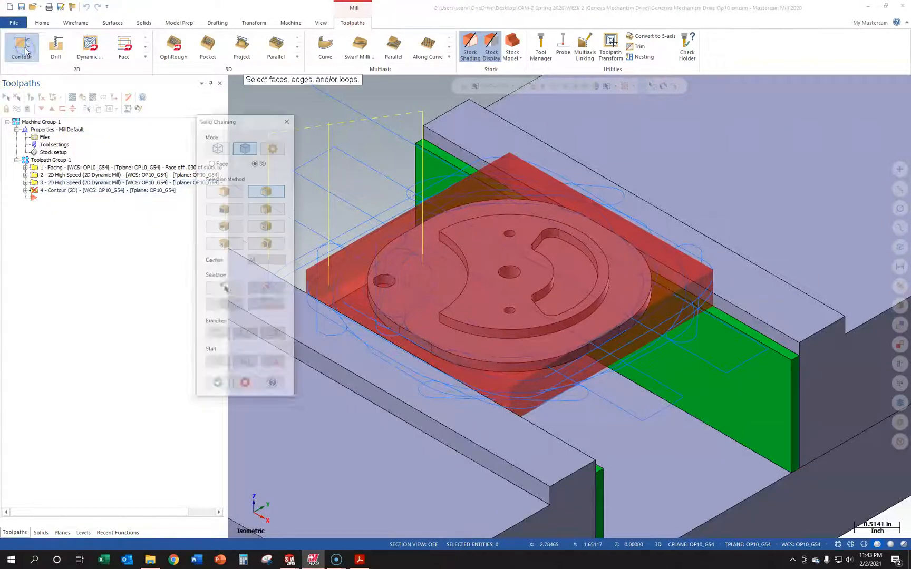
click(280, 194)
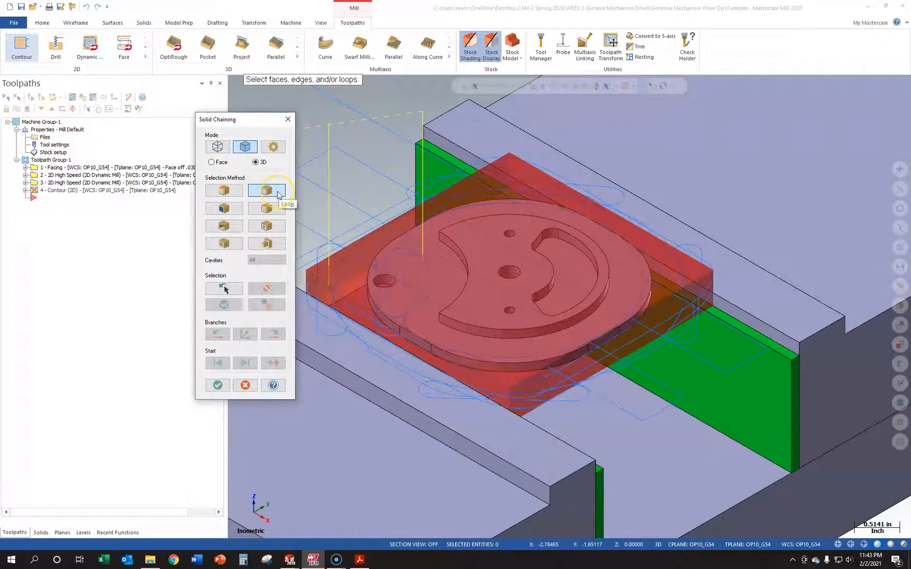
click(527, 374)
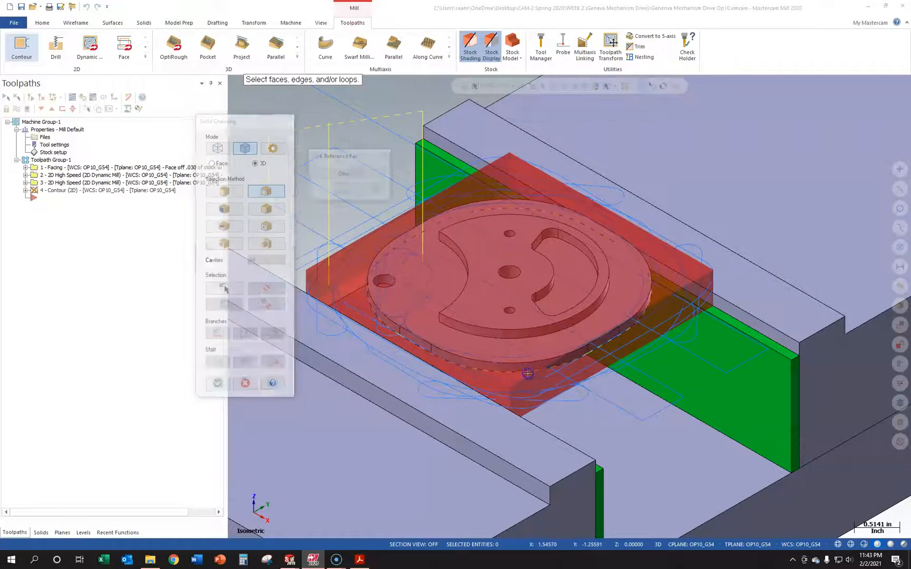
click(348, 192)
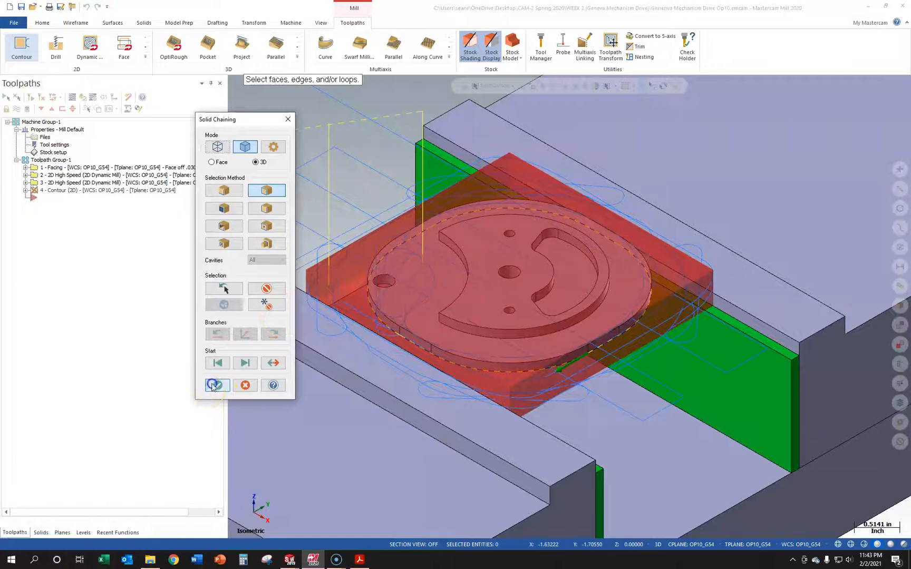
click(214, 386)
- Enter the comment FINISH THE OUTSIDE PERIMETER for the contour toolpath's tool
drag(337, 156, 218, 105)
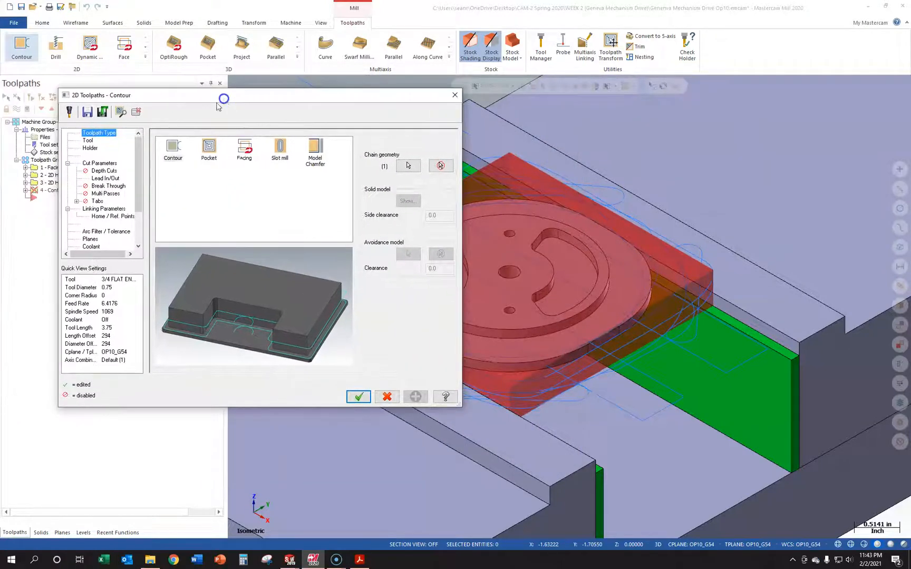
click(86, 140)
click(354, 332)
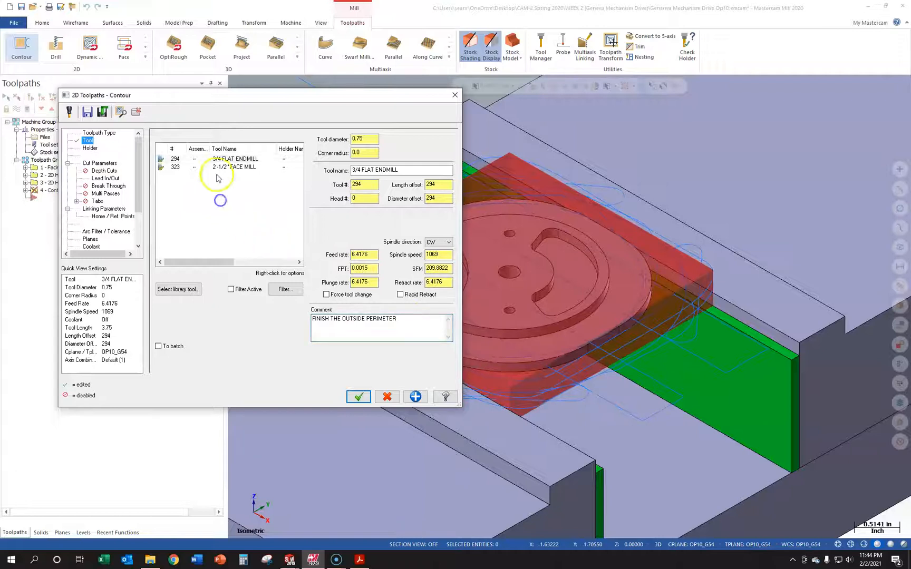
- Filter the tool library to flat endmills only and choose the 1/2 FLAT ENDMILL for the contour
click(188, 291)
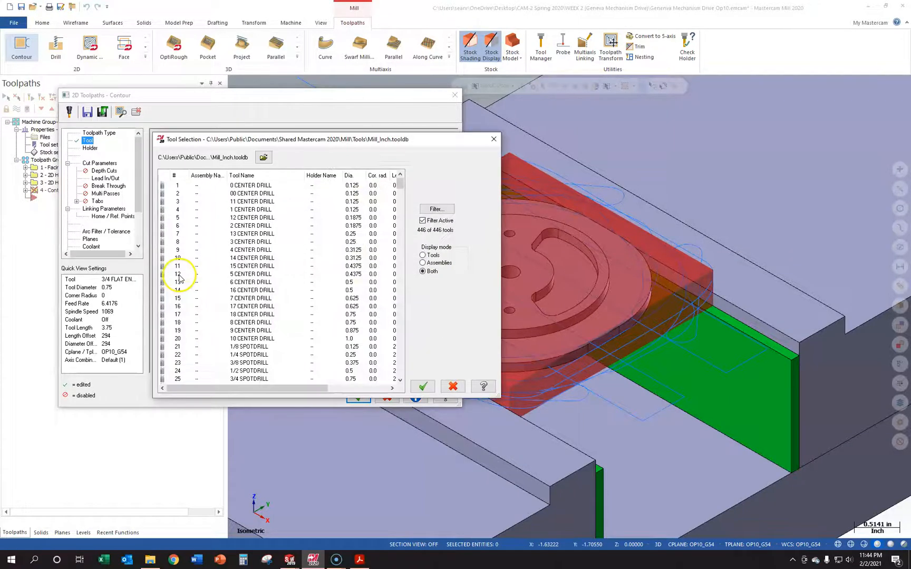
click(430, 221)
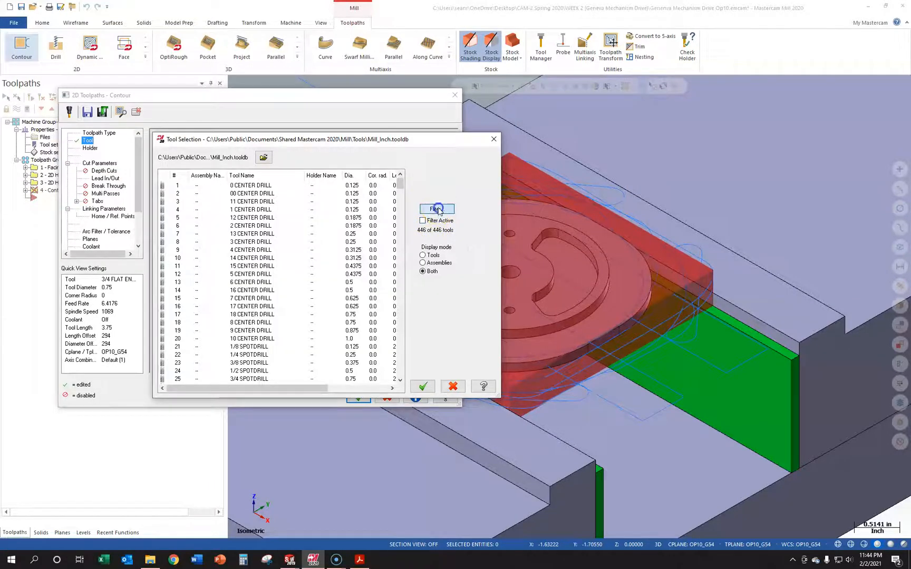
click(436, 209)
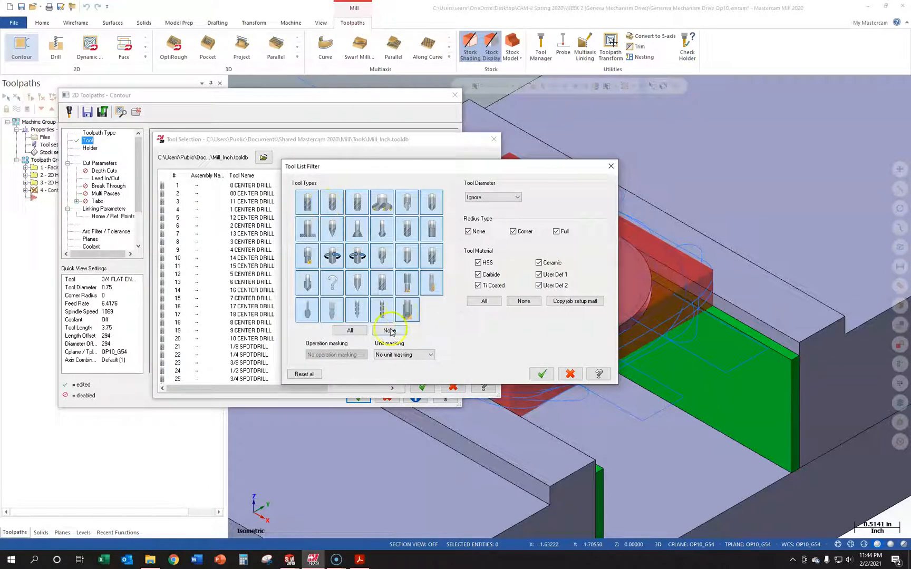
click(390, 331)
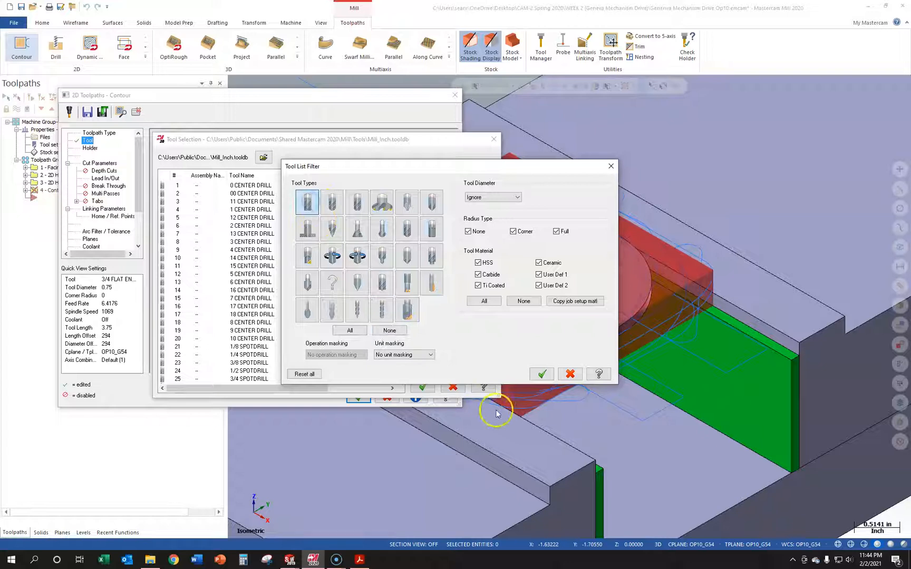
click(542, 373)
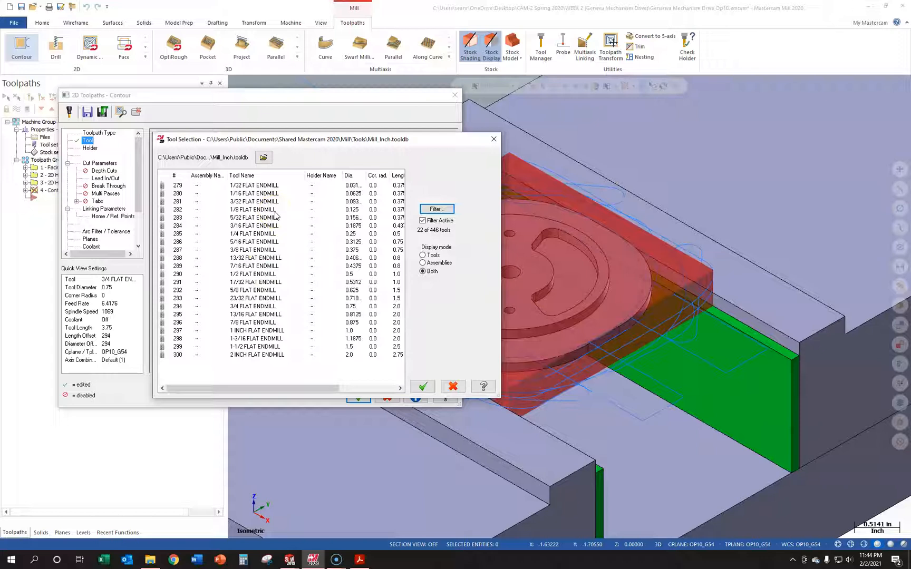
click(241, 274)
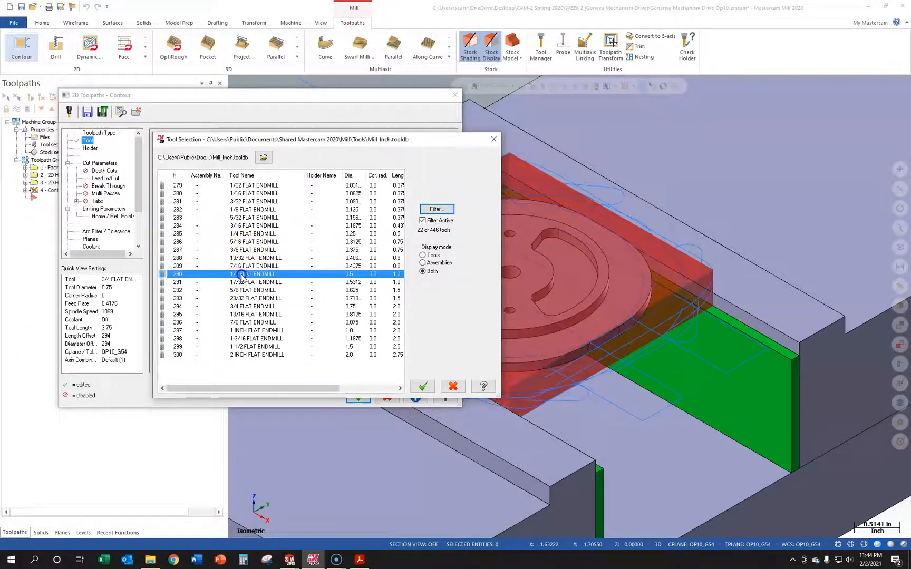
click(427, 390)
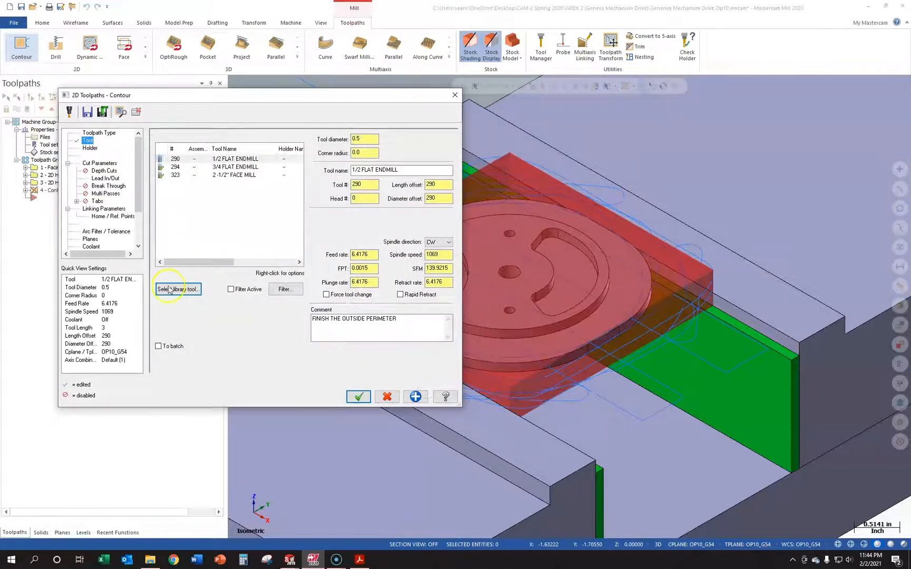
- Re-initialize the feeds and speeds for the 1/2 FLAT ENDMILL
click(224, 158)
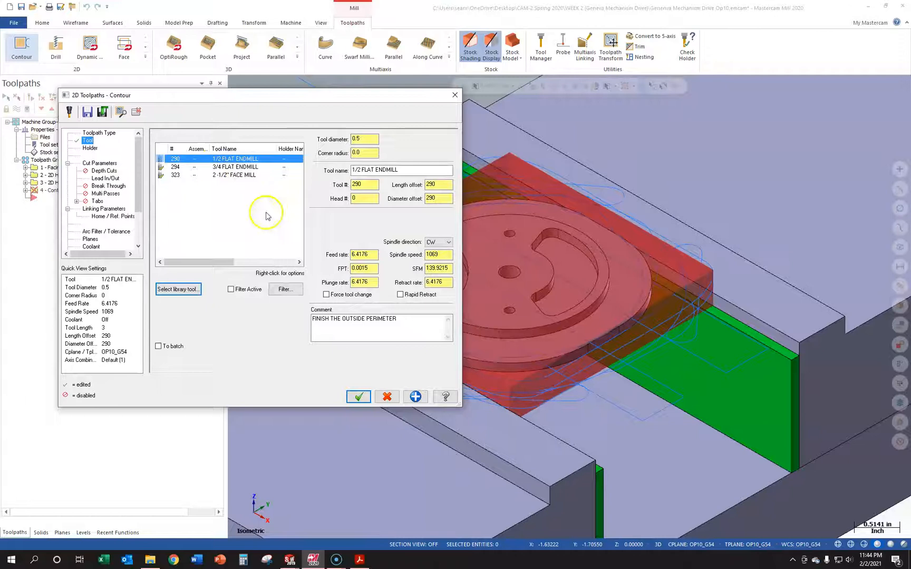
right_click(255, 161)
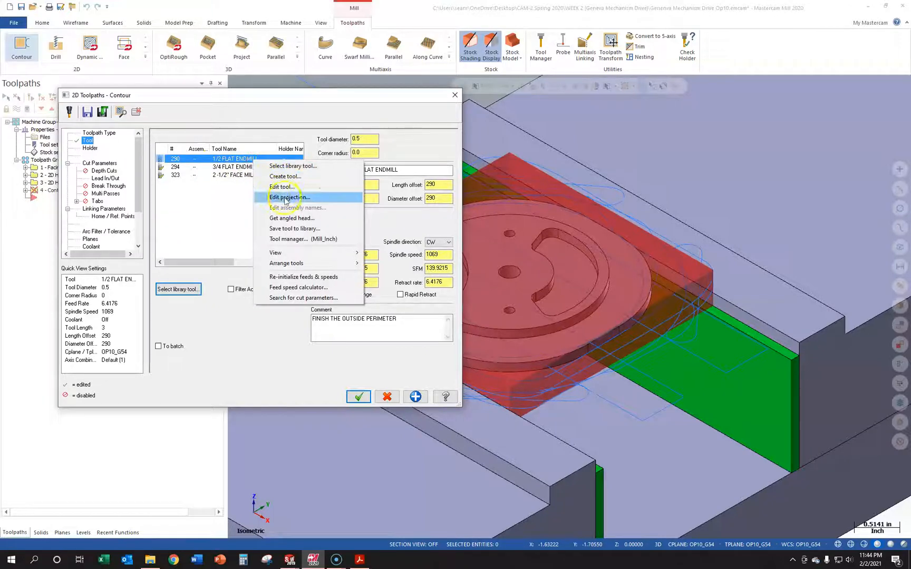
click(303, 277)
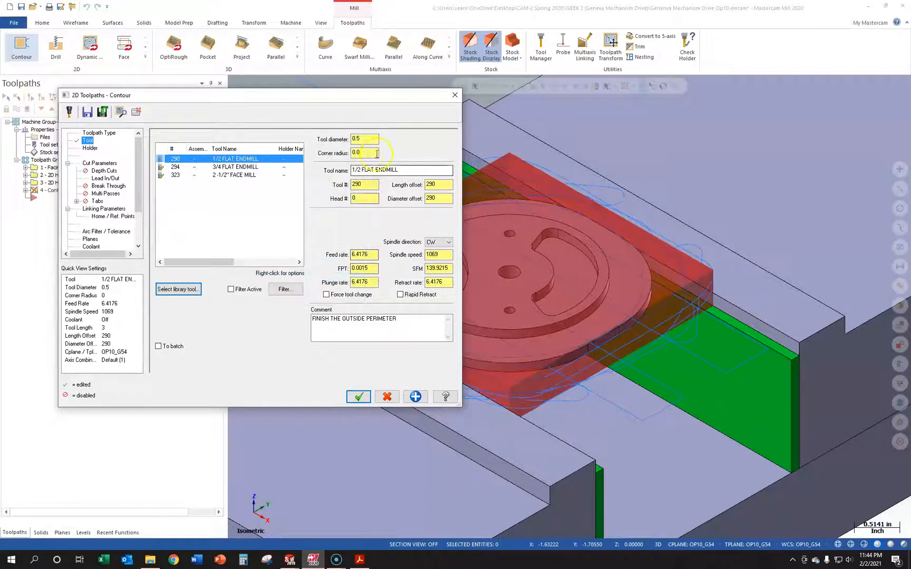
- Review the contour's compensation type options, depth cuts, lead in/out and break through settings
click(100, 163)
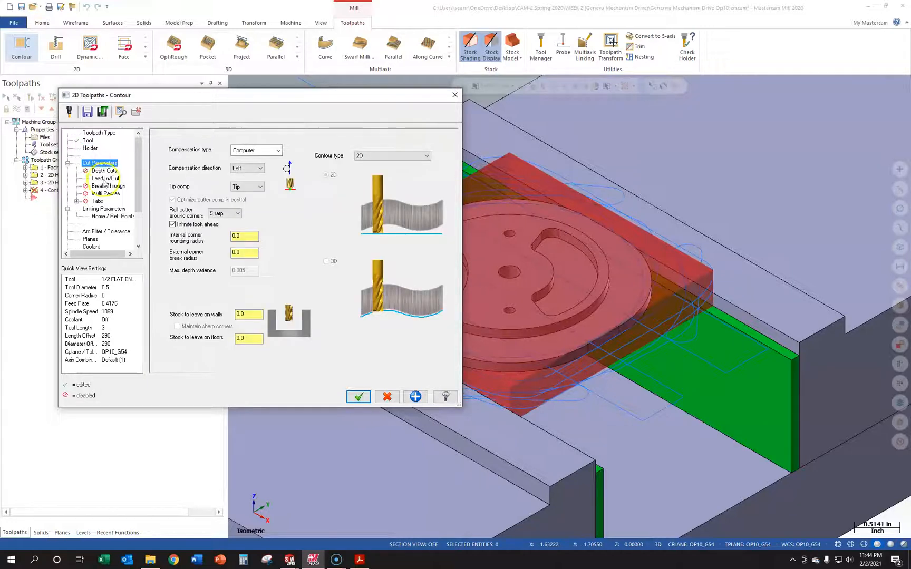
click(268, 151)
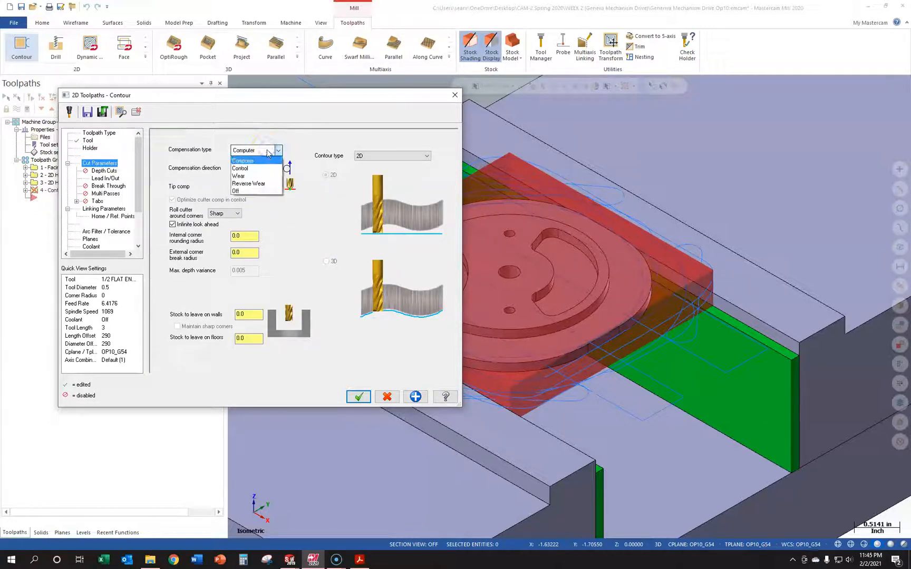
click(268, 151)
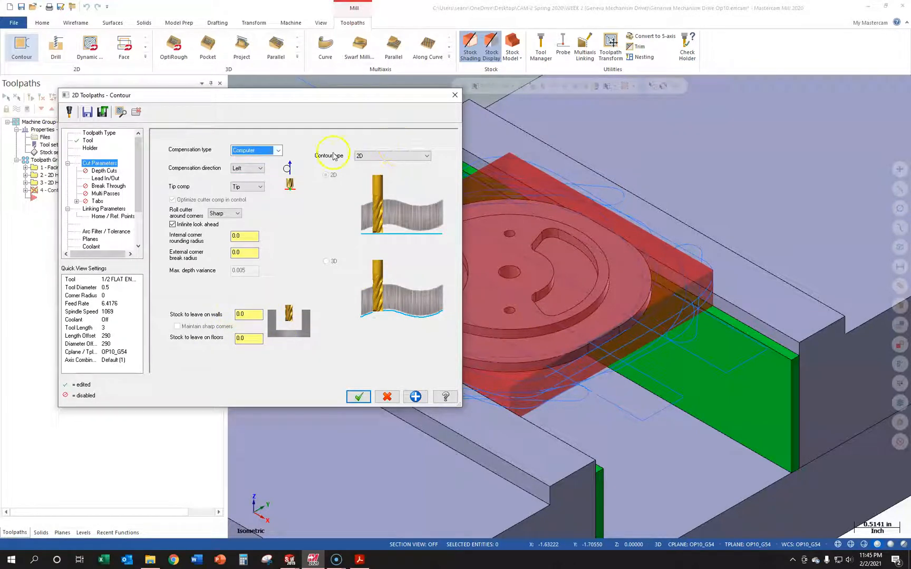
click(100, 170)
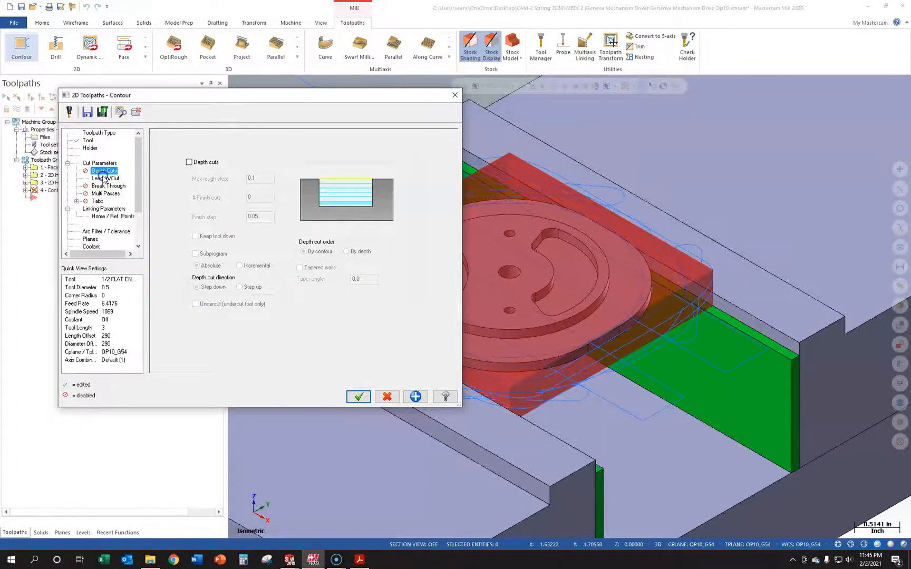
click(104, 179)
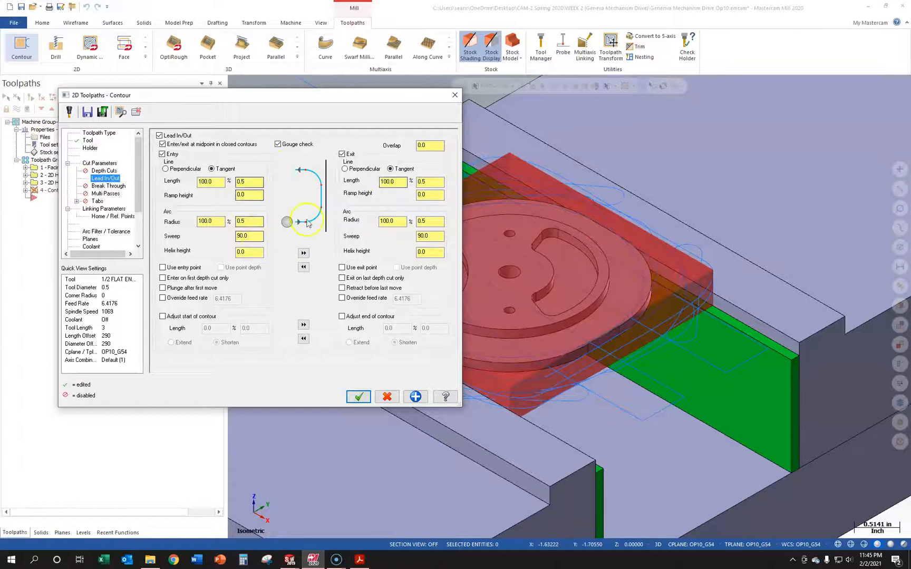
click(108, 186)
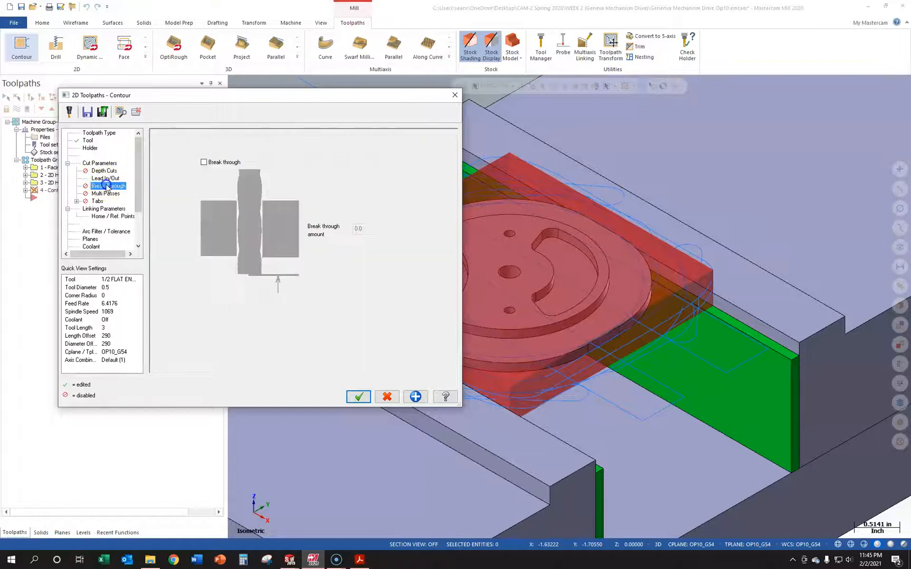
- Enable a clearance of 2.0 for the contour and set absolute values of 0.25 retract, 0.25 feed plane and 0.0 top of stock
click(107, 209)
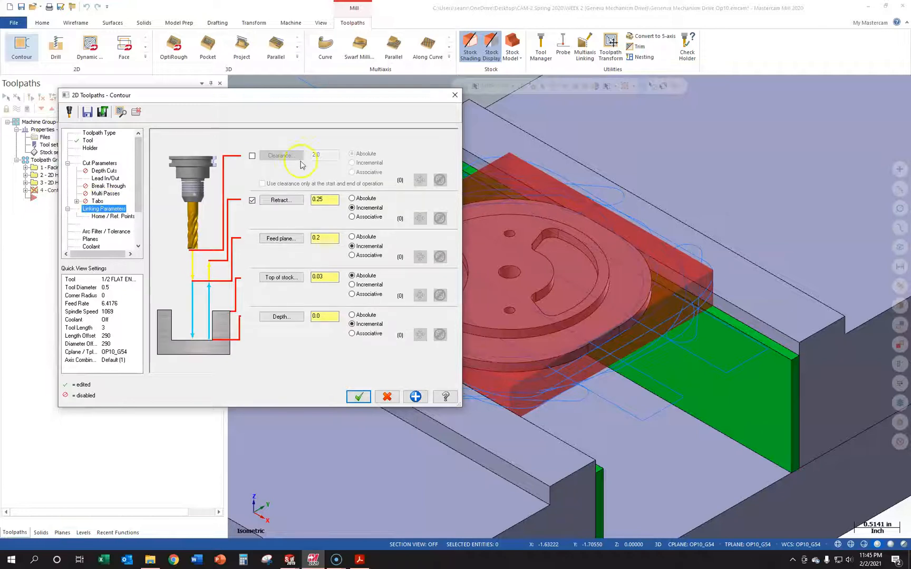
click(254, 156)
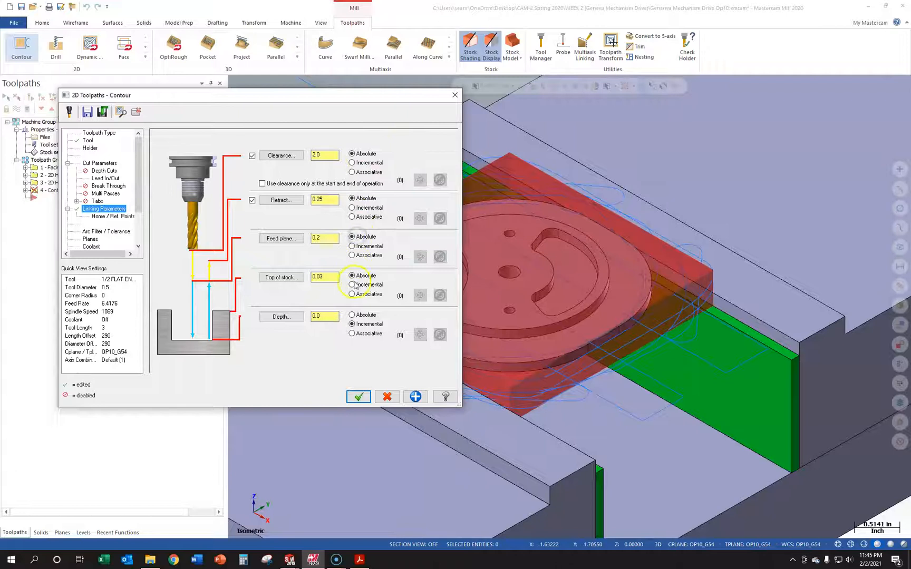
click(326, 235)
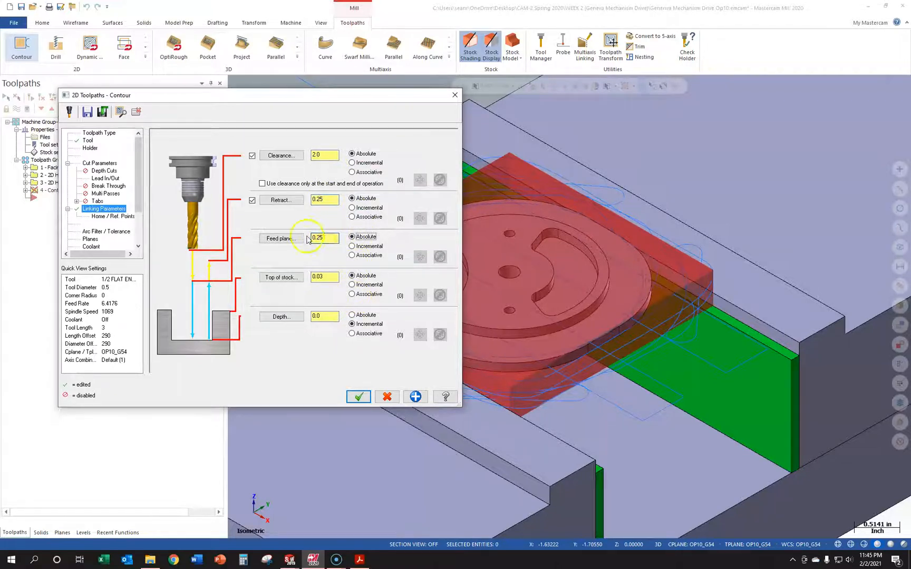
click(336, 277)
key(Tab)
- Set the contour's depth to absolute -0.25 by picking a point on the lower edge of the part's outside wall
click(354, 316)
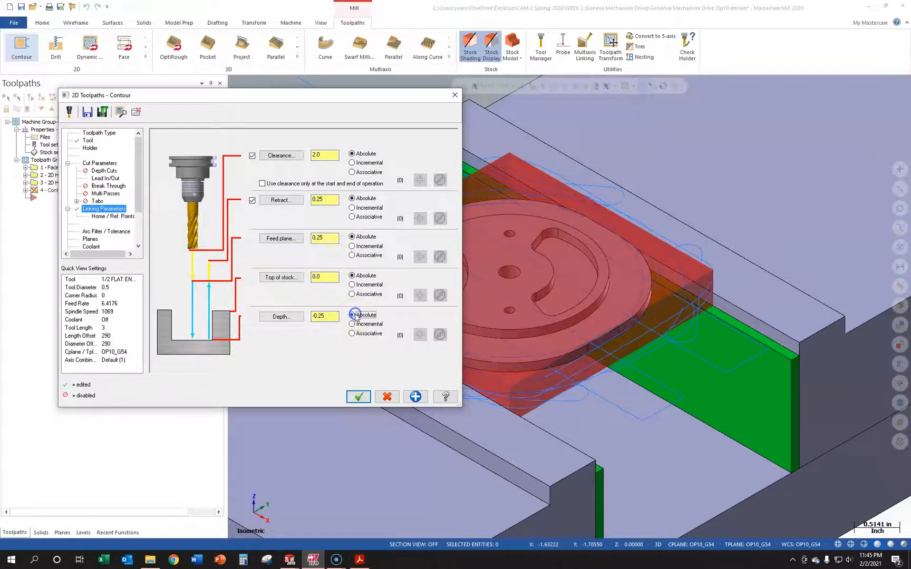
click(280, 316)
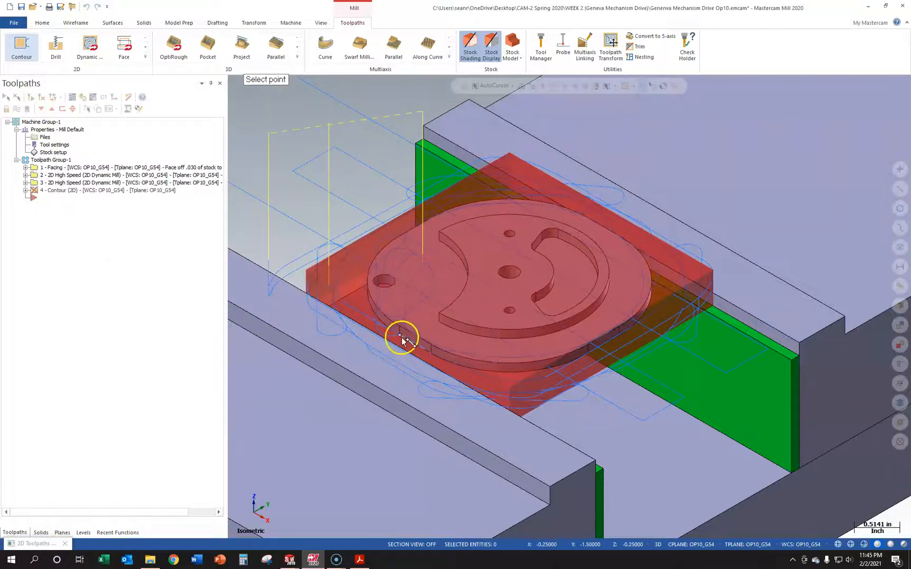
click(403, 341)
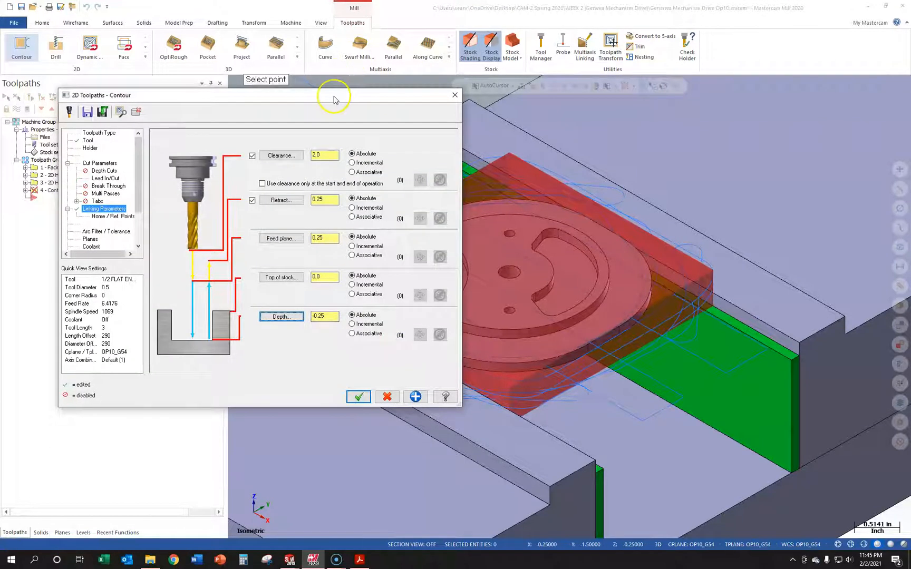
- Turn flood coolant on for the contour and accept the toolpath parameters
click(91, 239)
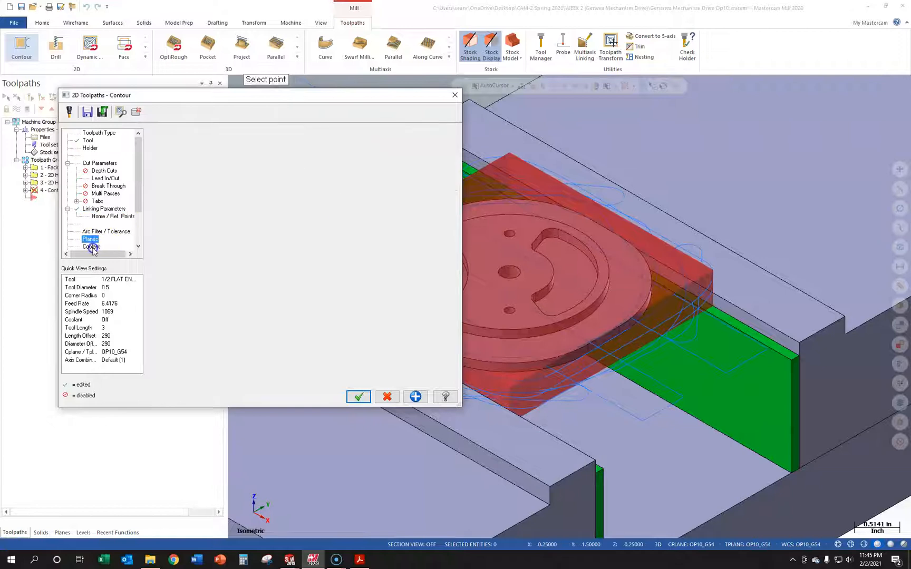
click(305, 188)
click(309, 197)
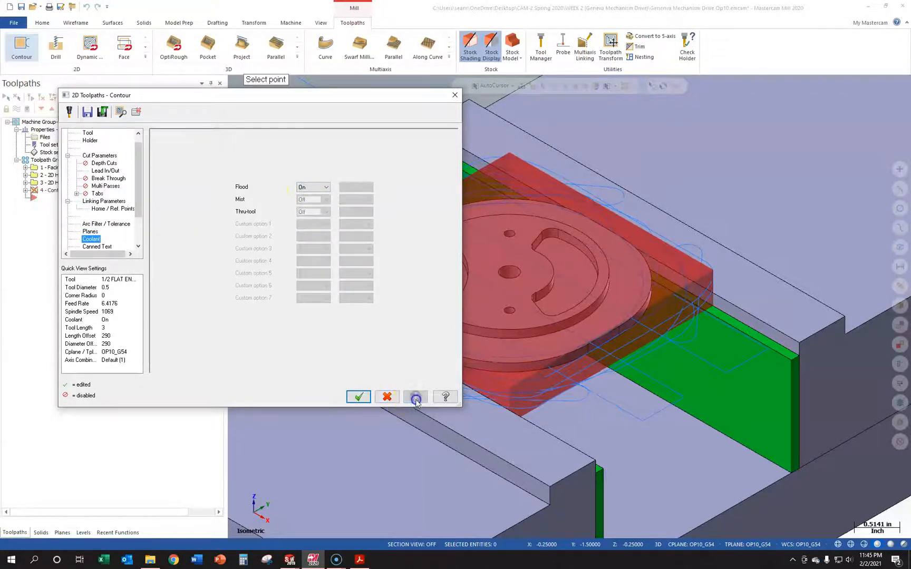
click(358, 396)
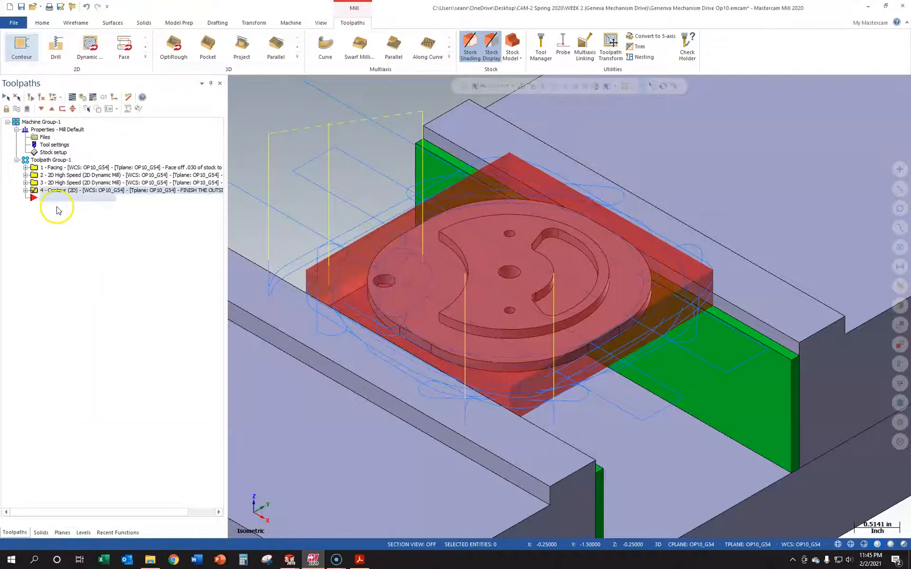
- Backplot the contour toolpath and inspect the cutter's depth against the part and vise jaw from the right side view
click(73, 97)
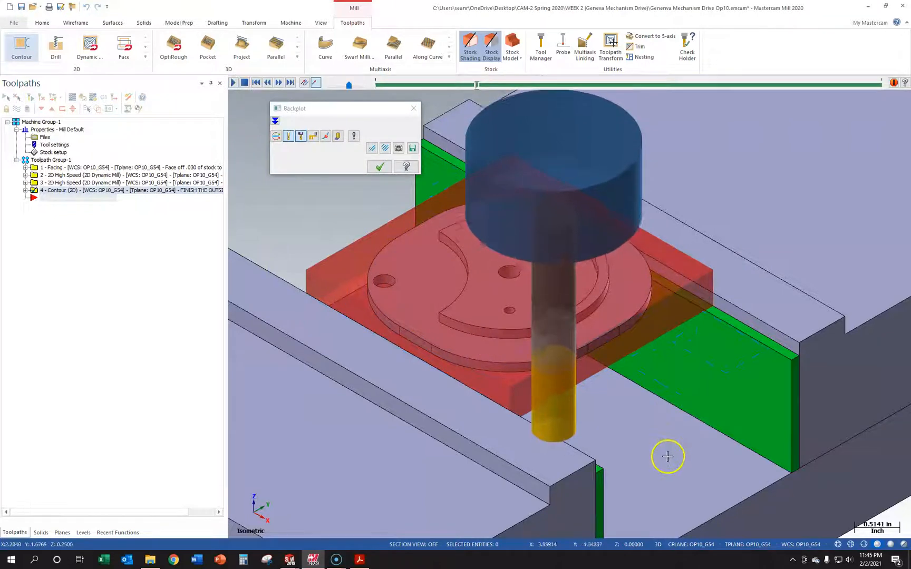
scroll(667, 456, up, 2)
right_click(604, 413)
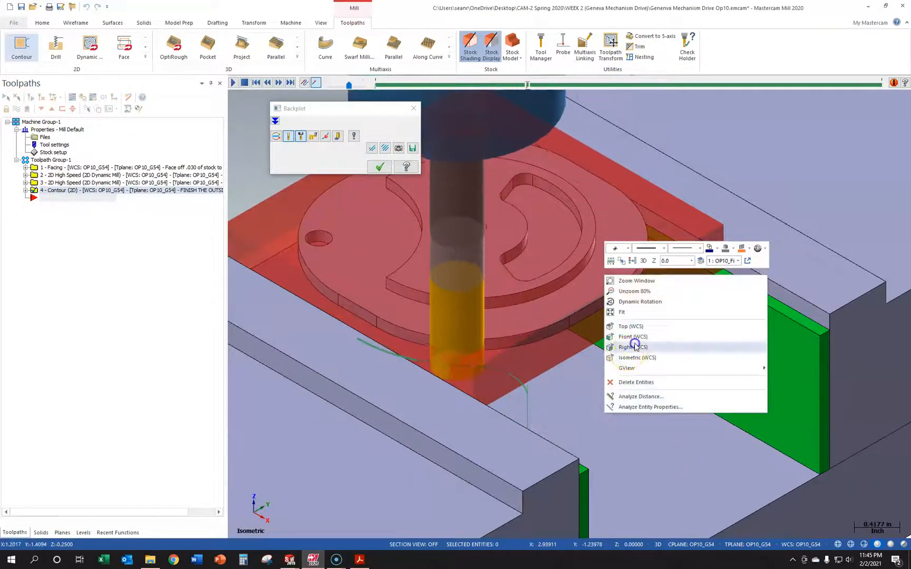
click(634, 346)
scroll(422, 271, up, 5)
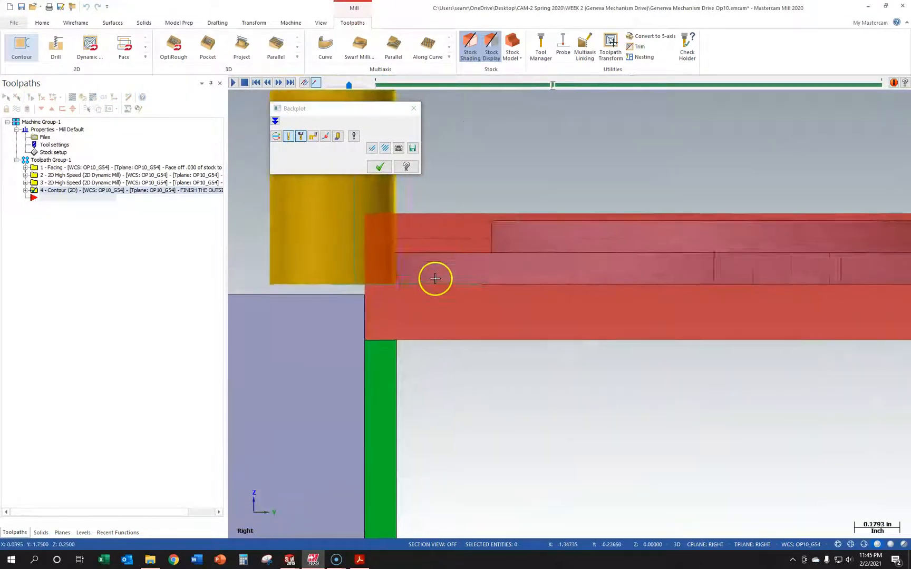
scroll(401, 289, down, 3)
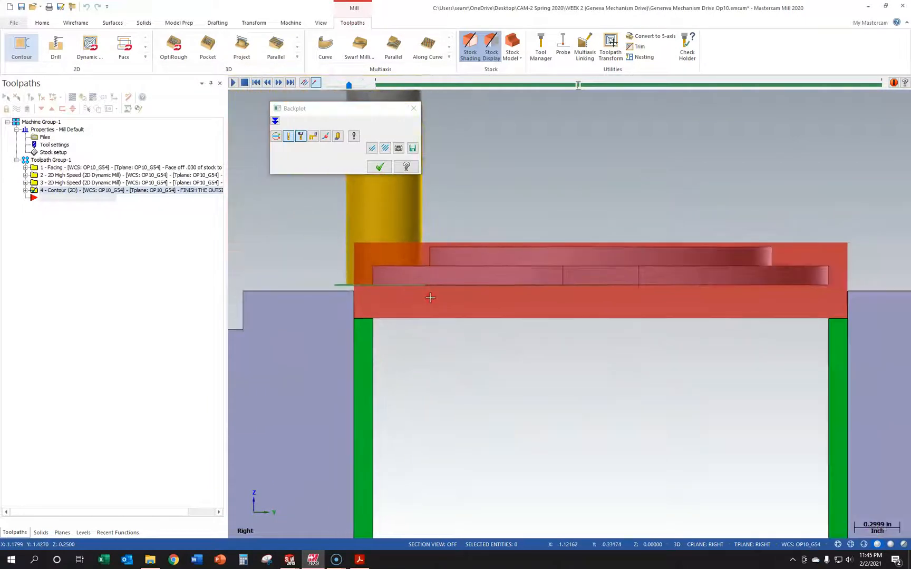
- Follow the contour backplot around the part in the isometric view, and close the backplot
right_click(430, 298)
click(464, 377)
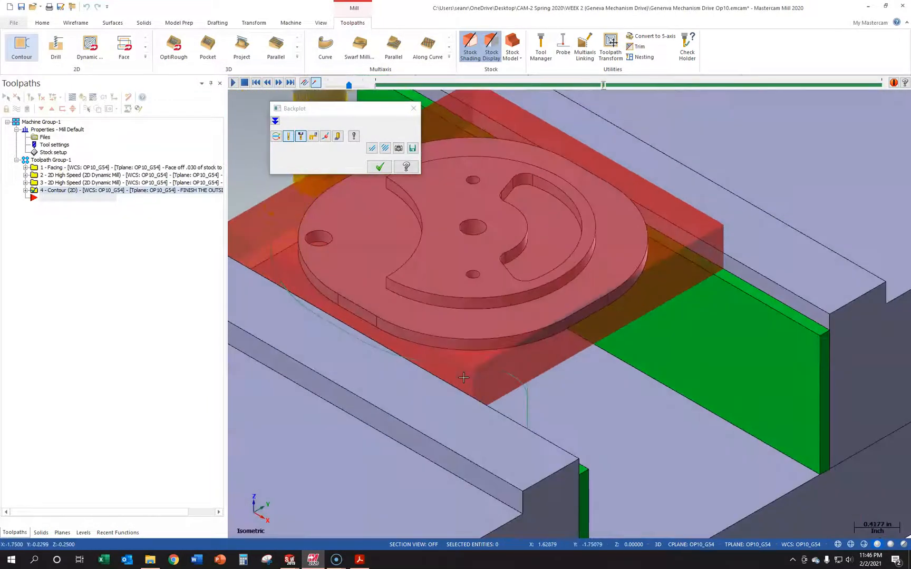
scroll(434, 295, down, 4)
scroll(406, 223, up, 4)
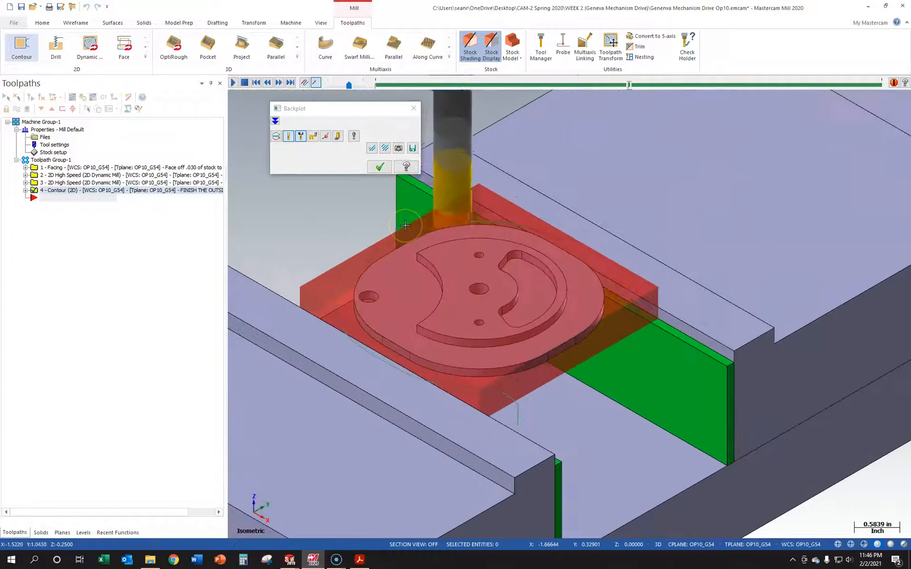
scroll(405, 226, up, 1)
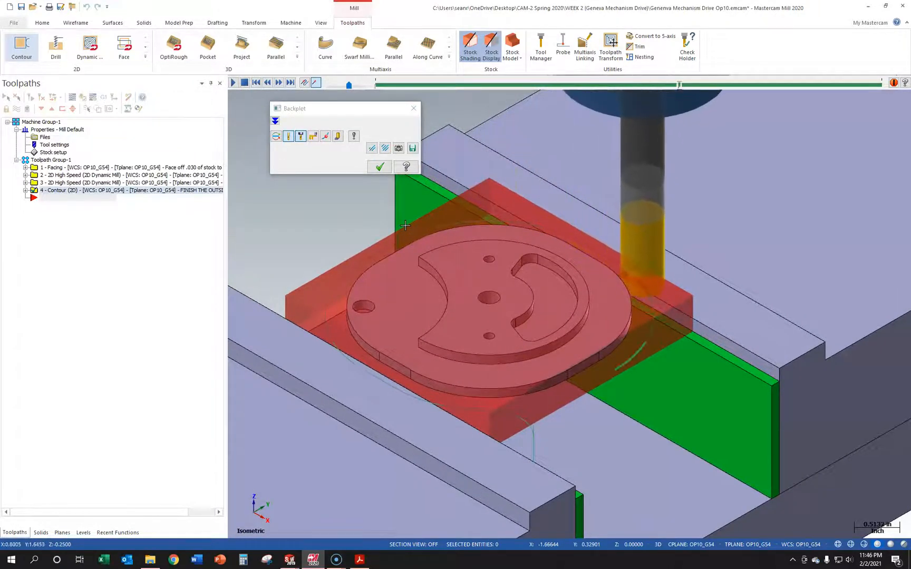
scroll(449, 319, up, 1)
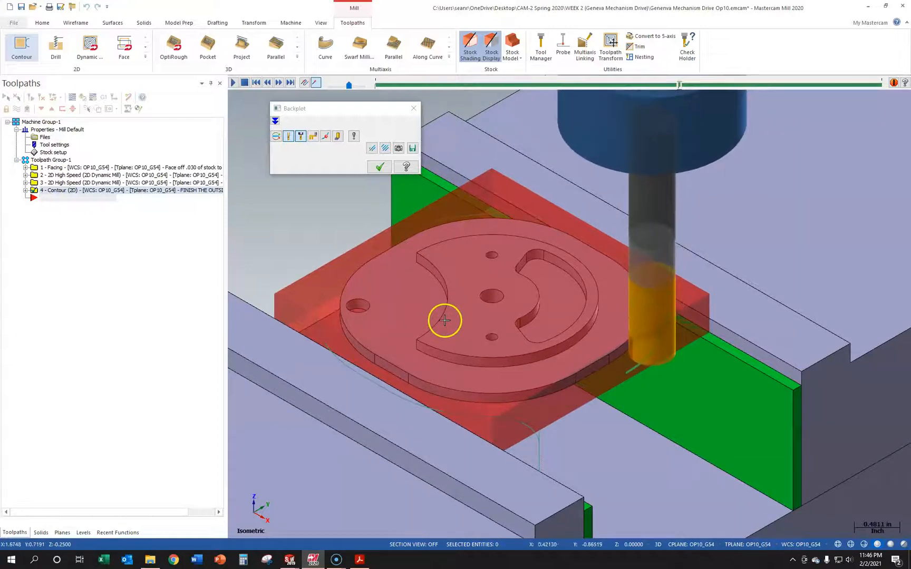
click(413, 108)
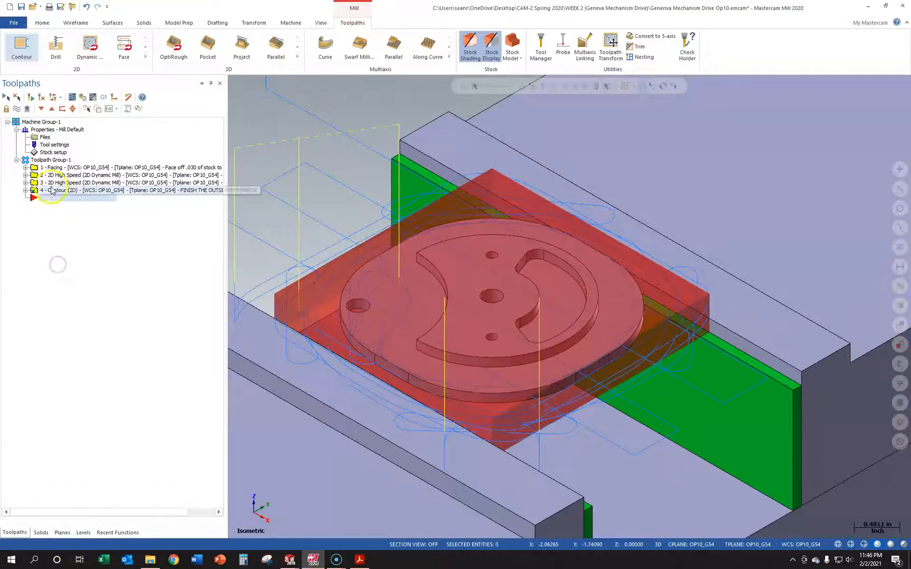
- Copy the first 2D High Speed Dynamic Mill operation and paste the duplicate after the contour operation
click(64, 175)
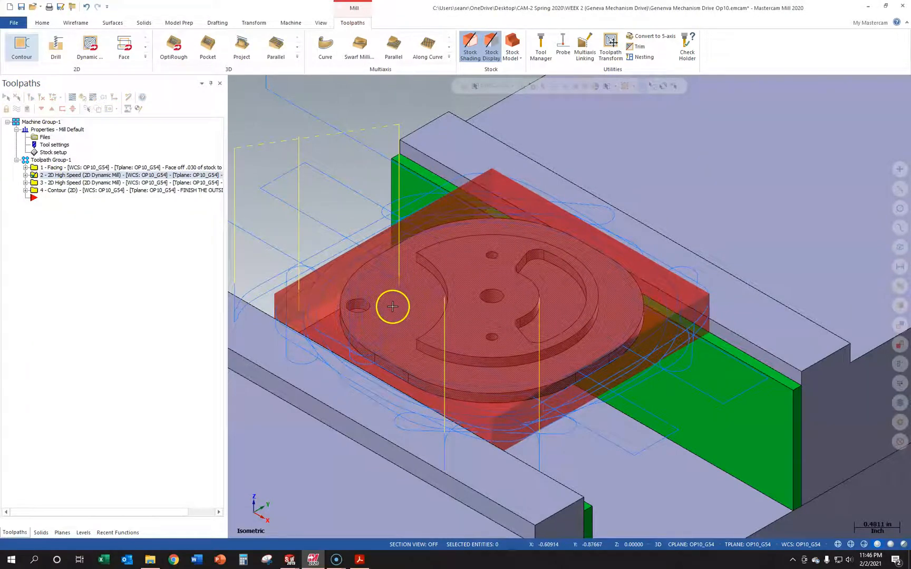
right_click(74, 176)
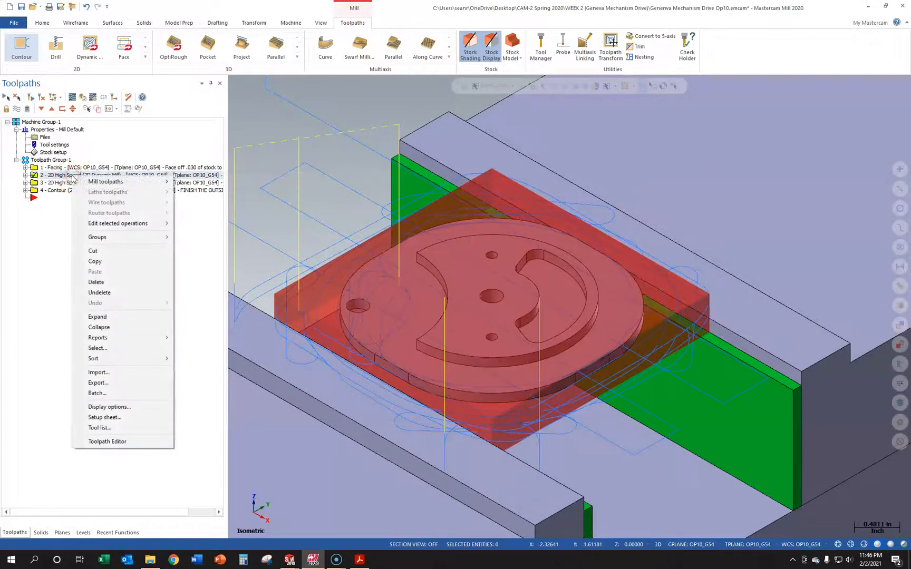
click(94, 262)
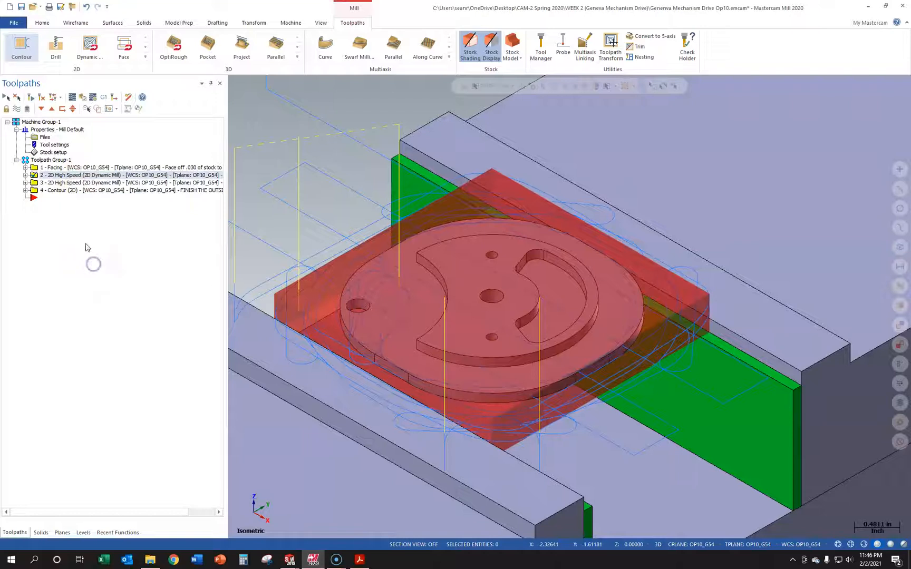
right_click(48, 193)
right_click(42, 238)
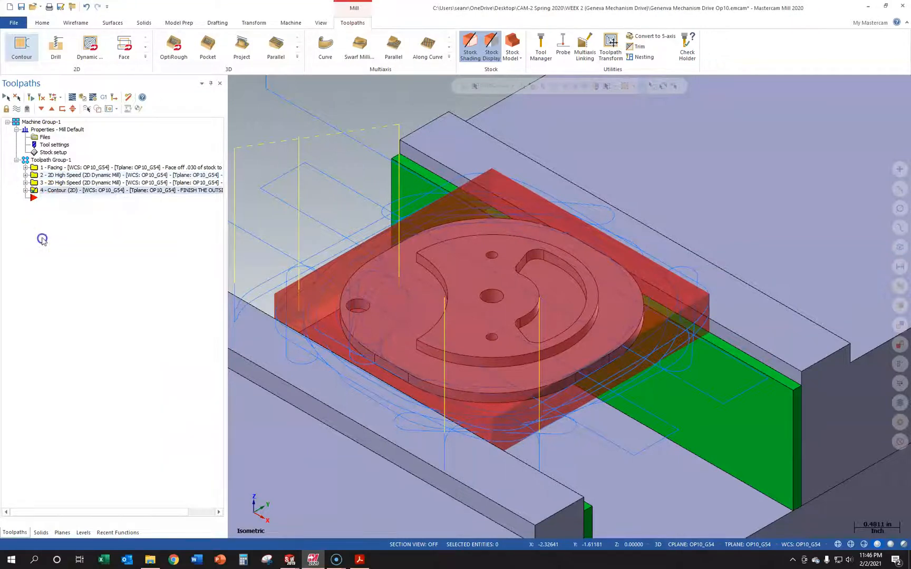
right_click(48, 197)
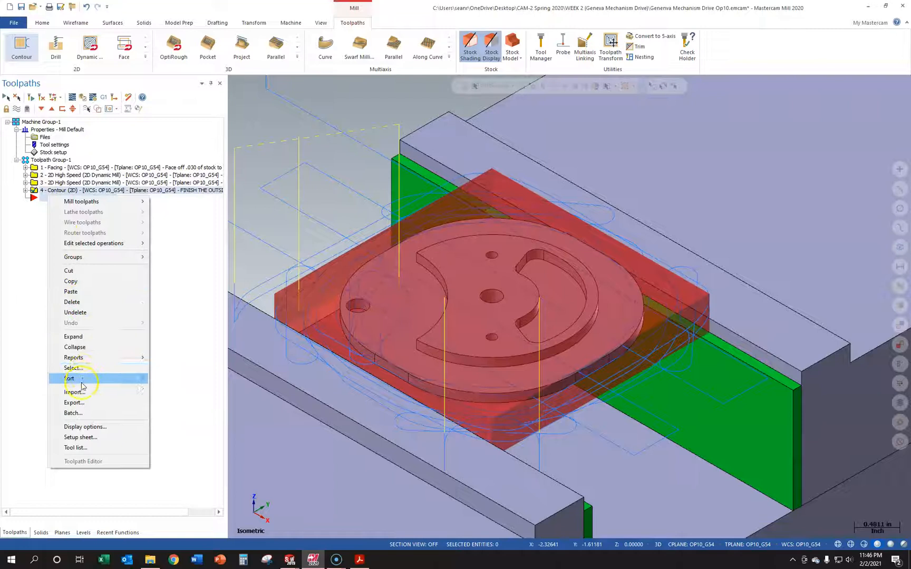
click(87, 292)
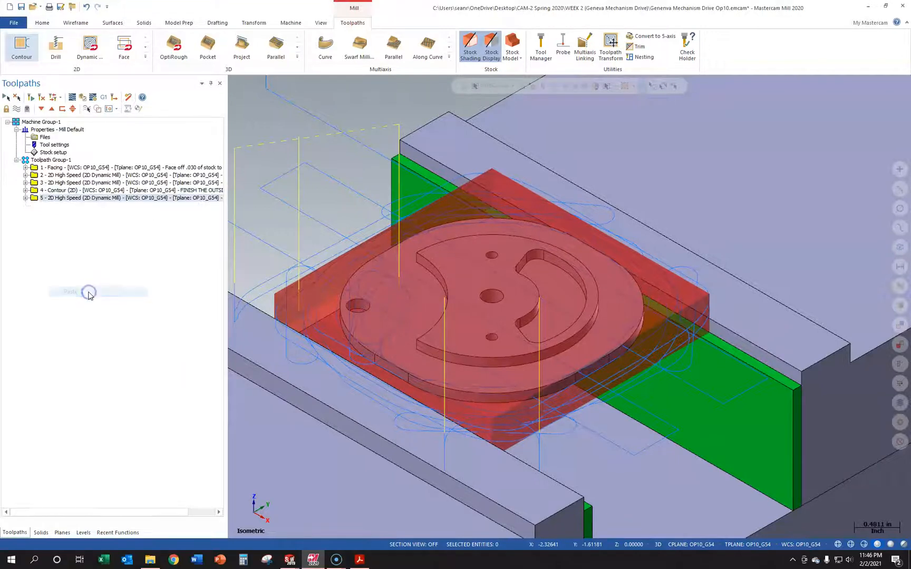
- Open the parameters of the pasted Dynamic Mill operation and change its tool to the 1/2 FLAT ENDMILL
click(26, 198)
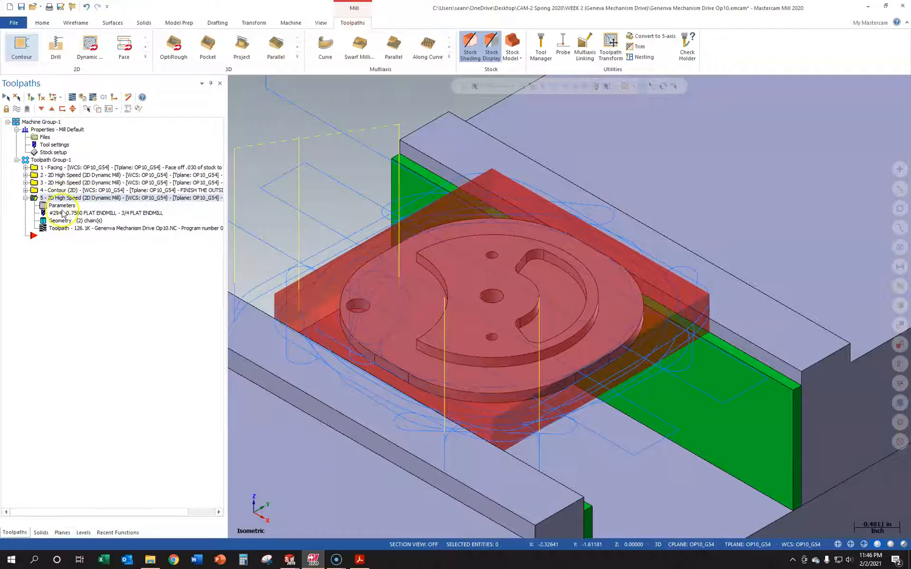
click(63, 206)
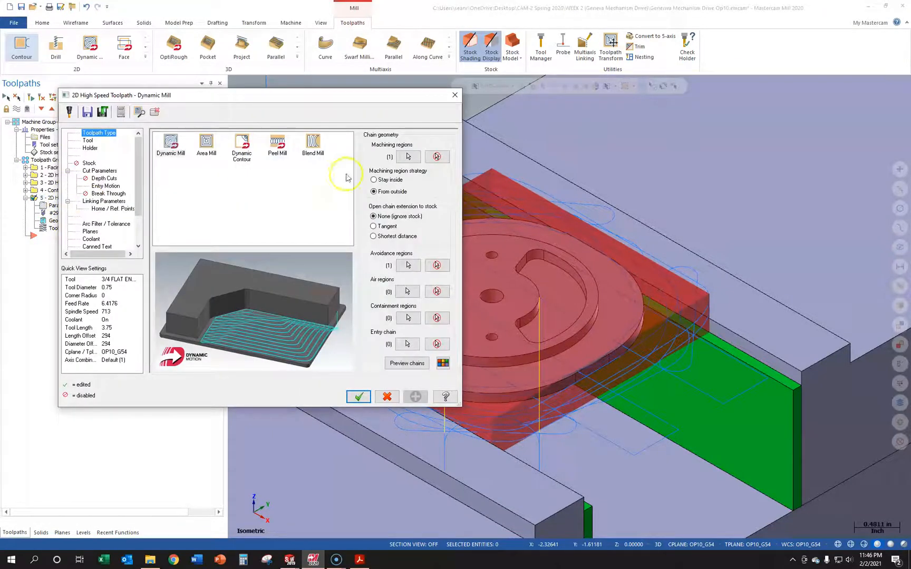
click(89, 140)
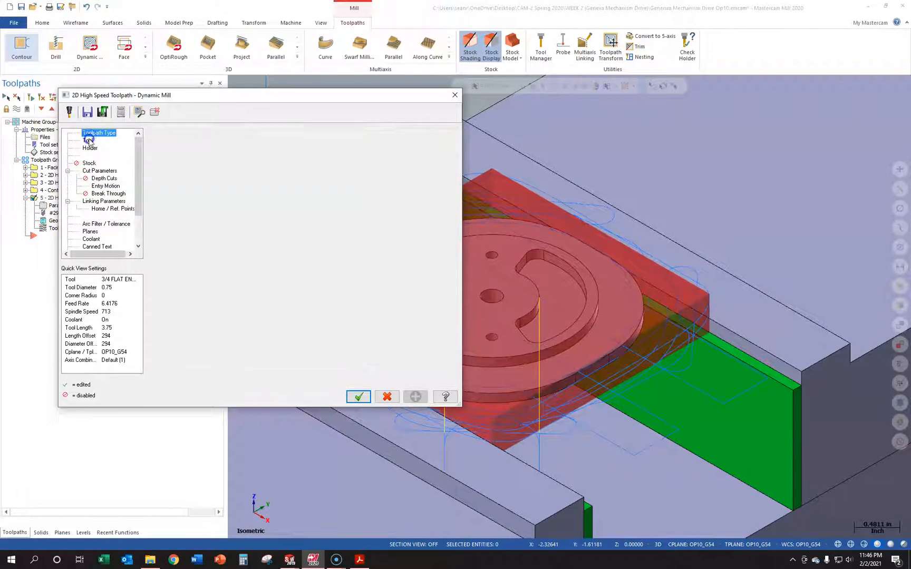
click(229, 159)
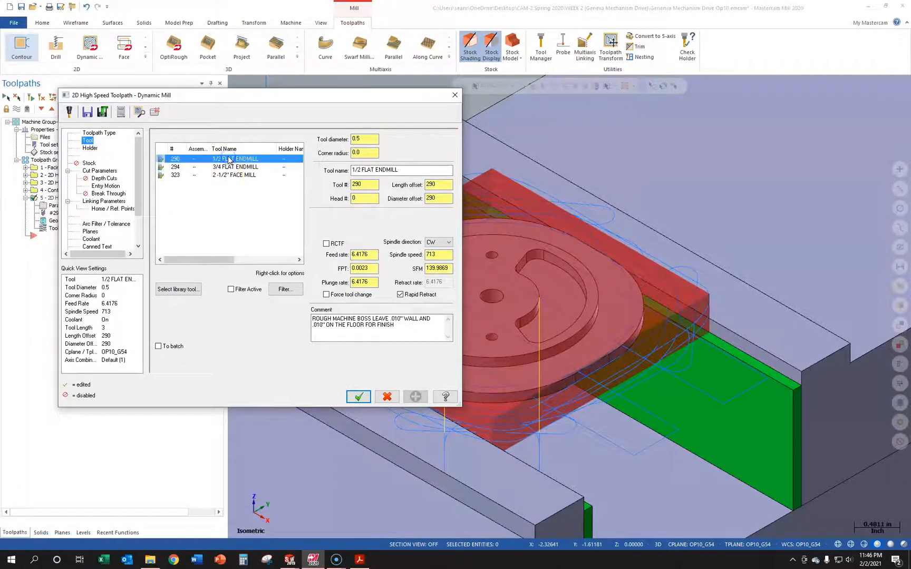
- Replace the copied operation's comment with FINISH MACHINE THE FLOOR / LEAVE .010" ON THE WALL
click(403, 329)
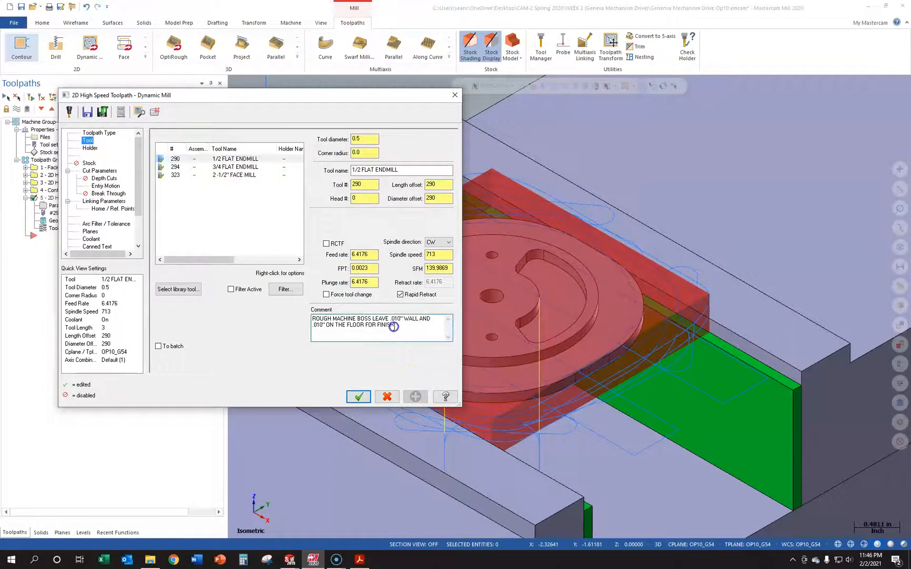
drag(393, 327, 293, 318)
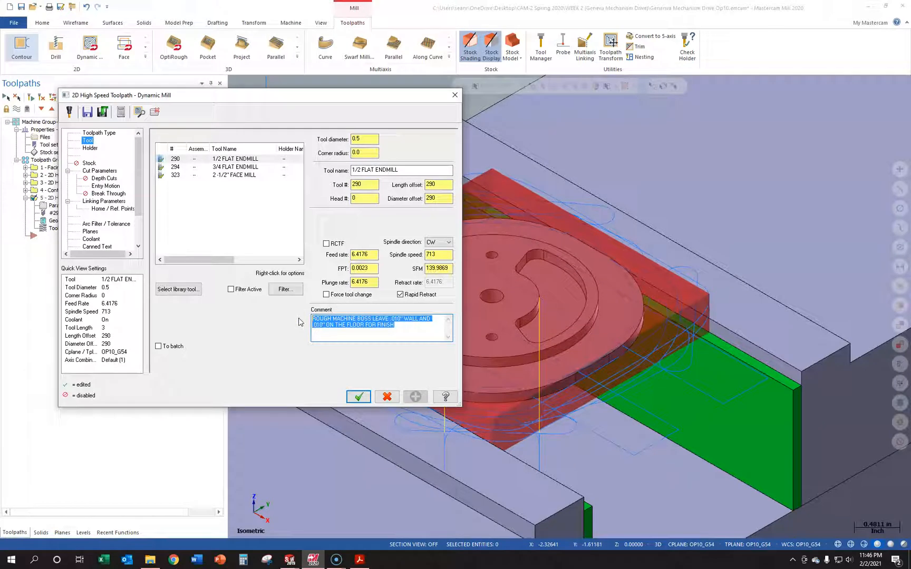
text(RO)
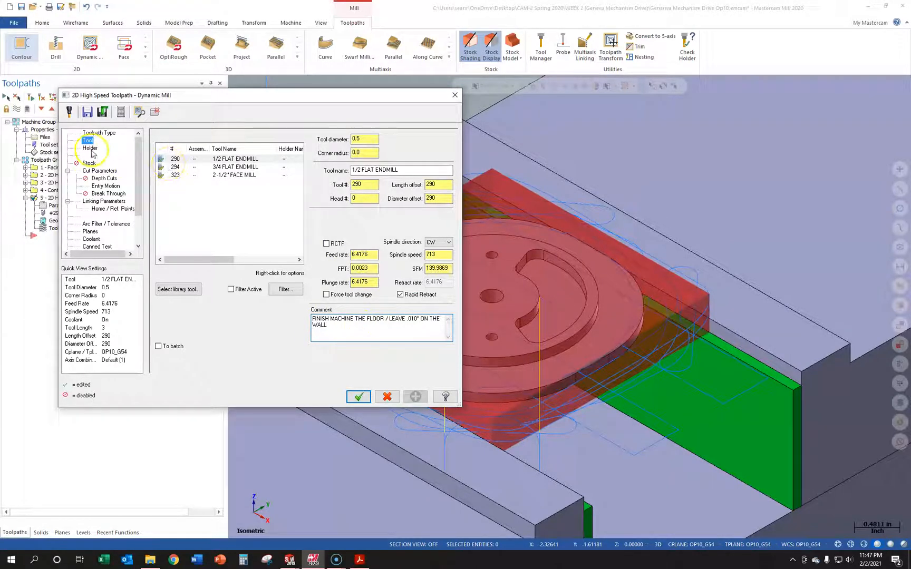
- Set the copied operation's stock to leave on floors to 0.0, and check its linking parameters, depth cuts and chain geometry
click(92, 171)
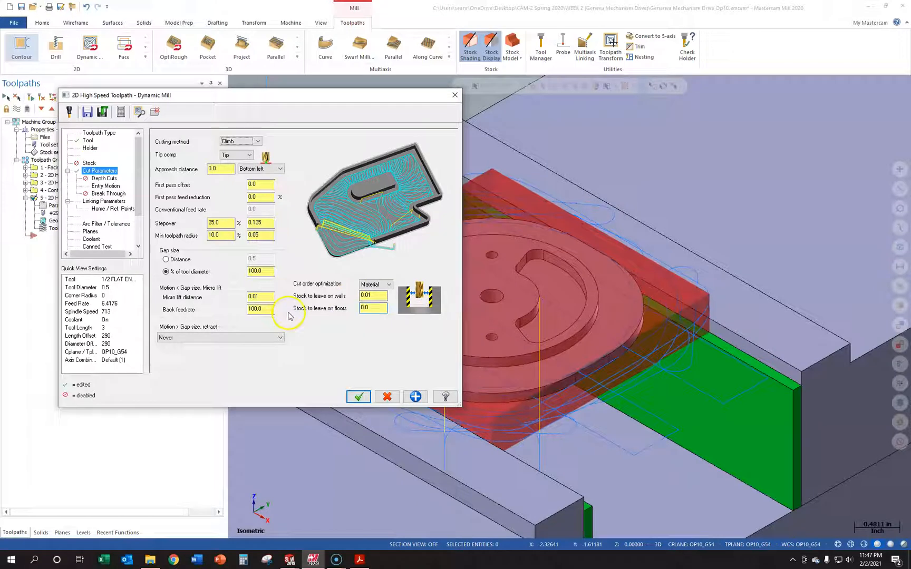
click(99, 201)
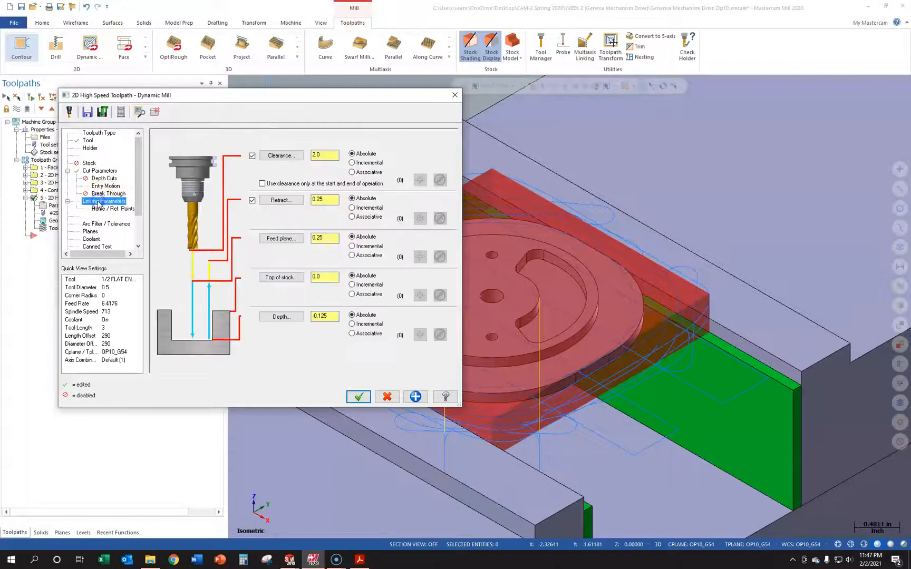
click(102, 178)
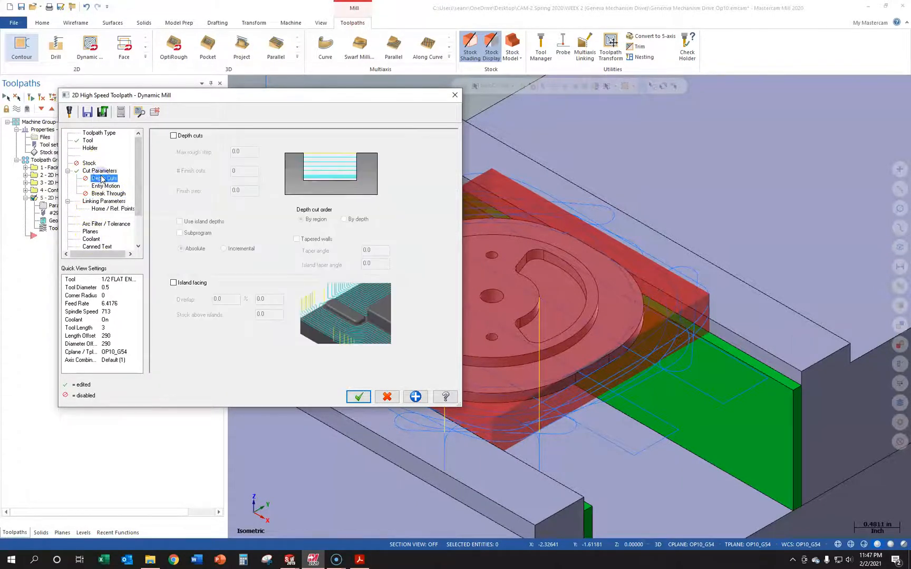
click(100, 171)
click(97, 133)
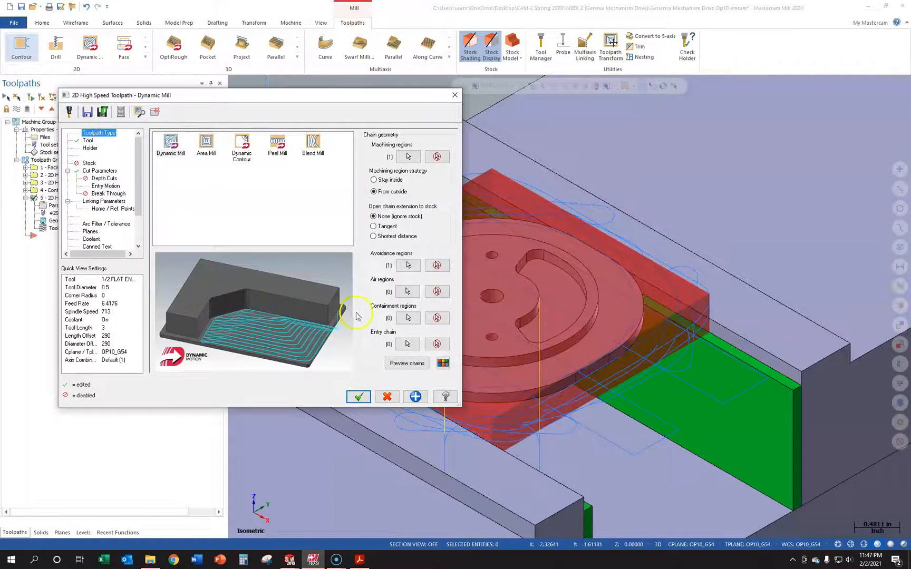
- Accept the copied Dynamic Mill operation's parameters and regenerate its toolpath
click(415, 395)
click(361, 396)
click(48, 229)
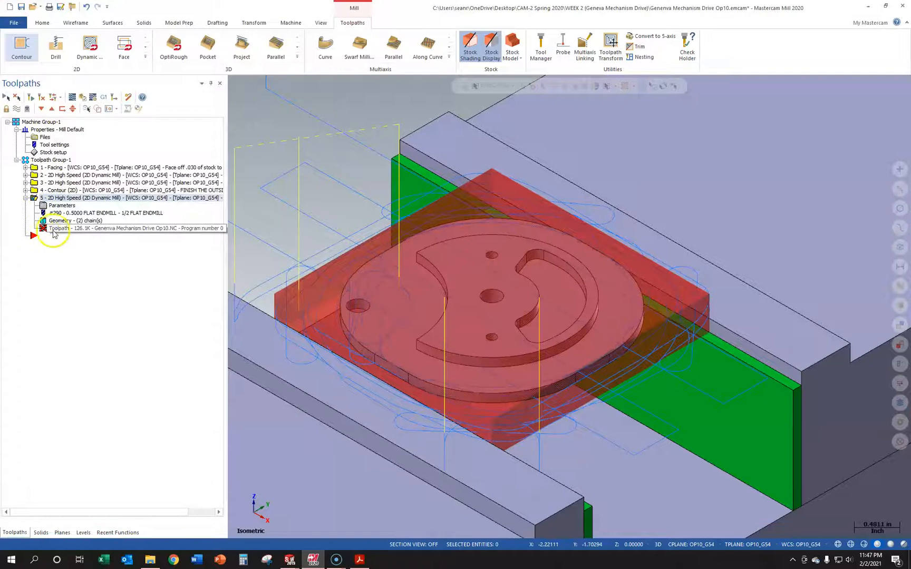
- Backplot the regenerated Dynamic Mill floor toolpath to examine where the 1/2 flat endmill travels around the boss
click(116, 221)
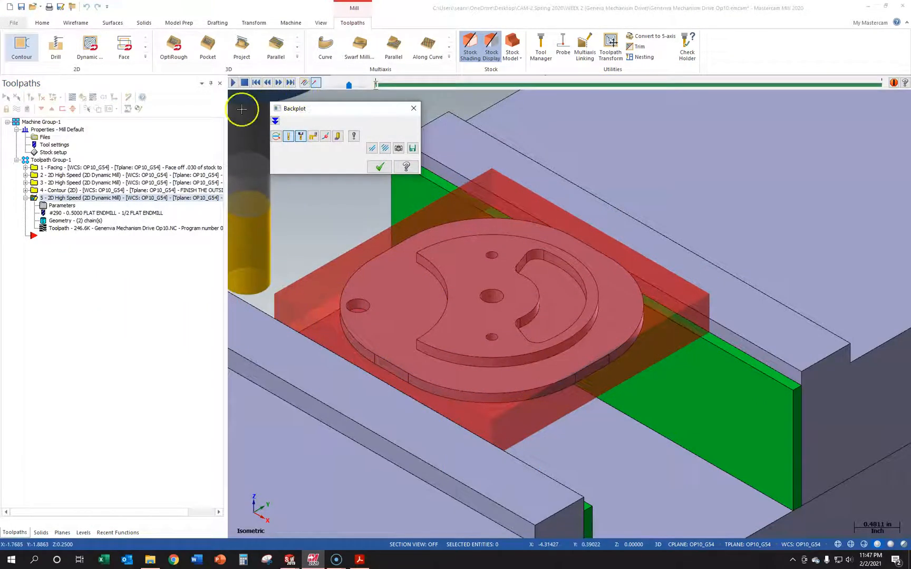
click(232, 82)
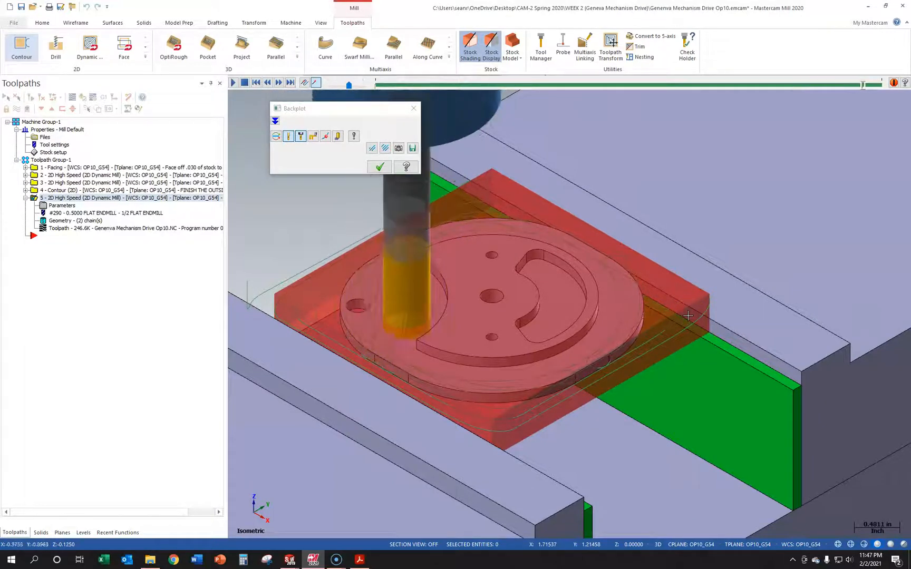
click(419, 312)
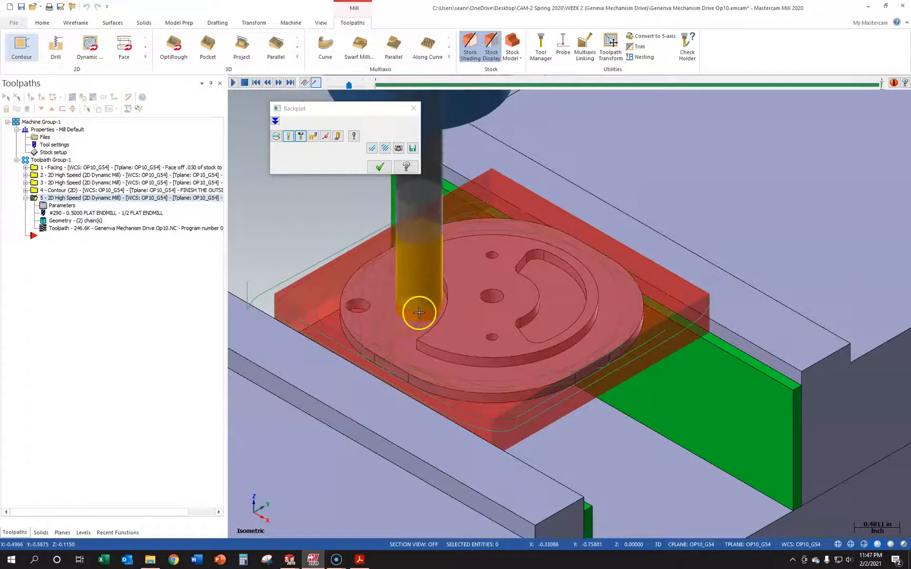
click(380, 166)
- Rechain the copied Dynamic Mill's machining region to the outer edge loop of the round floor surrounding the boss
click(88, 224)
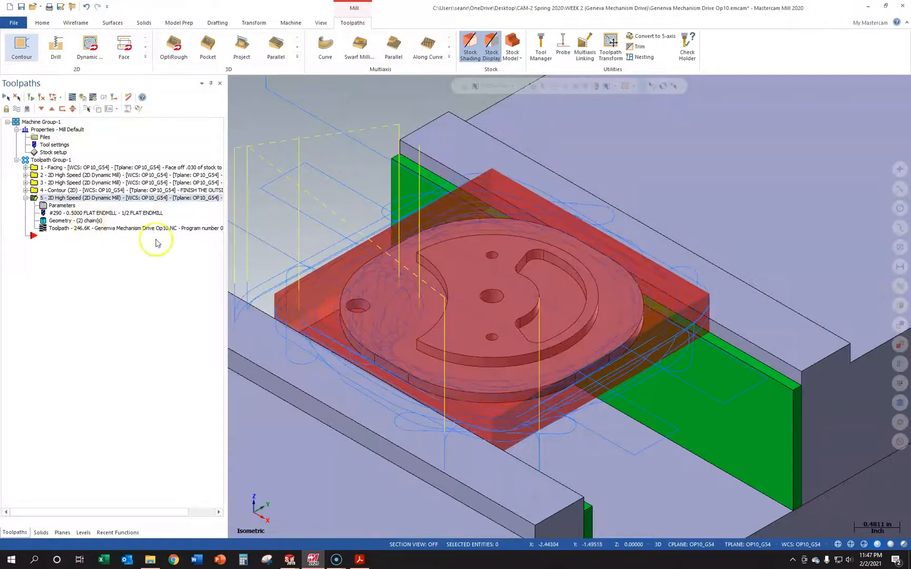
click(78, 221)
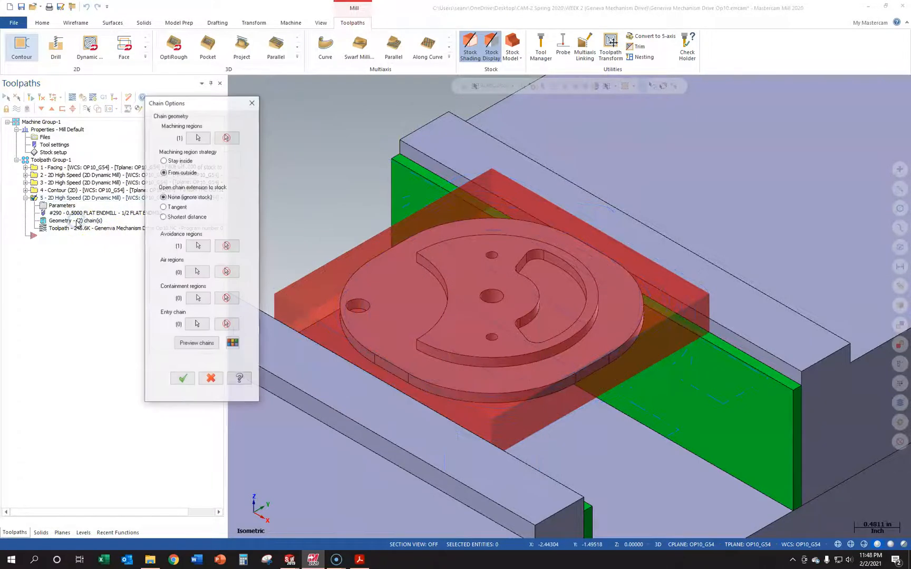
click(198, 137)
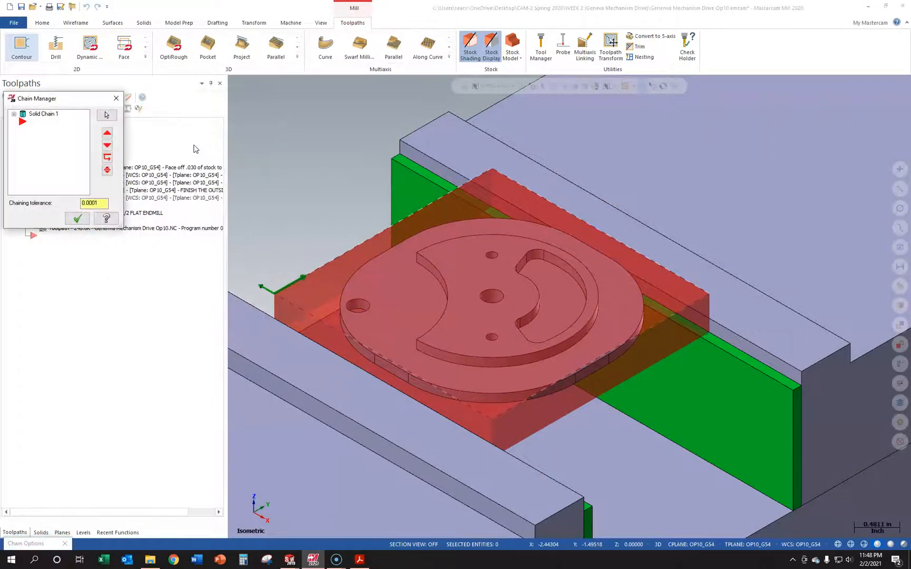
right_click(46, 115)
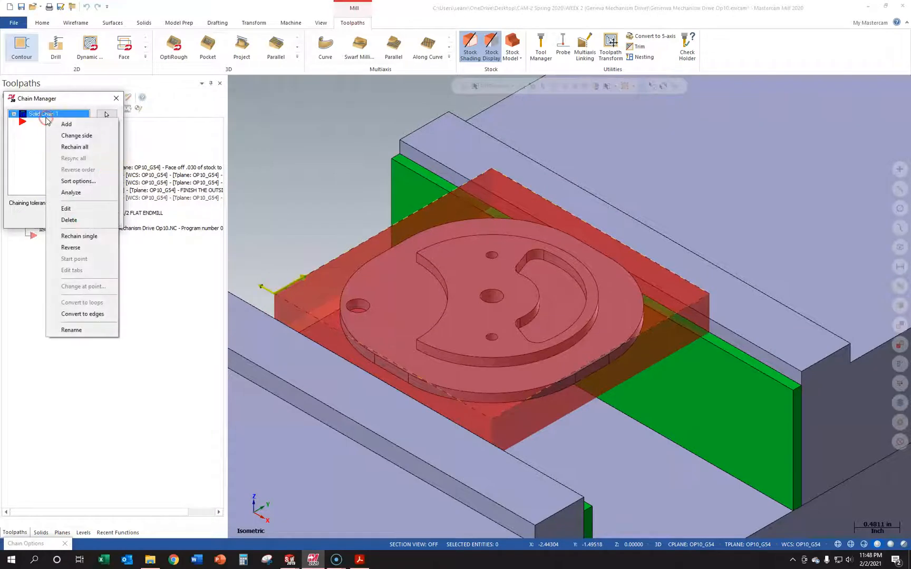
click(32, 147)
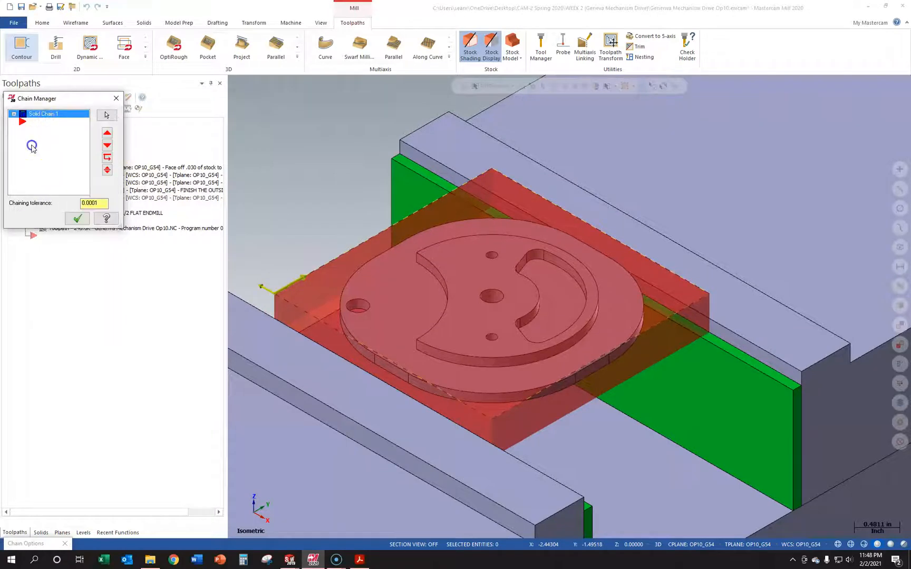
right_click(49, 116)
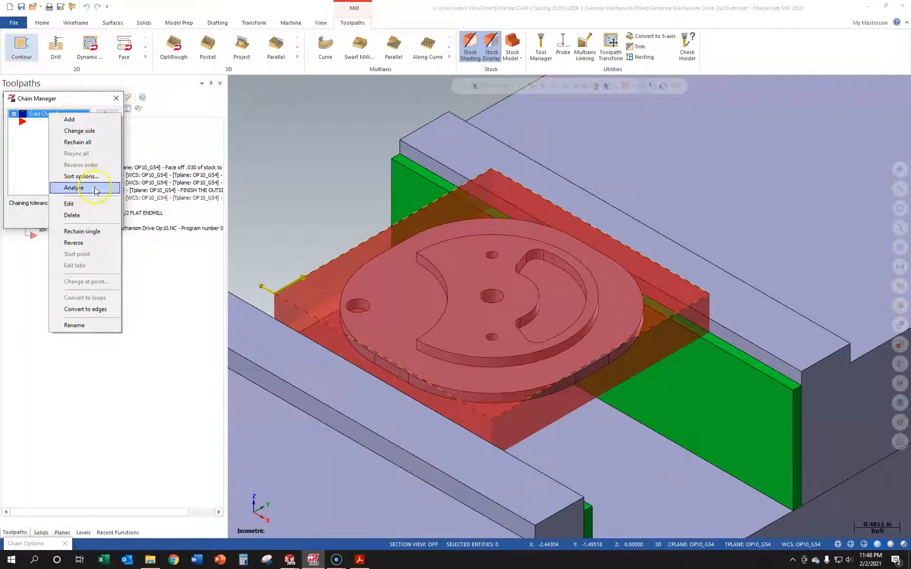
click(95, 233)
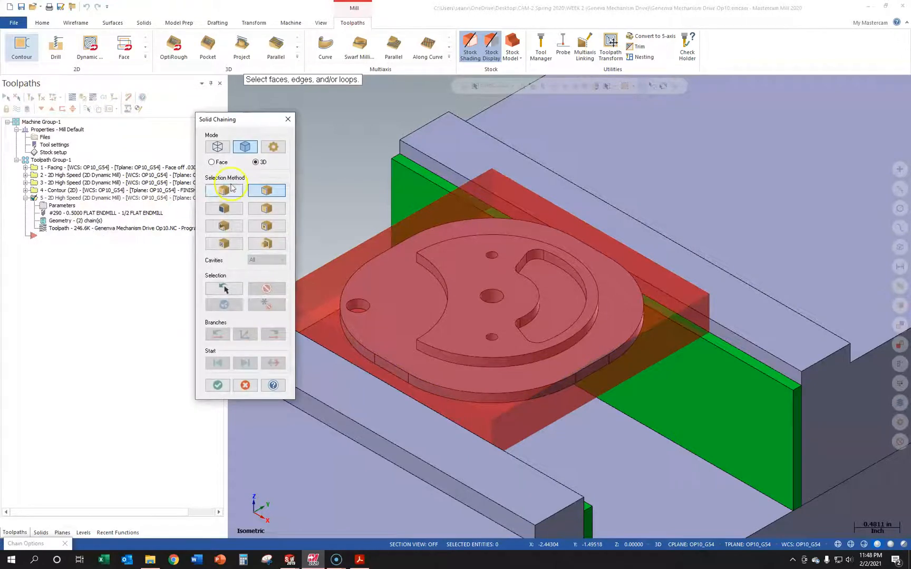
click(268, 191)
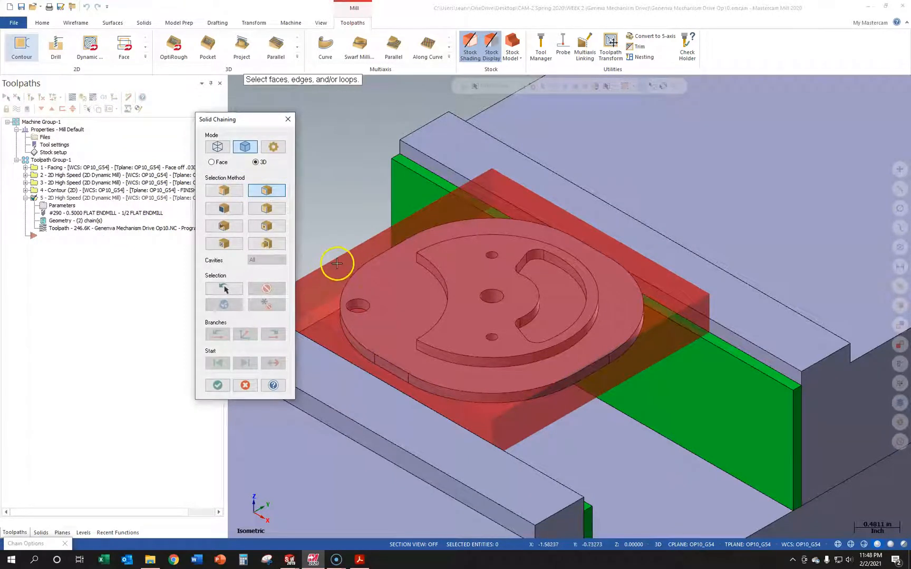
click(353, 274)
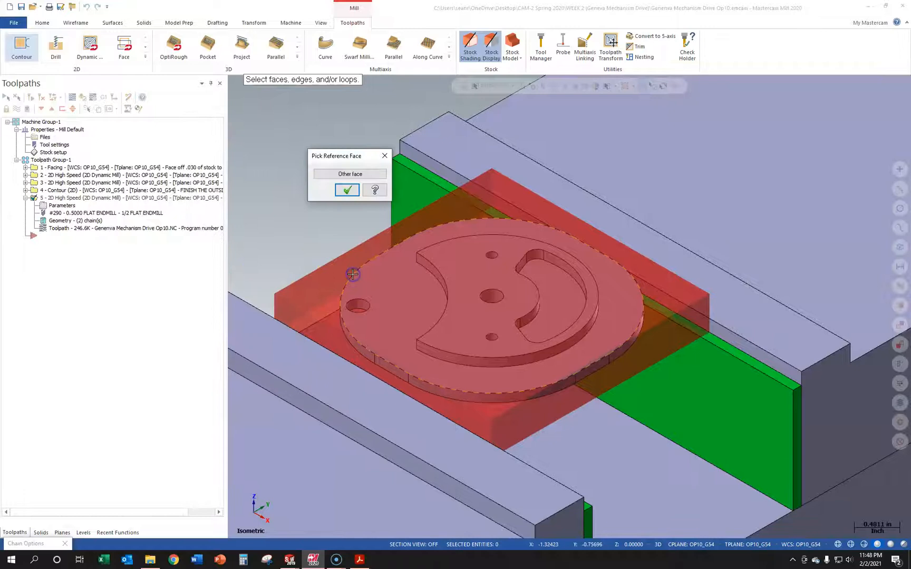
click(346, 190)
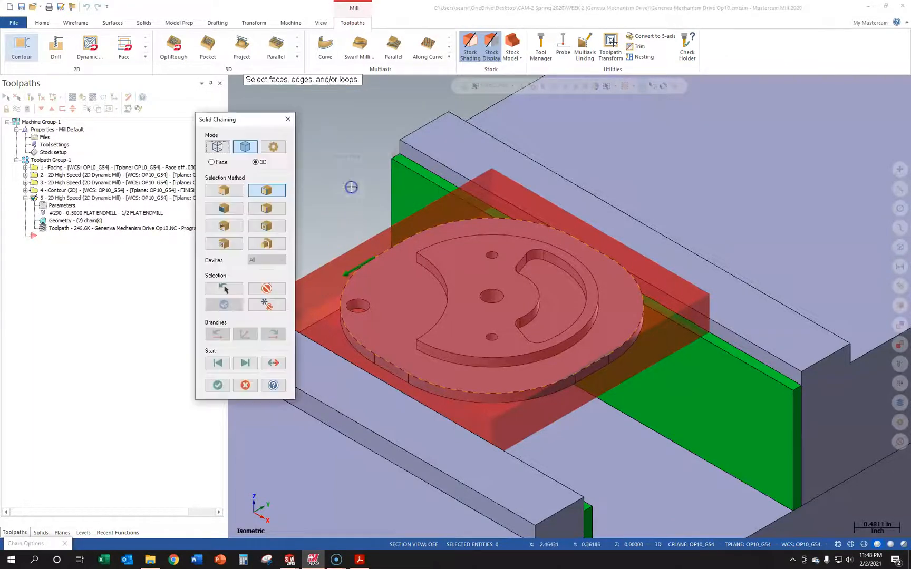
click(217, 385)
click(75, 217)
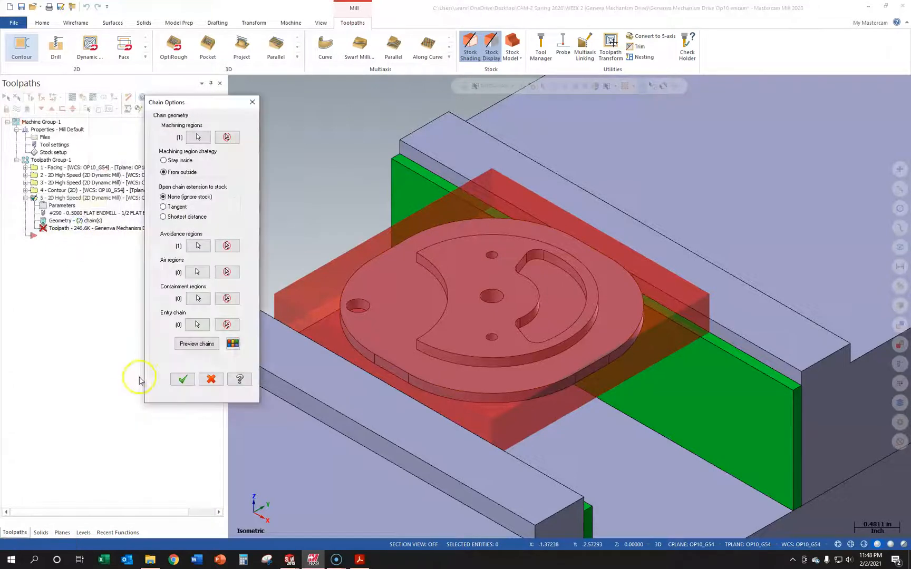
click(181, 380)
- Regenerate the rechained Dynamic Mill operation and backplot its floor finishing path
click(125, 218)
key(alt+t)
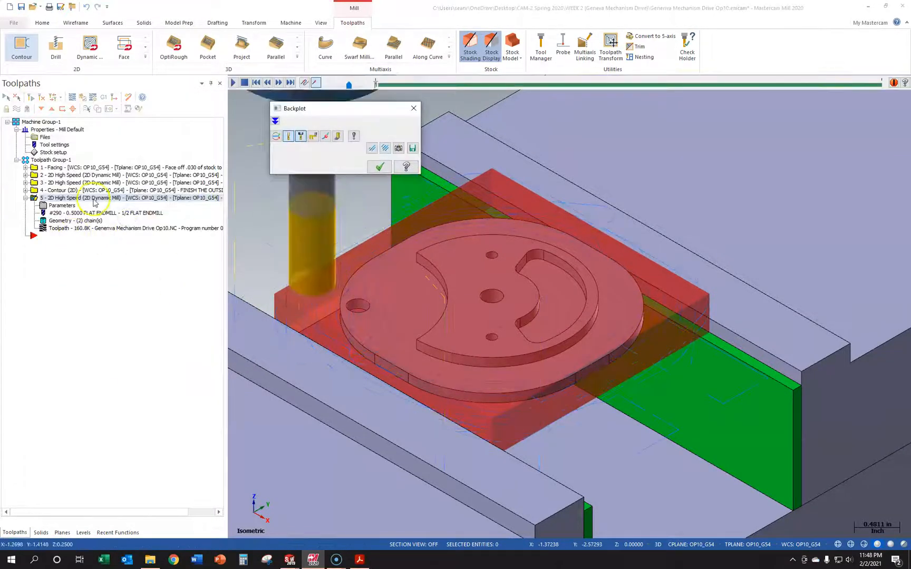
click(233, 83)
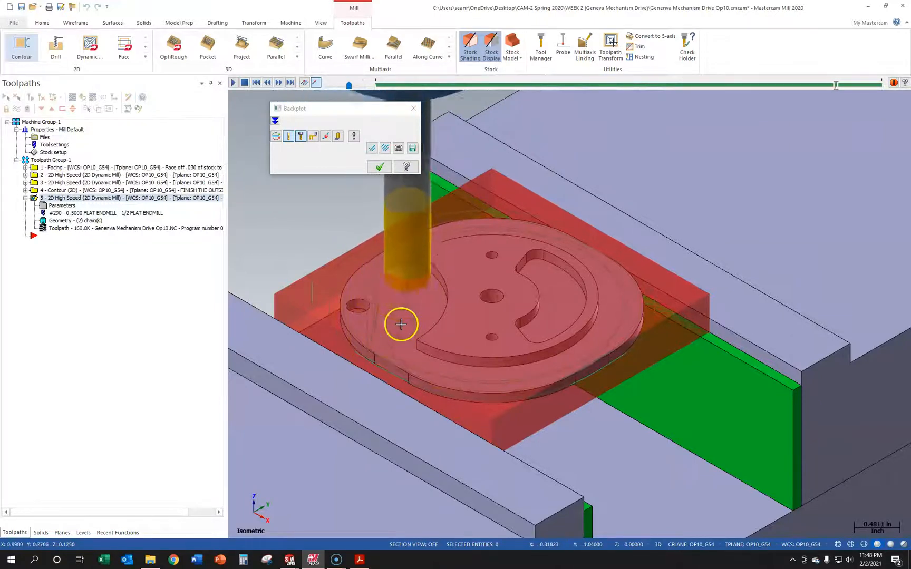
click(414, 110)
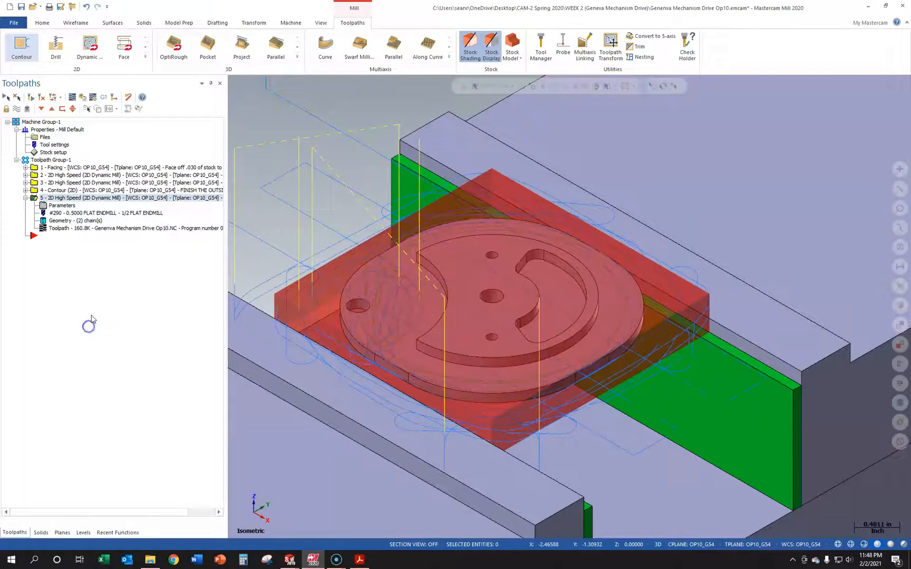
- Add a 2D Contour operation after the Dynamic Mill, chaining the loop around the base of the boss's outer wall
click(25, 199)
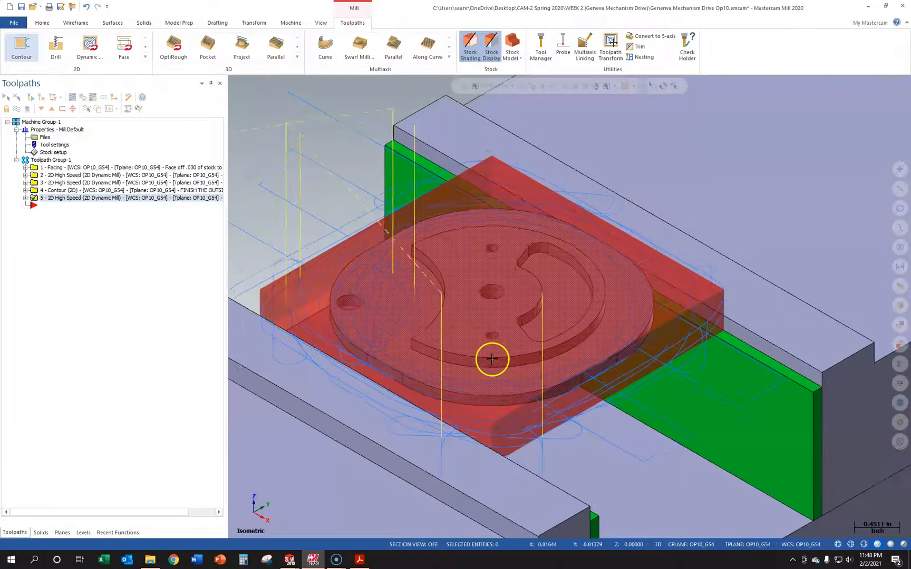
scroll(487, 359, up, 1)
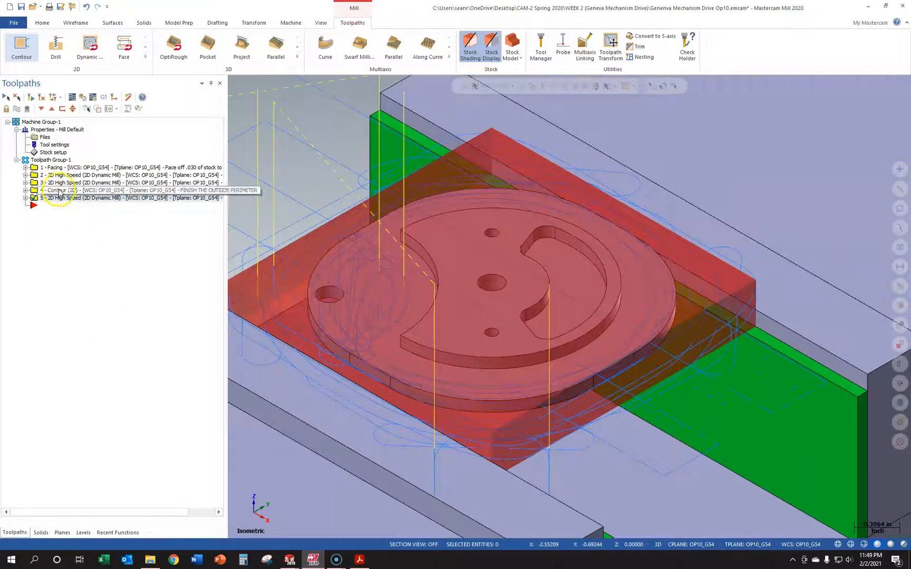
click(40, 208)
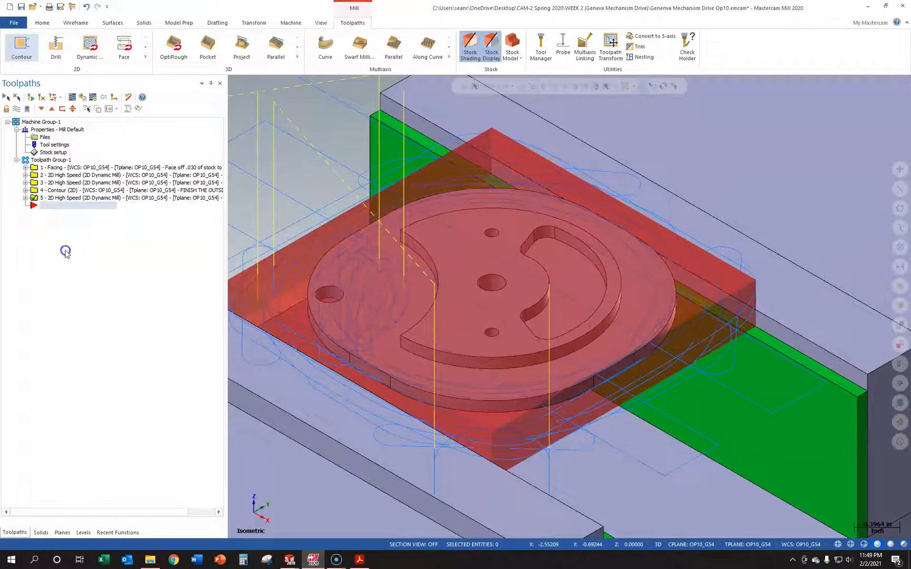
click(26, 48)
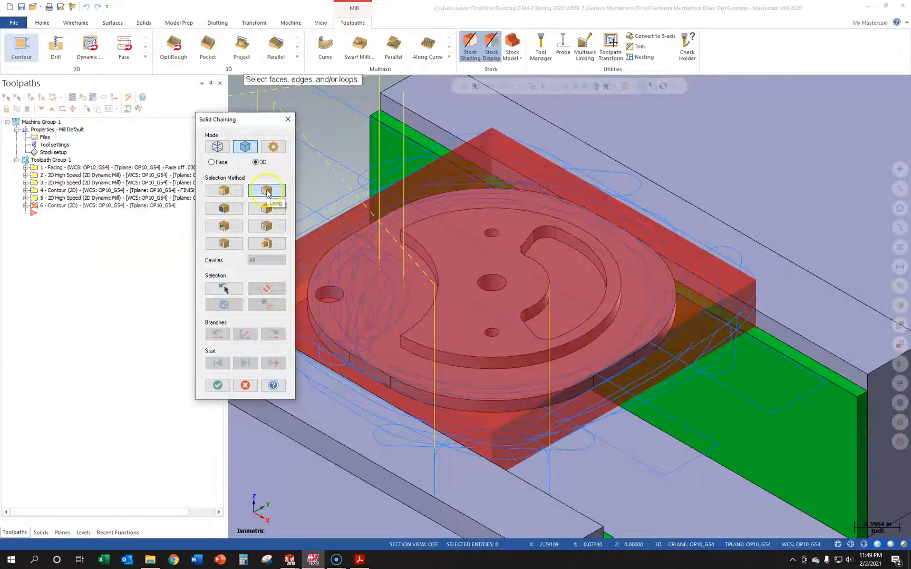
click(414, 354)
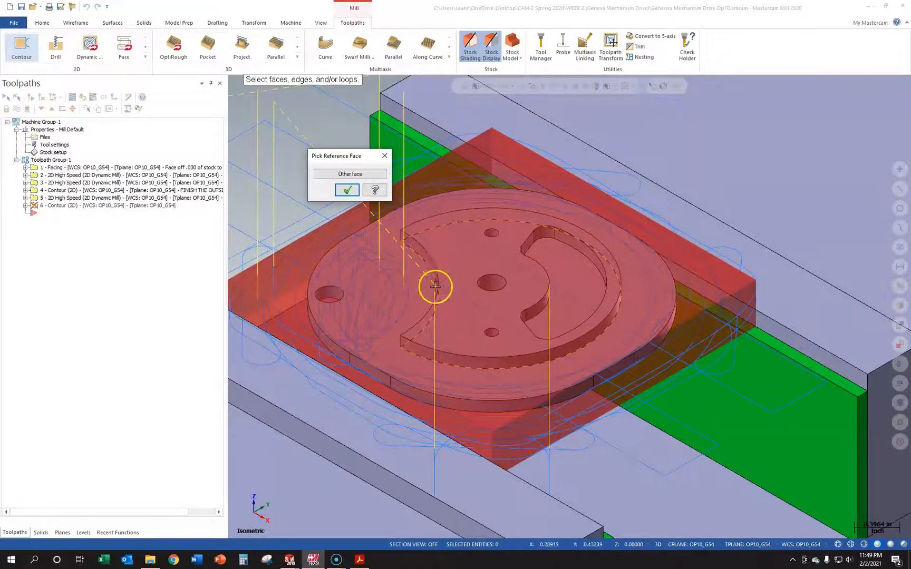
click(347, 190)
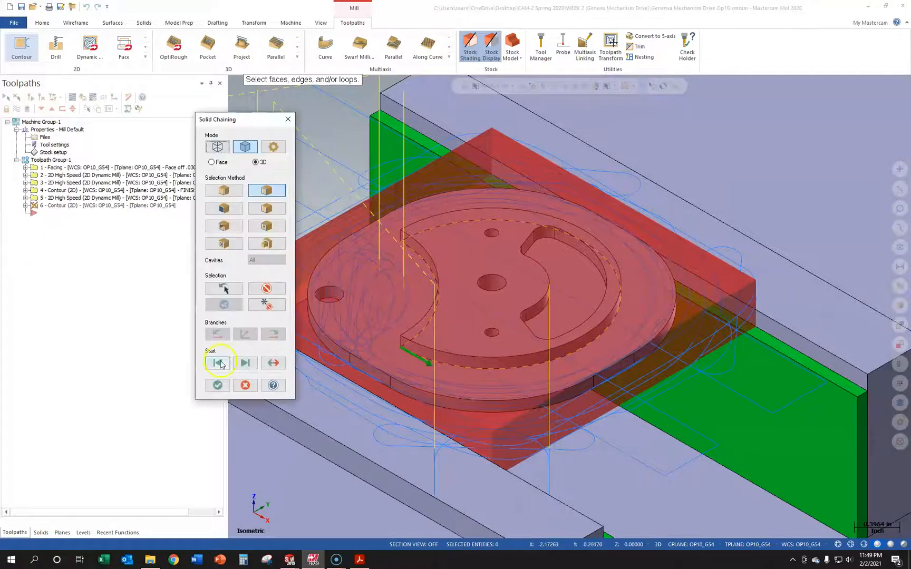
click(222, 385)
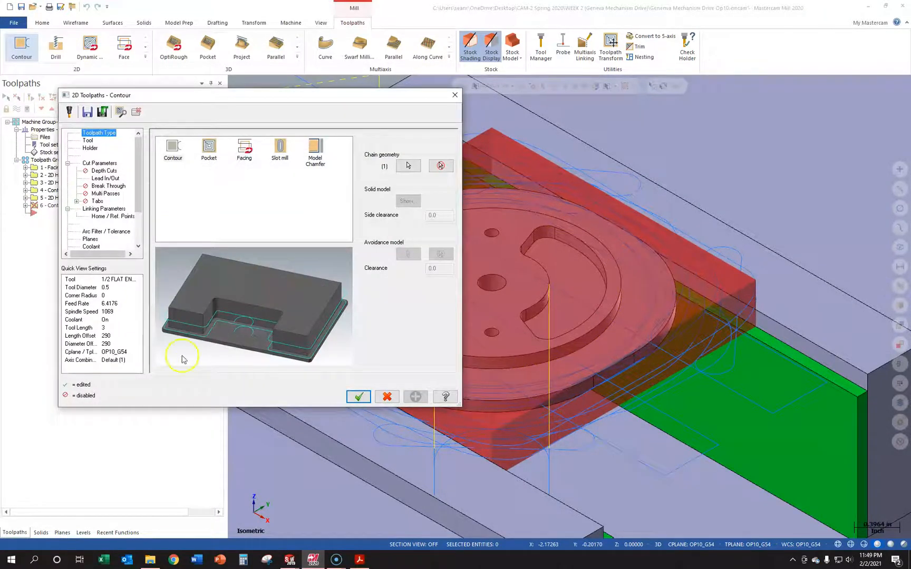
- Assign the 1/2 FLAT ENDMILL to the new contour and enter the comment FINISH THE WALLS ON THE BOSS
click(86, 142)
click(233, 160)
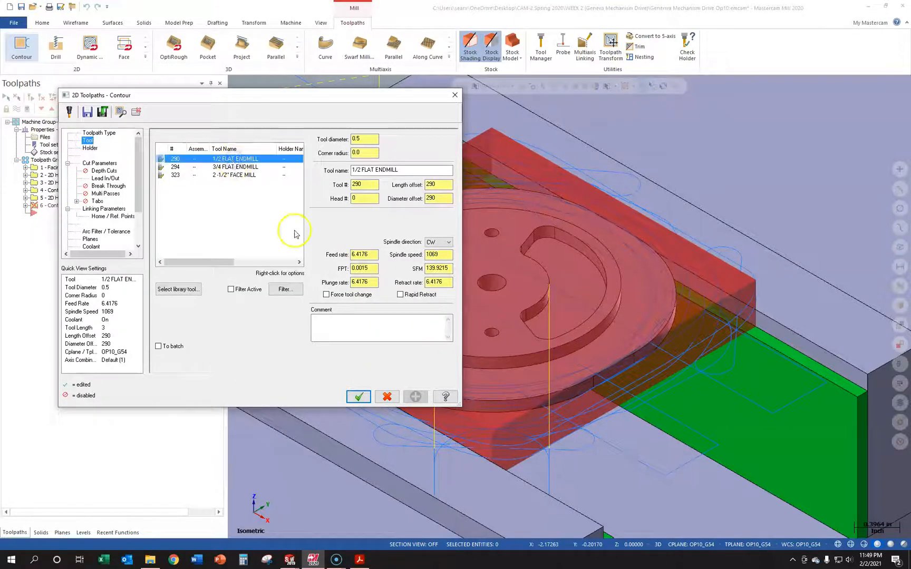
click(356, 325)
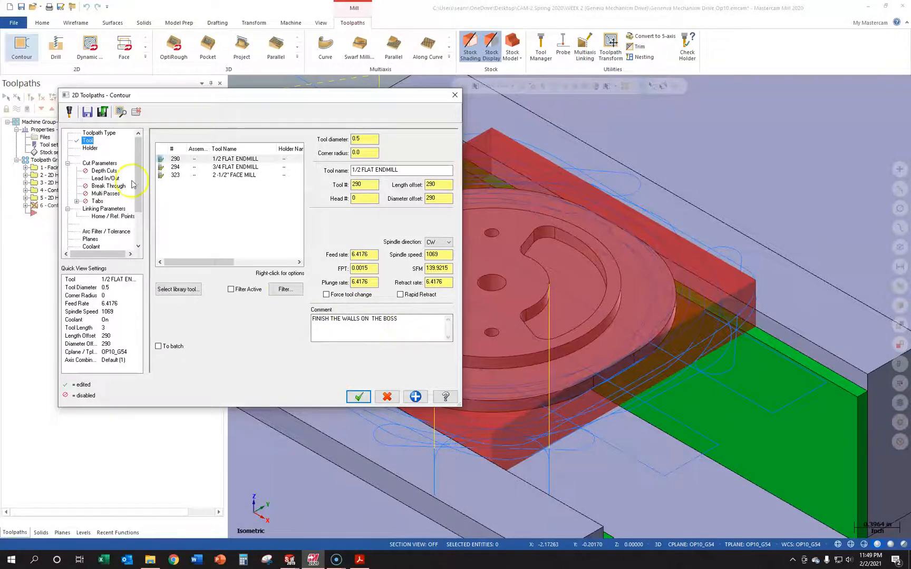
click(409, 329)
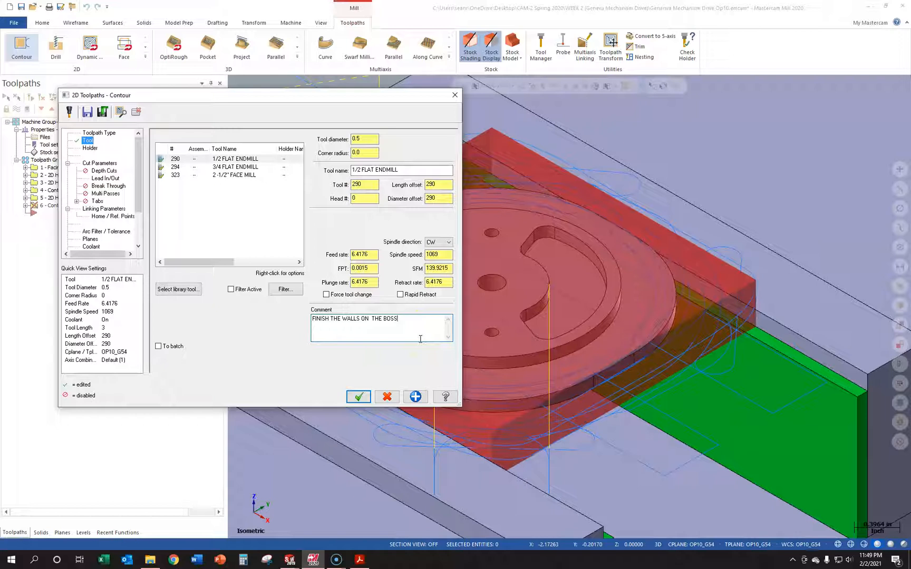
click(312, 340)
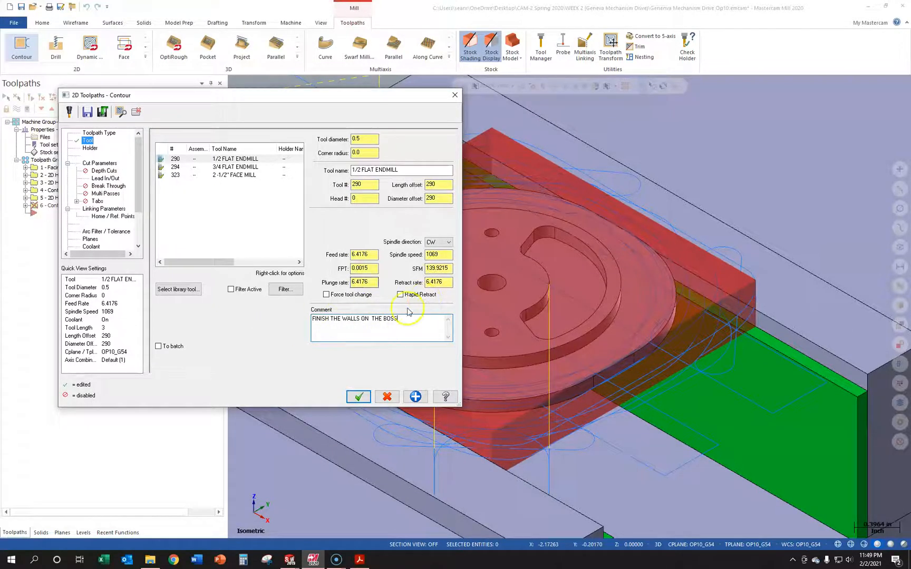
click(88, 148)
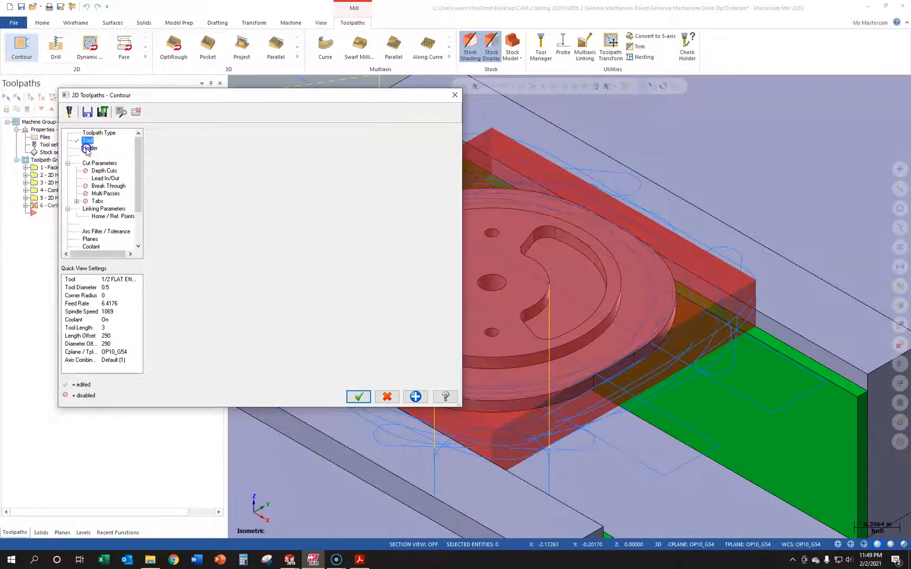
click(88, 140)
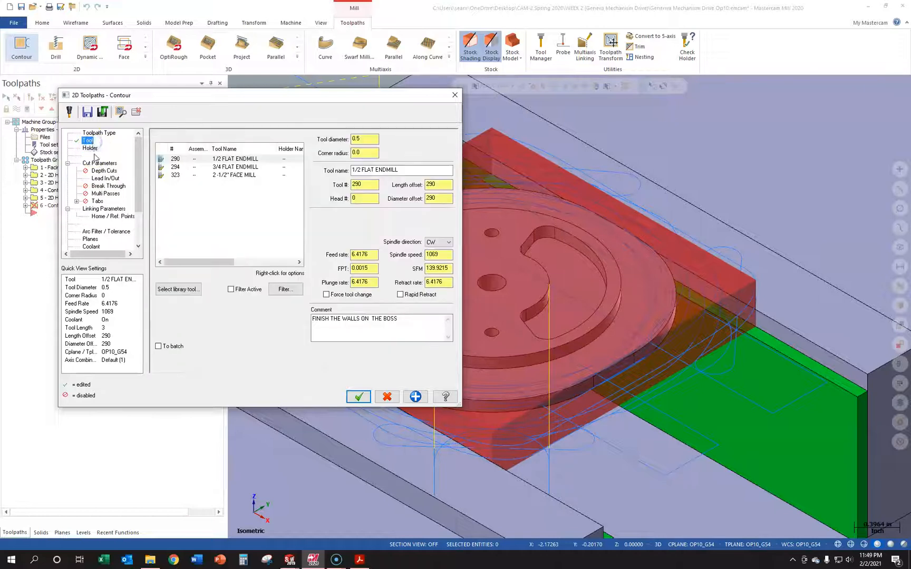
- Check the boss wall contour's cut, lead-in/out, linking, plane and coolant settings, and accept the operation to generate its toolpath
click(100, 163)
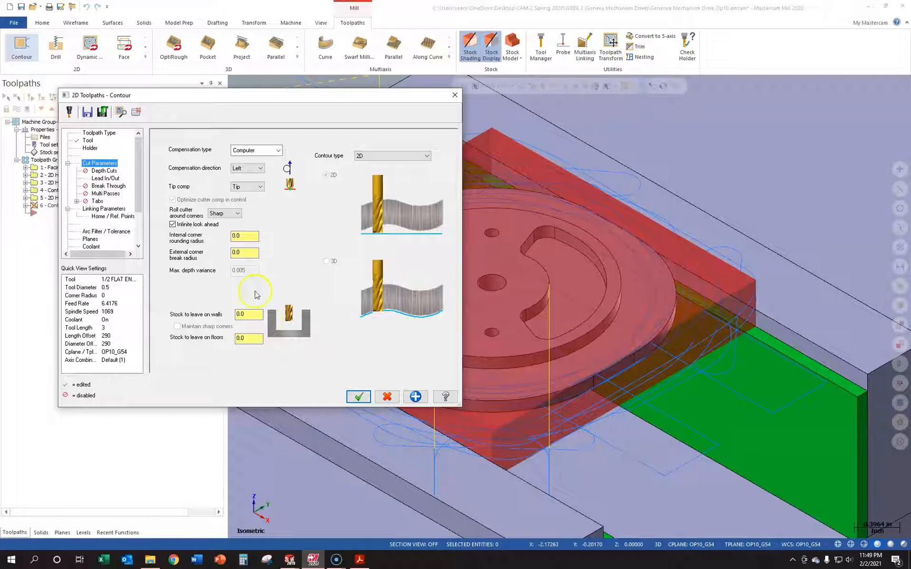
click(105, 171)
click(111, 180)
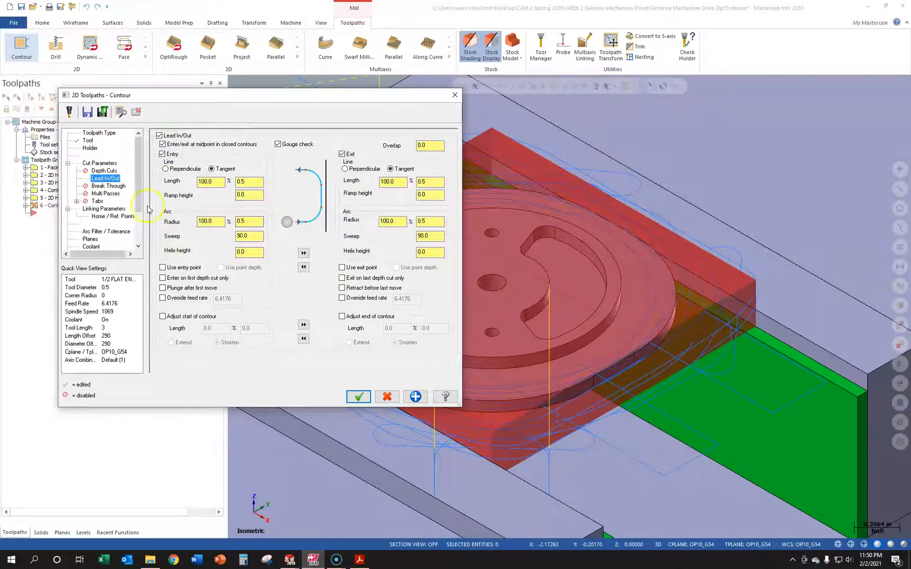
click(106, 209)
click(338, 276)
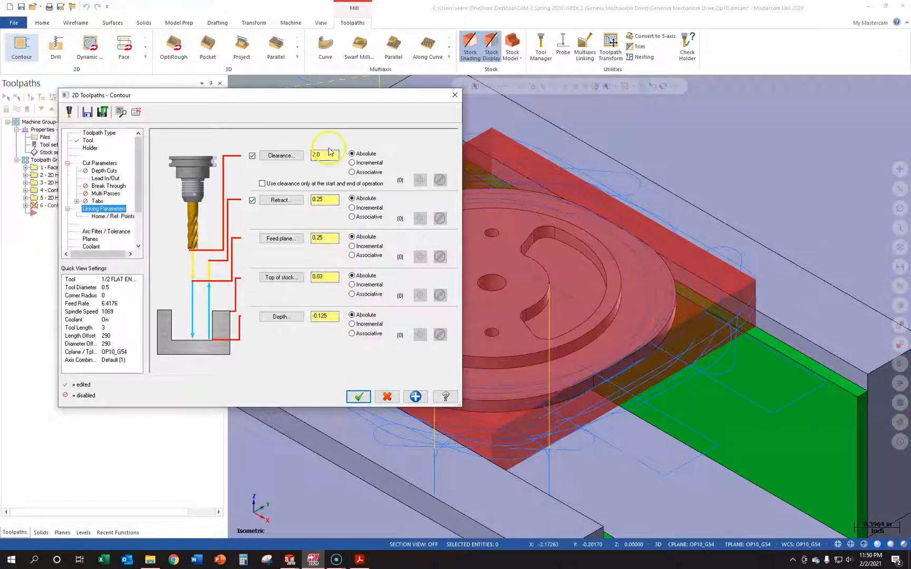
click(91, 240)
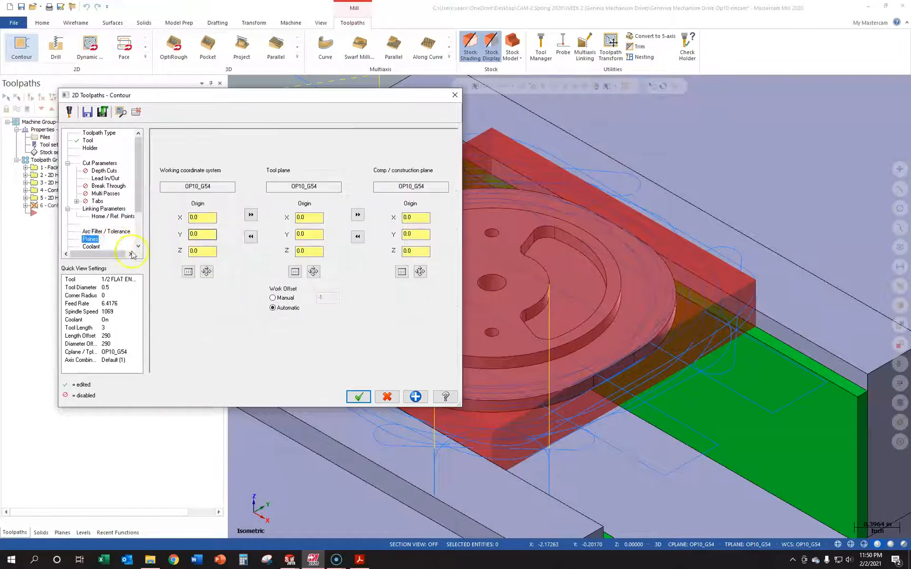
click(90, 248)
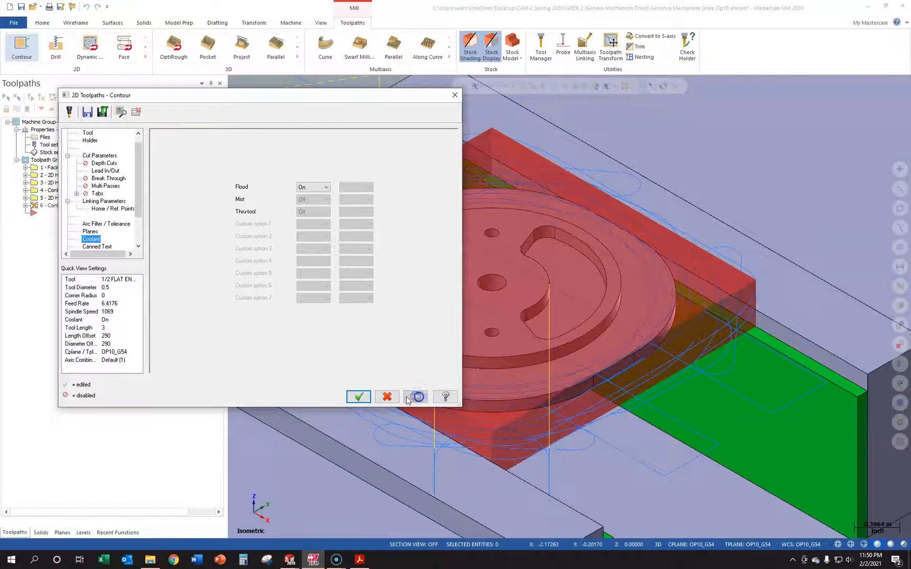
click(358, 396)
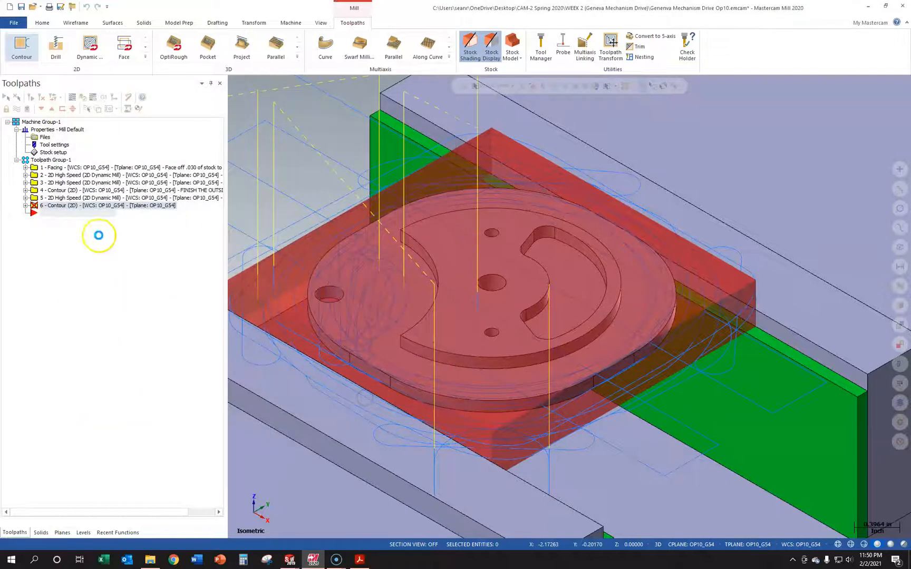
- Backplot the boss wall contour operation to check which side of the wall the tool cuts
click(25, 206)
click(26, 206)
click(72, 97)
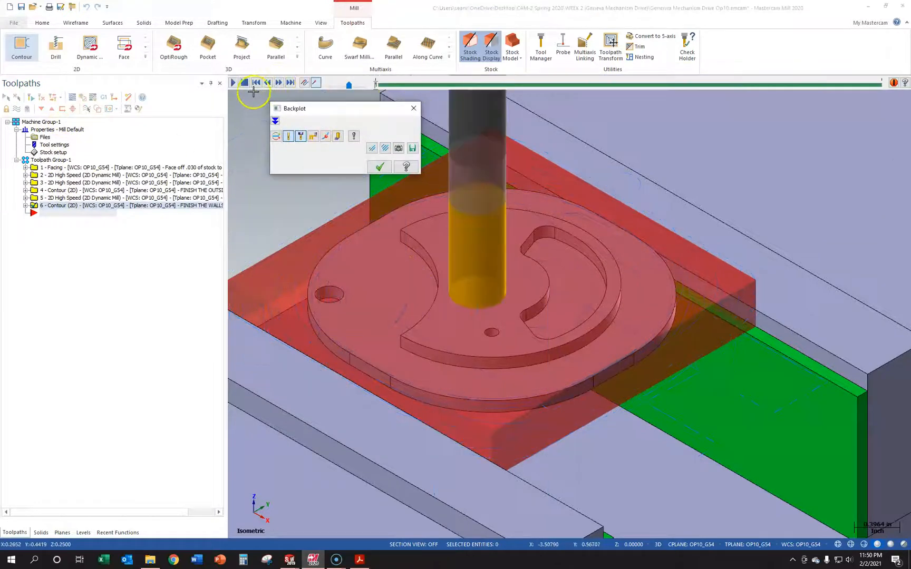
click(233, 83)
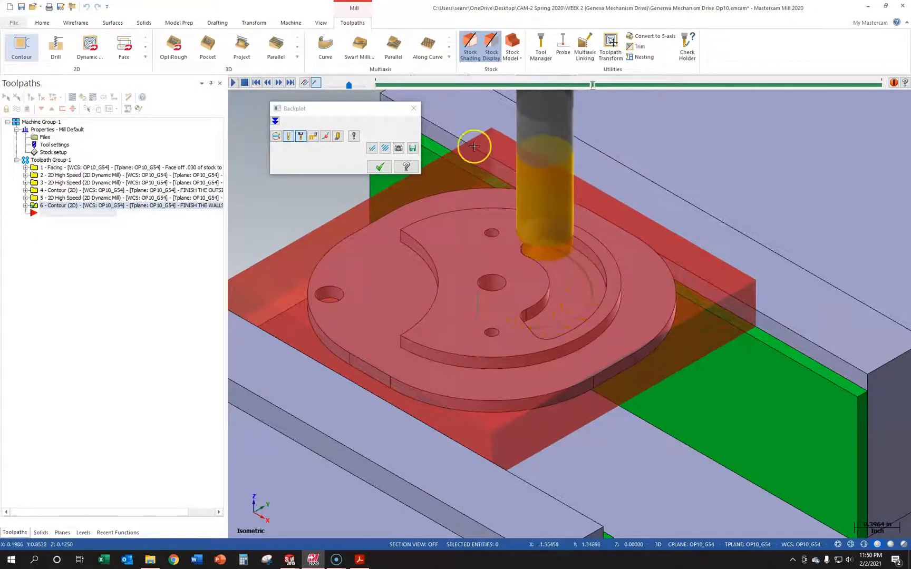
click(413, 108)
- Change the side of the boss wall contour's solid chain so the tool runs outside the boss
click(26, 205)
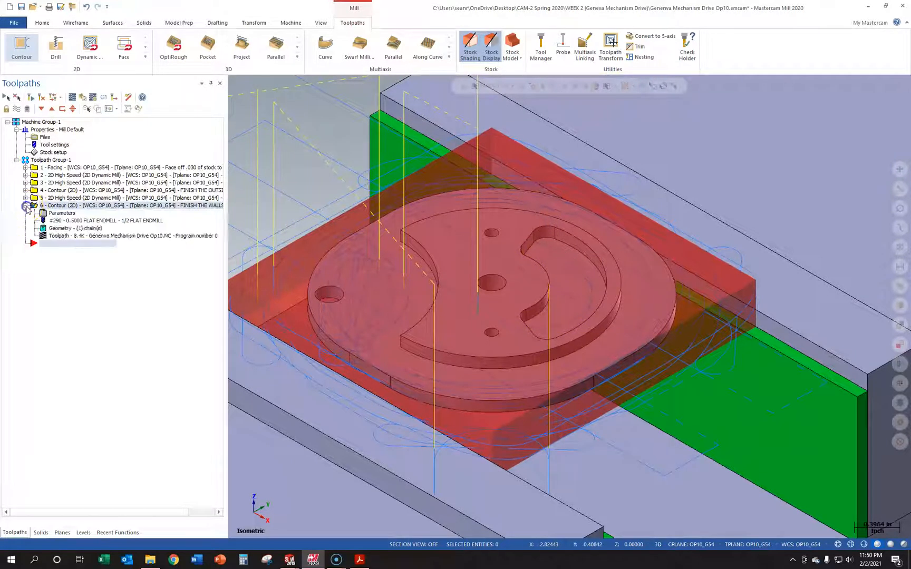
click(72, 228)
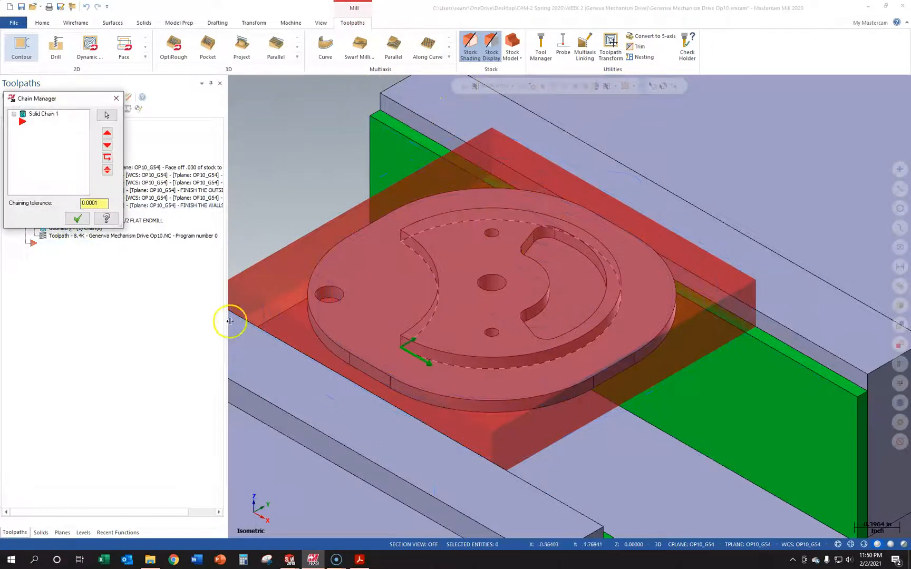
scroll(423, 360, up, 5)
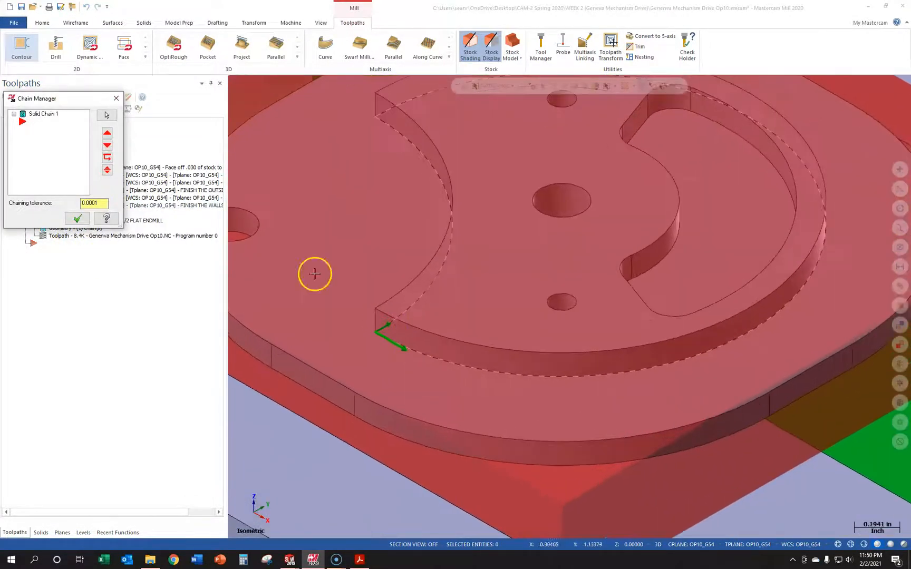
click(55, 120)
right_click(55, 119)
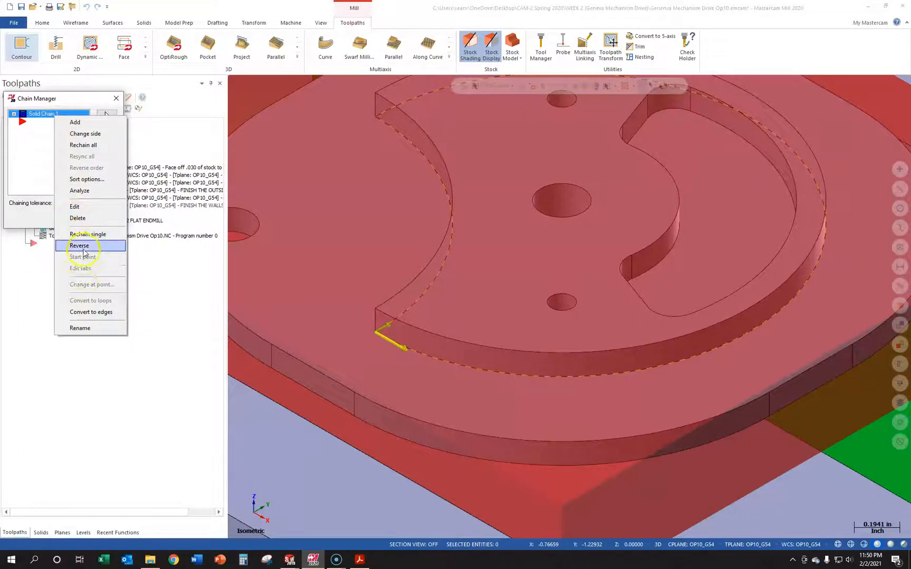
click(95, 135)
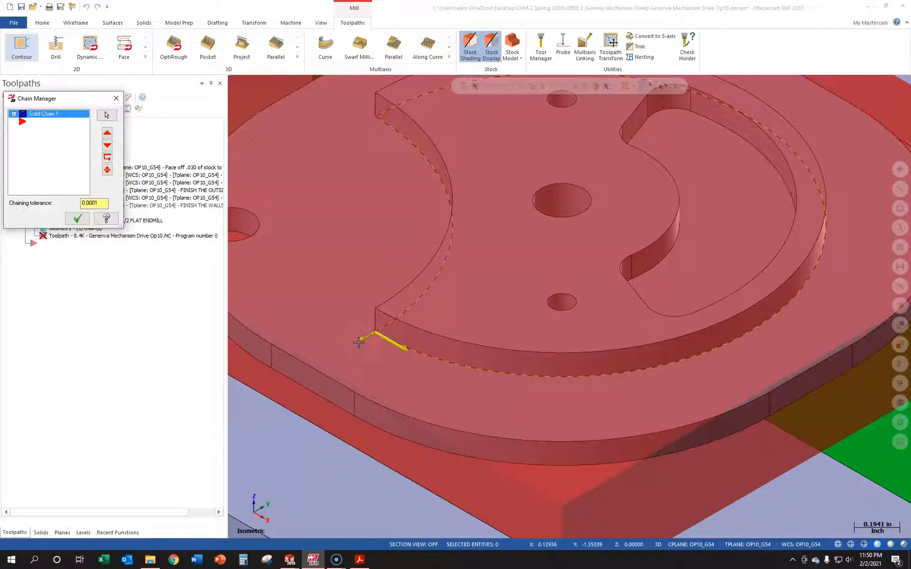
click(78, 218)
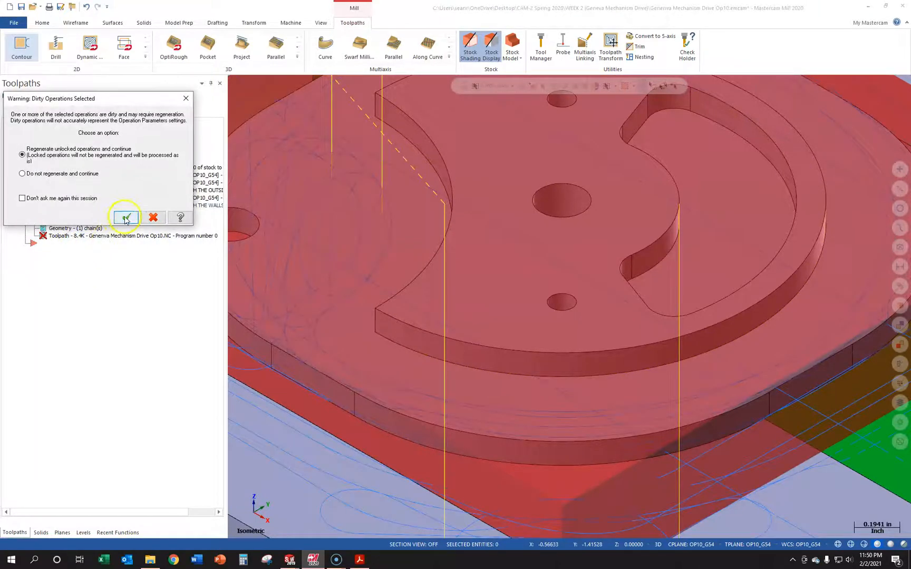
- Regenerate the boss wall contour with its changed chain side and backplot the resulting path
click(124, 216)
scroll(374, 211, down, 2)
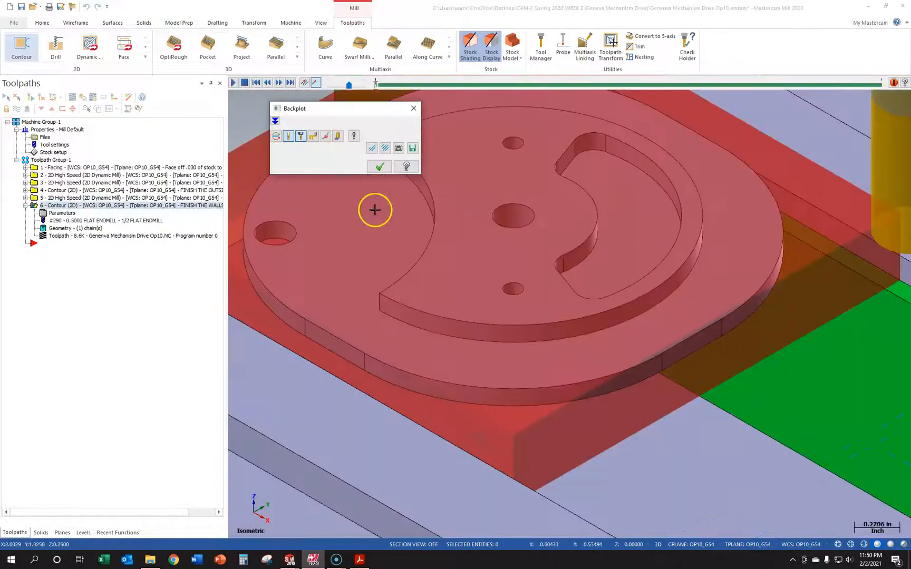
scroll(421, 295, down, 1)
scroll(509, 160, down, 1)
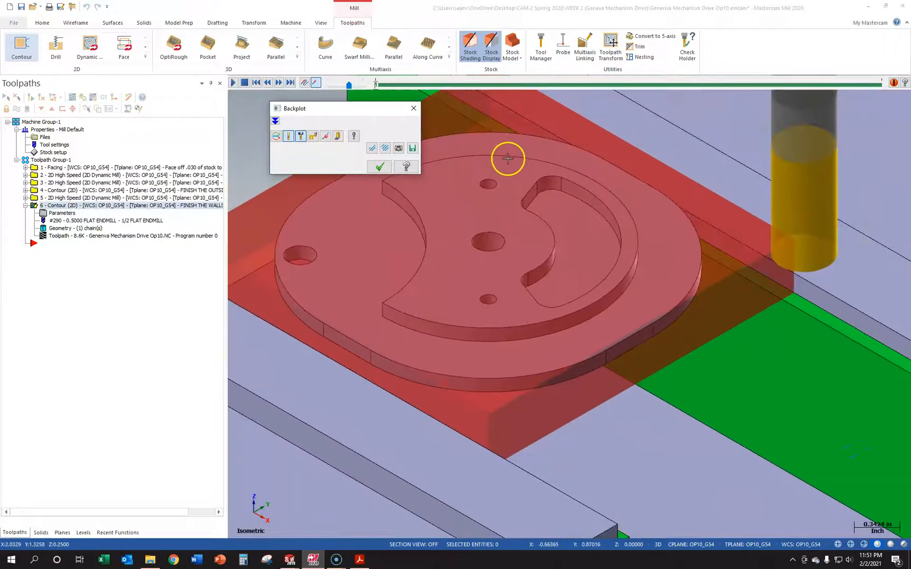
click(233, 82)
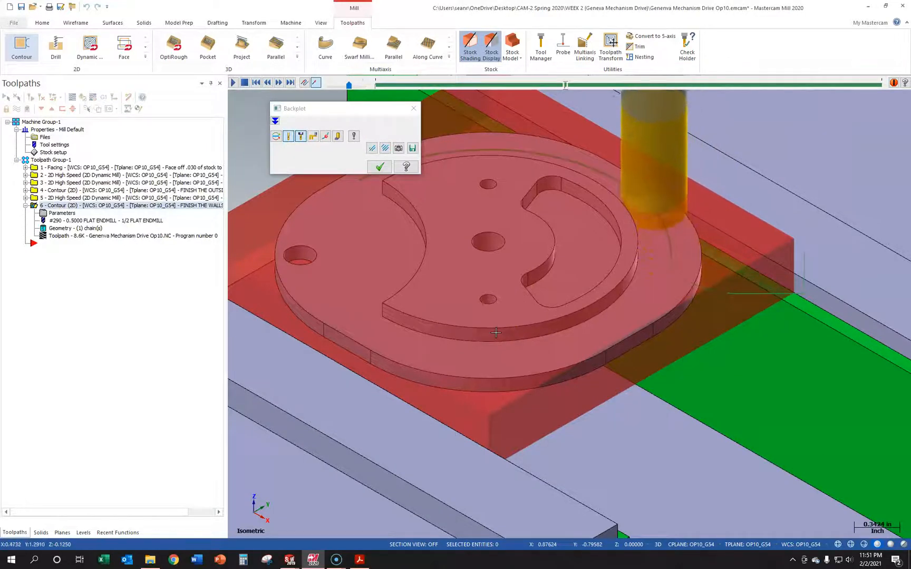
scroll(496, 332, down, 3)
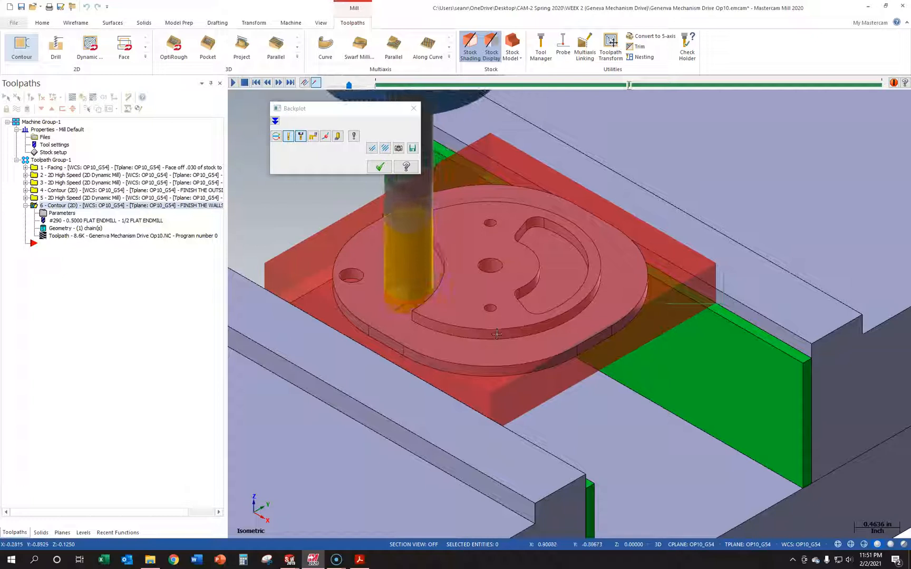
click(380, 167)
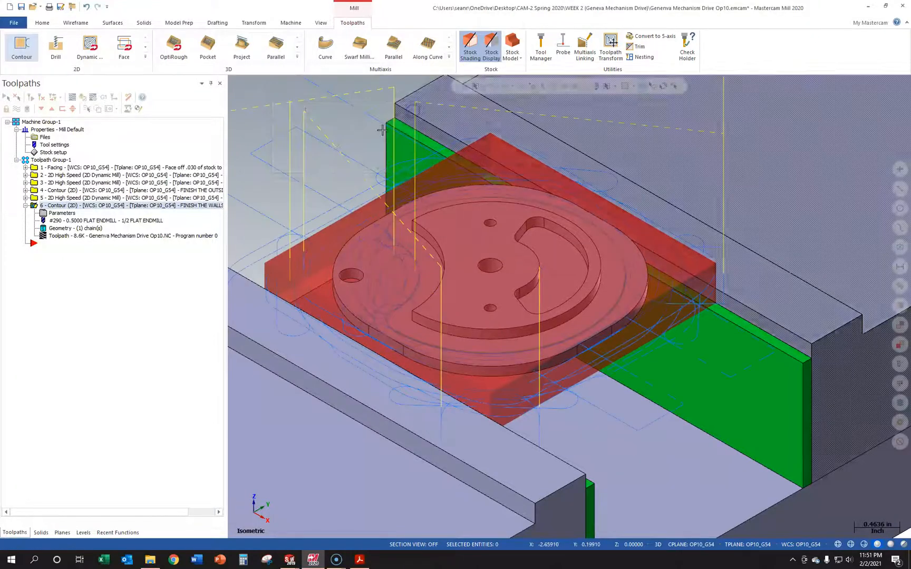
- Save the part file and select all operations in Toolpath Group-1
click(21, 7)
click(26, 206)
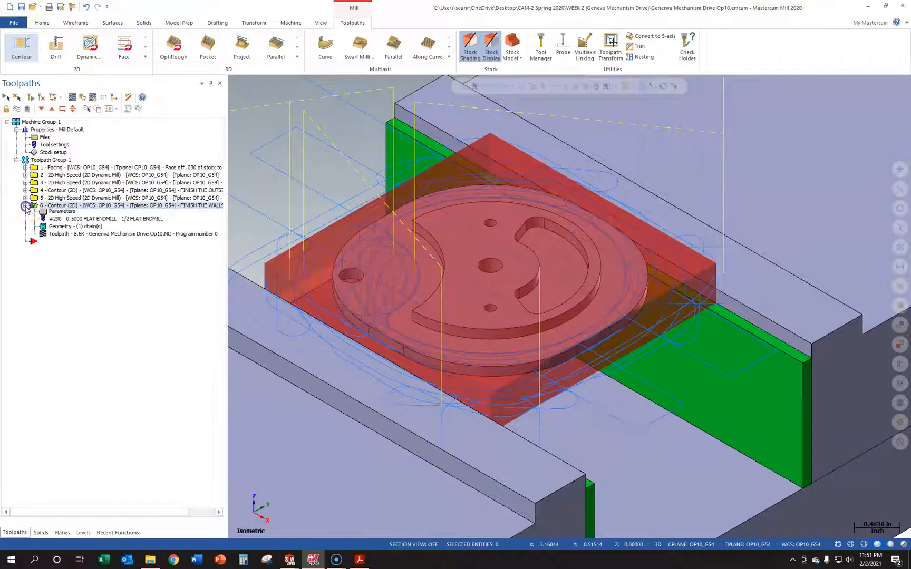
click(50, 159)
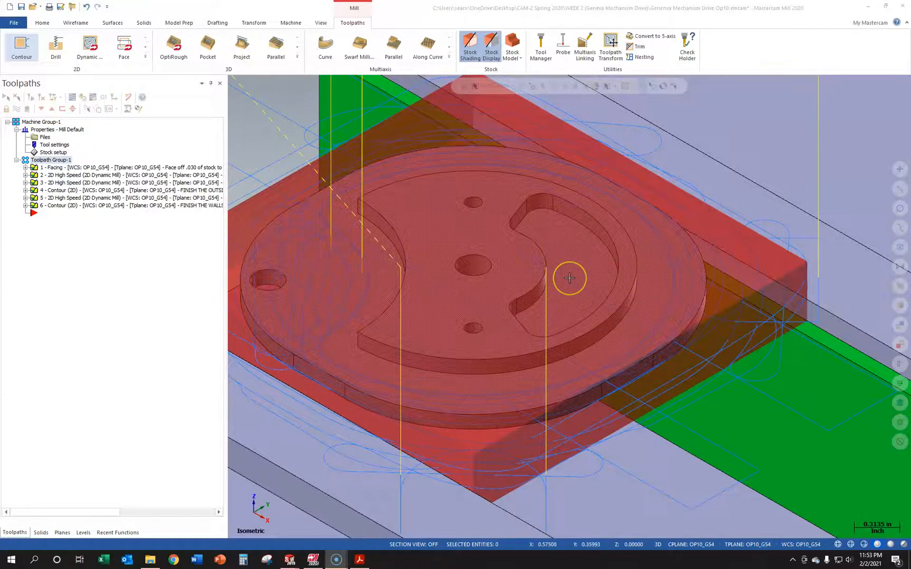
- Look up the pocket's corner radius on the Drive PDF drawing in Adobe Acrobat Reader, and return to Mastercam
click(360, 559)
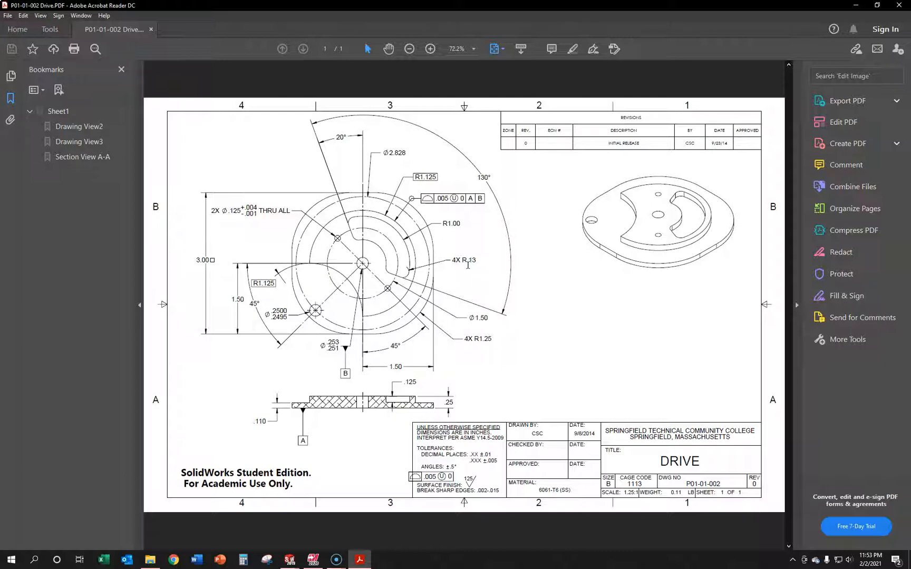
click(436, 263)
drag(479, 257, 456, 258)
drag(474, 261, 447, 260)
click(447, 282)
click(855, 4)
- Add a Dynamic Mill operation with the floor loop of the curved pocket as its machining region, using the Stay inside strategy
scroll(608, 236, up, 5)
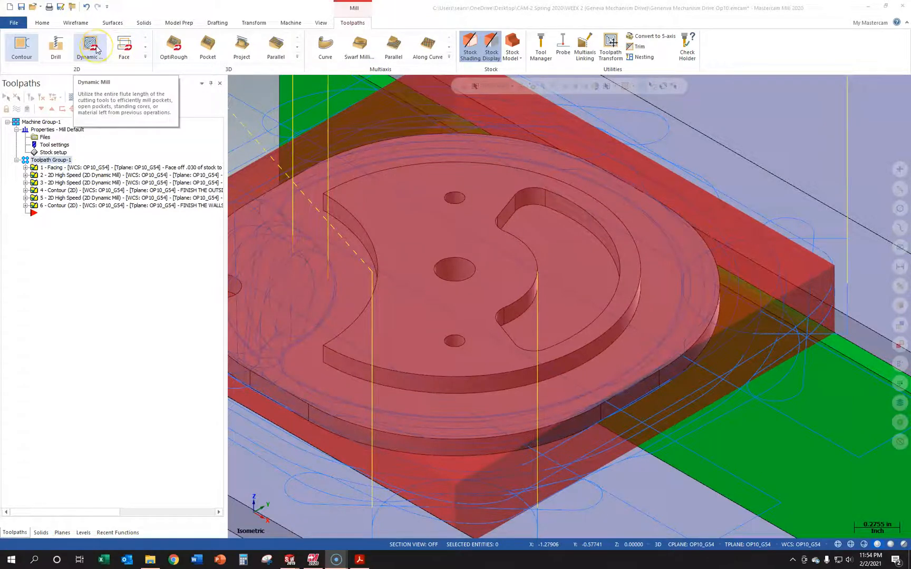
click(145, 56)
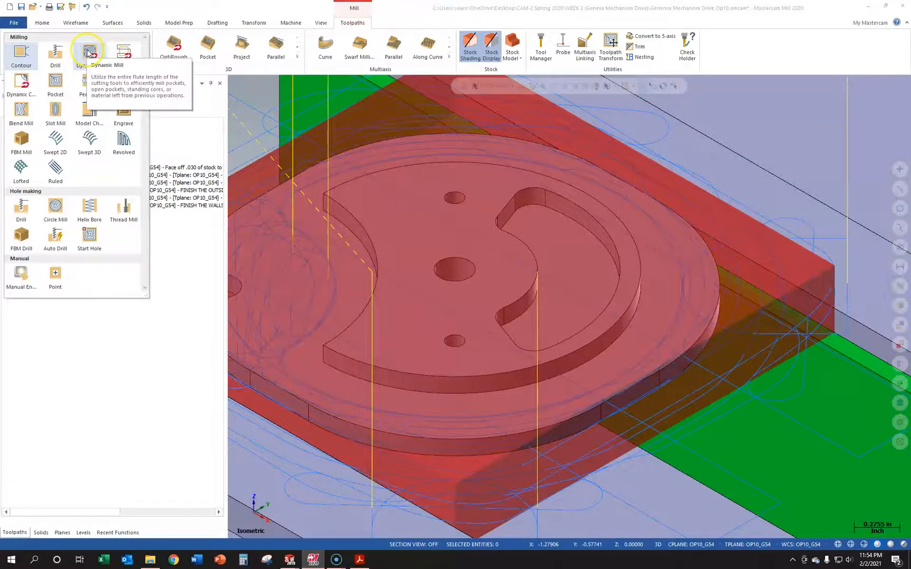
click(88, 53)
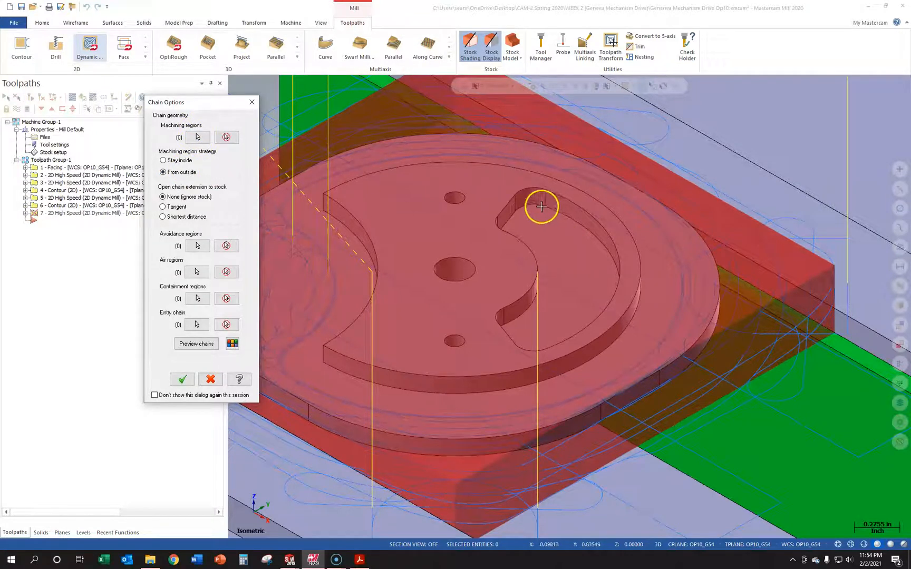
click(197, 137)
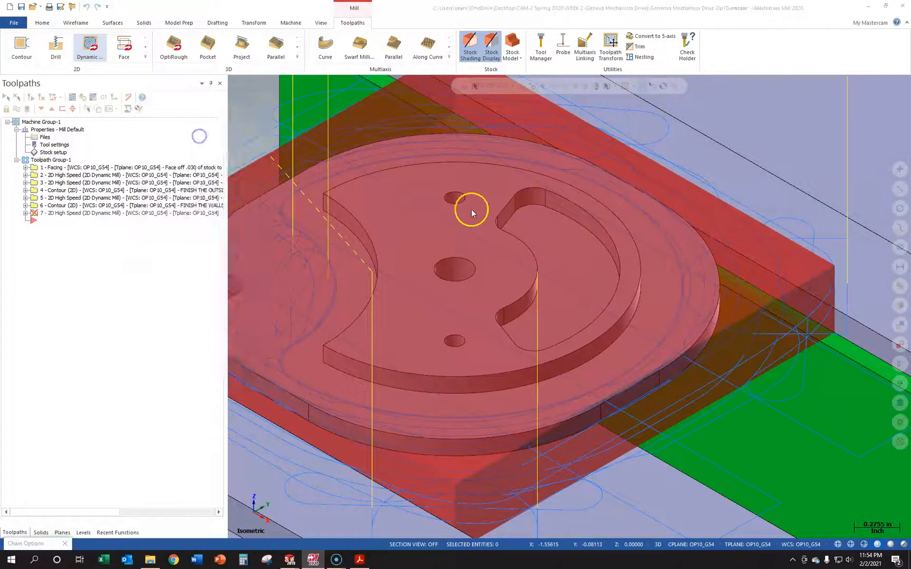
click(562, 218)
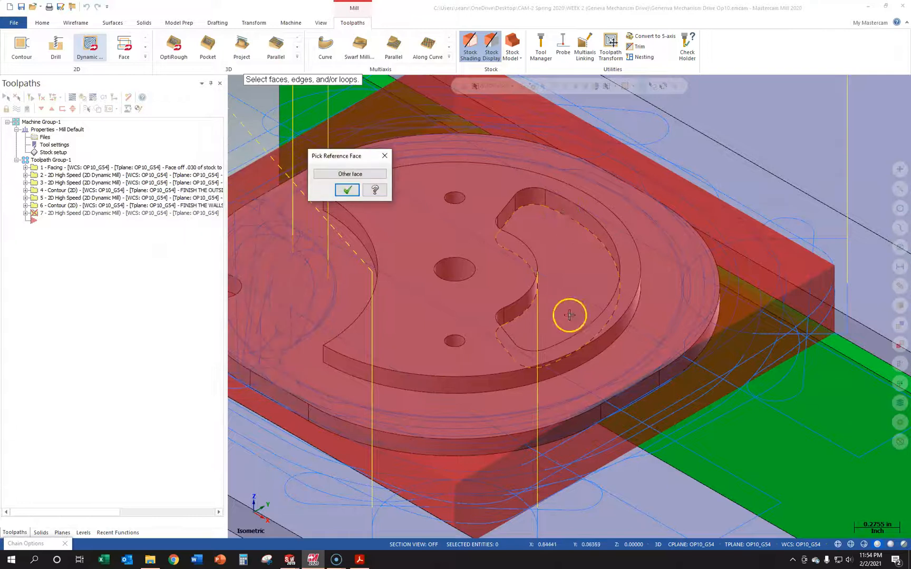
click(347, 189)
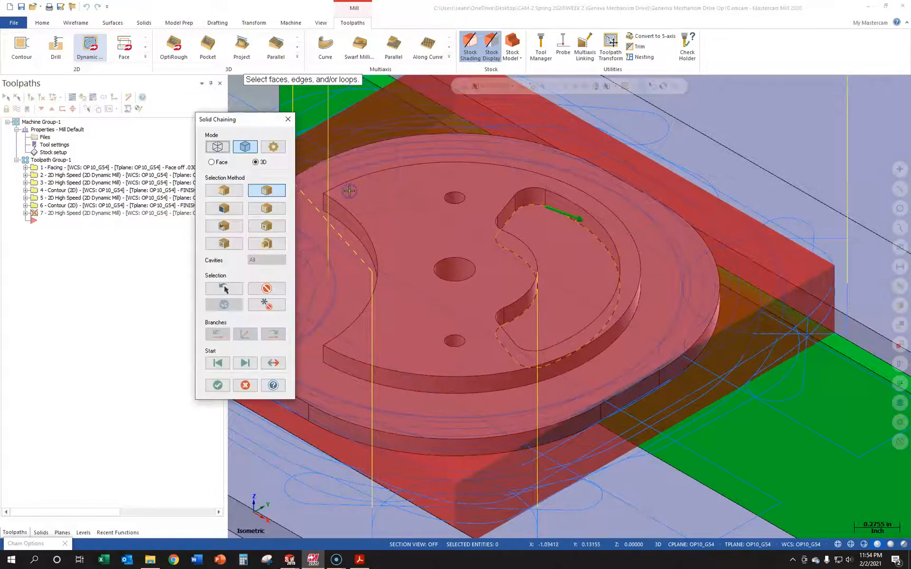
click(223, 390)
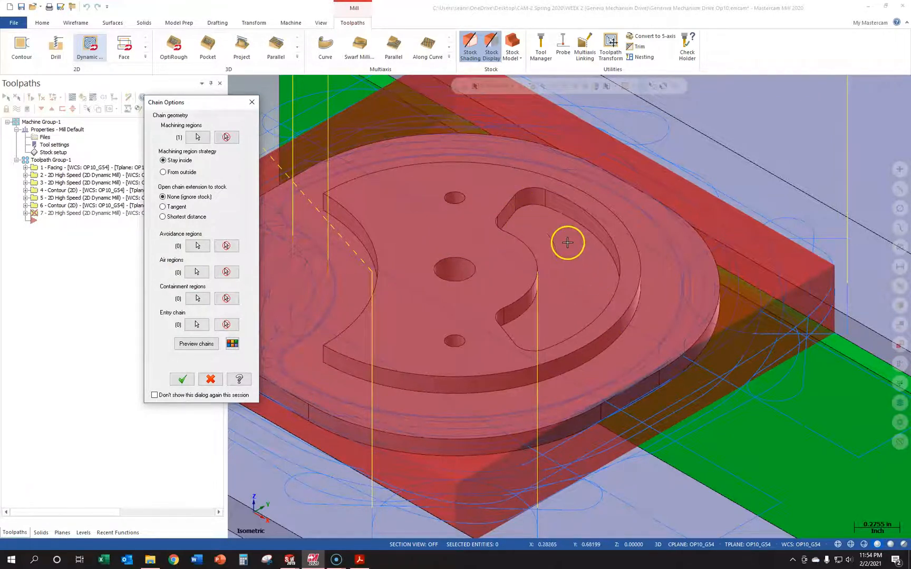
click(184, 379)
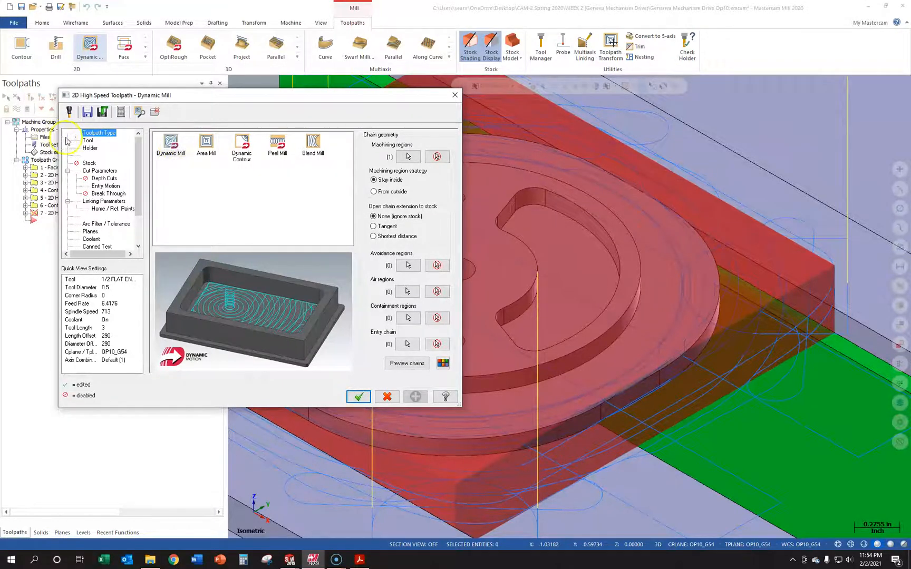
- Assign the 3/8 FLAT ENDMILL from the tool library and enter the comment ROUGH MACHINE POCKET / LEAVE .010" ON FLOORS AND WALLS FOR FINISH
click(87, 140)
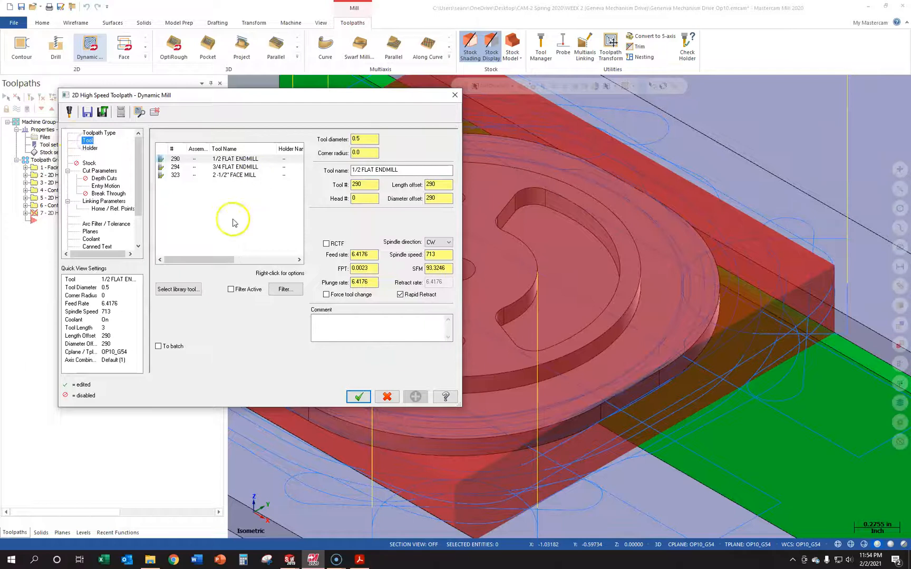
click(190, 288)
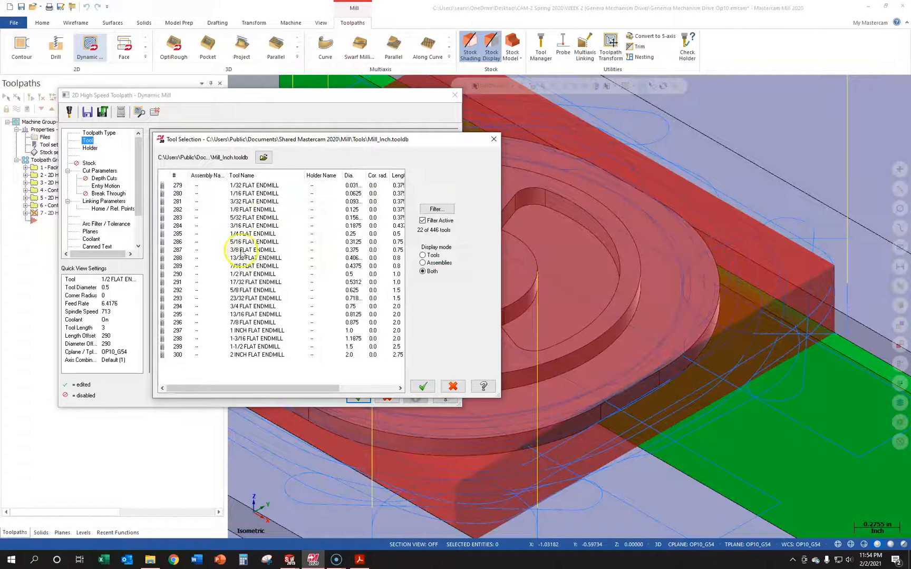
click(244, 250)
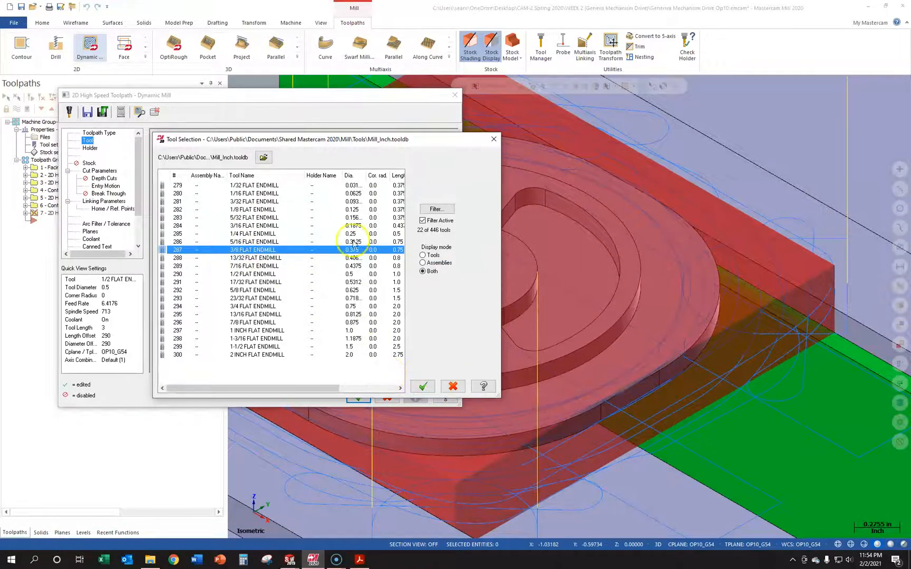
click(423, 386)
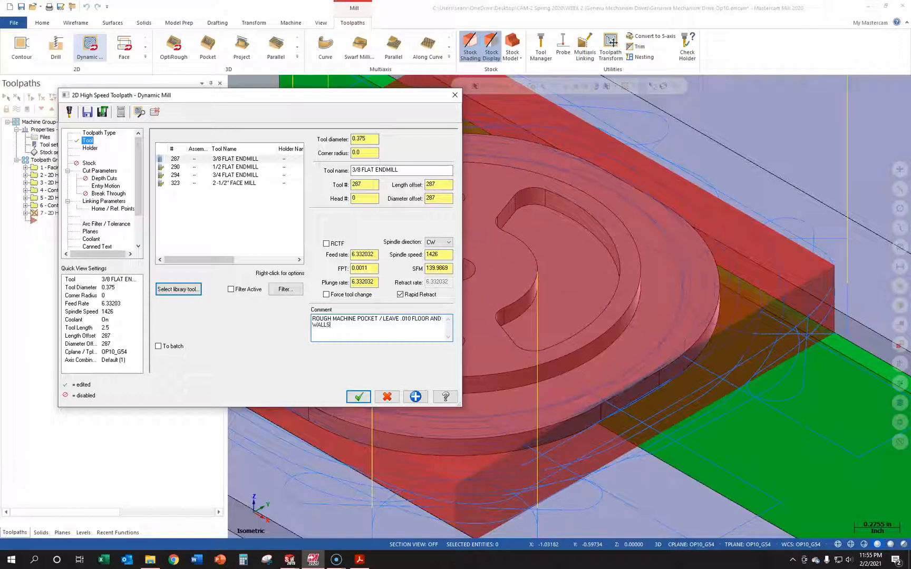
click(412, 319)
text(" FOR)
text(FO)
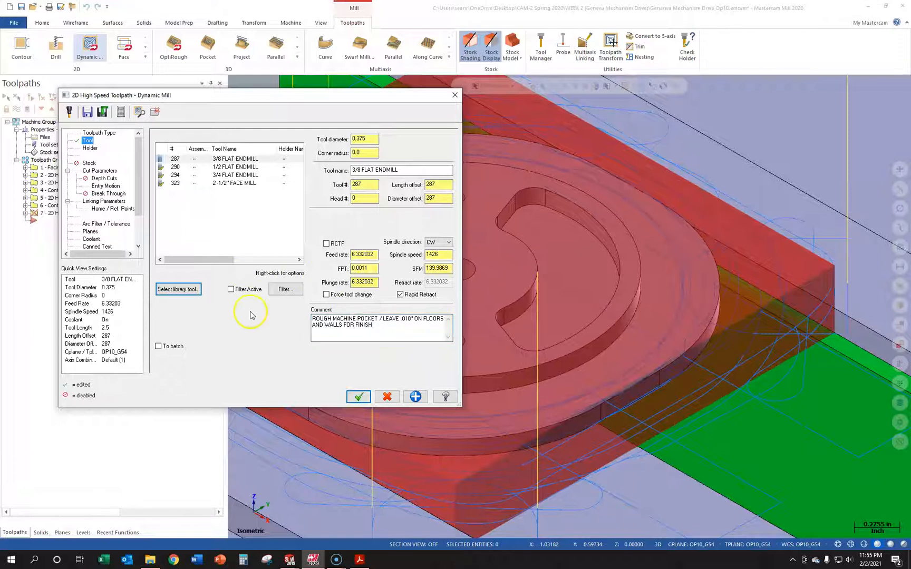
- Set the stock to leave on floors to 0.01 in the pocket operation's cut parameters
click(385, 329)
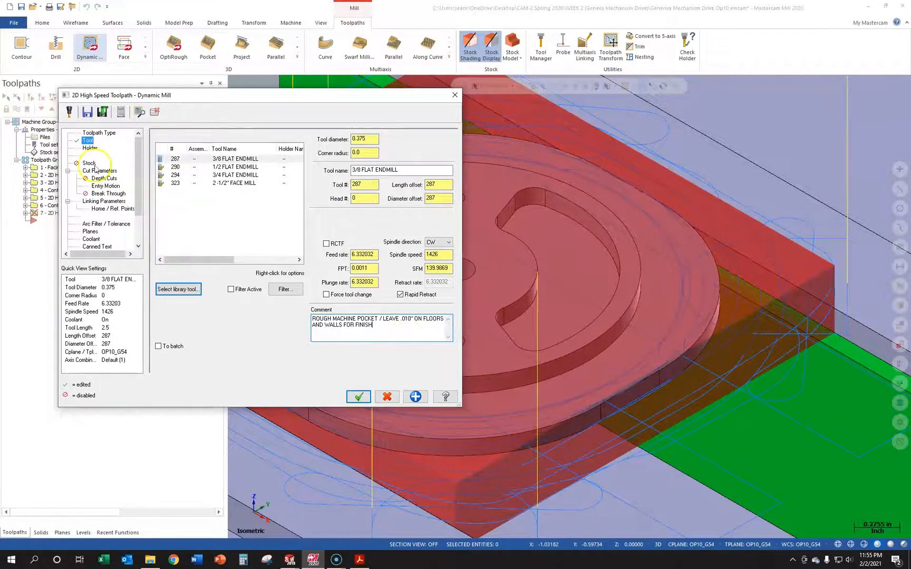
click(89, 148)
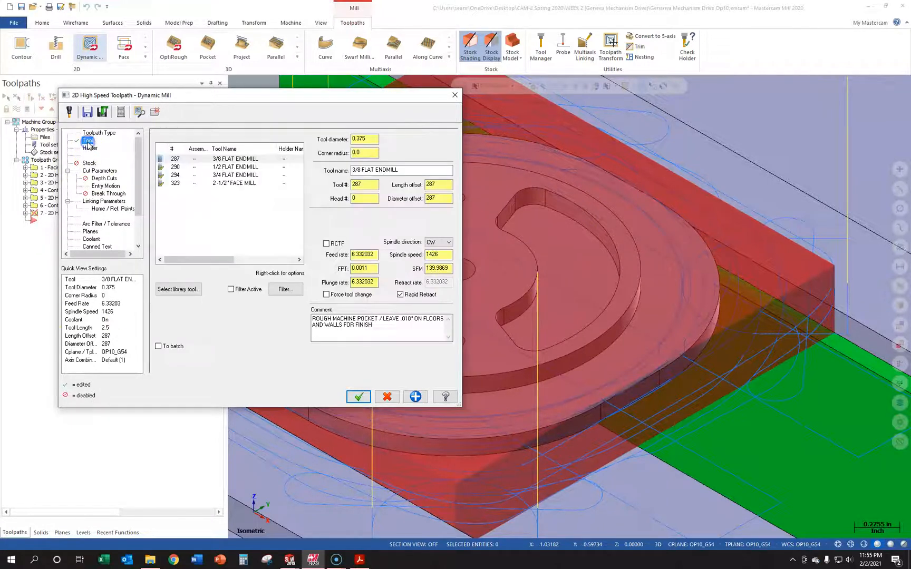
click(98, 172)
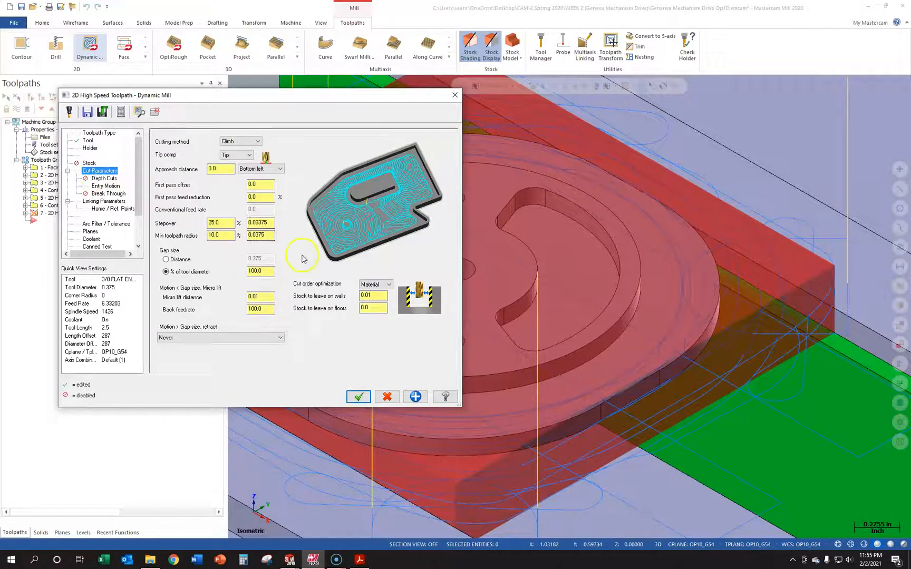
click(369, 311)
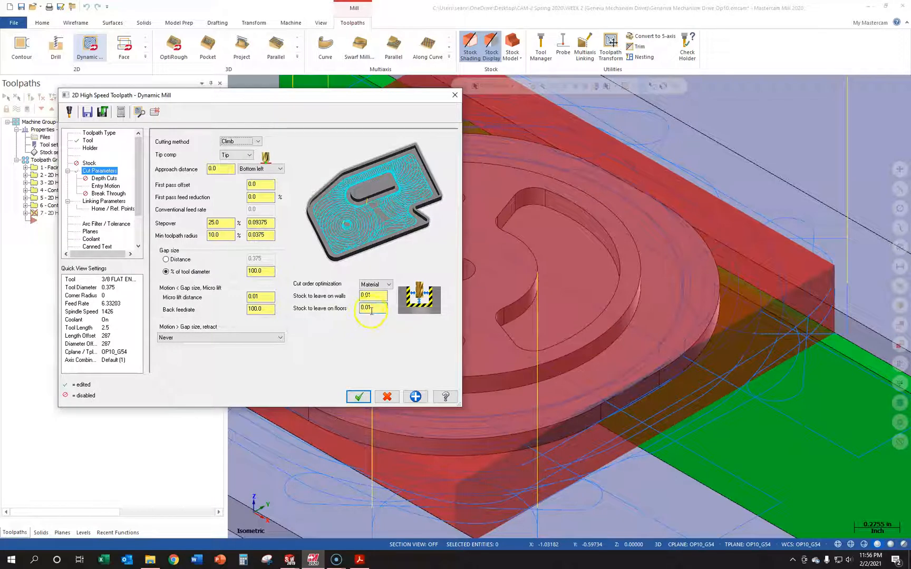
click(381, 309)
text(1)
- Review the pocket operation's depth cuts, helix entry motion and break through settings
click(108, 179)
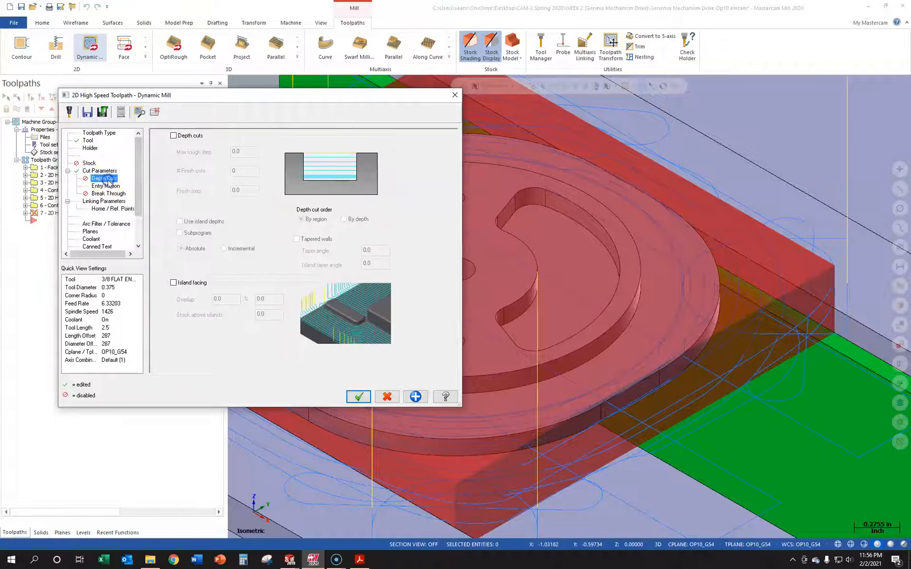
click(463, 206)
click(106, 186)
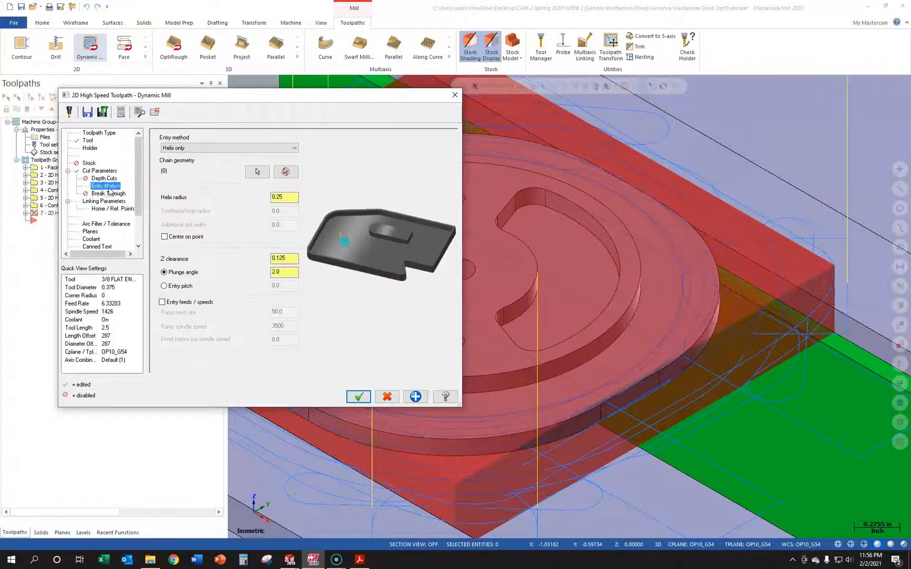
click(290, 197)
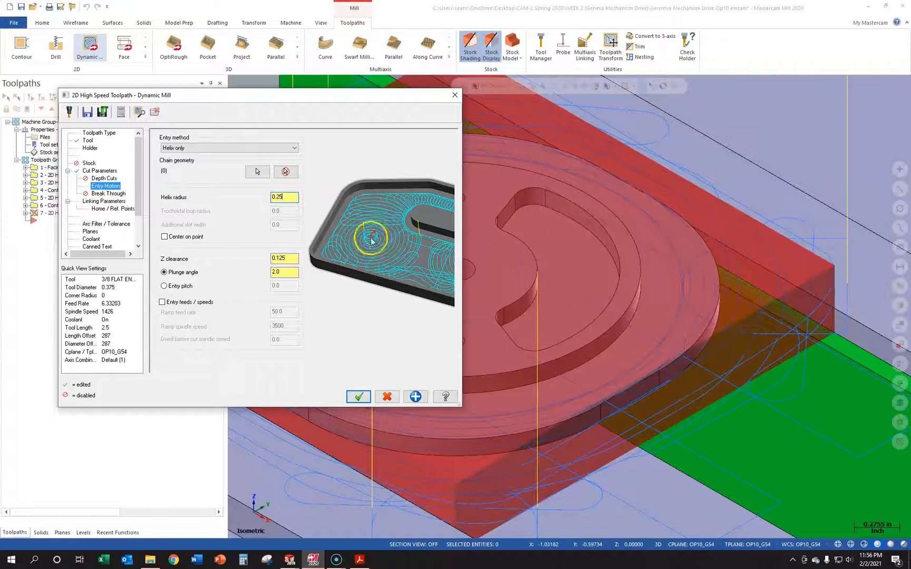
click(289, 198)
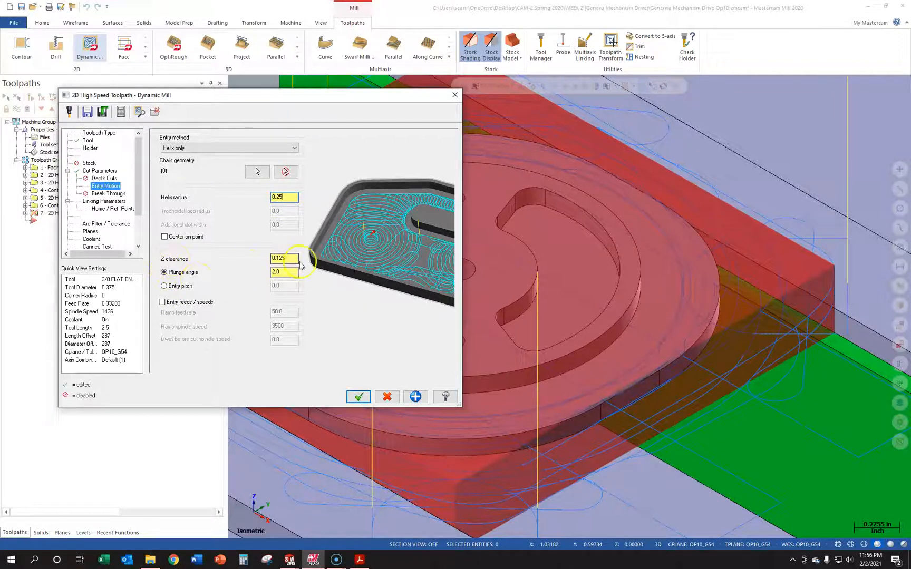
mouse_move(284, 259)
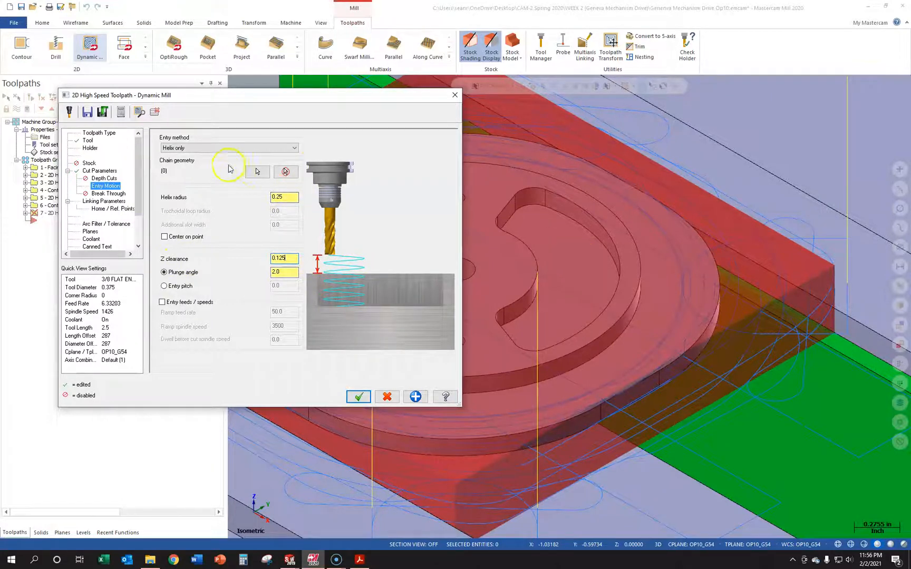
click(103, 194)
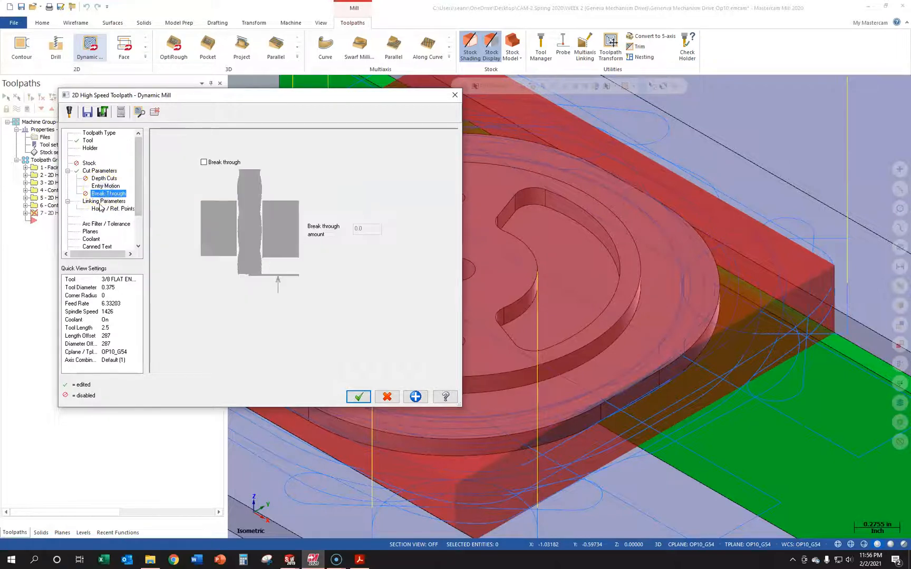
- Set the top of stock to 0.0 and take the -0.125 cutting depth from a point on the curved pocket's floor
click(100, 202)
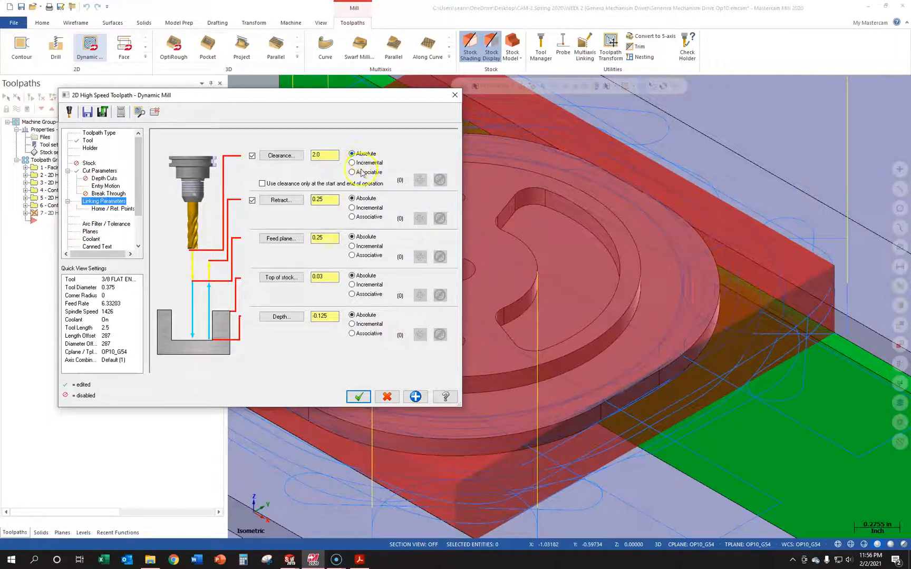
click(335, 238)
key(BackSpace)
text(0)
click(291, 317)
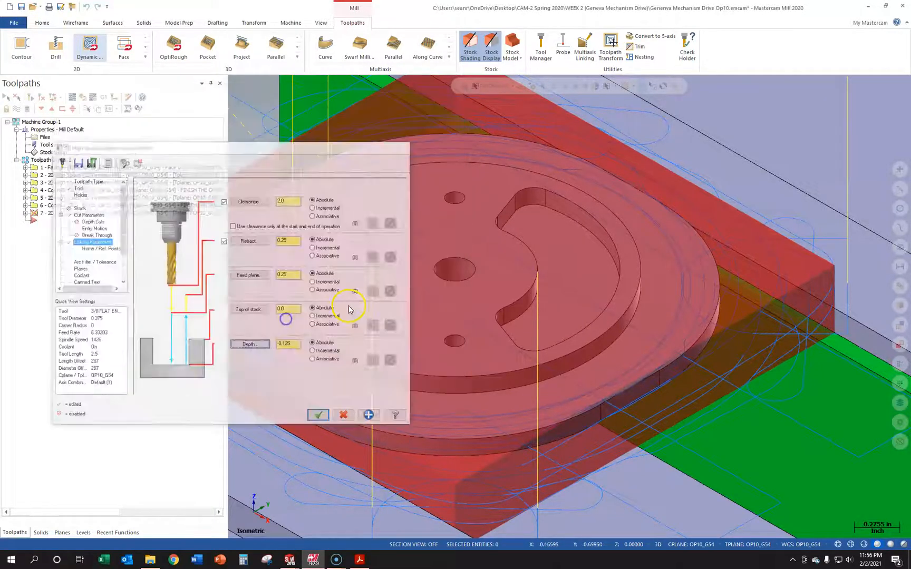
click(535, 211)
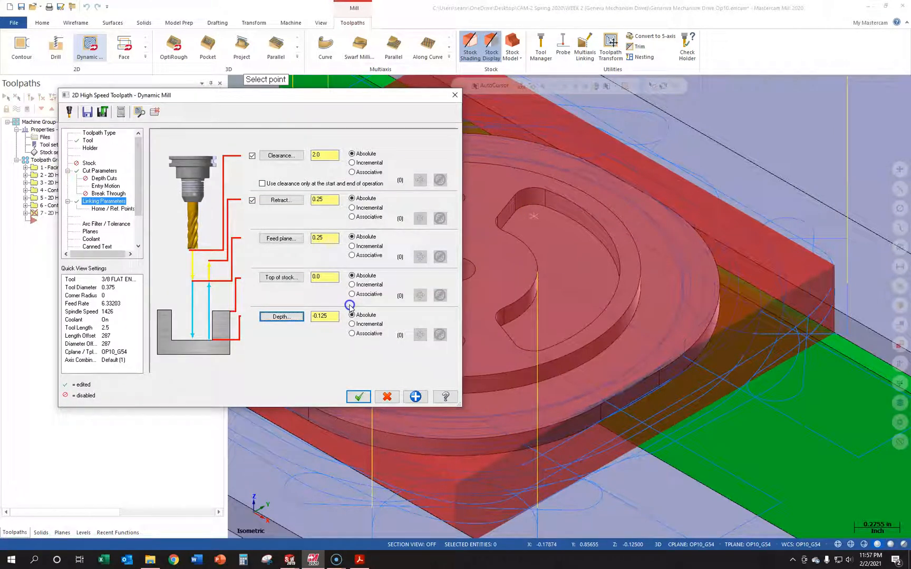
- Check that flood coolant is On and generate the Dynamic Mill pocket toolpath
click(94, 239)
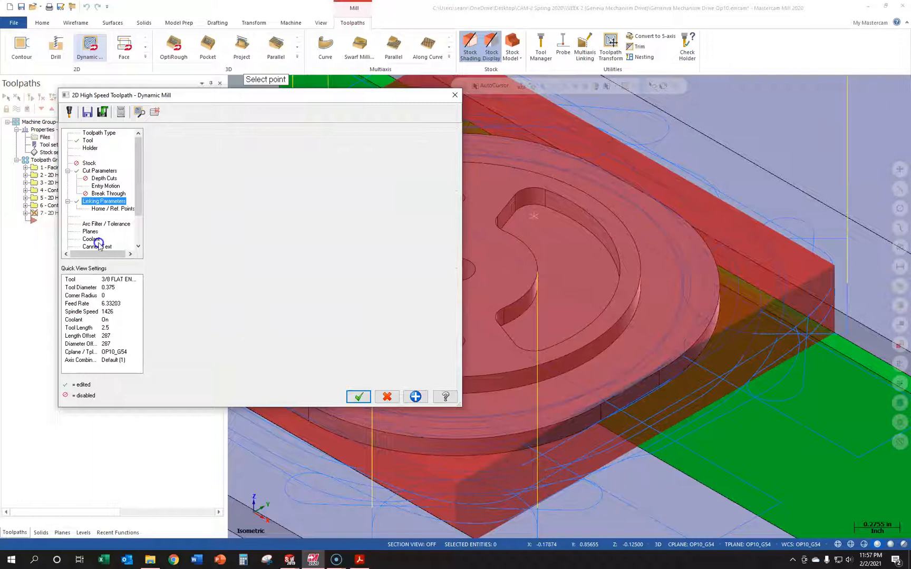
click(319, 188)
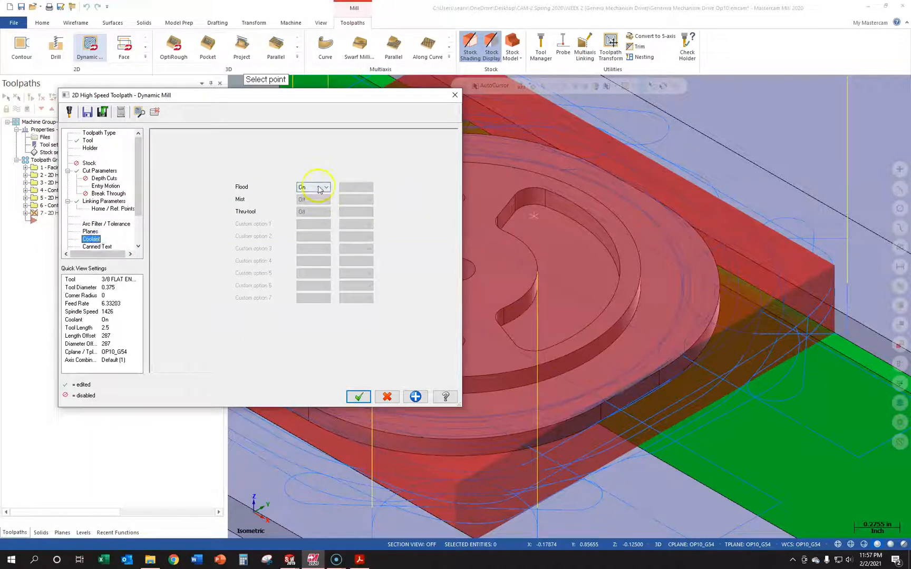
click(359, 397)
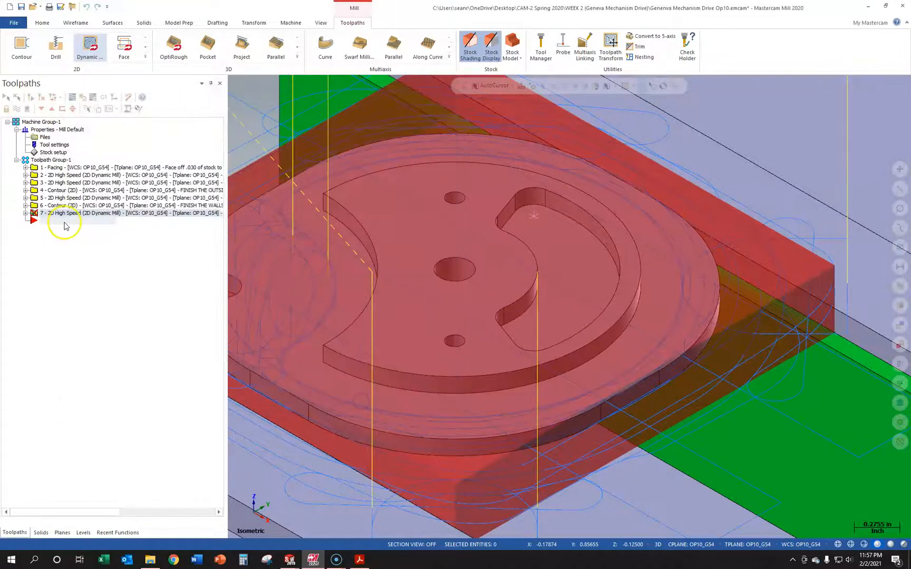
- Backplot the pocket roughing toolpath and examine the helical entry and tool motion inside the curved pocket
scroll(617, 229, up, 2)
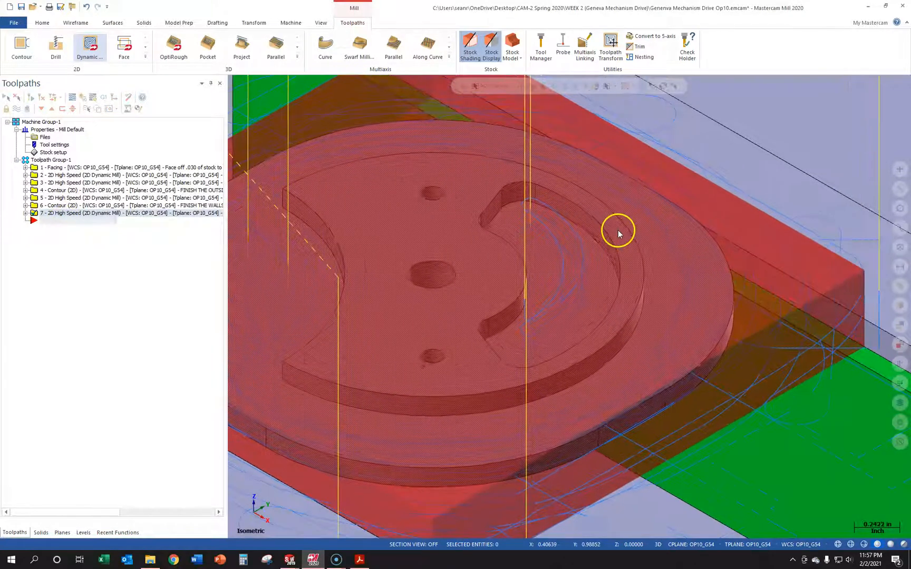
click(72, 97)
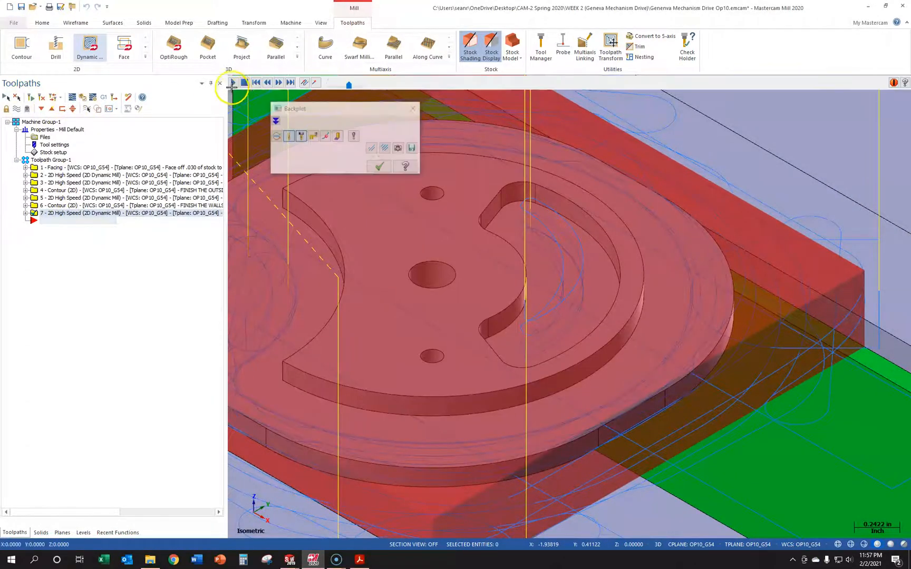
click(233, 83)
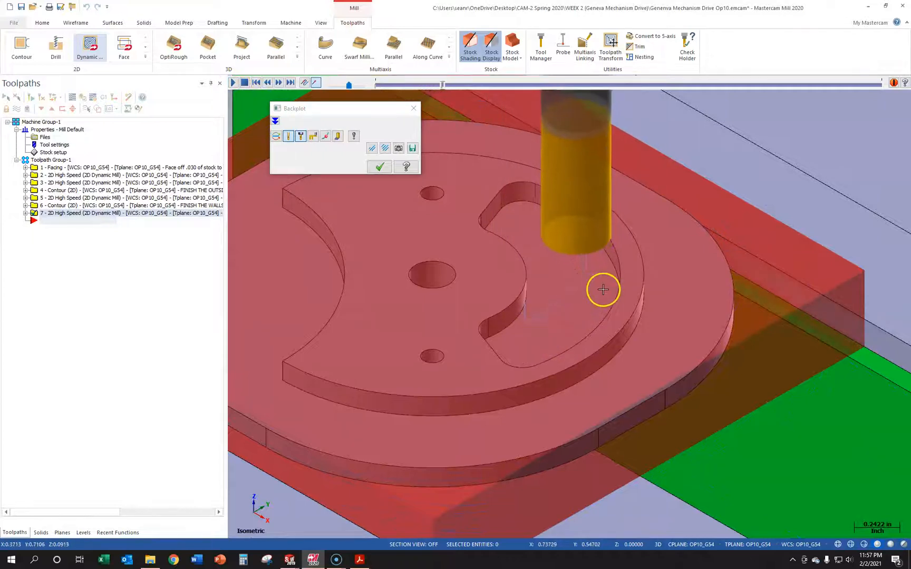
middle_drag(565, 230, 563, 176)
scroll(564, 224, up, 2)
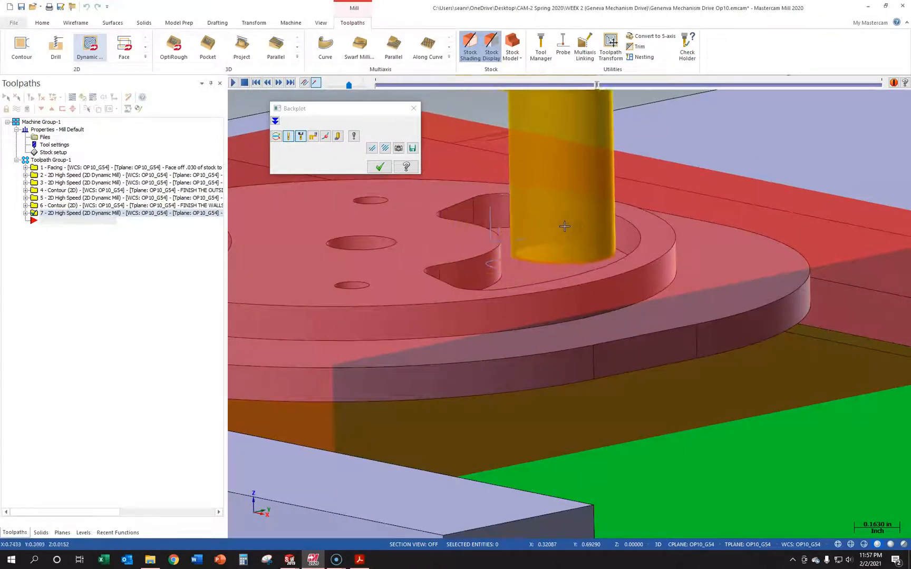
middle_drag(565, 239, 565, 262)
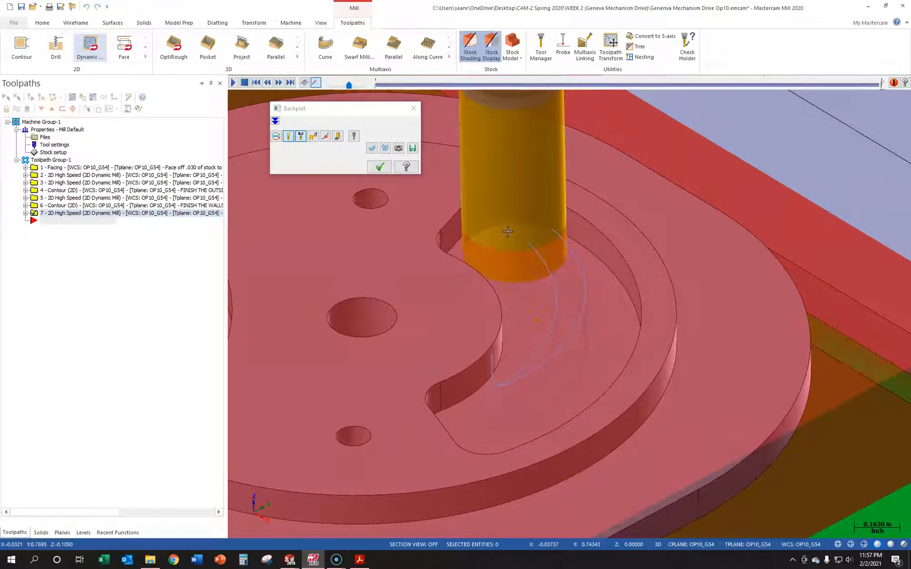
middle_drag(508, 232, 533, 228)
scroll(441, 227, up, 7)
scroll(533, 228, down, 5)
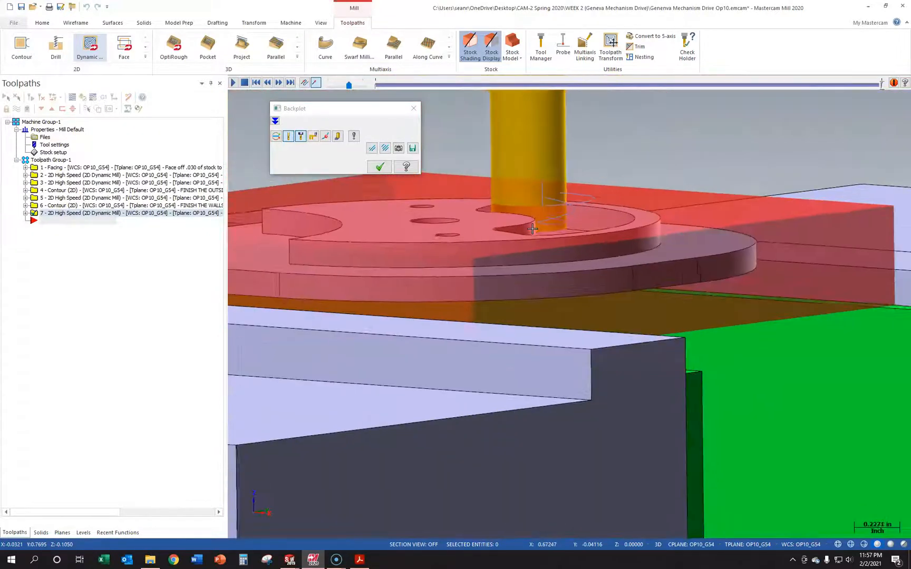
scroll(462, 206, up, 3)
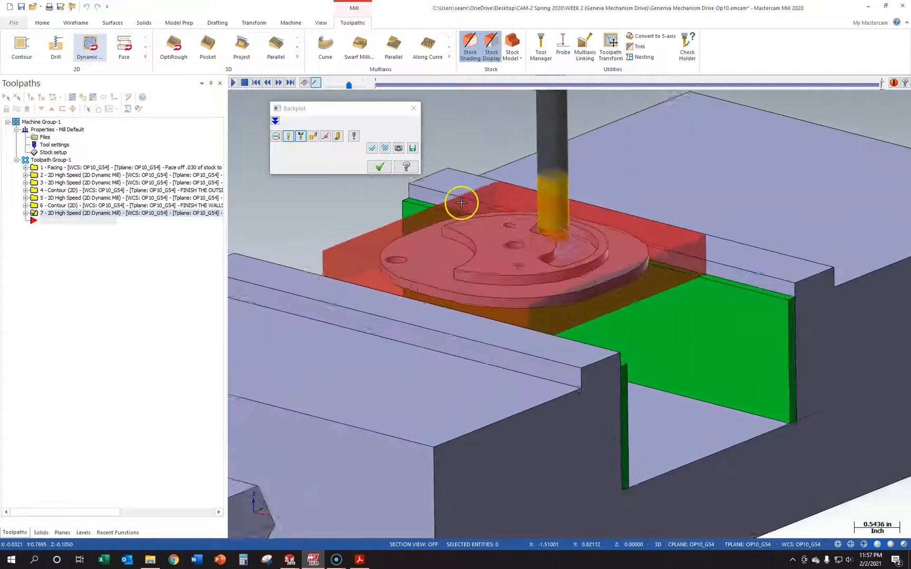
- Close the backplot and turn off the stock display around the part
click(484, 50)
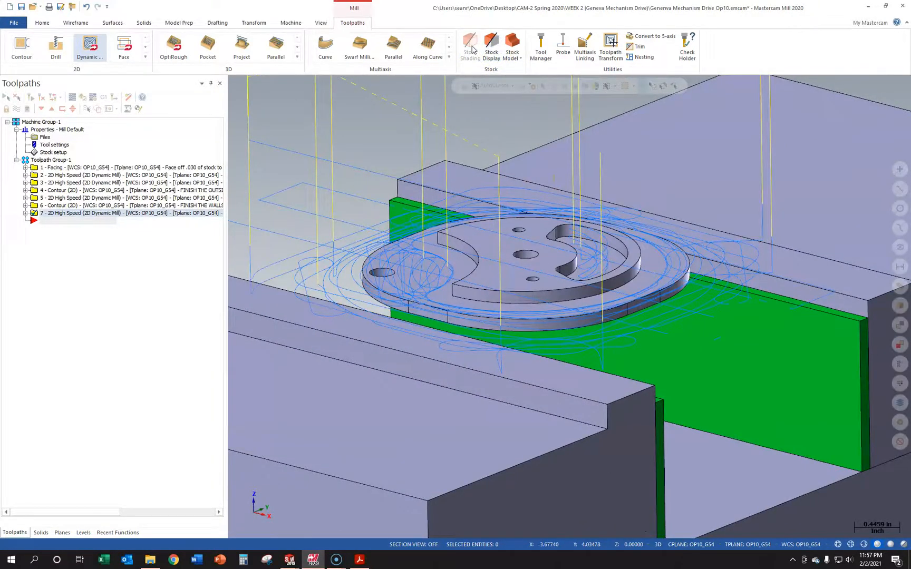
middle_drag(519, 166, 517, 185)
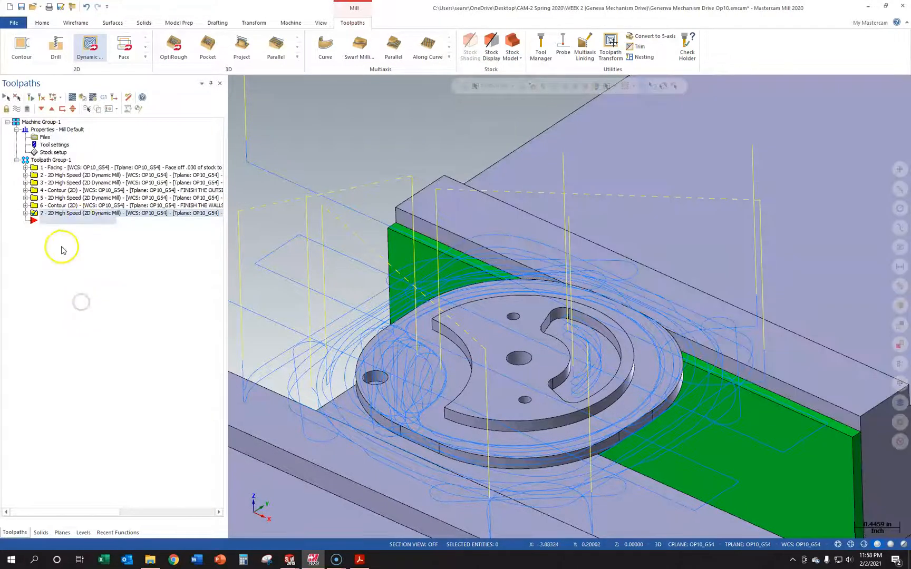
scroll(656, 392, up, 1)
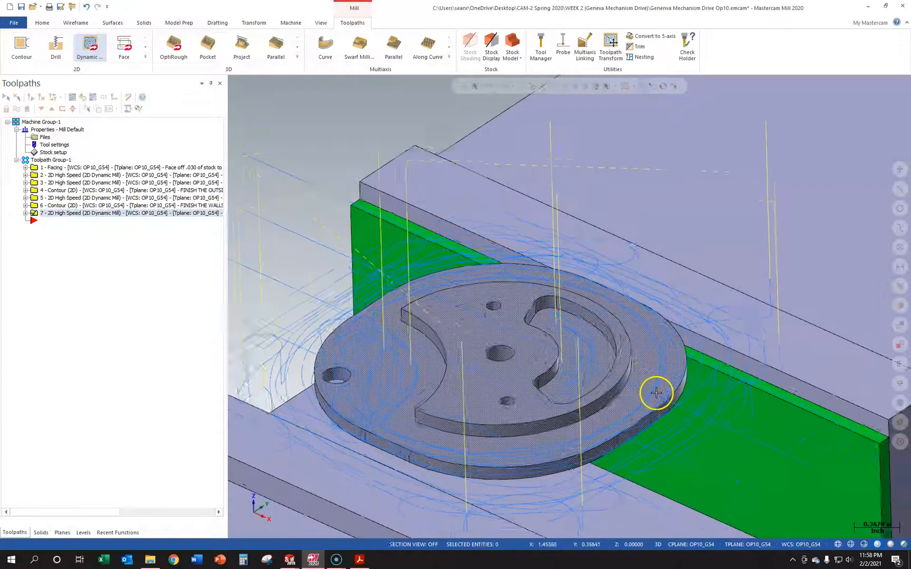
scroll(656, 393, up, 1)
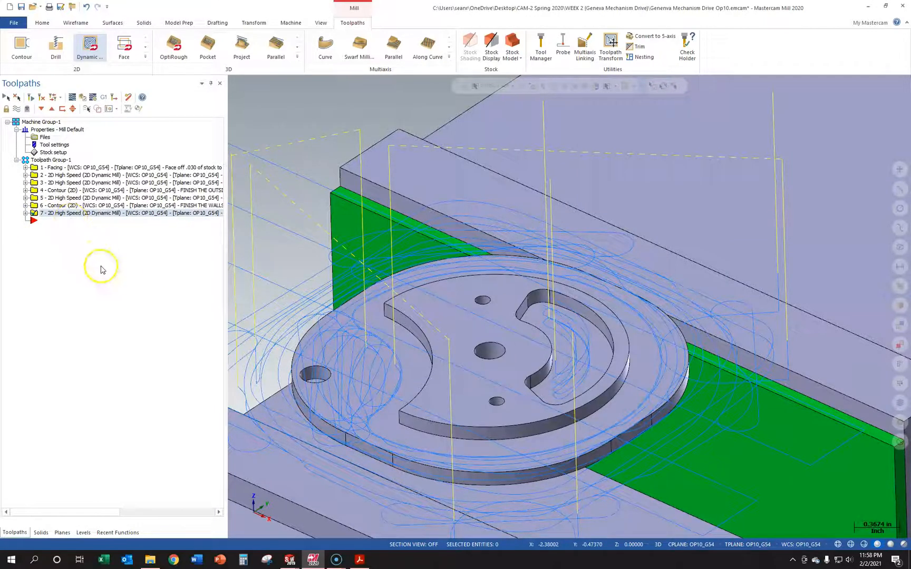
- Duplicate Dynamic Mill operation 7 and paste the copy at the end of Toolpath Group-1
right_click(52, 216)
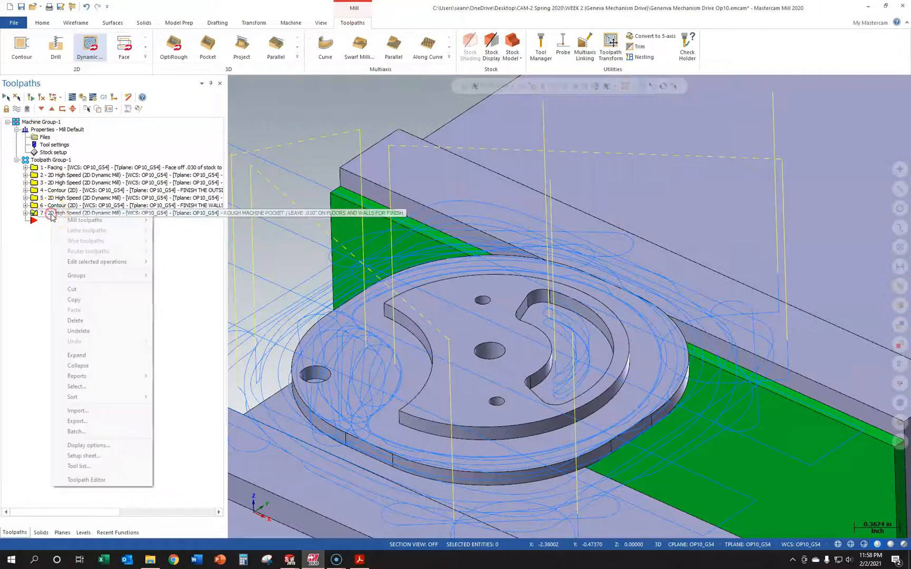
click(90, 299)
right_click(46, 220)
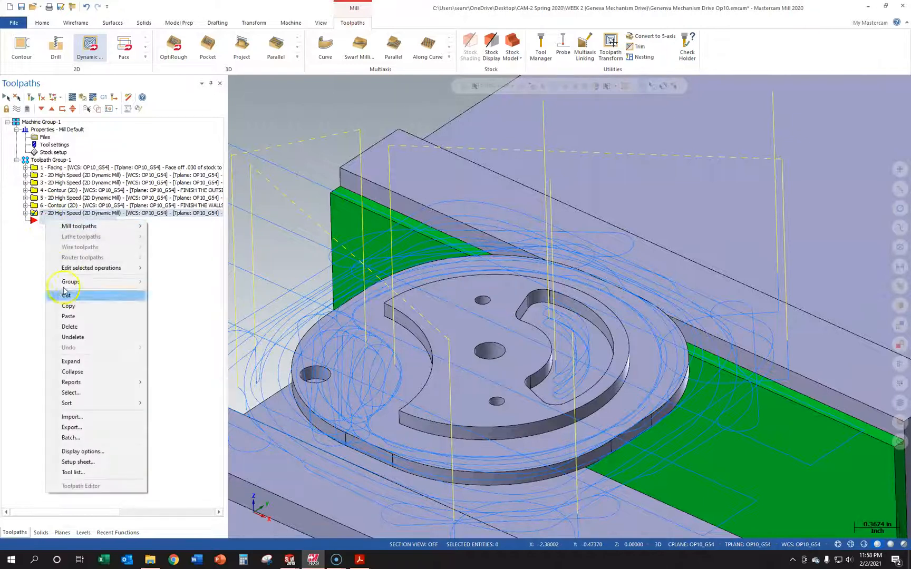
click(68, 316)
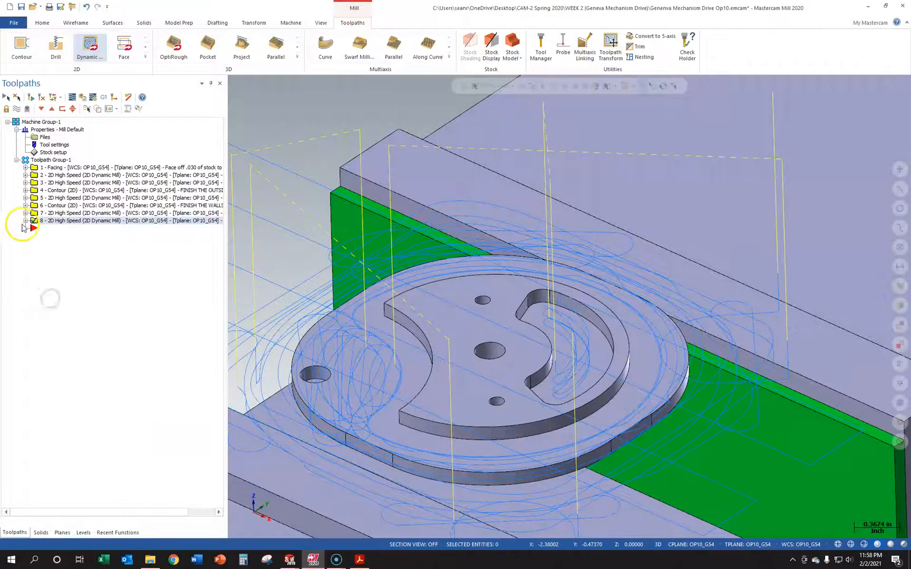
- Open the parameters of Dynamic Mill operation 8 and assign the 3/16 FLAT ENDMILL from the tool library
click(26, 220)
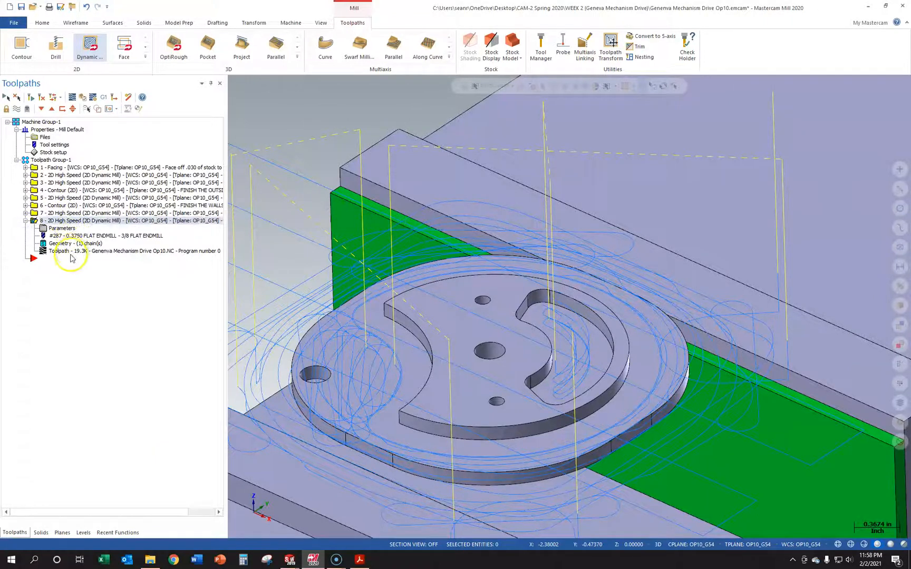
click(70, 228)
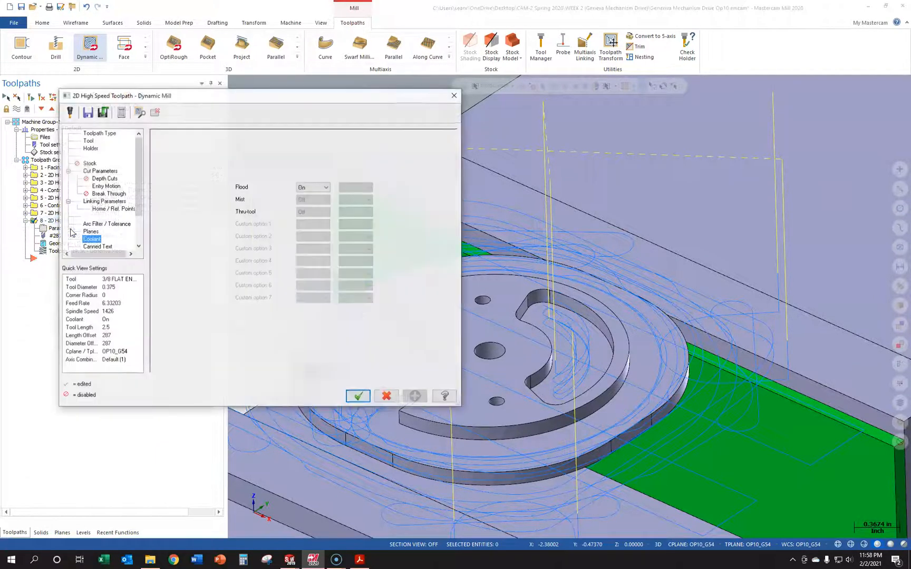
click(100, 134)
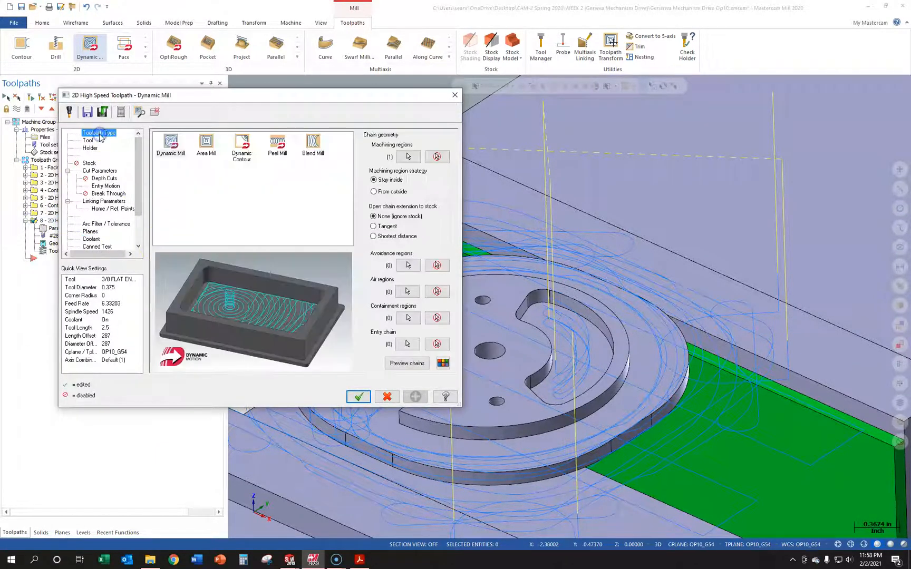
click(88, 141)
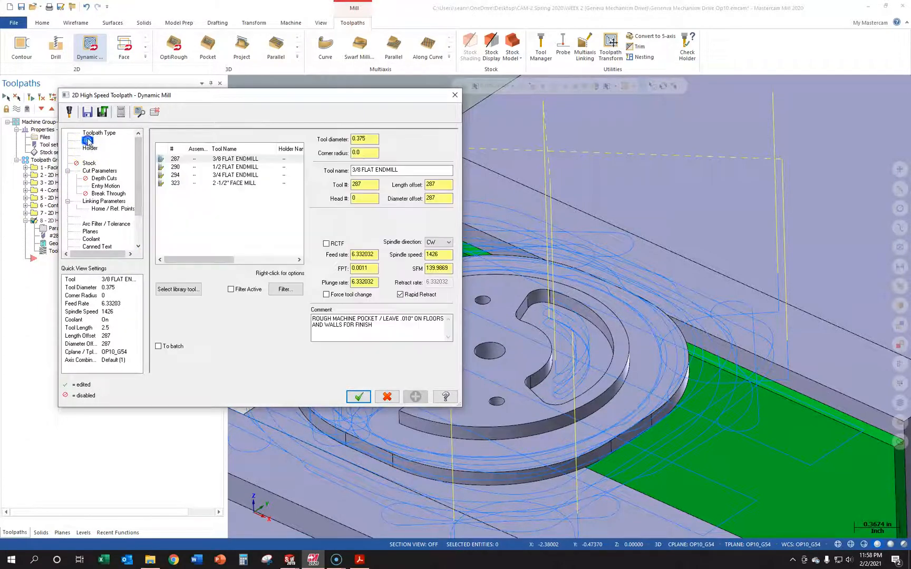
click(192, 291)
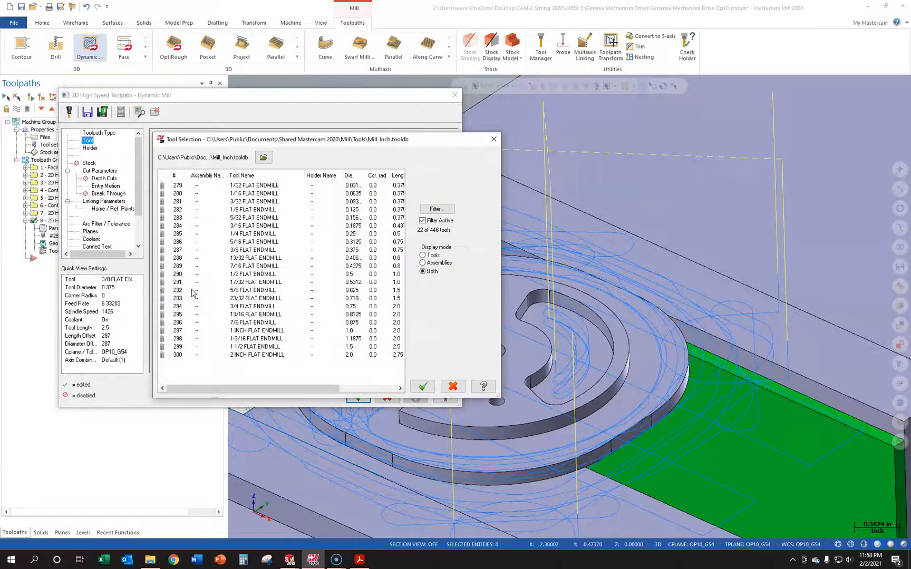
click(248, 227)
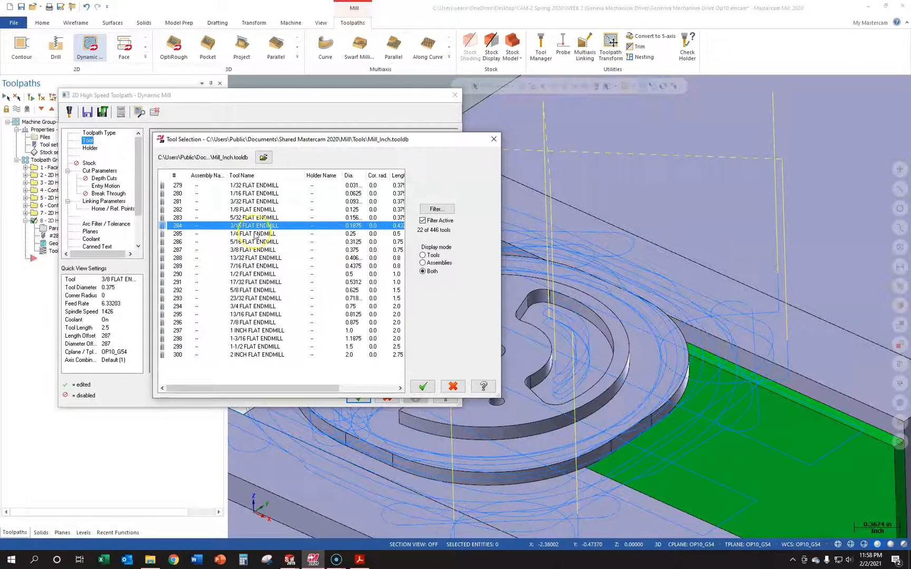
click(422, 386)
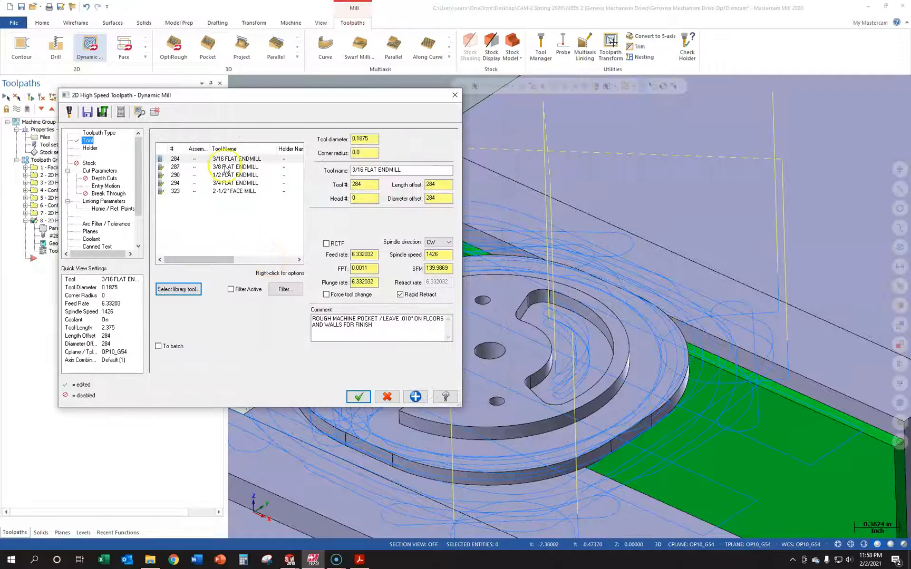
- Re-initialize the feeds and speeds for the 3/16 flat endmill
right_click(227, 159)
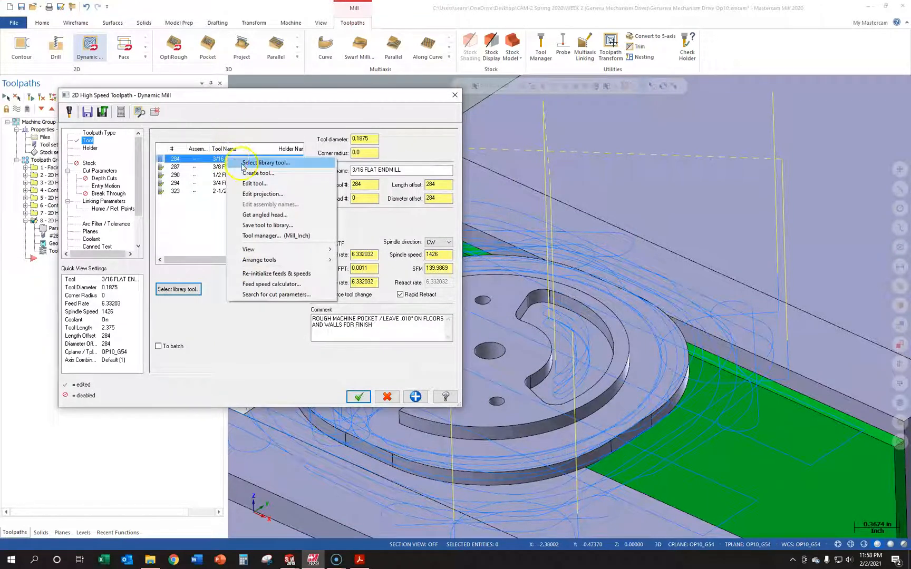
click(266, 273)
click(366, 266)
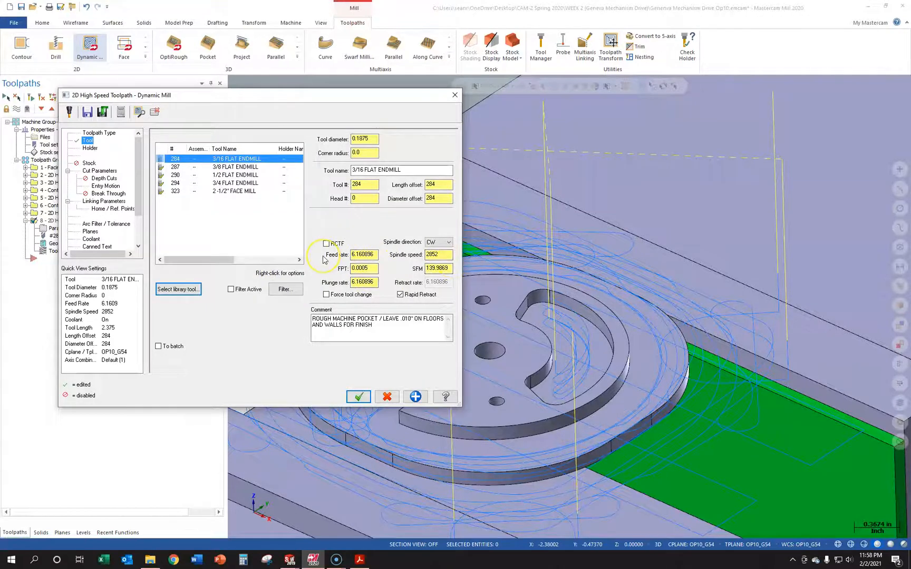
right_click(236, 159)
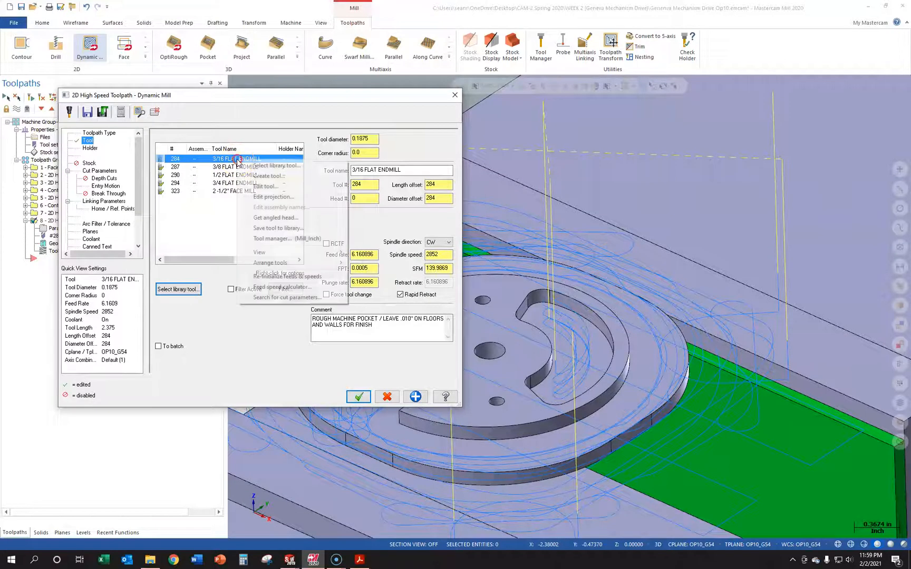
click(208, 219)
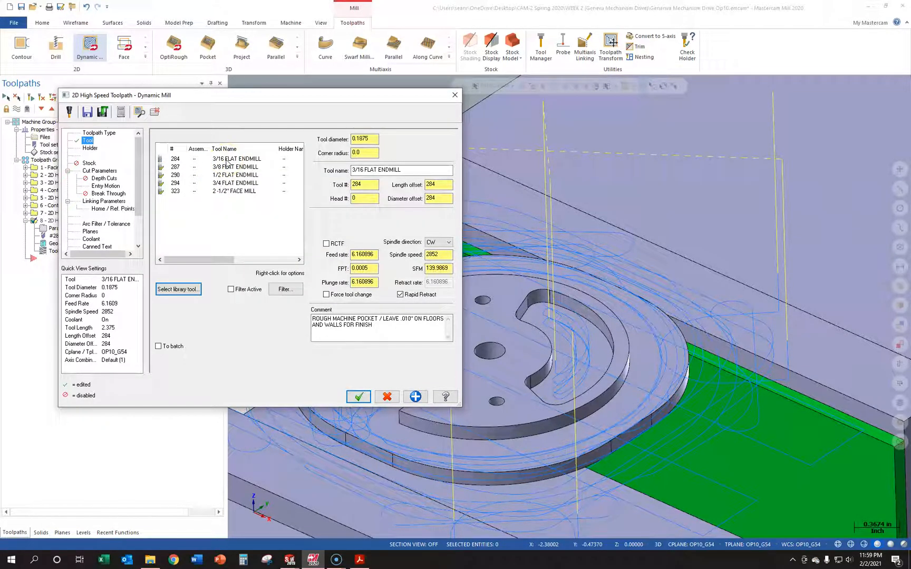
- Rewrite the operation comment as 'FINIAH MACHINE POCKET FLOOR / LEAVE .010" FOR WALL FINISHING'
click(377, 326)
click(379, 318)
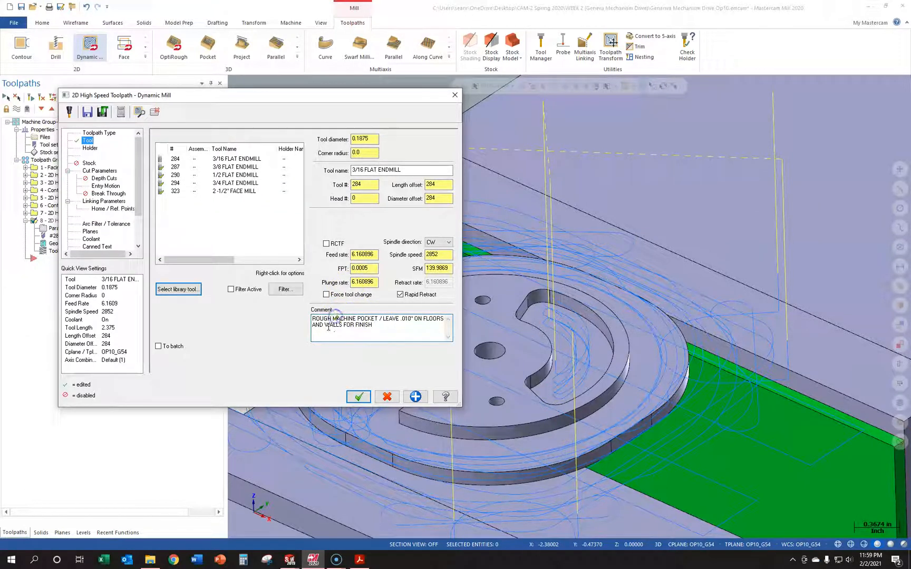
key(BackSpace)
key(BackSpace)
key(BackSpace)
key(BackSpace)
key(BackSpace)
key(BackSpace)
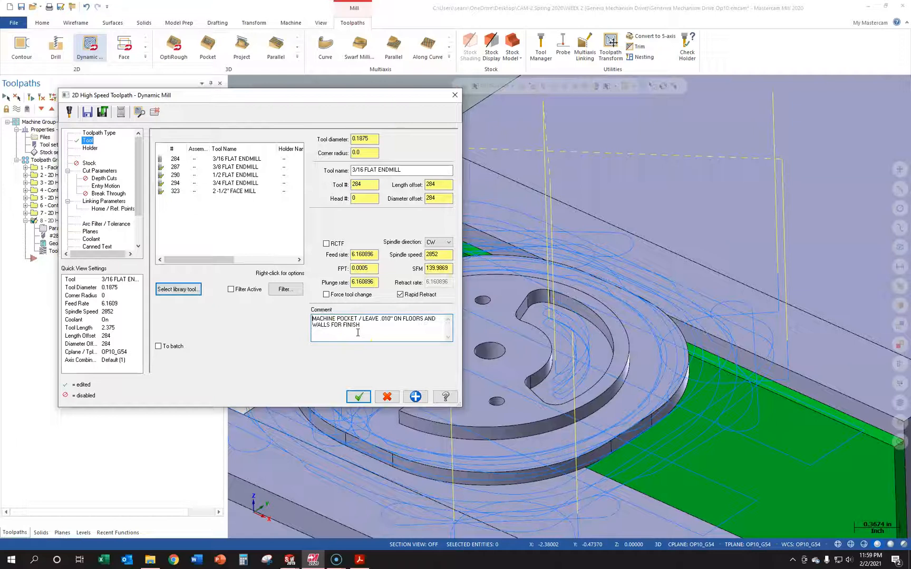
text(FINIAH)
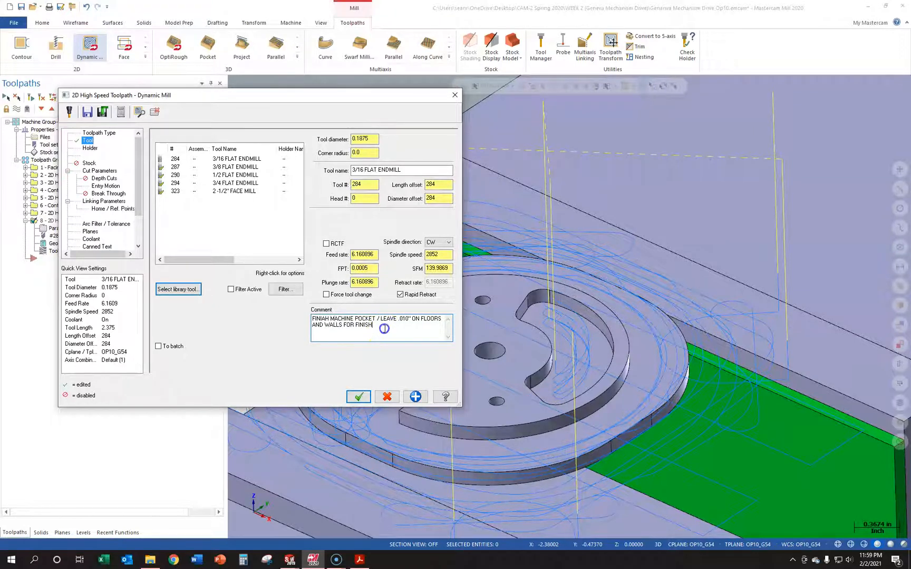
key(BackSpace)
key(BackSpace)
key(BackSpace)
key(BackSpace)
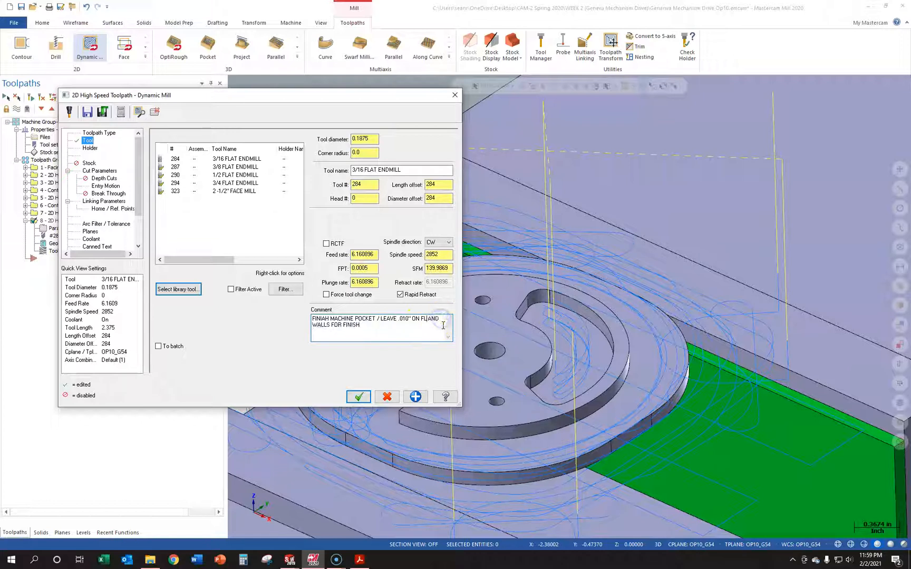
key(BackSpace)
drag(376, 319, 458, 346)
key(BackSpace)
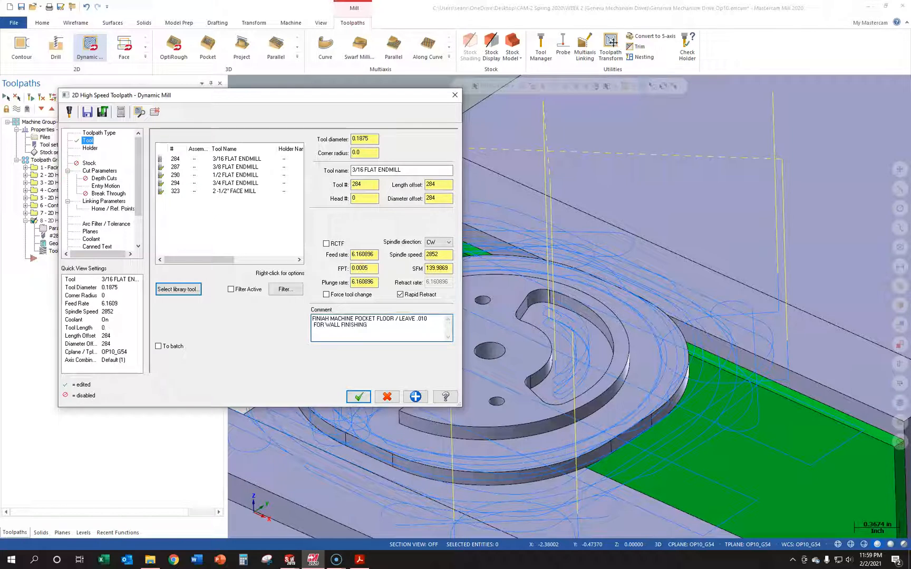
click(429, 319)
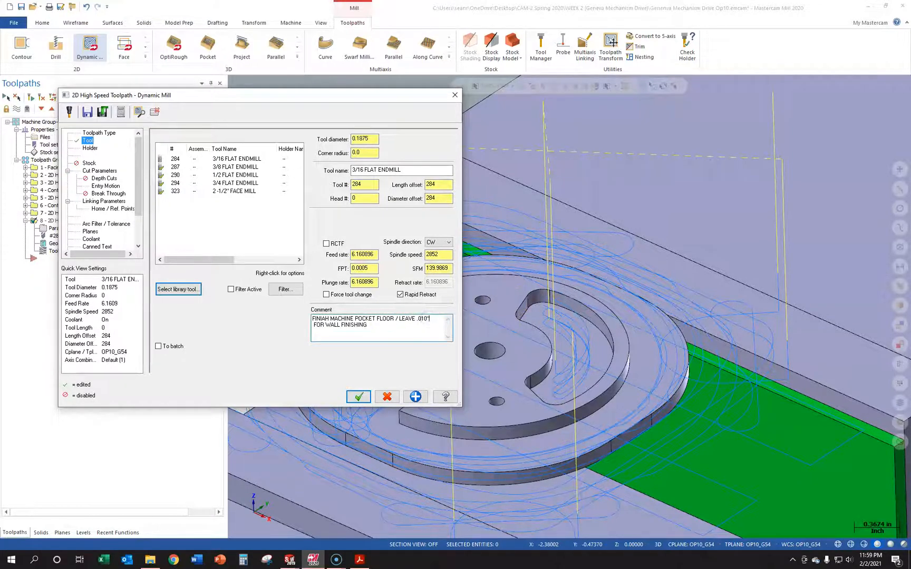
- Set the stock to leave on floors to 0.0, check depth and coolant, and regenerate operation 8 for backplotting
click(106, 171)
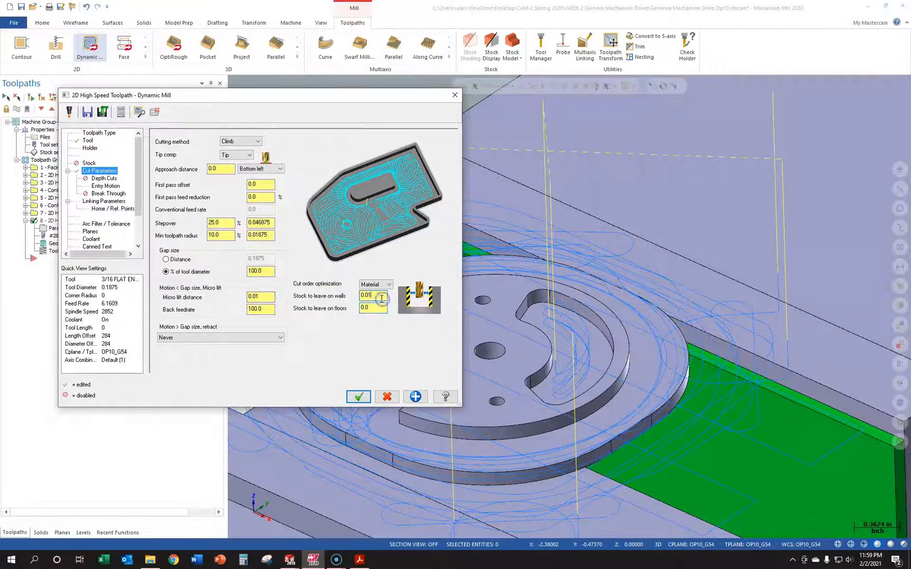
click(105, 200)
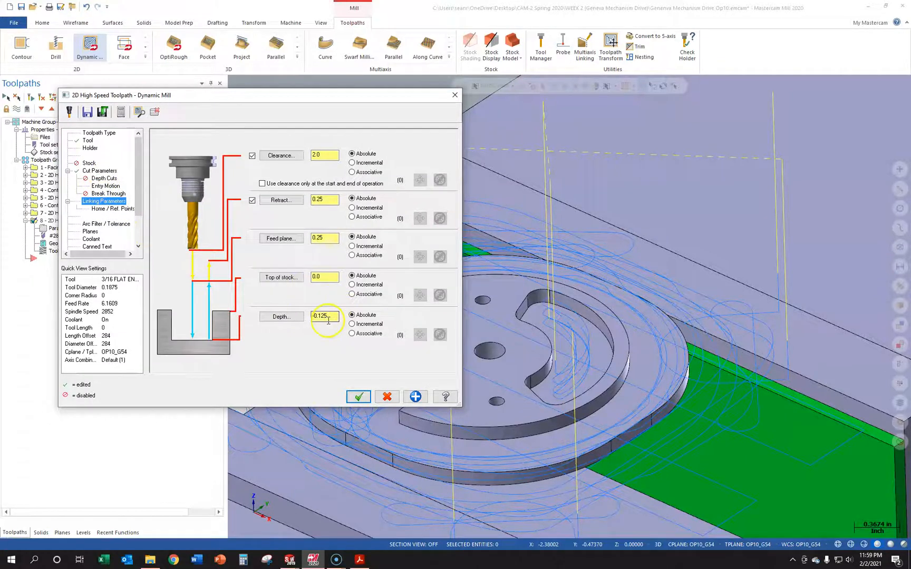
click(92, 239)
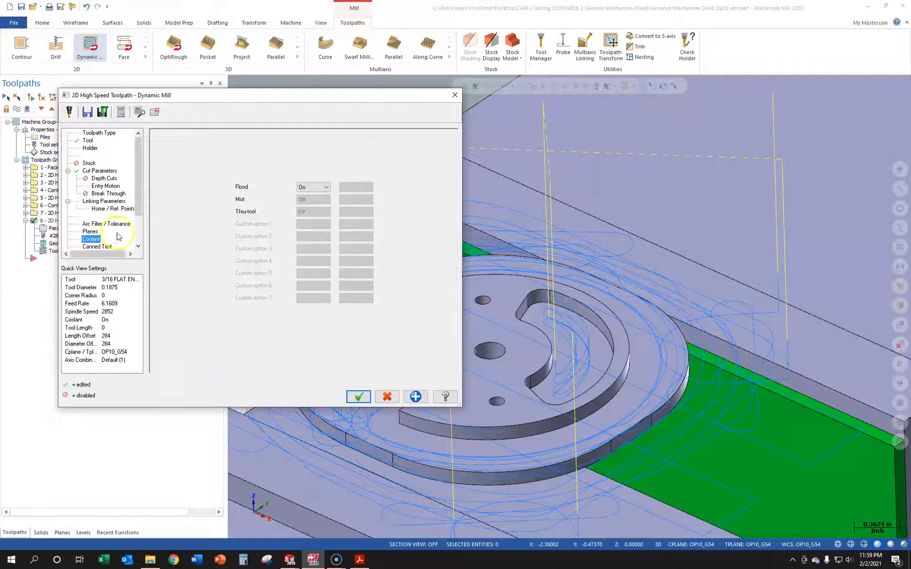
click(358, 396)
click(63, 252)
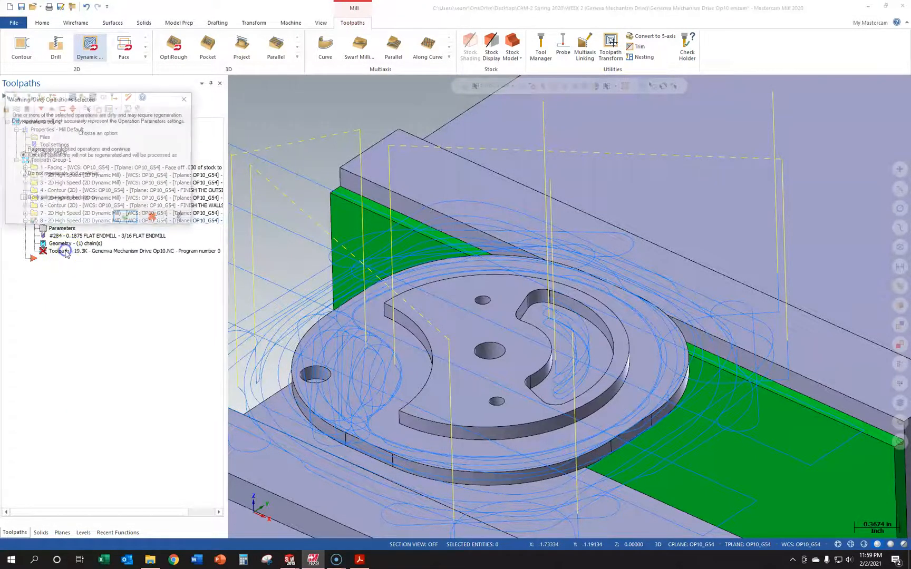
click(124, 221)
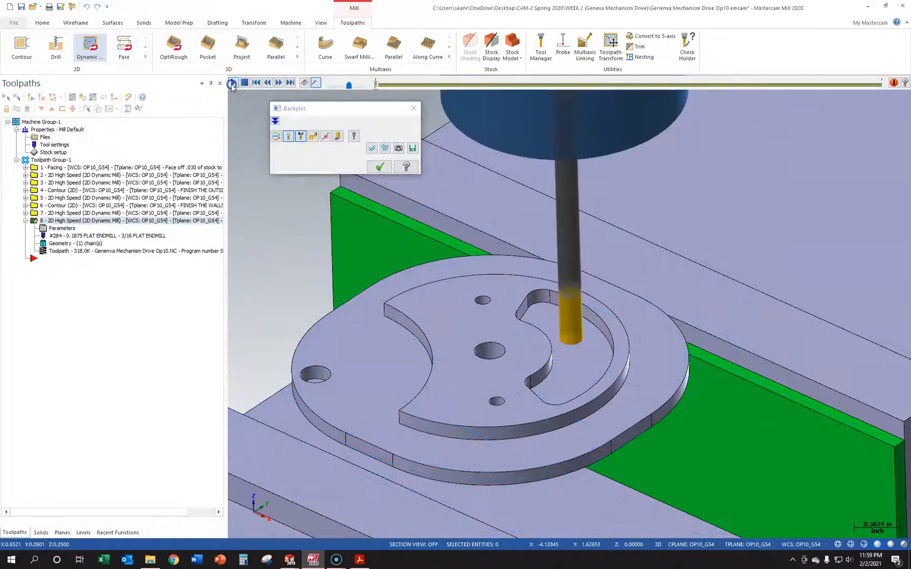
- Play the backplot of operation 8, examine the 3/16 endmill's motion inside the curved pocket, and close it
click(232, 83)
scroll(612, 390, up, 2)
scroll(612, 390, up, 3)
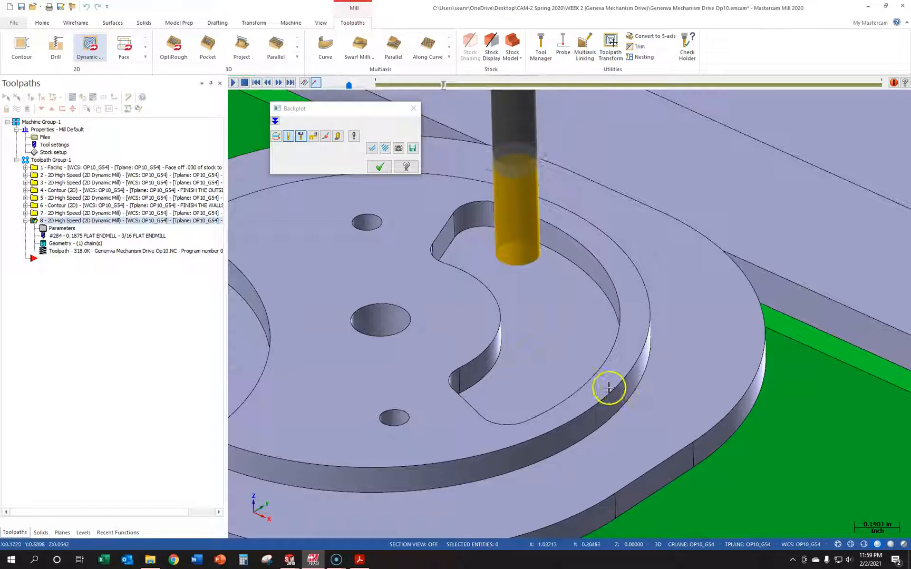
mouse_move(534, 319)
middle_down()
mouse_move(533, 311)
mouse_move(549, 315)
middle_up()
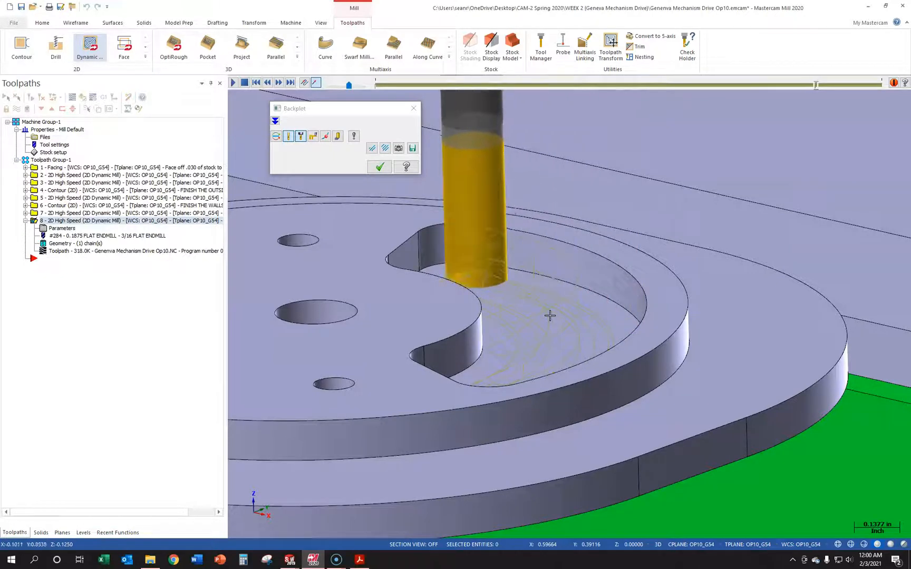
scroll(543, 255, down, 4)
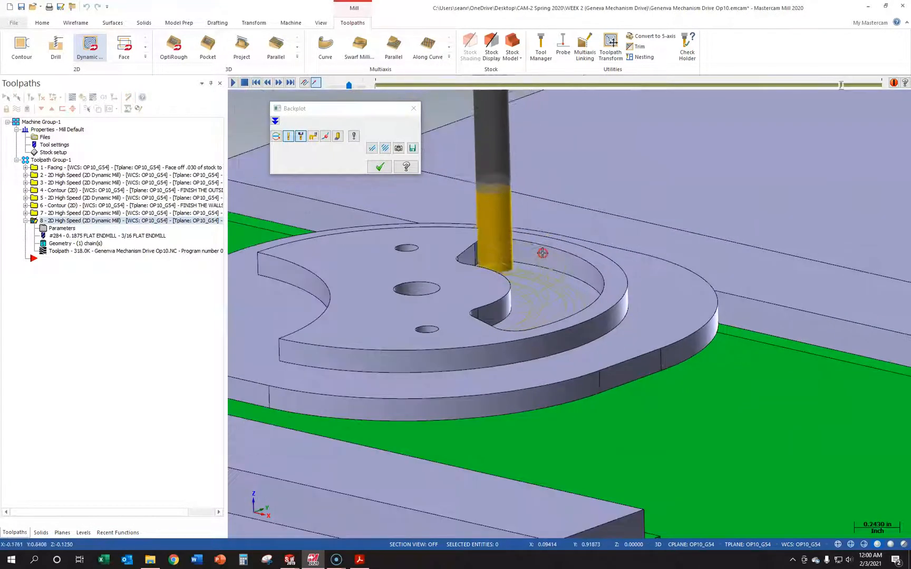
middle_drag(542, 253, 533, 280)
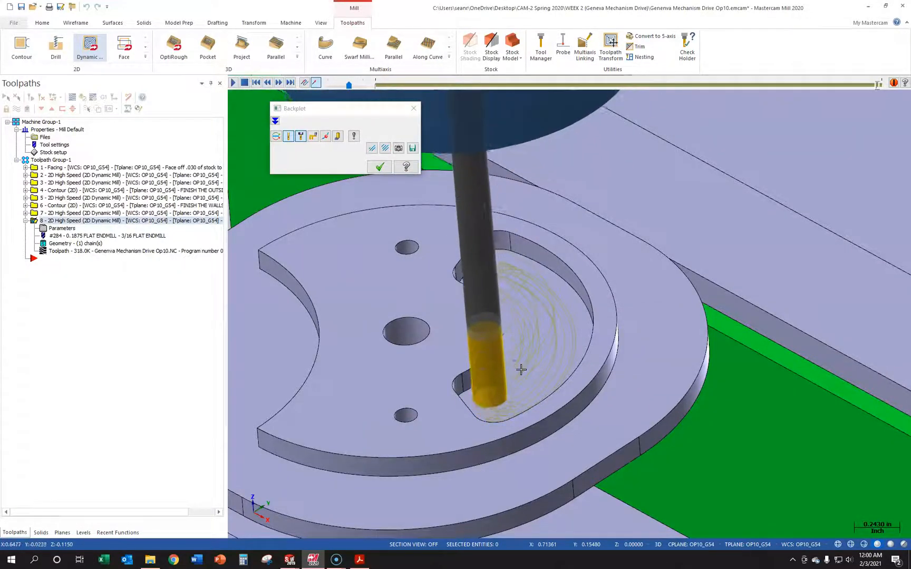
click(413, 108)
- Change the entry method of operation 8 to Plunge only
double_click(62, 228)
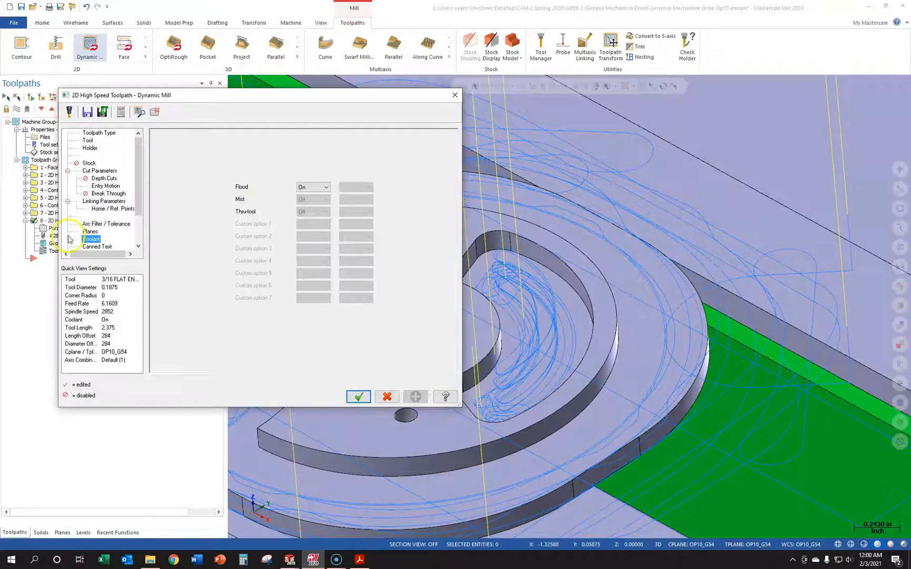
click(106, 186)
click(227, 148)
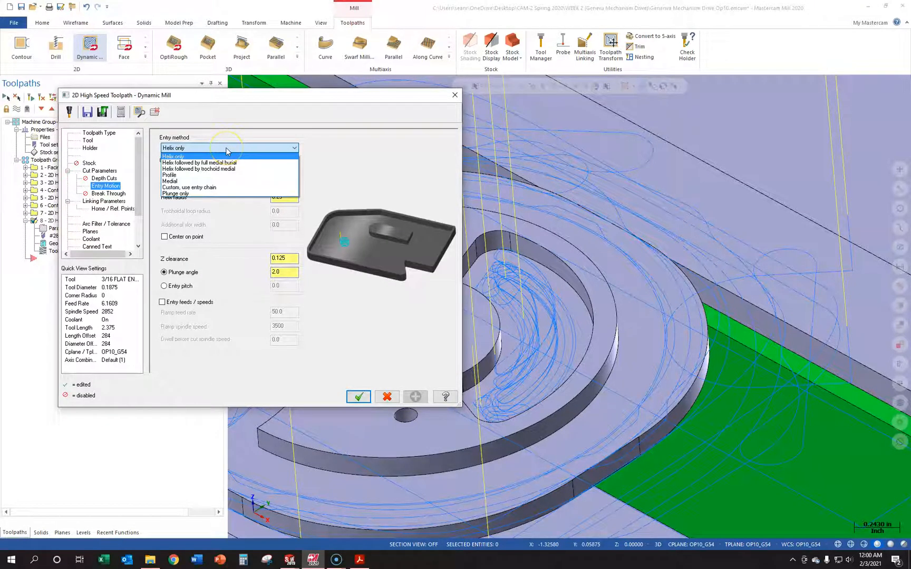
click(179, 194)
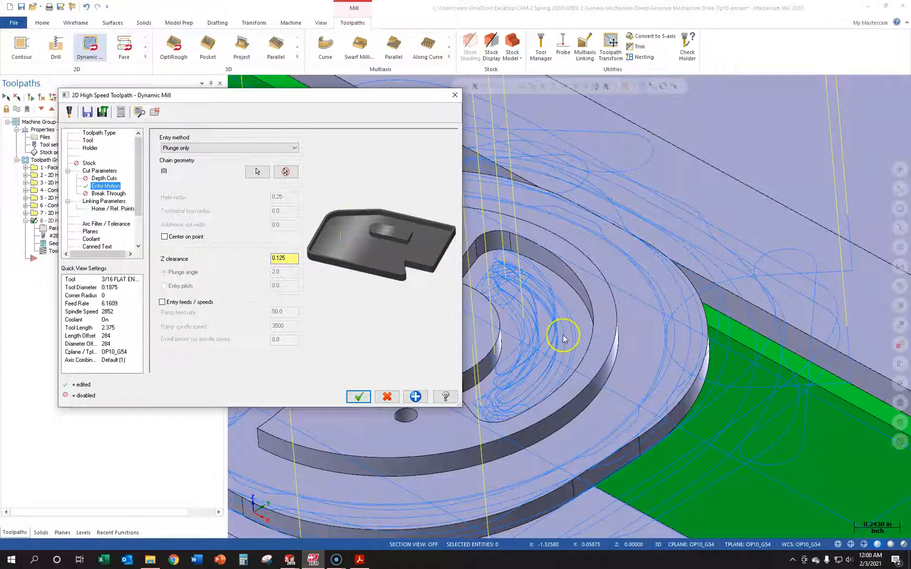
- Set the absolute feed plane to 0.0 and regenerate operation 8
click(106, 200)
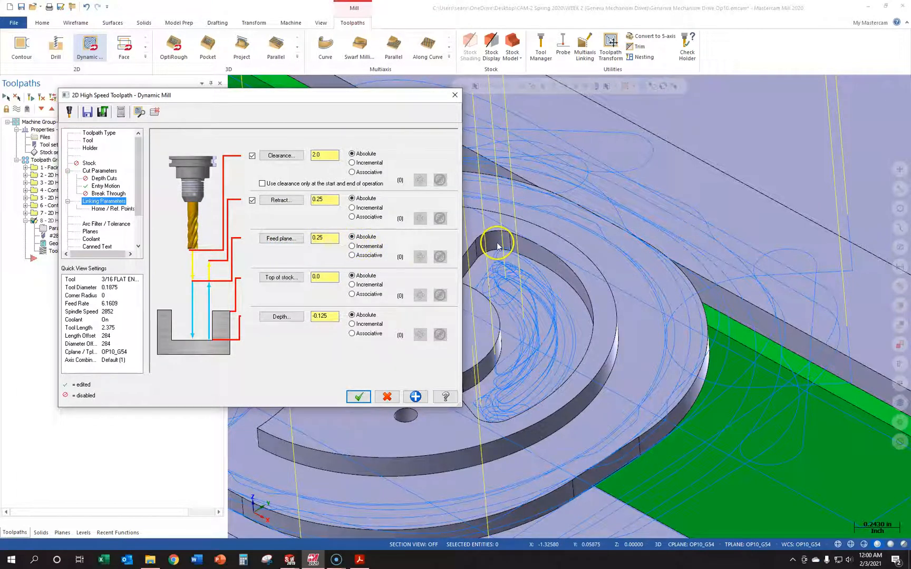
double_click(324, 238)
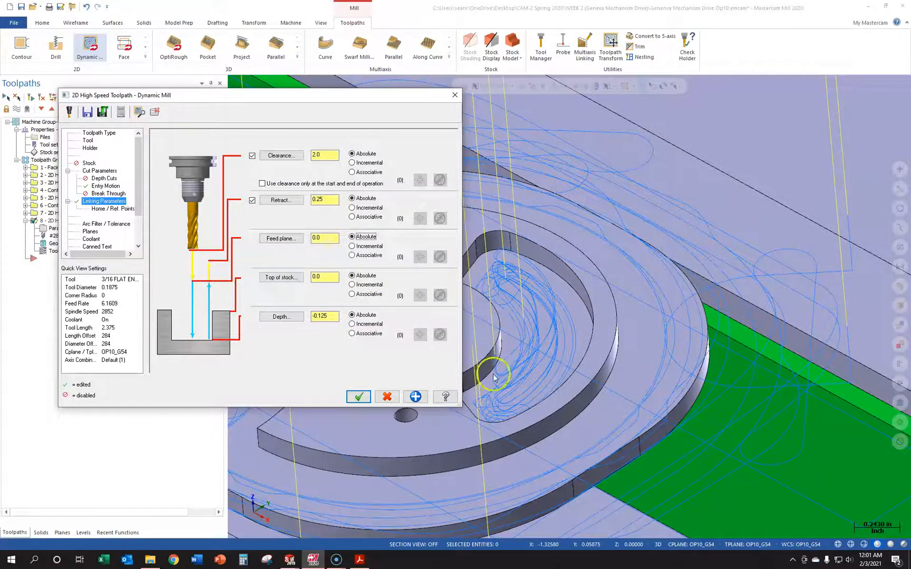
click(357, 396)
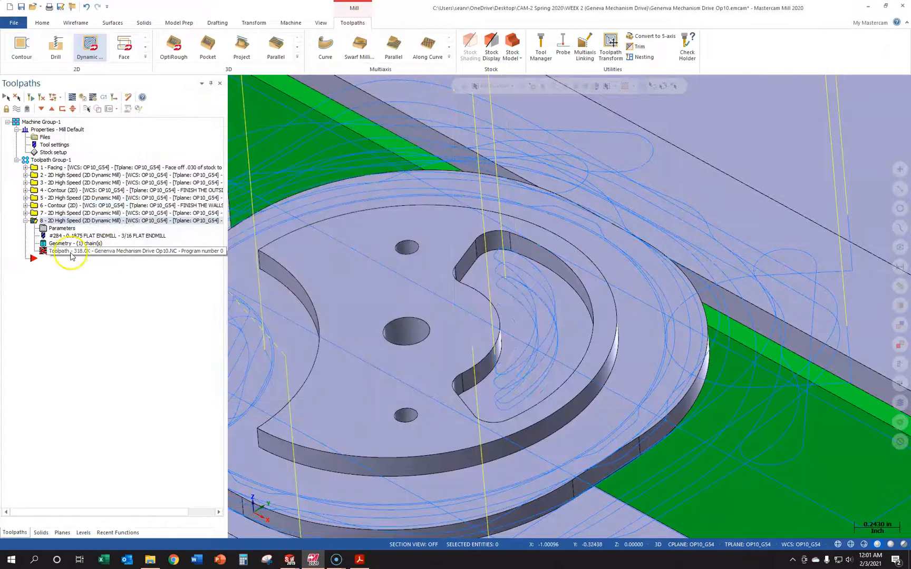
click(72, 253)
click(127, 217)
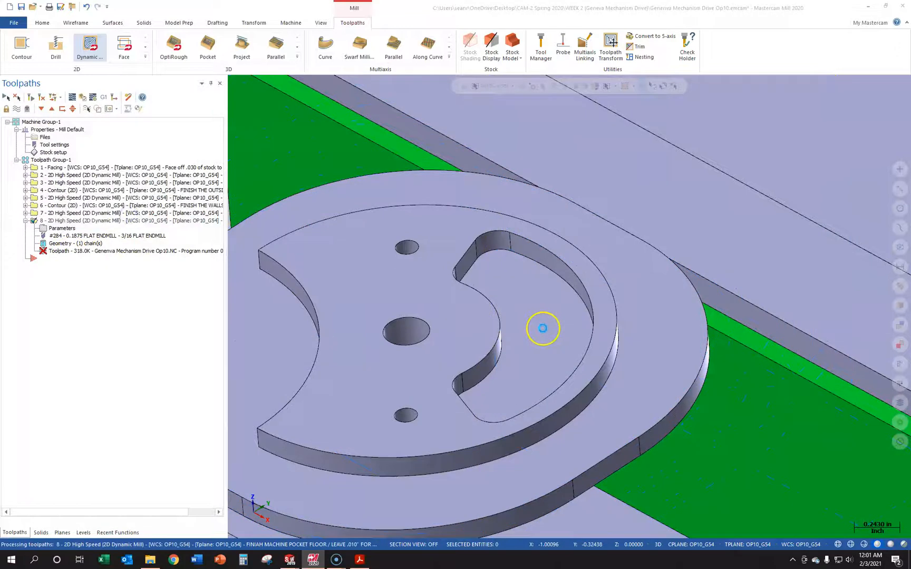
- Watch the backplot of operation 8, examine the 3/16 endmill's plunge and clearing motion inside the curved pocket, and close it
mouse_move(543, 327)
middle_down()
mouse_move(535, 368)
mouse_move(531, 325)
middle_up()
middle_drag(532, 324, 536, 335)
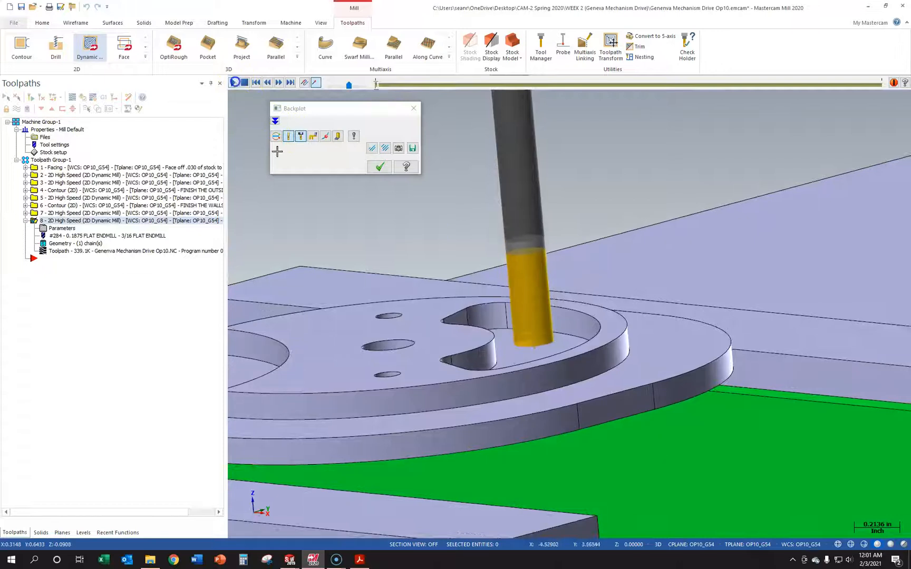
middle_drag(440, 283, 439, 309)
scroll(462, 409, down, 3)
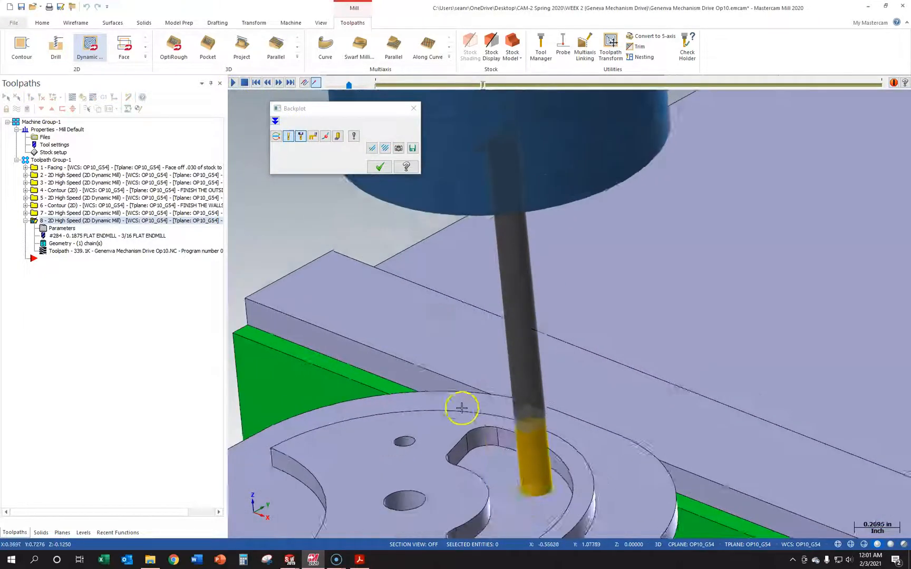
scroll(485, 528, up, 4)
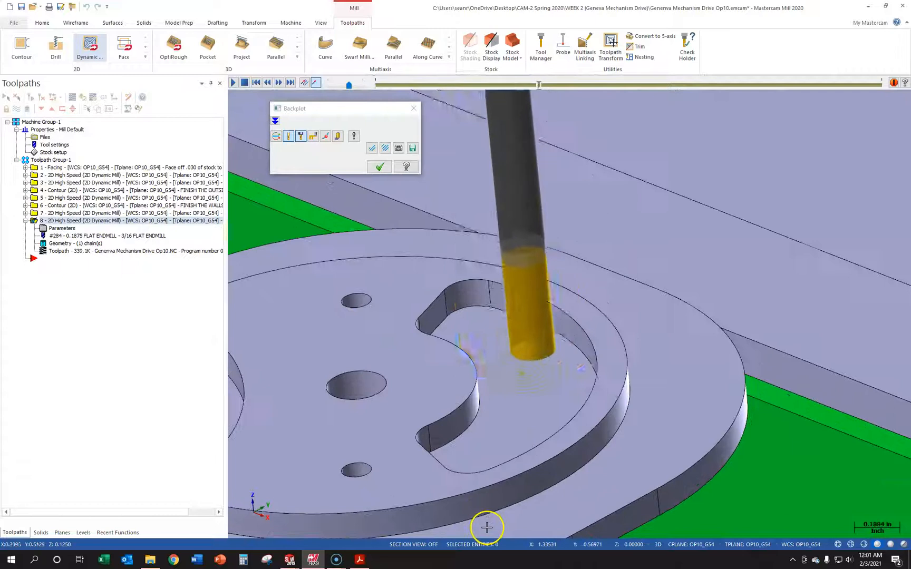
middle_drag(416, 421, 408, 451)
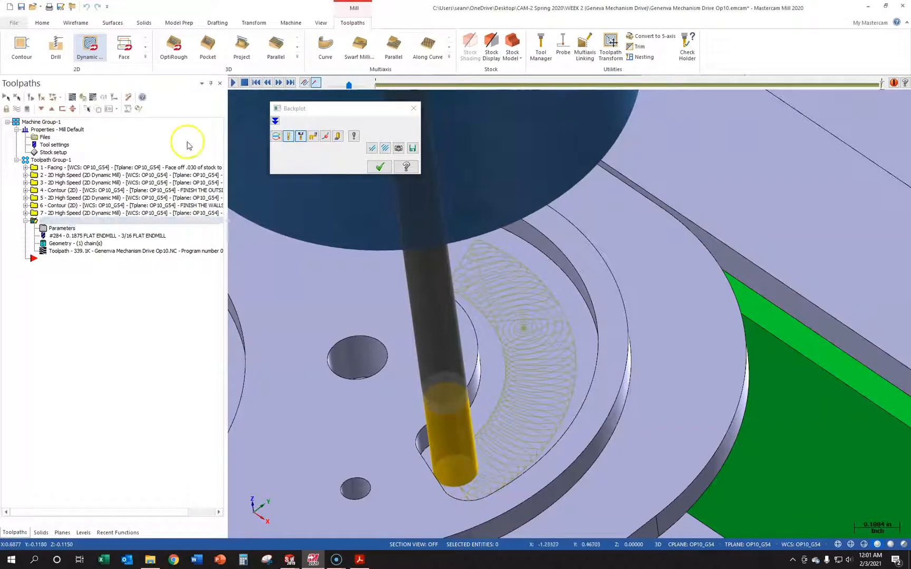
click(413, 109)
- Set the stepover of operation 8 to 75% and regenerate its toolpath for backplotting
click(65, 230)
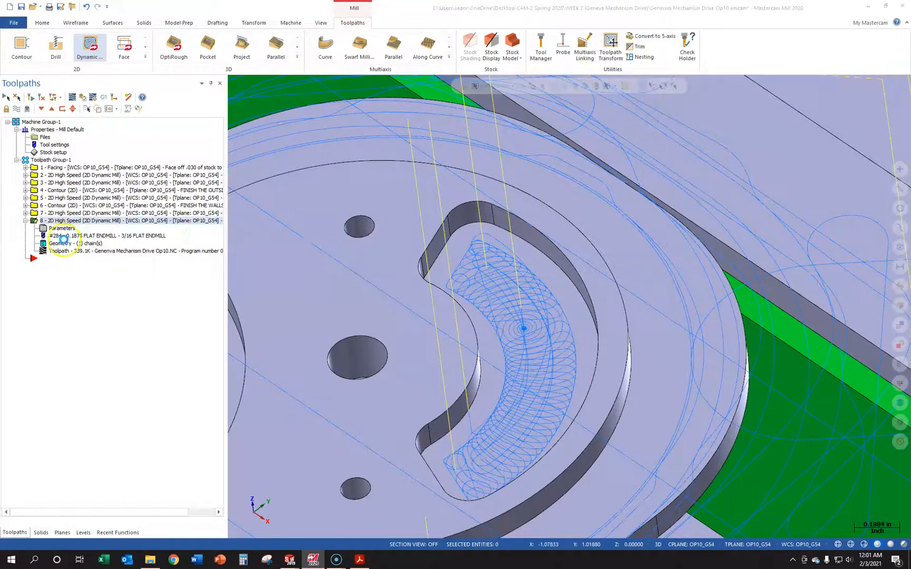
click(521, 151)
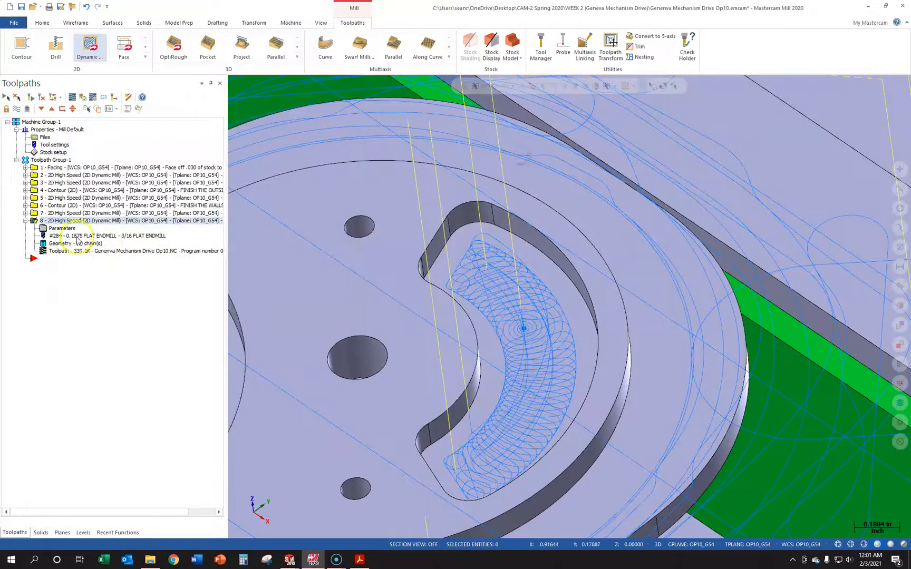
click(62, 228)
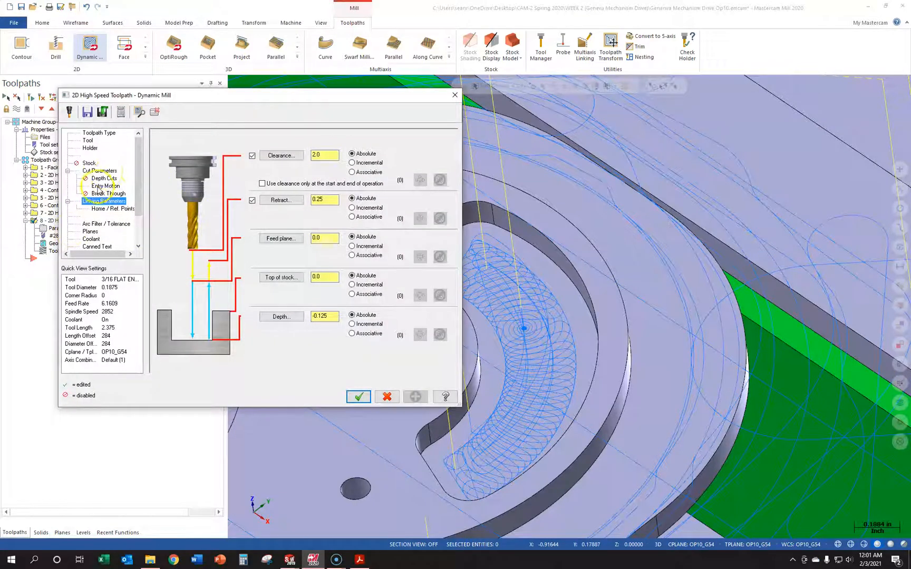
click(102, 170)
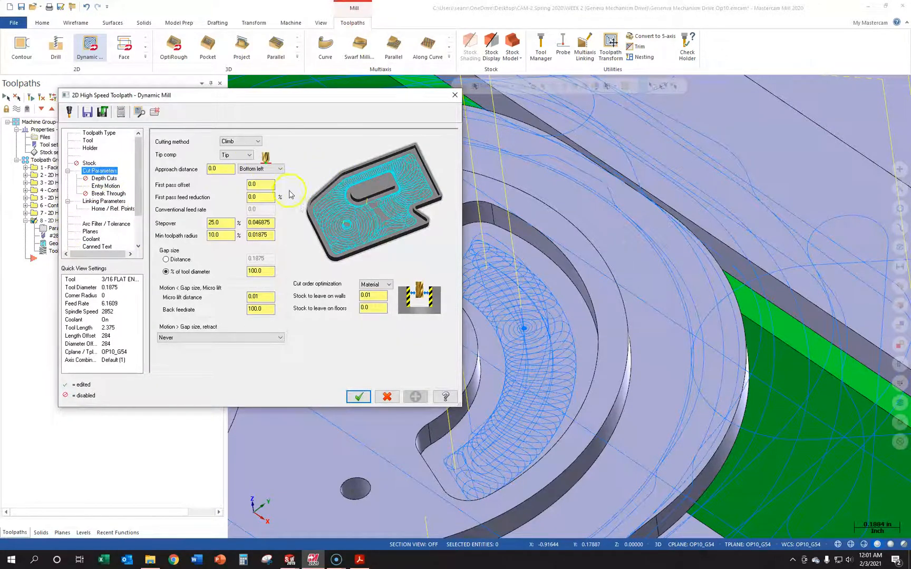
click(232, 223)
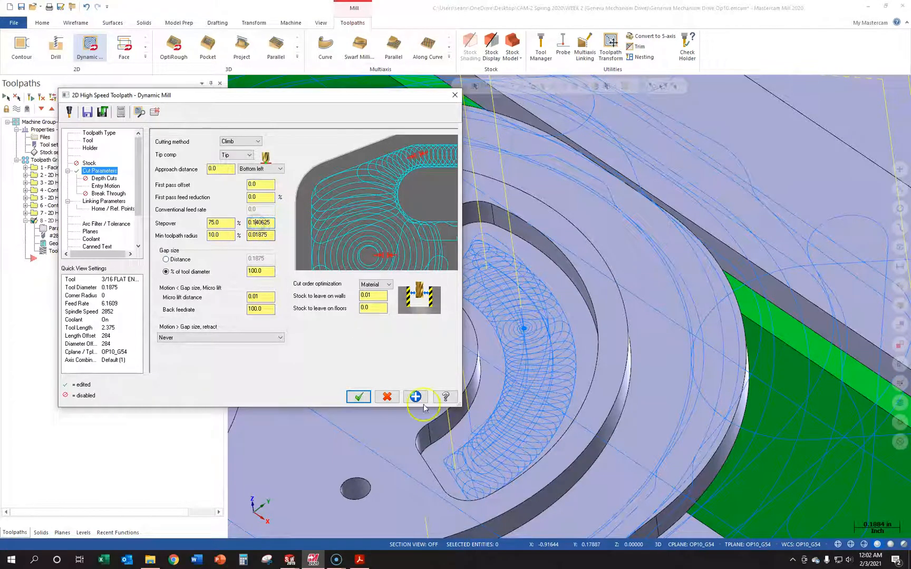
click(359, 396)
click(66, 251)
click(126, 215)
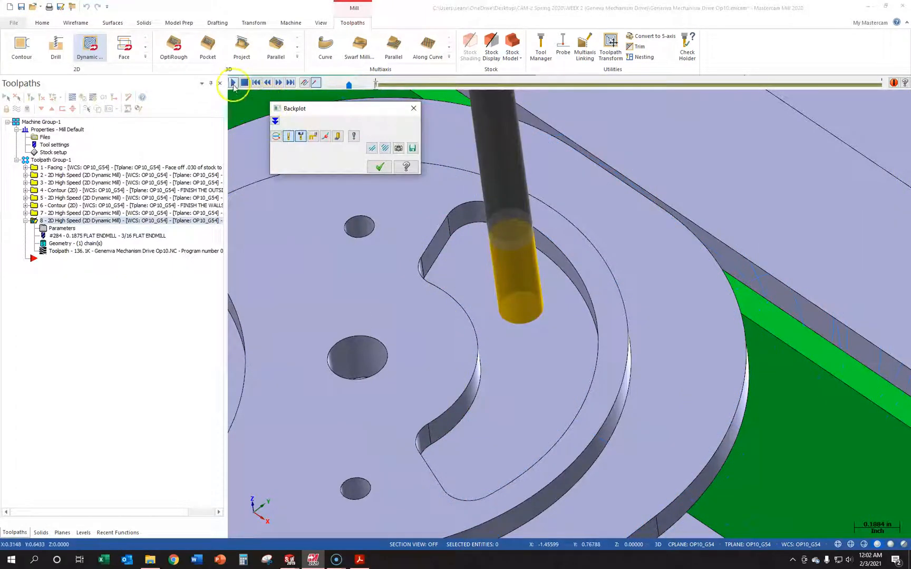
- Play the backplot of operation 8 with the new stepover, examine the passes across the pocket floor, and close it
click(234, 83)
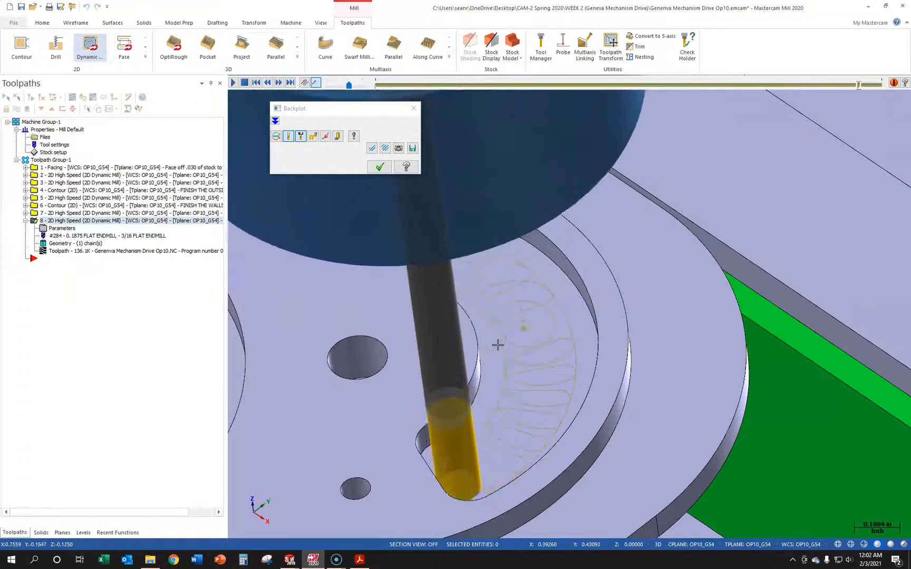
click(427, 313)
scroll(512, 392, down, 2)
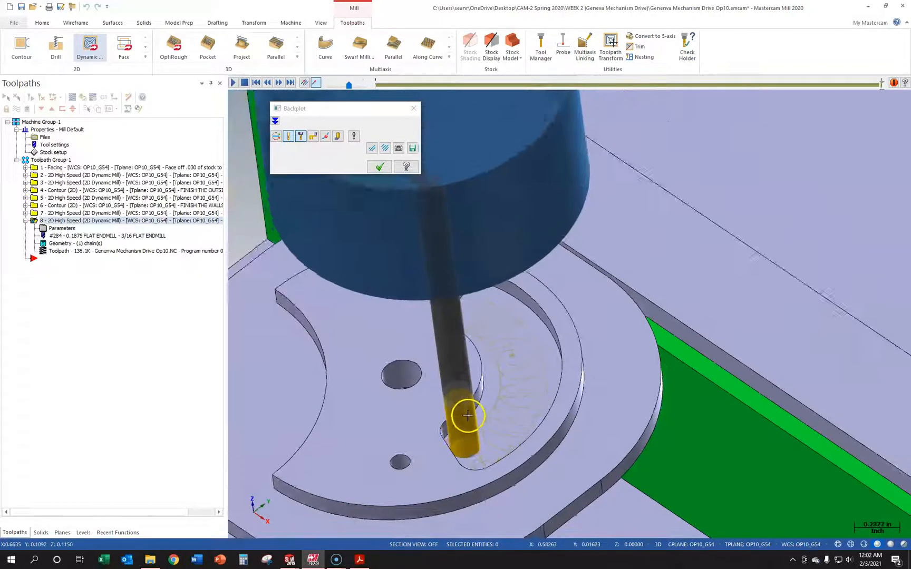
middle_drag(465, 415, 465, 390)
click(380, 167)
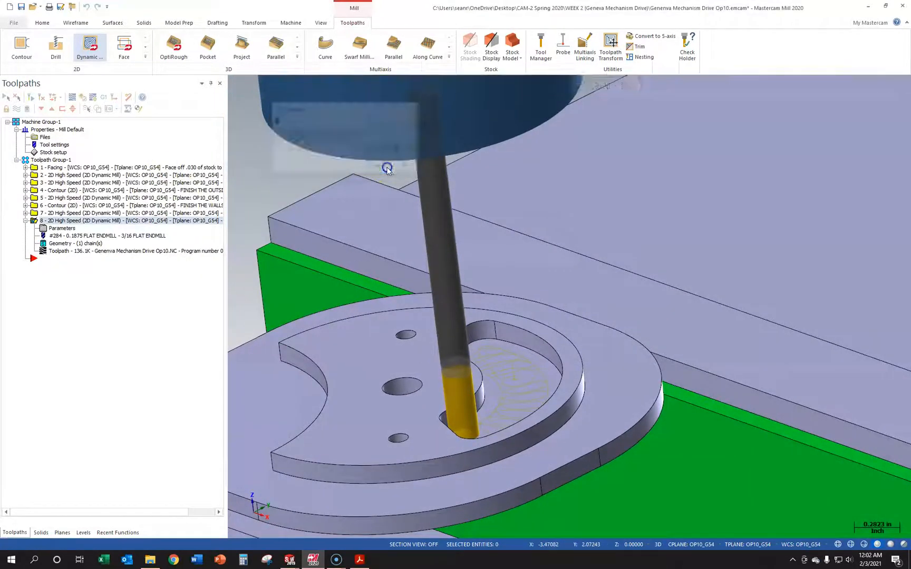
click(513, 408)
scroll(512, 409, up, 2)
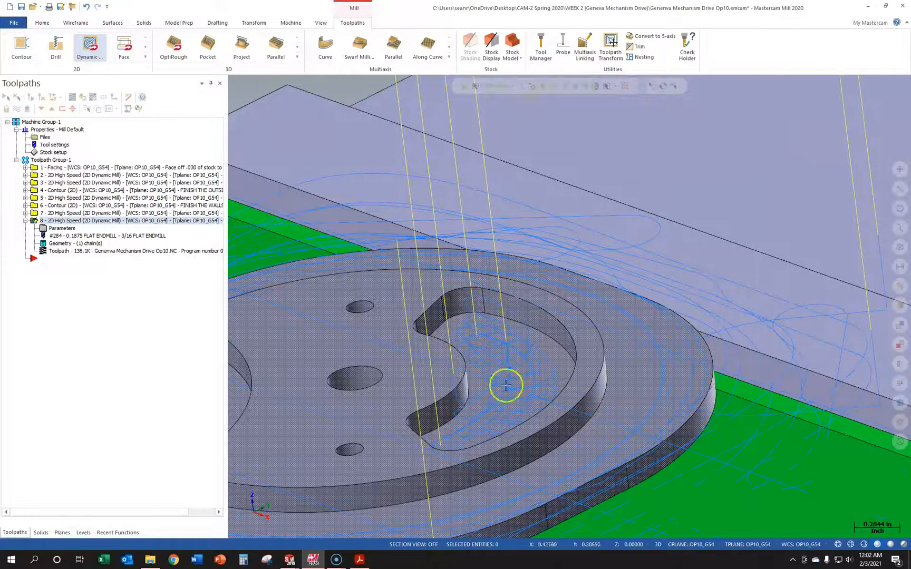
- Start a 2D Contour operation chained on the bottom edge loop of the curved pocket
click(25, 221)
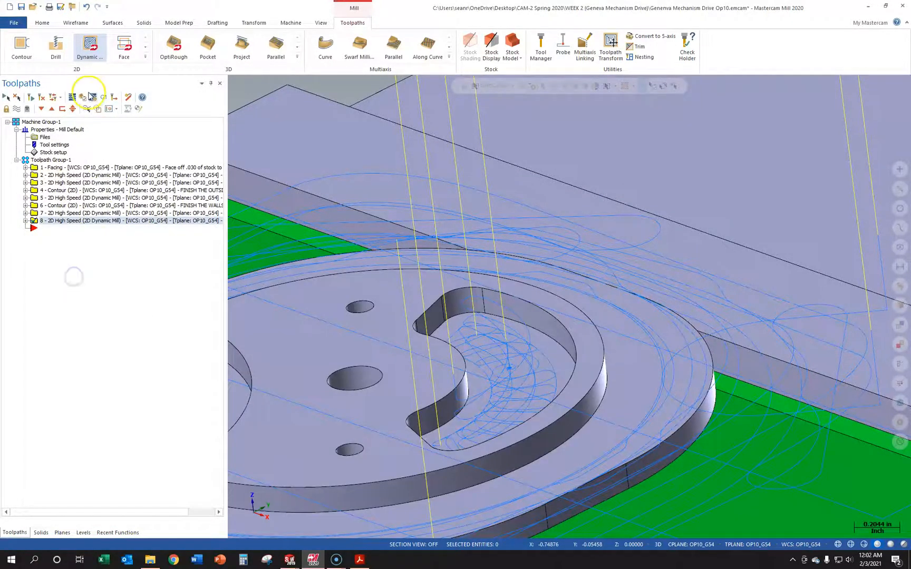
click(21, 48)
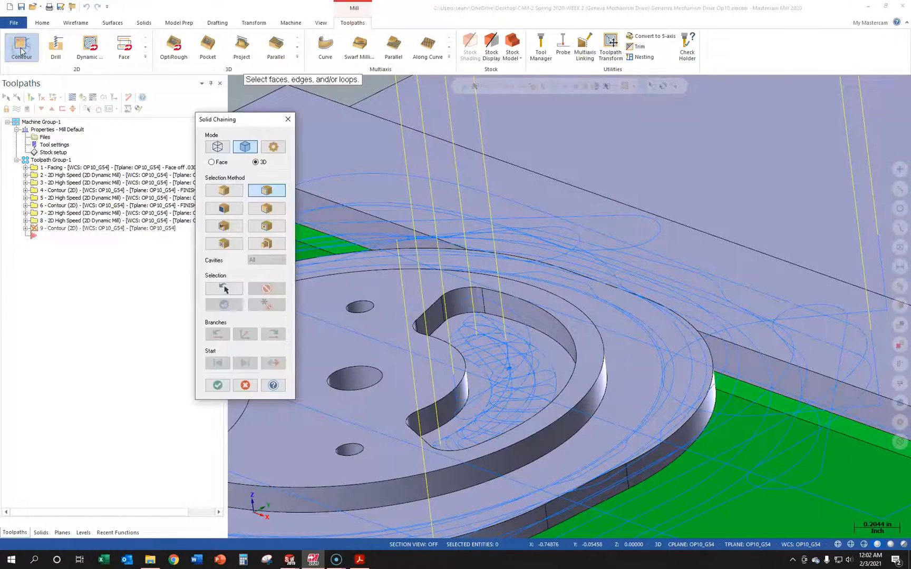
click(549, 338)
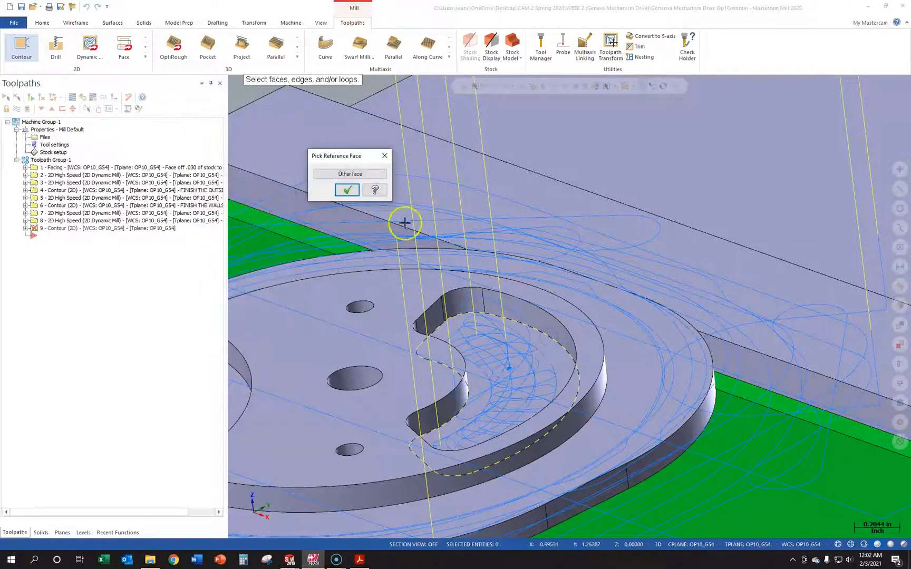
click(347, 191)
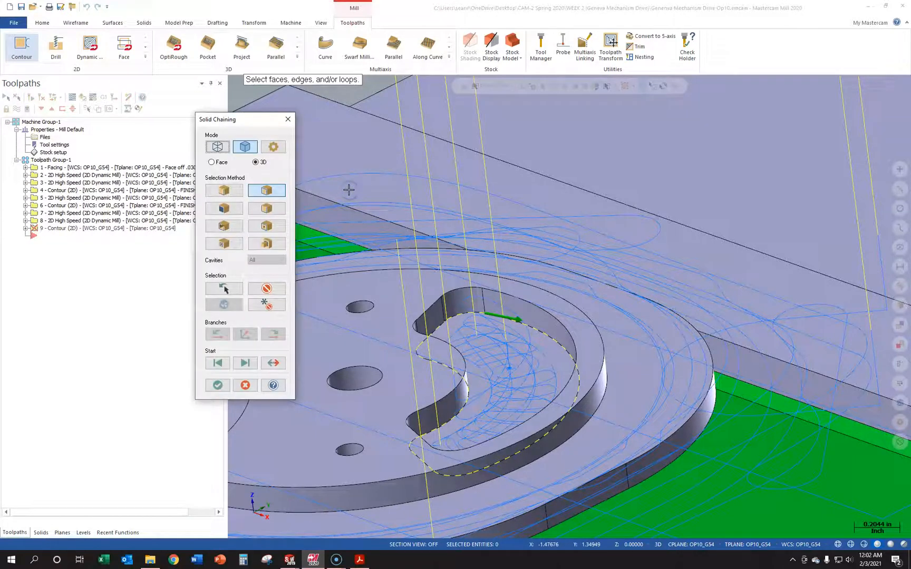
click(218, 385)
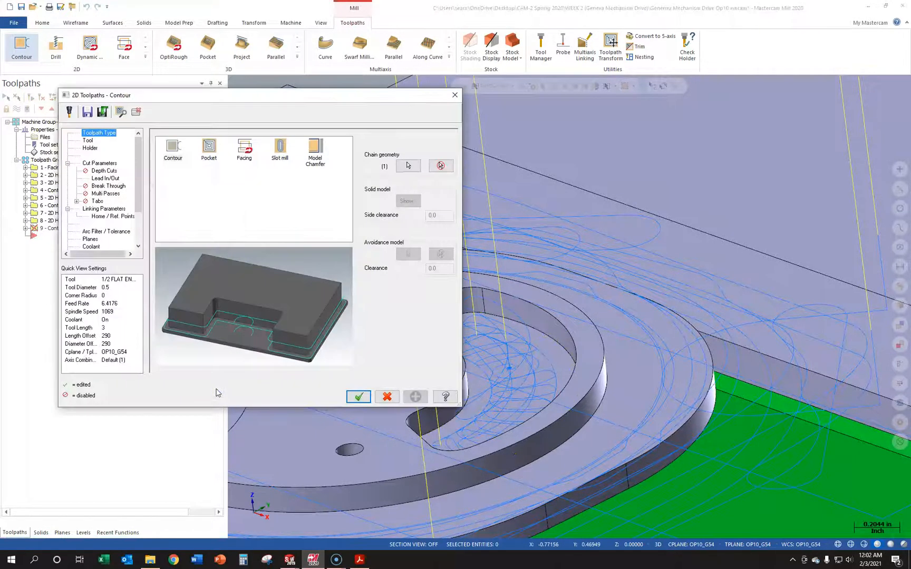
- Assign the #284 3/16 flat endmill to the contour and add the comment FINISH THE POCKET WALLS
click(89, 140)
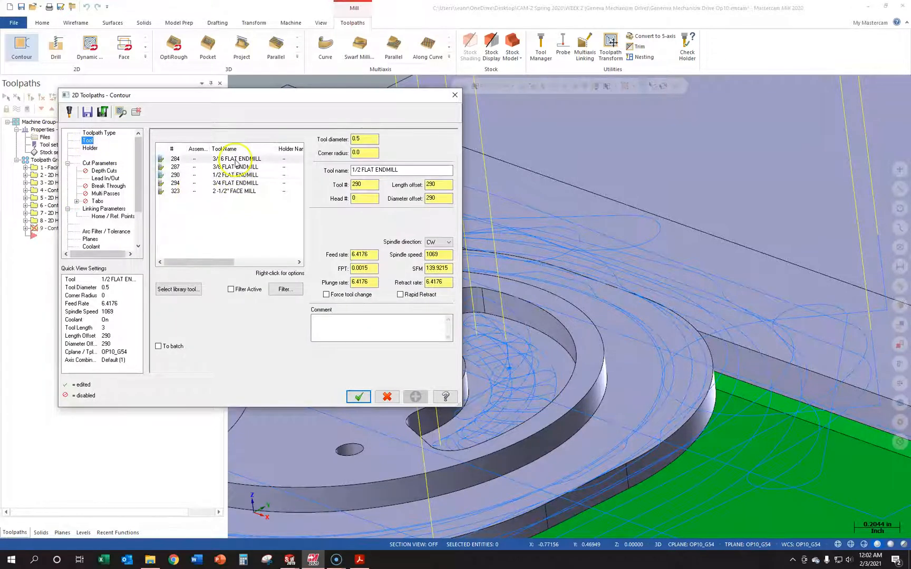
click(236, 159)
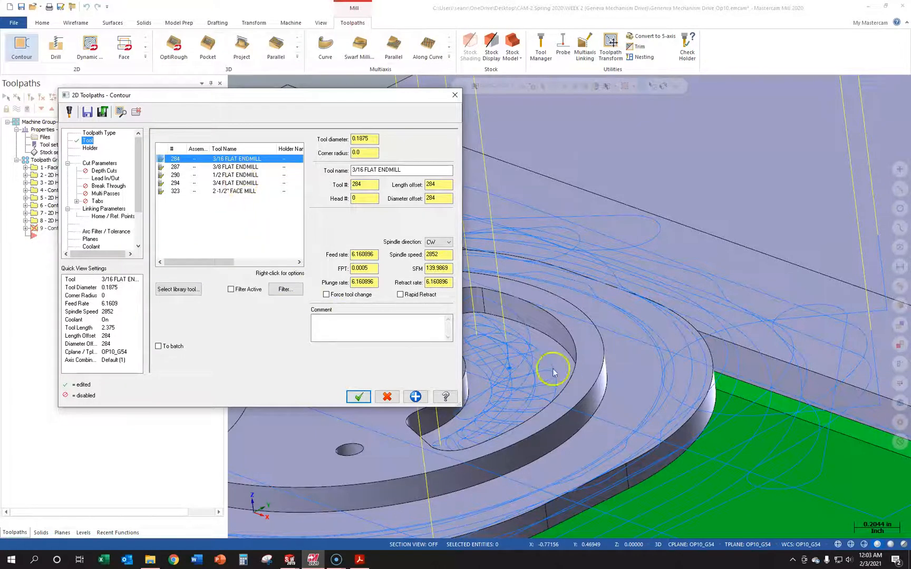
drag(411, 103, 321, 100)
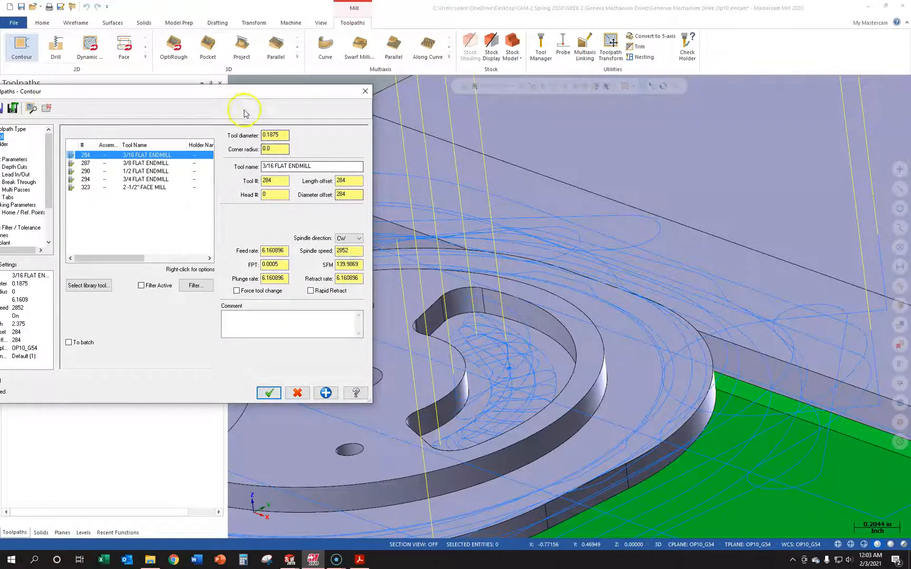
drag(238, 100, 353, 107)
click(357, 329)
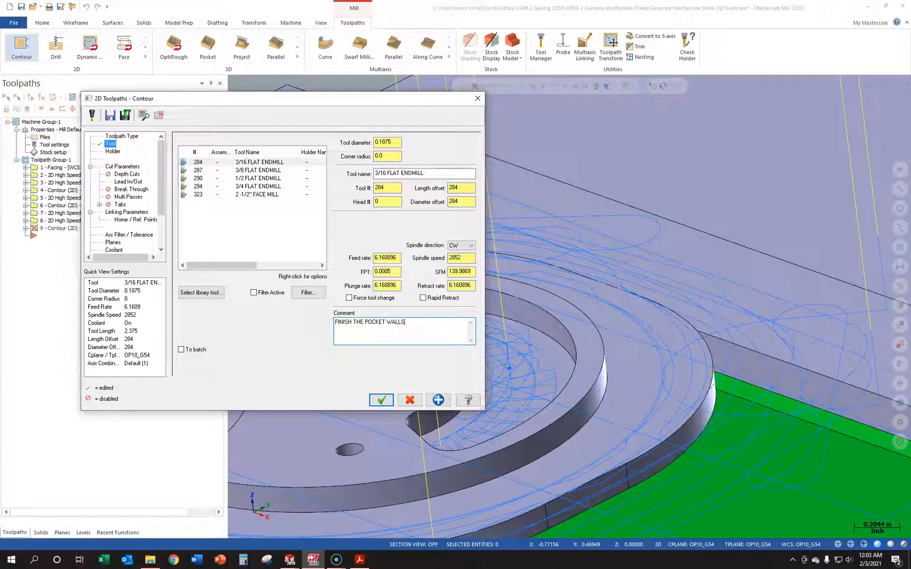
click(252, 165)
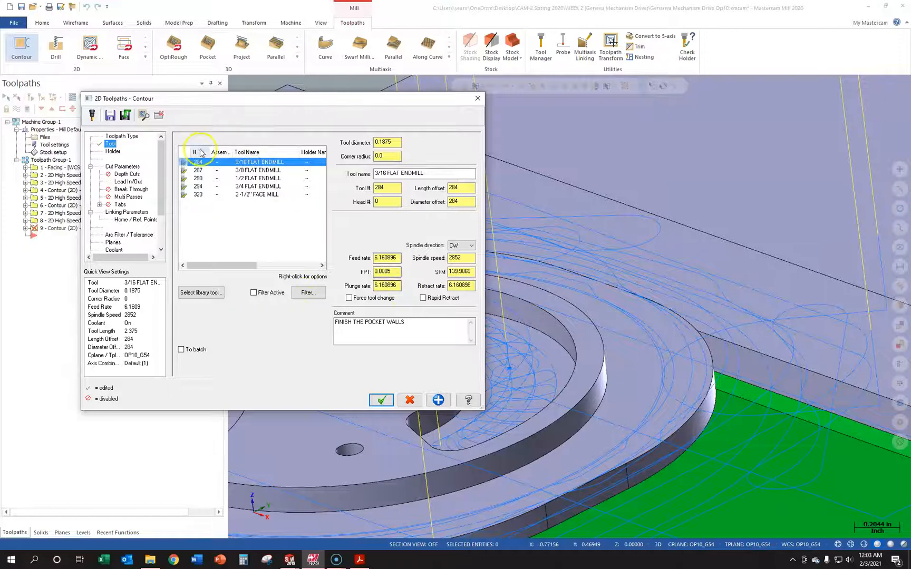
- Review the contour's cut parameters, depth cuts and lead in/out settings
click(121, 167)
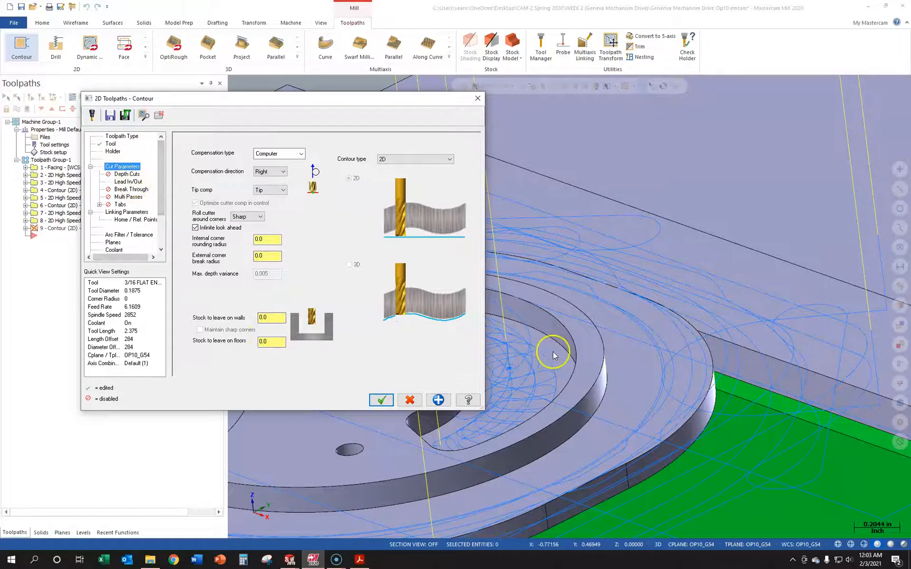
click(129, 174)
click(129, 182)
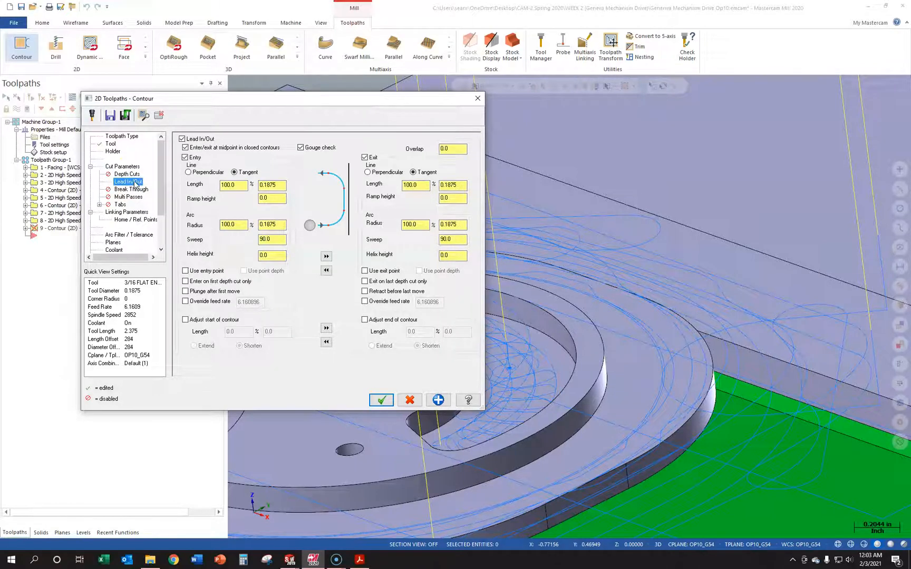
- Take the contour's absolute depth of -0.125 from the pocket floor, check flood coolant, and generate the operation
click(128, 212)
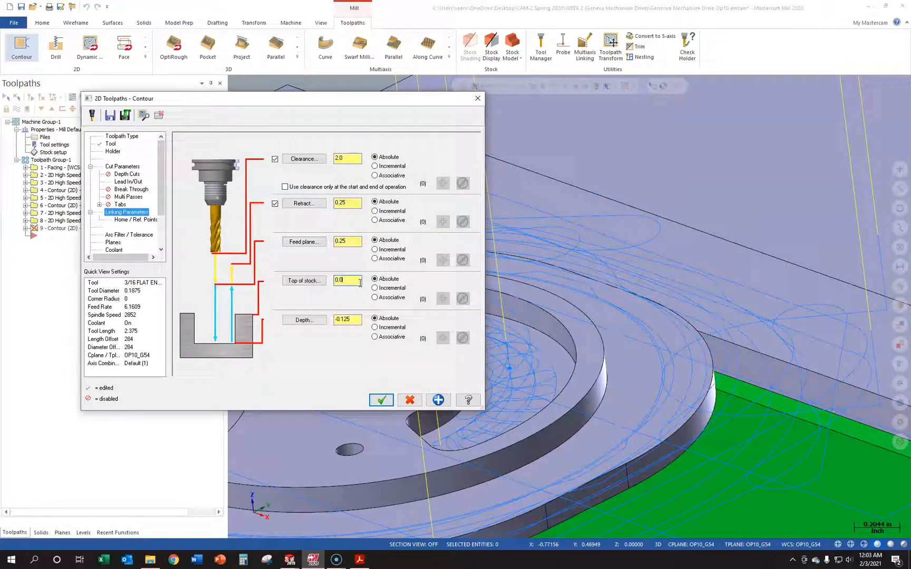
click(304, 321)
click(519, 327)
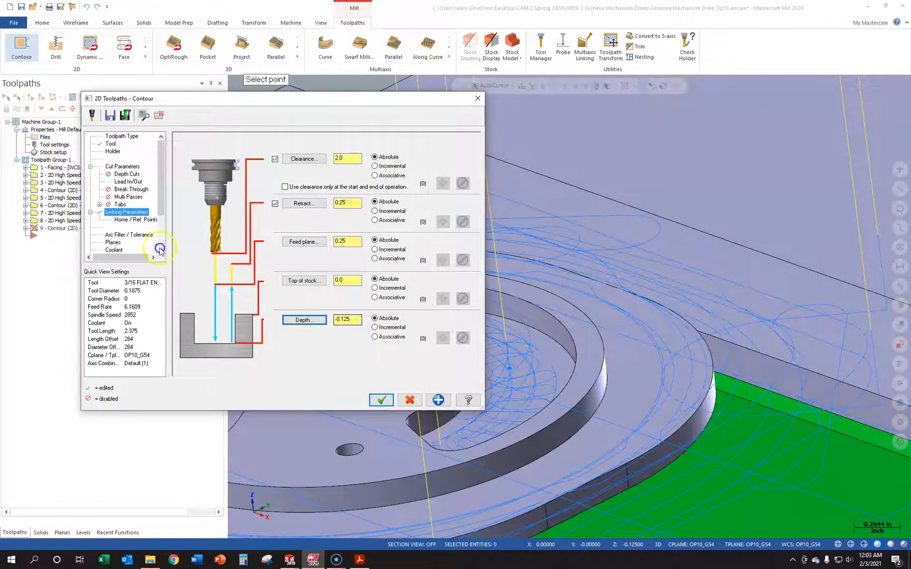
click(114, 249)
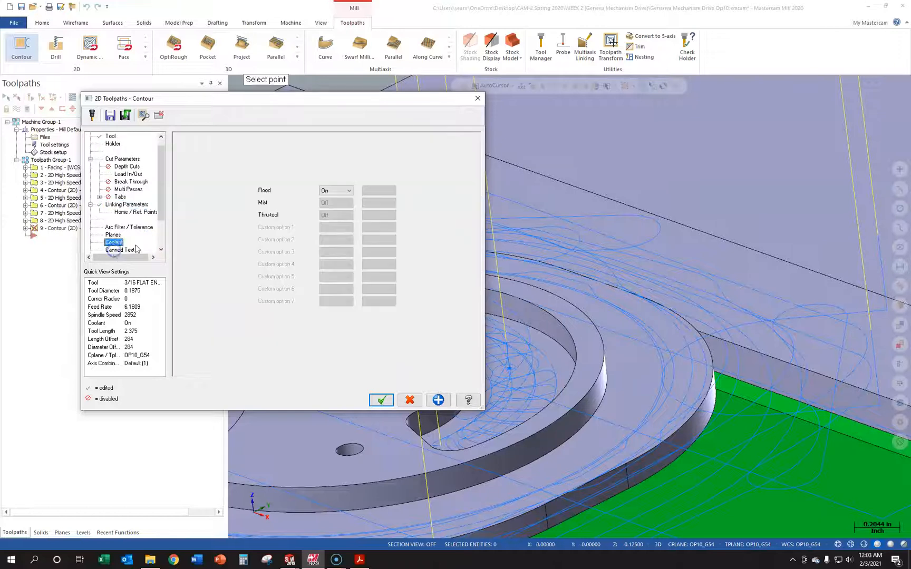
click(439, 400)
click(382, 401)
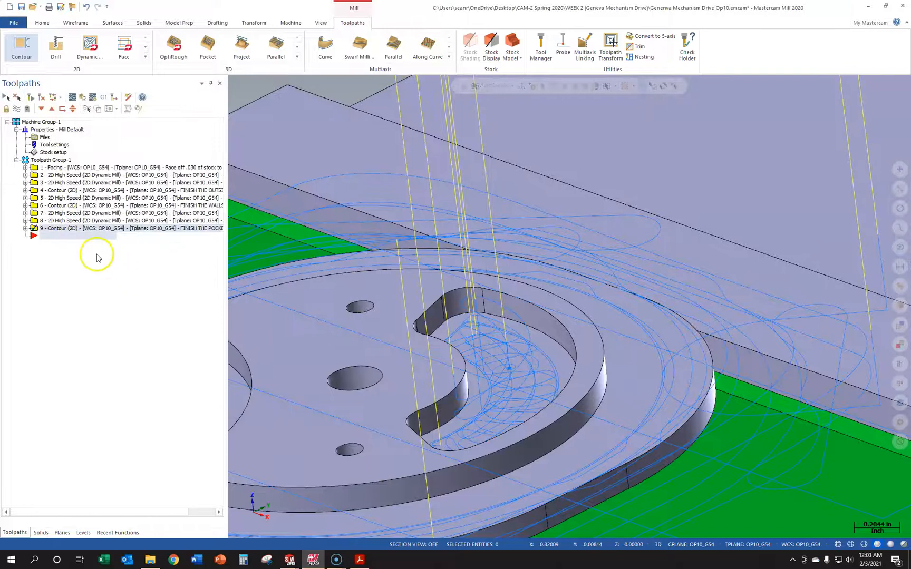
- Play the backplot of operation 9, examine the endmill's path along the curved pocket's walls from several angles, and close it
click(72, 98)
click(233, 83)
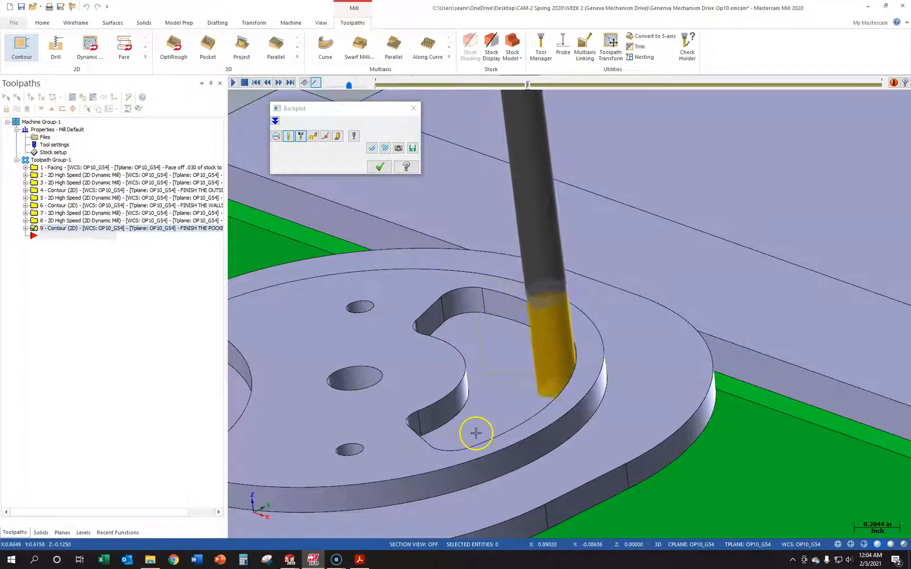
scroll(490, 430, up, 3)
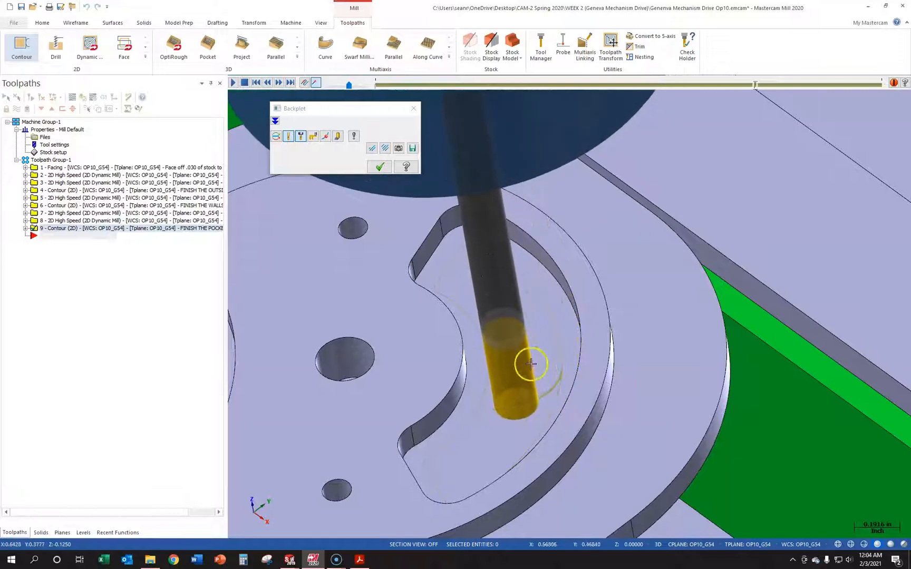
middle_drag(462, 443, 473, 390)
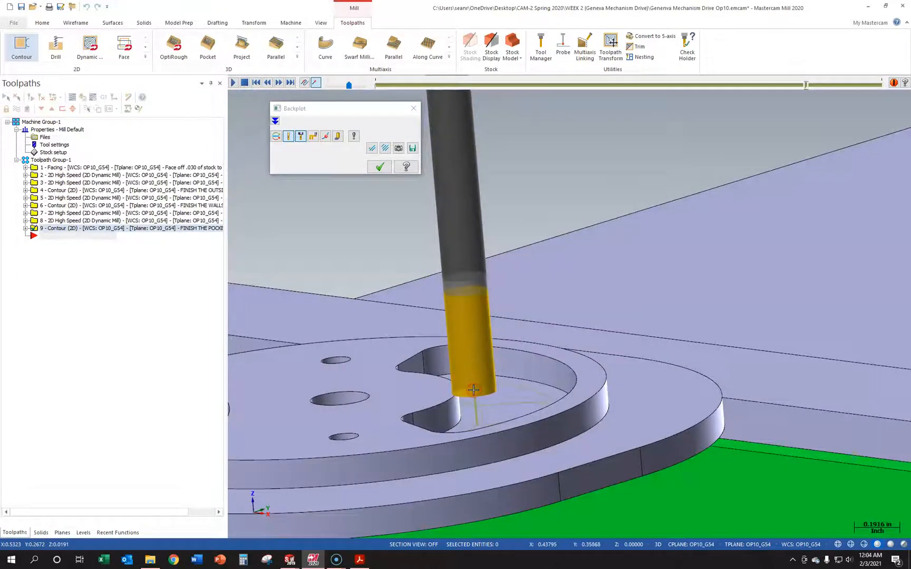
scroll(473, 390, down, 4)
scroll(298, 407, up, 3)
middle_drag(313, 406, 368, 417)
scroll(369, 417, down, 3)
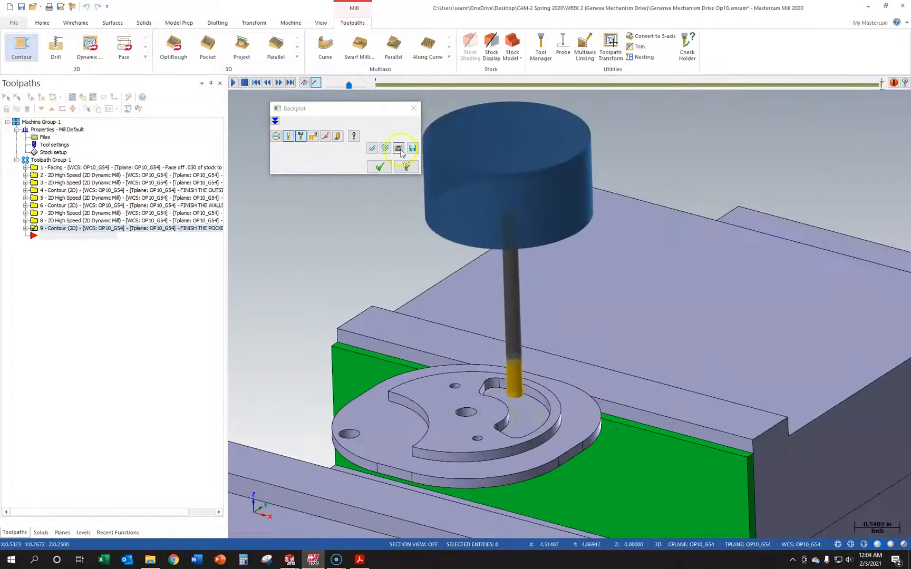
click(379, 167)
scroll(442, 506, up, 4)
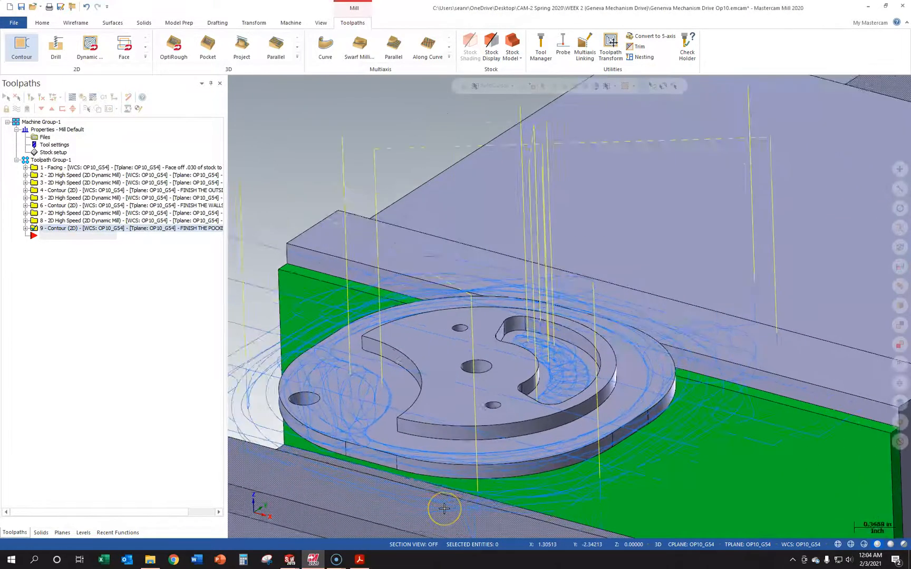
- Select all operations in Toolpath Group-1 and hide their toolpaths so the drive's holes can be inspected
scroll(444, 508, up, 1)
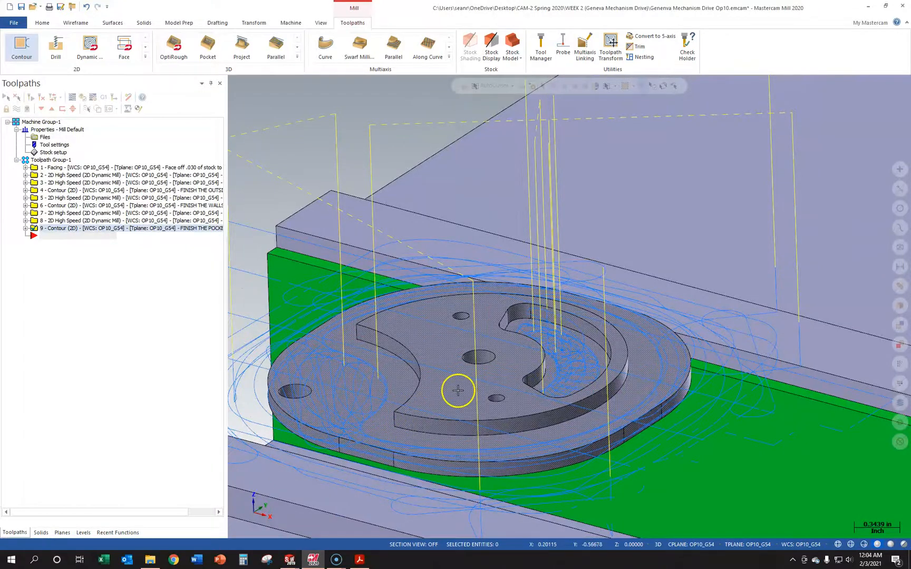
middle_drag(490, 403, 451, 411)
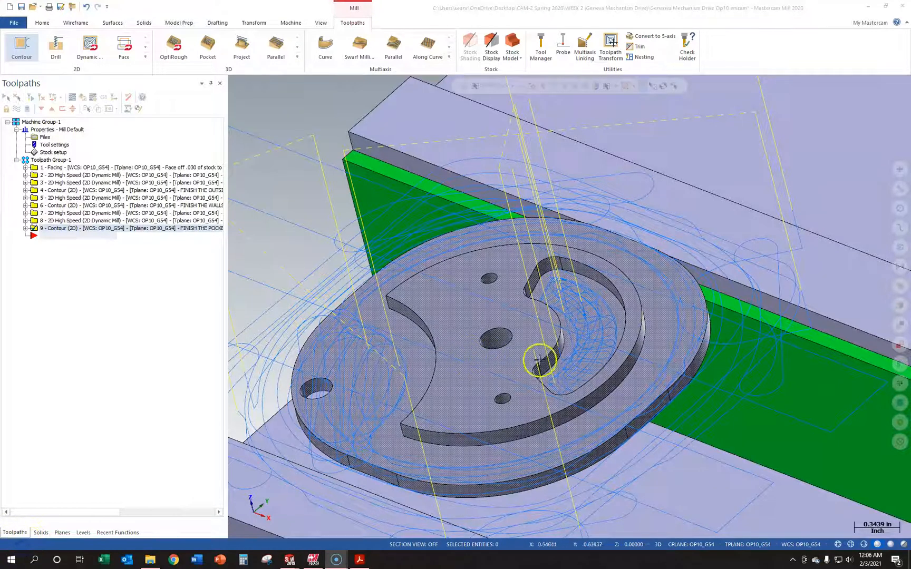
middle_drag(469, 390, 491, 371)
click(43, 159)
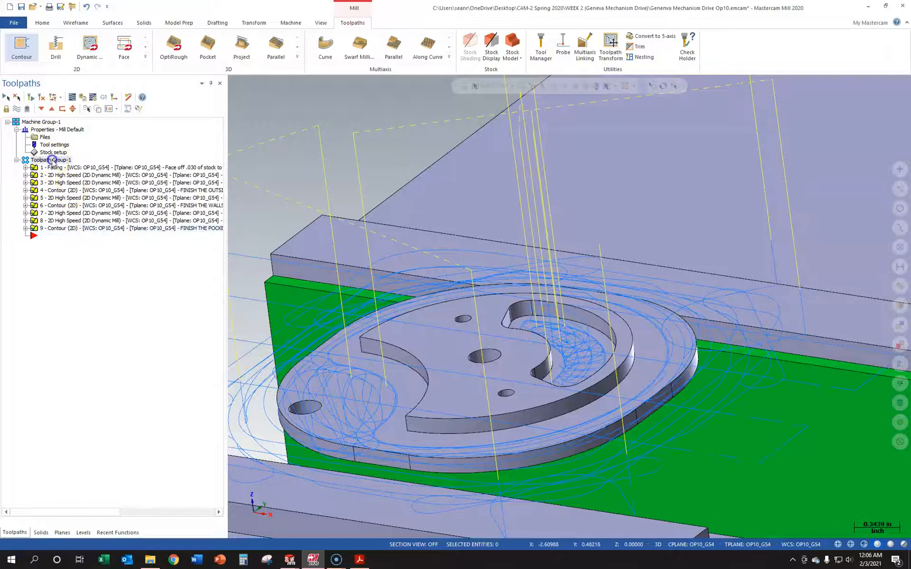
click(17, 109)
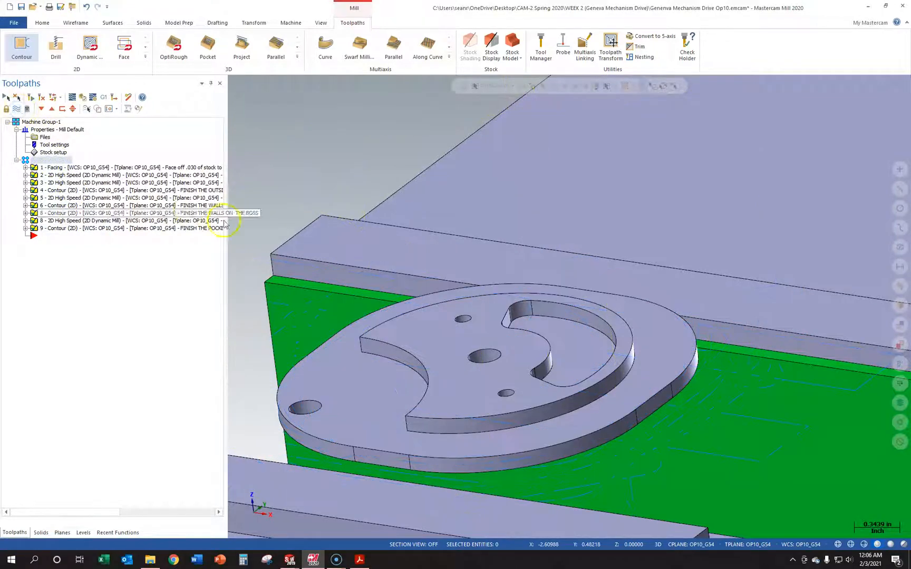
scroll(395, 306, up, 3)
scroll(396, 307, down, 5)
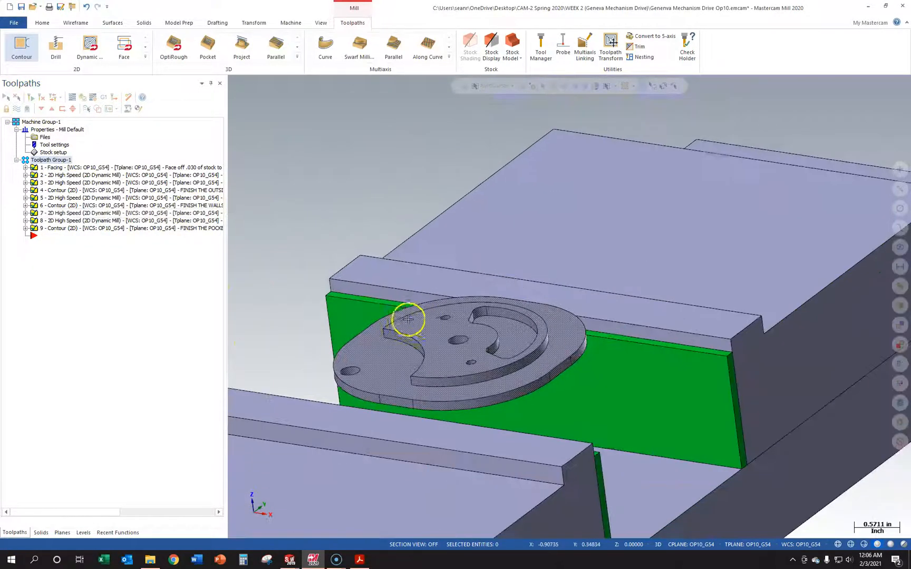
scroll(422, 350, up, 4)
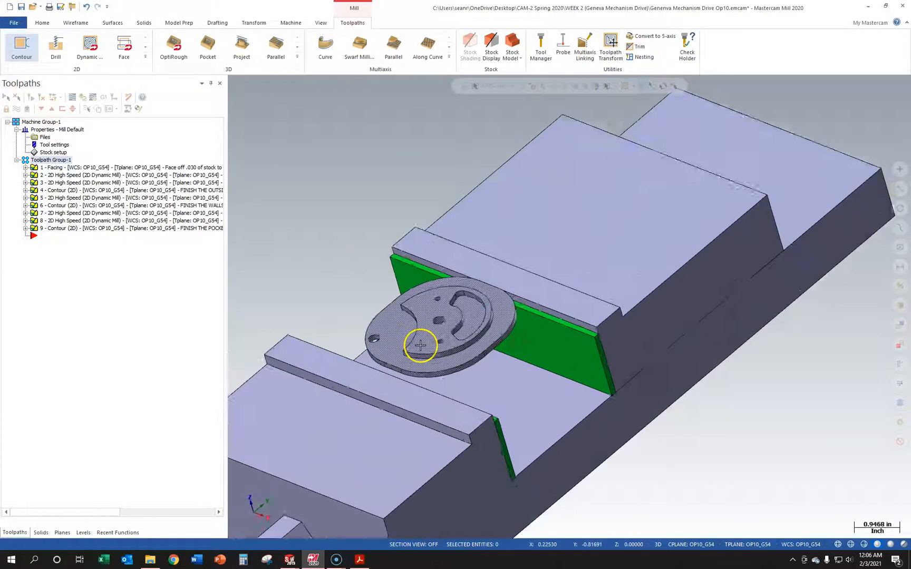
- Switch to the P01-01-002 Drive drawing in Adobe Acrobat Reader, examine the diameters and tolerances of all four holes, and return to Mastercam
click(360, 560)
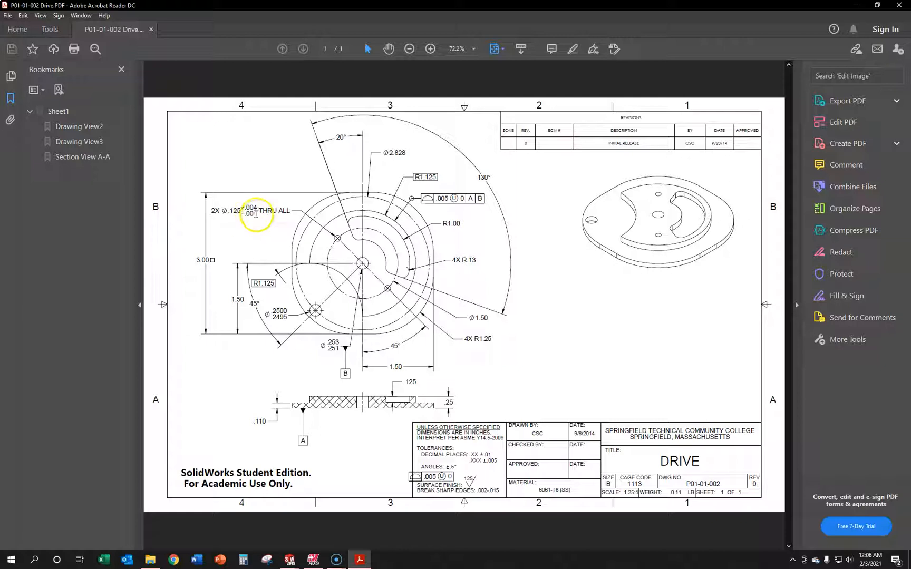
drag(246, 209, 258, 215)
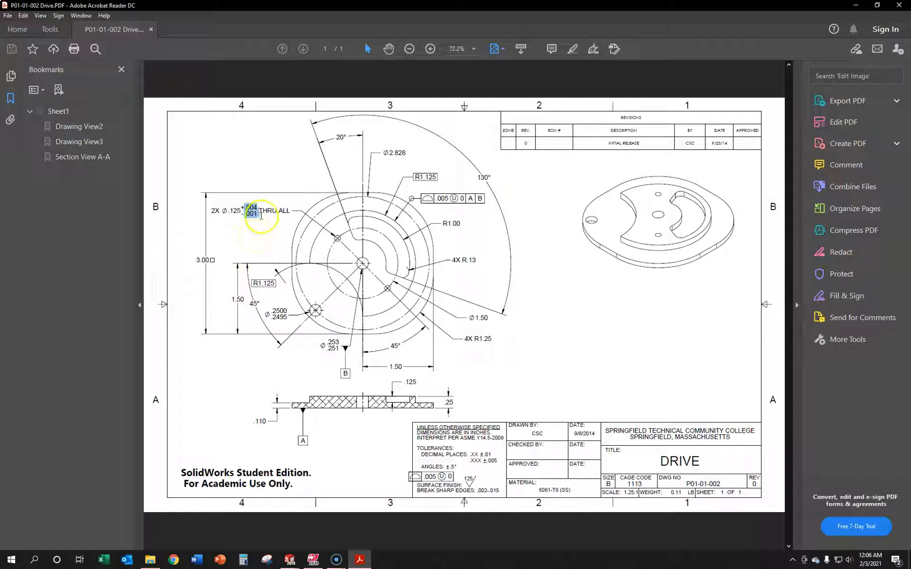
drag(257, 214, 251, 206)
click(259, 215)
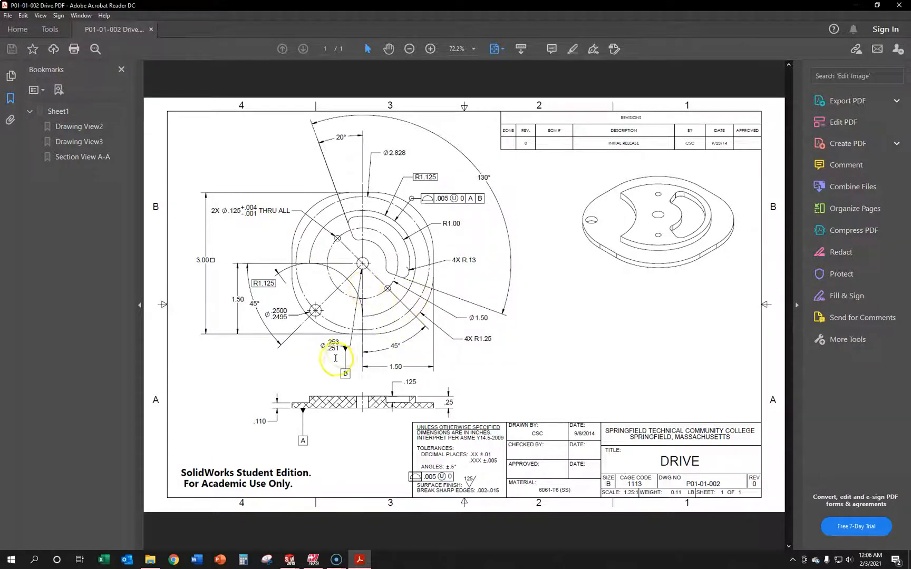
drag(340, 350, 331, 343)
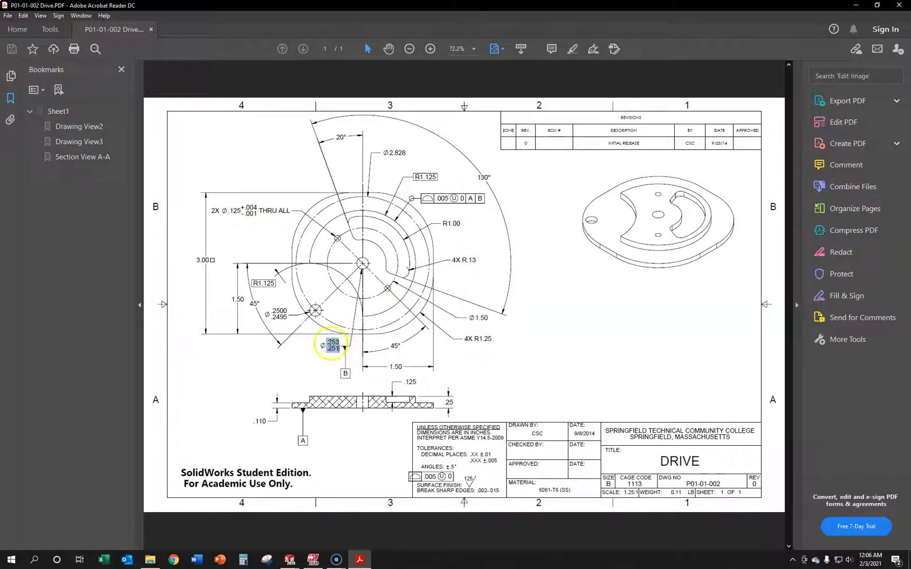
click(339, 351)
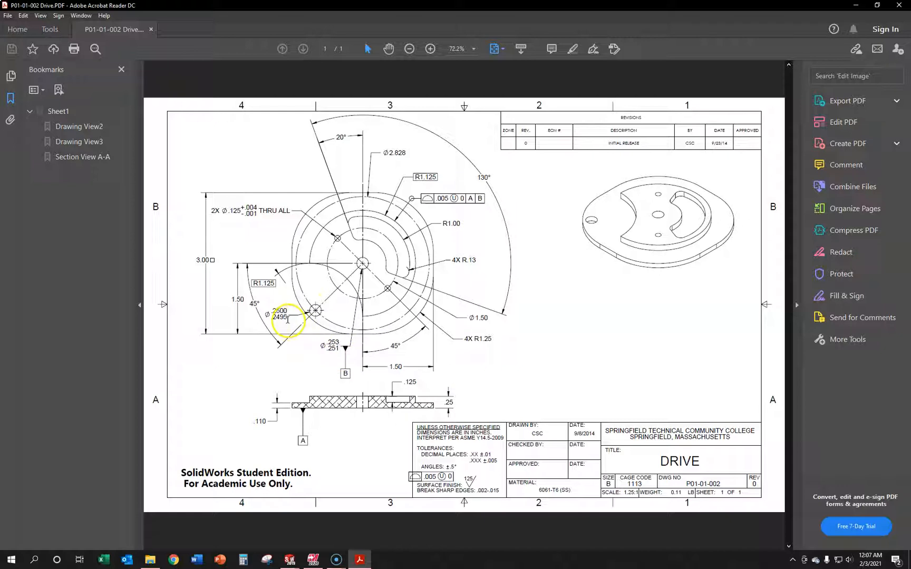
drag(273, 309, 290, 320)
click(293, 331)
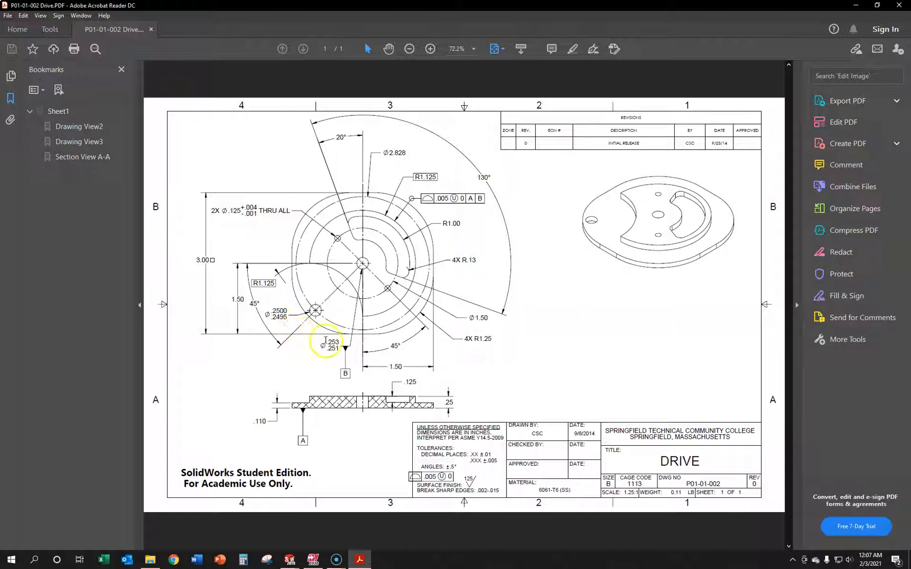
drag(288, 318, 272, 309)
click(293, 333)
drag(287, 319, 274, 313)
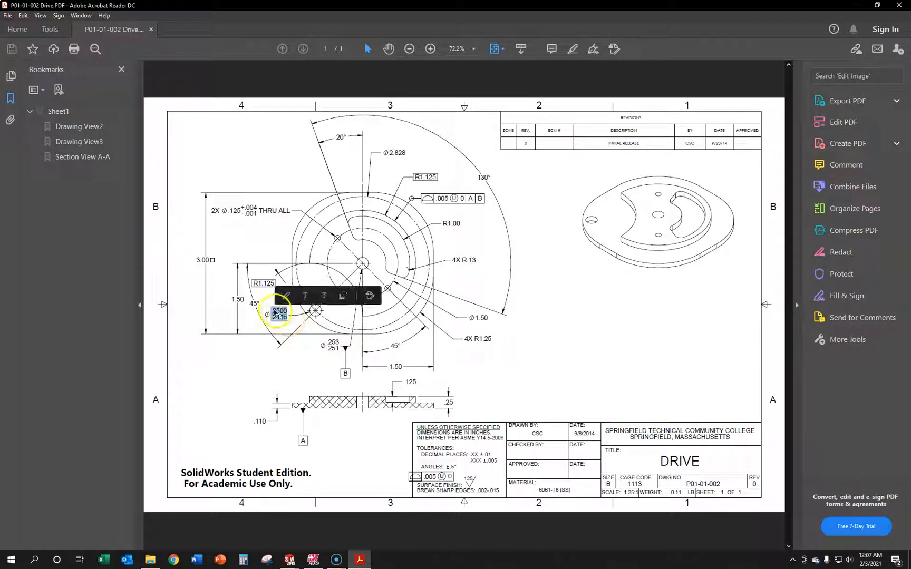
click(335, 348)
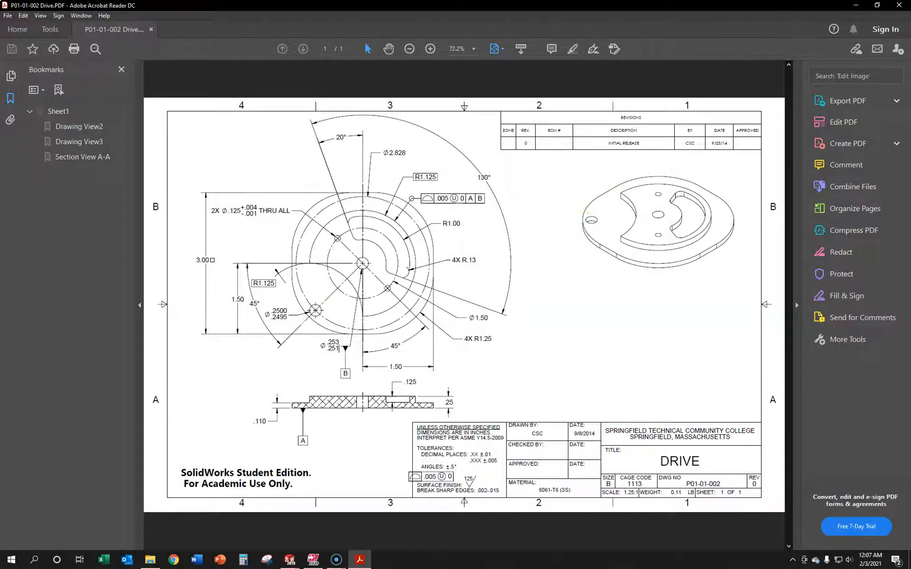
click(855, 5)
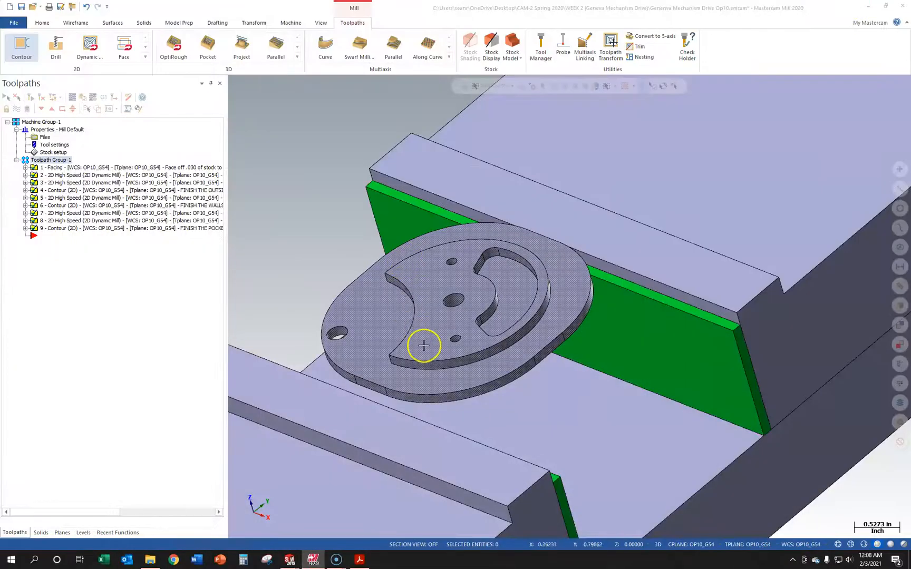
- Create a Drill toolpath on the two 0.125 diameter holes on either side of the boss's centre hole
scroll(425, 342, up, 4)
middle_drag(480, 331, 489, 336)
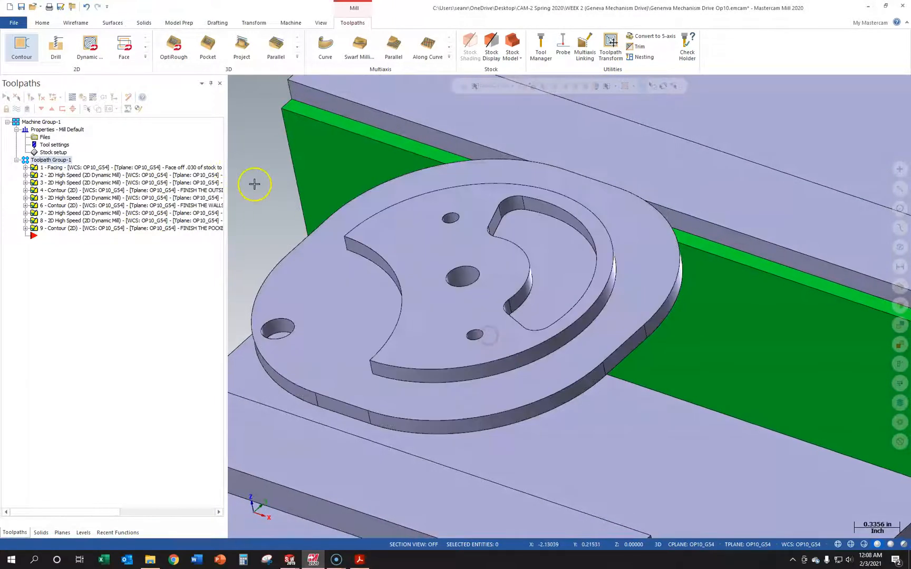
click(145, 57)
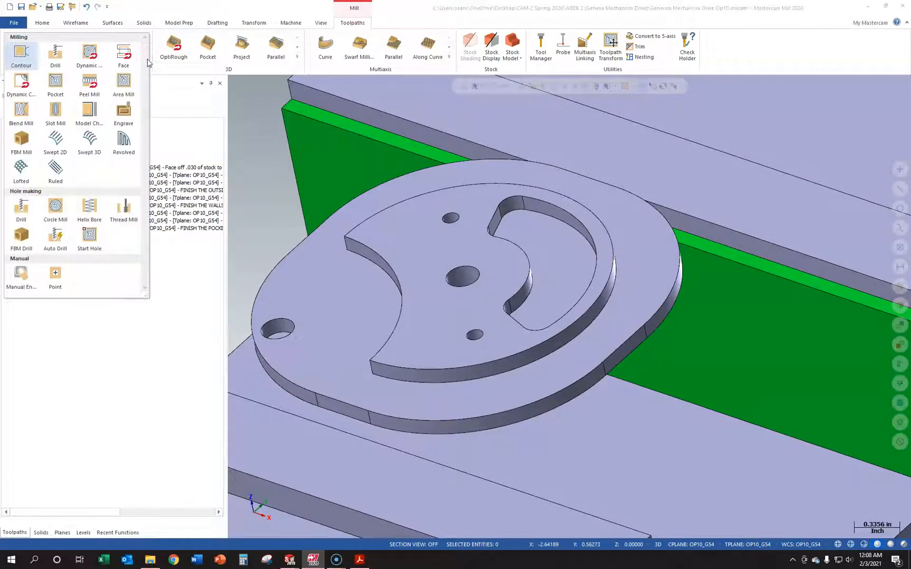
click(64, 52)
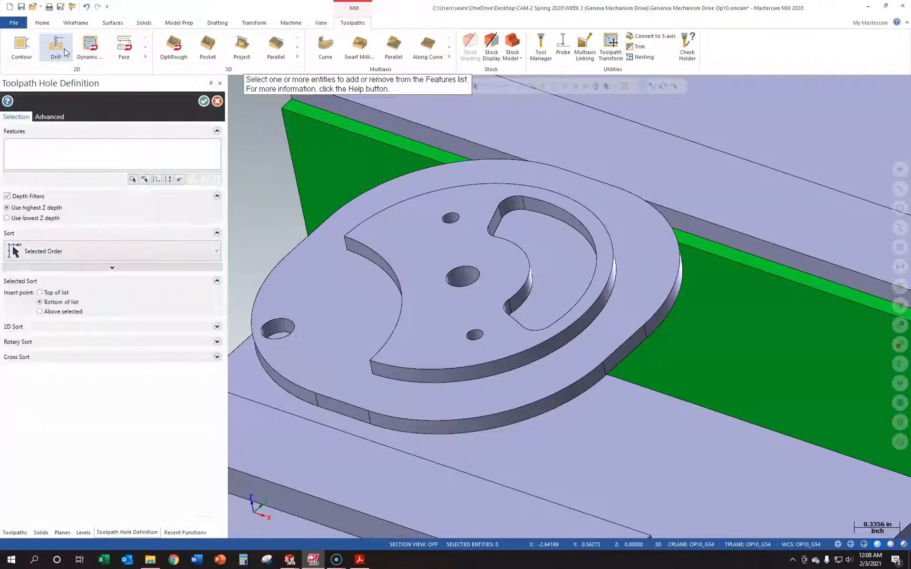
scroll(396, 237, up, 3)
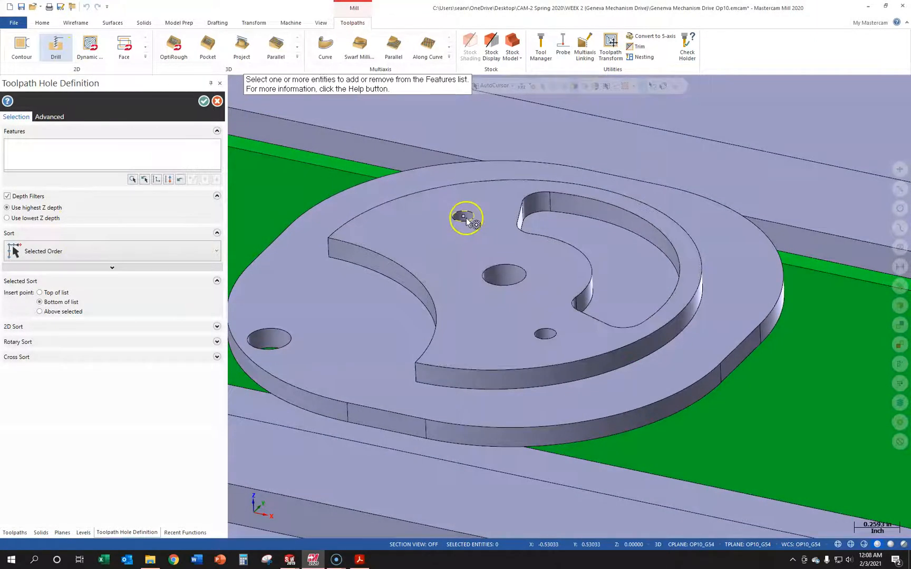
click(463, 220)
click(546, 341)
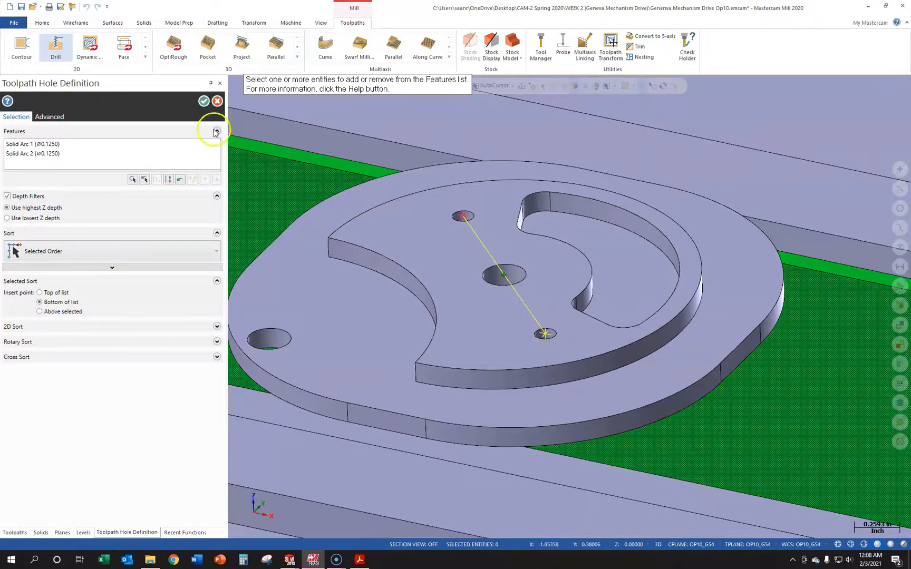
click(203, 102)
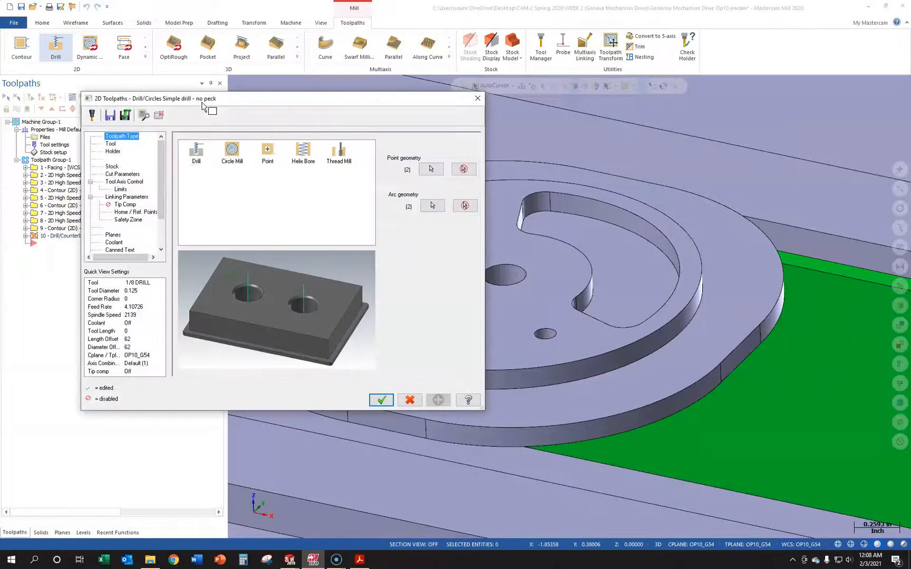
- Open the Mill_Inch tool library for the drill operation and filter it to spot drills only
click(111, 144)
click(201, 294)
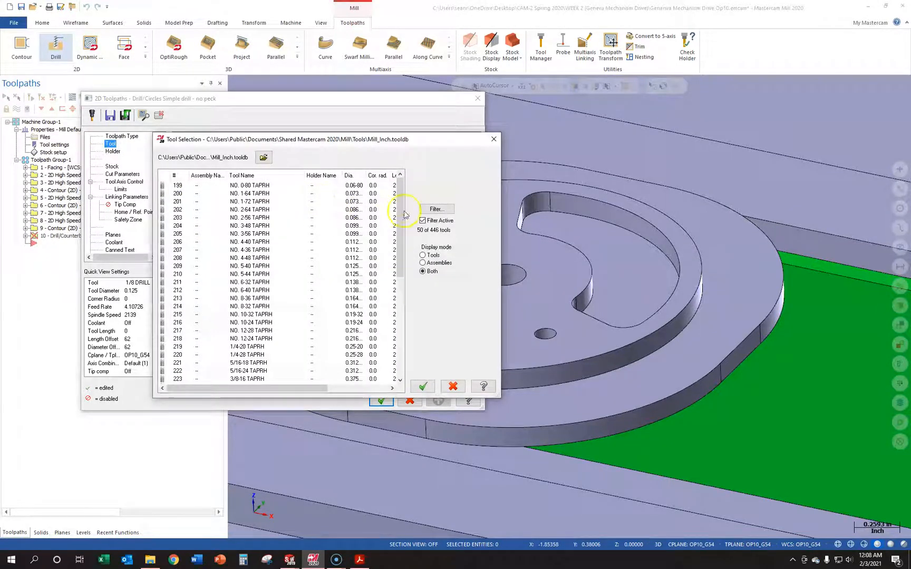
click(437, 209)
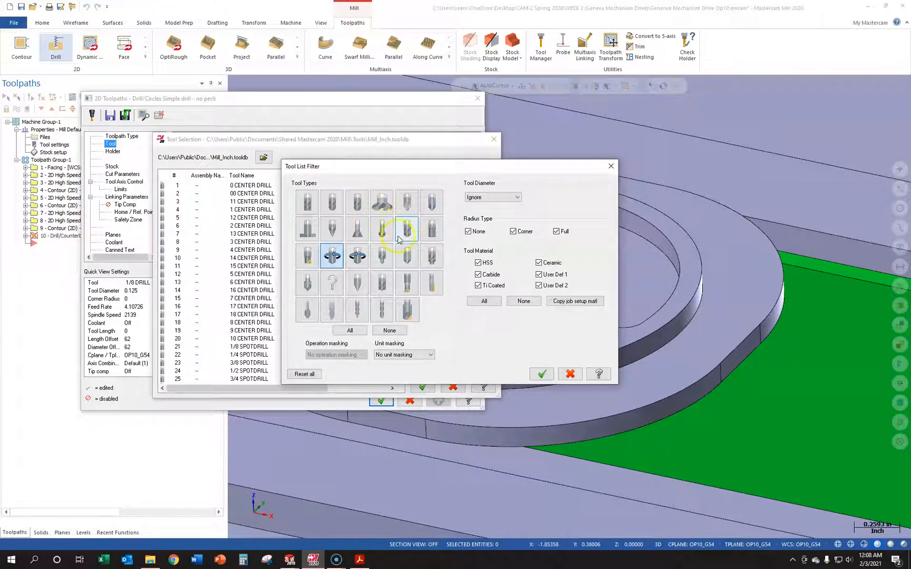
click(415, 259)
click(325, 259)
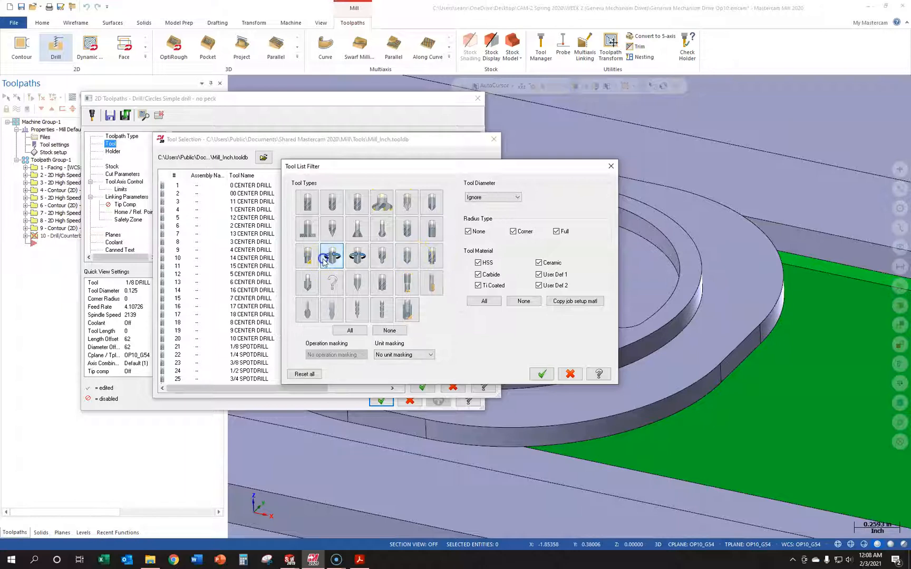
click(408, 257)
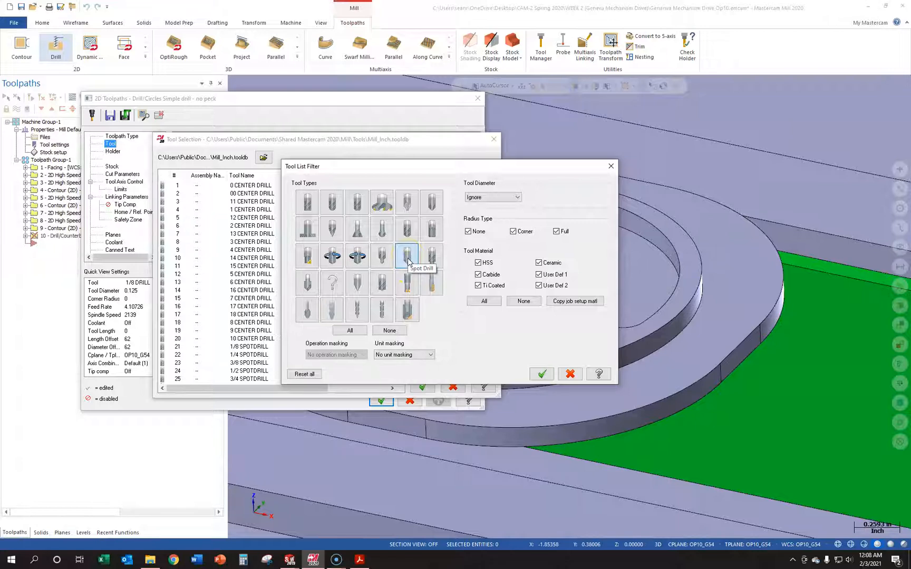
click(543, 374)
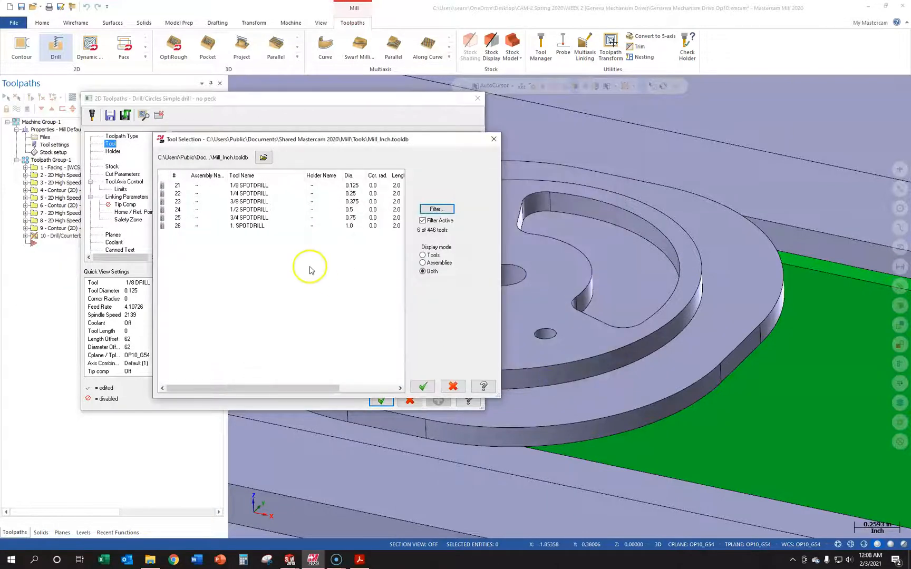
- Assign the #23 3/8 spotdrill and add the comment SPOT THE .25 HOLES TO .26 DIA
click(252, 194)
click(251, 203)
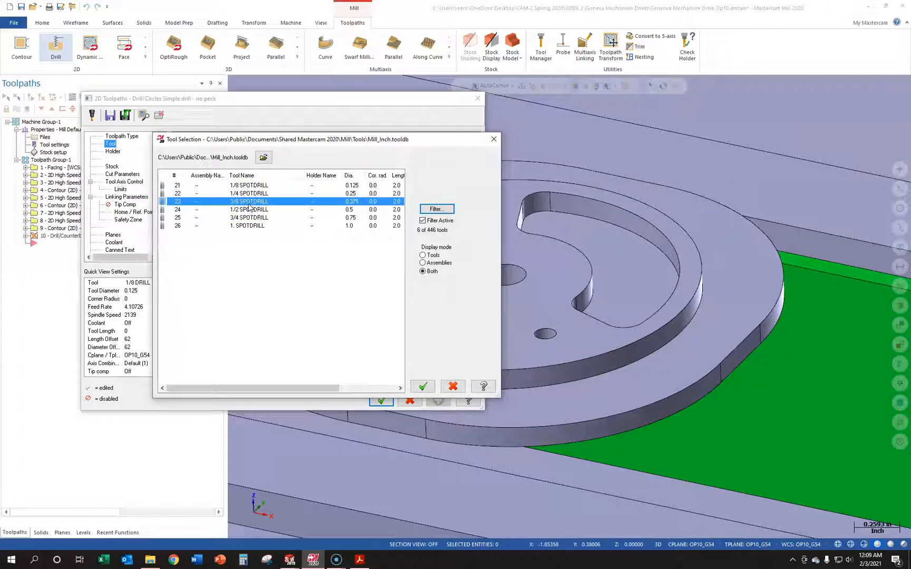
double_click(246, 203)
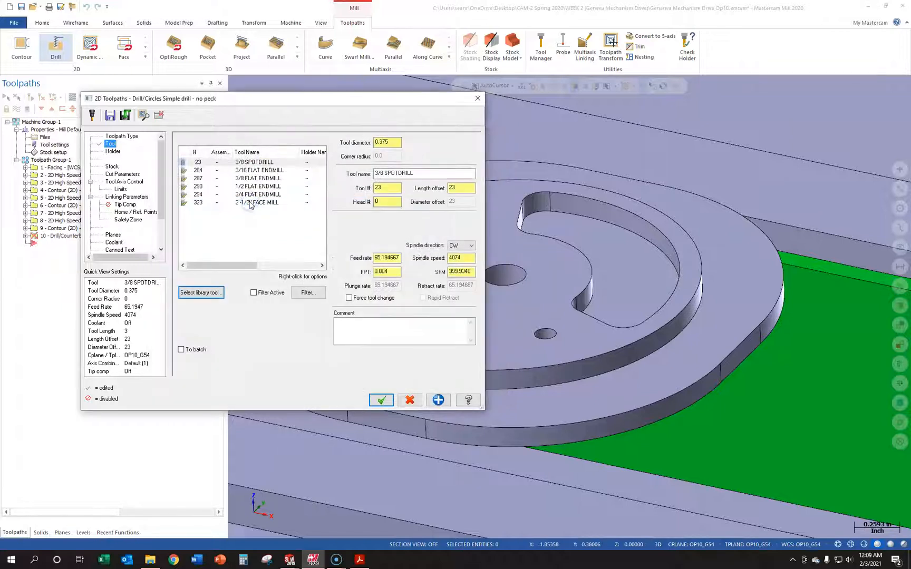
click(354, 333)
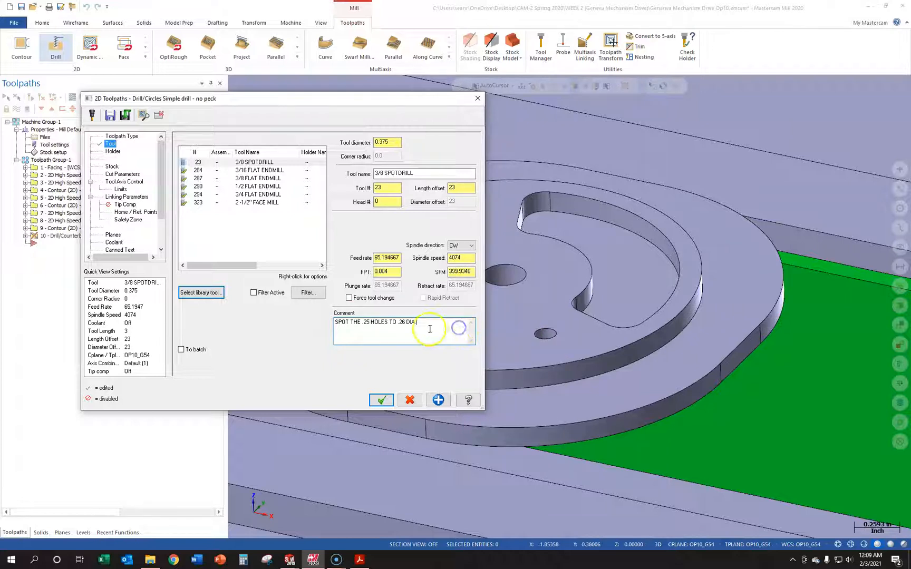
- Keep the Drill/Counterbore cycle, enable an absolute clearance of 2.0, and set absolute retract to 0.25 and top of stock to 0.0
click(113, 175)
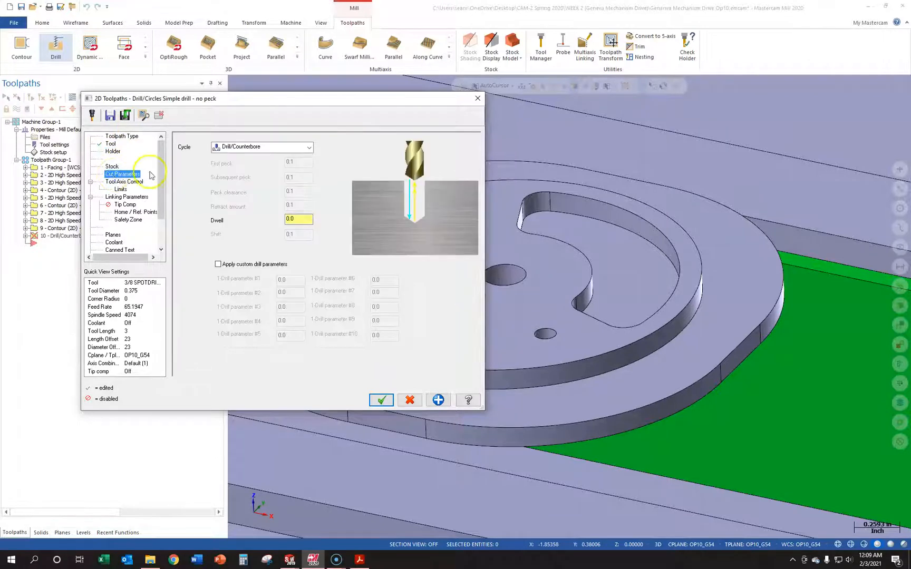
click(124, 197)
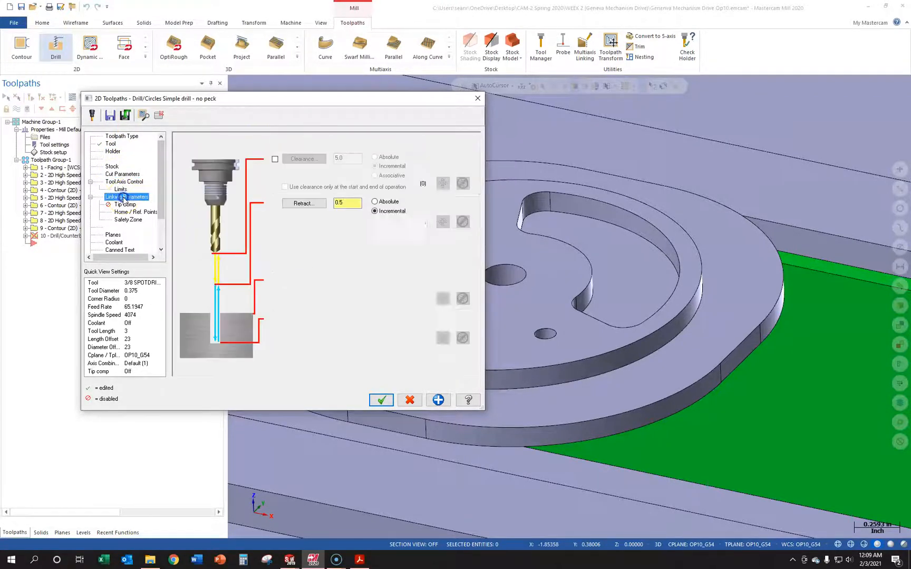
click(274, 159)
text(2.0)
click(376, 166)
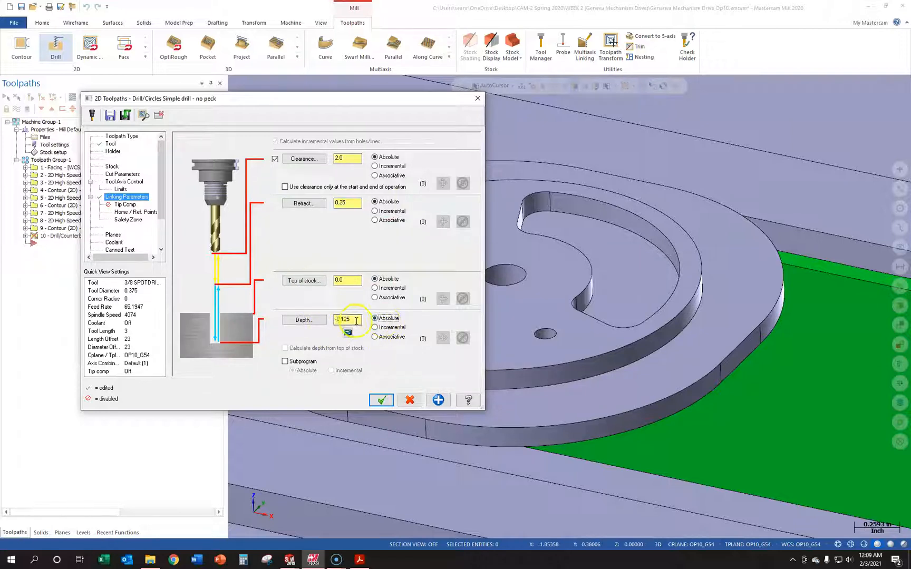
- Take the drill depth from the lower small hole's top edge and overwrite it using the Depth Calculator with a 0.26 finish diameter
click(306, 321)
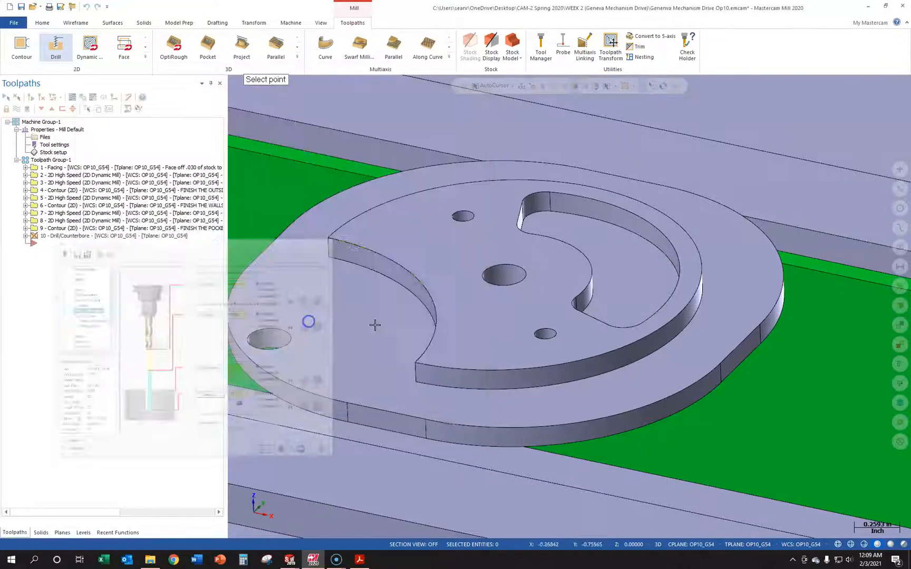
click(553, 339)
click(352, 320)
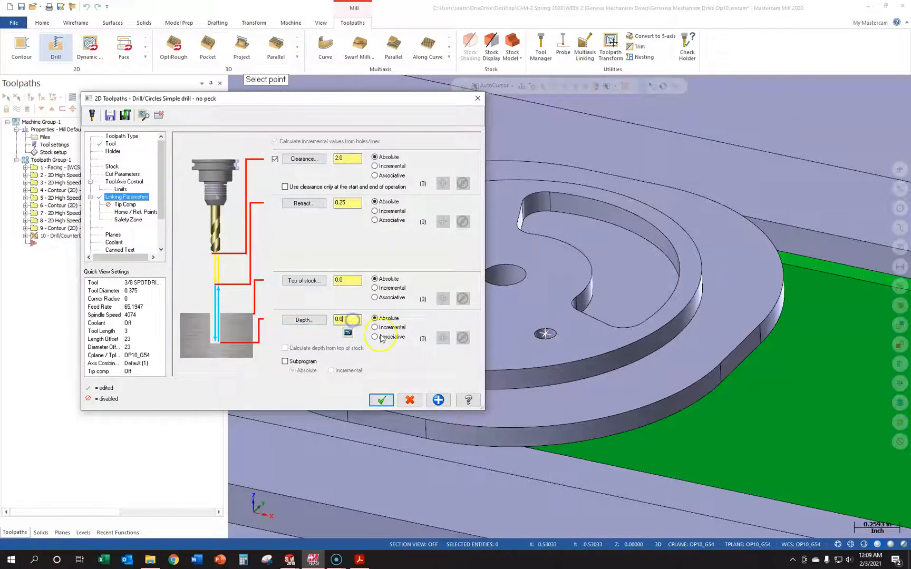
click(348, 333)
click(153, 296)
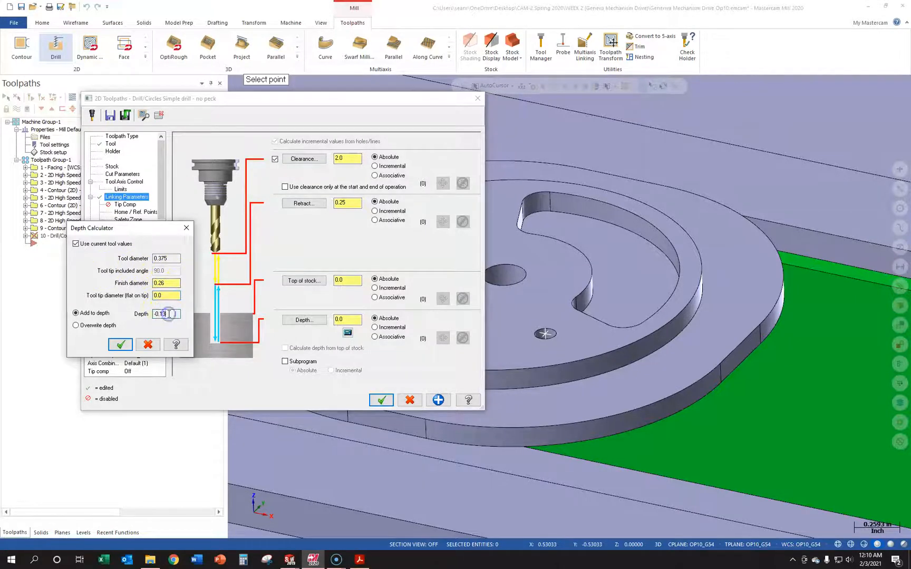
click(87, 290)
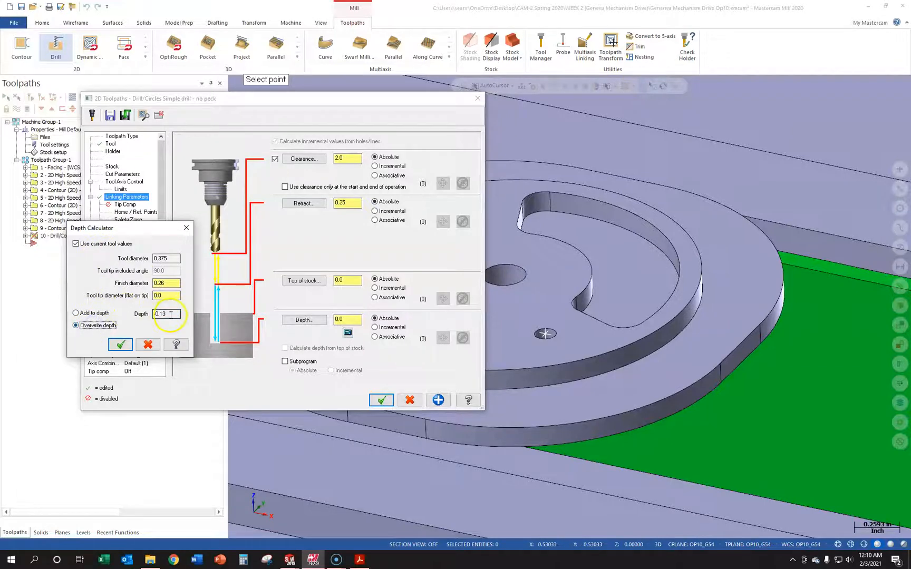
click(121, 344)
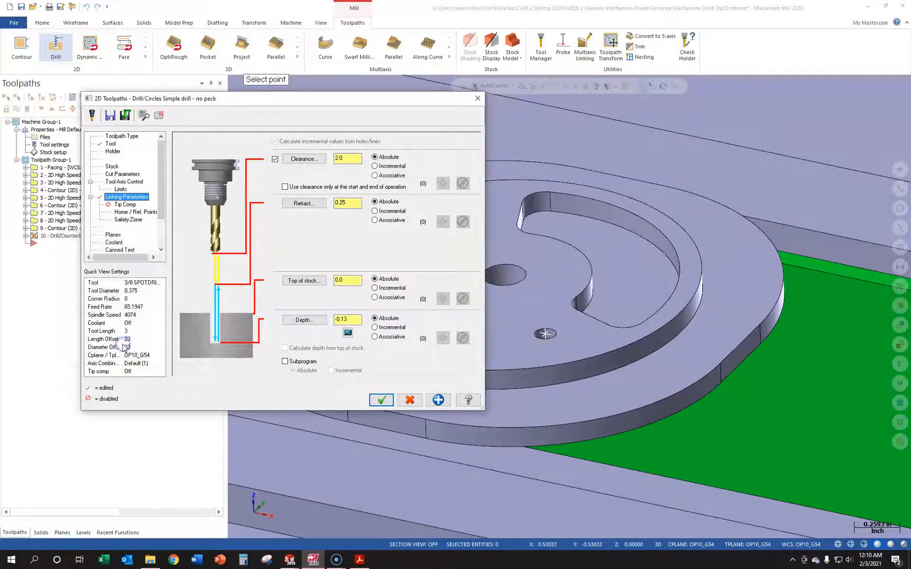
- Turn on flood coolant for the spot drill operation and accept its parameters to generate the toolpath
click(120, 250)
click(114, 242)
click(348, 191)
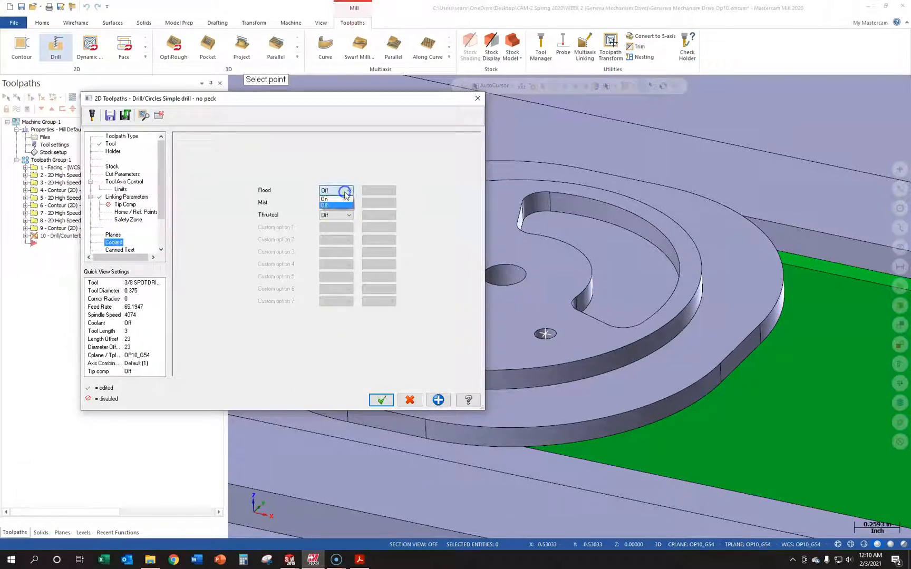
click(340, 201)
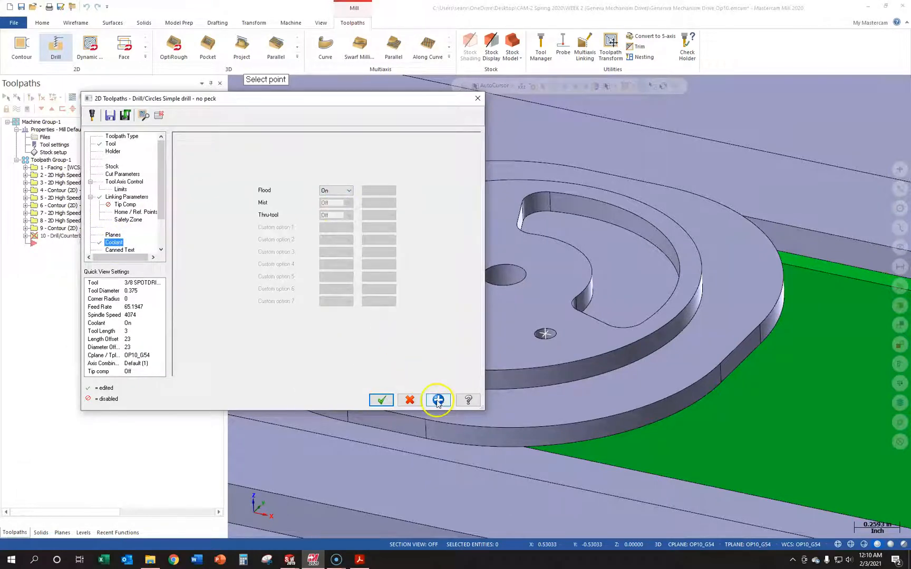
click(381, 400)
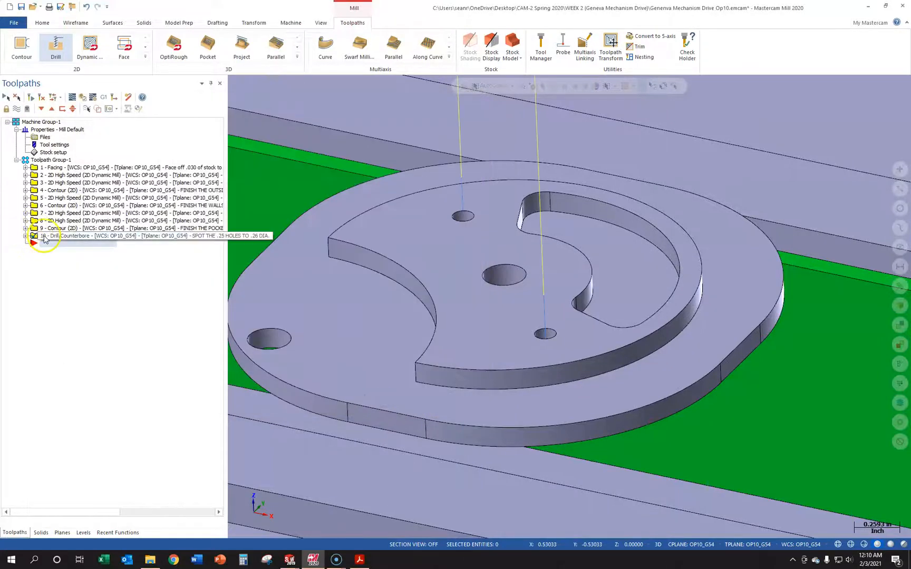
- Backplot the spot drill toolpath and examine at close range how the tool meets the two small holes
scroll(525, 277, up, 3)
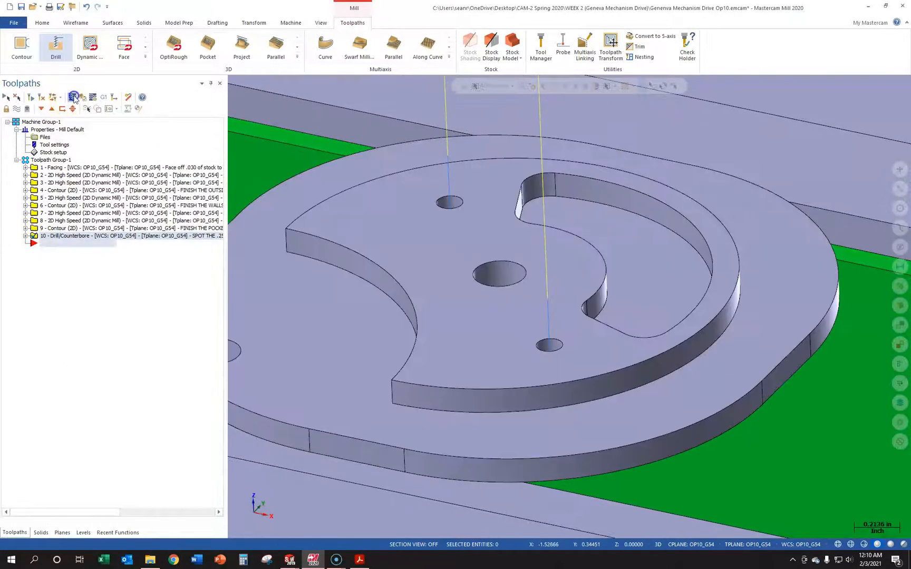
click(73, 97)
scroll(605, 361, up, 1)
scroll(605, 361, down, 1)
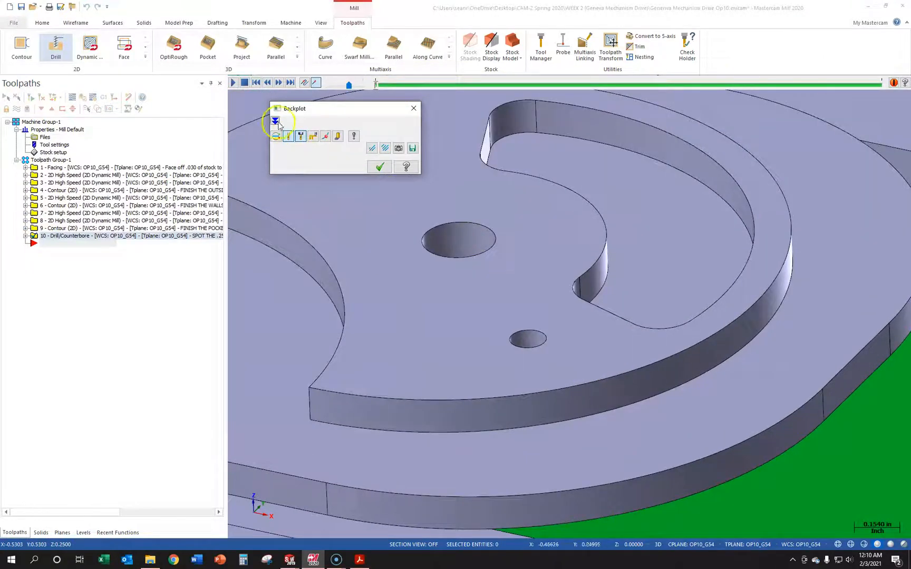
click(233, 83)
scroll(433, 205, down, 3)
scroll(445, 190, up, 5)
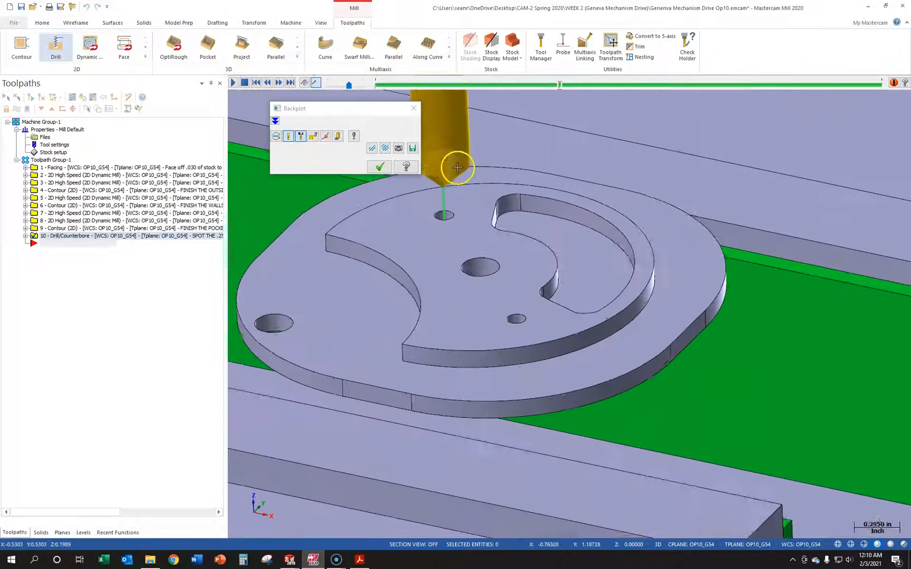
drag(349, 86, 339, 88)
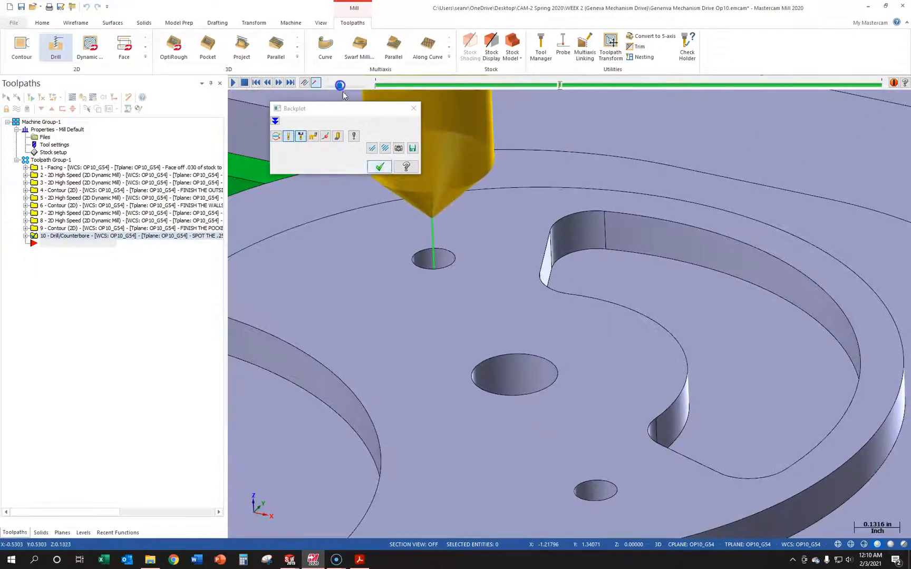
scroll(392, 230, up, 3)
middle_drag(392, 248, 389, 223)
scroll(389, 223, up, 4)
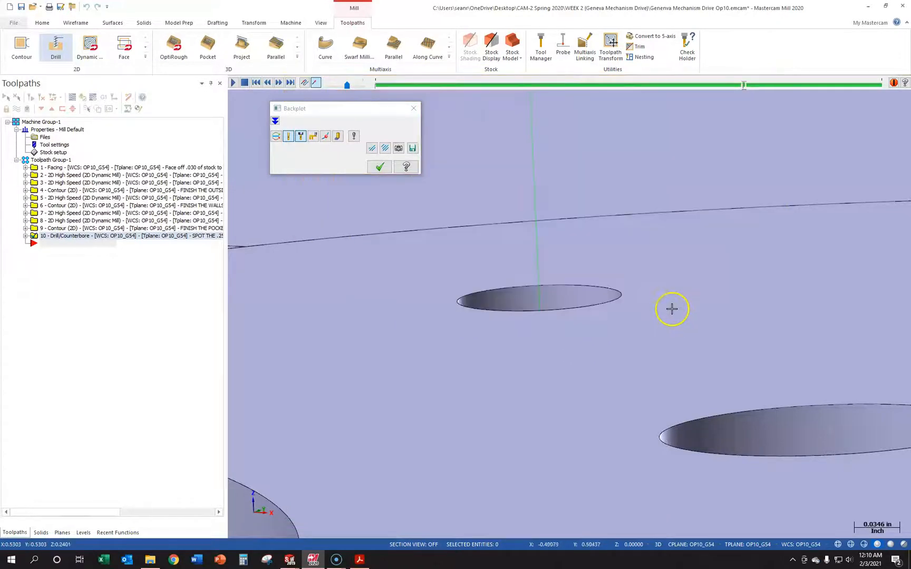
scroll(573, 310, down, 5)
scroll(742, 401, up, 1)
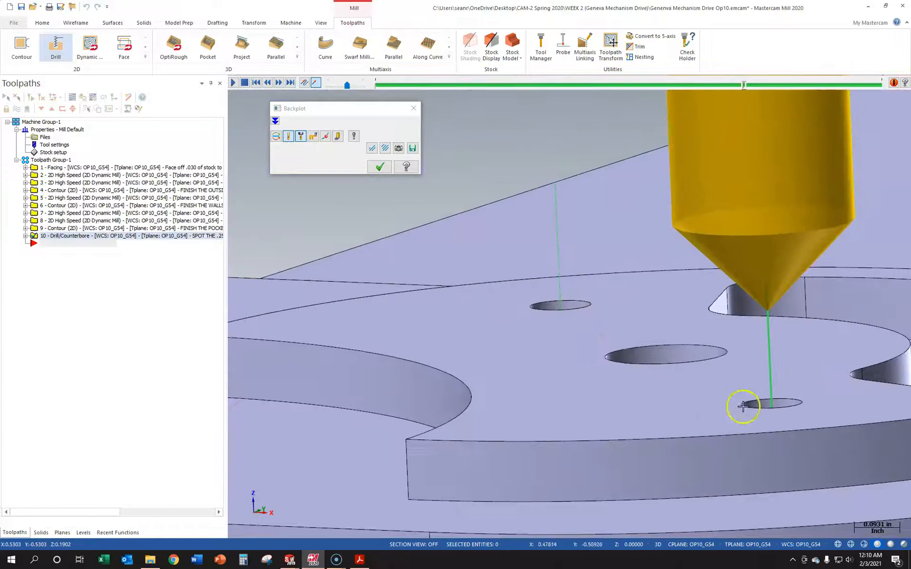
scroll(827, 419, up, 1)
click(413, 109)
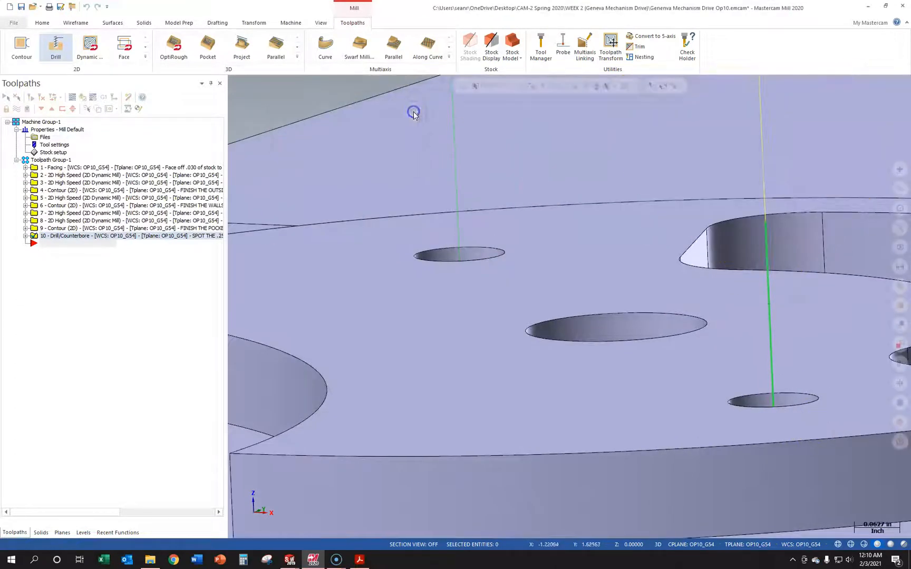
- Reopen the spot drill operation's parameters and change the tool comment to SPOT THE .25 HOLES TO .255 DIA
click(25, 236)
click(60, 243)
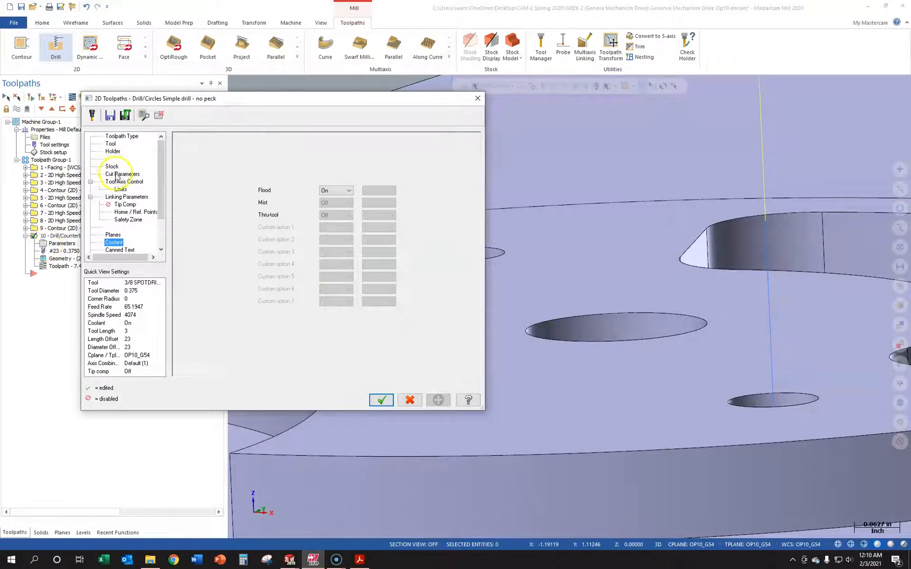
click(118, 174)
click(111, 142)
click(112, 136)
click(113, 143)
click(431, 325)
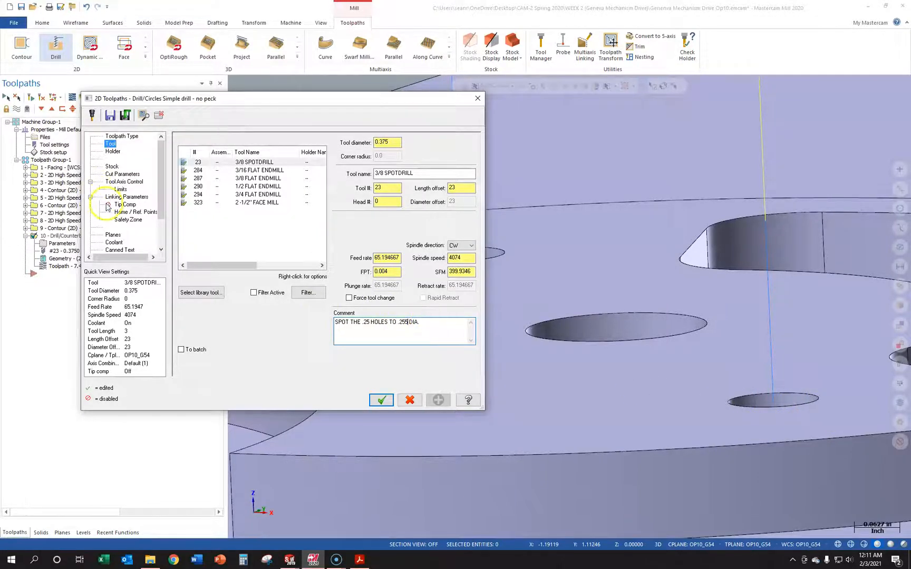
- Overwrite the drill depth with -0.1275 using the Depth Calculator with a 0.255 finish diameter, and accept the operation
click(126, 197)
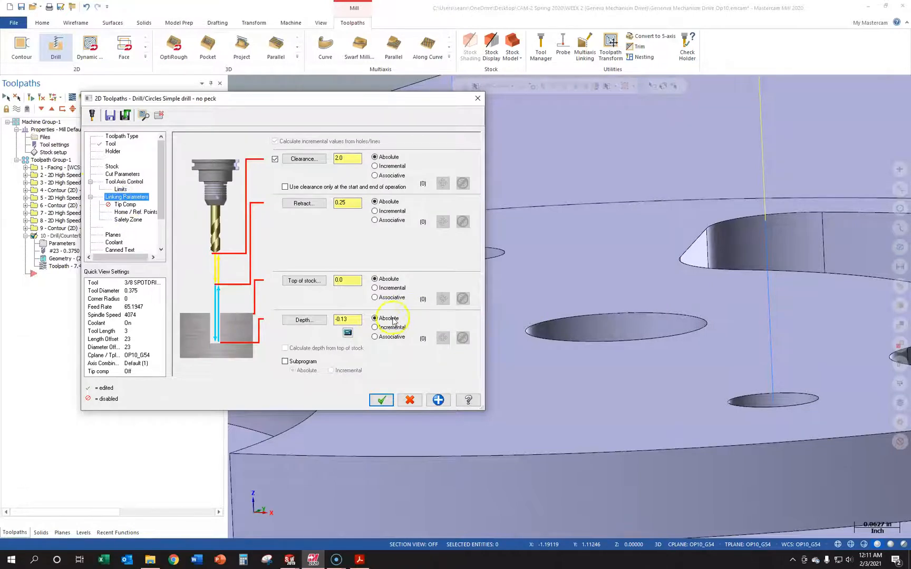
click(308, 320)
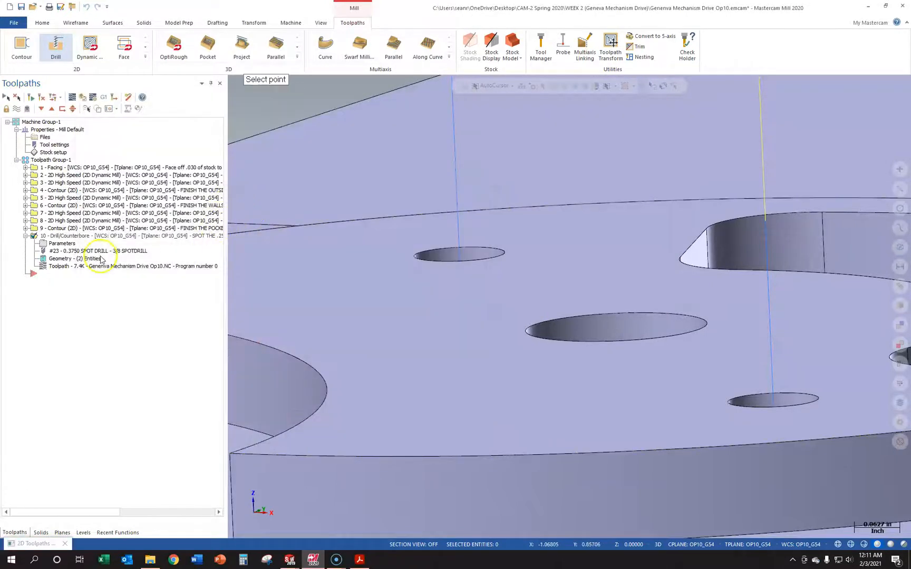
click(773, 400)
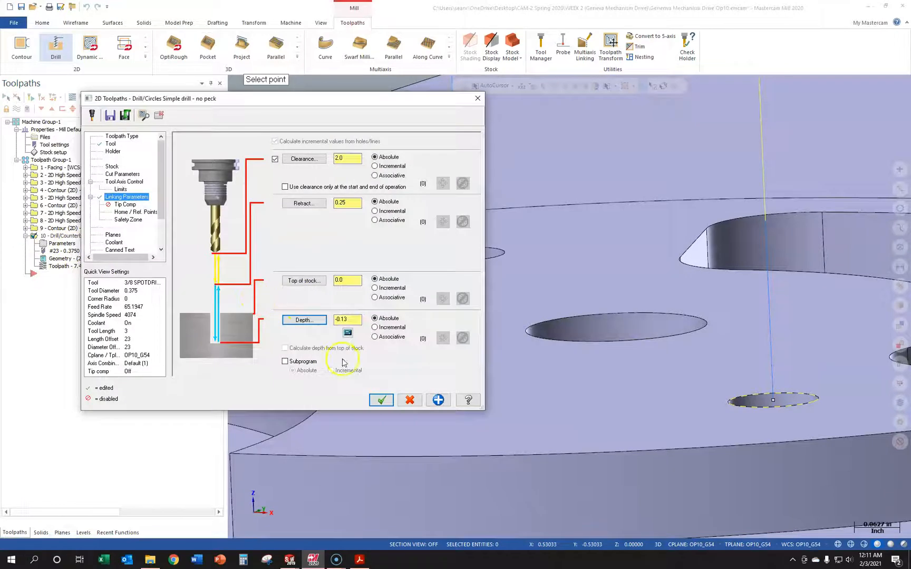
click(347, 333)
click(160, 259)
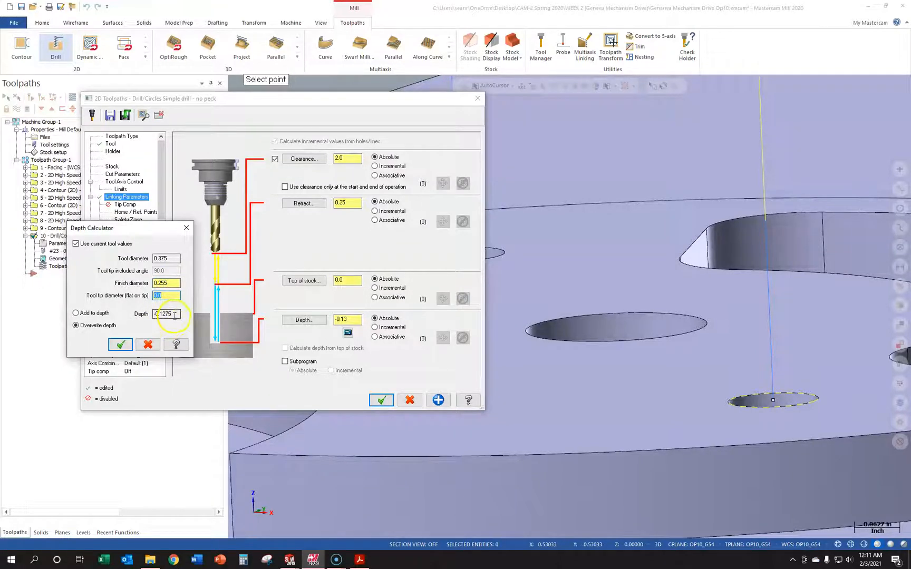
click(119, 345)
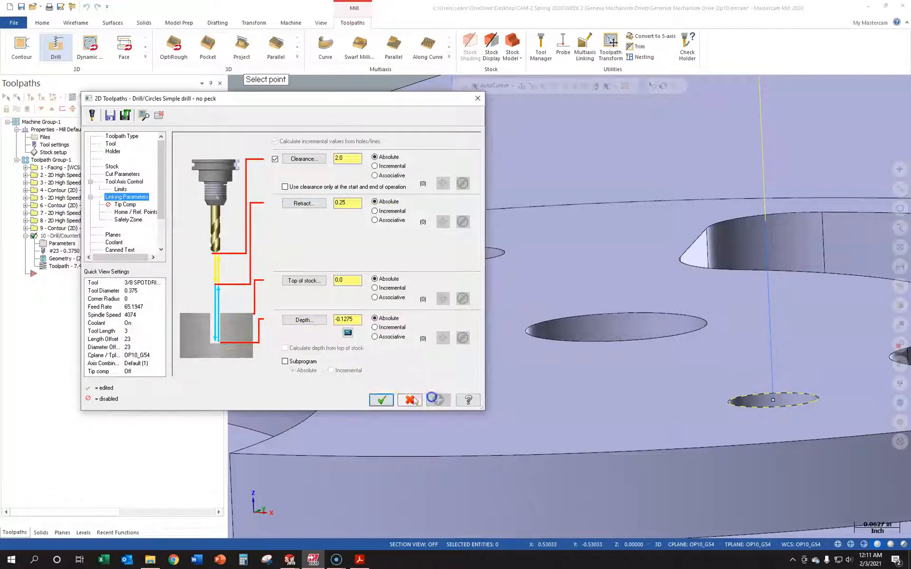
click(382, 399)
- Regenerate the edited spot drill toolpath and open it in Backplot
scroll(461, 374, down, 1)
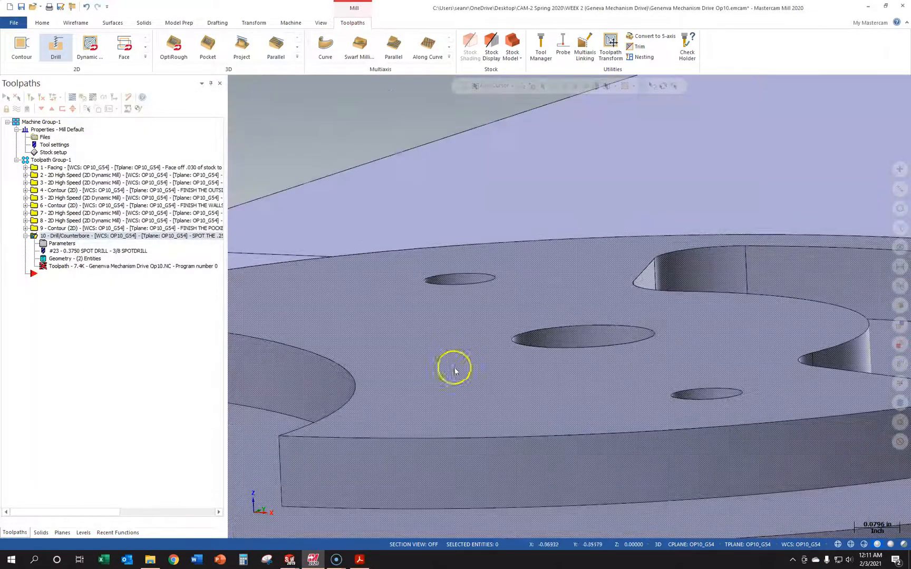
click(57, 266)
click(125, 217)
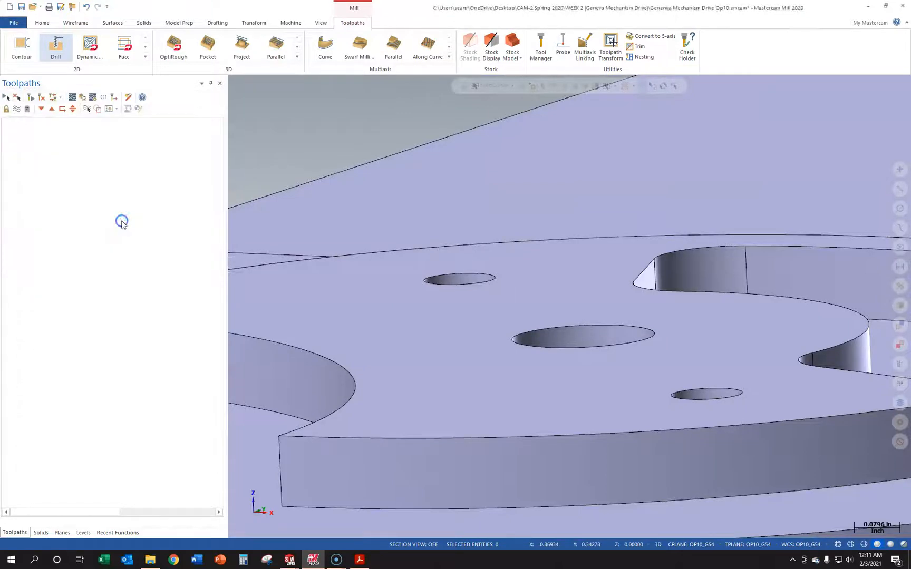
- Play the spot drill backplot at an adjusted speed and inspect how the tool tip covers the edges of both small holes
click(228, 83)
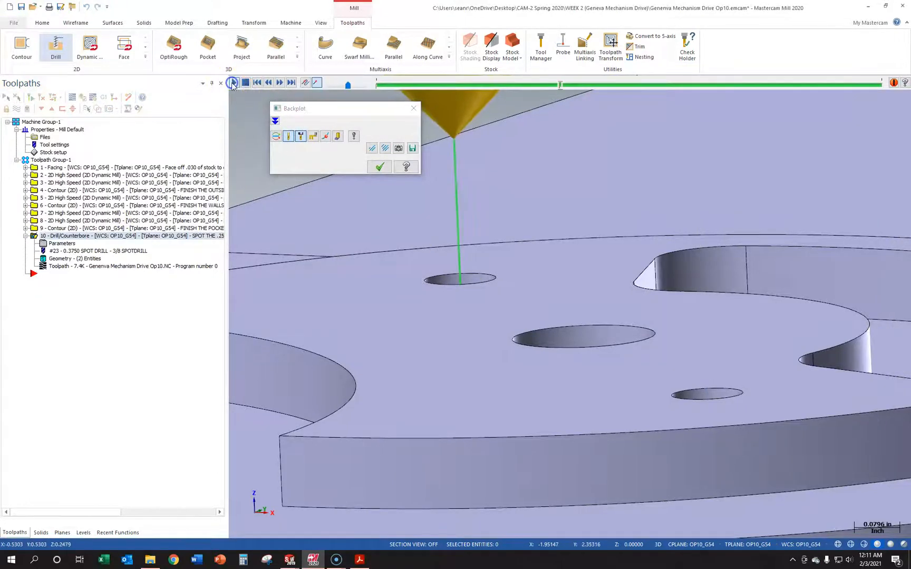
scroll(431, 266, up, 3)
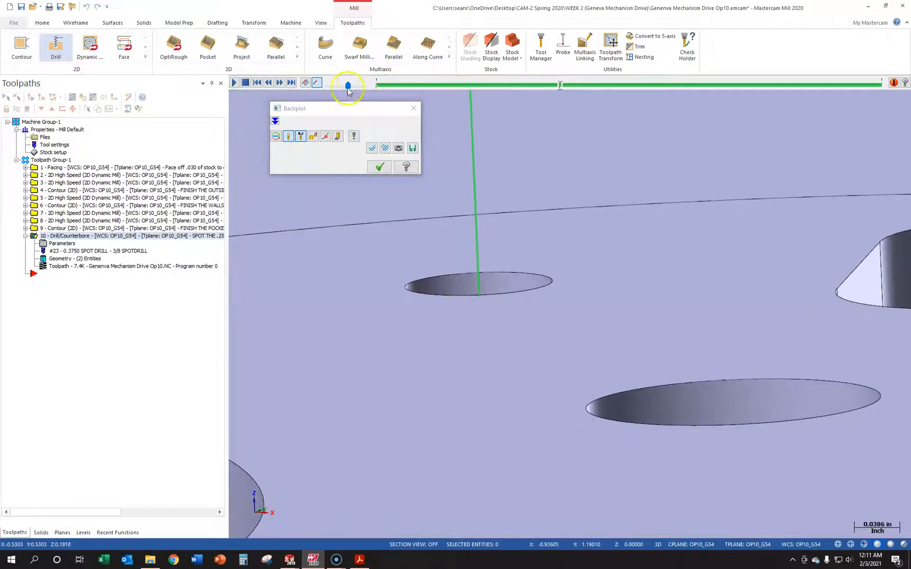
drag(347, 89, 351, 90)
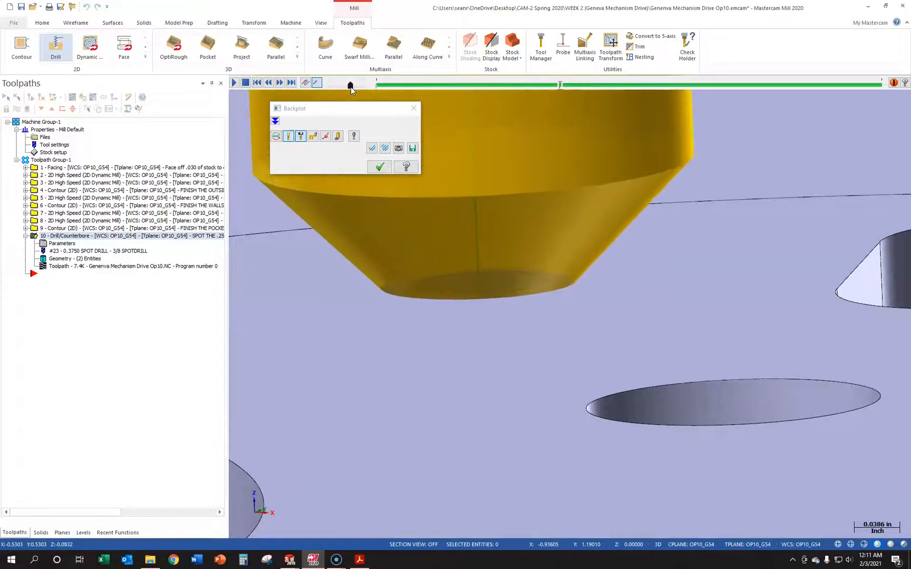
scroll(440, 211, down, 3)
middle_drag(581, 413, 709, 433)
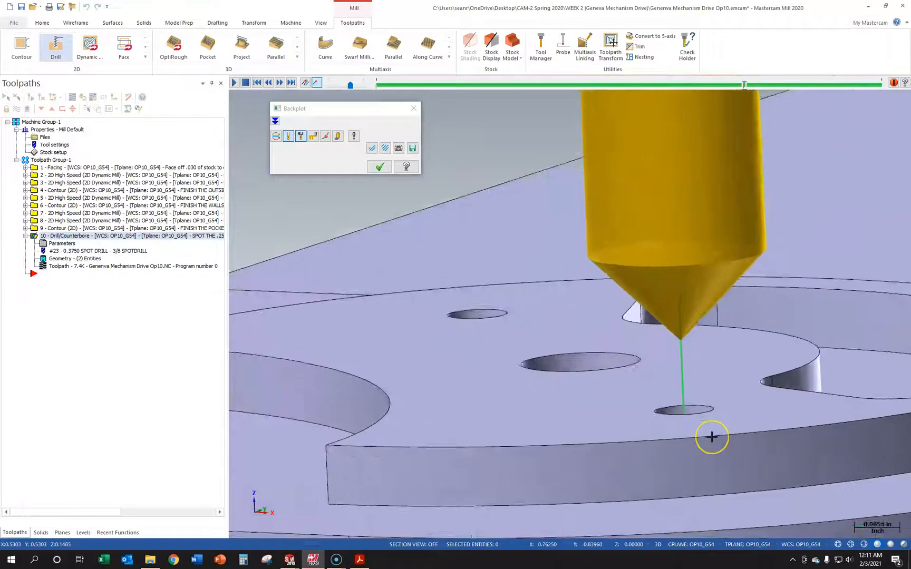
scroll(711, 434, up, 3)
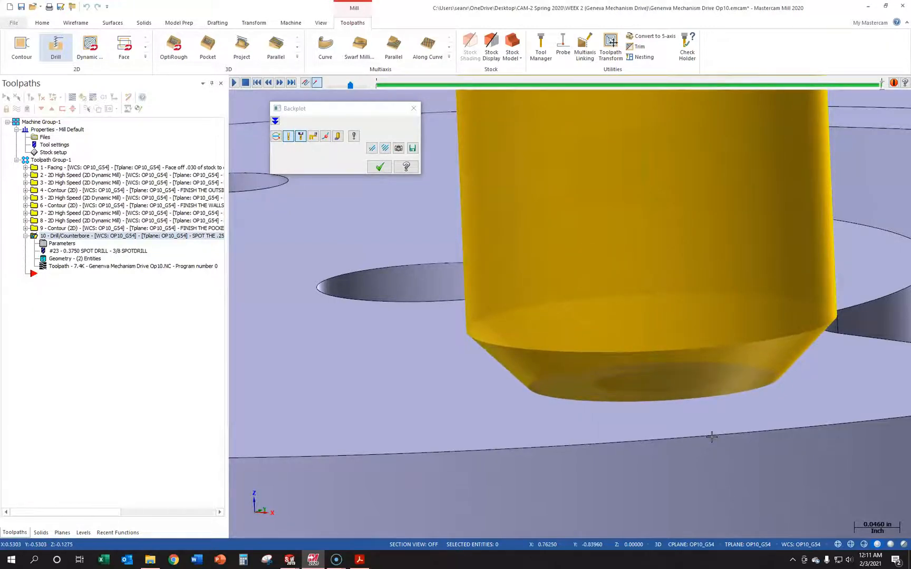
- Close the backplot and switch to the P01-01-002 DRIVE part in SOLIDWORKS to view its top face
click(412, 107)
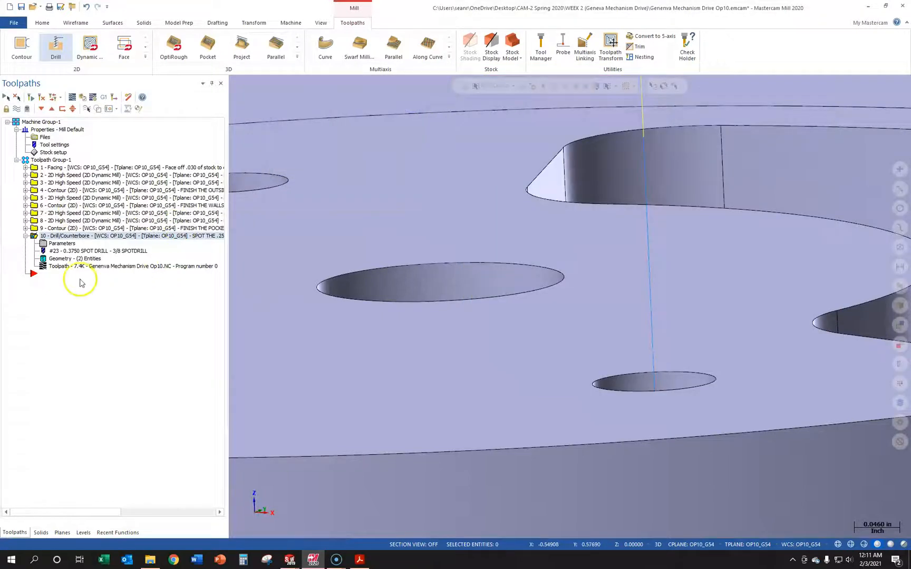
scroll(405, 410, down, 6)
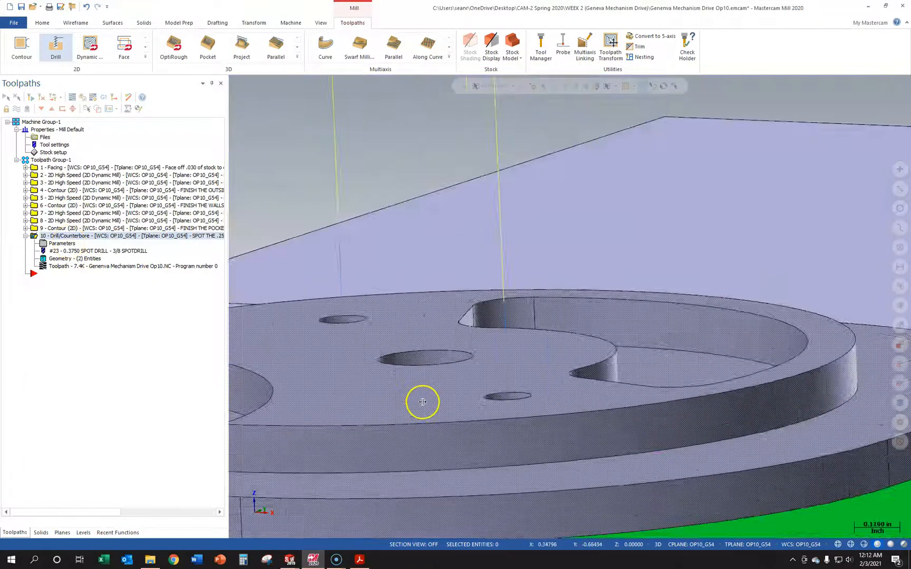
click(289, 559)
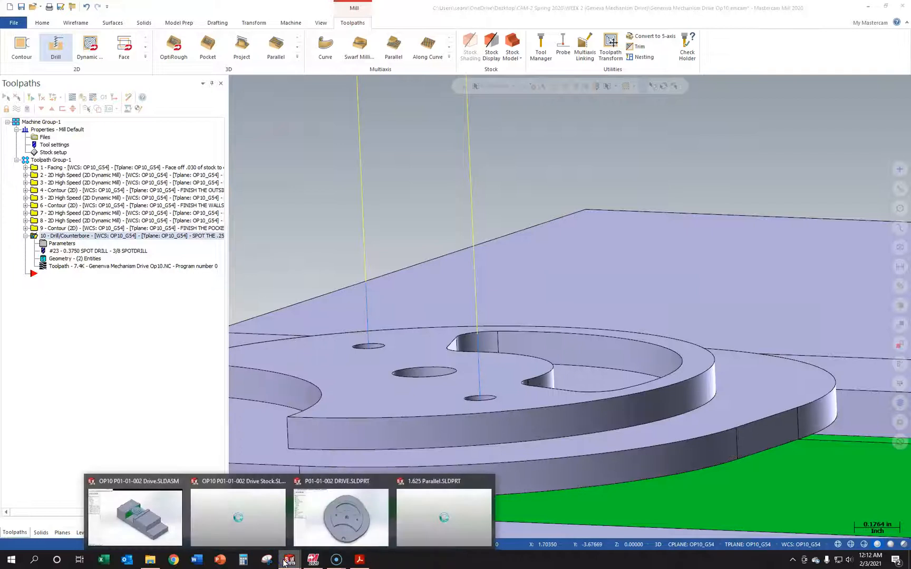
click(340, 516)
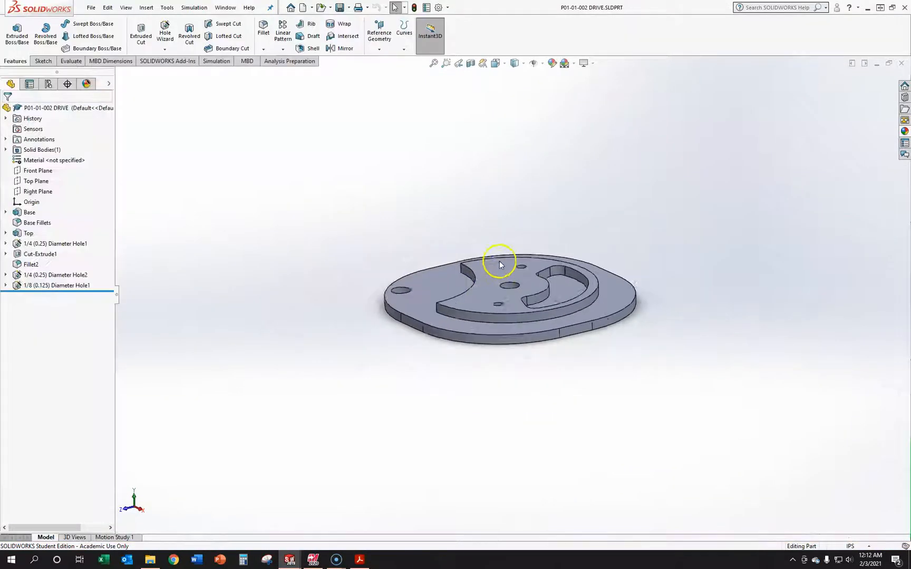
scroll(498, 260, down, 5)
scroll(510, 271, up, 3)
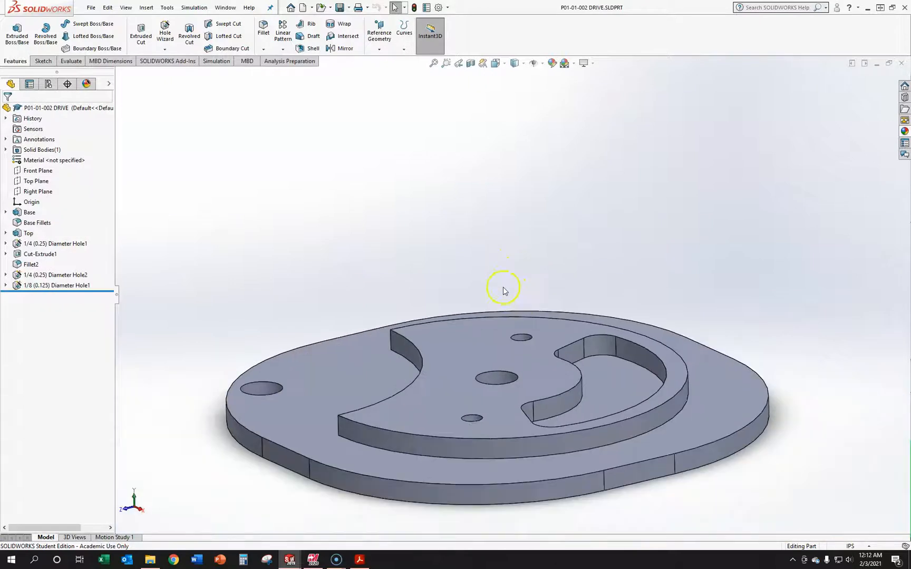
- Measure one of the two small holes beside the centre bore, and return to Mastercam
click(71, 61)
click(73, 31)
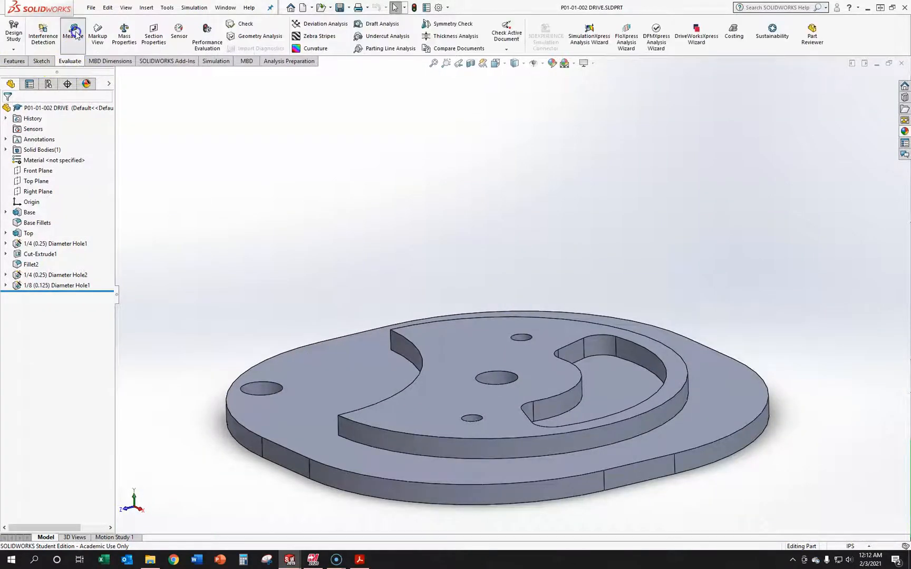
click(525, 338)
click(561, 231)
key(Escape)
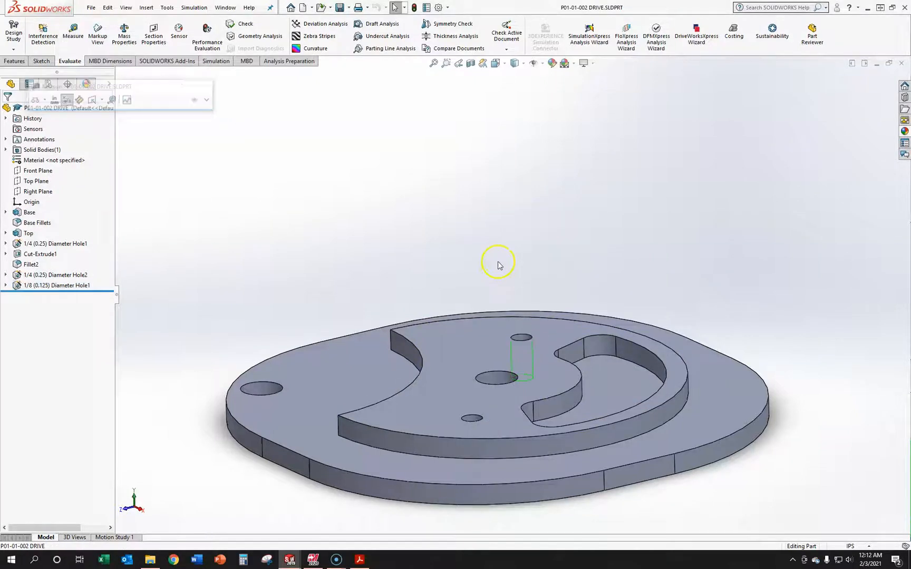
click(867, 8)
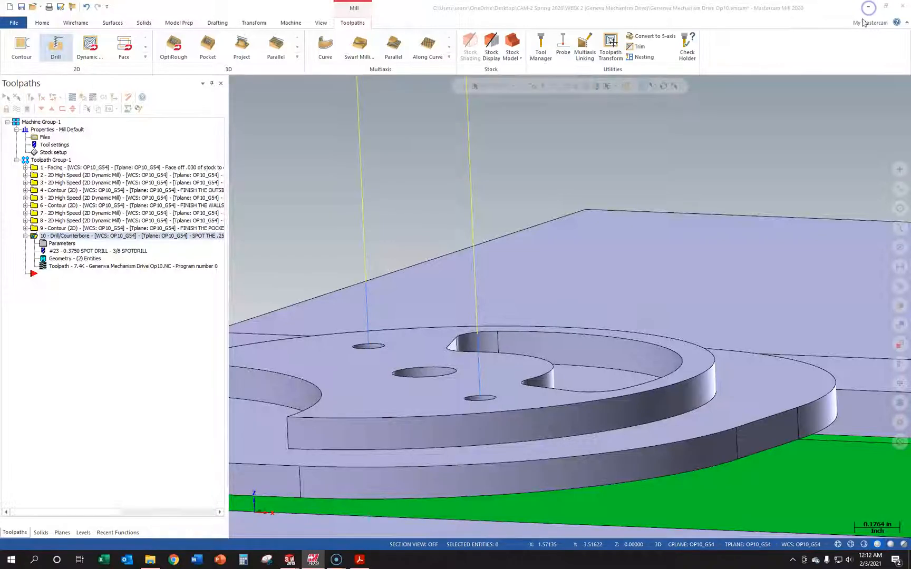
- Try setting operation 10's drill depth by picking a point at one small hole on the part's top face
click(68, 244)
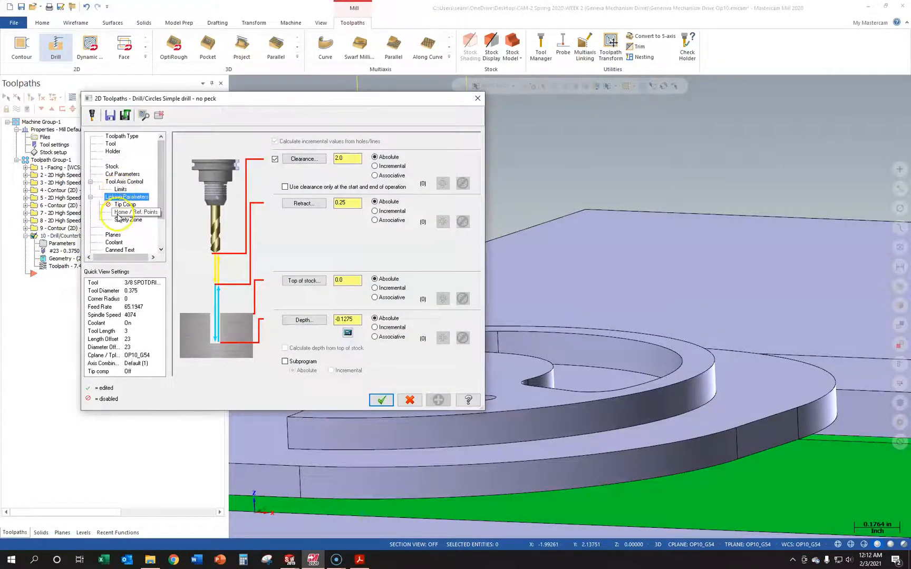
click(123, 174)
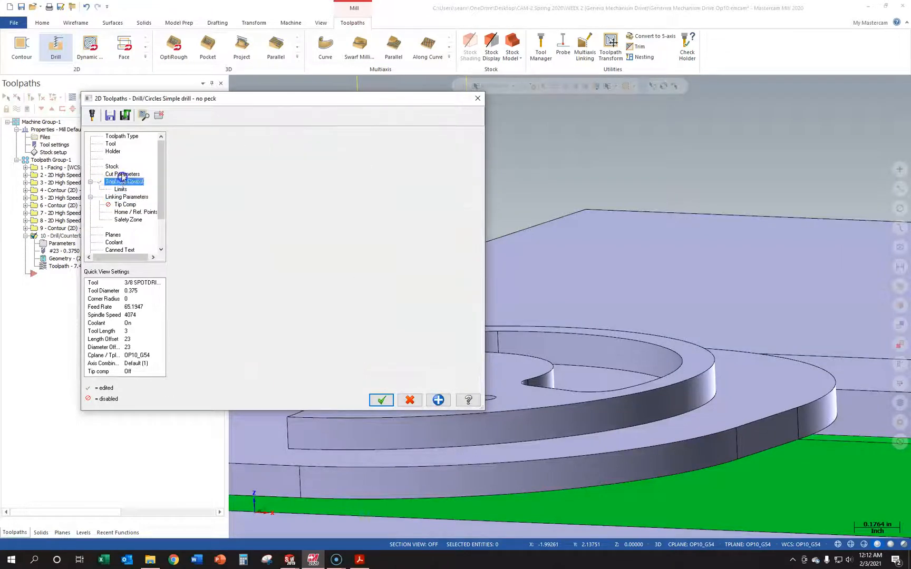
click(125, 204)
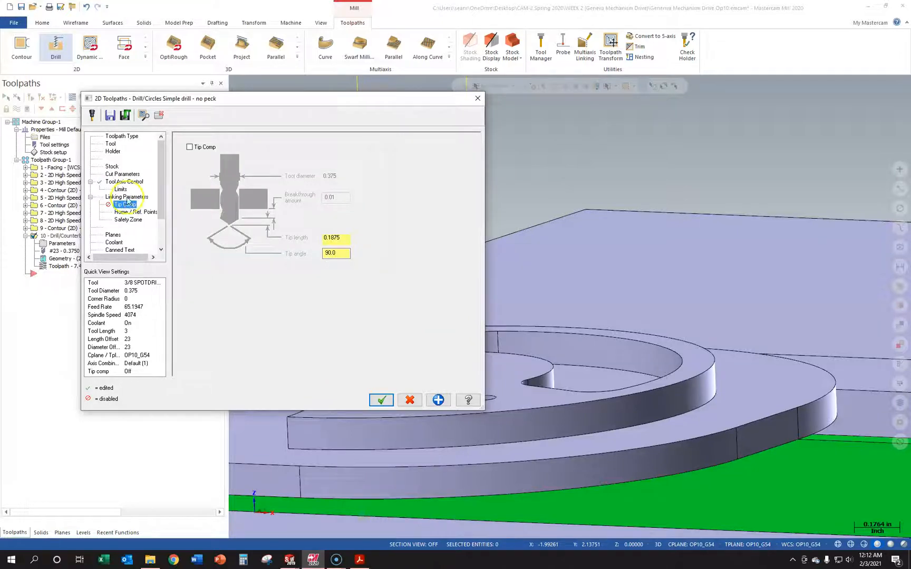
click(127, 198)
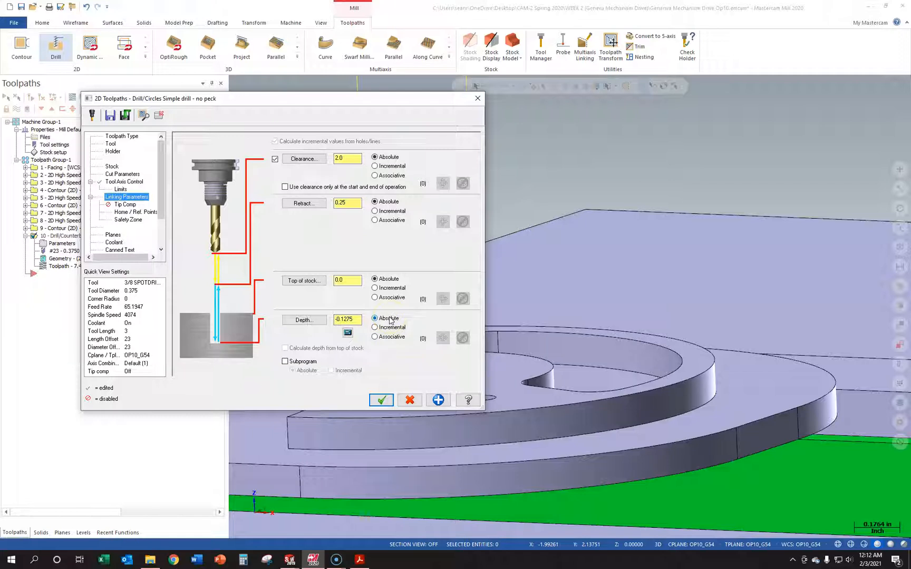
click(304, 320)
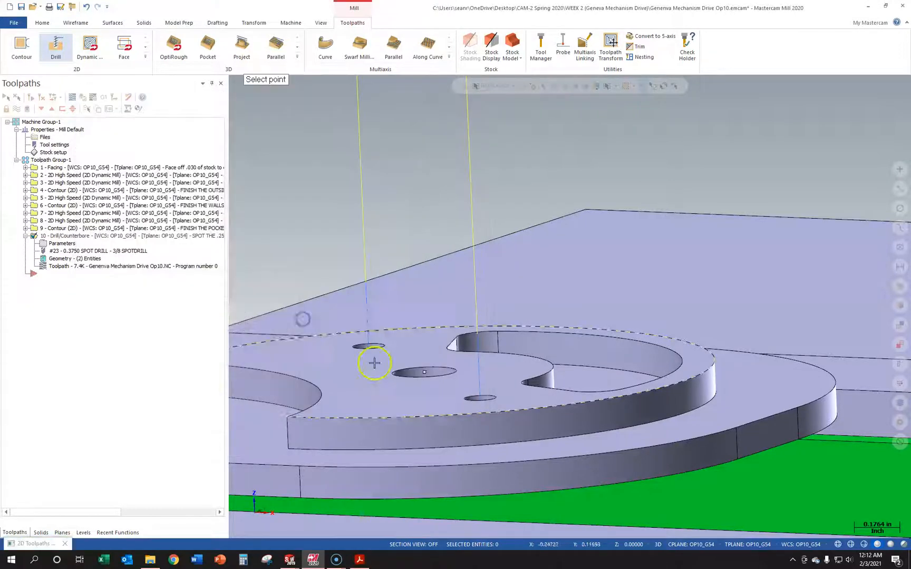
click(490, 403)
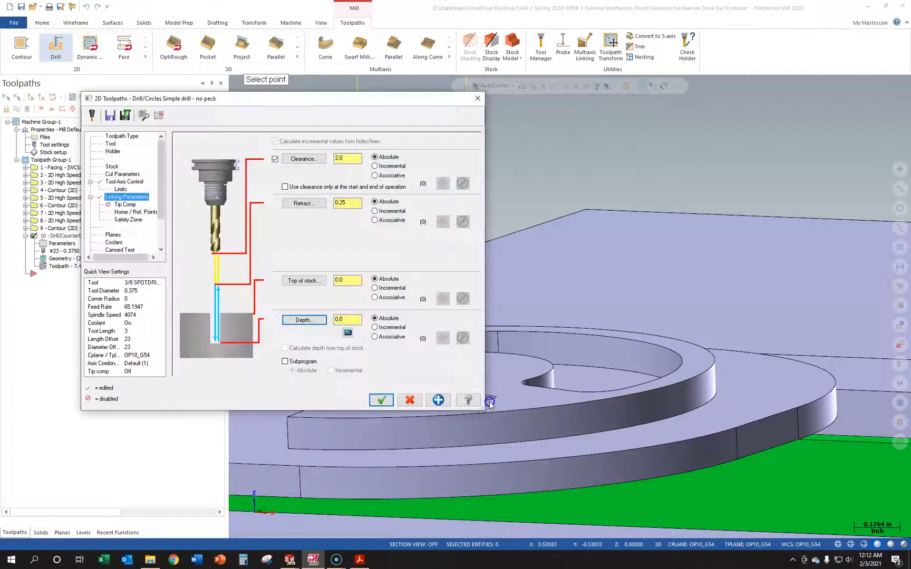
click(384, 401)
- Regenerate operation 10 and backplot it to check how deep the spot drill tip reaches in the holes
click(74, 267)
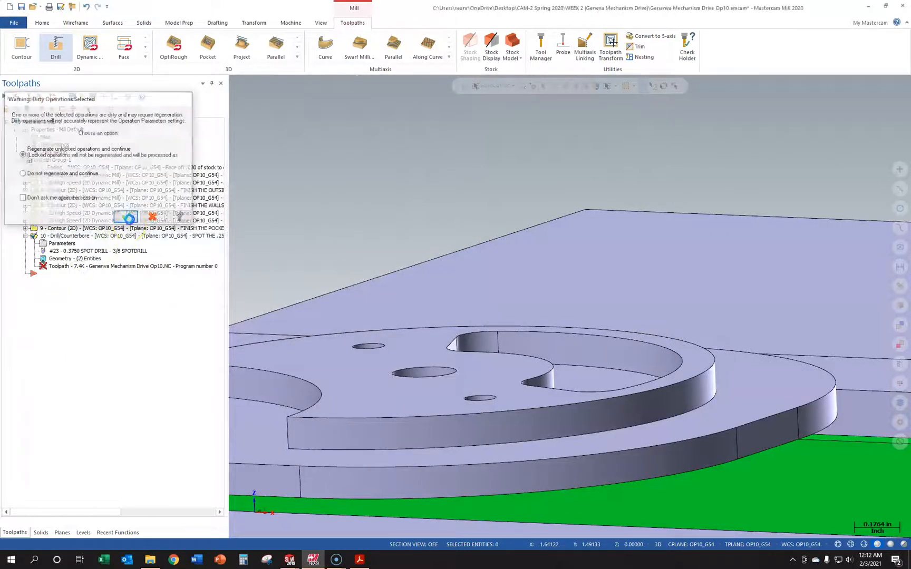
click(129, 218)
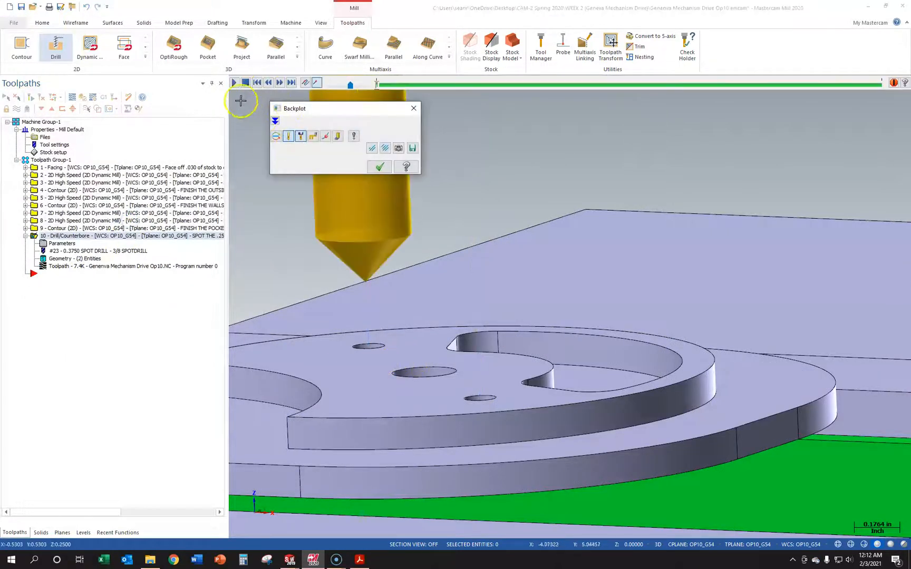
click(233, 83)
scroll(358, 343, up, 4)
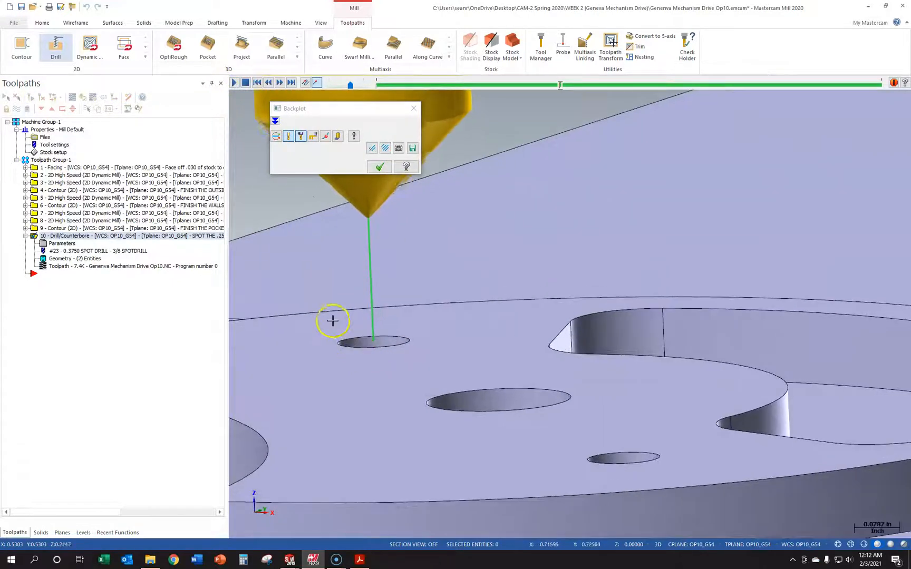
scroll(346, 339, up, 2)
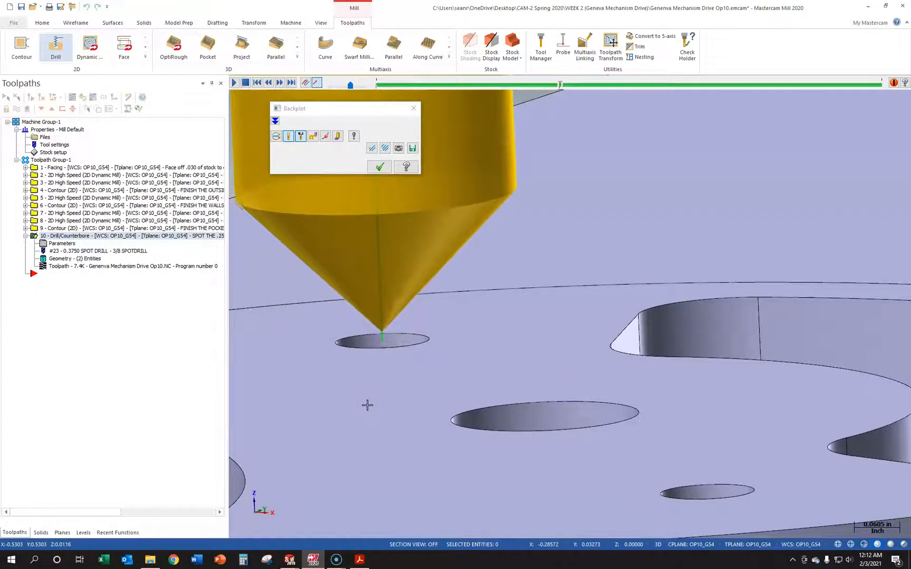
click(411, 110)
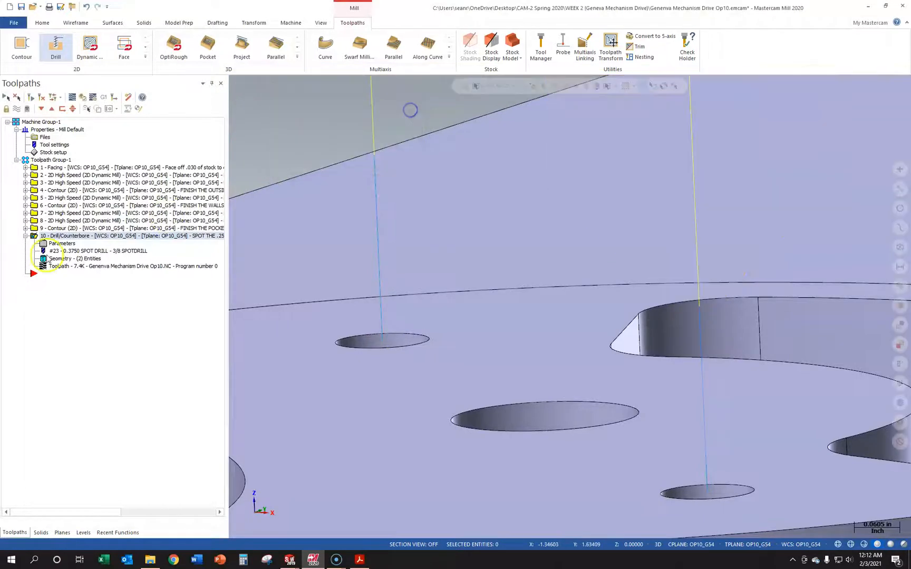
- Overwrite operation 10's depth with -0.125, using the depth calculator with a finish diameter of 0.25
click(61, 243)
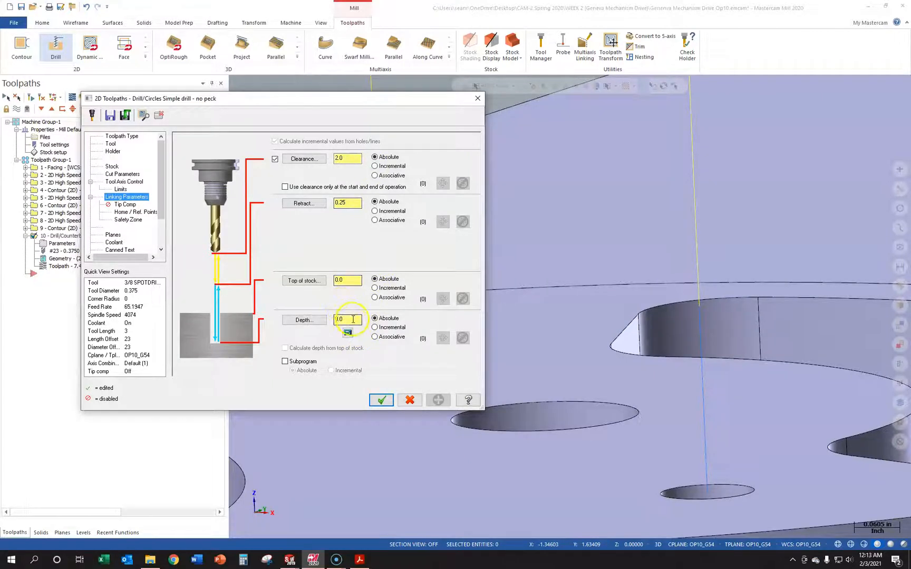
click(348, 333)
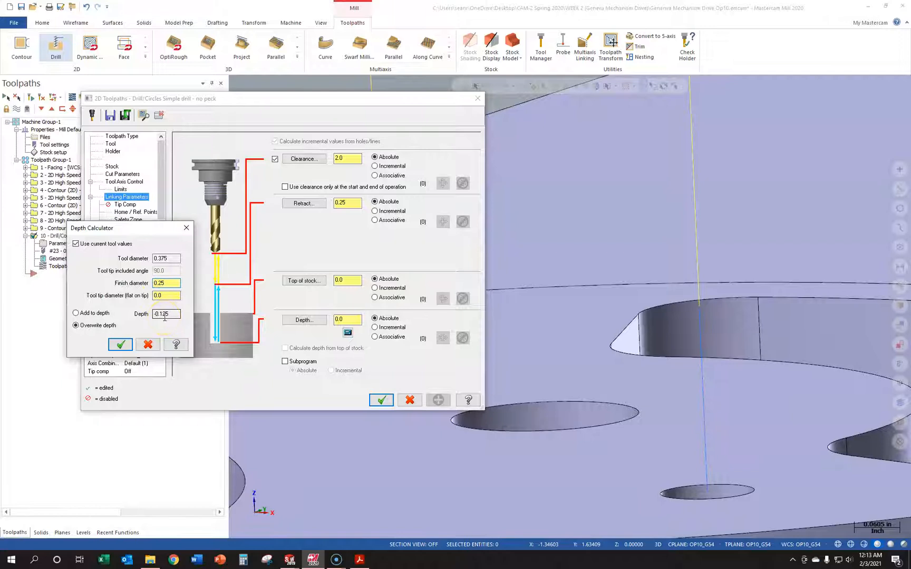
click(121, 344)
click(379, 401)
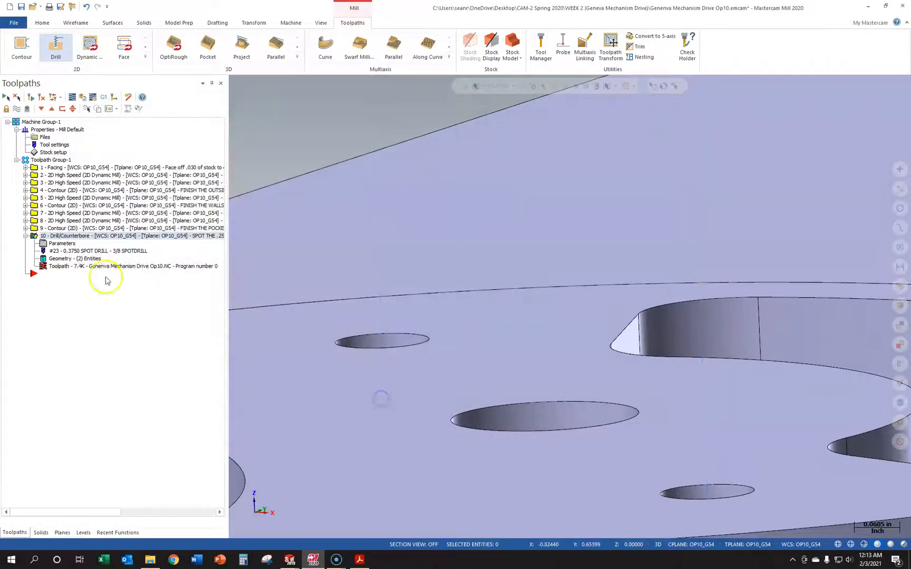
- Regenerate the spot drill toolpath and backplot it at a slower speed to inspect the new depth at both small holes
key(alt+t)
click(125, 217)
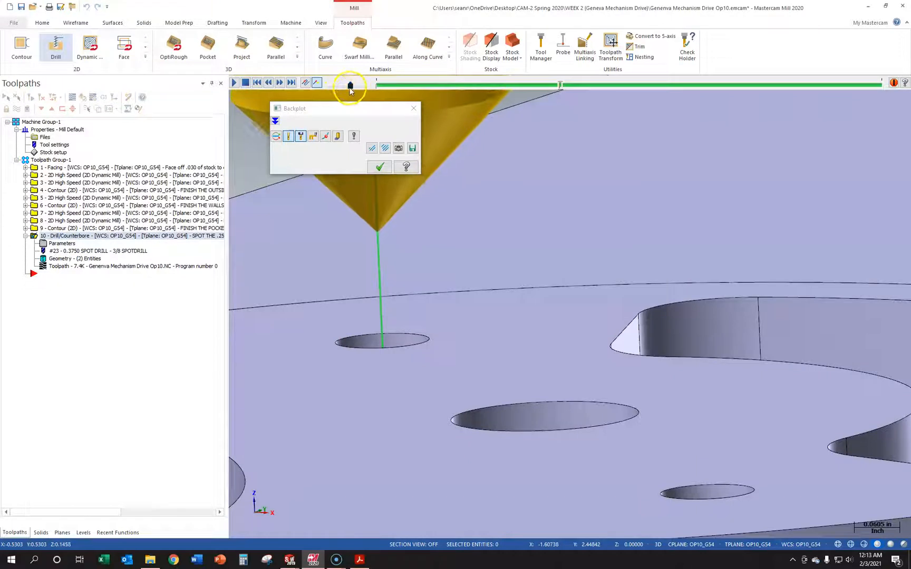
drag(350, 85, 342, 86)
scroll(339, 338, up, 5)
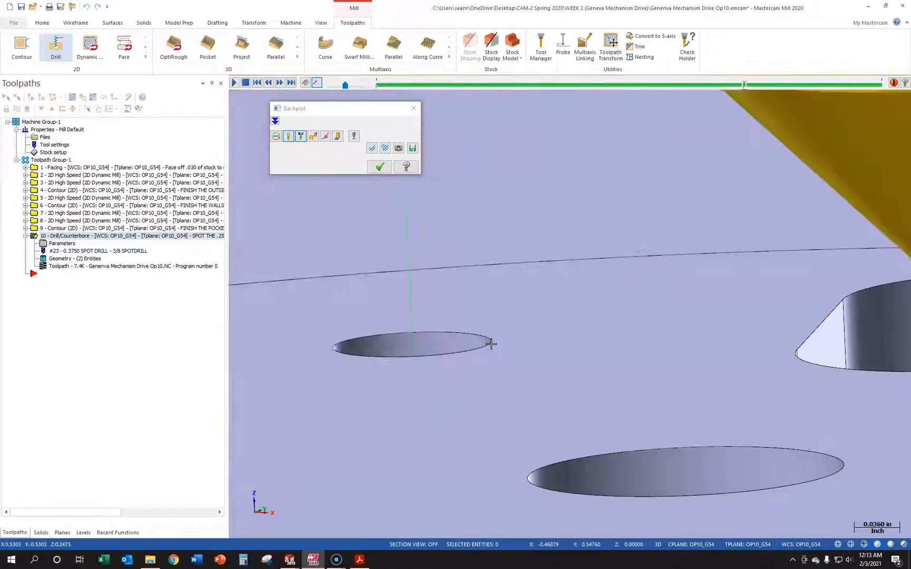
scroll(485, 345, down, 4)
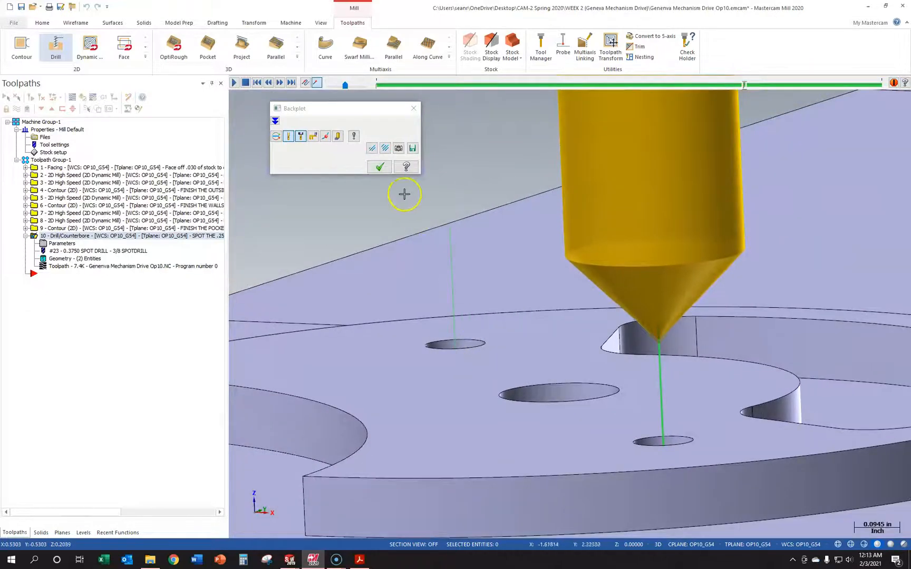
click(379, 167)
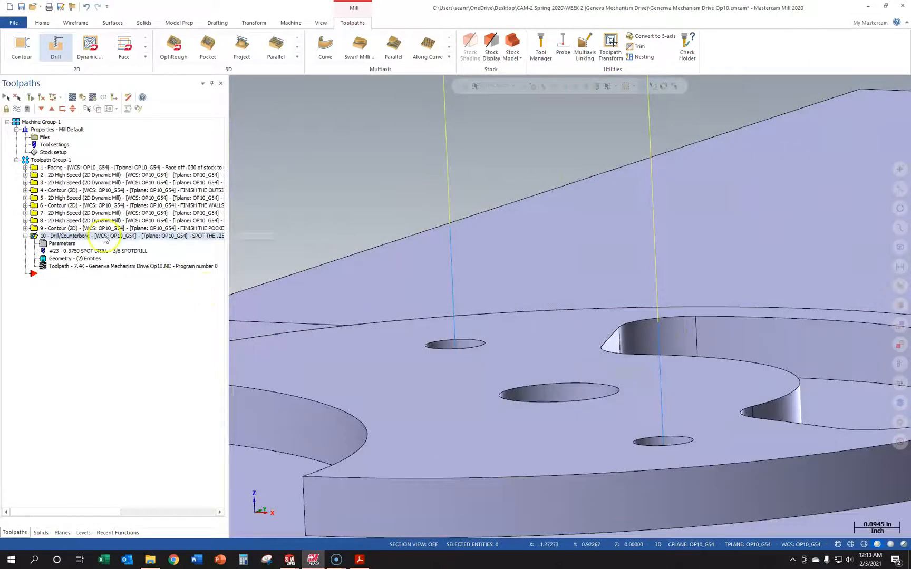
- Change operation 10's tool comment to "SPOT THE .125 HOLES TO .13 DIA."
click(70, 243)
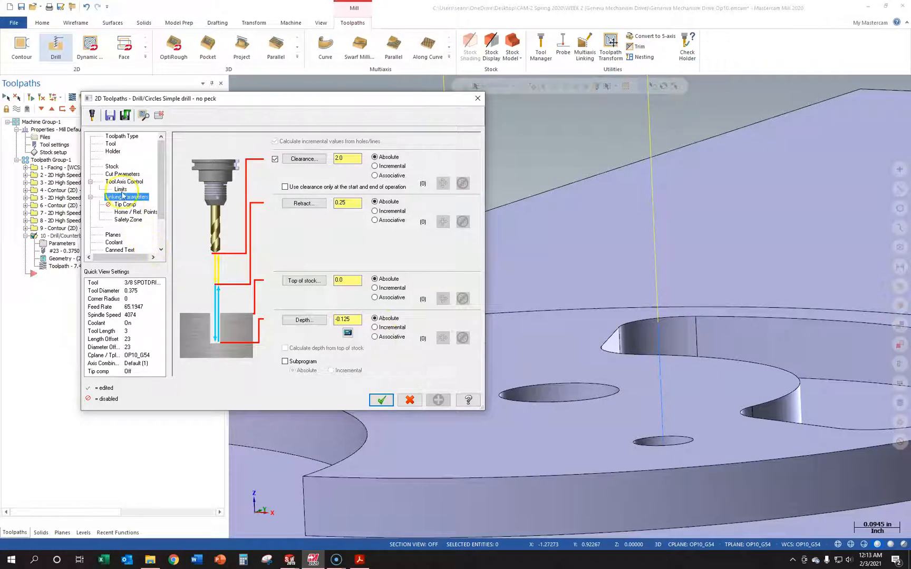
click(121, 188)
click(124, 174)
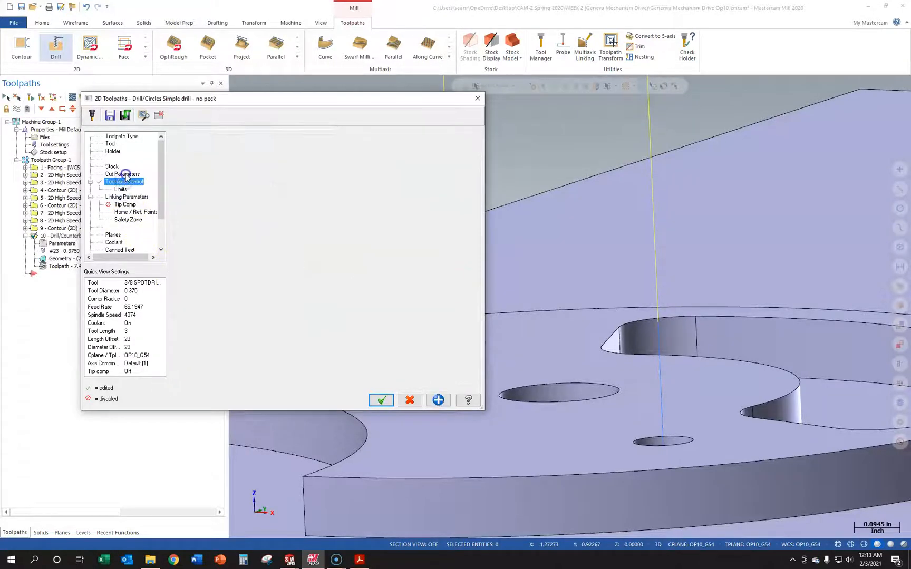
click(113, 166)
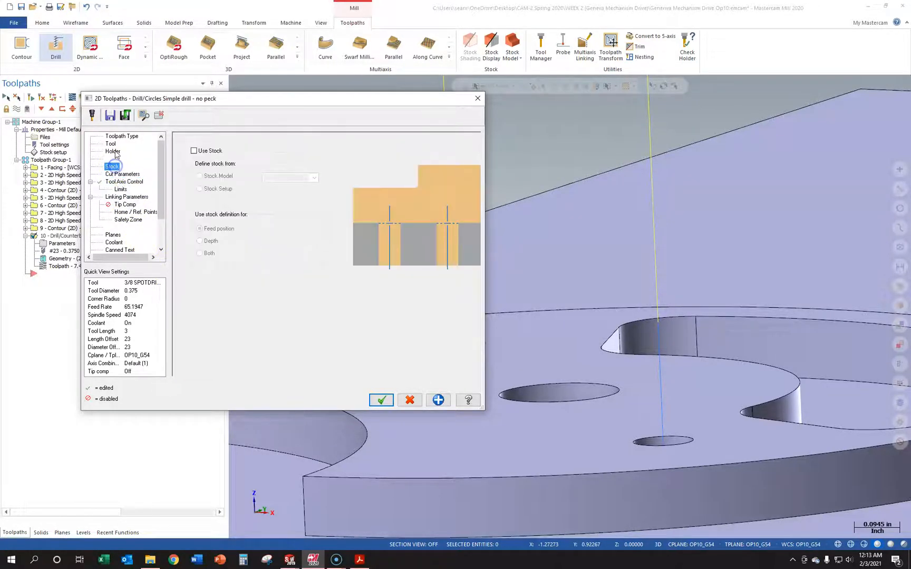
click(113, 152)
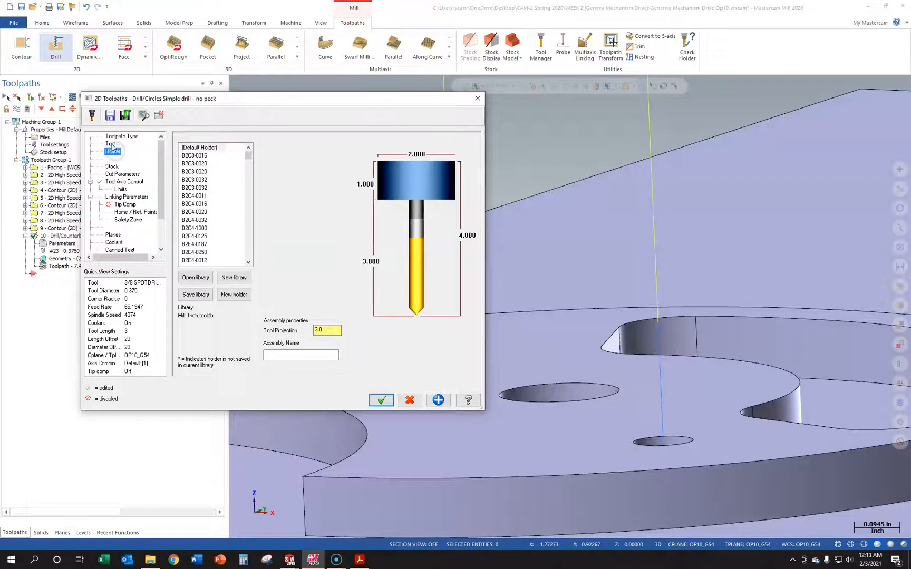
click(110, 144)
click(114, 137)
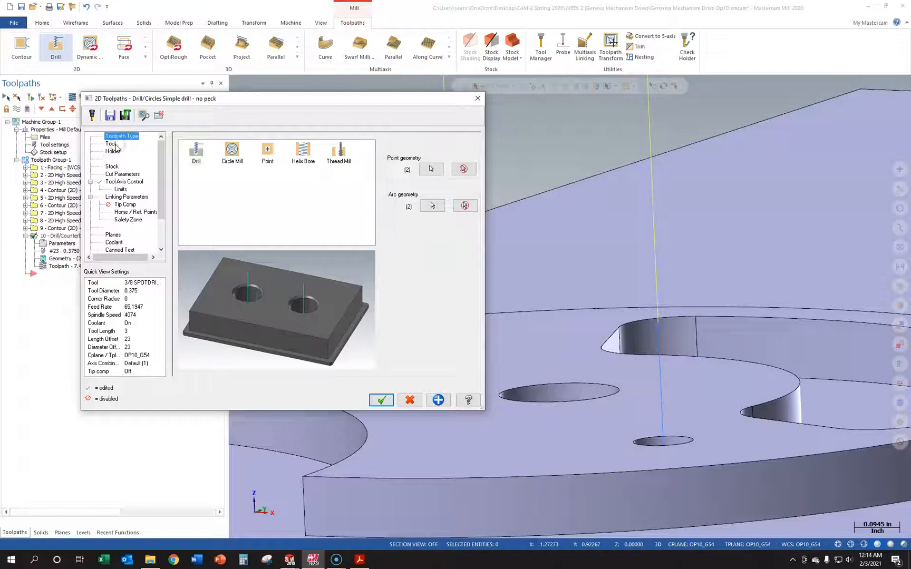
click(113, 145)
click(371, 322)
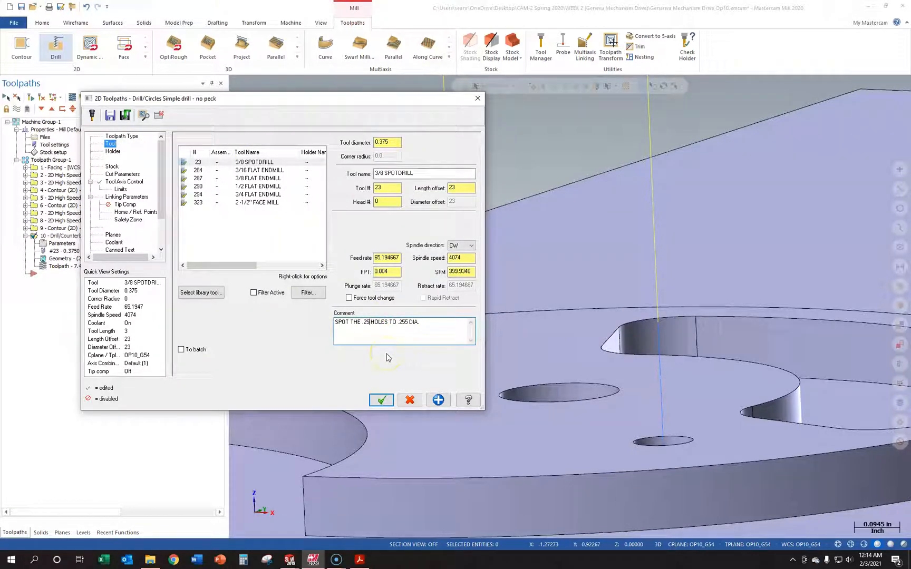
click(411, 322)
click(360, 326)
click(386, 324)
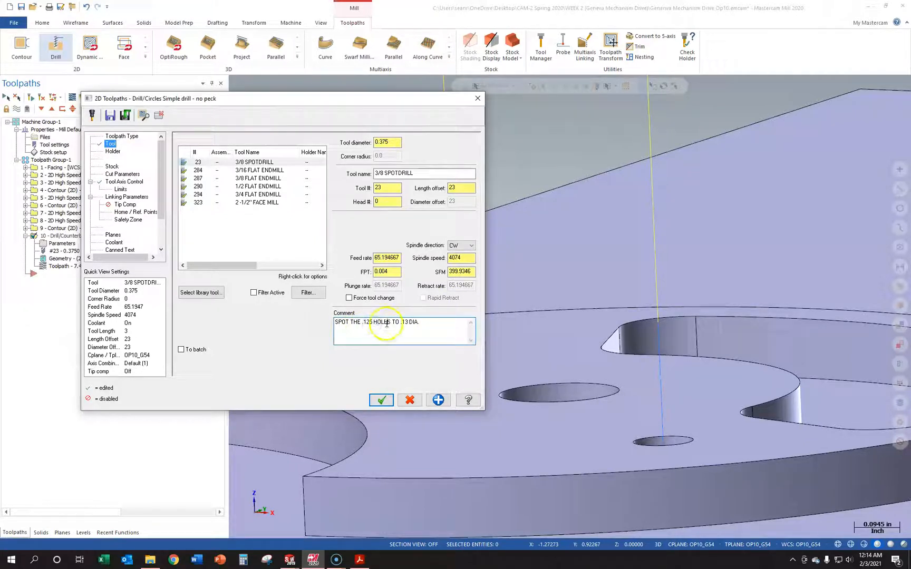
click(428, 321)
key(BackSpace)
- Overwrite operation 10's drilling depth with -0.065 using the depth calculator and accept the parameters
click(135, 199)
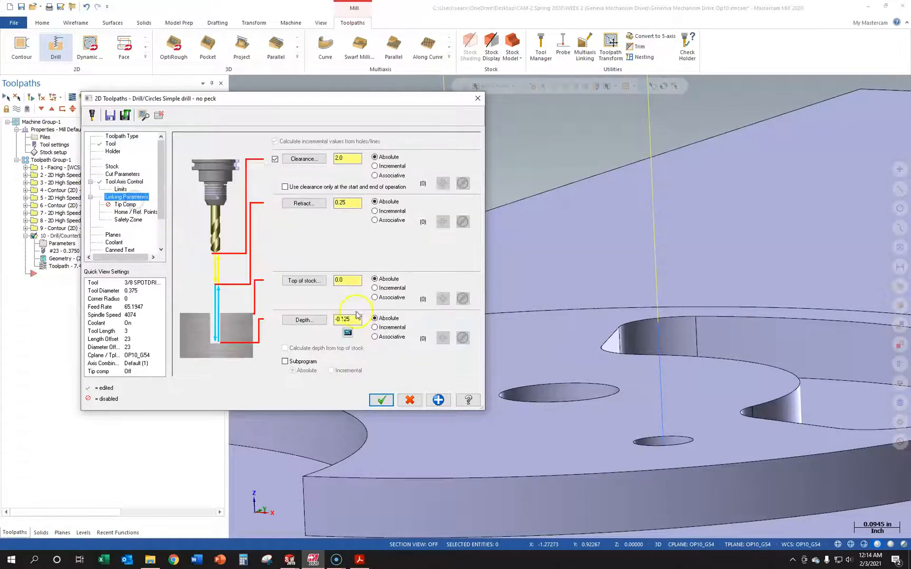
click(348, 332)
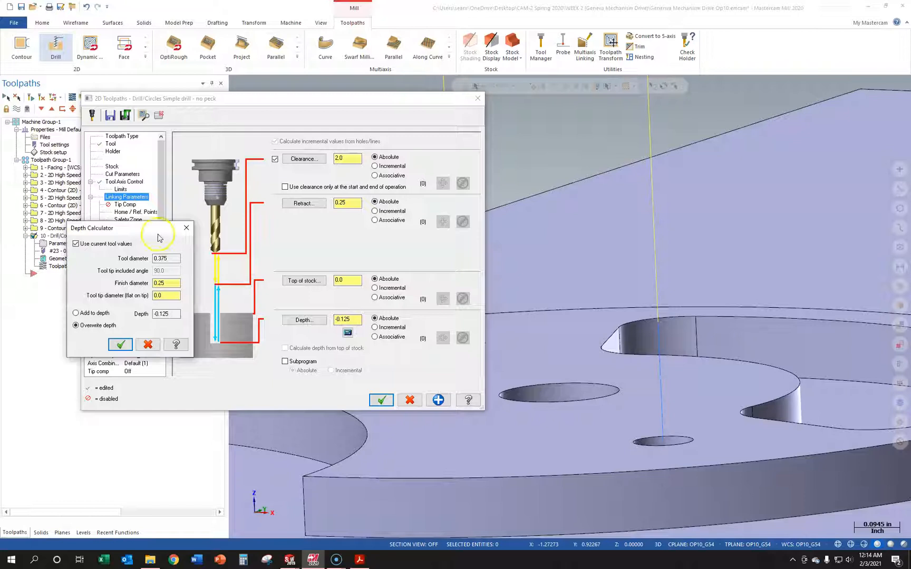
key(BackSpace)
text(.125)
key(Tab)
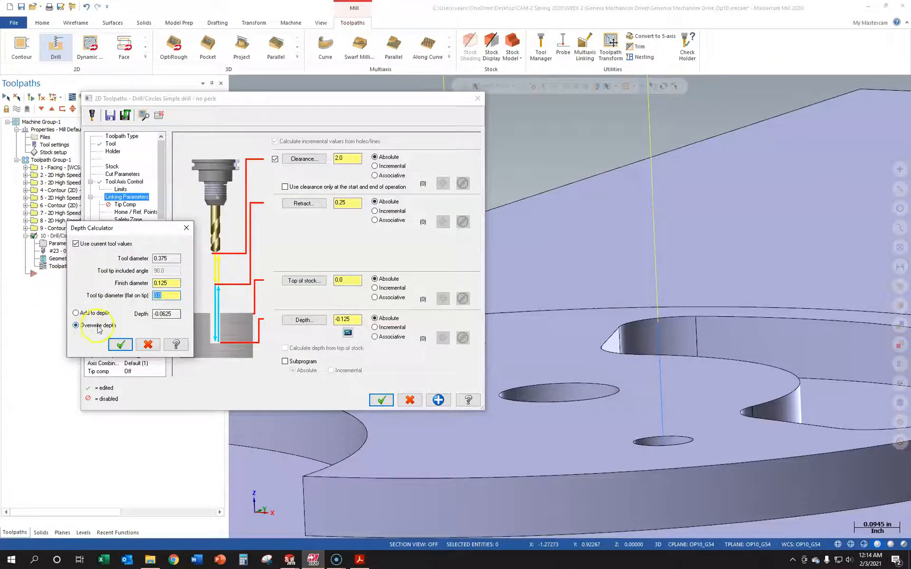
click(173, 285)
click(120, 343)
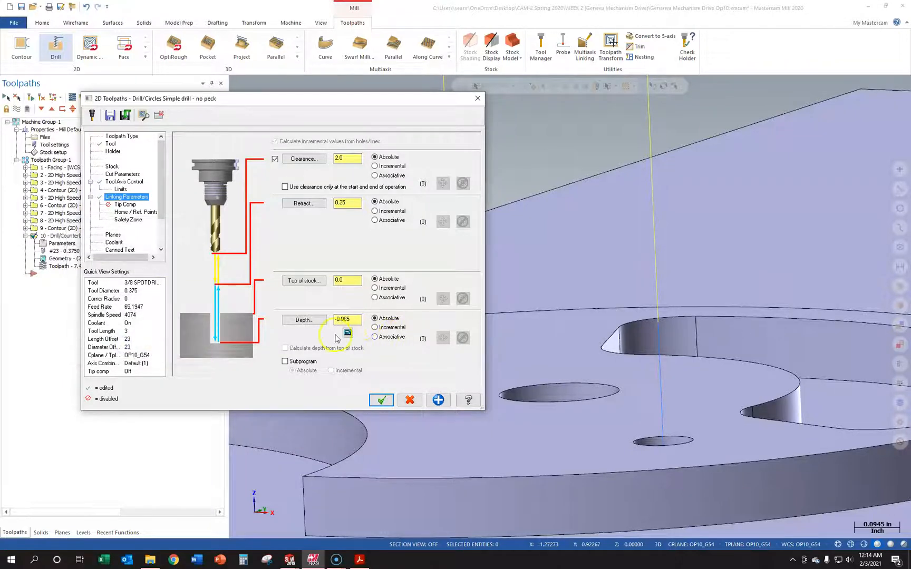
click(381, 399)
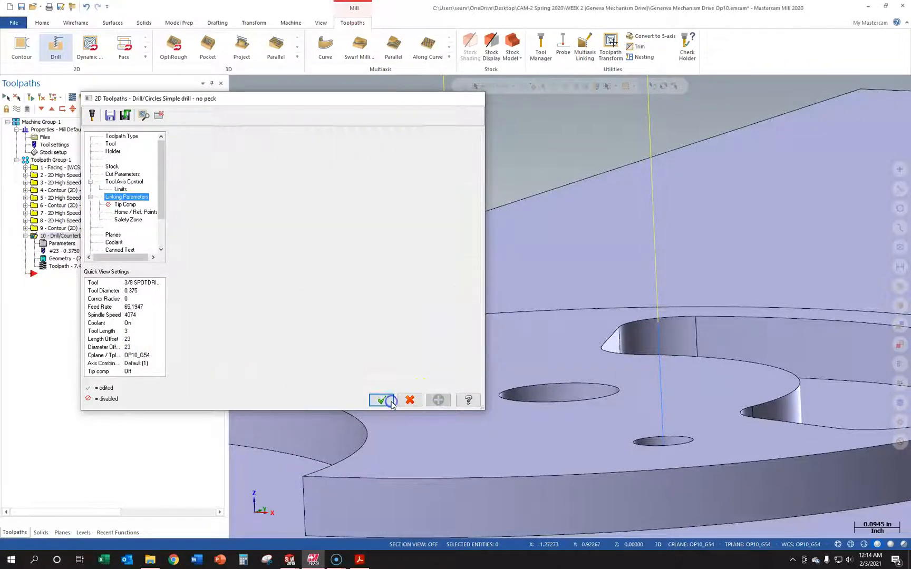
- Regenerate operation 10 and backplot it, checking the reduced spot drill depth closely at both .125 holes
click(59, 269)
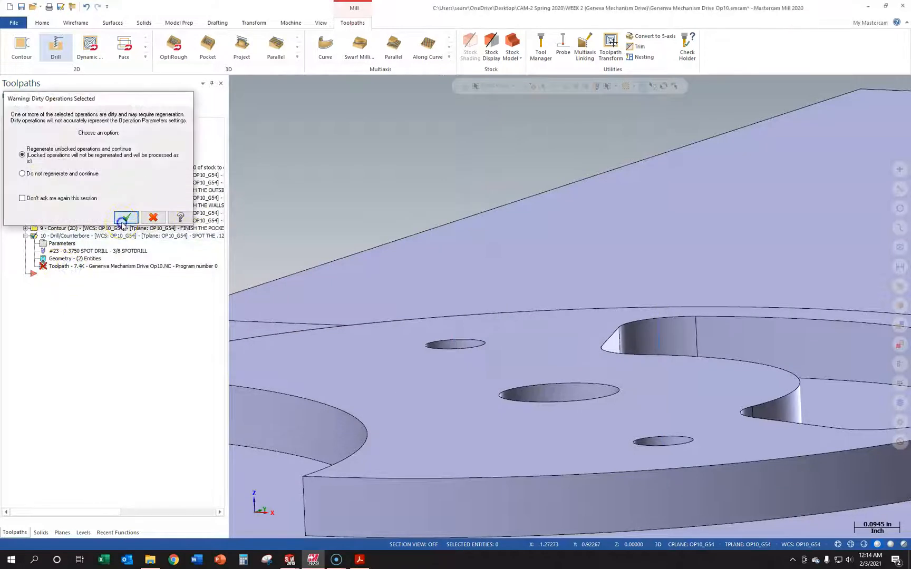
click(124, 215)
click(72, 97)
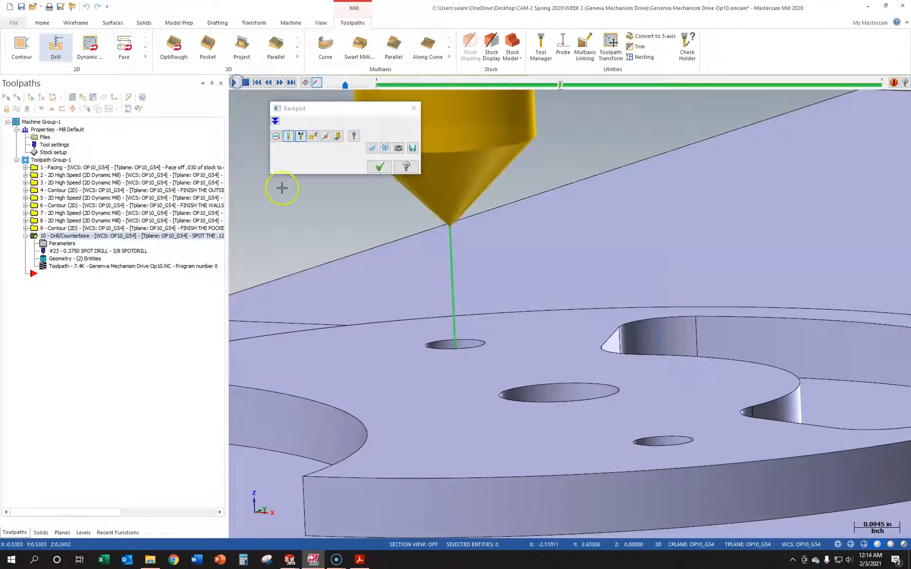
scroll(428, 324, up, 1)
scroll(428, 324, up, 1)
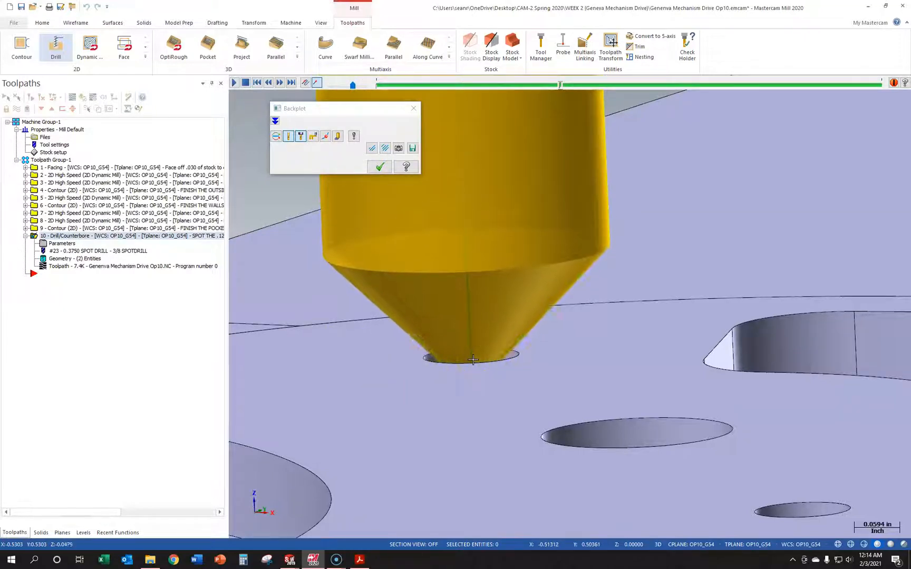
scroll(734, 460, down, 5)
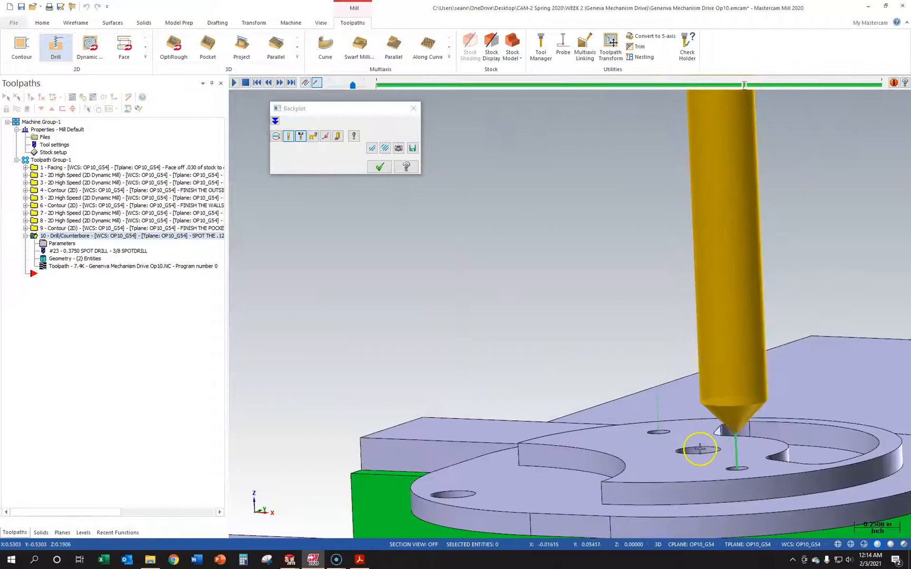
scroll(704, 475, up, 2)
click(414, 108)
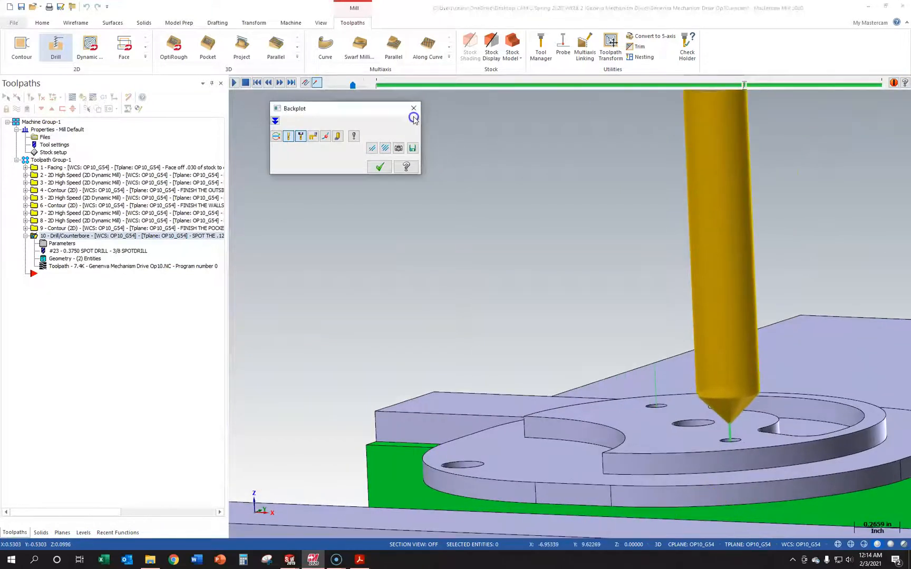
- Start a new drill toolpath on the larger hole in the center of the Geneva drive
scroll(663, 454, down, 5)
middle_drag(685, 453, 675, 472)
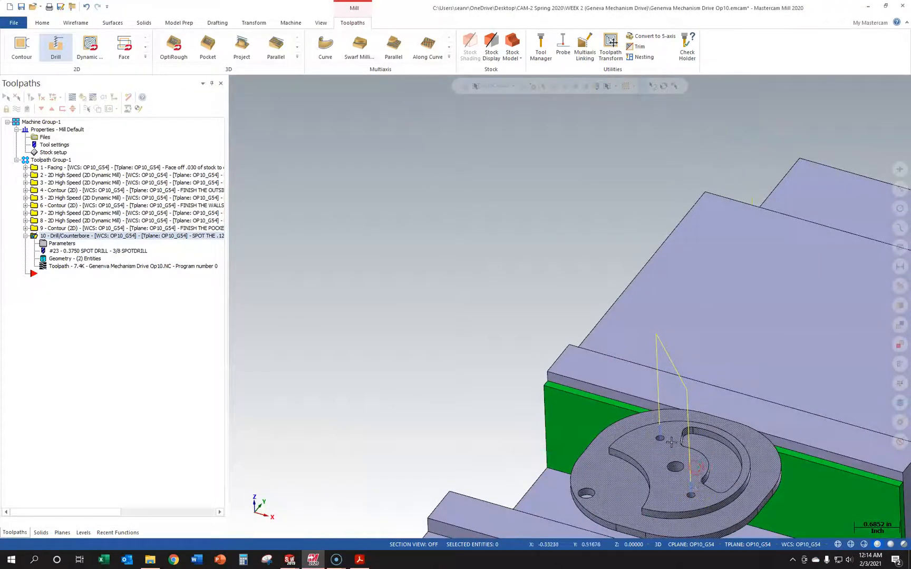
scroll(704, 493, up, 4)
scroll(490, 337, up, 3)
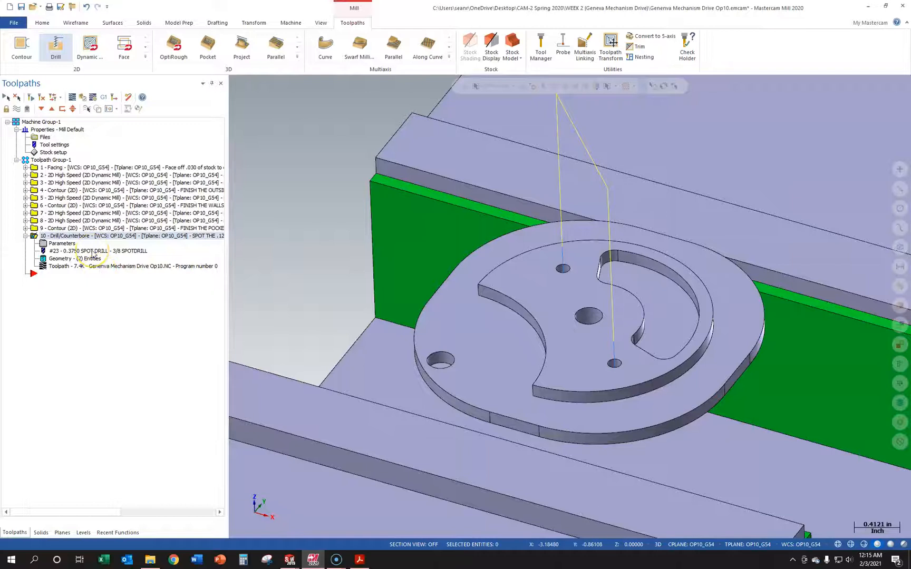
click(24, 235)
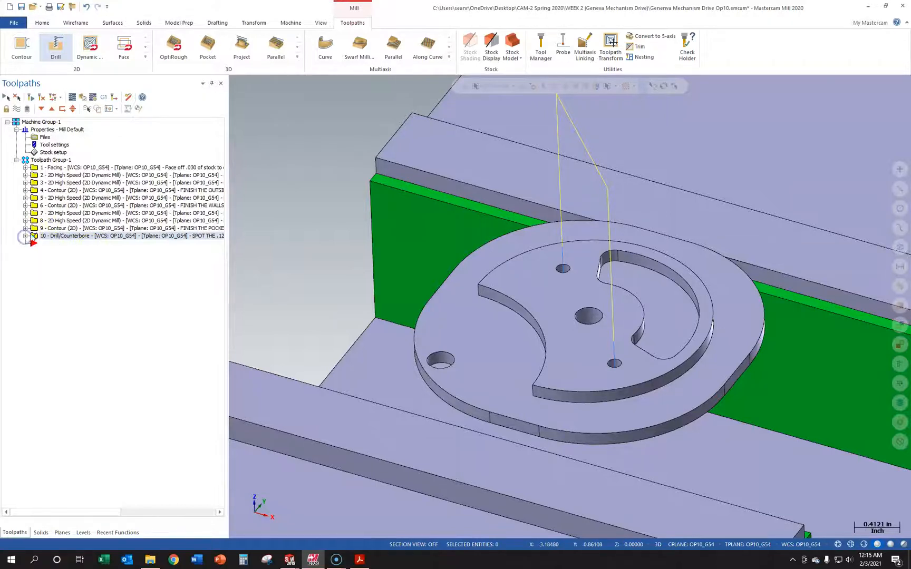
click(56, 46)
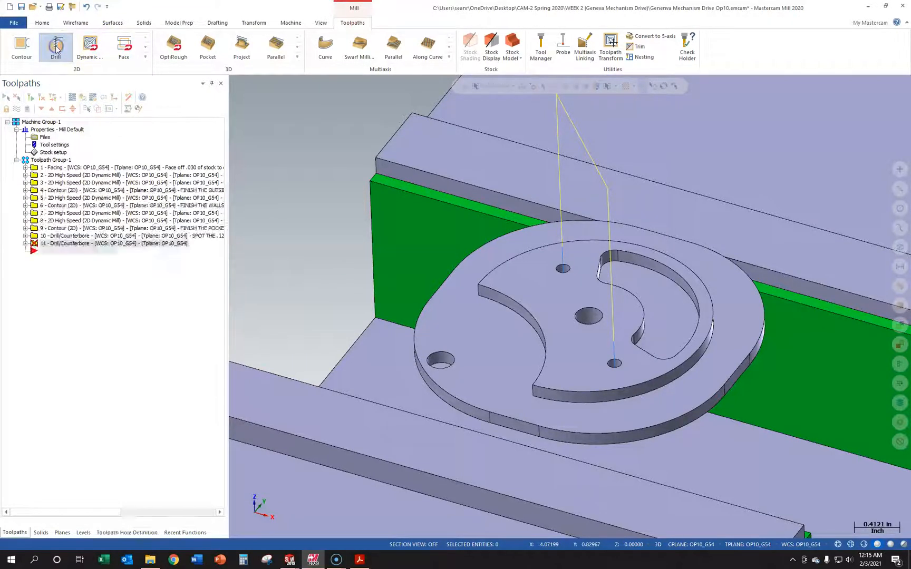
scroll(590, 305, up, 1)
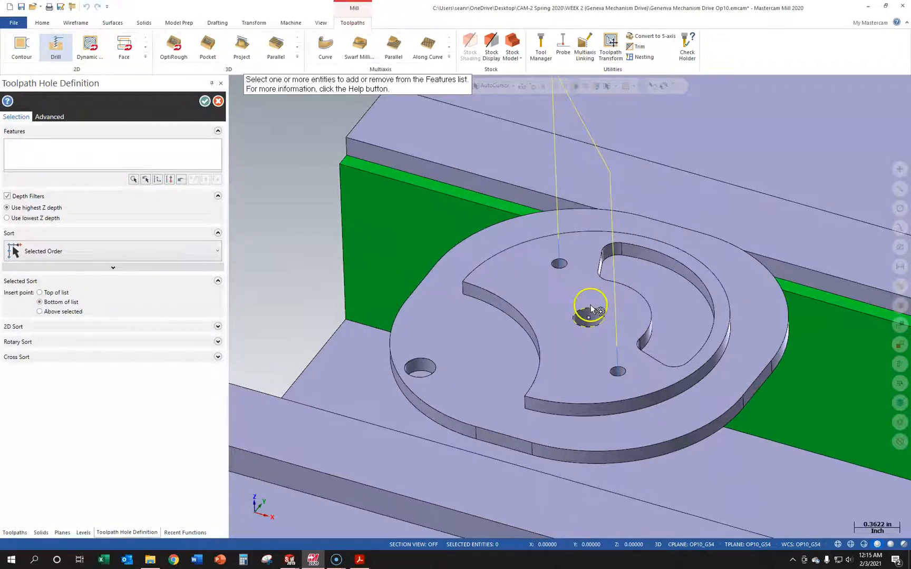
click(601, 315)
click(205, 100)
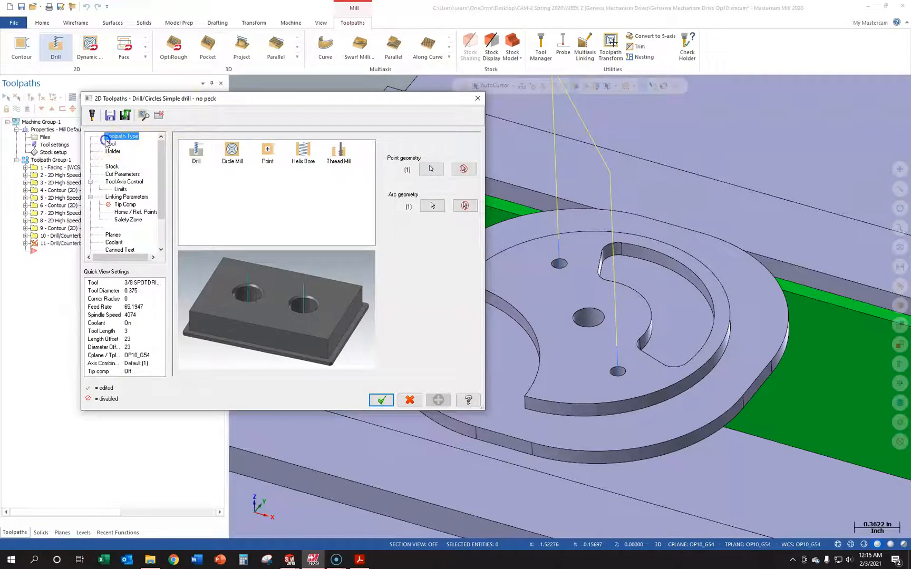
- Keep the 3/8 spot drill, comment it "SPOT DRILL CENTER REAMED HOLE TO .26", and check the center hole's size on the Drive PDF in Adobe Acrobat Reader
click(107, 142)
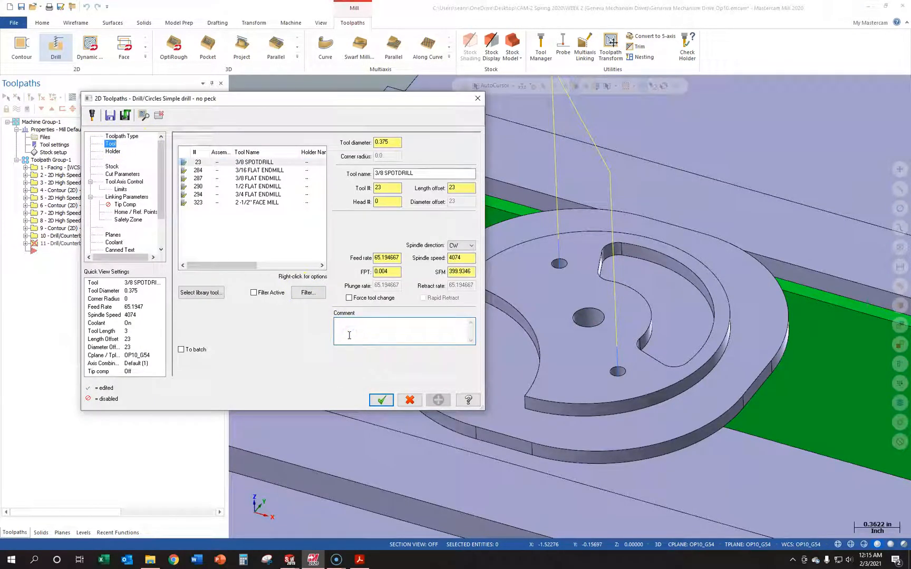
text(CENTER REAMED HOLE TO .)
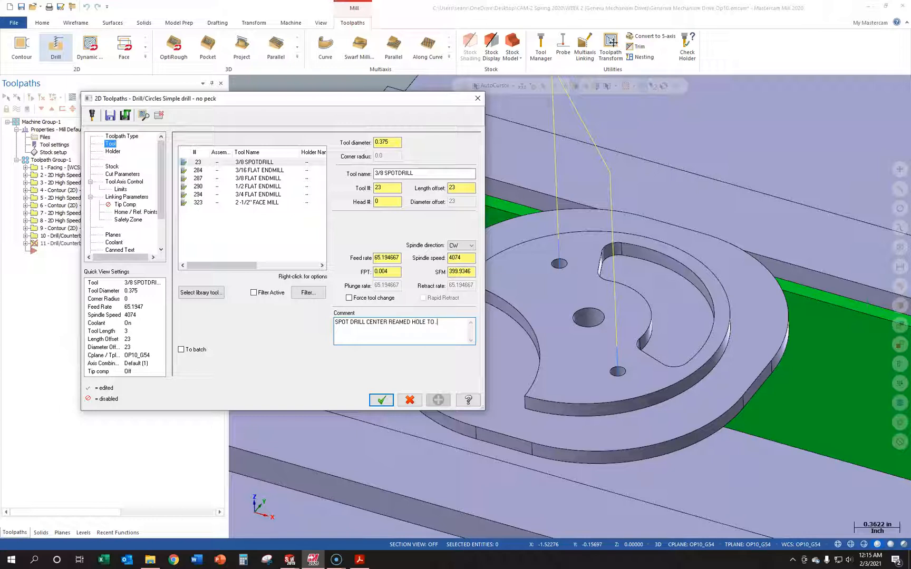
key(Tab)
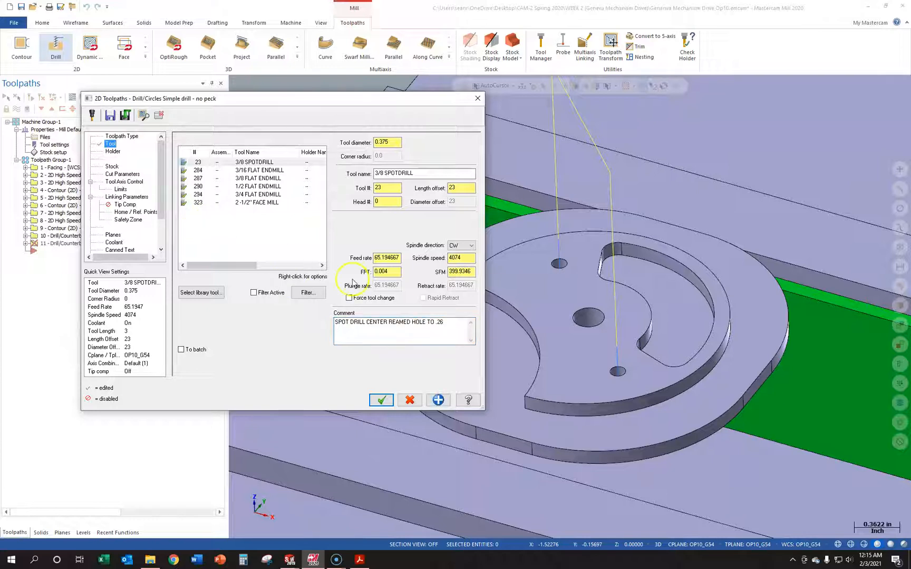
click(359, 560)
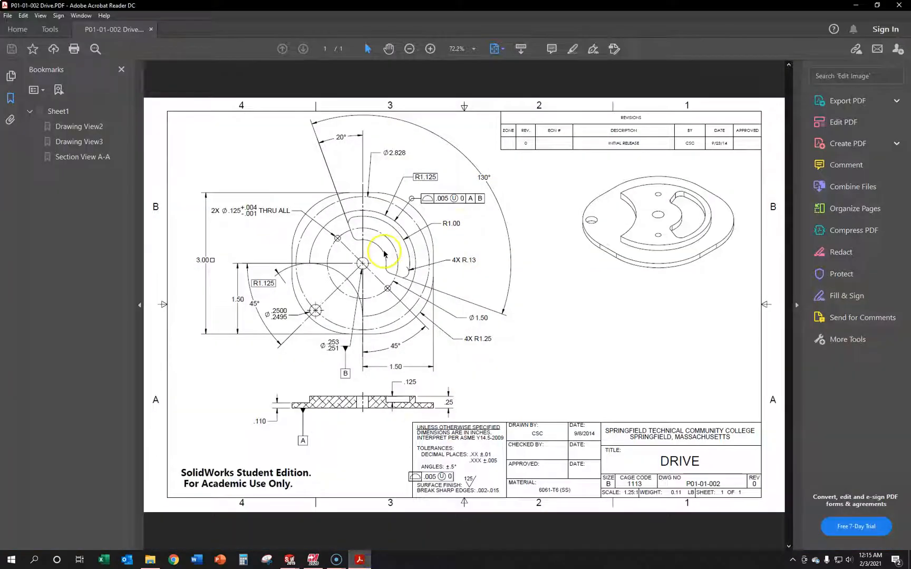
click(855, 5)
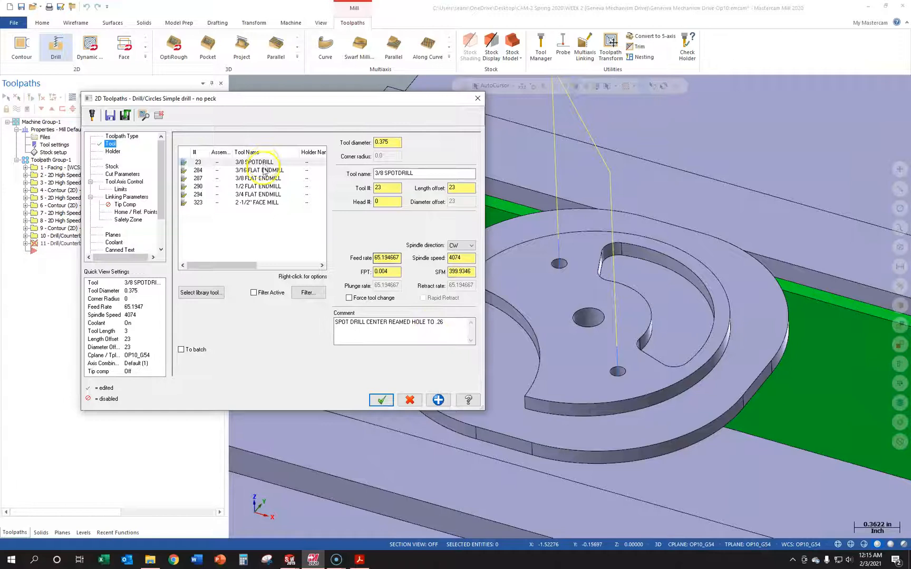
click(260, 162)
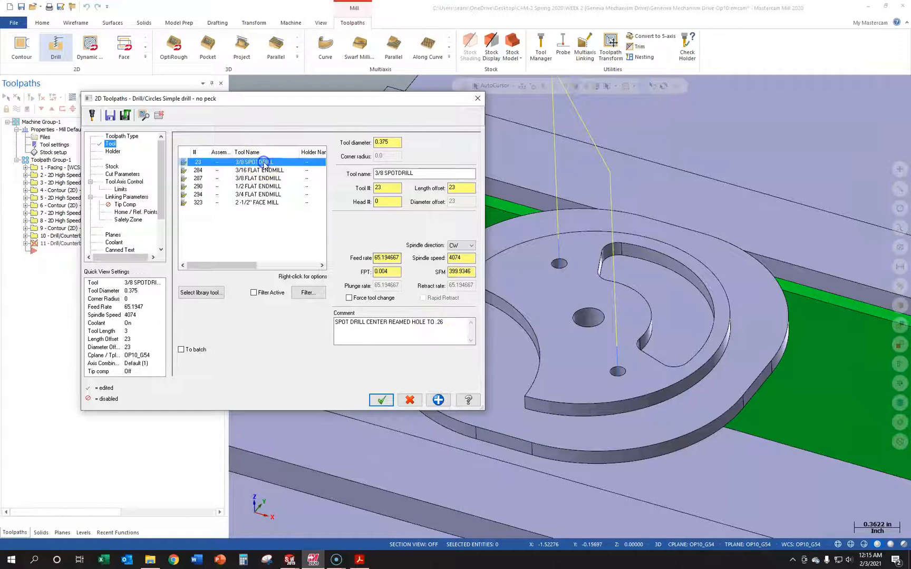
- Set the center hole operation's top of stock to an absolute value of 0.0
click(122, 174)
click(117, 197)
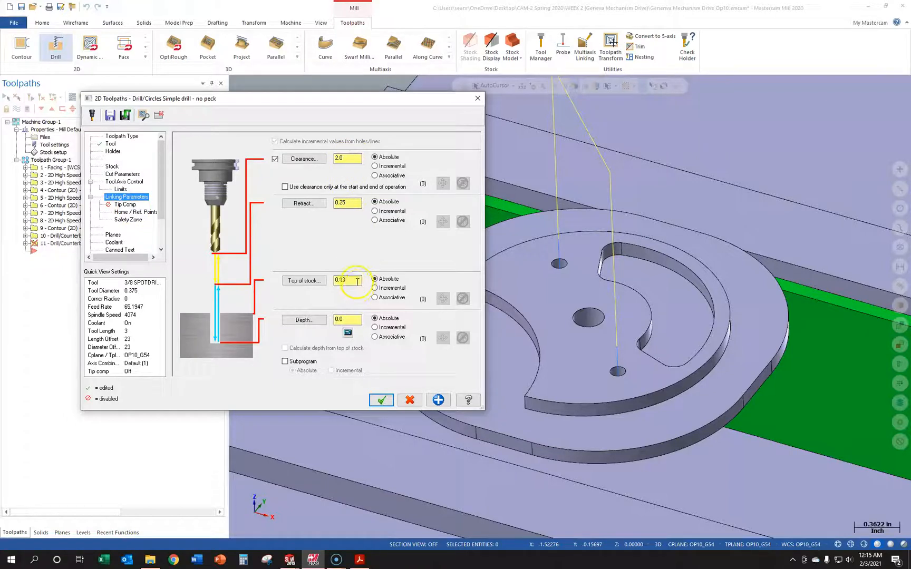
text(S)
key(Return)
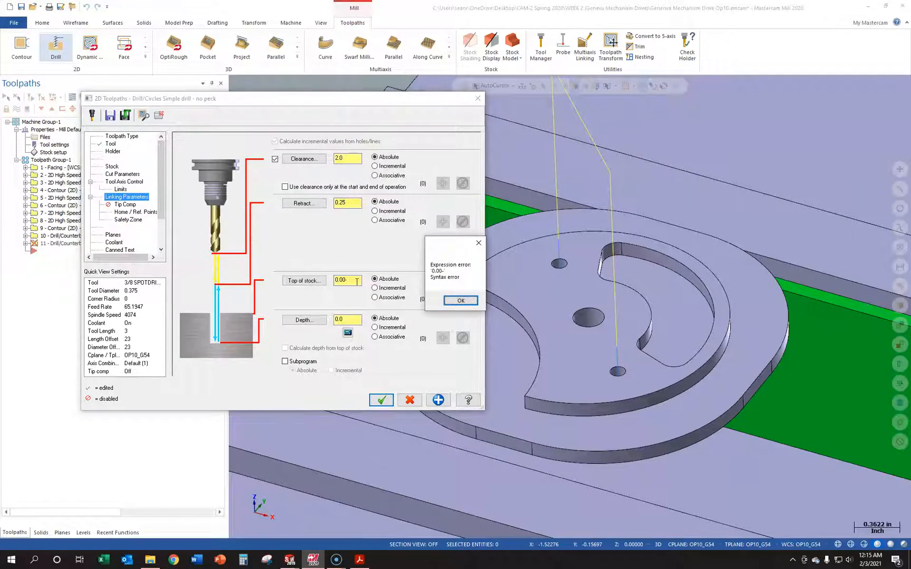
click(463, 305)
double_click(356, 281)
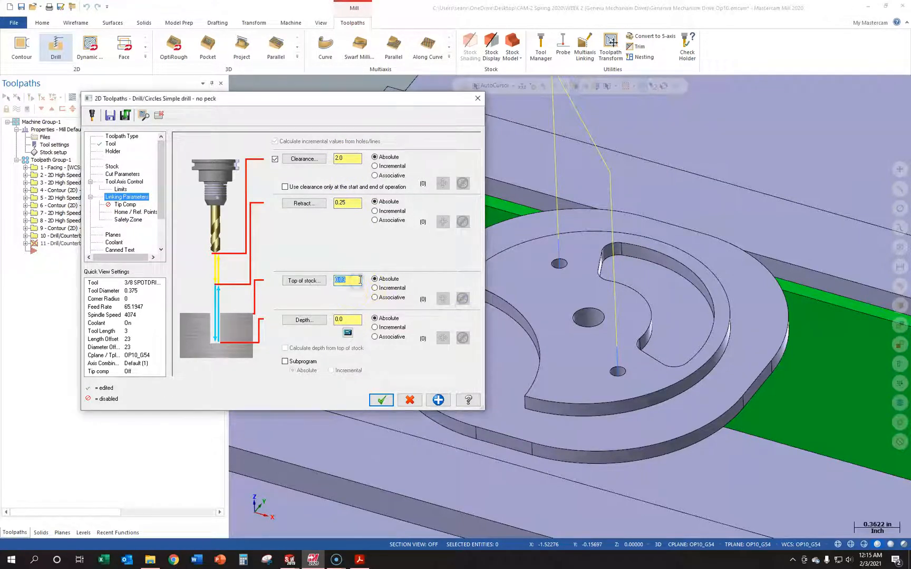
text(0.0)
key(Tab)
- Overwrite the center hole's depth with -0.13 from a 0.26 finish diameter, check the coolant settings, and generate the toolpath
click(346, 333)
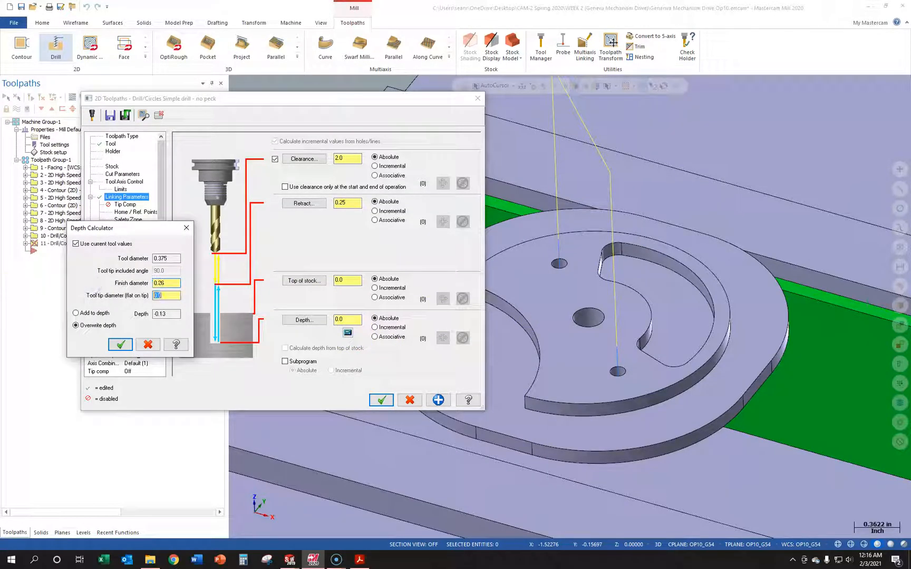
click(121, 344)
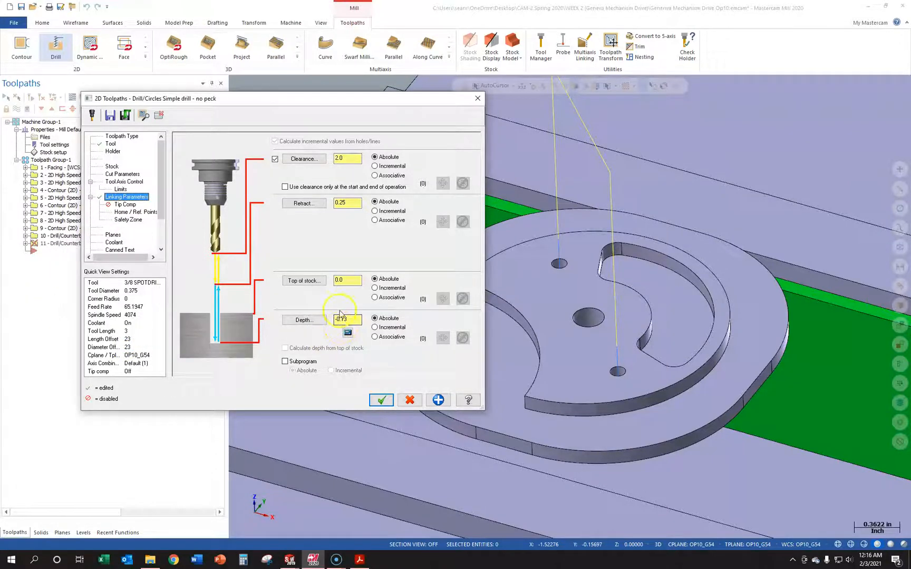
click(114, 236)
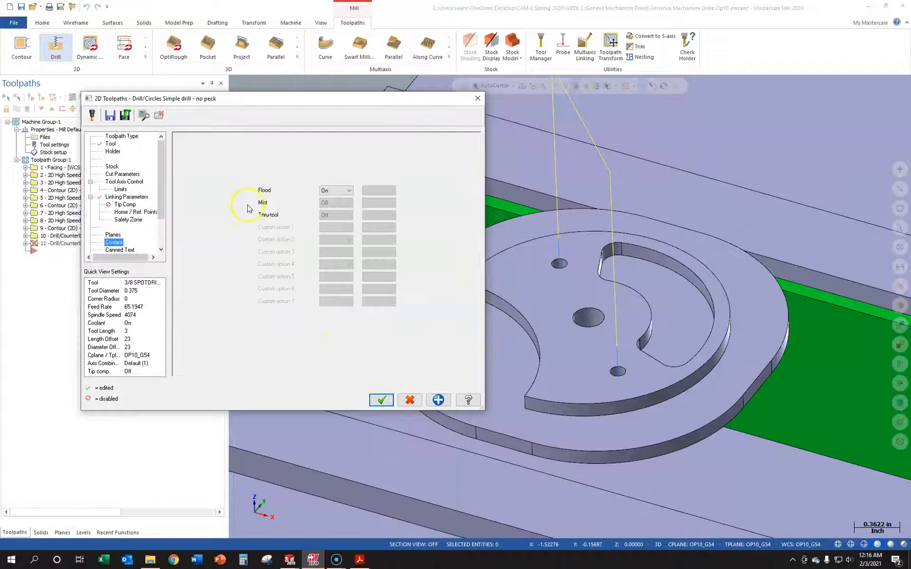
click(438, 400)
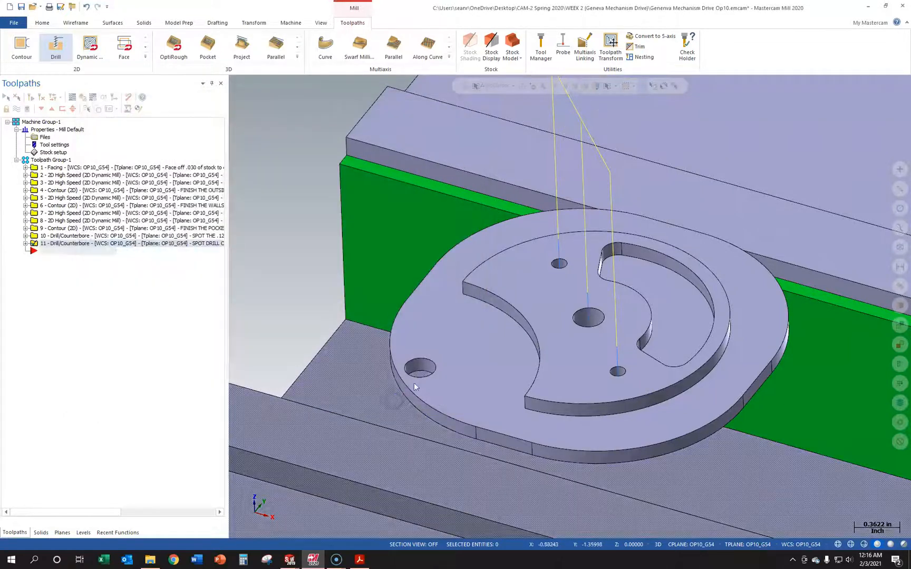
- Backplot operation 11 at the center hole, inspecting how deep the spot drill enters, and close the backplot
click(191, 100)
click(71, 98)
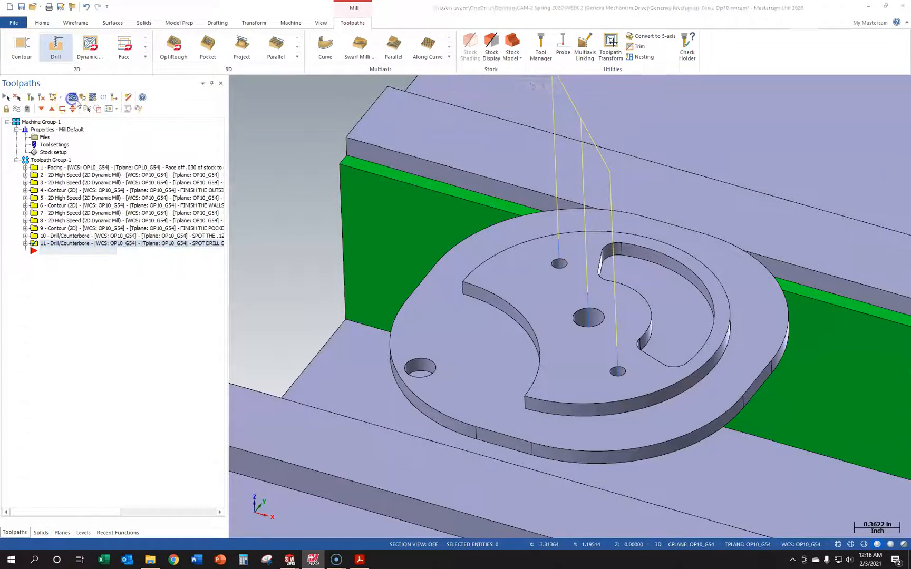
click(235, 83)
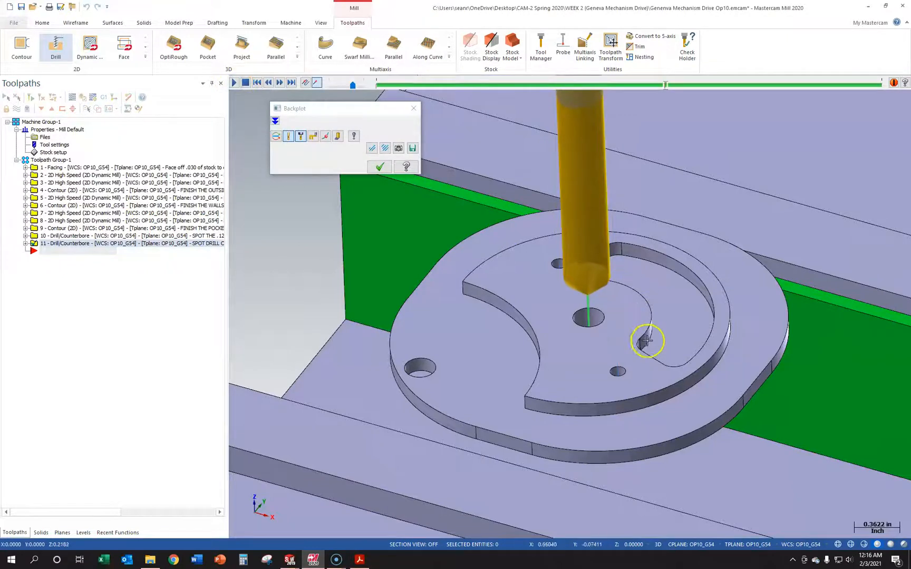
scroll(636, 325, up, 2)
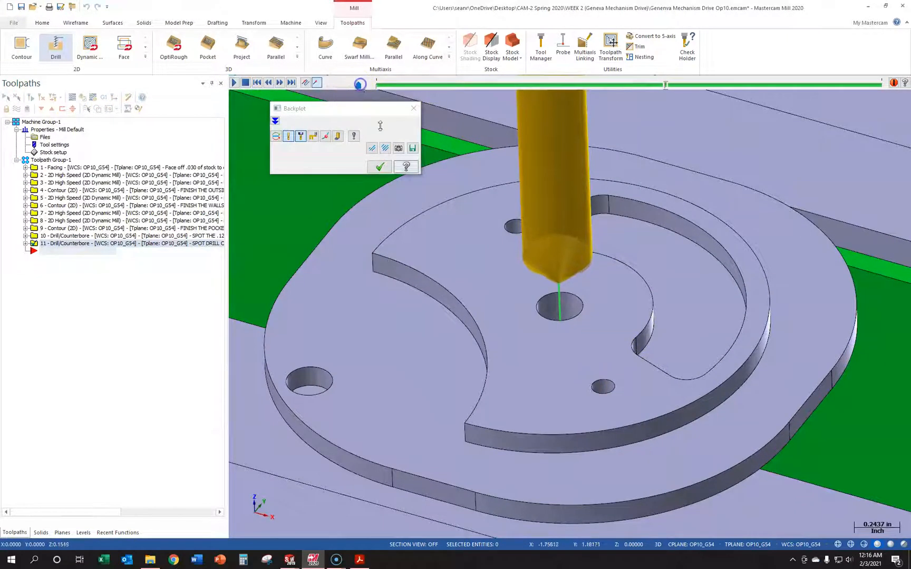
scroll(566, 292, up, 3)
middle_drag(567, 285, 567, 268)
scroll(582, 301, up, 2)
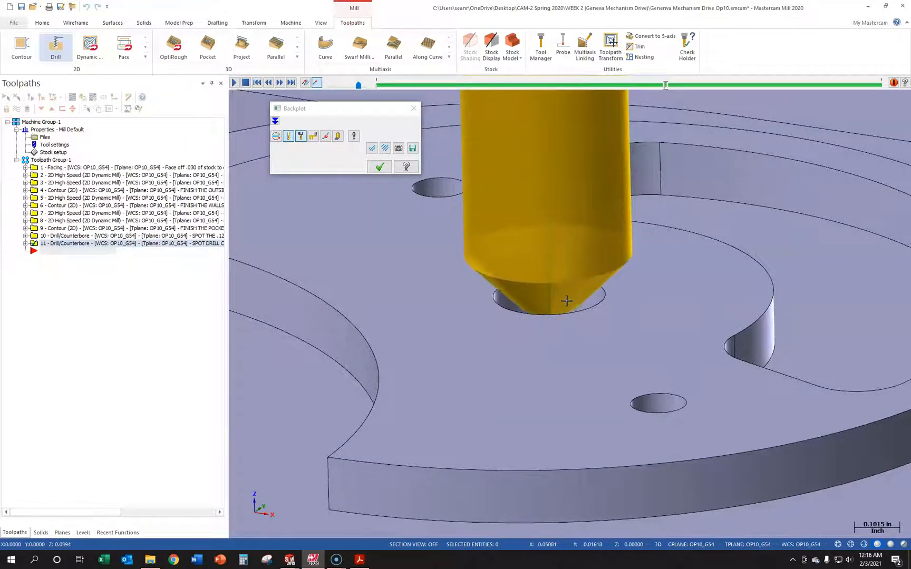
scroll(566, 301, down, 5)
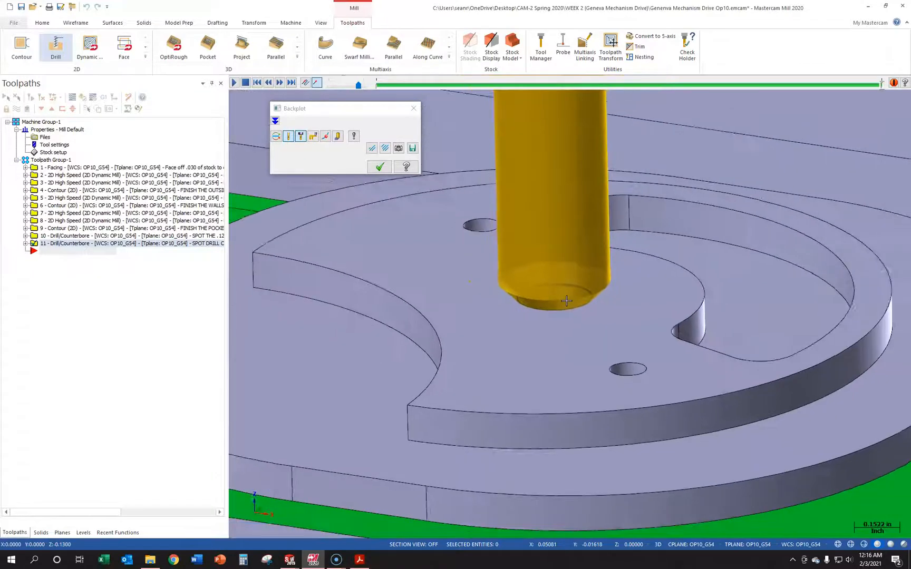
click(413, 108)
middle_drag(403, 294, 407, 311)
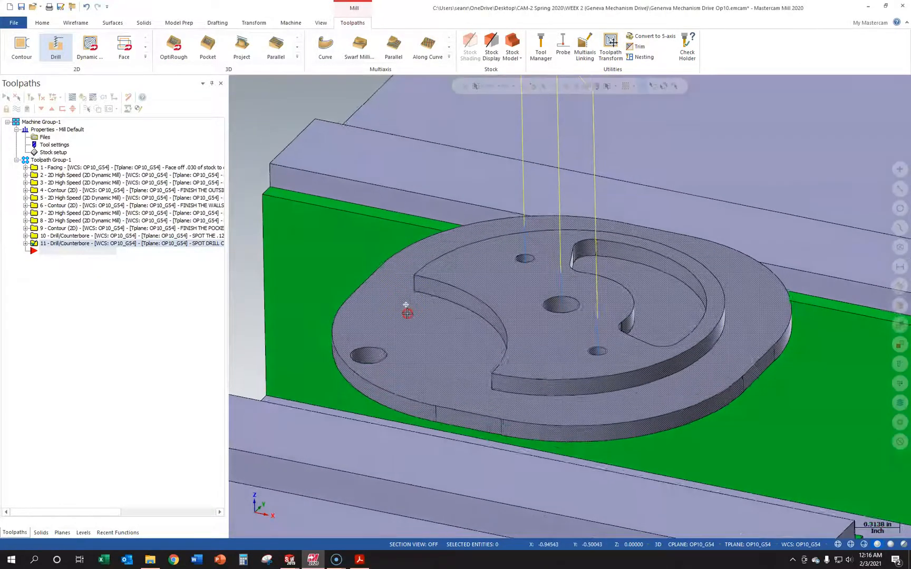
- Save the file and paste a copy of the center hole's spot drill operation at the end of the toolpath group
right_click(49, 244)
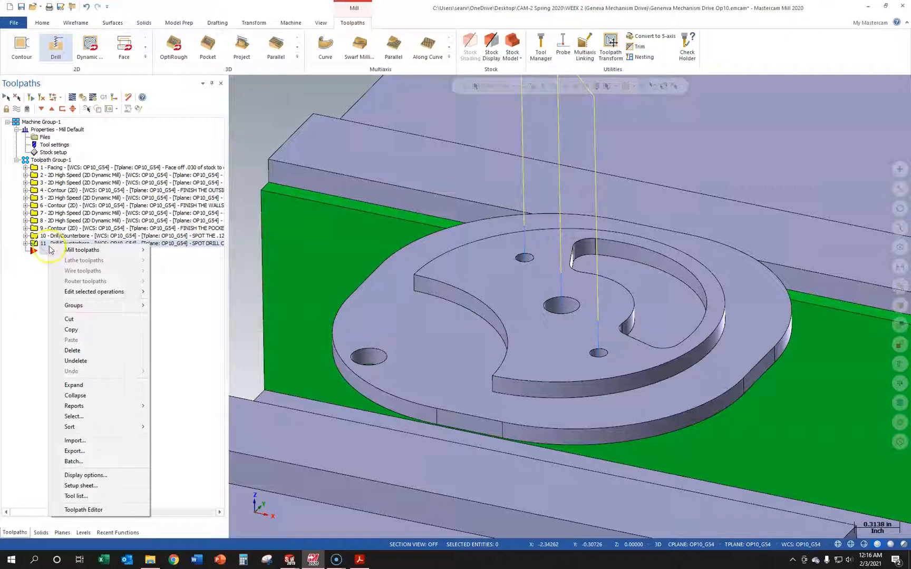
click(90, 330)
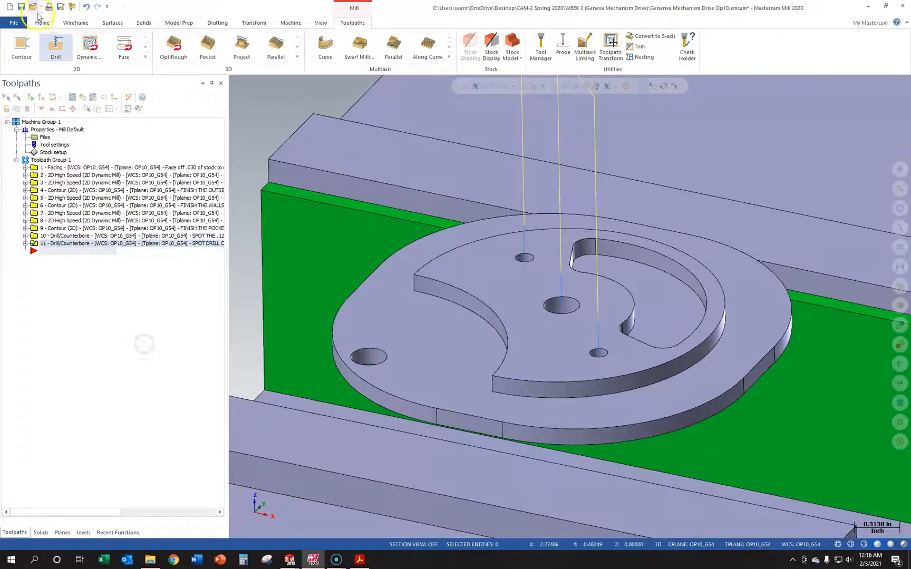
click(21, 7)
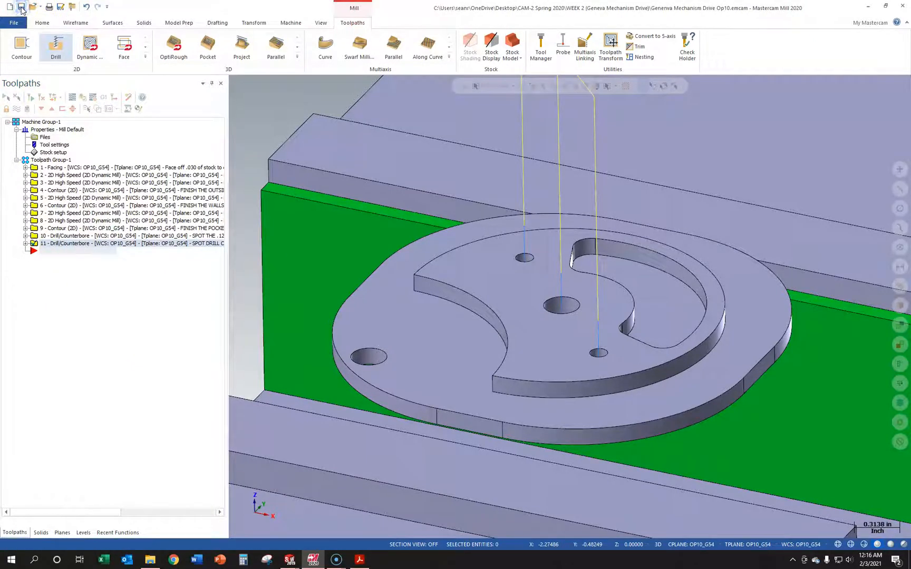
right_click(63, 244)
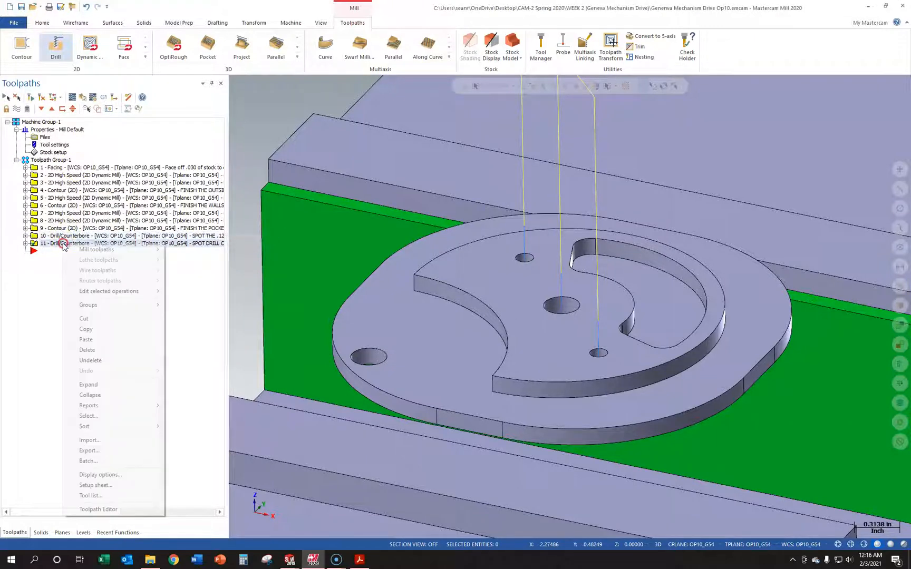
click(95, 327)
click(65, 296)
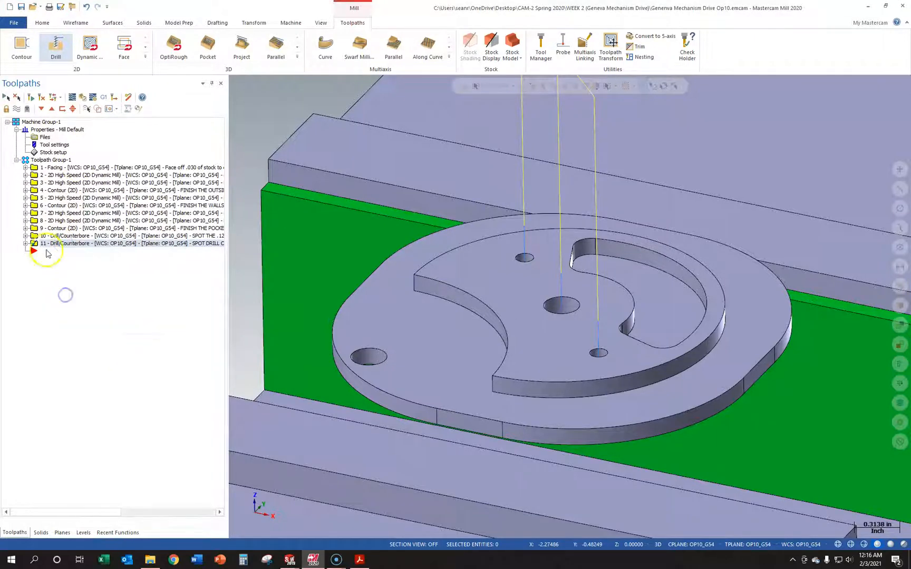
right_click(46, 253)
click(84, 346)
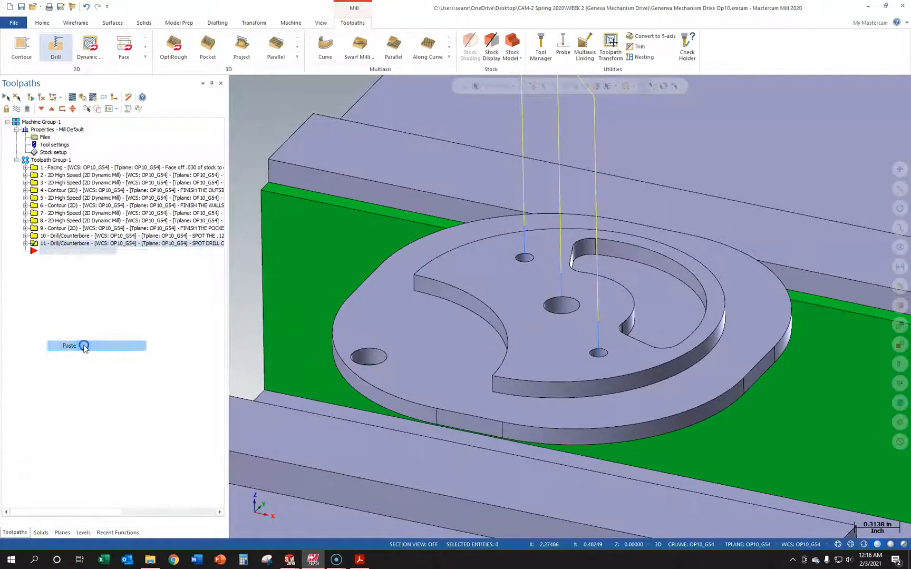
- Replace the center hole in operation 12's geometry with the 0.25 hole on the part's lower outer step
click(25, 251)
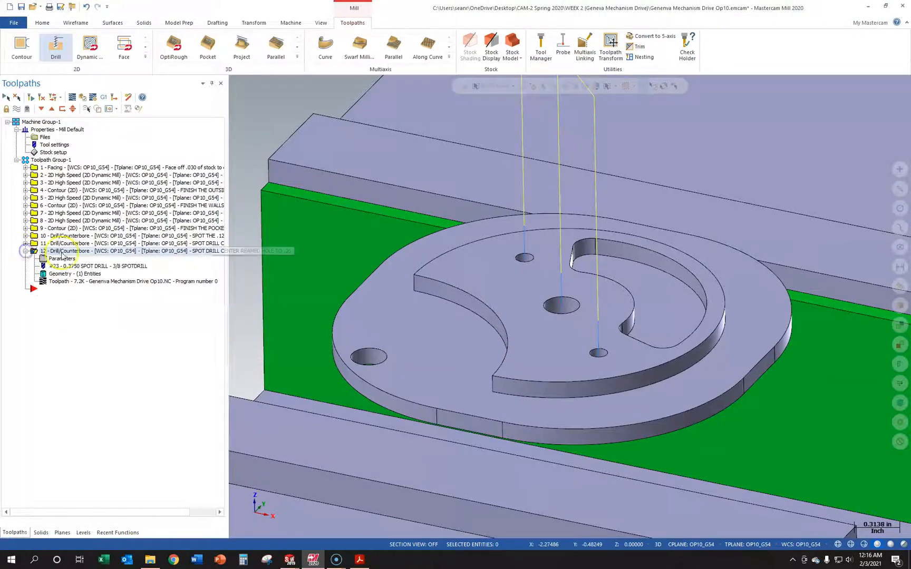
click(70, 279)
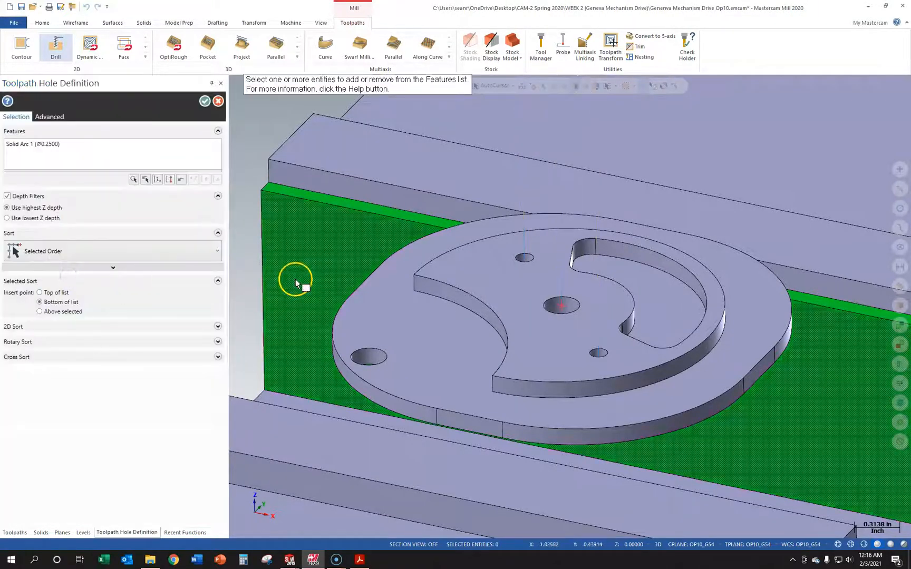
click(60, 145)
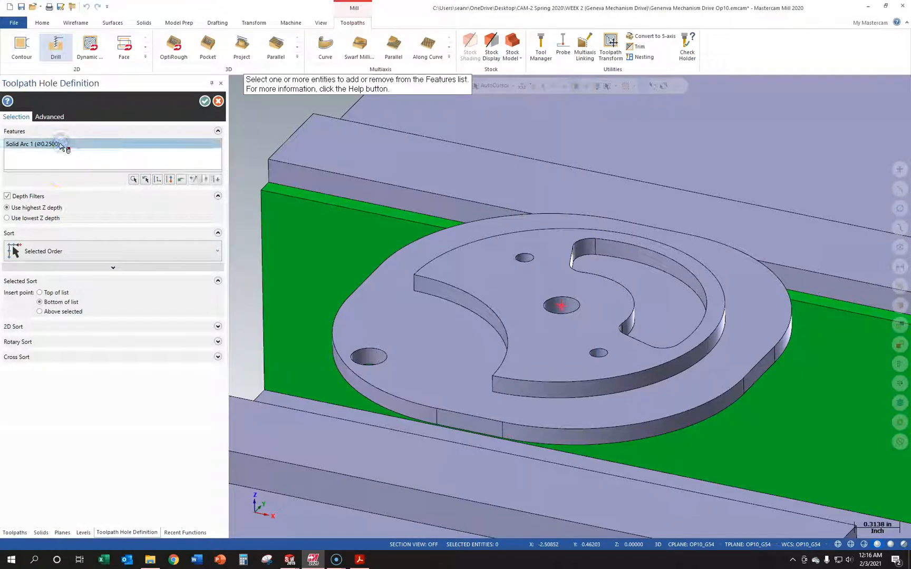
key(Delete)
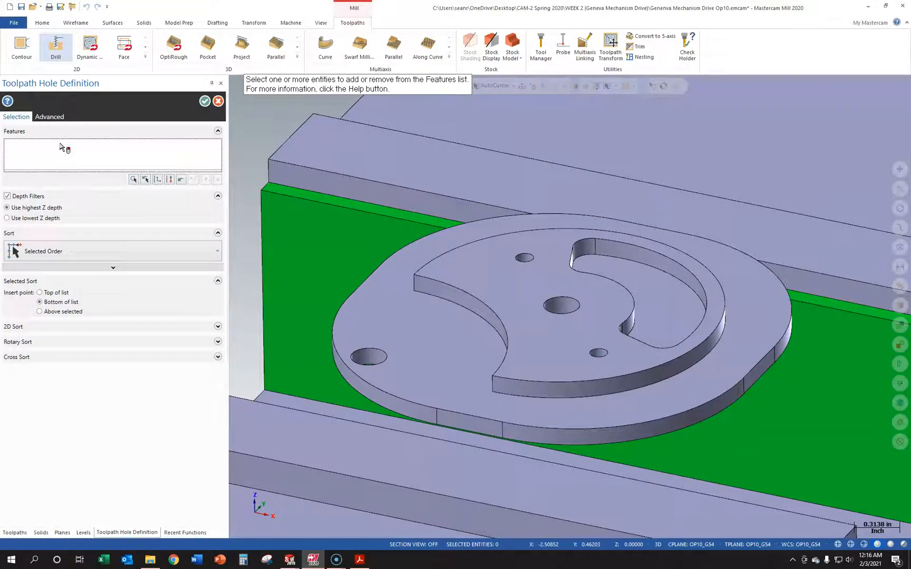
click(385, 357)
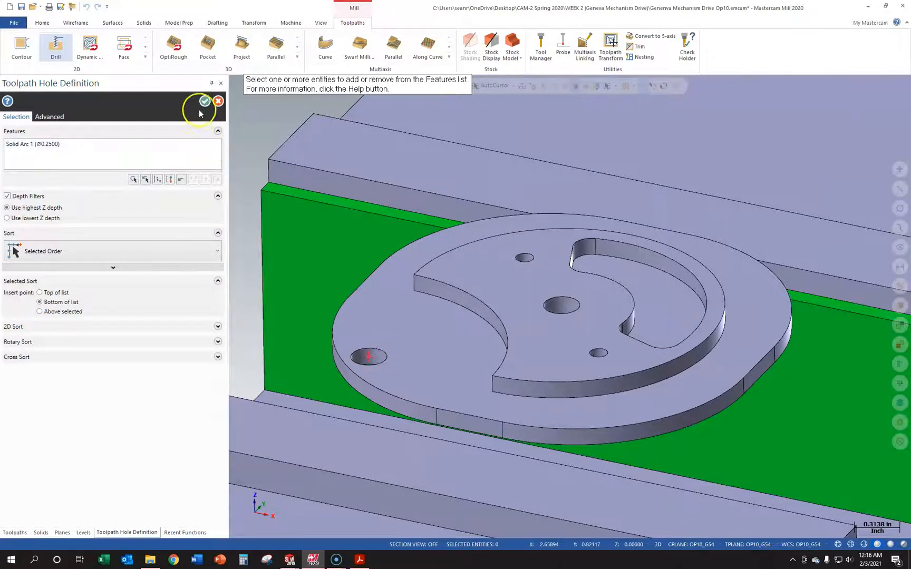
click(204, 102)
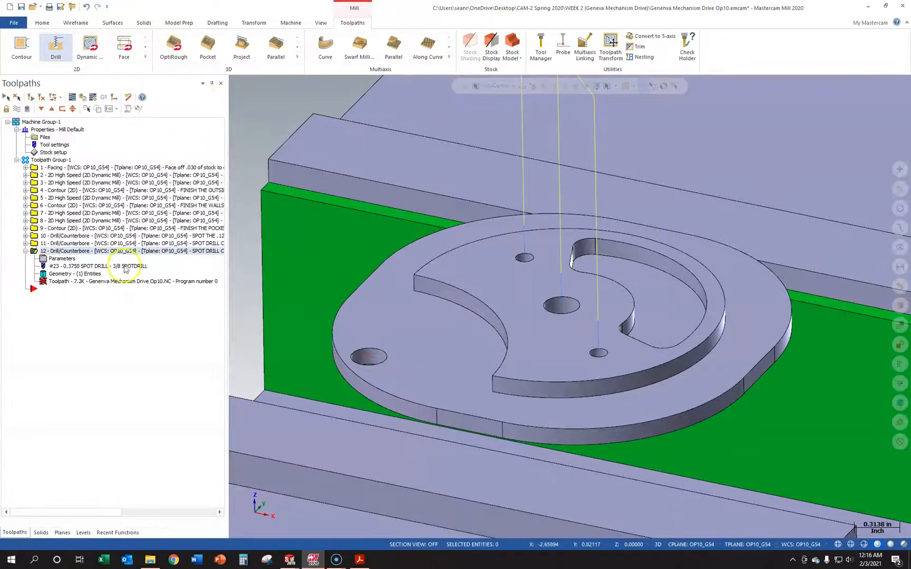
- Review operation 12's parameters and set its top of stock to -0.125 from the outer hole's edge
click(63, 259)
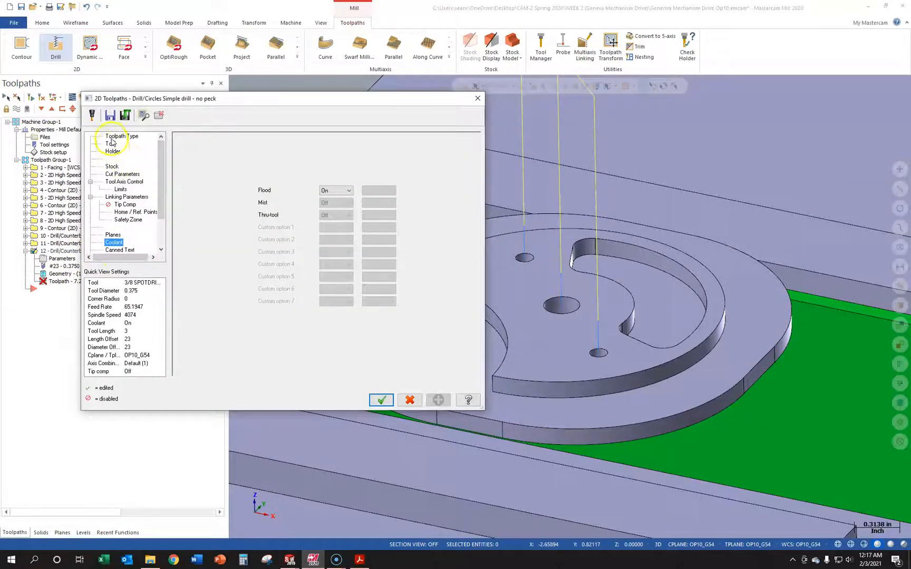
click(112, 137)
click(111, 151)
click(112, 166)
click(115, 175)
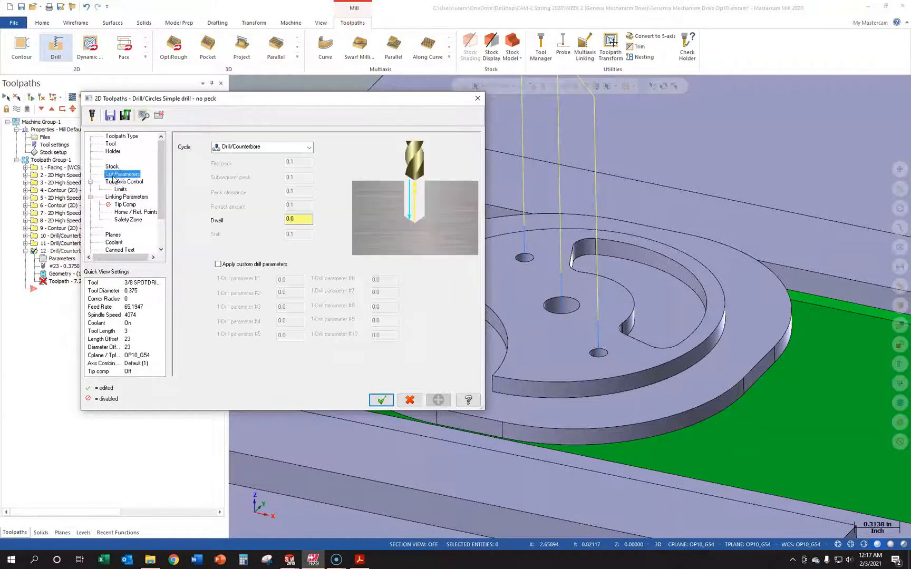
click(118, 198)
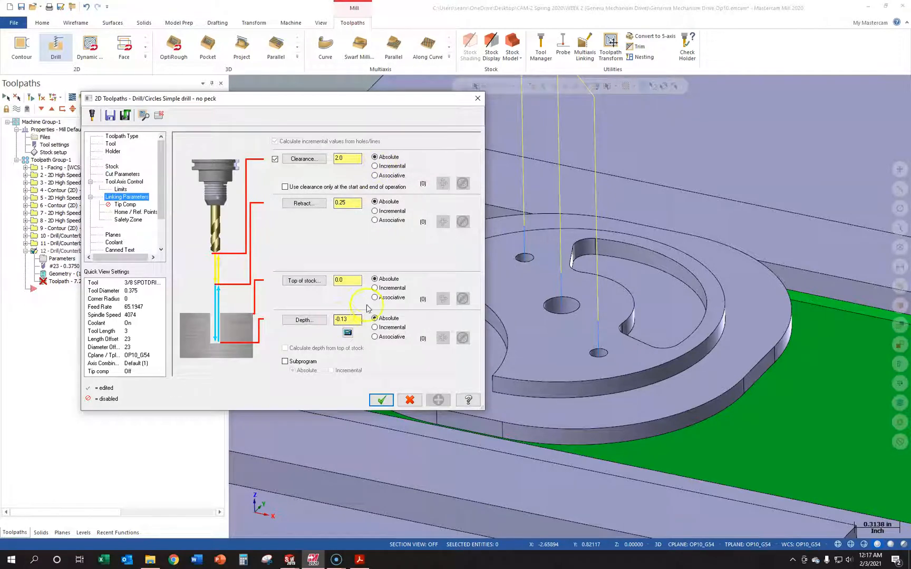
drag(395, 104, 250, 89)
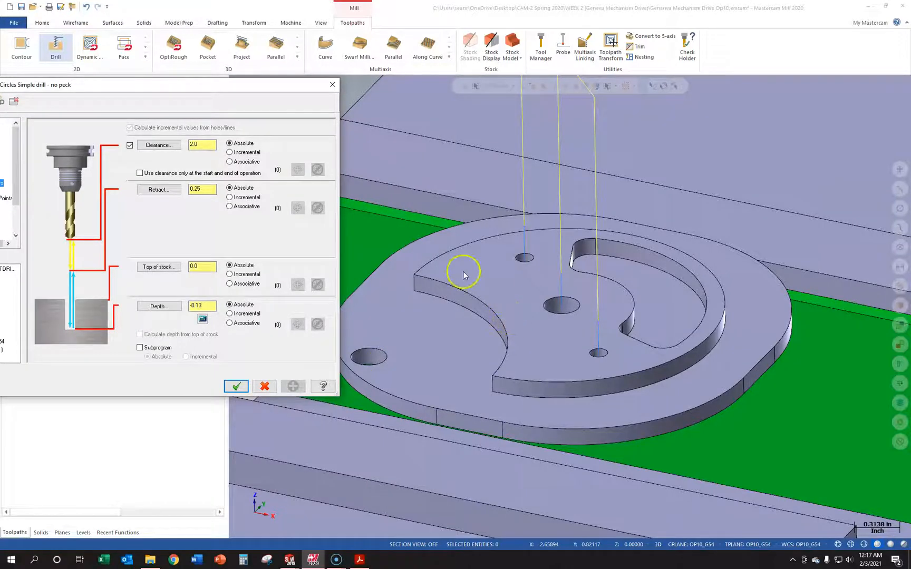
click(166, 271)
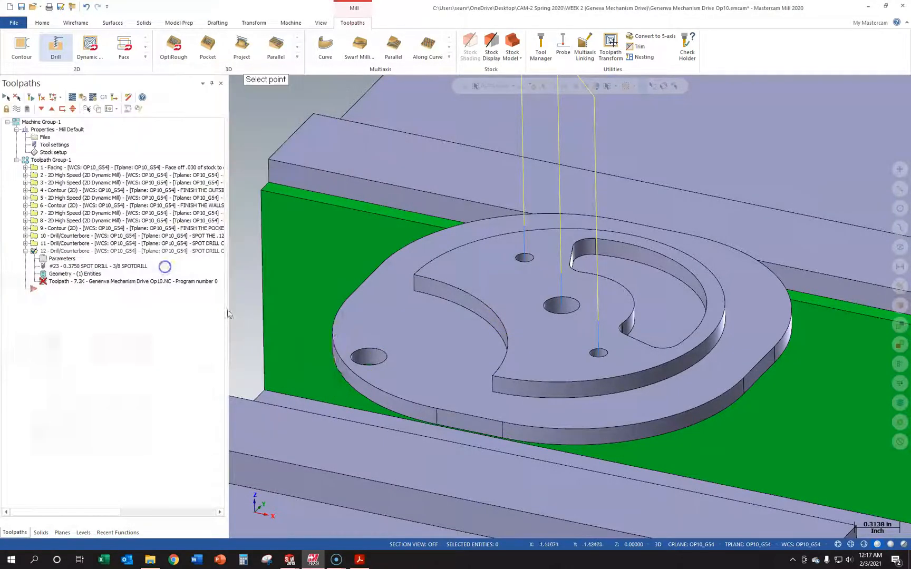
click(370, 367)
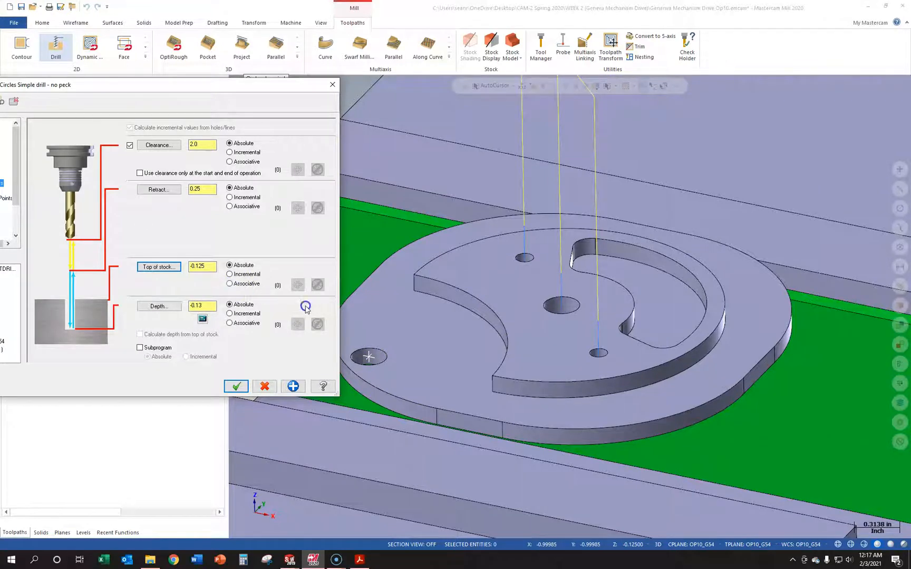
- Pick -0.125 as the depth at the outer hole's edge, add -0.13 with the depth calculator for -0.255, and accept the parameters
click(170, 308)
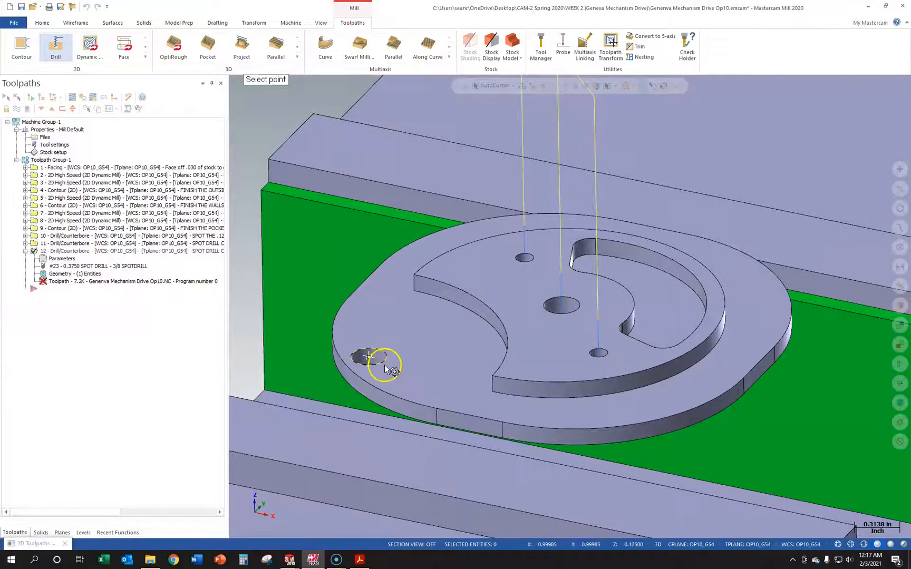
click(377, 363)
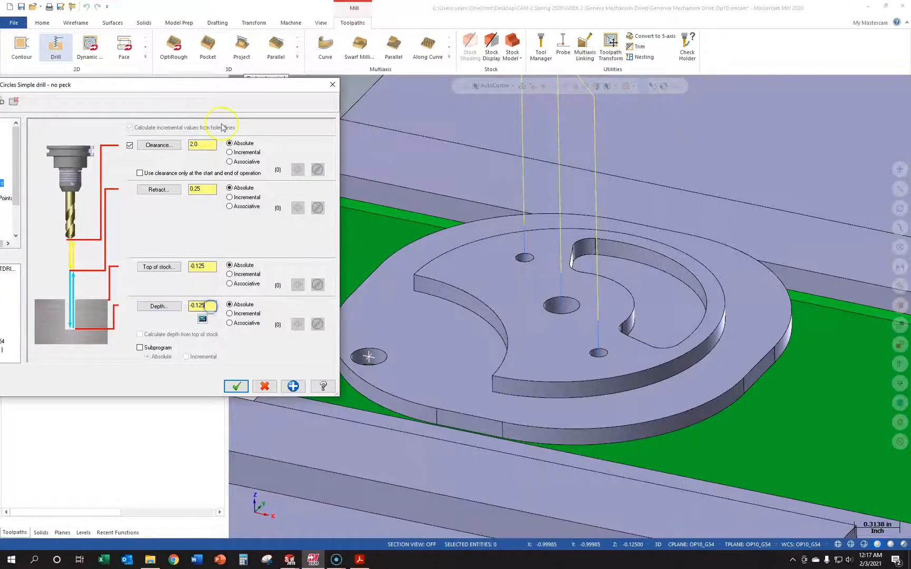
drag(224, 90, 226, 37)
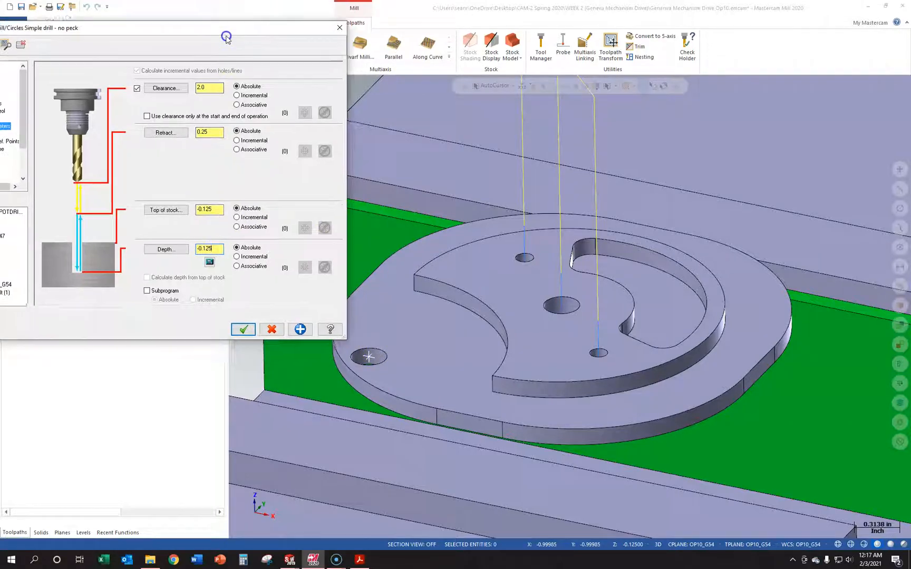
drag(224, 37, 259, 23)
click(239, 249)
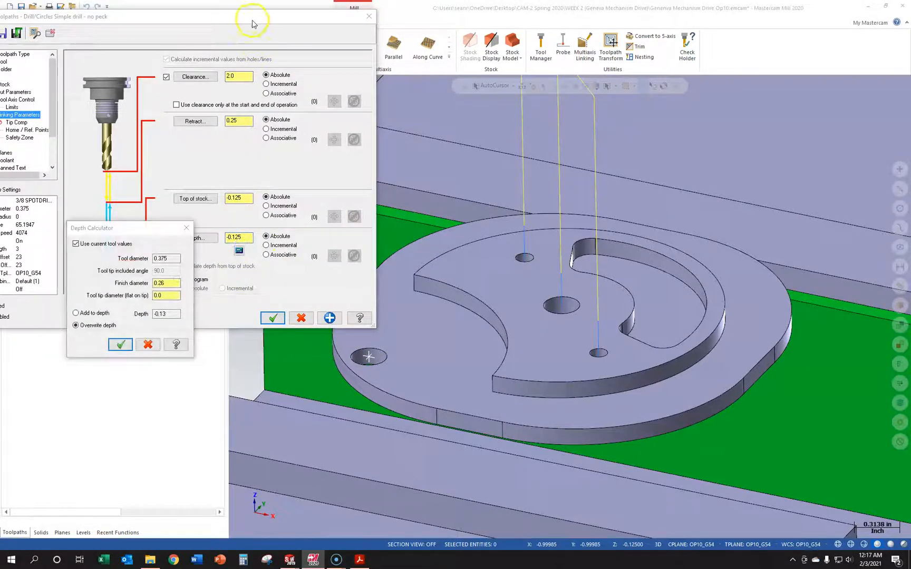
click(90, 327)
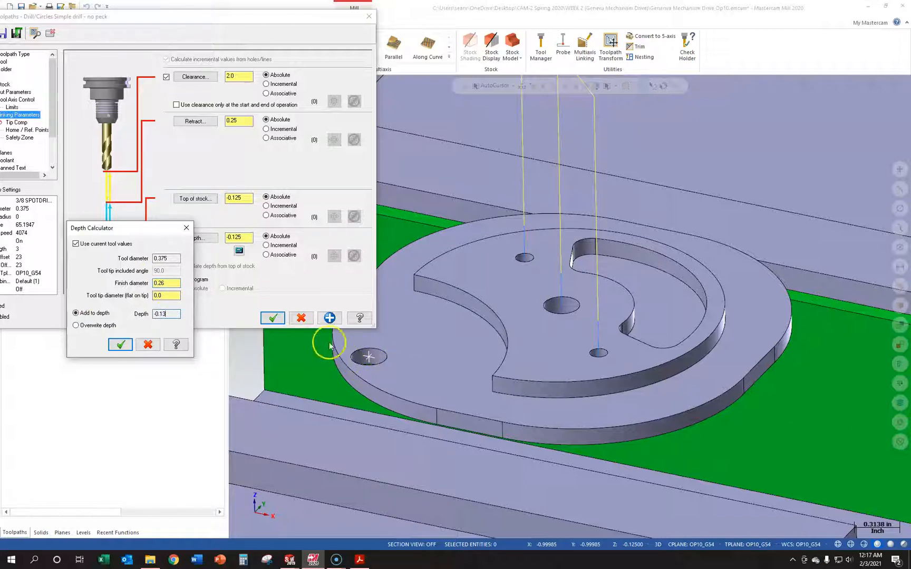
click(120, 345)
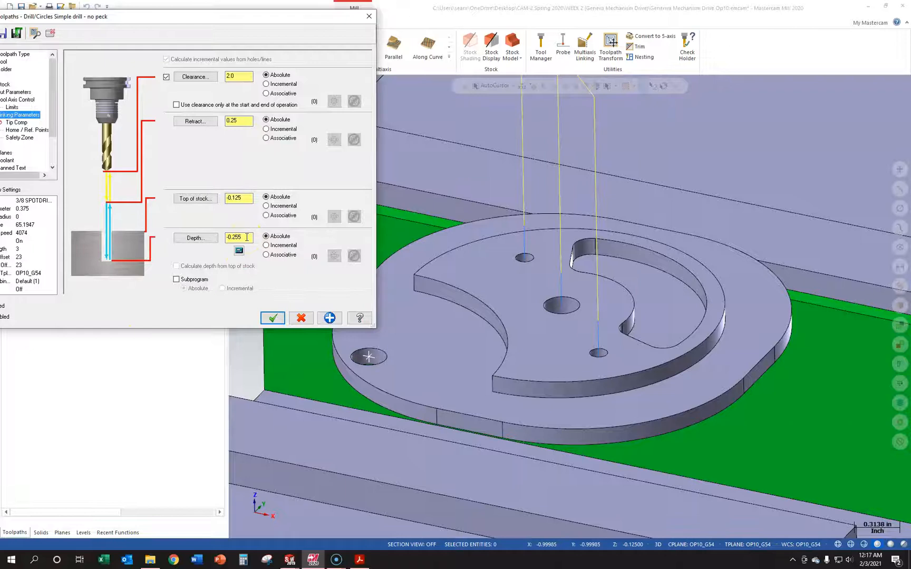
drag(266, 23, 416, 53)
click(417, 349)
- Regenerate operation 12 and backplot it at the outer hole, inspecting how deep the spot drill enters, and close the backplot
click(81, 281)
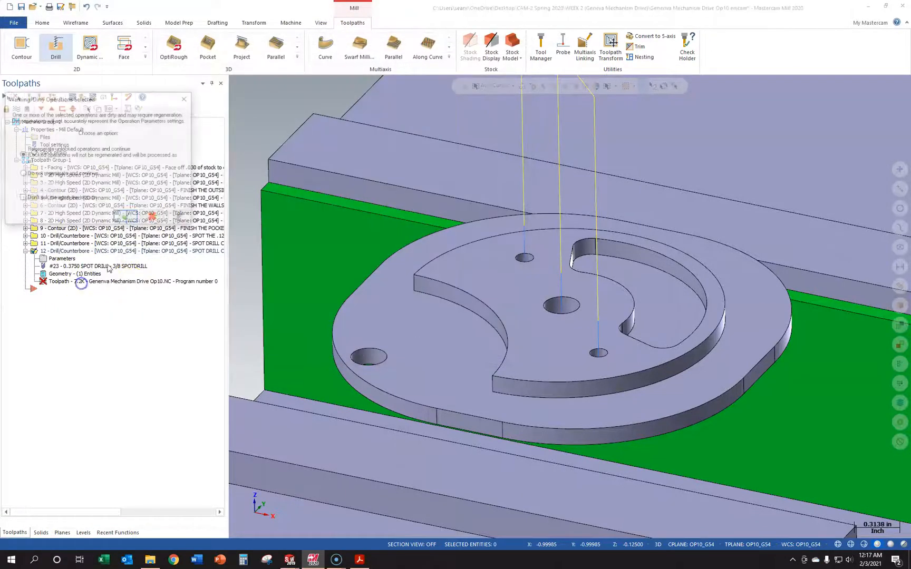
click(127, 218)
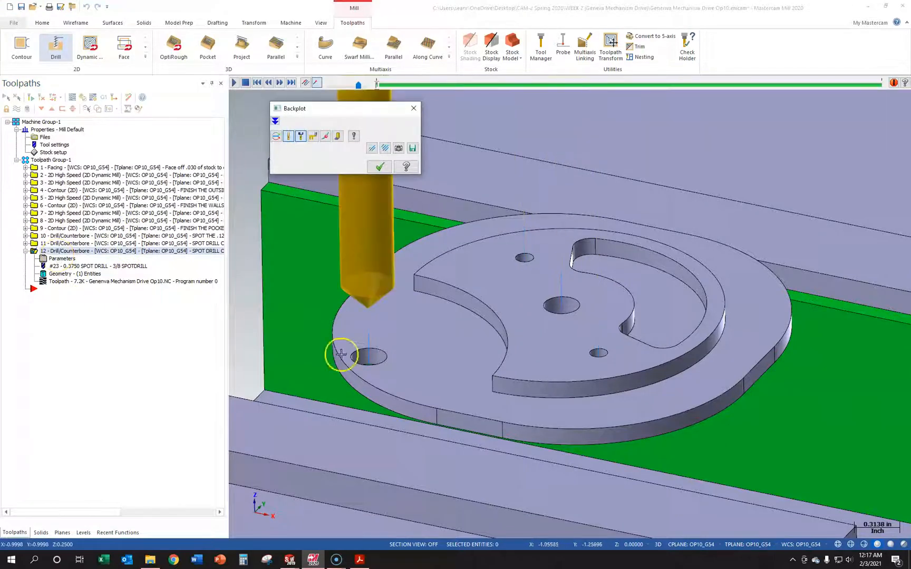
scroll(356, 360, up, 2)
scroll(356, 360, up, 1)
click(343, 350)
scroll(337, 343, up, 2)
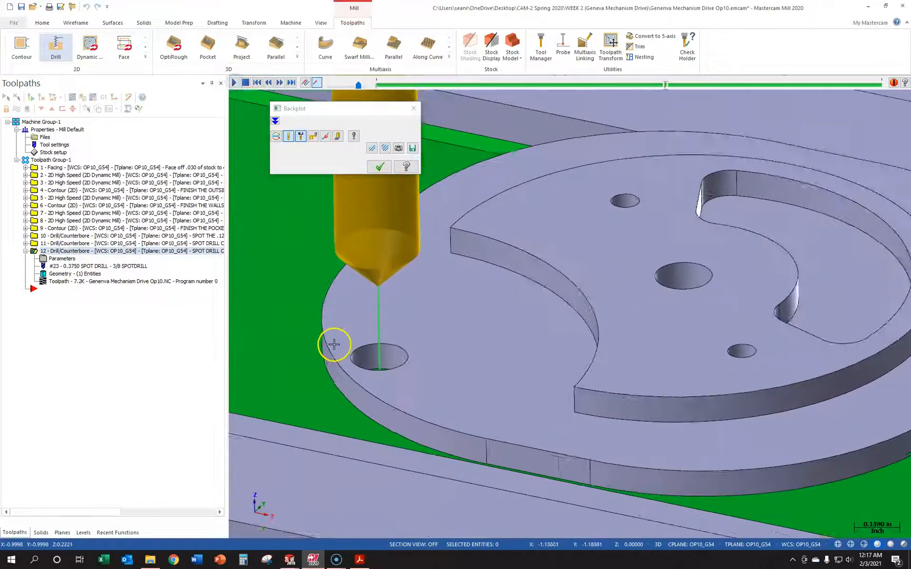
mouse_move(378, 364)
middle_down()
mouse_move(388, 411)
mouse_move(384, 325)
mouse_move(384, 379)
middle_up()
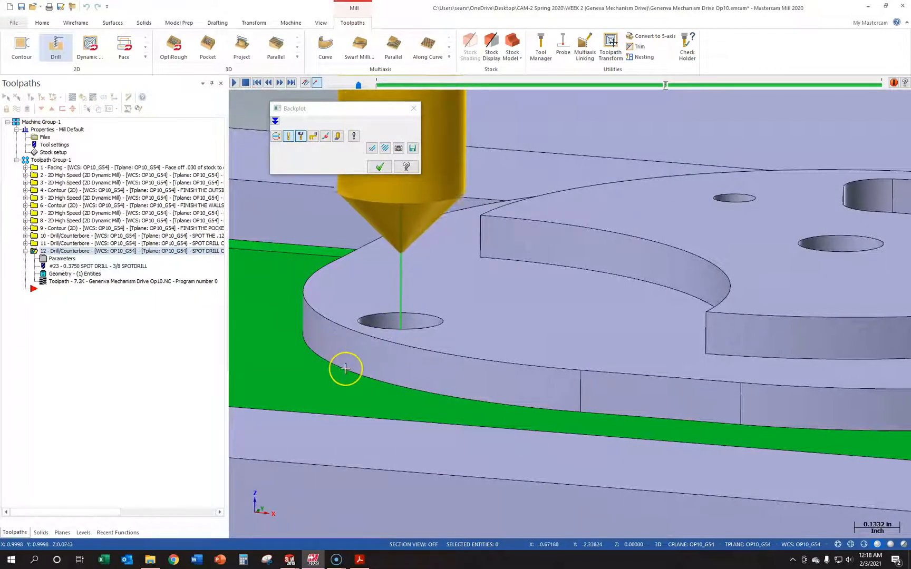
scroll(346, 368, up, 3)
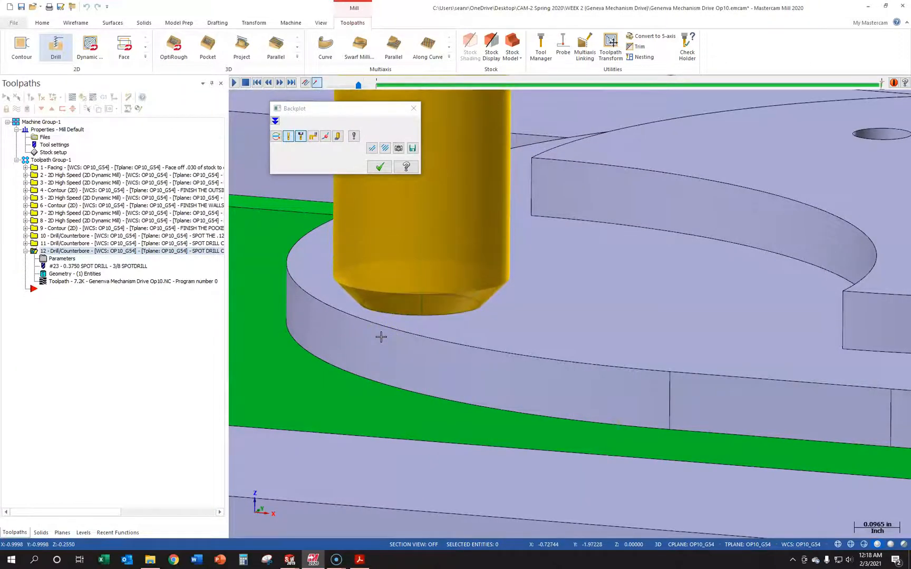
scroll(407, 309, down, 10)
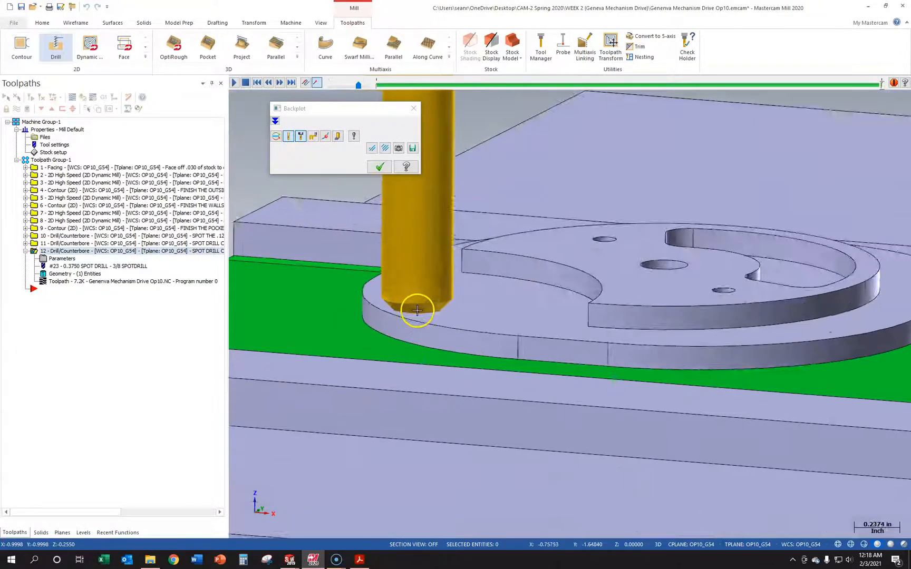
click(413, 109)
- Collapse operation 12 in the operations list and save the file
mouse_move(524, 290)
middle_down()
mouse_move(596, 260)
mouse_move(603, 268)
middle_up()
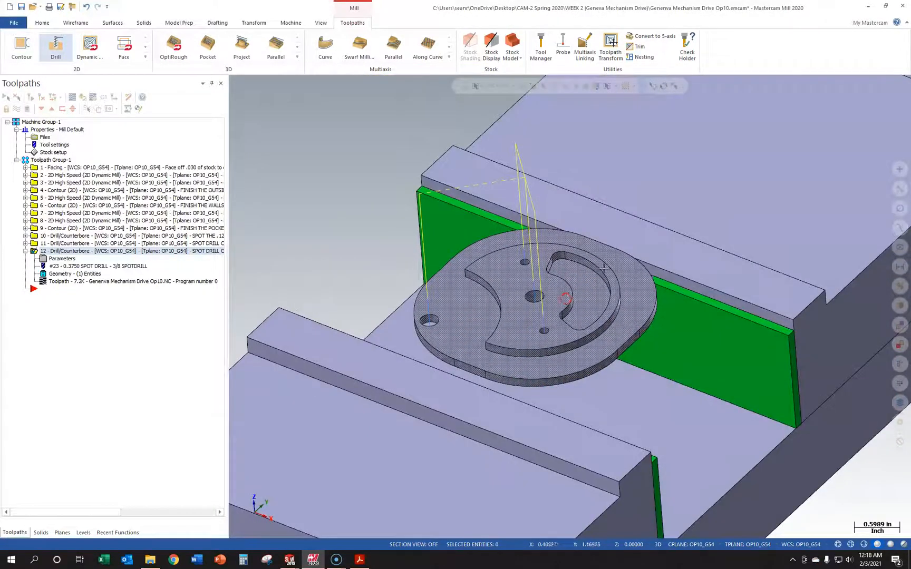
click(25, 251)
click(611, 320)
scroll(611, 320, up, 1)
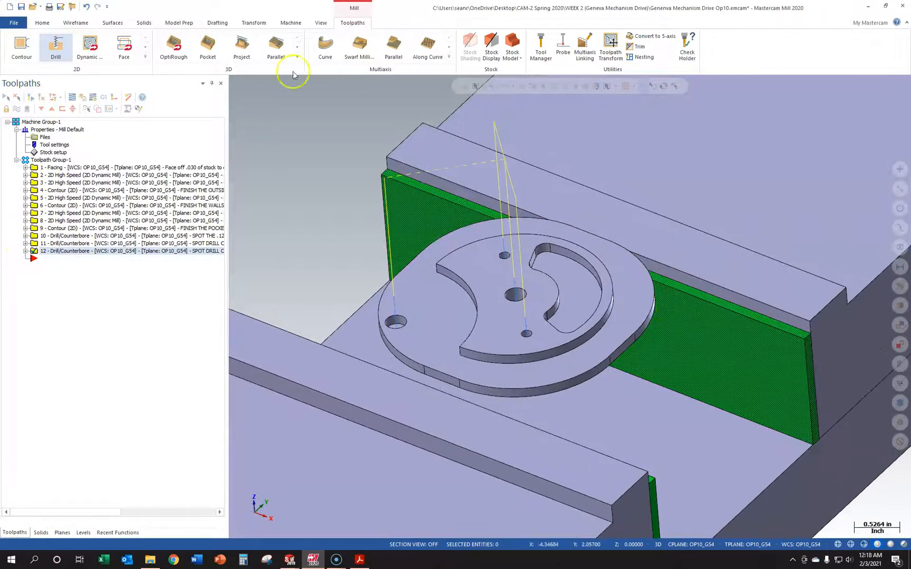
click(318, 243)
middle_drag(565, 281, 406, 310)
click(406, 311)
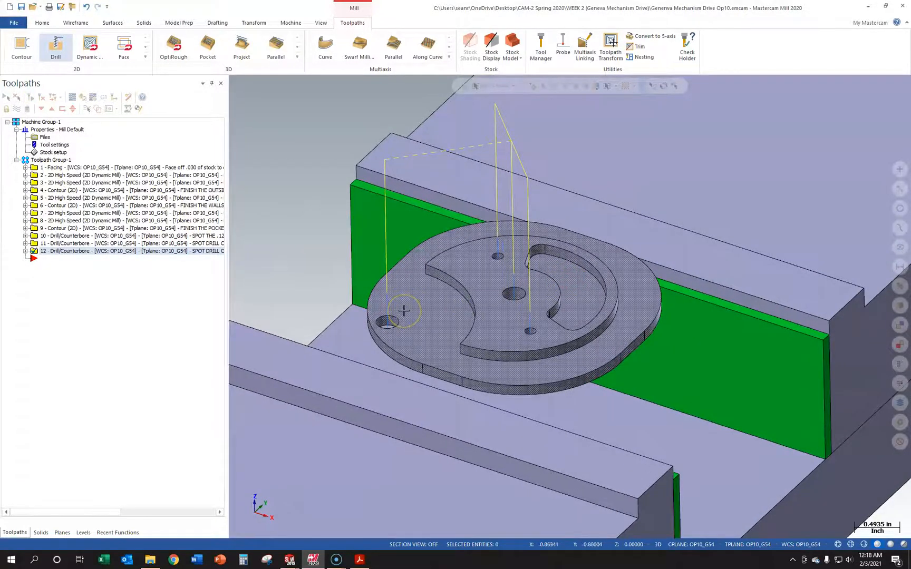
click(204, 341)
click(16, 549)
middle_drag(500, 324, 500, 324)
scroll(501, 322, up, 4)
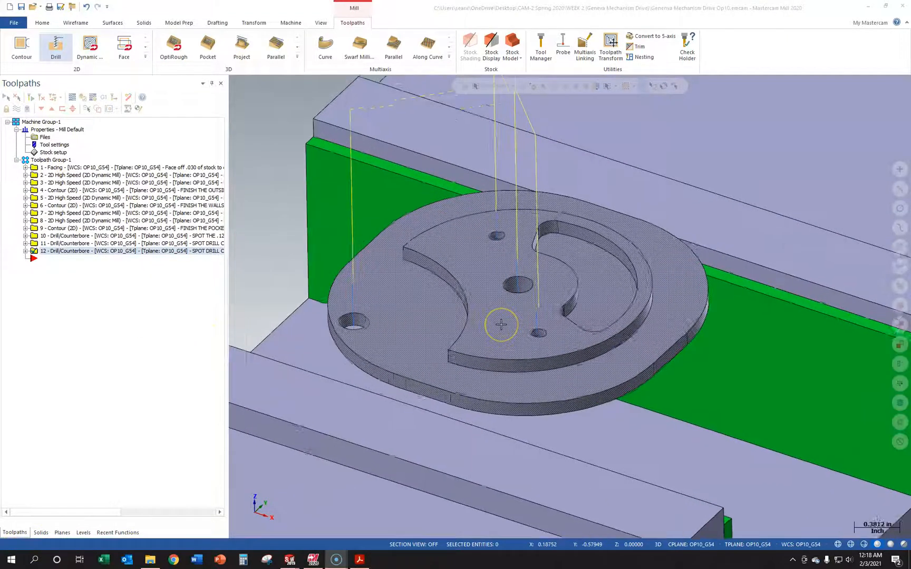
click(548, 331)
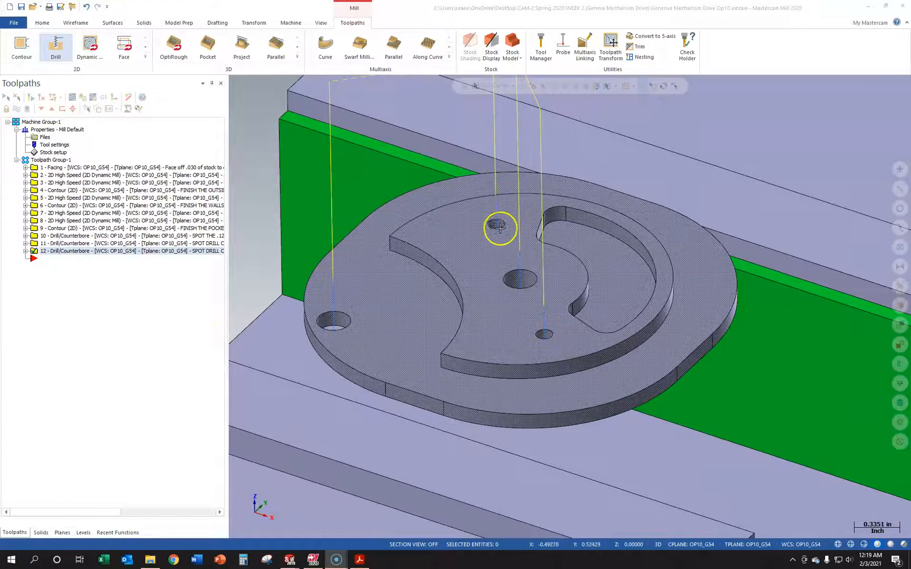
- Start a new drill toolpath and select the two .125 diameter holes as its geometry
click(249, 216)
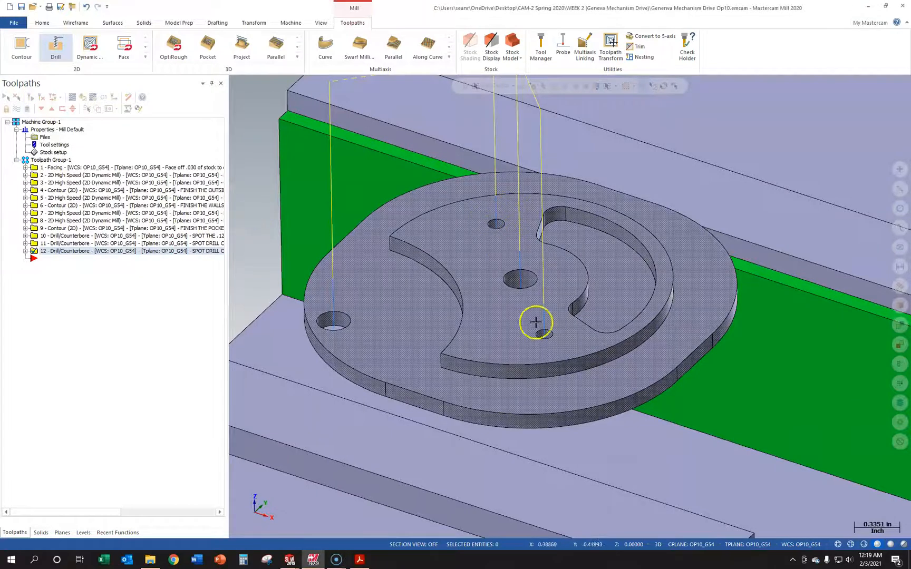
click(248, 182)
click(55, 45)
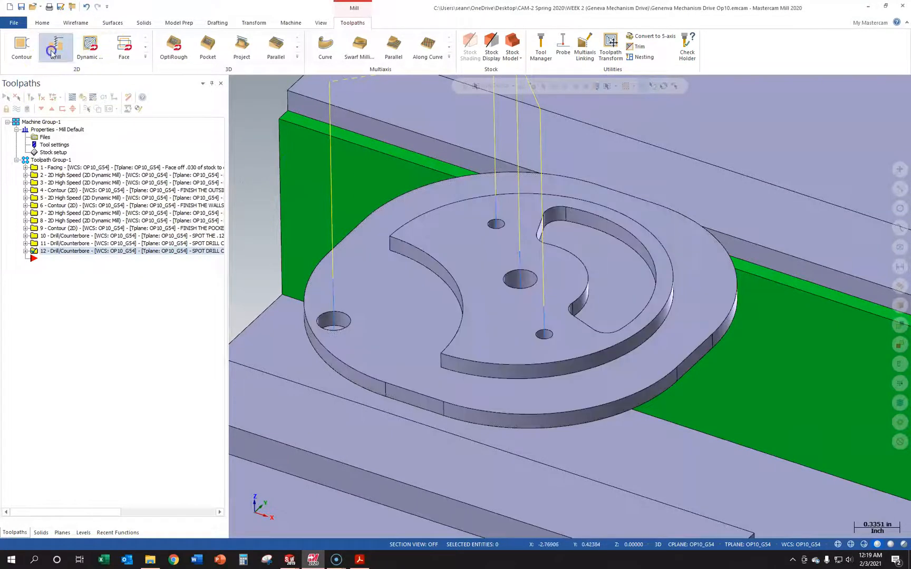
click(498, 226)
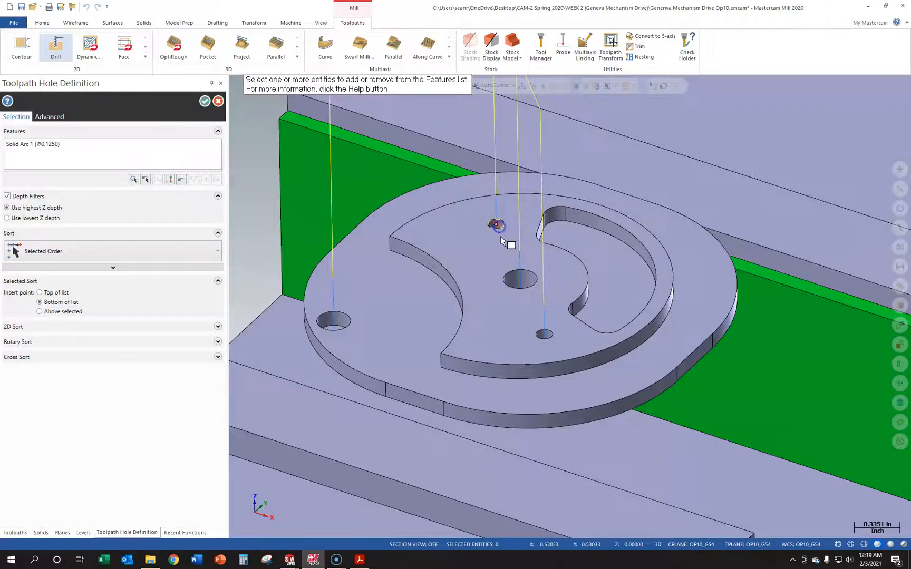
click(552, 336)
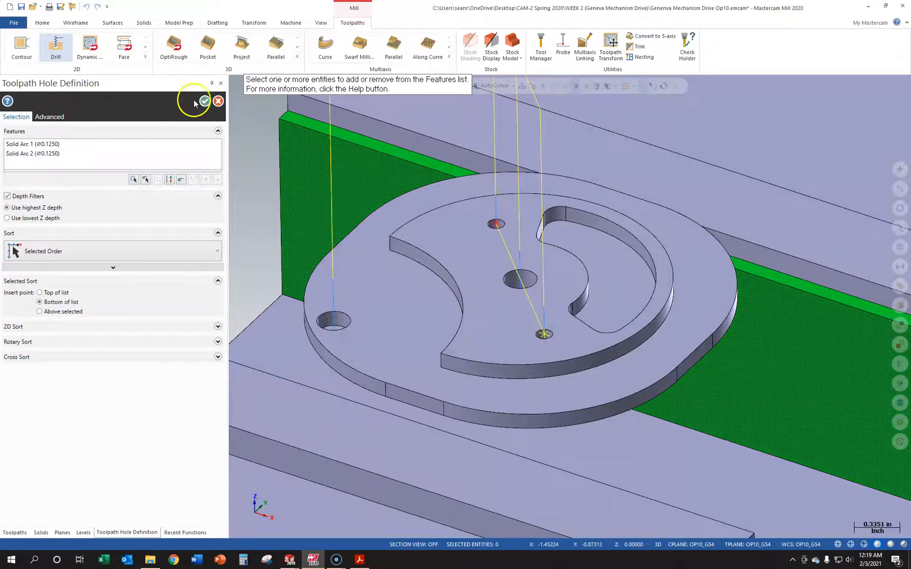
click(203, 101)
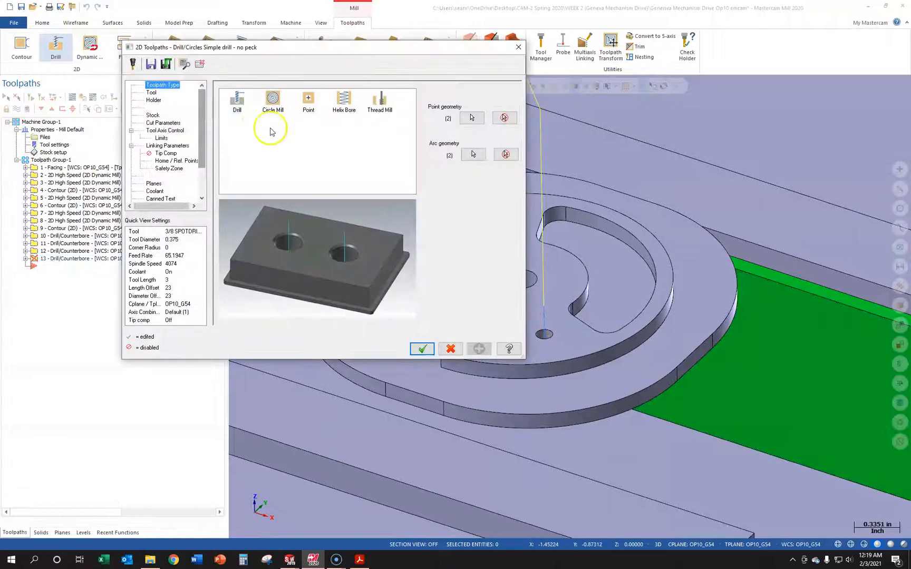
- Open the tool library from the drill operation's tool settings and filter the list to the Drill tool type
click(149, 93)
click(150, 93)
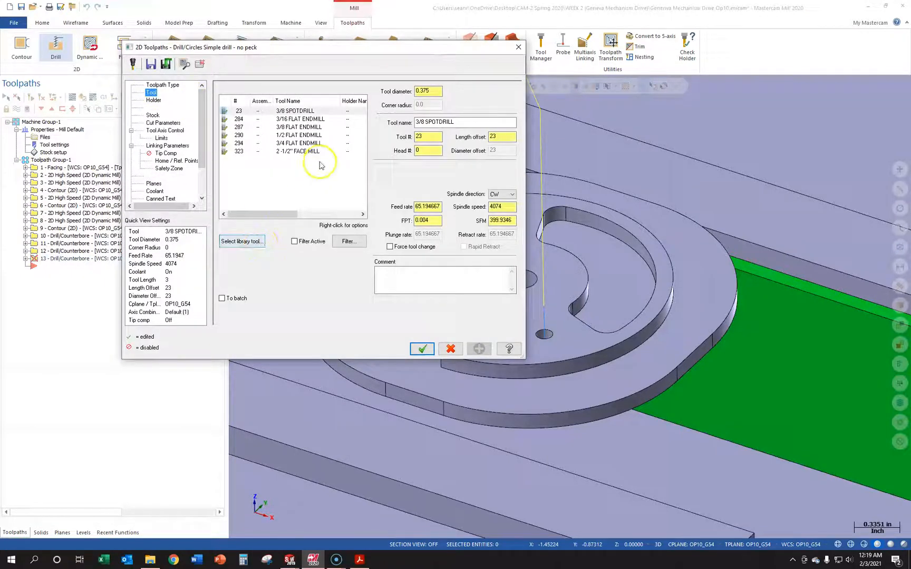
click(248, 242)
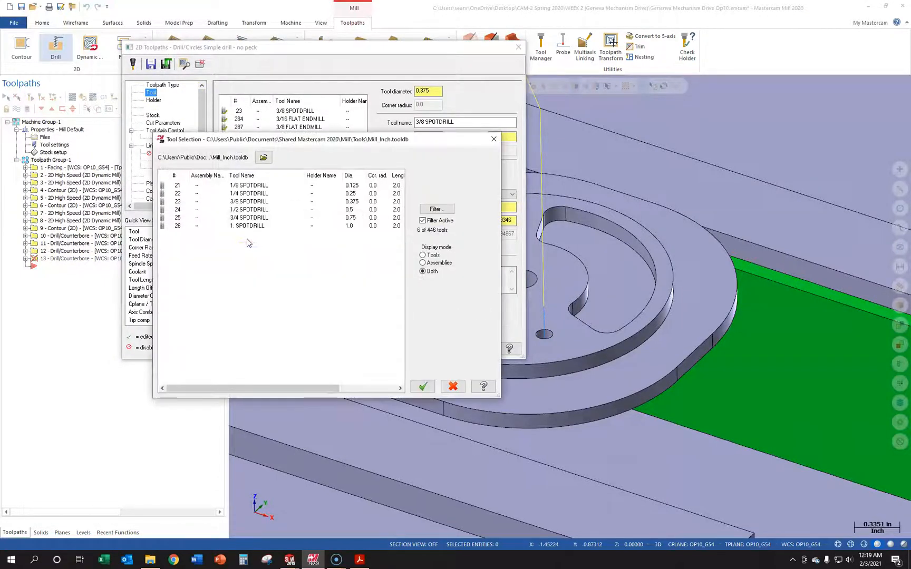
click(423, 220)
click(439, 210)
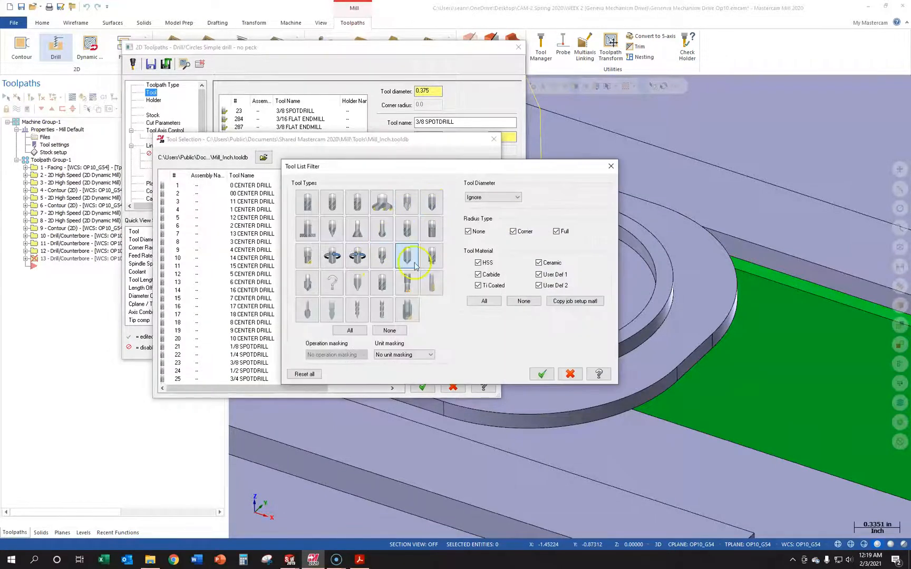
click(334, 258)
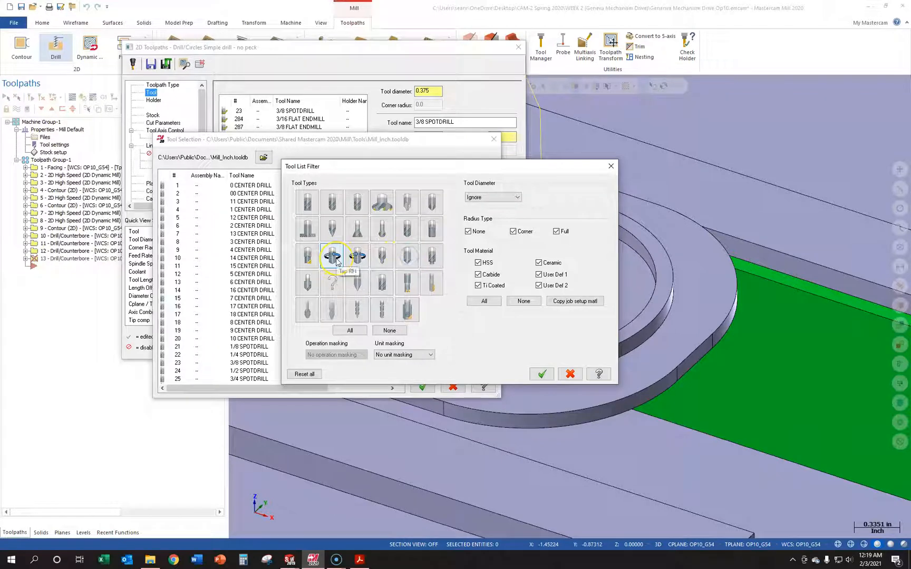
click(409, 232)
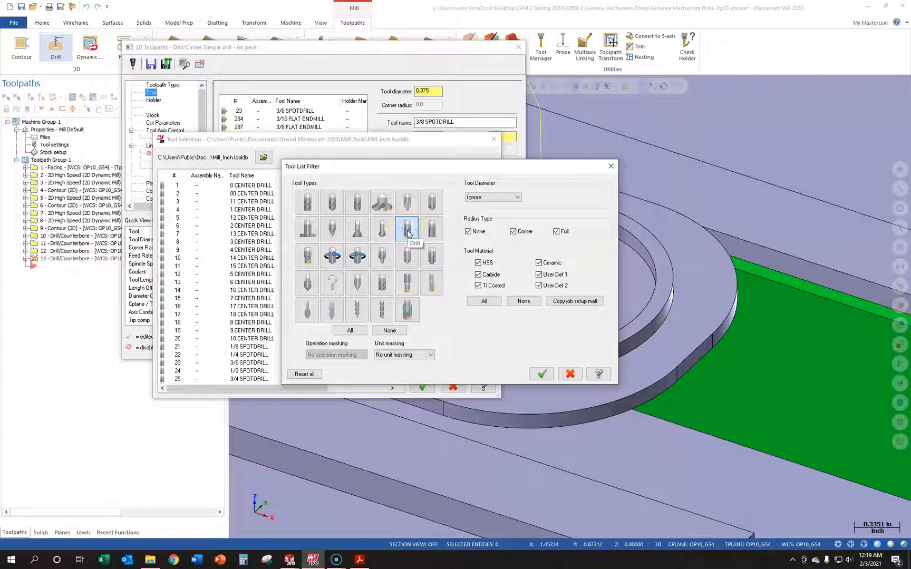
click(546, 374)
- Choose the 1/8 DRILL from the library and enter the comment DRILL THE (2) .125 HOLES
scroll(251, 299, down, 19)
scroll(254, 299, up, 10)
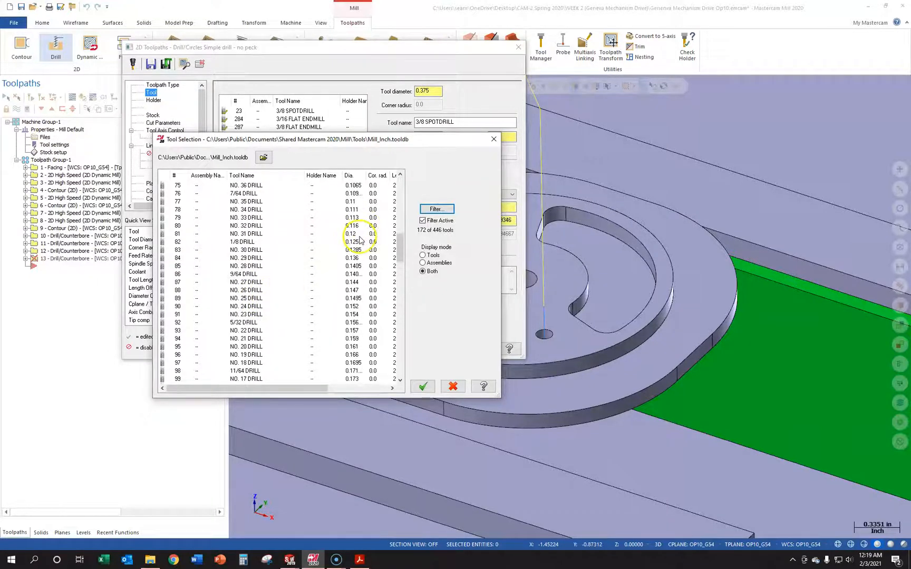
click(361, 242)
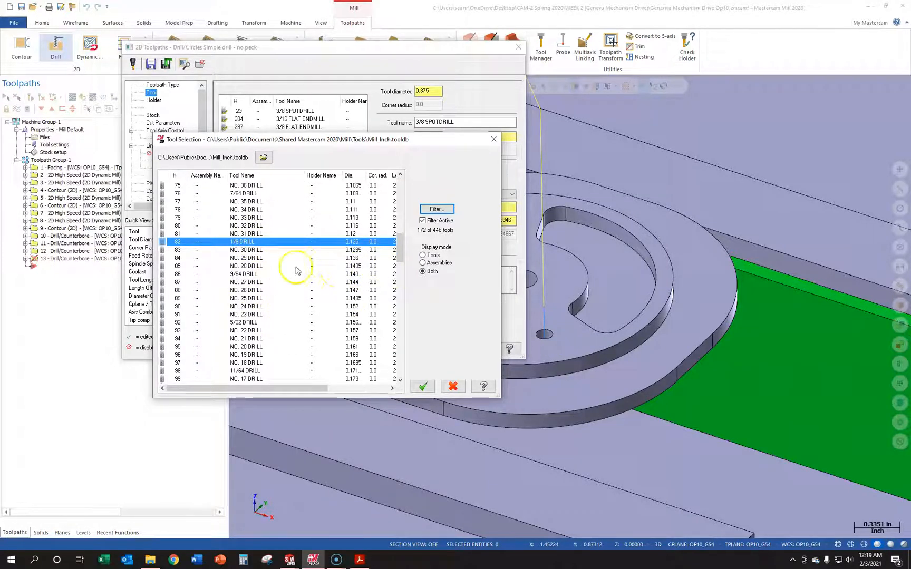
double_click(246, 243)
click(421, 277)
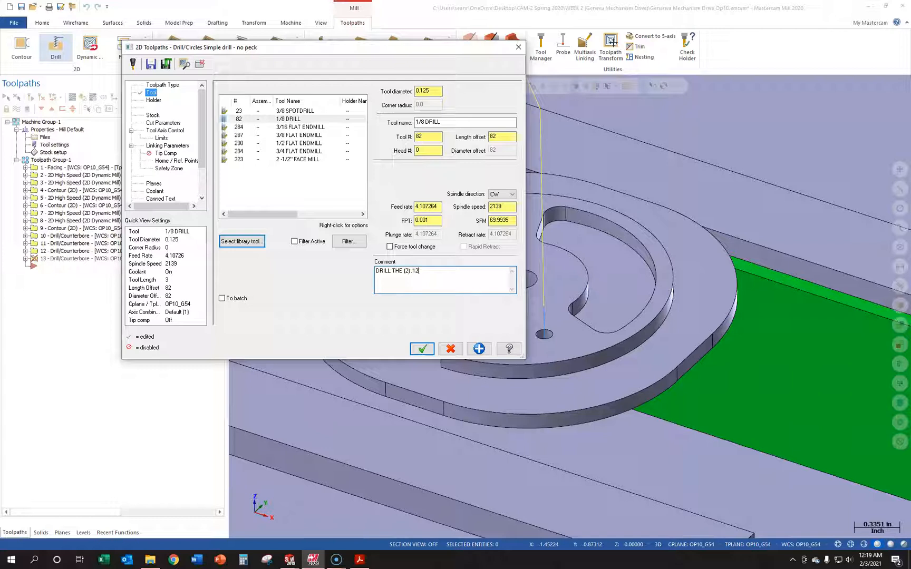
click(414, 235)
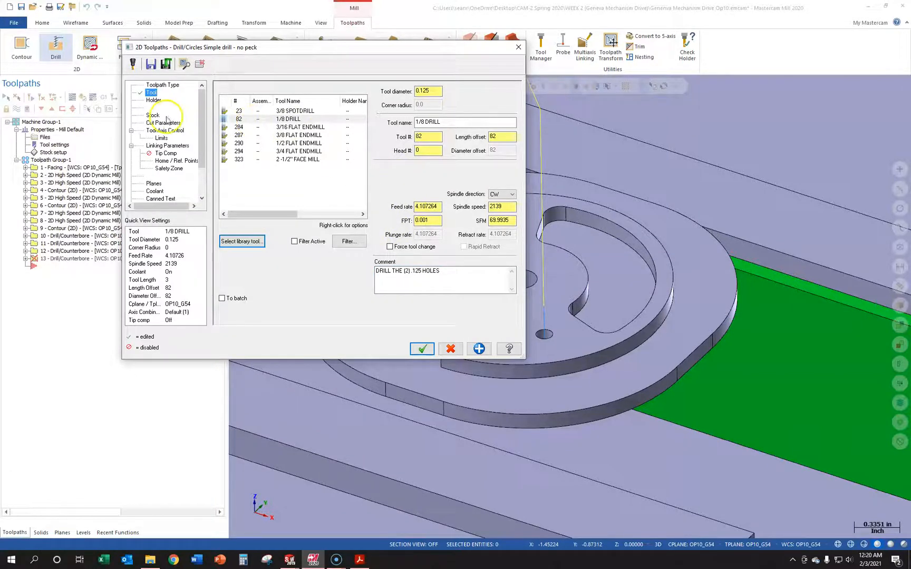
- Set the drilling cycle to Peck Drill with a peck of 0.1
click(158, 122)
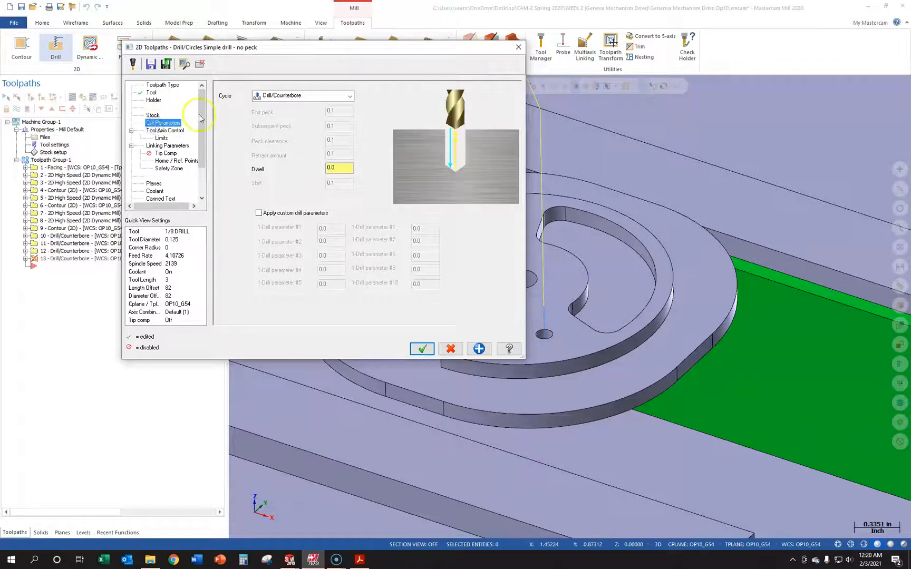
click(281, 97)
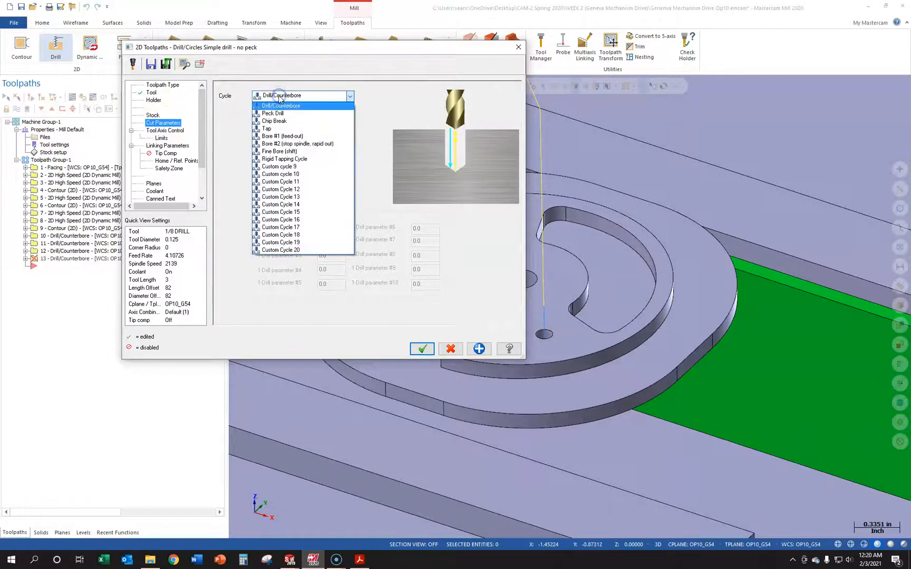
click(279, 114)
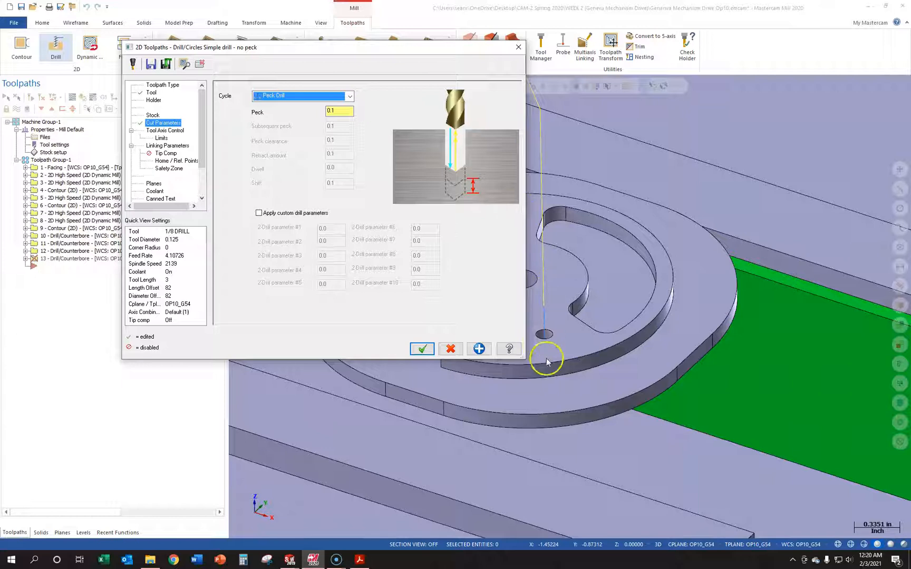
click(346, 114)
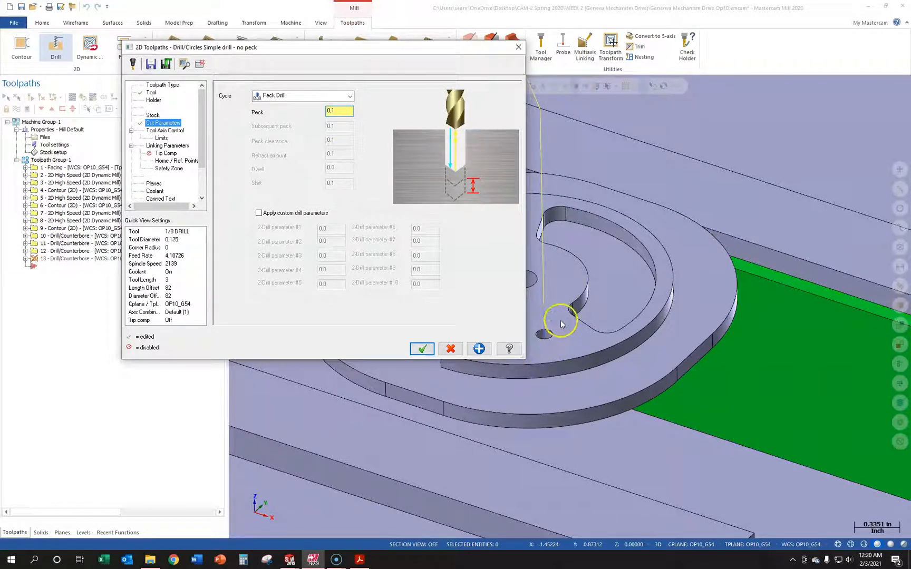
- Set the drilling depth to -0.25 by picking a .125 hole's edge on the underside of the part
click(165, 130)
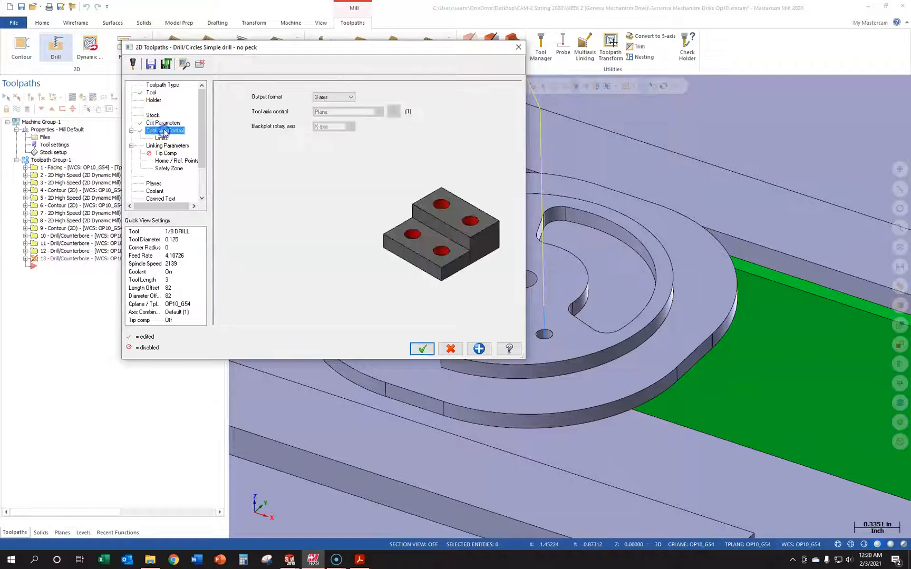
click(164, 146)
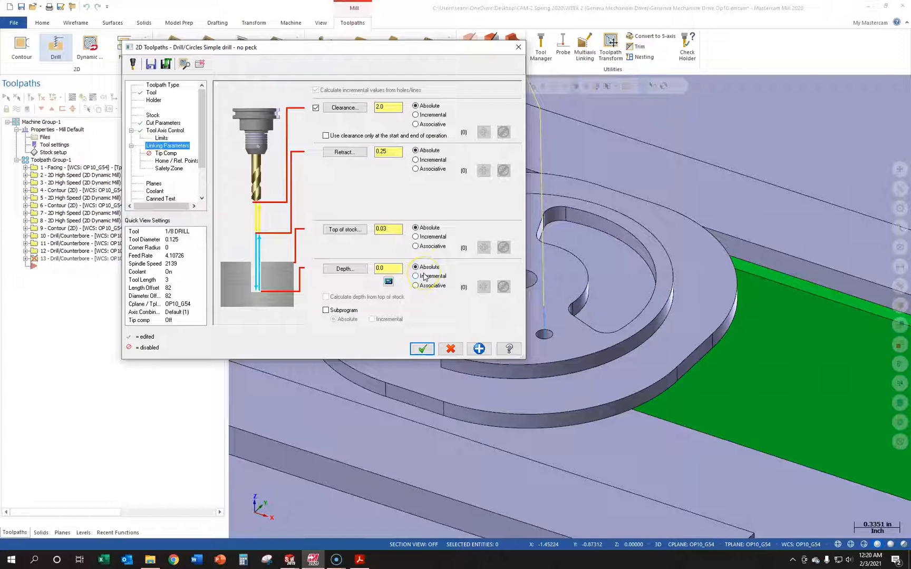
click(346, 270)
scroll(545, 350, down, 3)
middle_drag(545, 349, 515, 350)
click(565, 391)
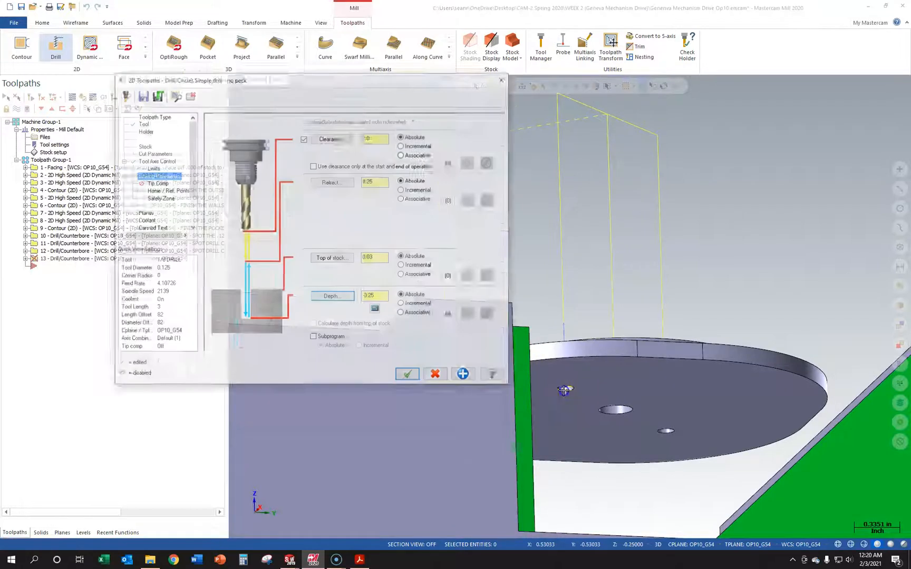
click(391, 270)
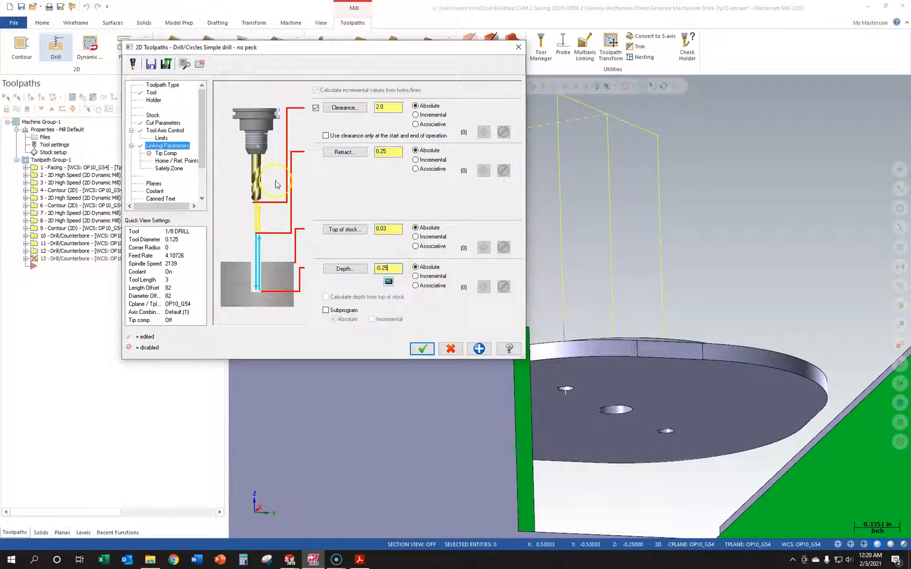
- Enable tip compensation with a 0.01 breakthrough amount, check the coolant settings, and accept the drill parameters
click(164, 153)
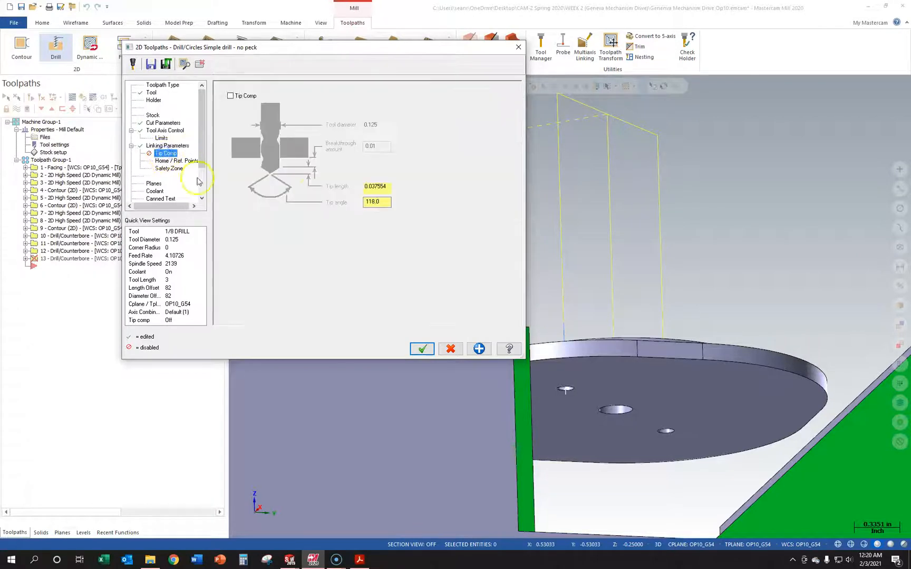
click(230, 96)
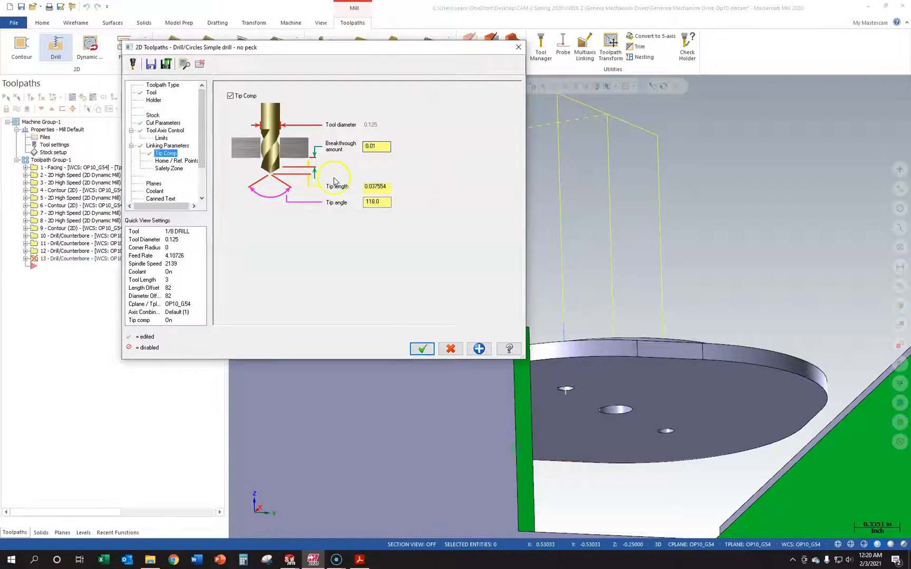
click(155, 191)
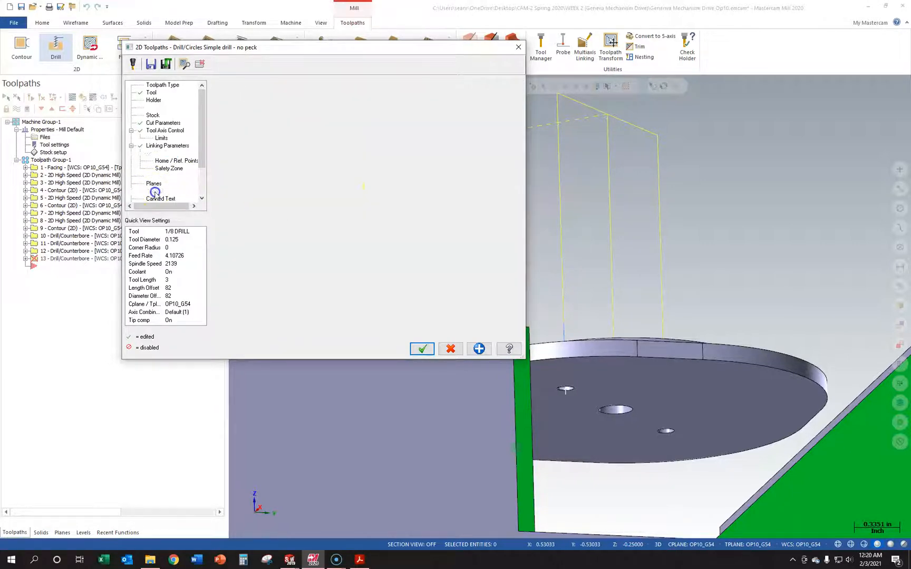
click(421, 349)
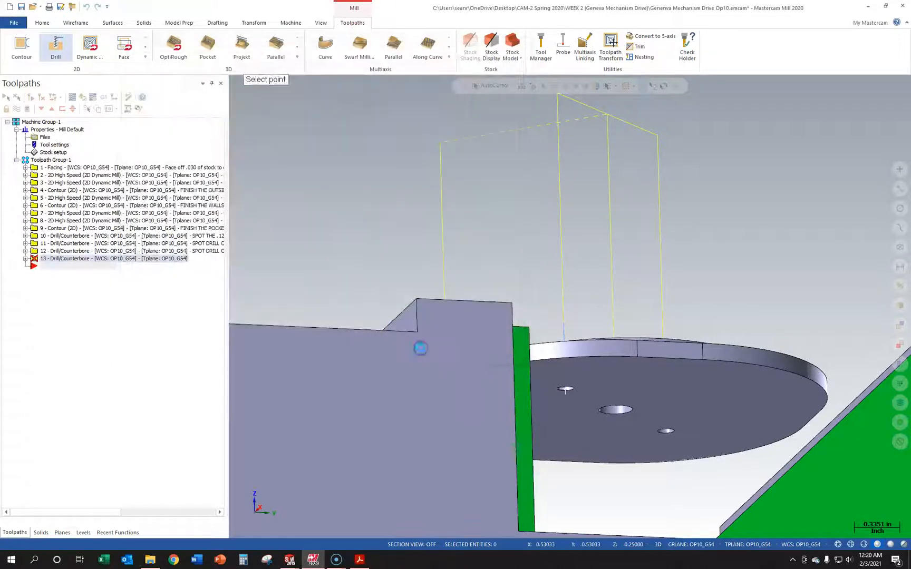
- Backplot the peck drill operation and inspect the drill's motion through both .125 holes
scroll(419, 347, down, 2)
middle_drag(415, 186, 428, 233)
scroll(573, 339, up, 2)
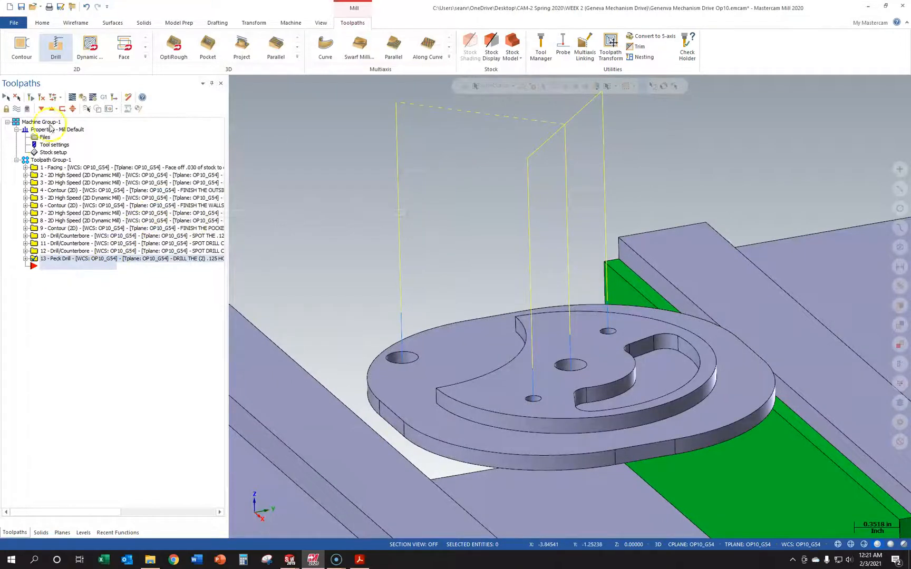
click(233, 82)
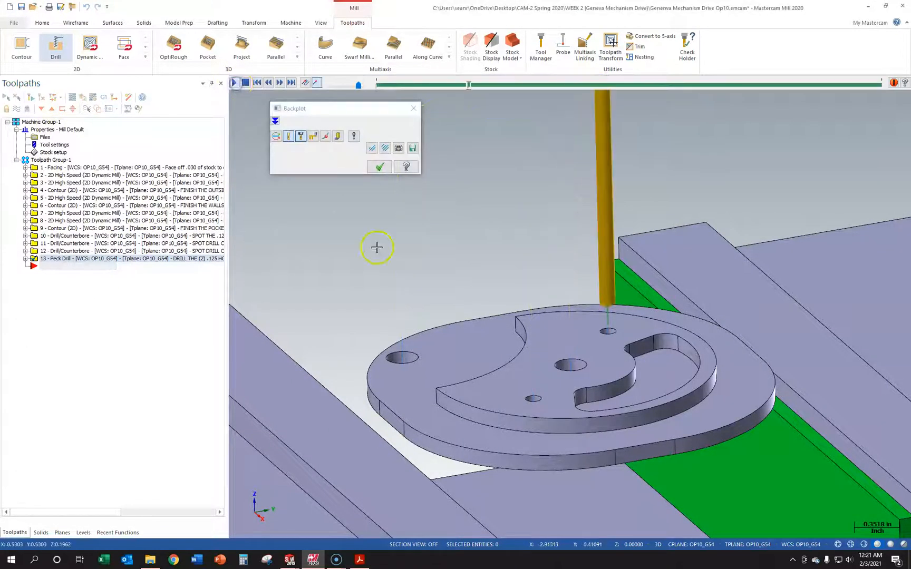
scroll(594, 332, up, 1)
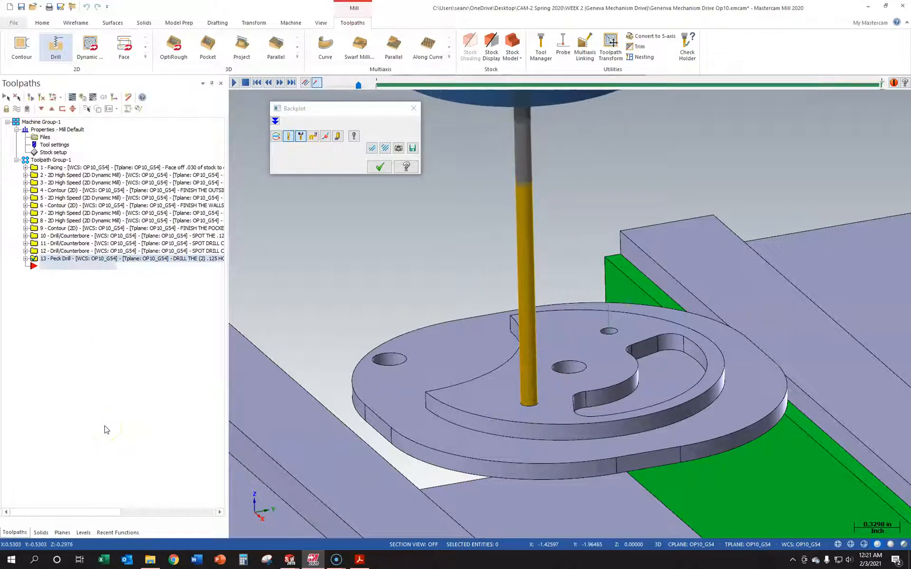
key(XF86AudioLowerVolume)
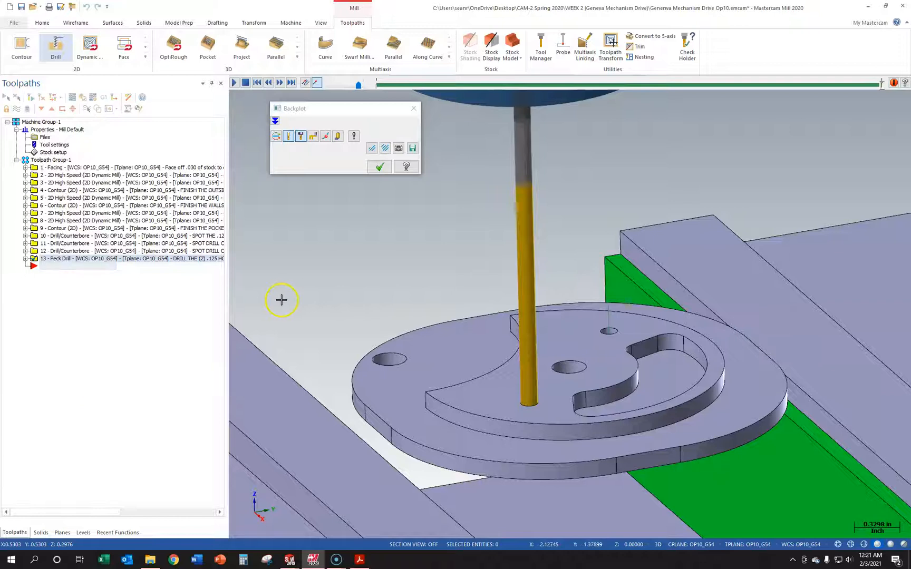
- Reopen operation 13's linking parameters, set the top of stock to 0.0, and accept the change
click(25, 258)
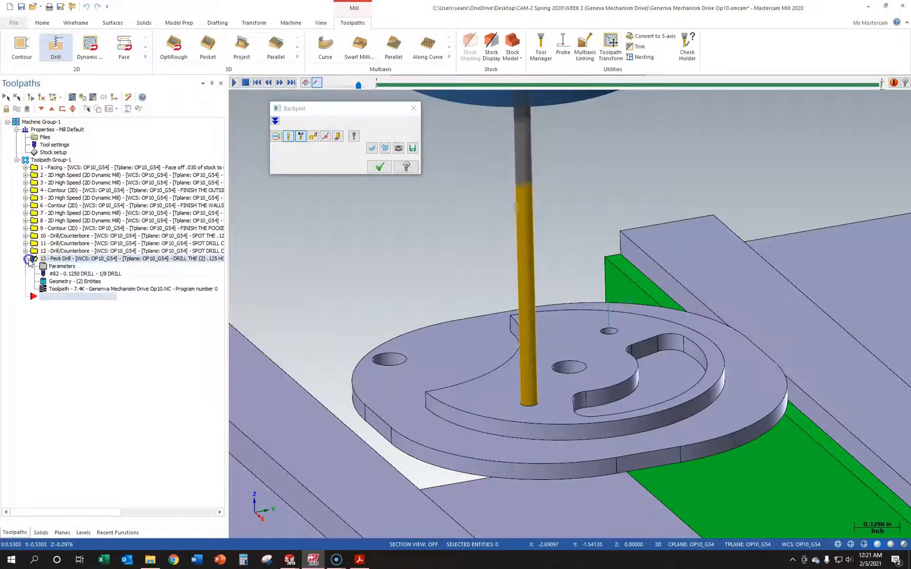
click(63, 266)
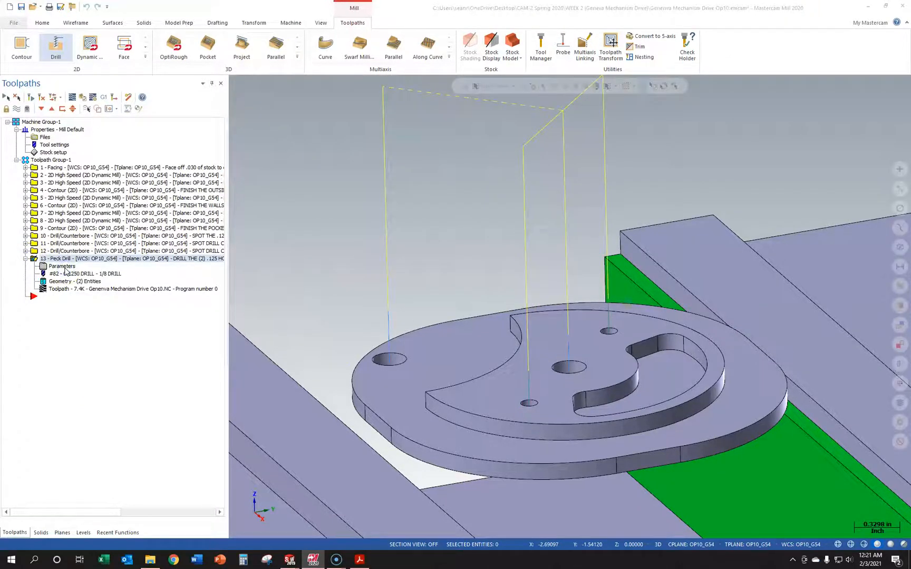
click(64, 268)
click(164, 146)
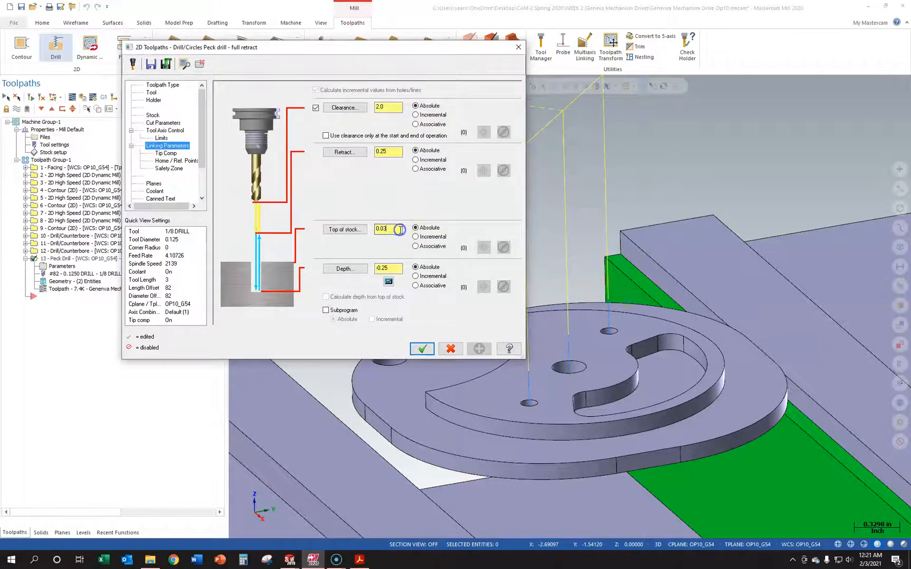
key(Tab)
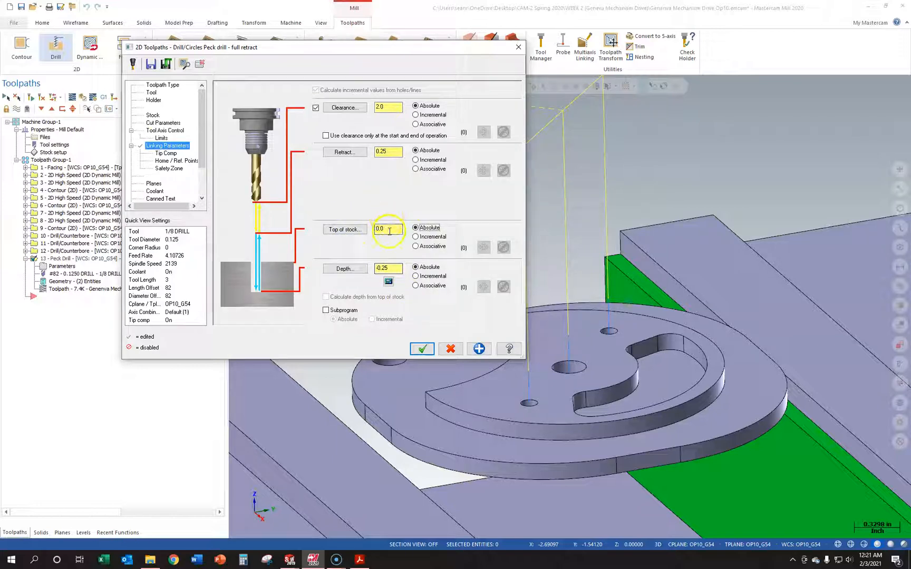
click(421, 349)
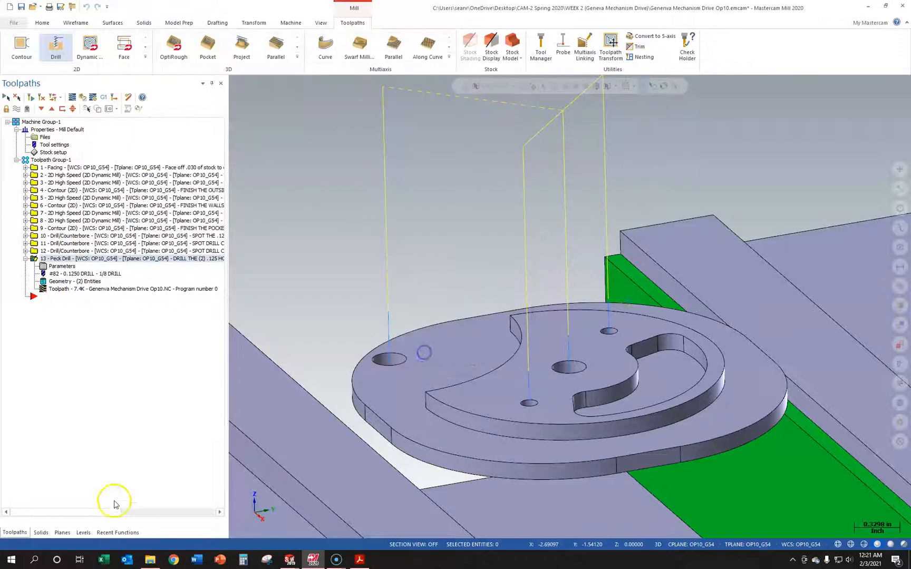
- Backplot the peck drill operation to check the drill's motion into the two .125 holes
click(55, 289)
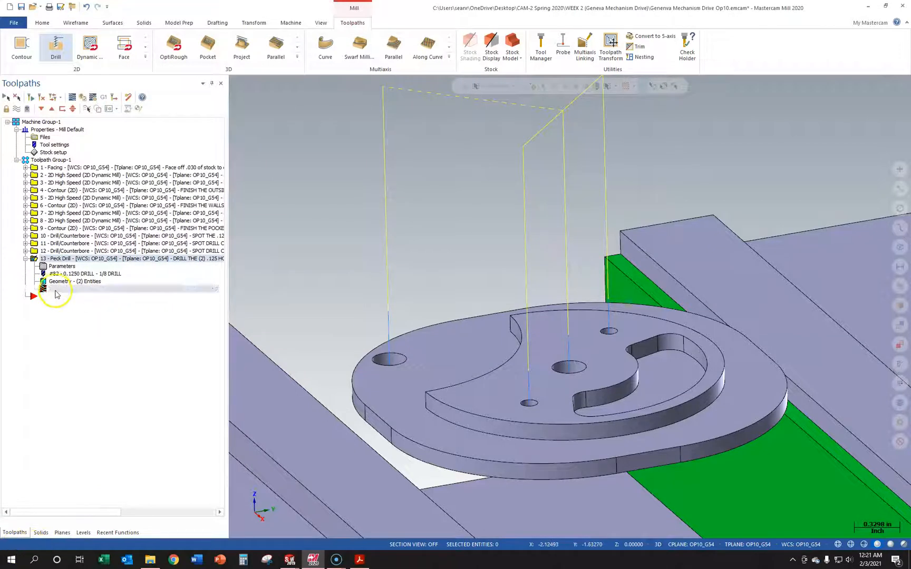
click(126, 217)
key(alt+t)
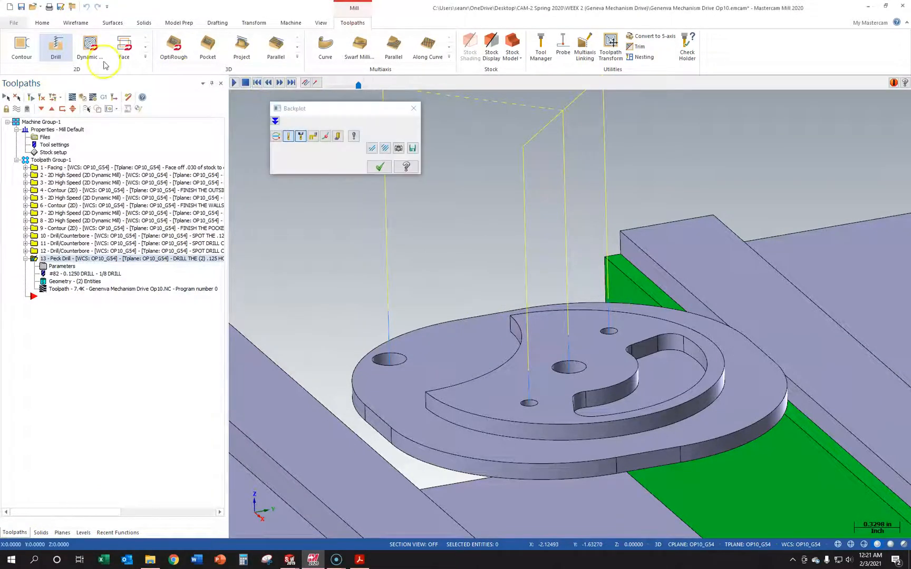
click(299, 136)
click(234, 83)
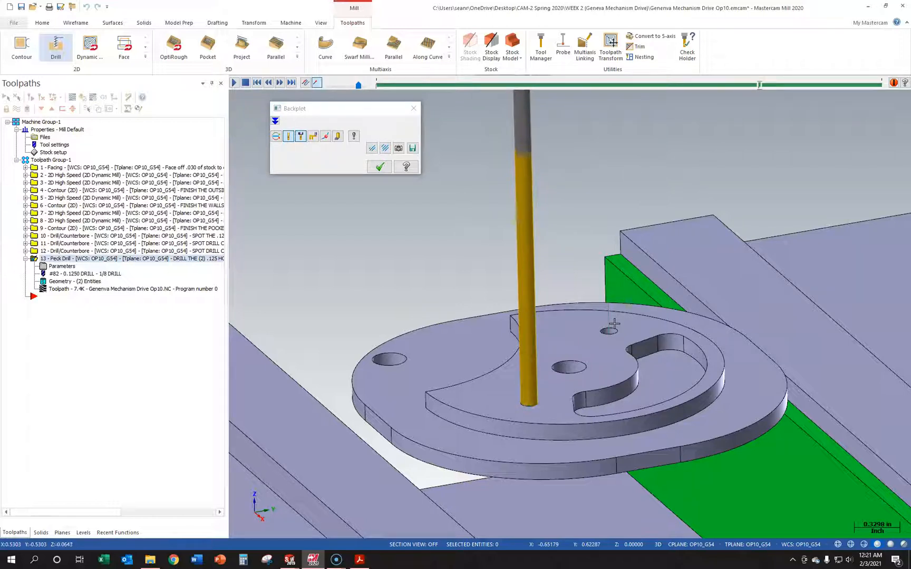
click(413, 109)
- Review the peck drill's linking parameters, then check the hole callouts on the Drive PDF drawing in Adobe Acrobat Reader
click(61, 266)
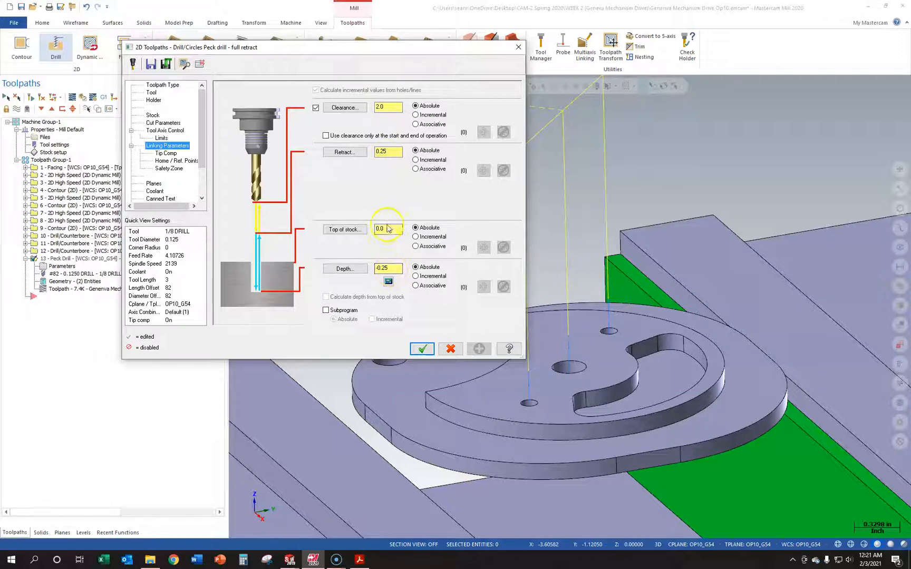
click(423, 348)
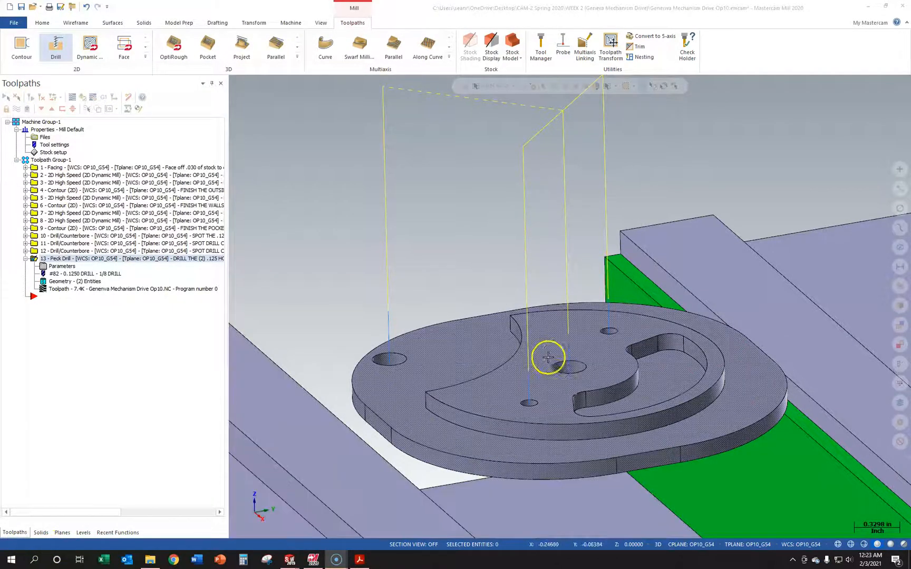
click(363, 562)
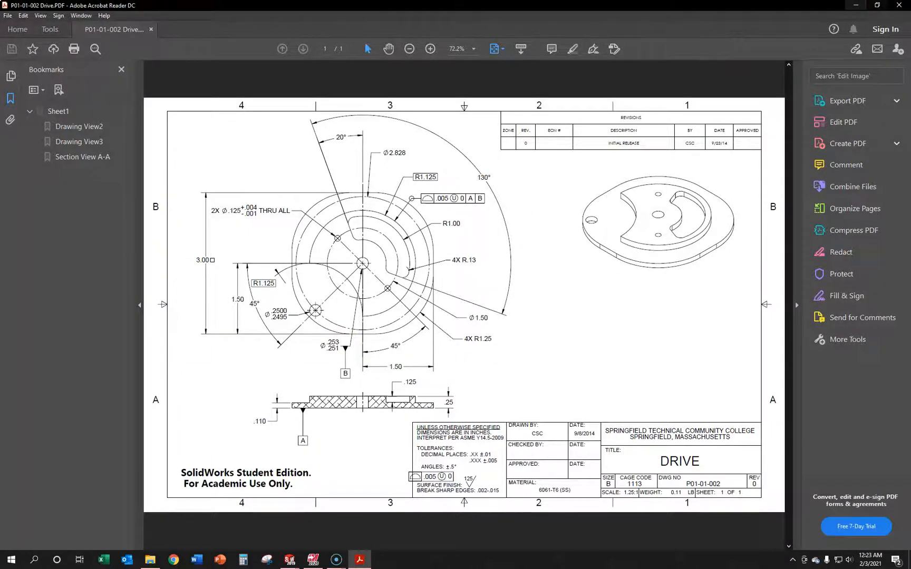
click(855, 5)
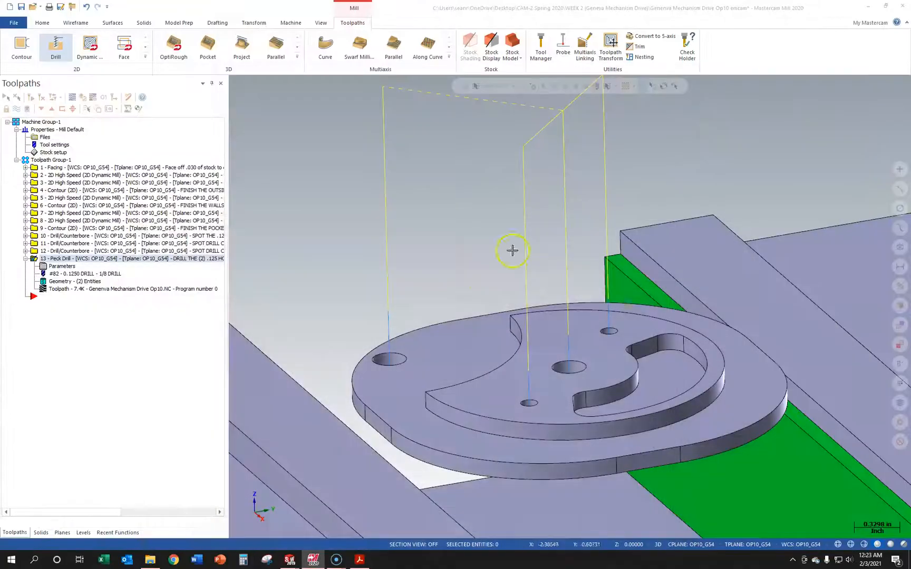
- Create a new drill toolpath on the part's center hole and accept the hole selection
click(26, 258)
click(56, 45)
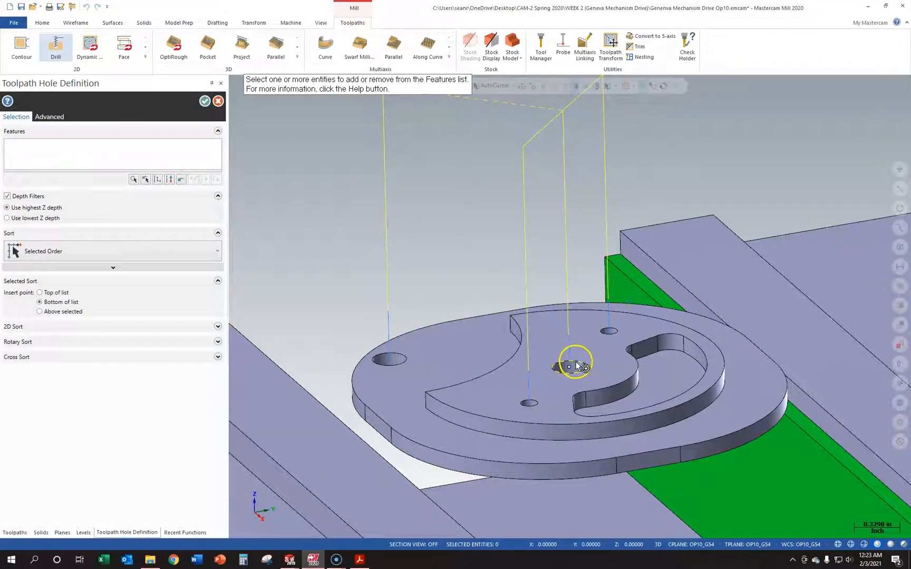
click(576, 362)
click(569, 367)
click(196, 101)
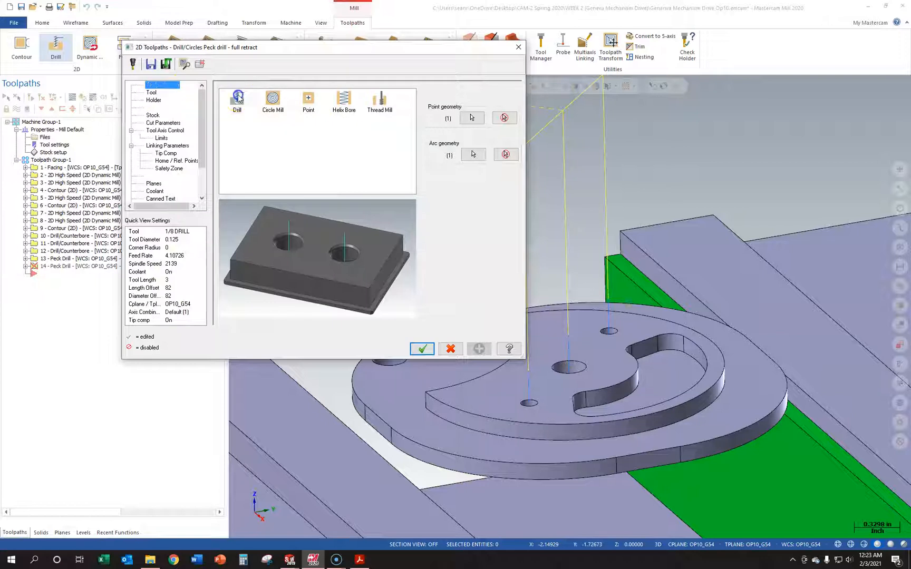
- Filter the tool library to reamers and assign the 1/4 REAMER to the new operation
click(152, 93)
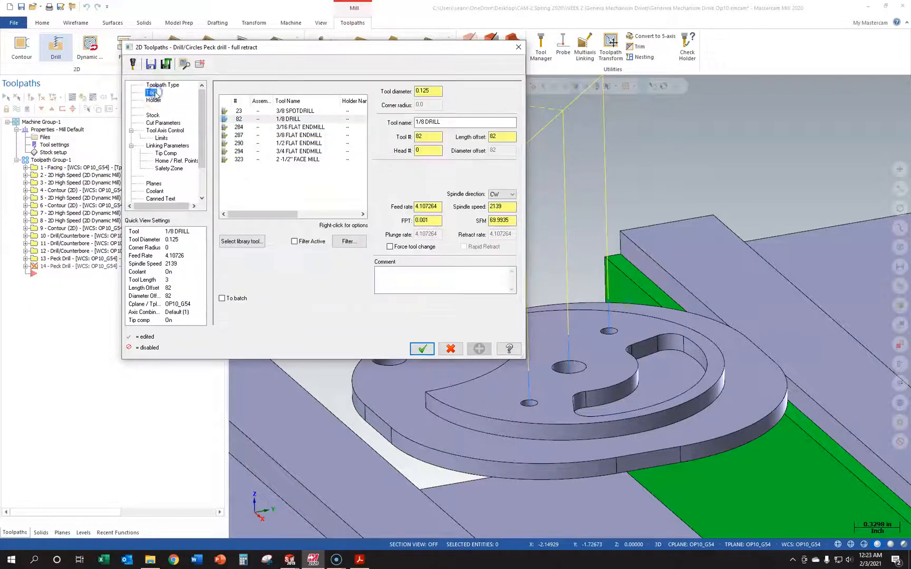
click(249, 246)
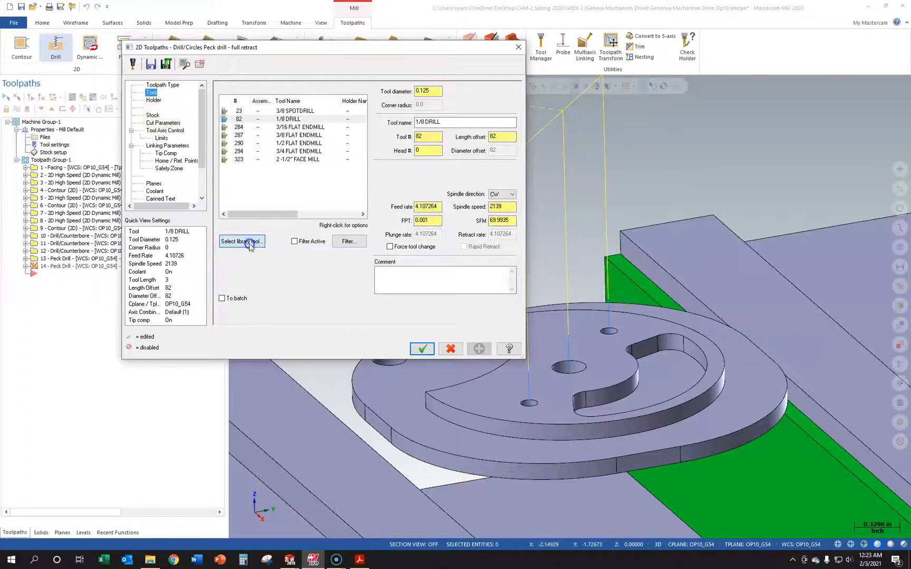
click(430, 222)
click(436, 210)
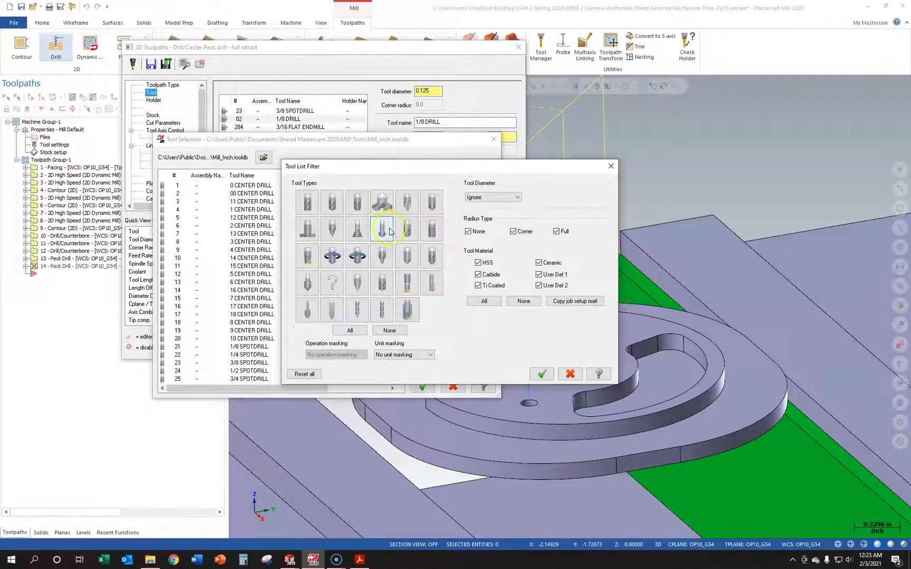
click(431, 232)
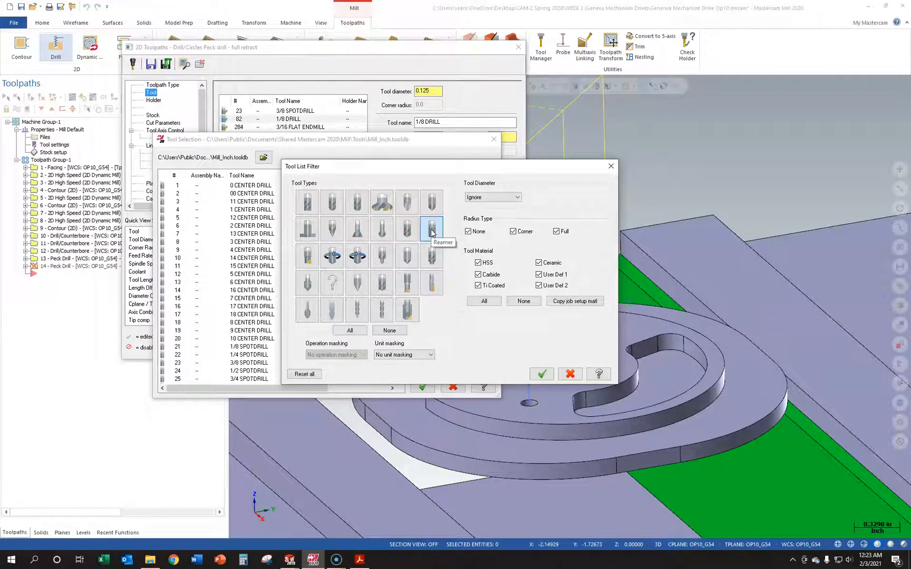
click(542, 374)
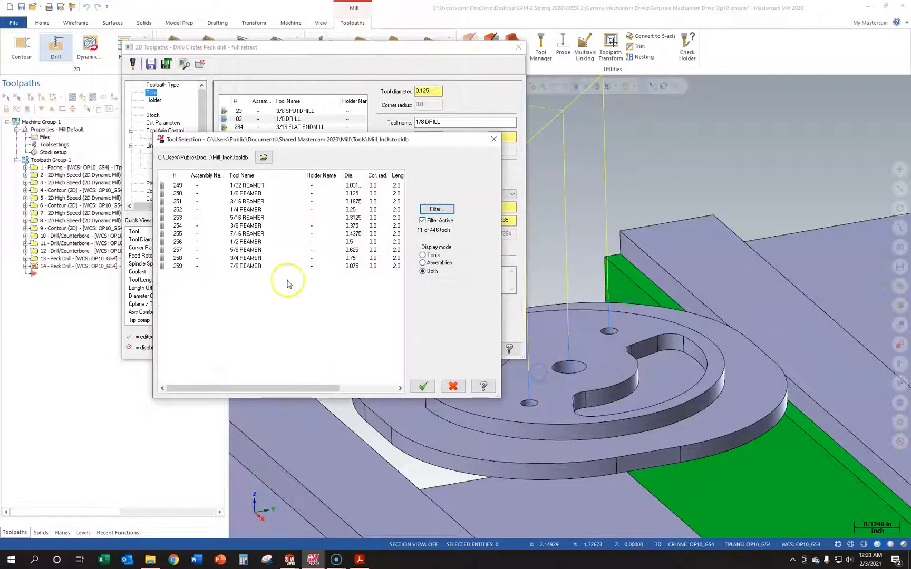
click(284, 211)
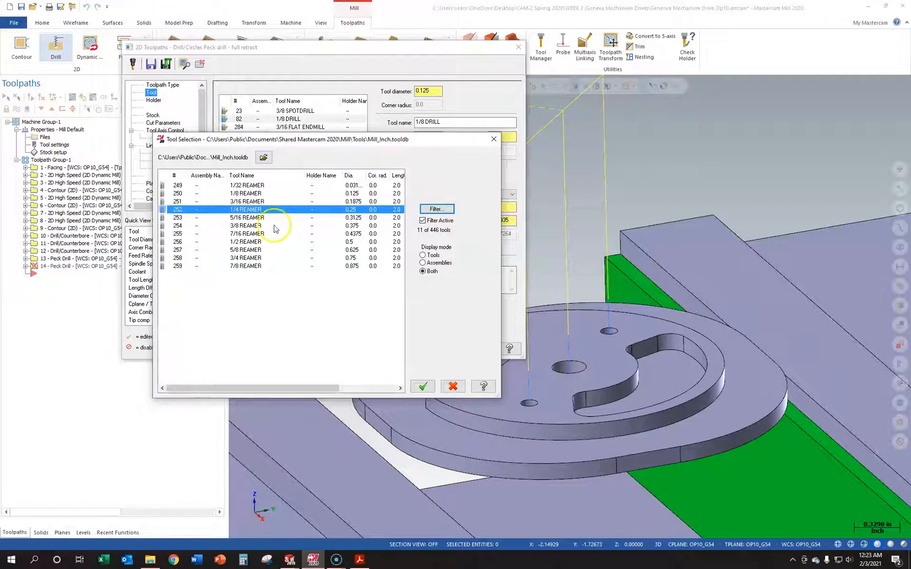
click(430, 386)
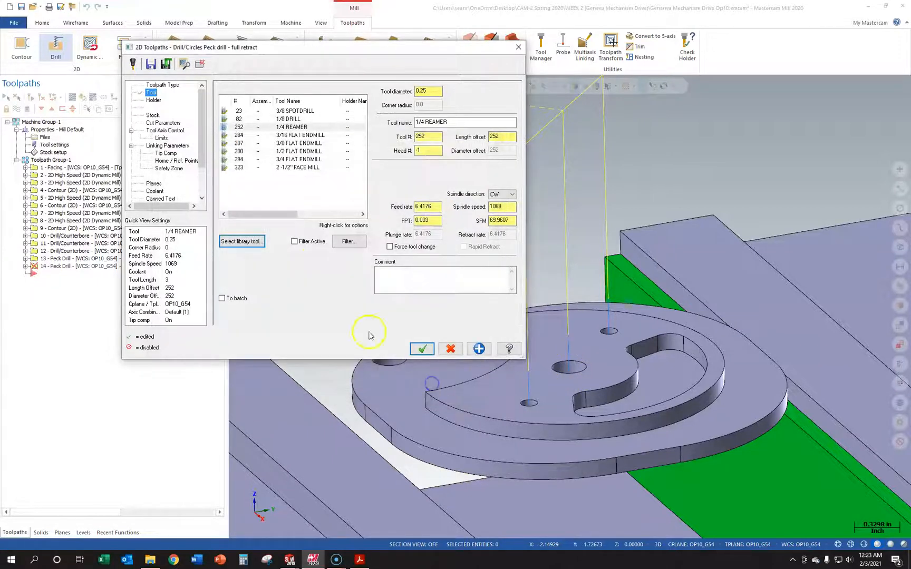
- Check the center hole's tolerance on the PDF drawing and enter the operation comment REAM THE CENTER HOLE
click(359, 560)
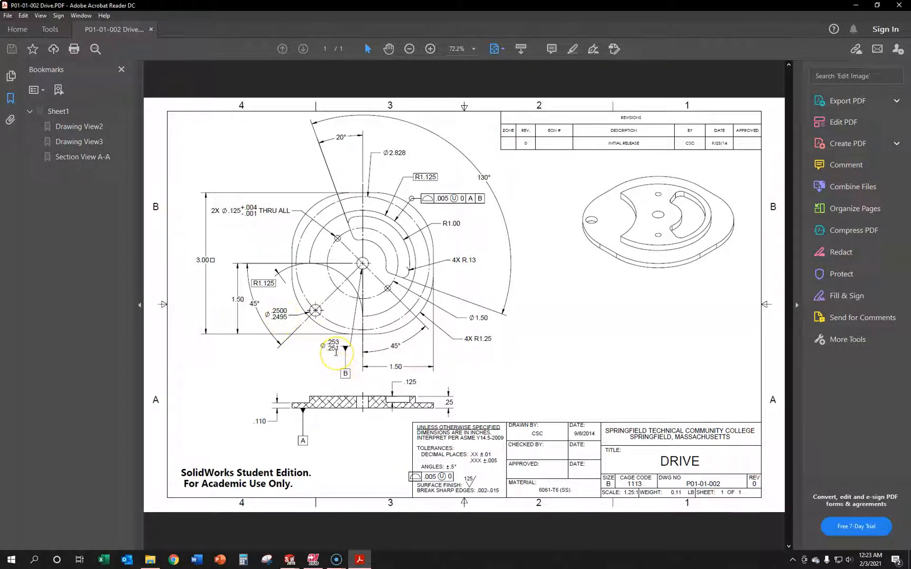
click(855, 5)
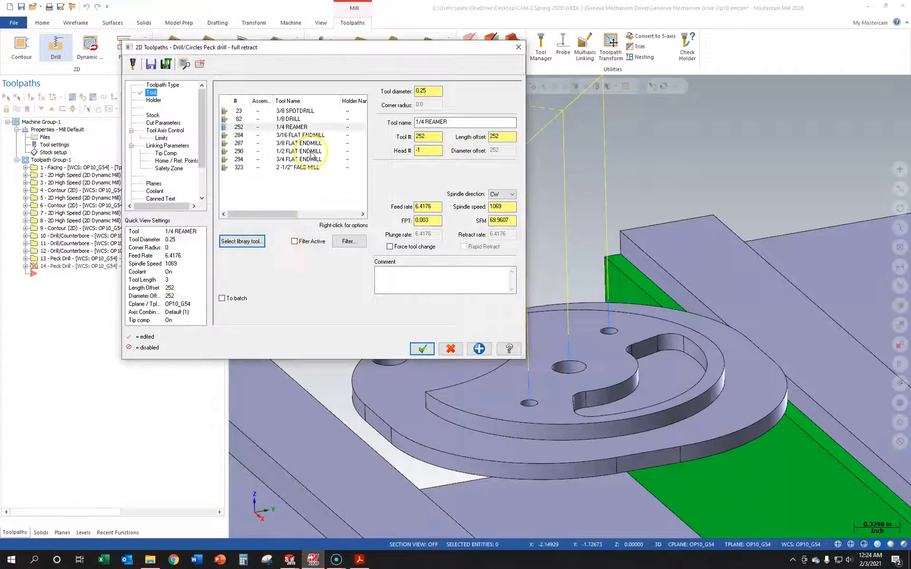
click(417, 277)
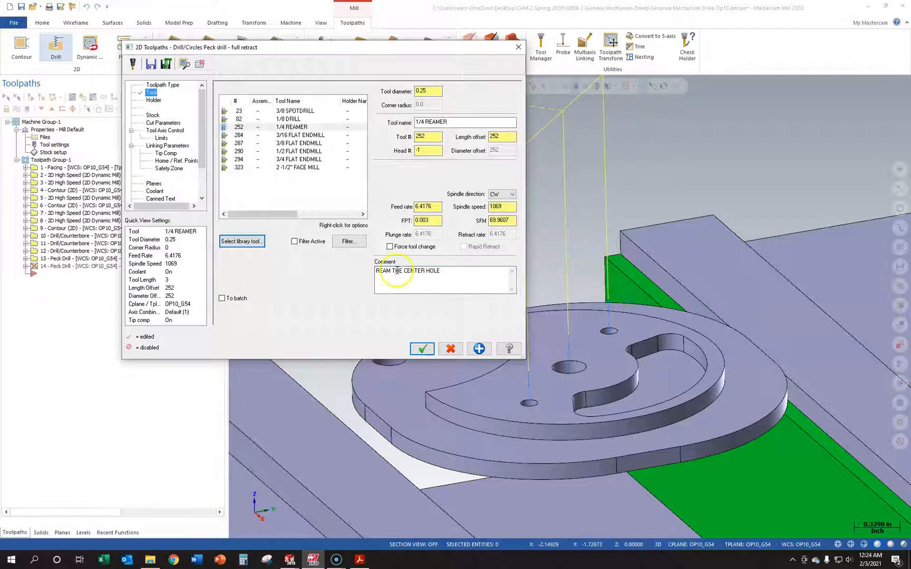
- Change the reaming cycle to Drill/Counterbore with a dwell of 1.0
click(156, 123)
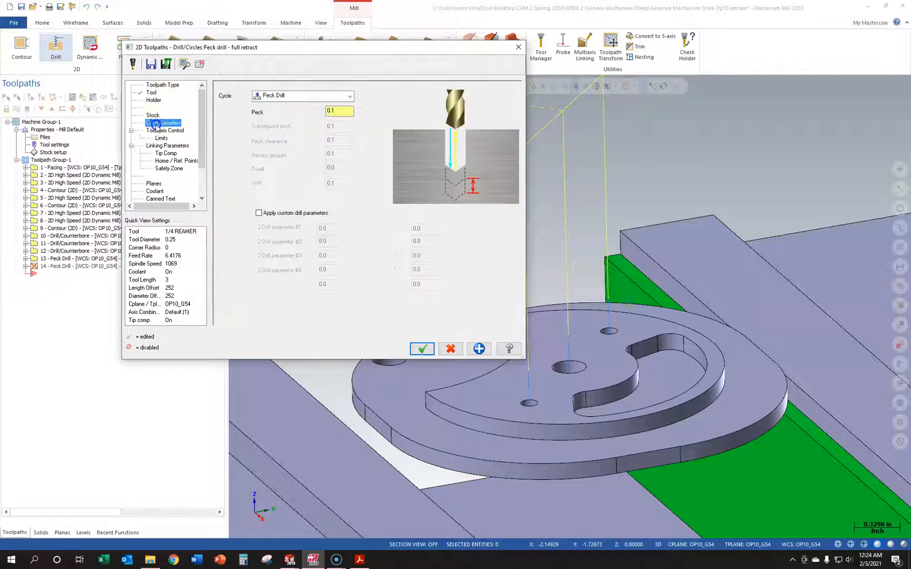
click(339, 96)
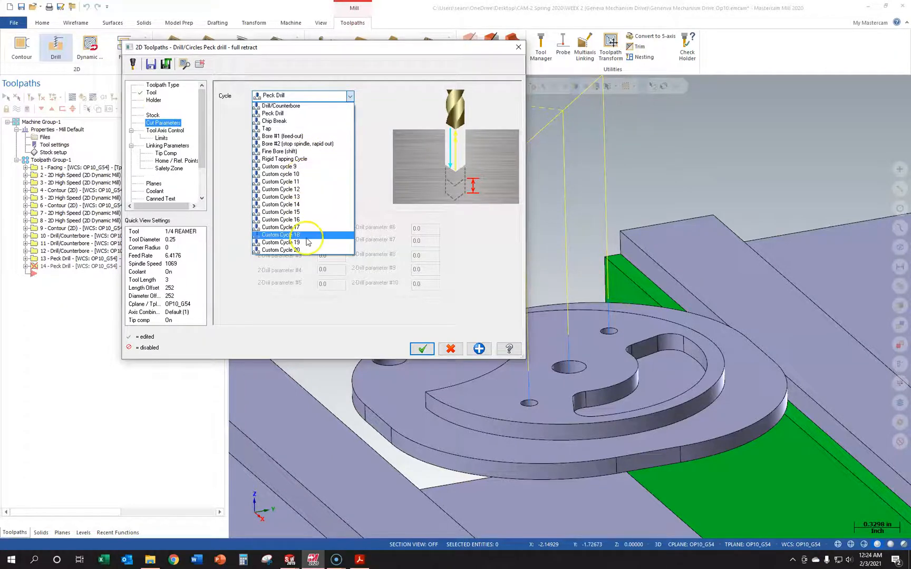
click(299, 105)
click(344, 167)
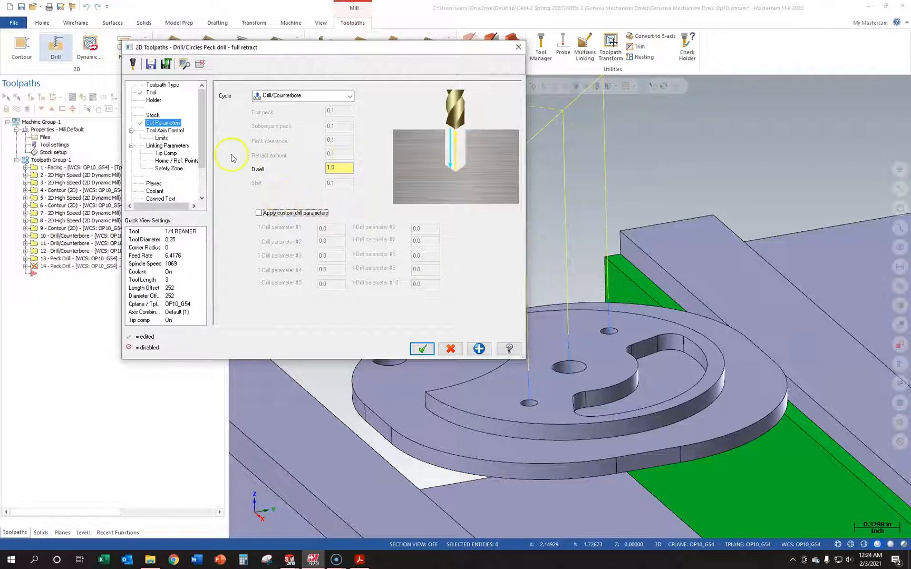
- Review the tool axis settings and set the reaming depth to -0.25 by picking the center hole's edge on the part's underside
click(165, 131)
click(162, 138)
click(163, 147)
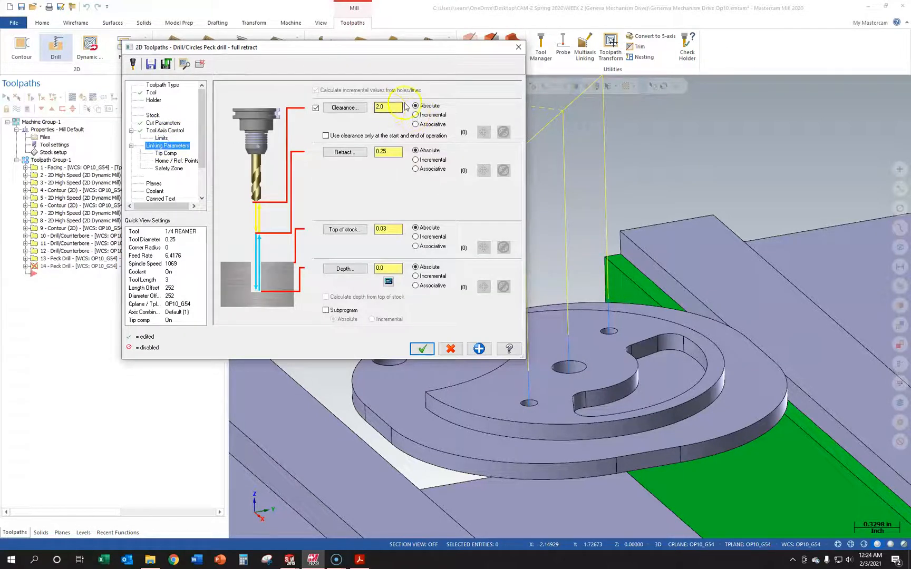
click(345, 269)
middle_drag(352, 270, 553, 401)
click(590, 439)
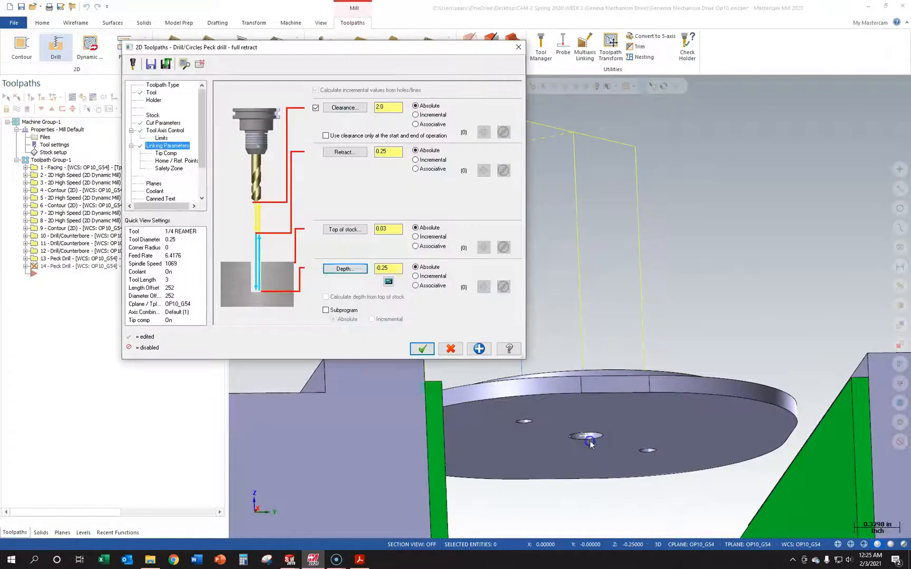
- Set the tip compensation breakthrough to 0.125, turn flood coolant off, and accept the reaming parameters
click(165, 153)
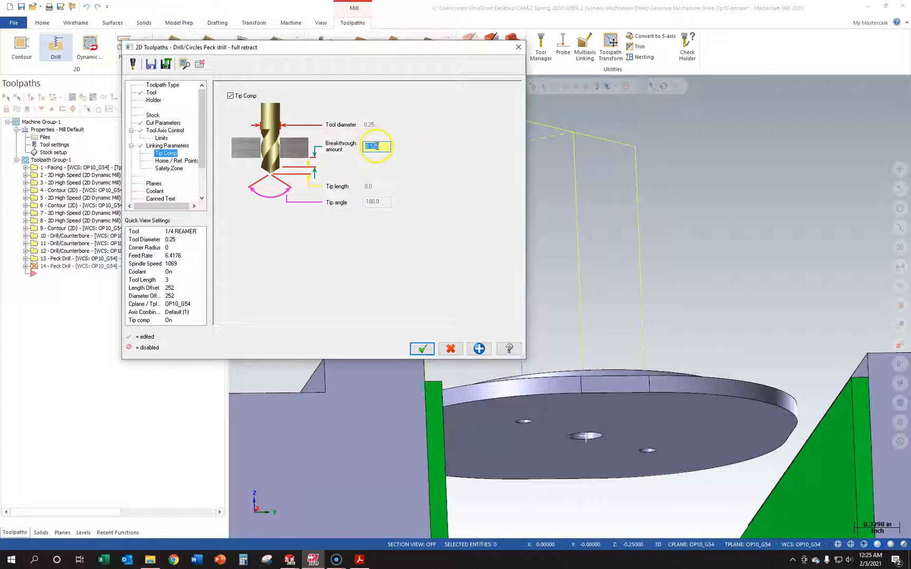
click(155, 191)
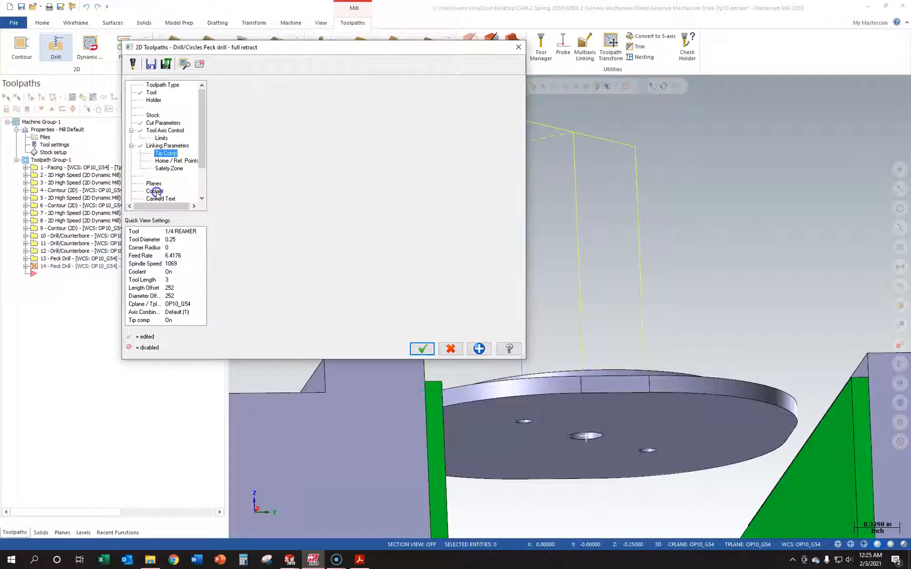
click(377, 139)
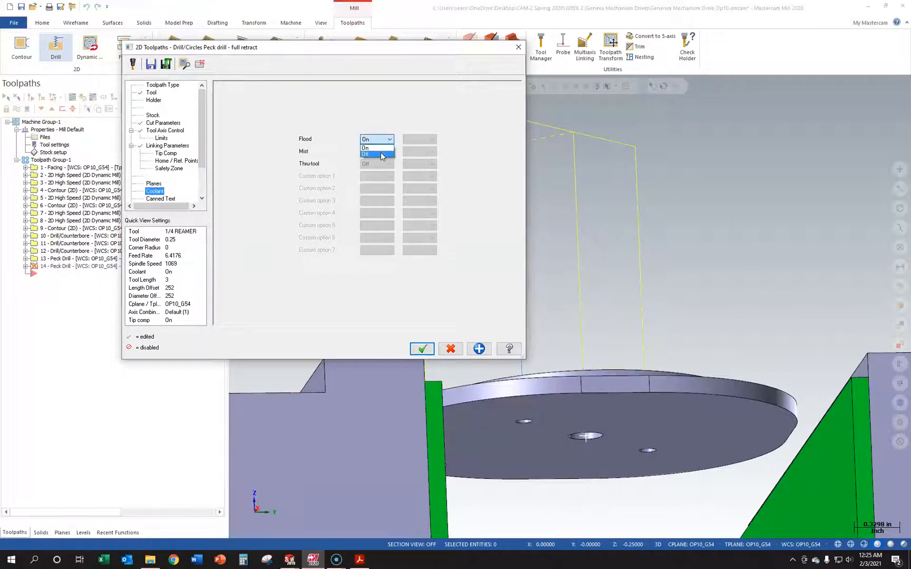
click(380, 154)
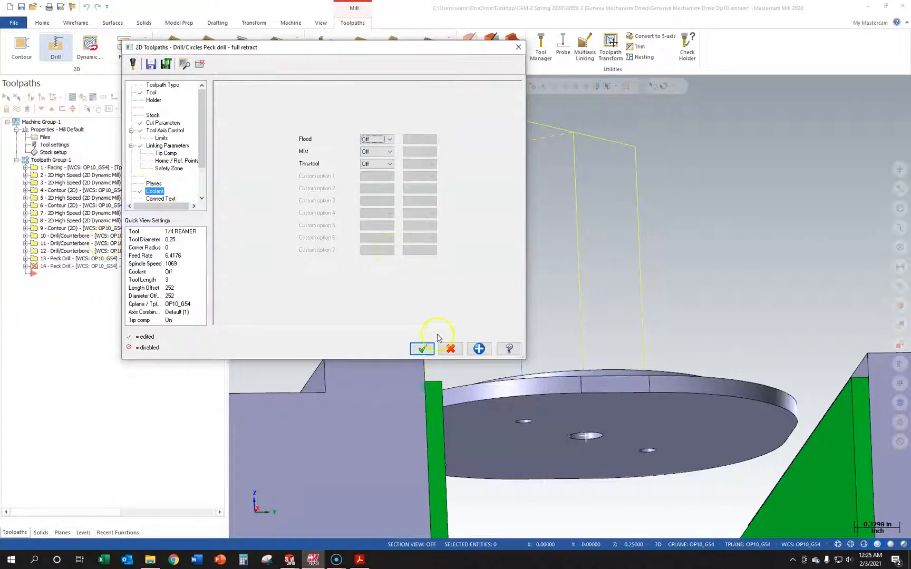
click(421, 349)
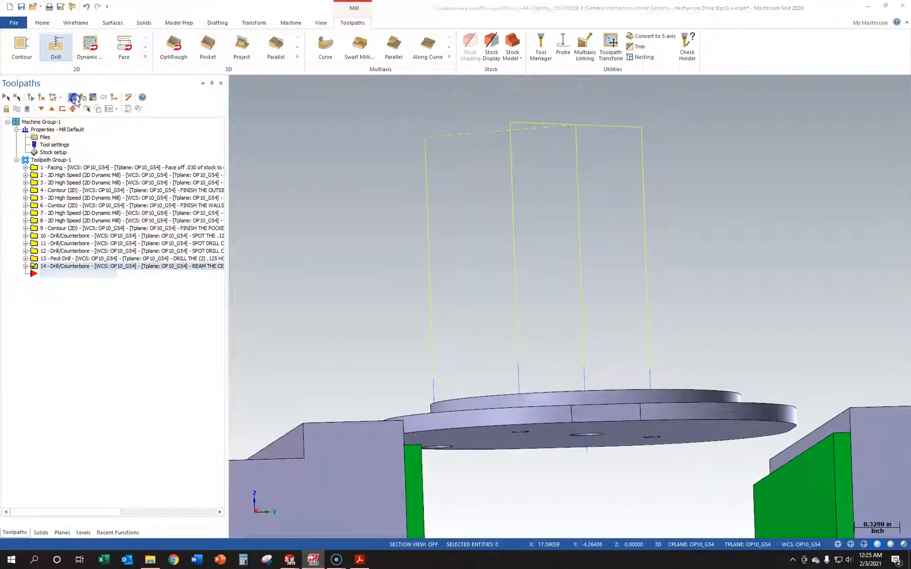
- Backplot the reaming operation and inspect the reamer's pass through the center hole from below and above
click(74, 98)
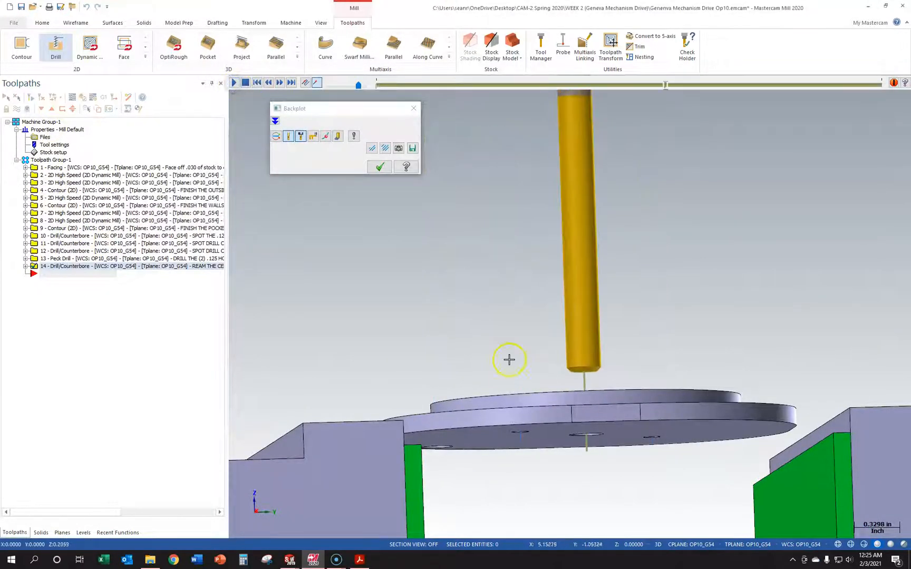
scroll(607, 462, up, 5)
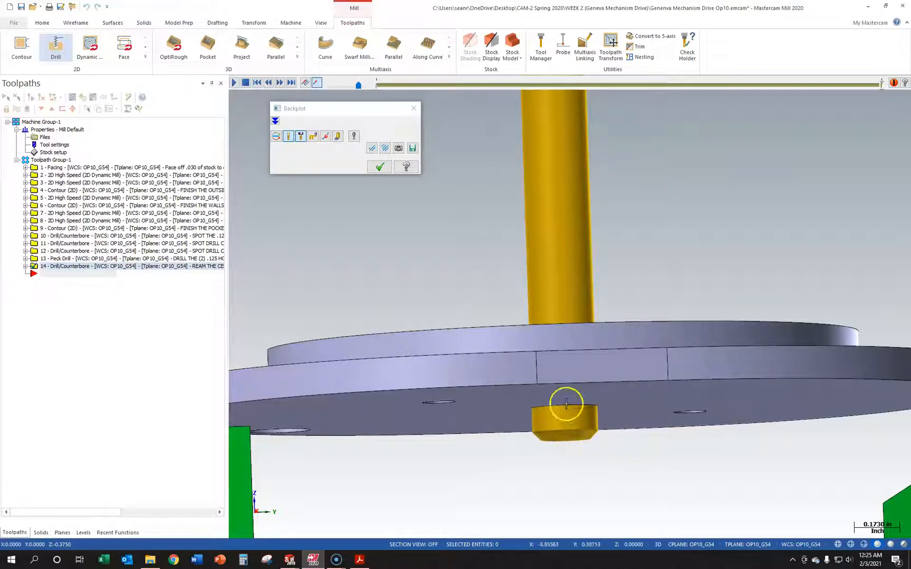
middle_drag(559, 378, 560, 403)
scroll(560, 403, down, 3)
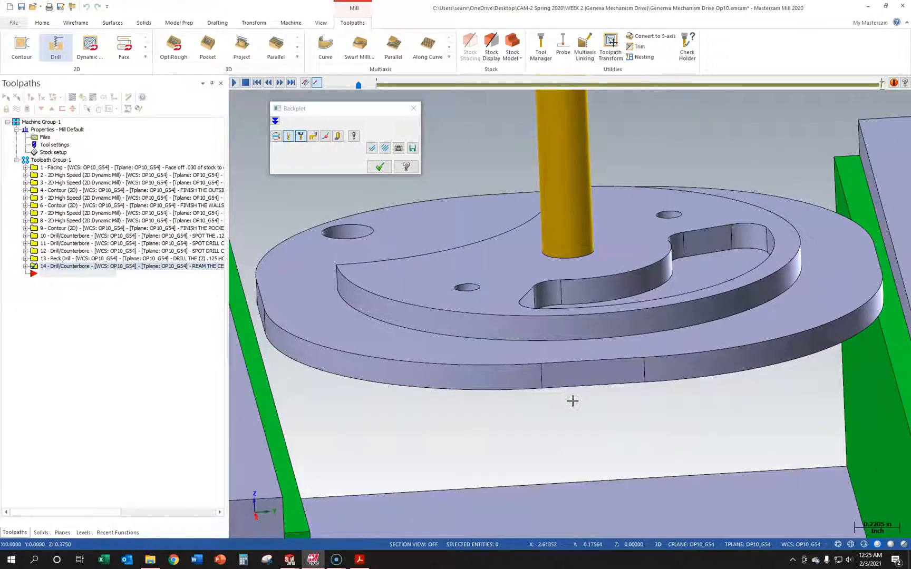
scroll(574, 401, down, 1)
scroll(432, 222, up, 1)
middle_drag(433, 222, 533, 236)
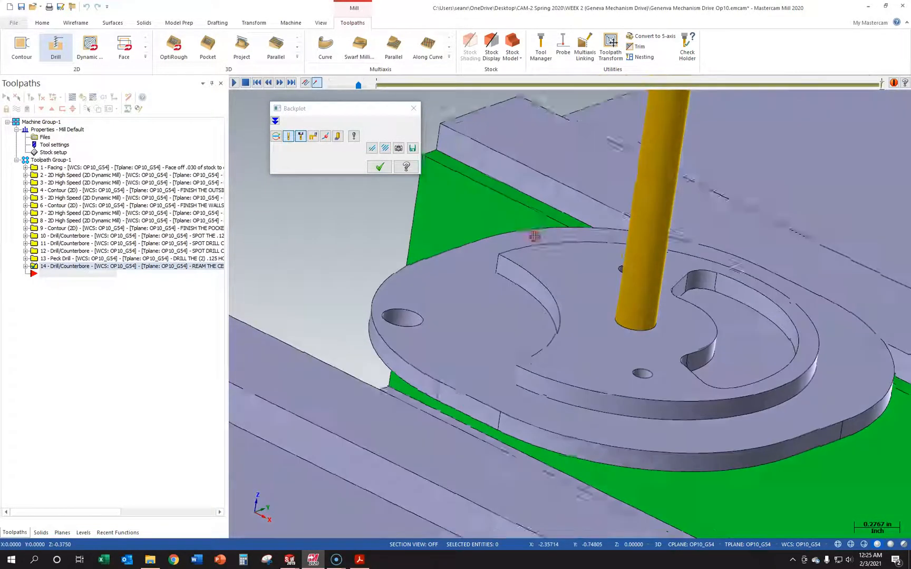
click(413, 108)
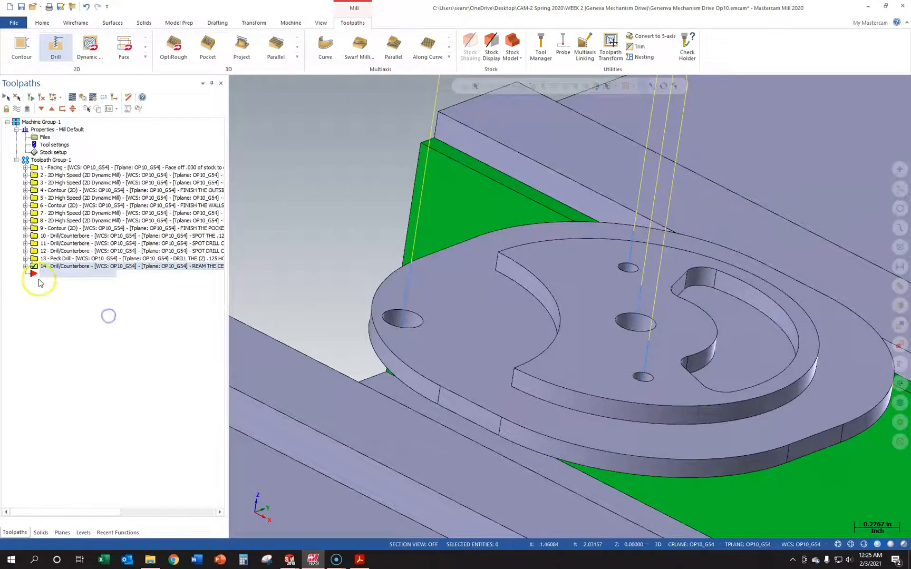
click(56, 266)
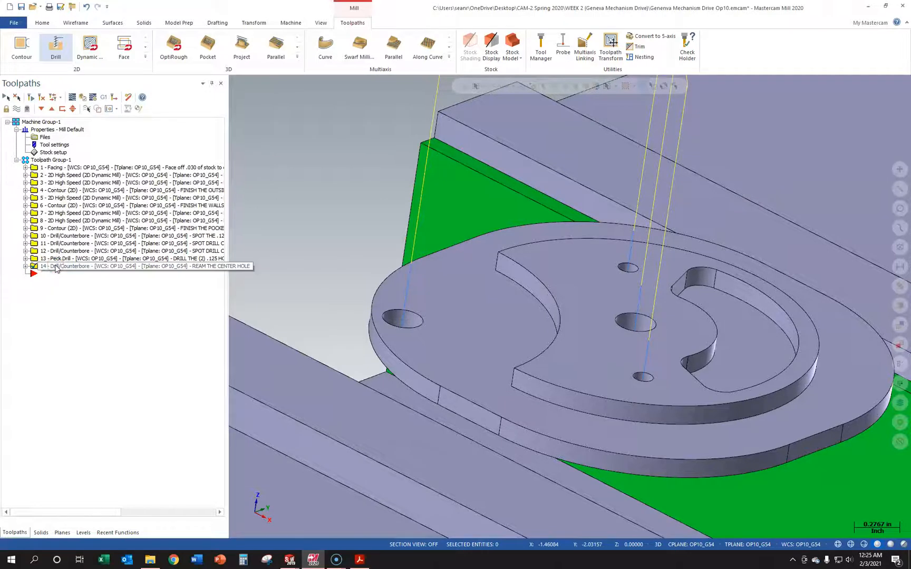
- Duplicate the center hole reaming operation at the end of the toolpath group and expand the copy
right_click(57, 268)
click(78, 350)
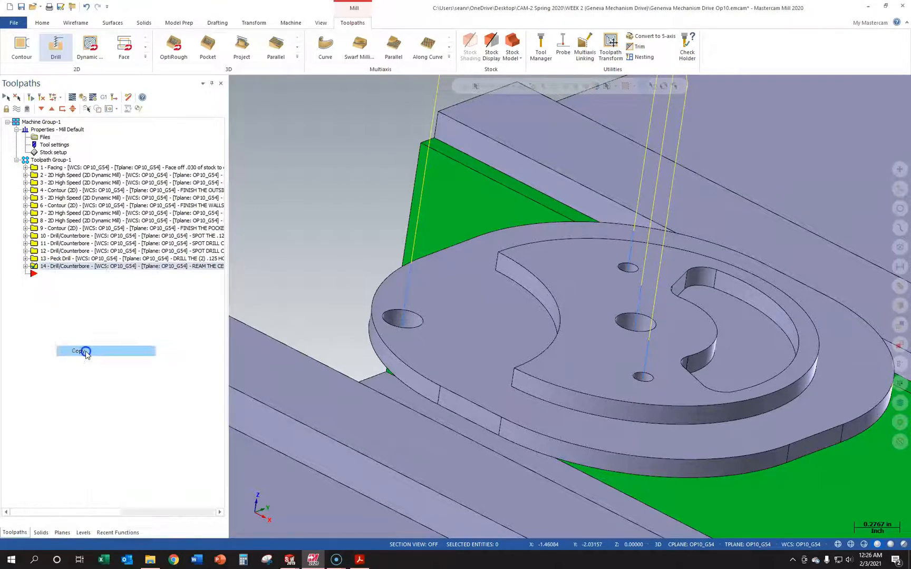
click(57, 276)
right_click(57, 276)
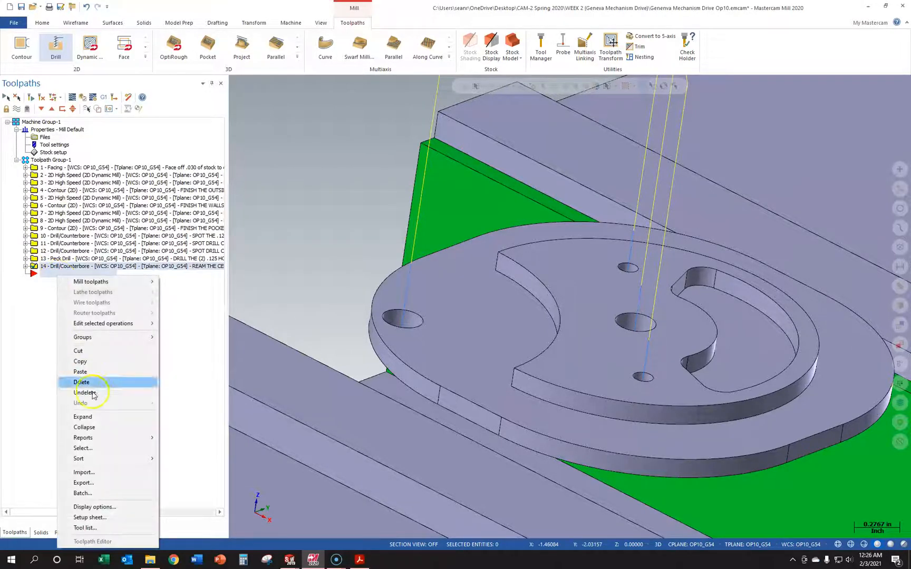
click(111, 373)
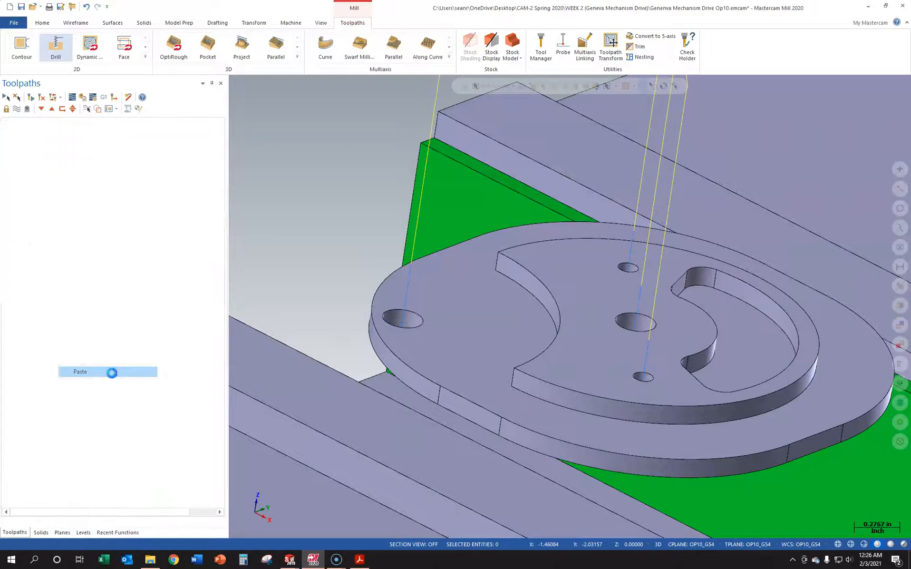
click(25, 274)
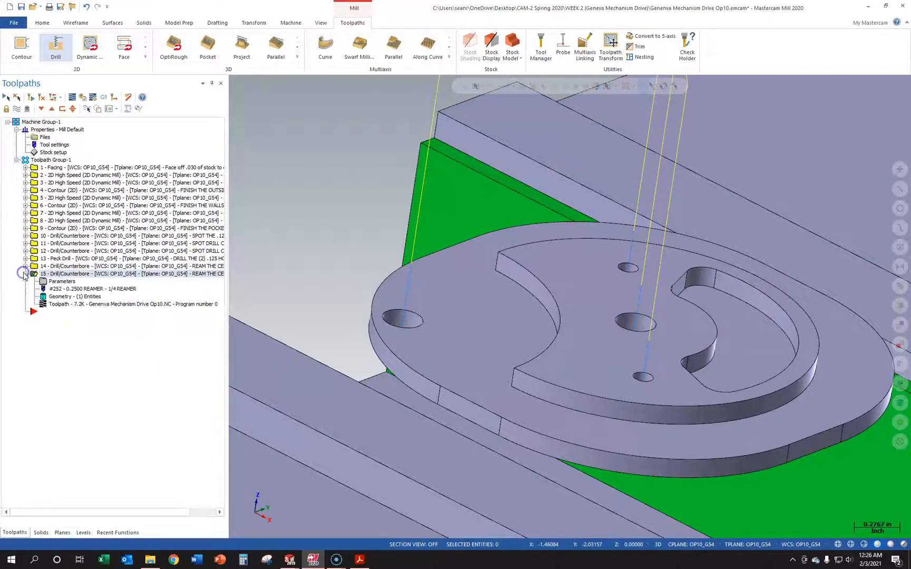
- Replace the copied operation's center hole geometry with the pin hole near the part's outer edge
click(67, 296)
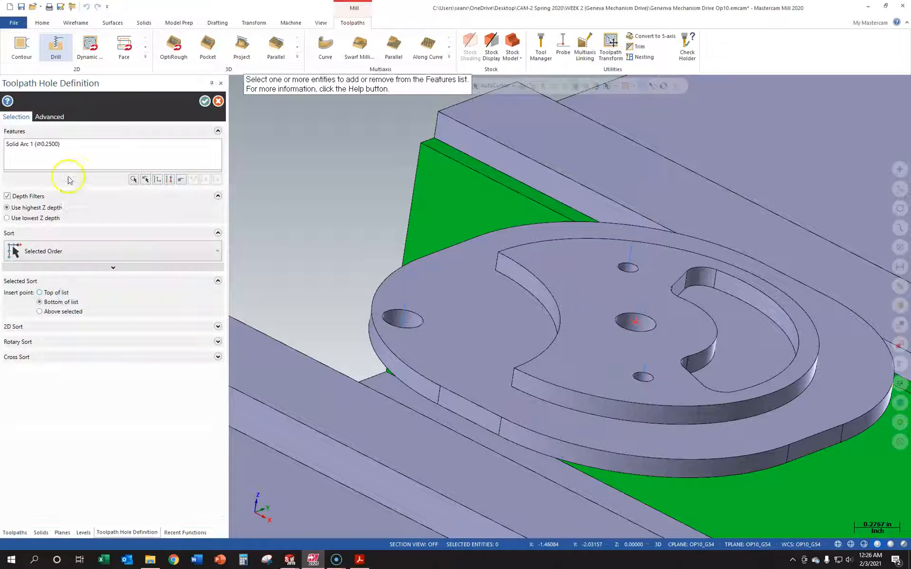
click(73, 145)
key(Delete)
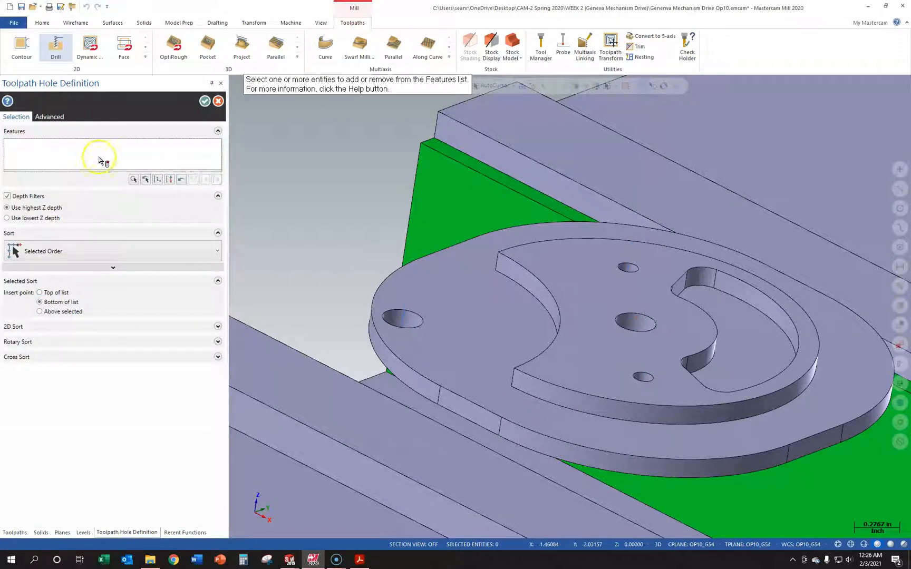
click(410, 316)
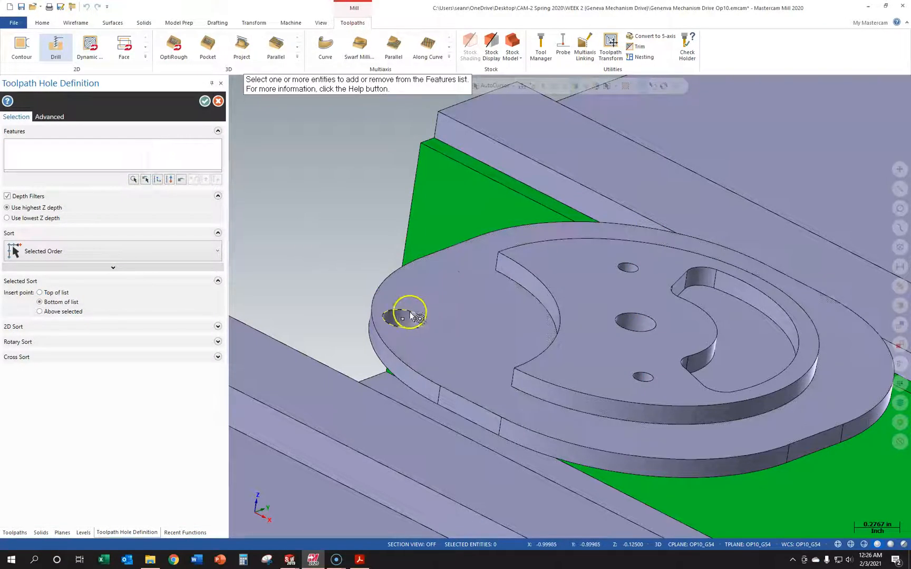
click(146, 209)
click(205, 101)
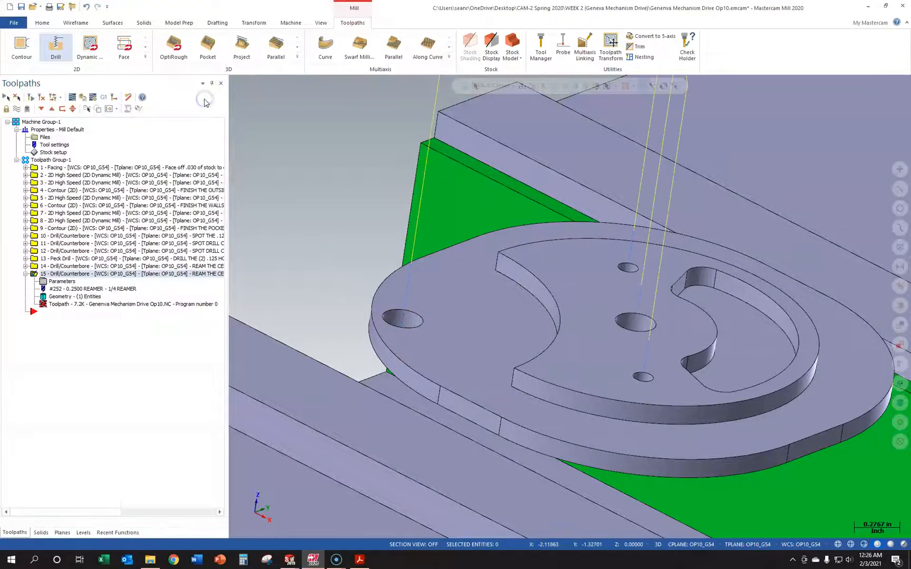
- Change the copied operation's comment to REAM THE PIN HOLE and review its cut parameters
click(63, 283)
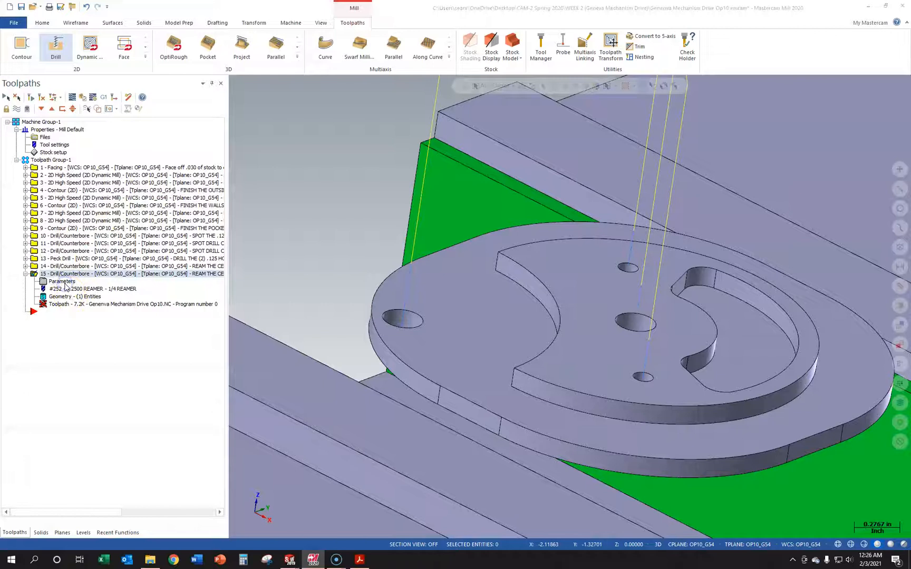
click(161, 85)
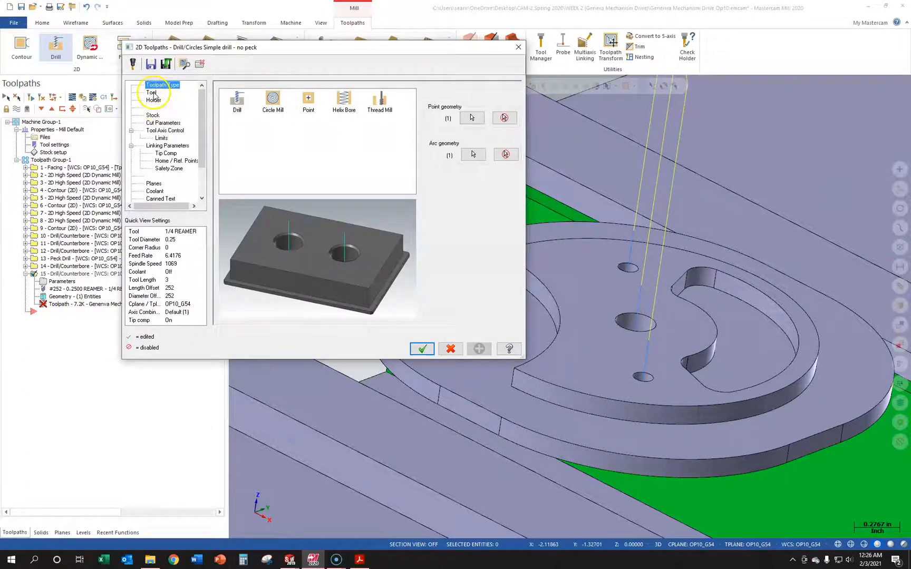
click(152, 93)
click(460, 273)
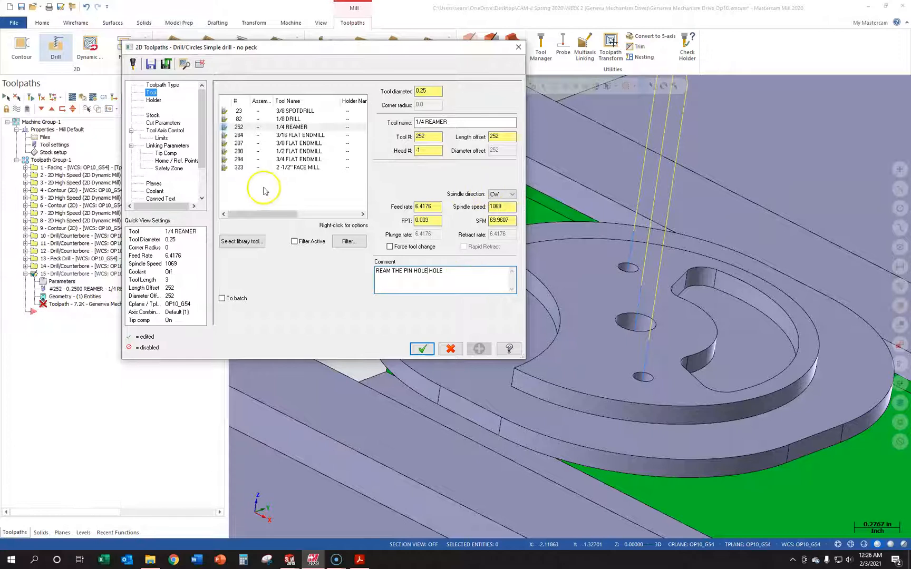
click(156, 101)
click(156, 122)
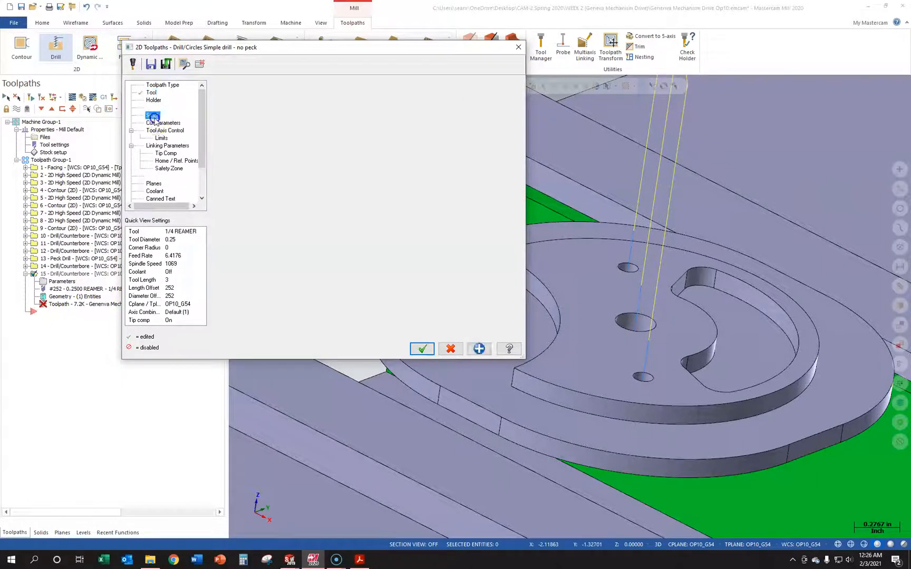
click(162, 124)
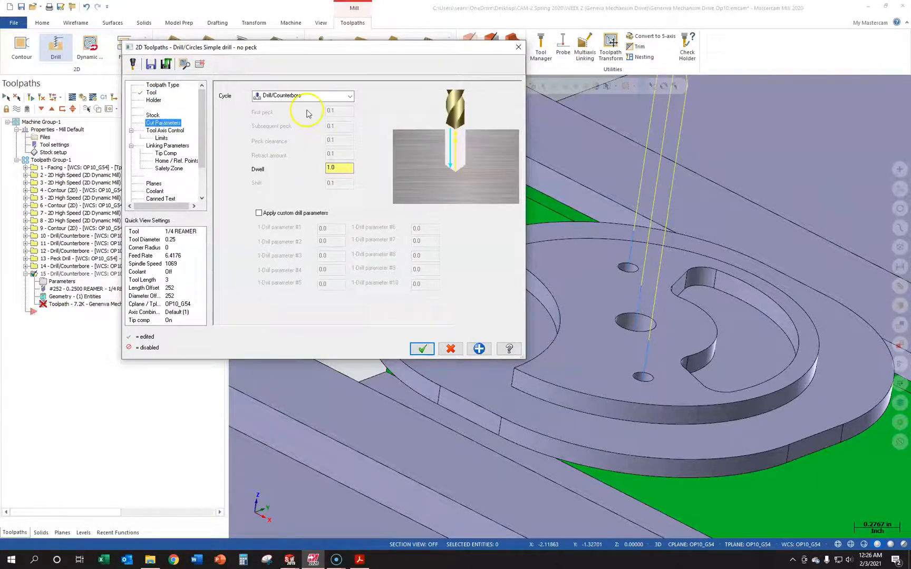
- Set the pin hole reaming depth to -0.25 by picking the hole's edge on the part's underside
click(167, 146)
double_click(388, 229)
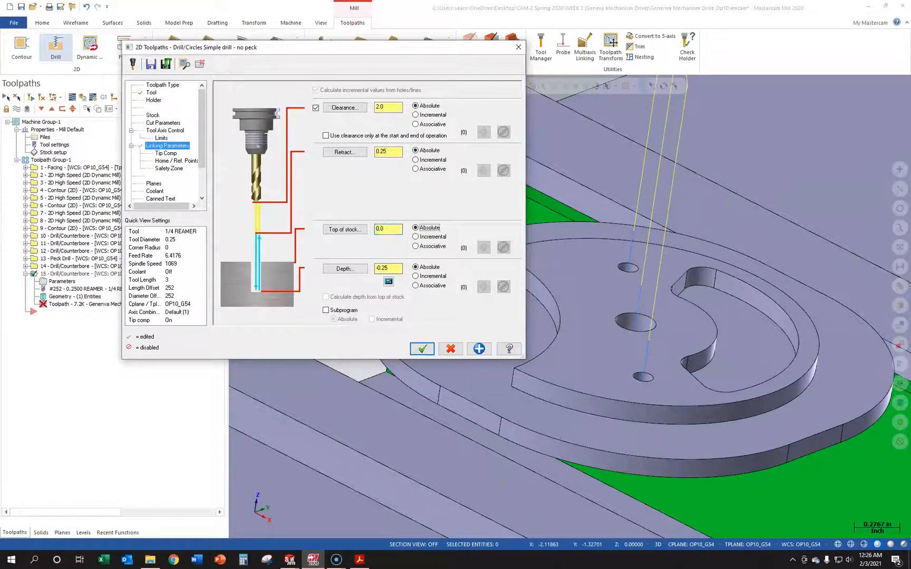
click(348, 269)
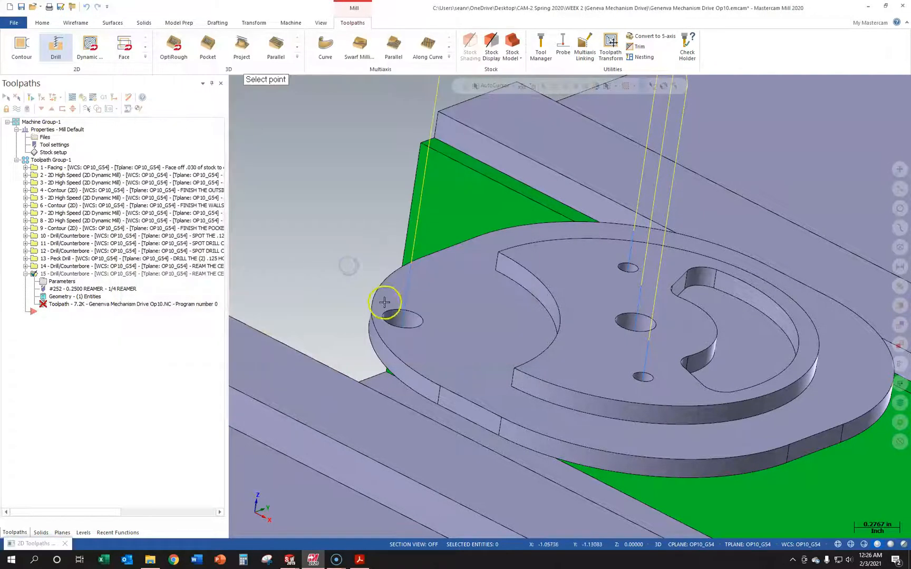
scroll(393, 305, up, 5)
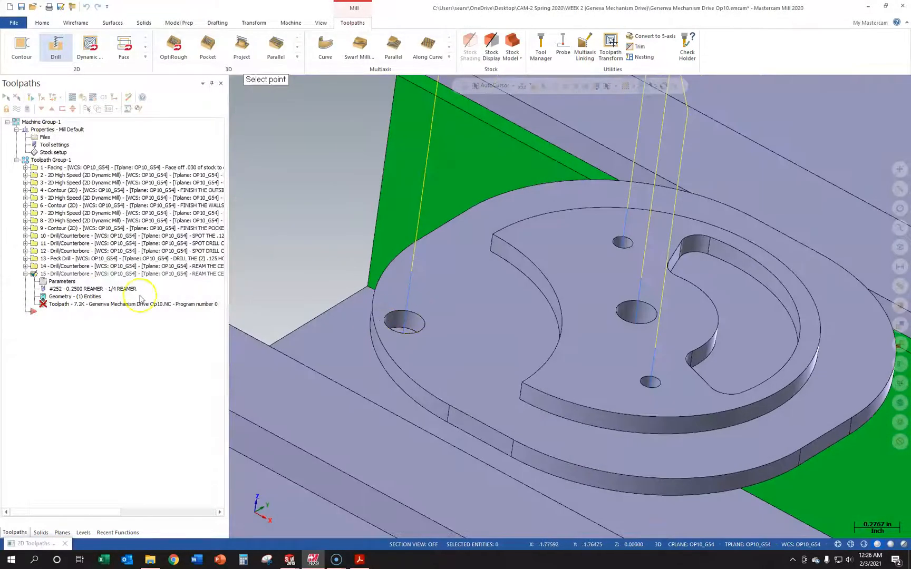
click(361, 352)
middle_drag(361, 352, 731, 361)
click(696, 357)
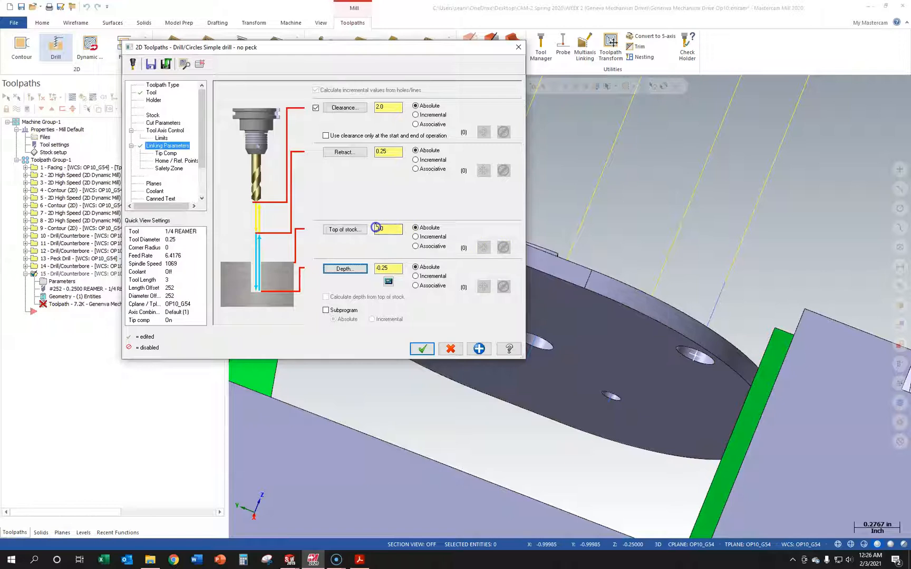
- Set the top of stock to -0.125 from the pin hole's upper edge, check the tip compensation, and accept the parameters
click(345, 230)
middle_drag(636, 264, 559, 367)
click(536, 386)
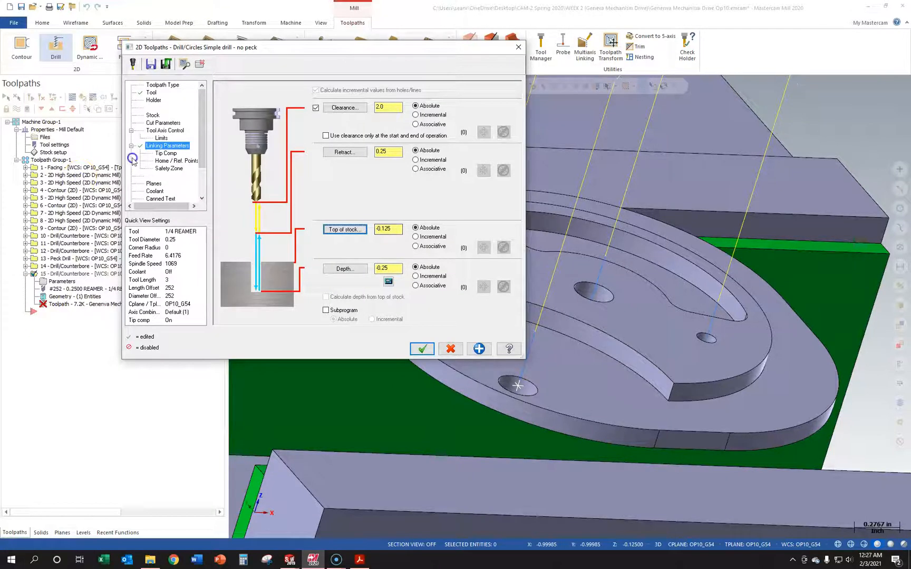
click(166, 154)
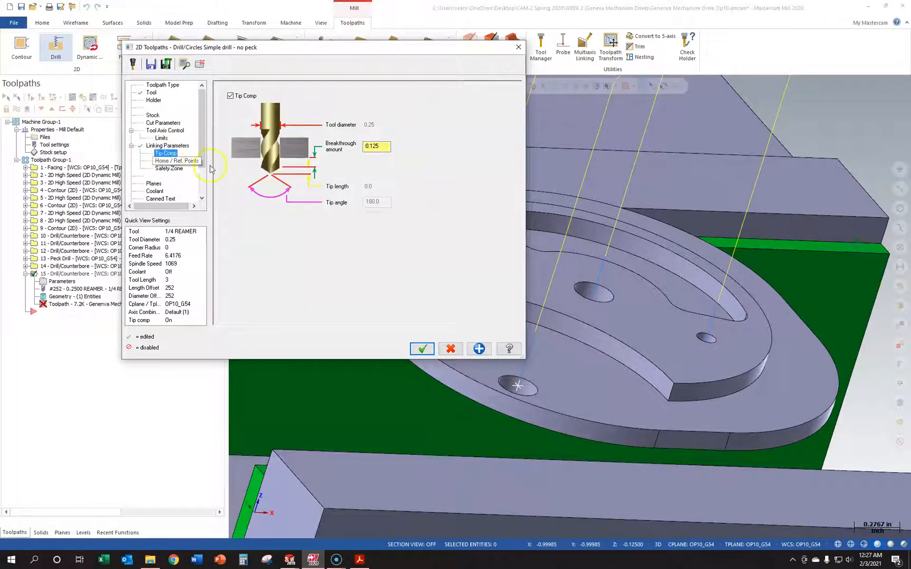
click(425, 348)
- Regenerate the pin hole reaming toolpath and open its backplot
middle_drag(494, 368, 557, 384)
click(101, 314)
click(102, 304)
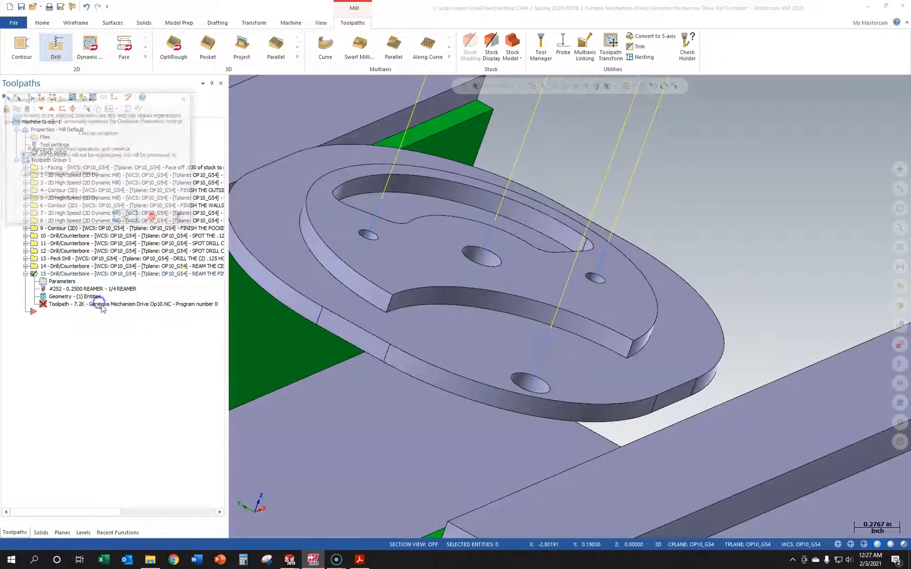
click(126, 219)
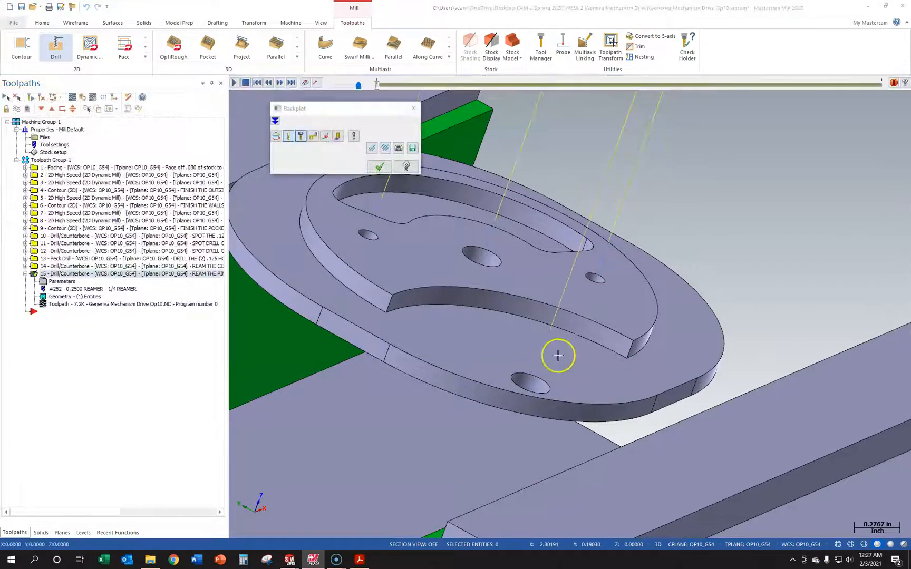
- Play the pin hole reaming backplot, inspect the reamer's breakthrough below the part, and close the backplot
click(233, 82)
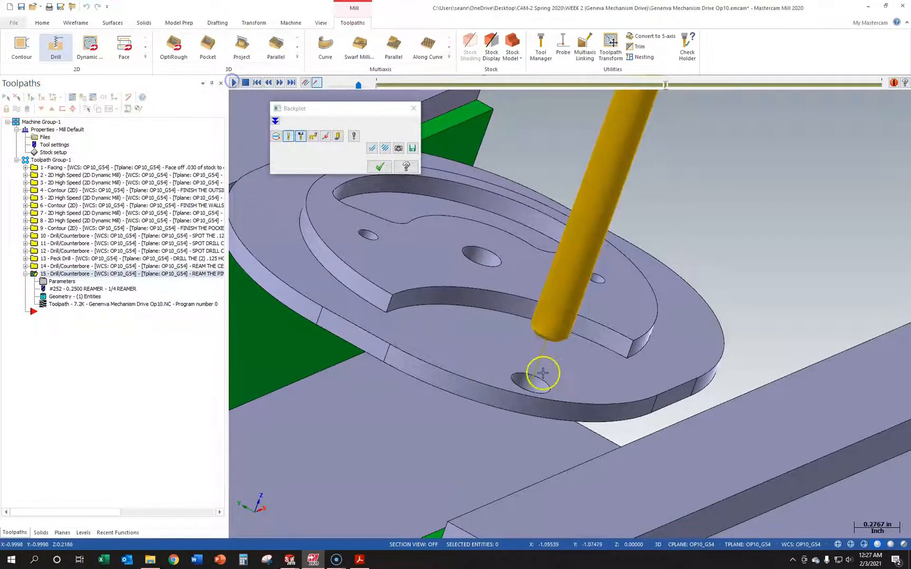
scroll(569, 412, up, 2)
middle_drag(536, 413, 550, 395)
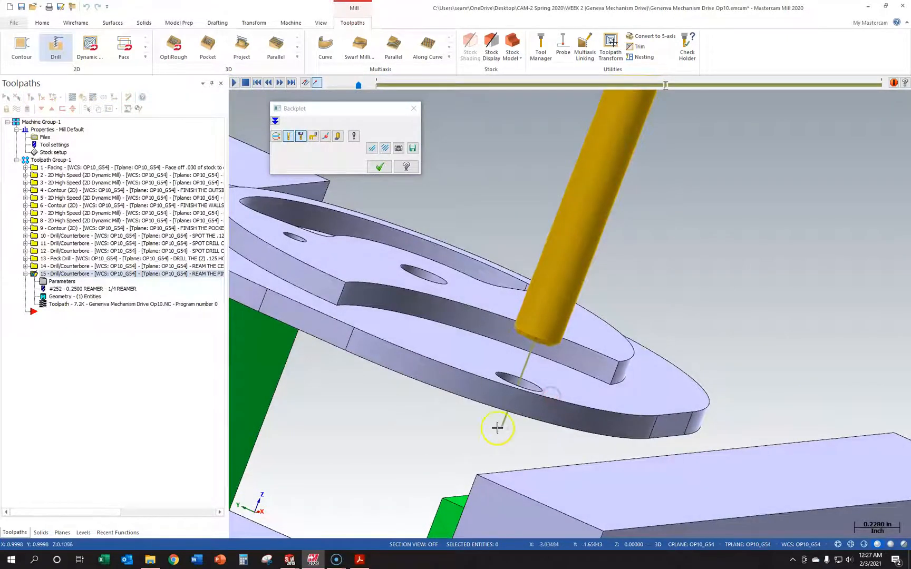
scroll(492, 431, up, 2)
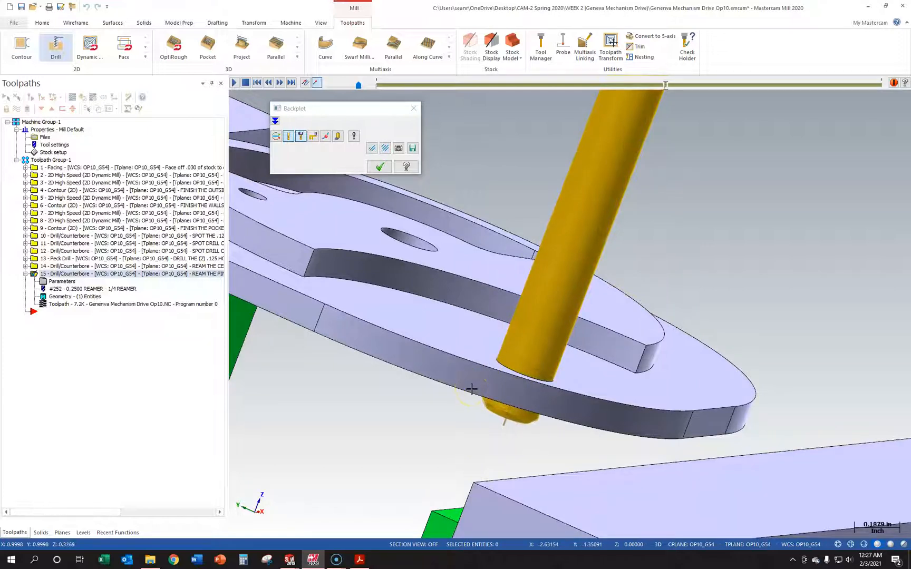
scroll(472, 389, down, 2)
scroll(472, 389, down, 4)
middle_drag(472, 389, 429, 382)
scroll(429, 382, down, 2)
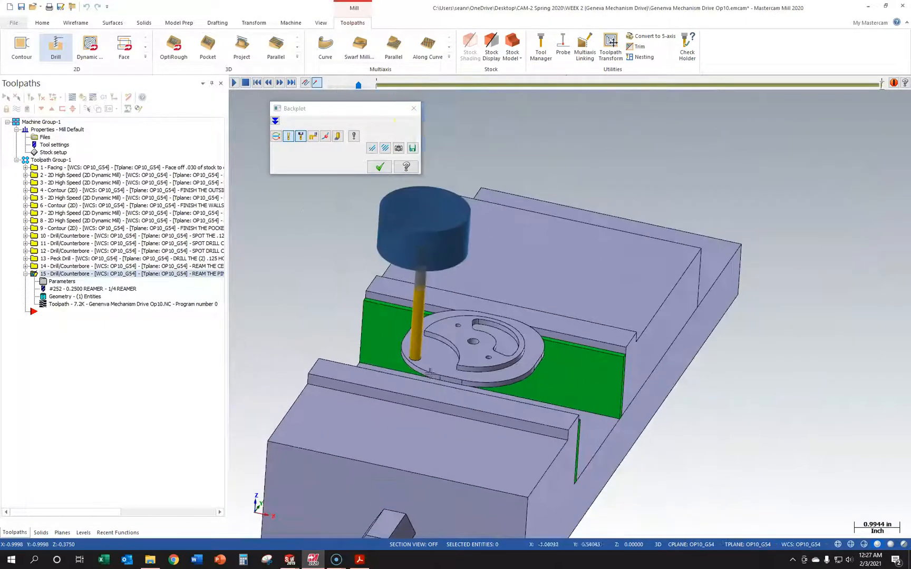
click(413, 108)
scroll(340, 244, down, 2)
middle_drag(336, 242, 321, 223)
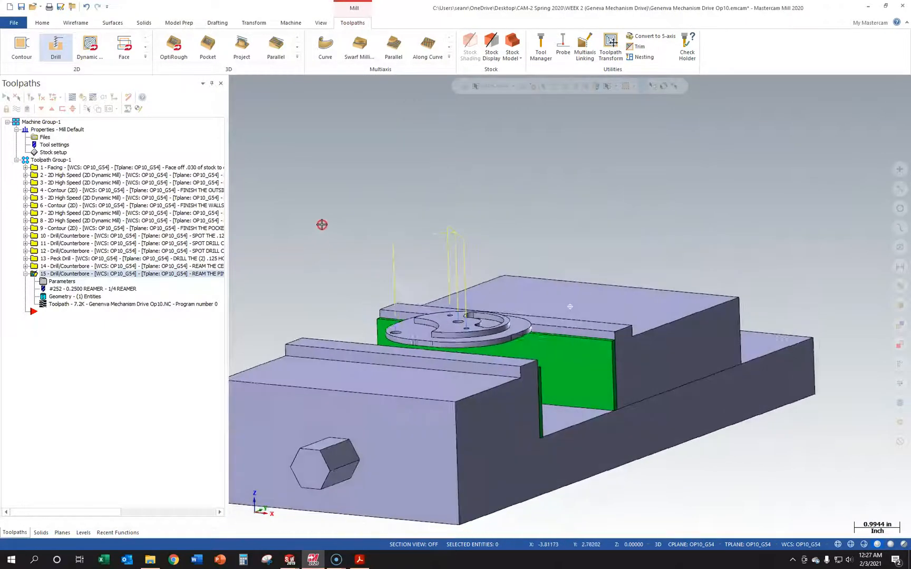
- Collapse the pin hole reaming operation and save the part file
click(25, 274)
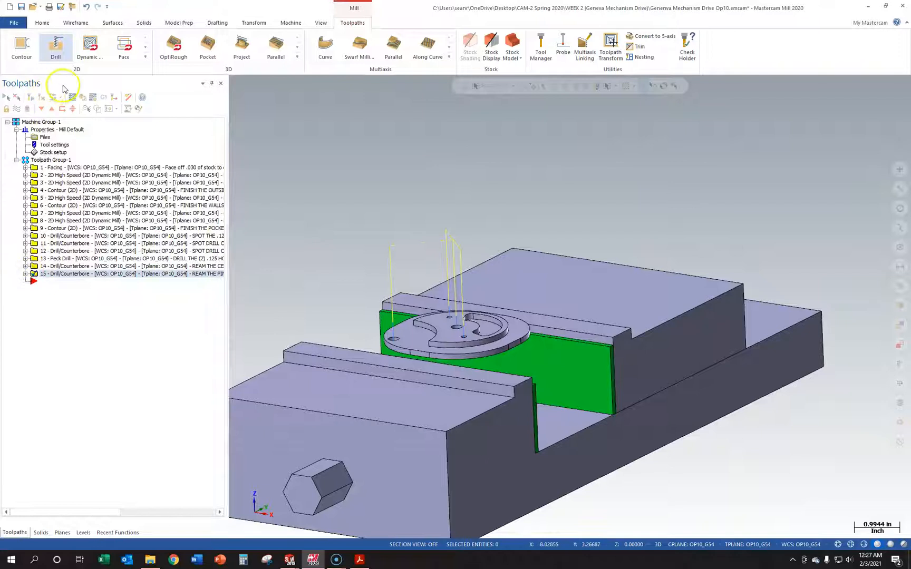
click(313, 243)
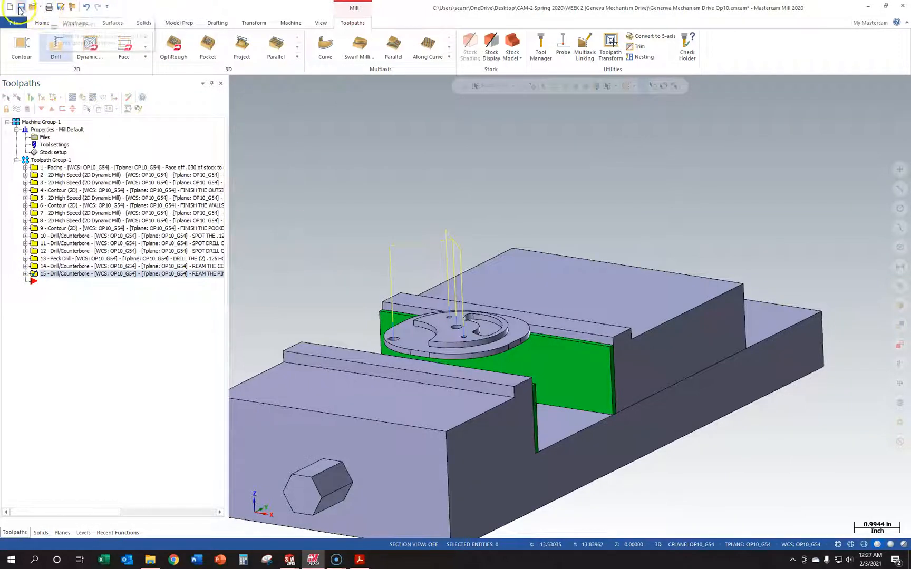
click(119, 413)
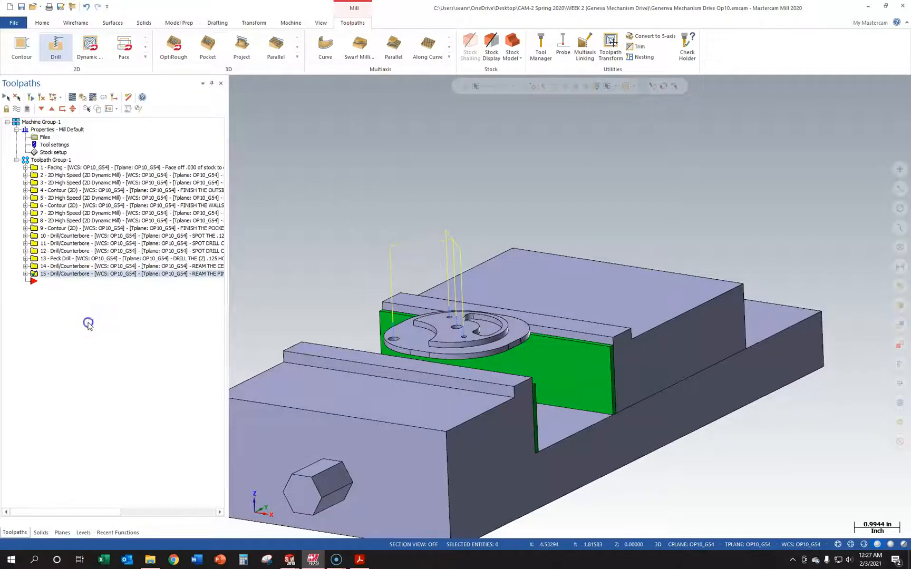
- Add a new toolpath group to Machine Group-1 and name it OP20
click(52, 160)
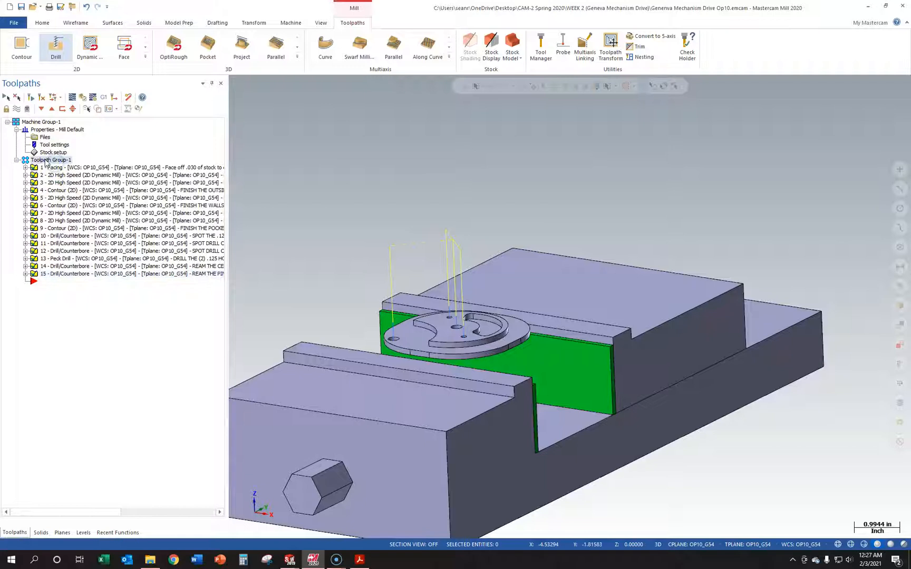
click(47, 122)
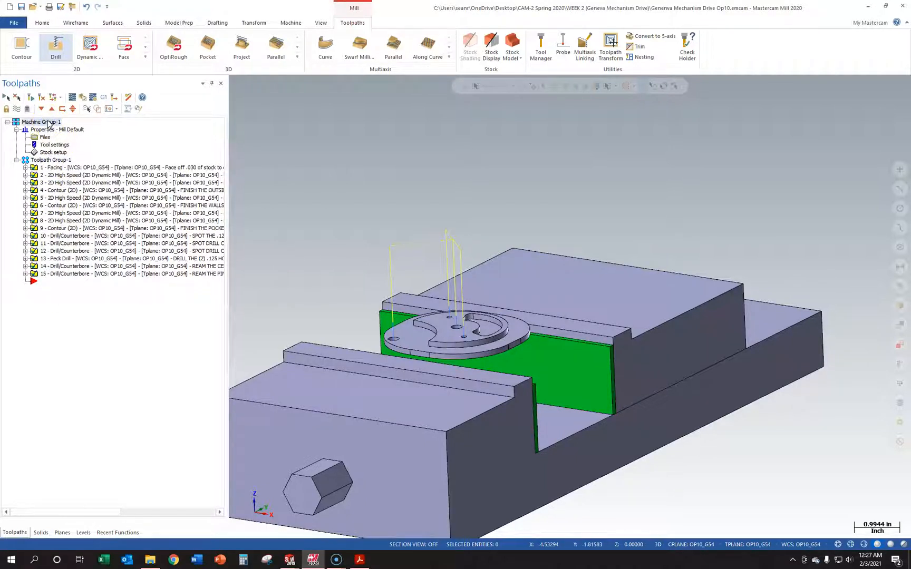
right_click(49, 123)
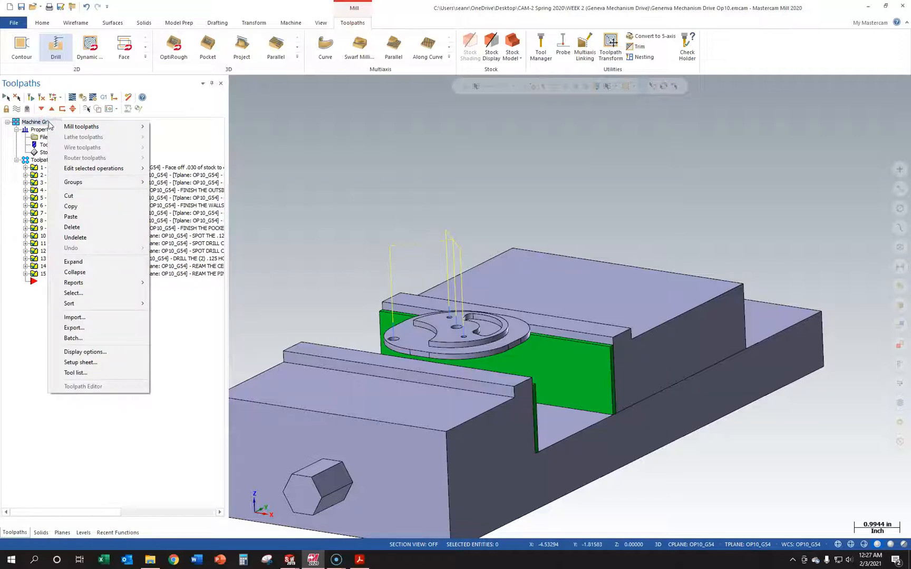
click(92, 182)
click(178, 184)
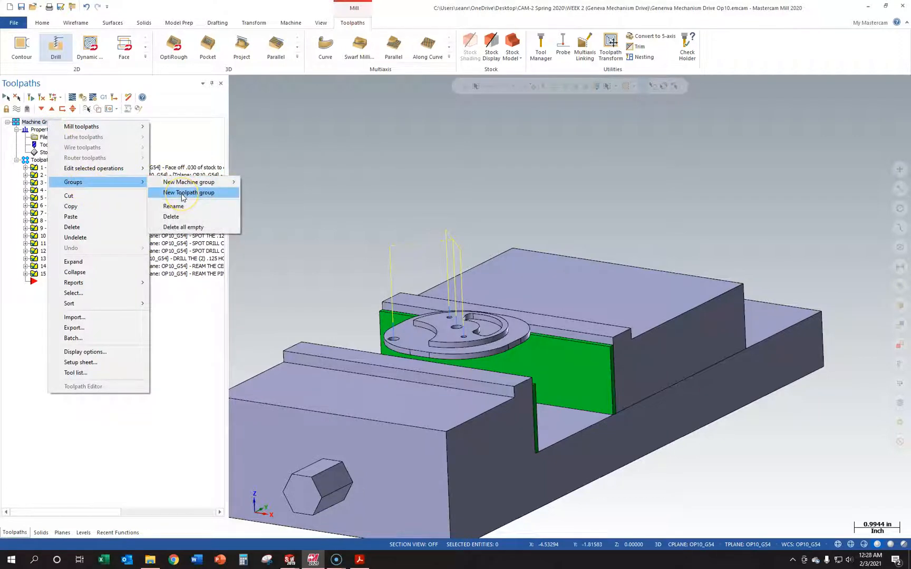
click(182, 192)
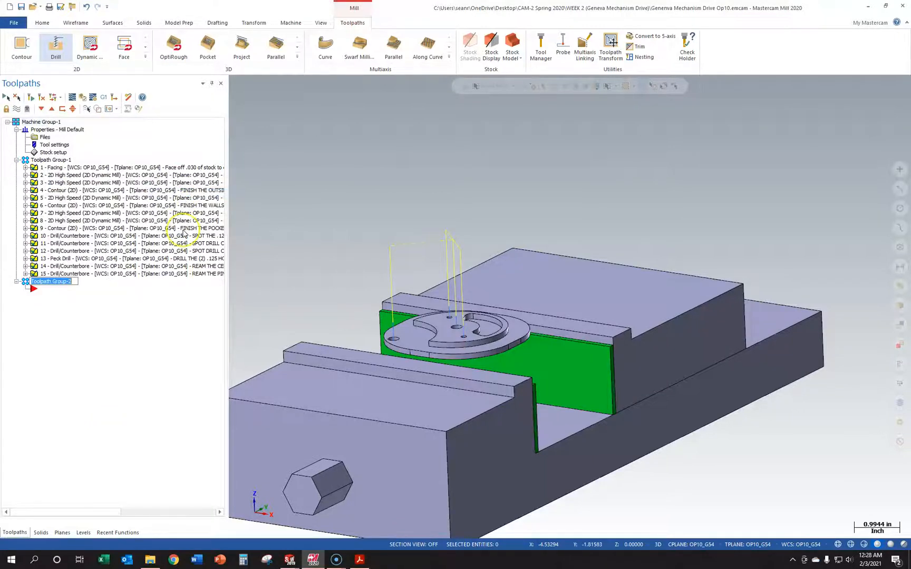
text(OP)
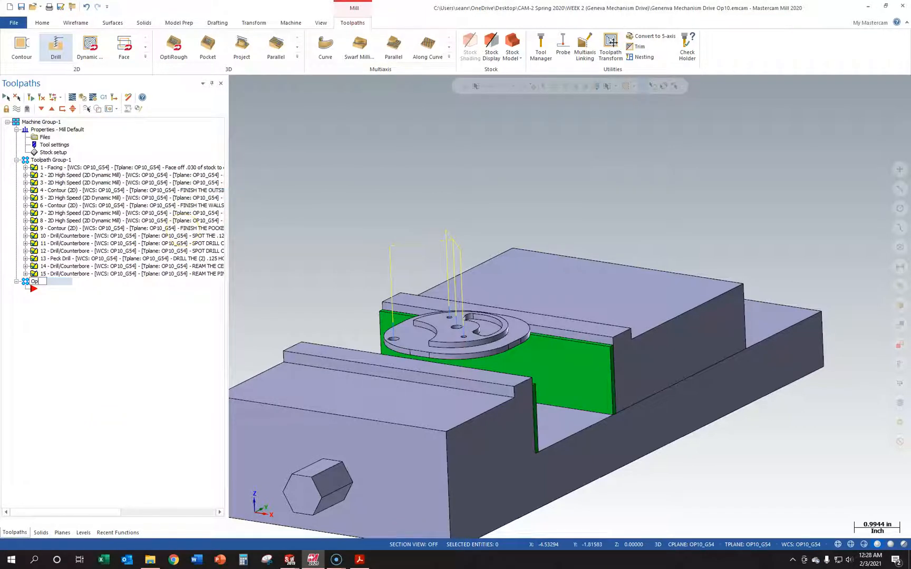
text(20)
click(155, 352)
- Rename the toolpath group holding the existing fifteen operations to OP10
double_click(58, 159)
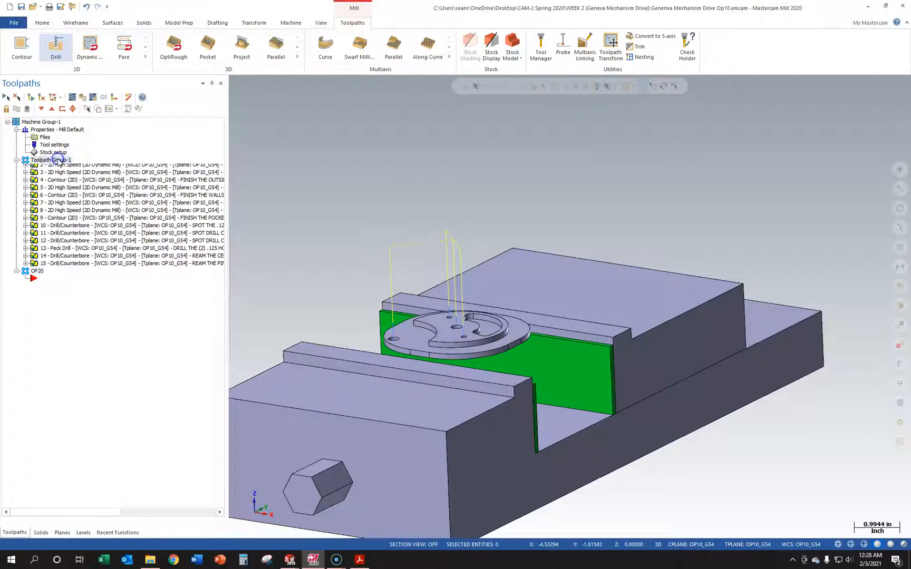
double_click(58, 160)
click(58, 160)
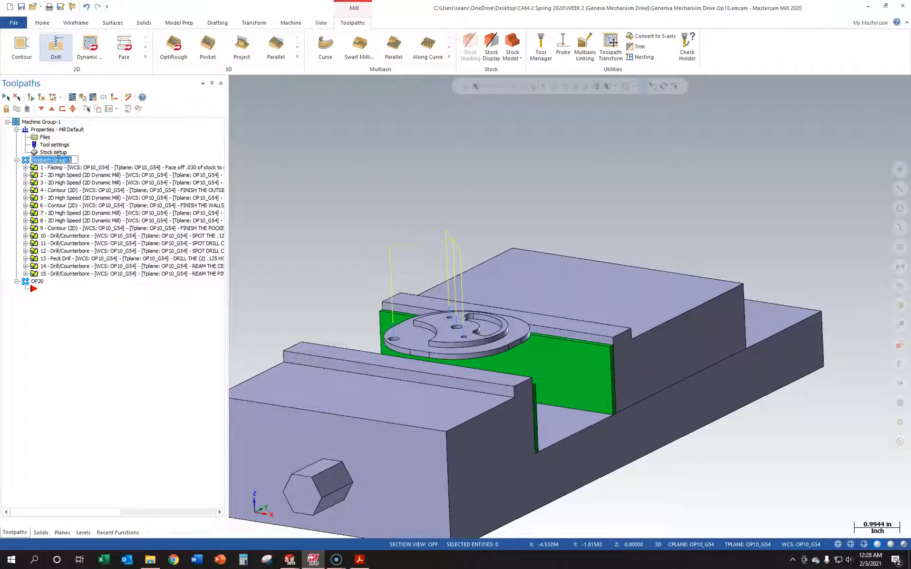
text(OP)
click(95, 374)
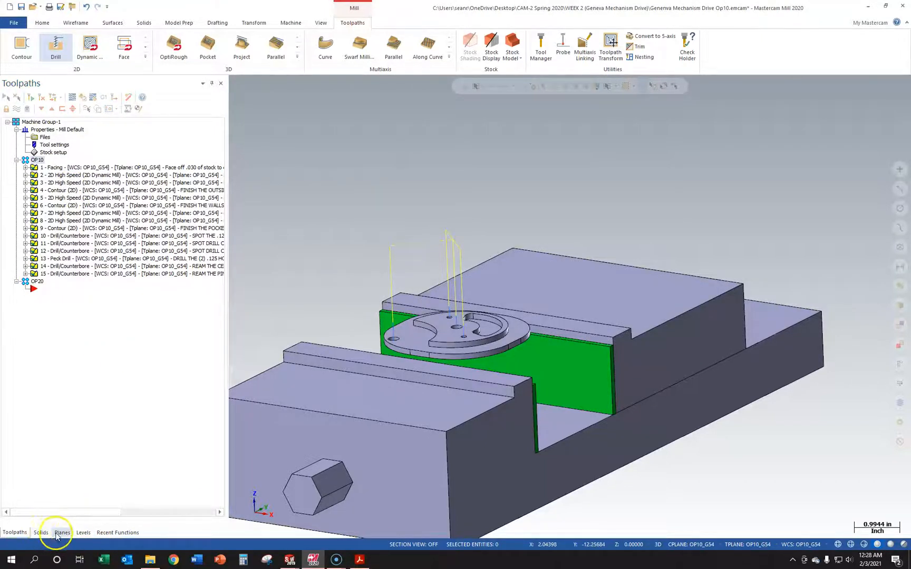
- Hide the levels for both 1.563 parallels, the movable jaw and the fixed vise base, keeping the solid part displayed
click(81, 533)
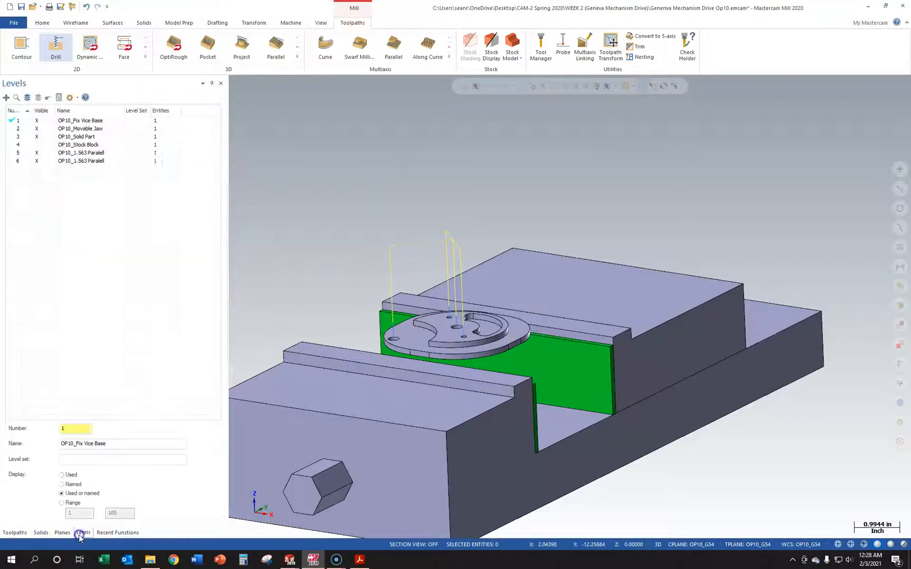
click(44, 164)
click(43, 153)
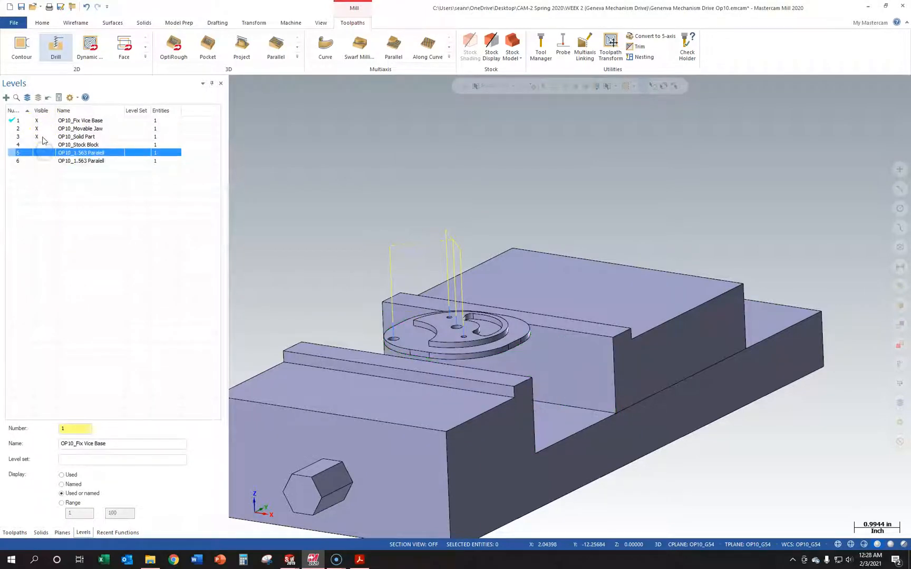
click(42, 129)
click(42, 121)
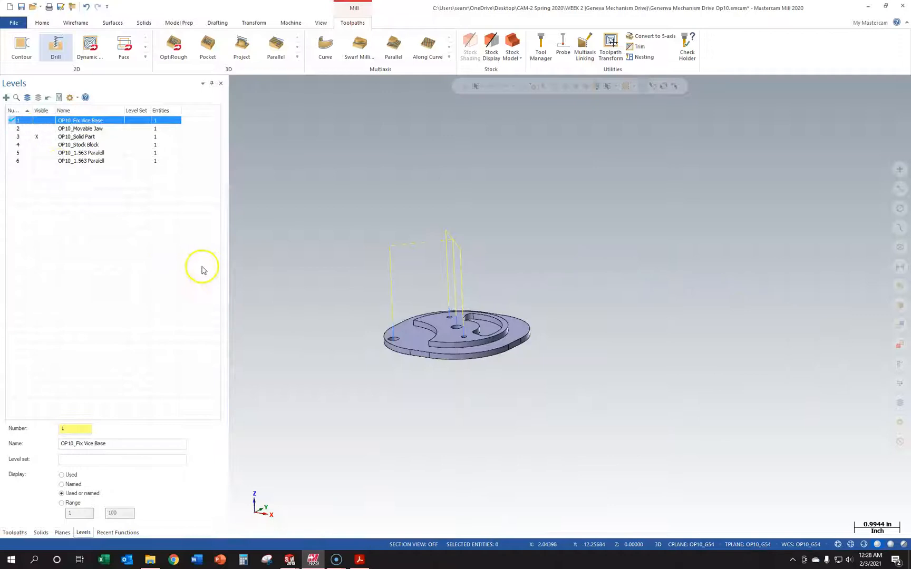
click(357, 366)
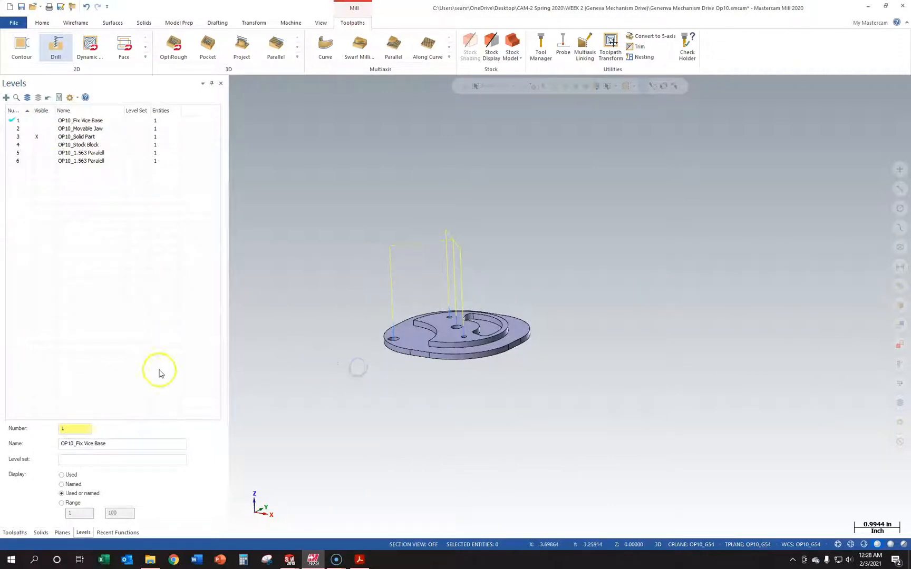
- Create a new plane from the flat solid face on the part's underside, accepting the first proposed orientation and the default plane settings
middle_drag(431, 400, 417, 166)
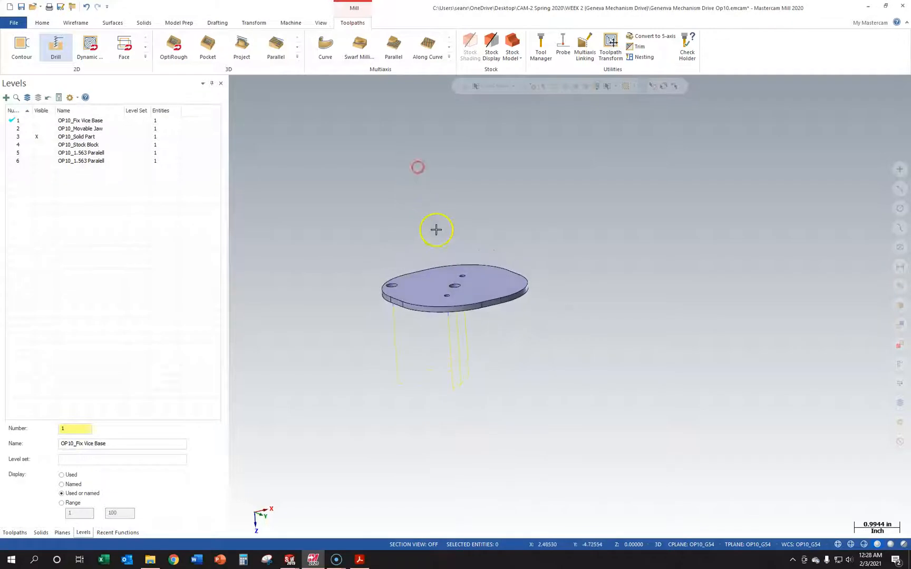
scroll(459, 270, up, 4)
scroll(460, 272, up, 1)
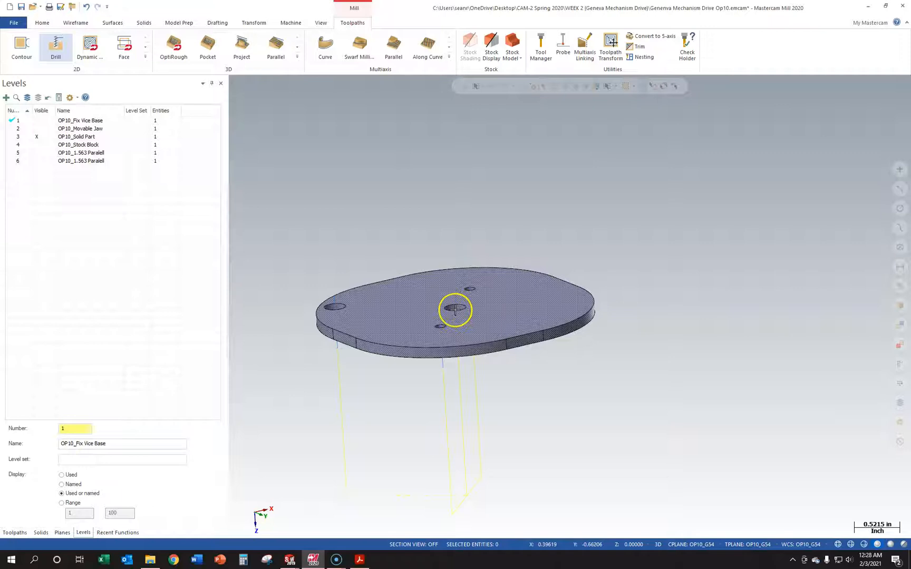
click(62, 532)
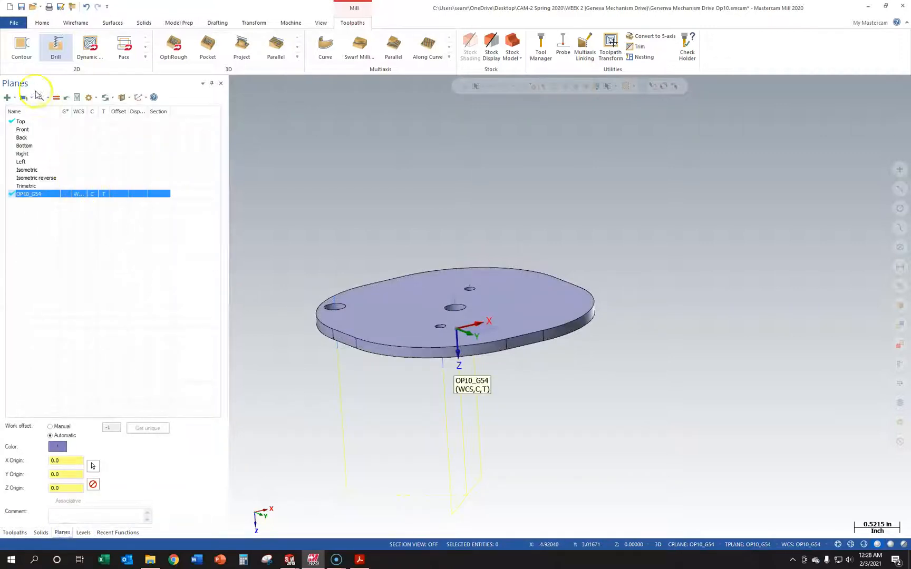
click(14, 101)
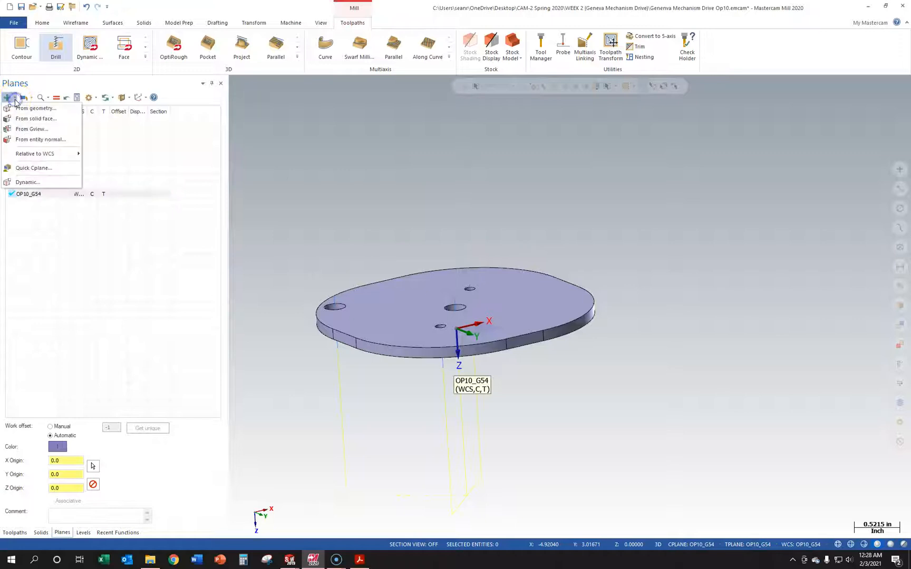
click(35, 119)
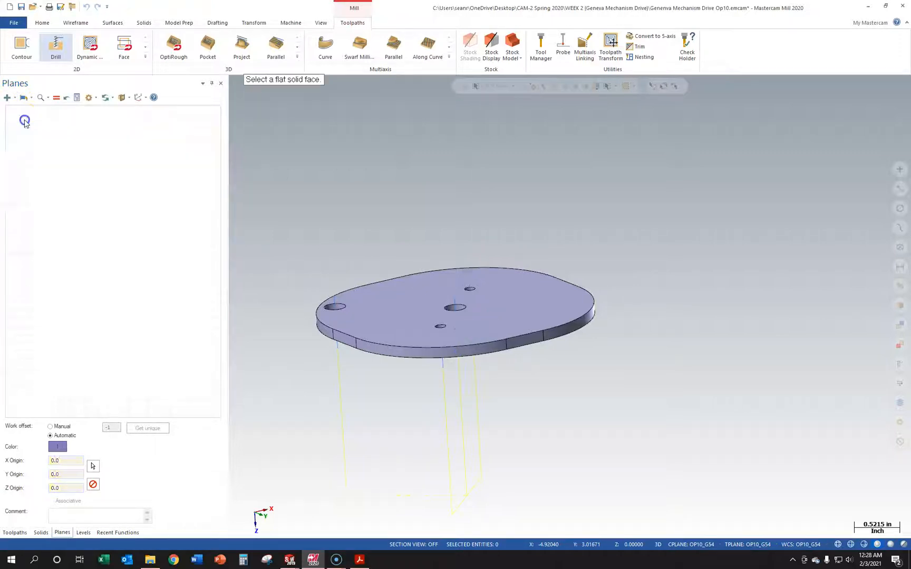
click(411, 305)
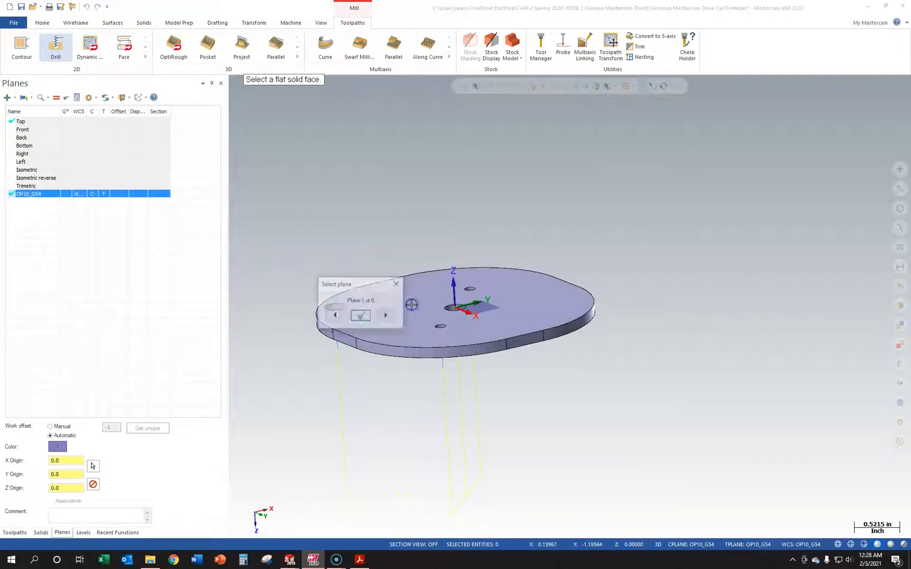
middle_drag(407, 236, 488, 281)
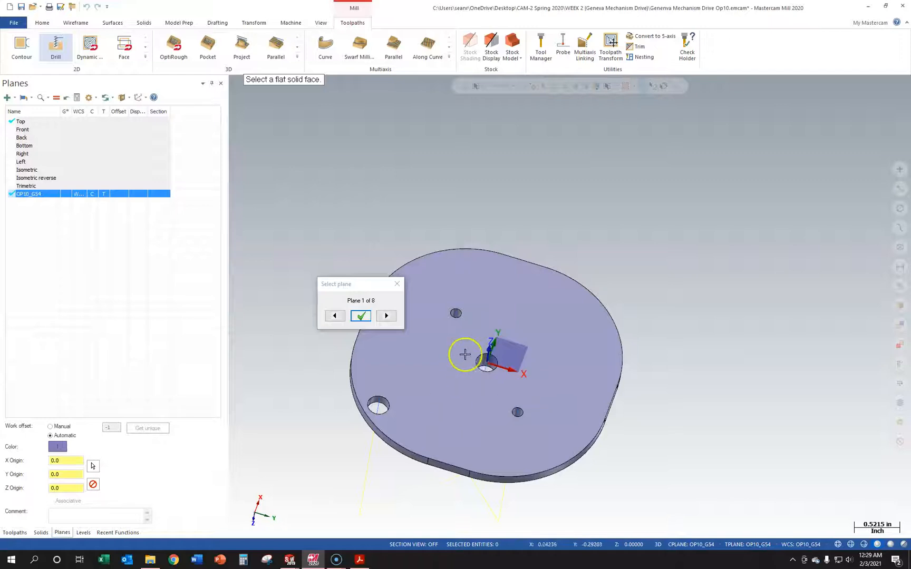
click(364, 316)
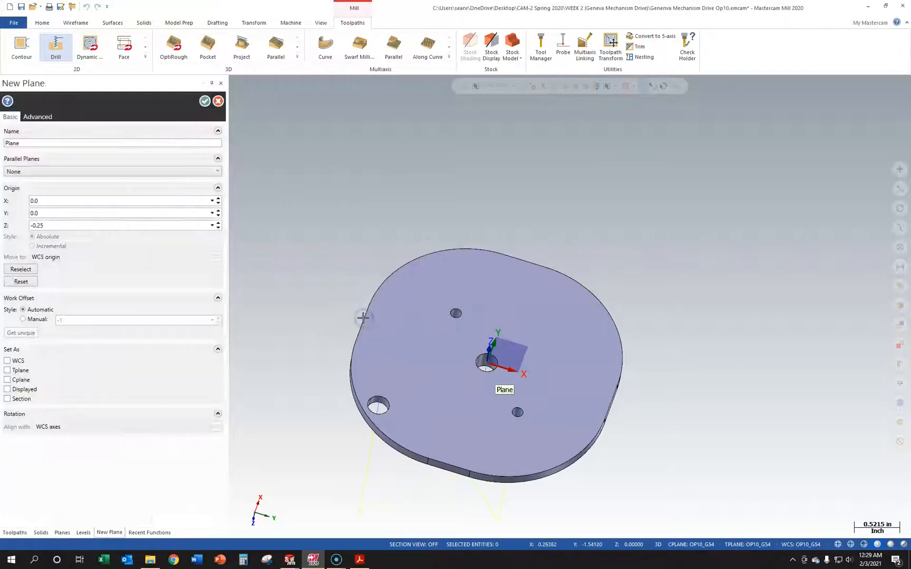
middle_drag(427, 386, 401, 329)
scroll(501, 387, up, 5)
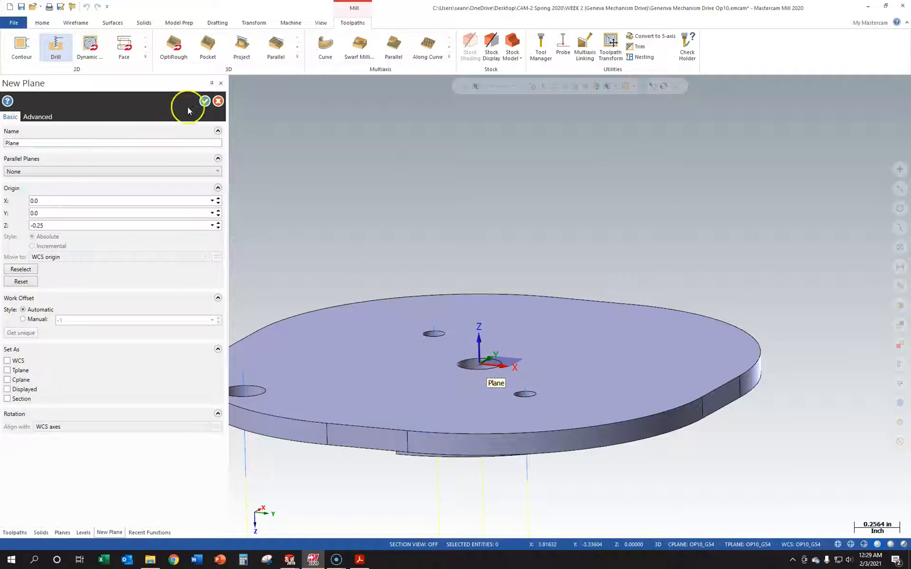
click(204, 103)
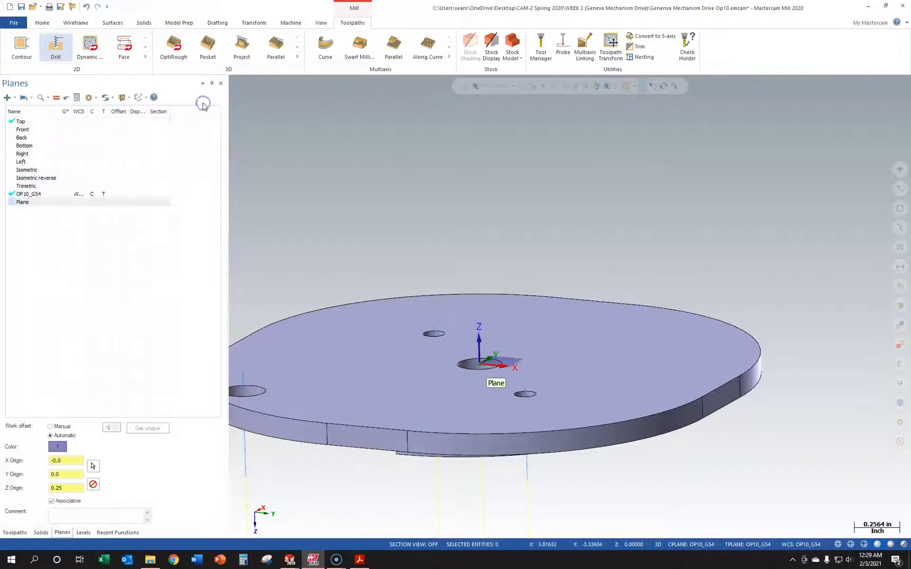
- Rename the new underside plane to OP20_G55
right_click(34, 204)
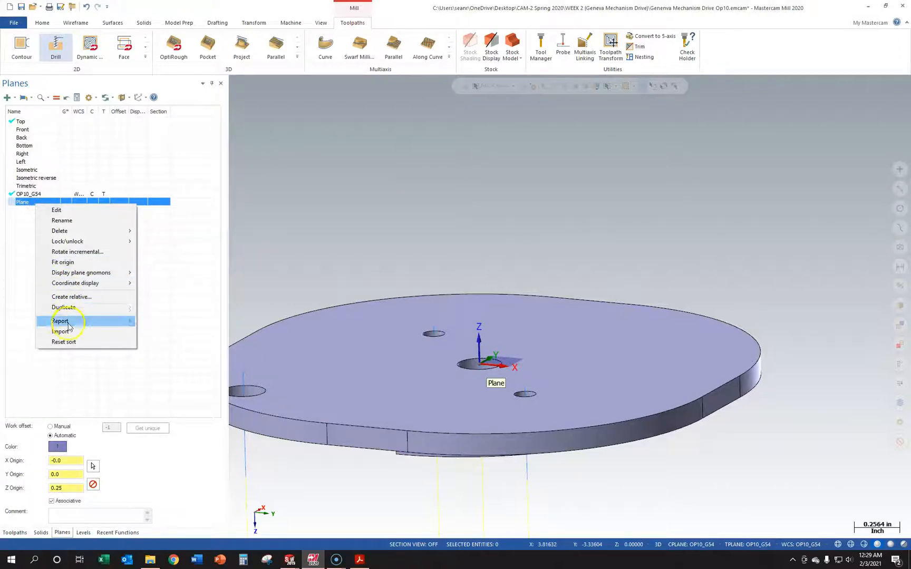
click(86, 222)
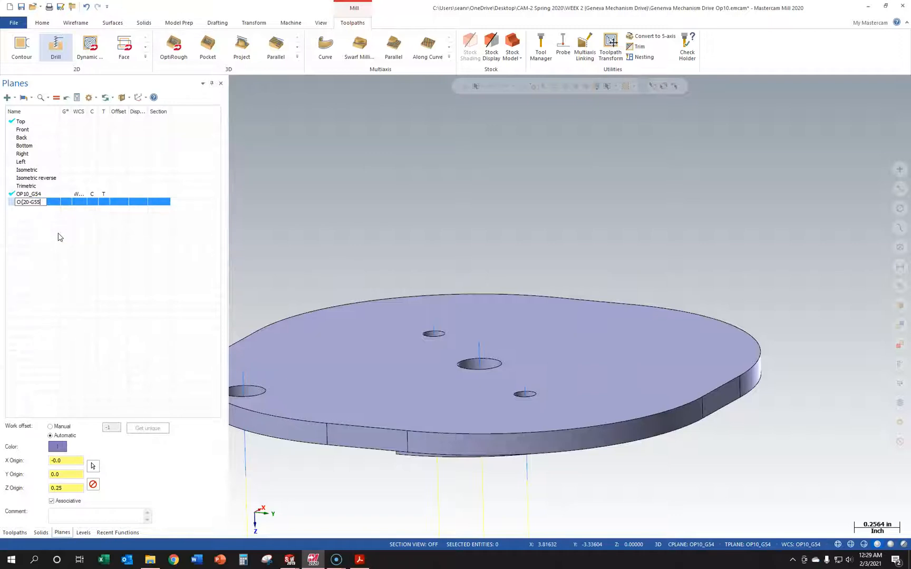
key(Return)
click(60, 238)
click(39, 202)
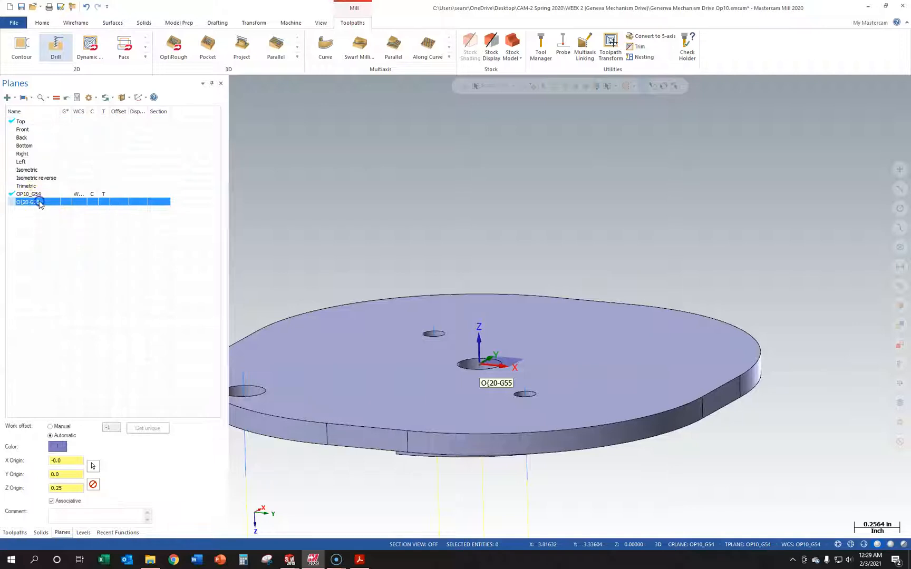
right_click(40, 203)
click(65, 217)
click(22, 203)
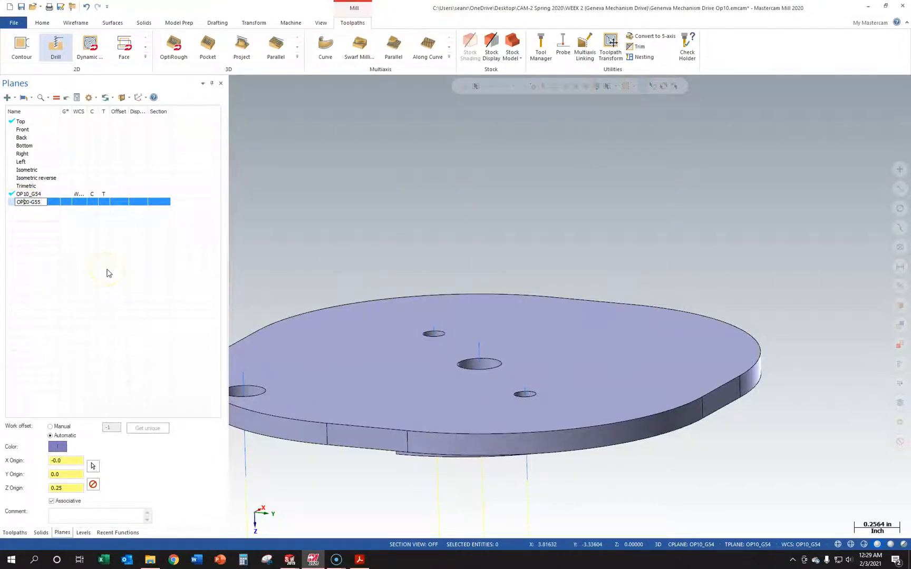
click(59, 232)
- Pick the center hole as the origin of the OP20_G55 plane and check its Z origin
click(30, 203)
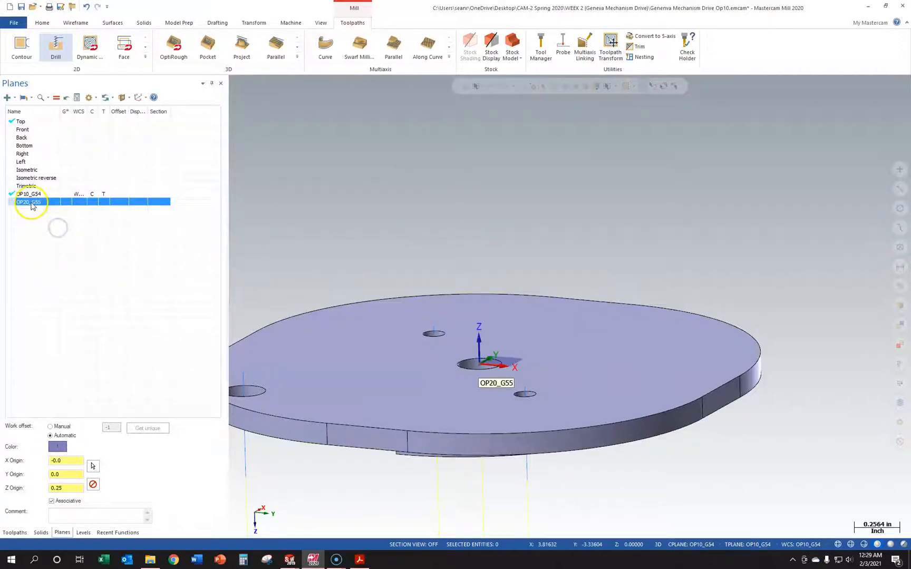
click(93, 466)
click(474, 371)
click(68, 488)
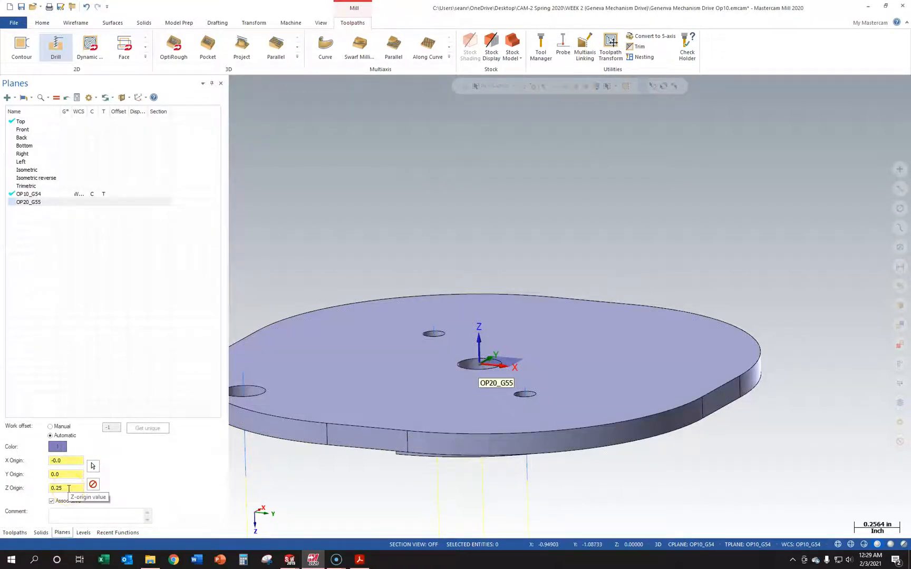
- Set OP20_G55 as the current WCS, construction plane and tool plane
click(29, 203)
click(57, 97)
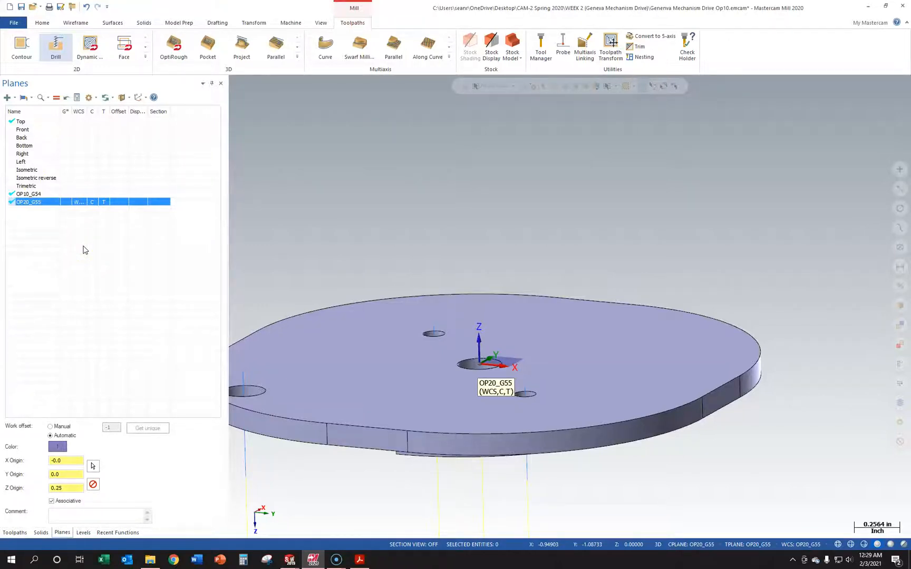
scroll(400, 311, down, 5)
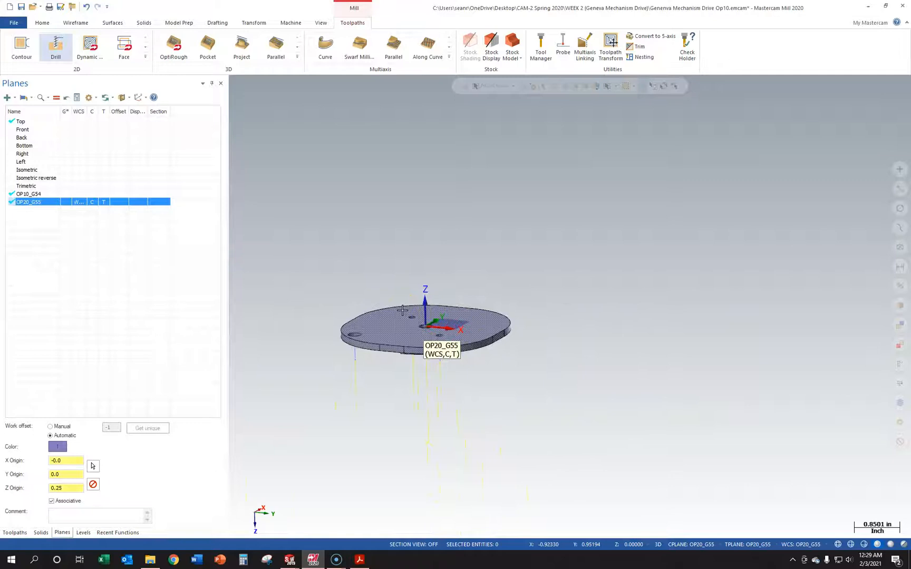
click(333, 288)
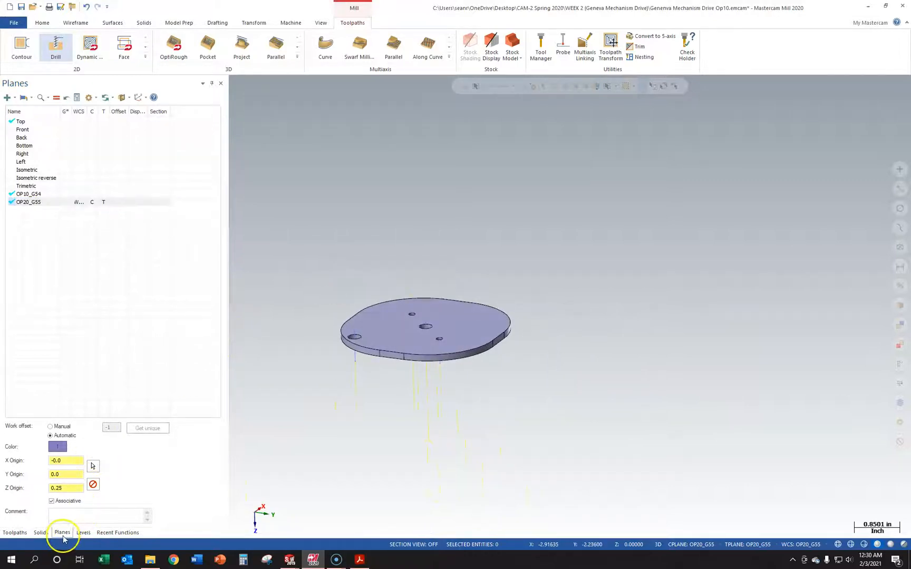
- Display the OP10_Stock Block level and return to the toolpath operations list
click(83, 533)
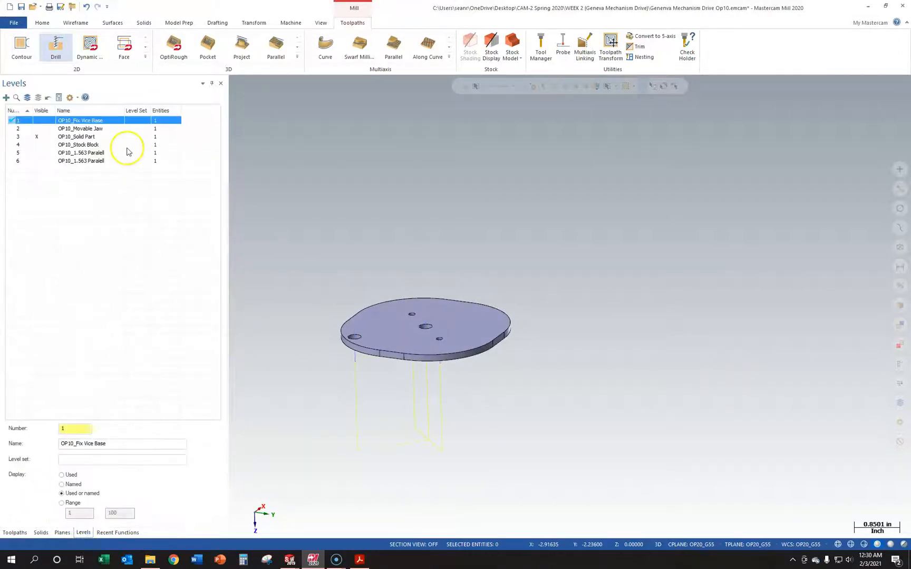
click(45, 145)
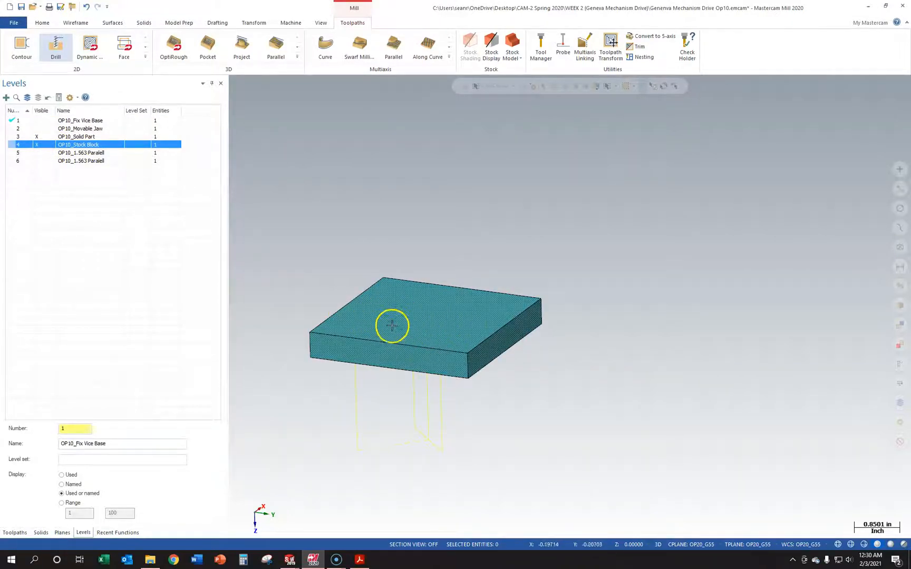
click(15, 533)
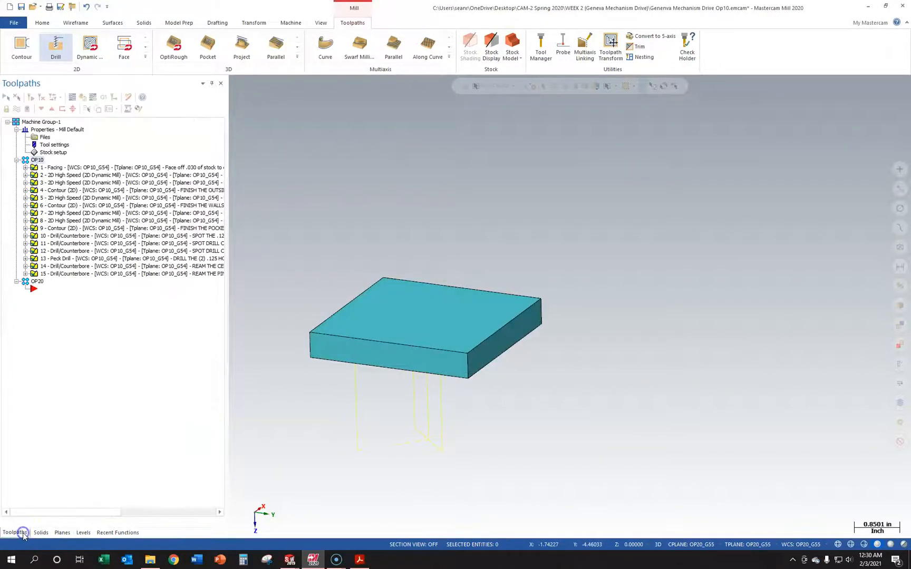
click(45, 290)
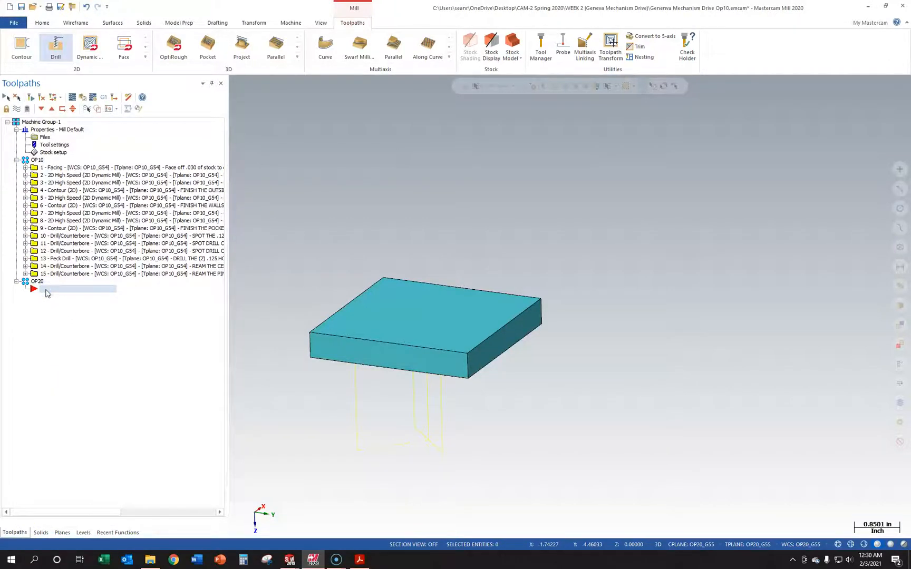
click(90, 43)
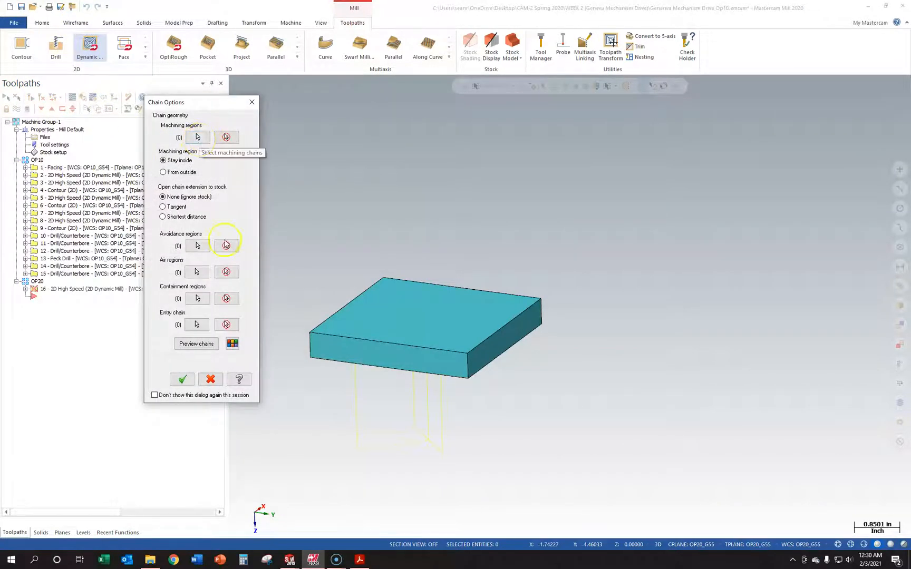
click(251, 102)
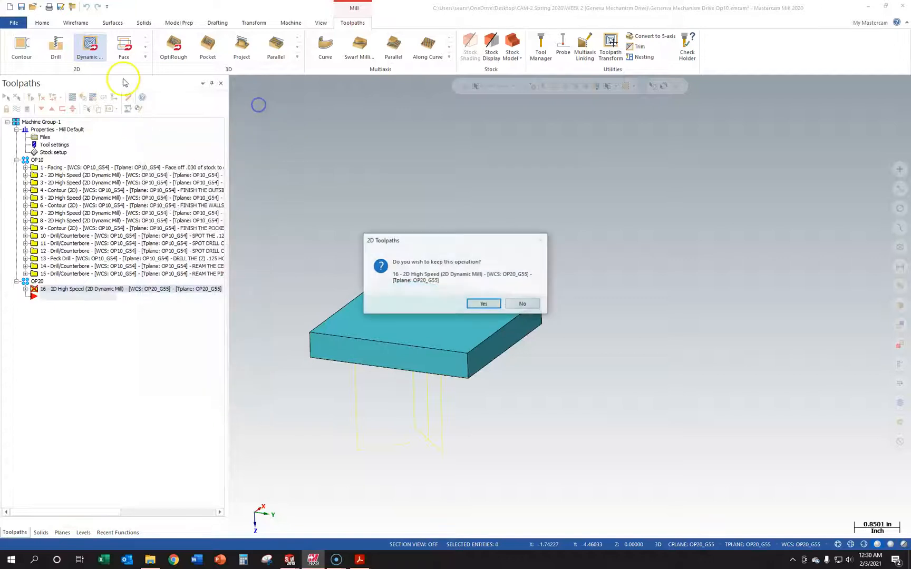
click(509, 303)
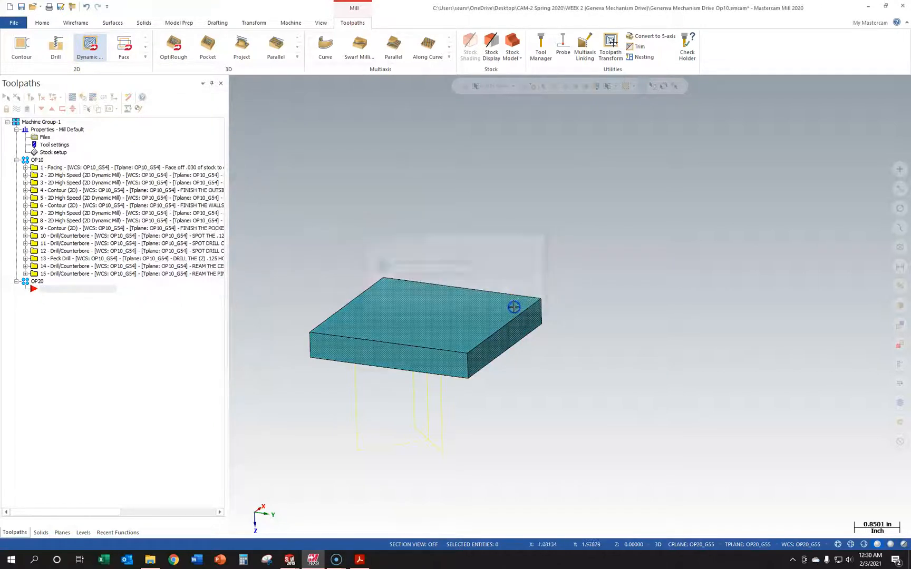
- Create a facing toolpath in the OP20 group using the upward-facing face of the stock block as geometry
click(133, 58)
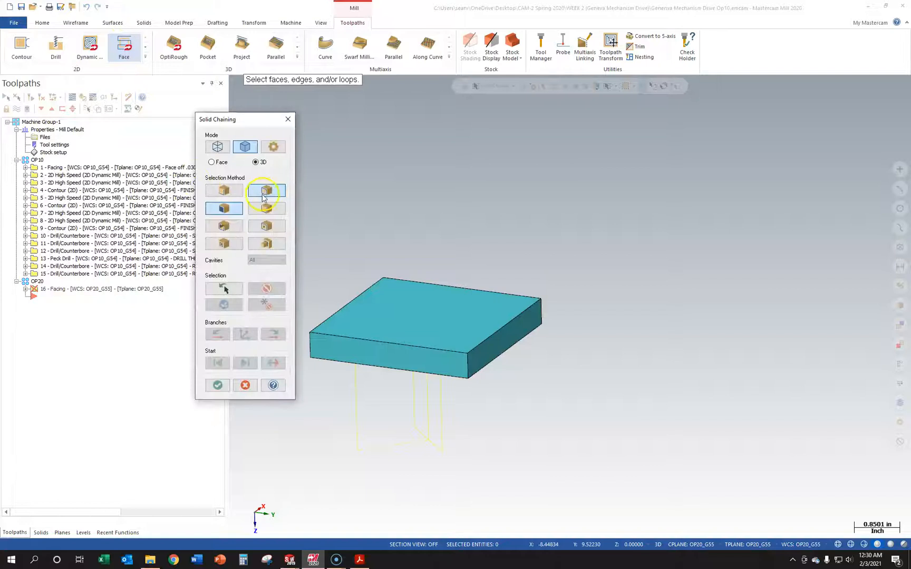
click(265, 192)
click(380, 308)
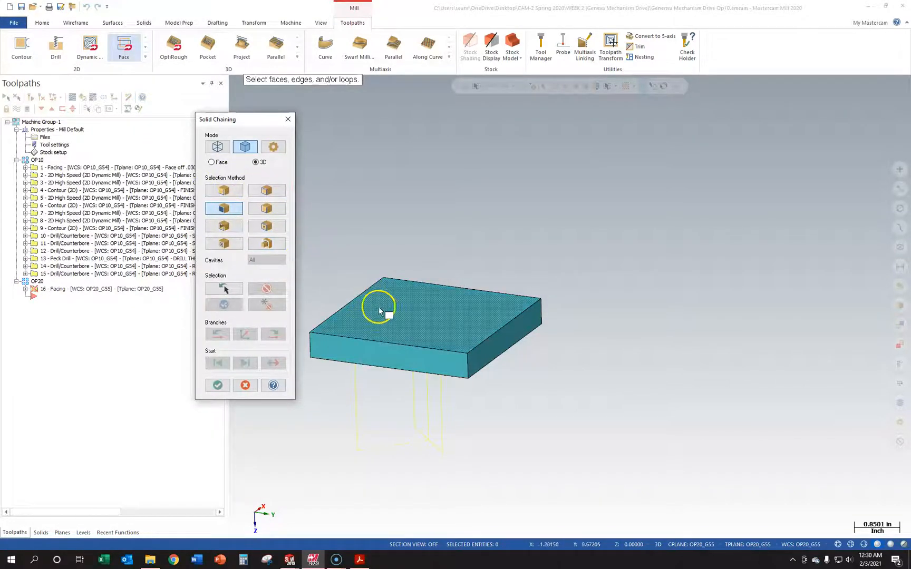
click(217, 385)
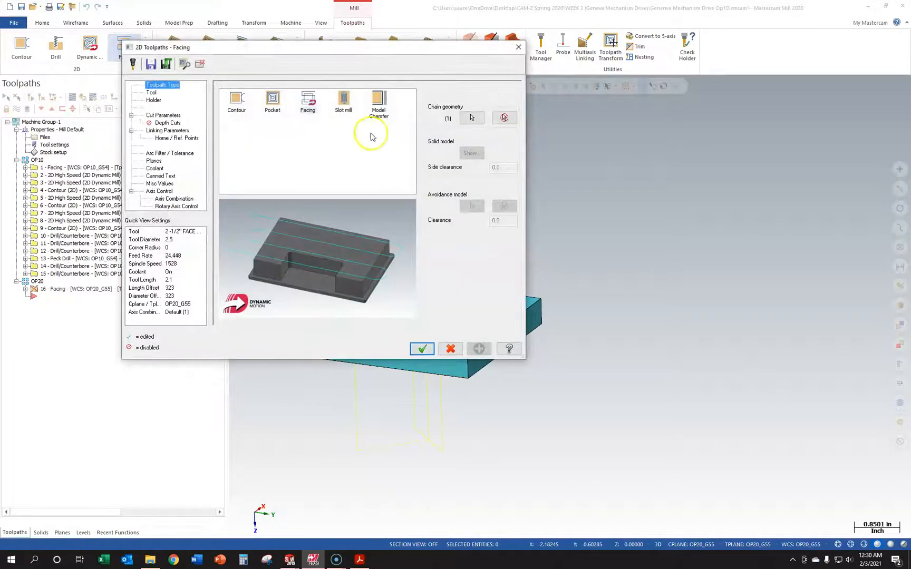
drag(380, 47, 666, 78)
click(84, 533)
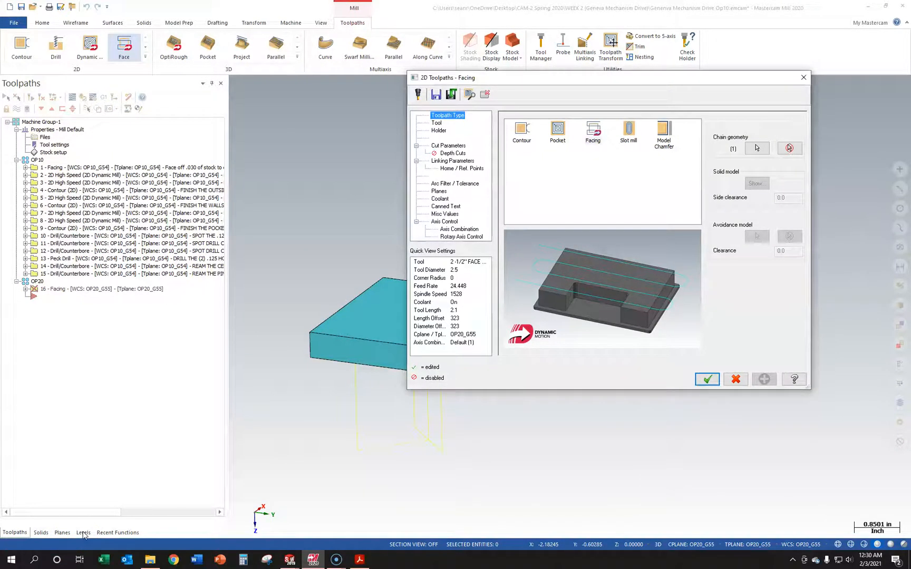
- Assign the 2-1/2" face mill, comment it FACE THE REMAINING STOCK OFF OF THE BOTTOM, and reinitialize its feeds and speeds
click(437, 123)
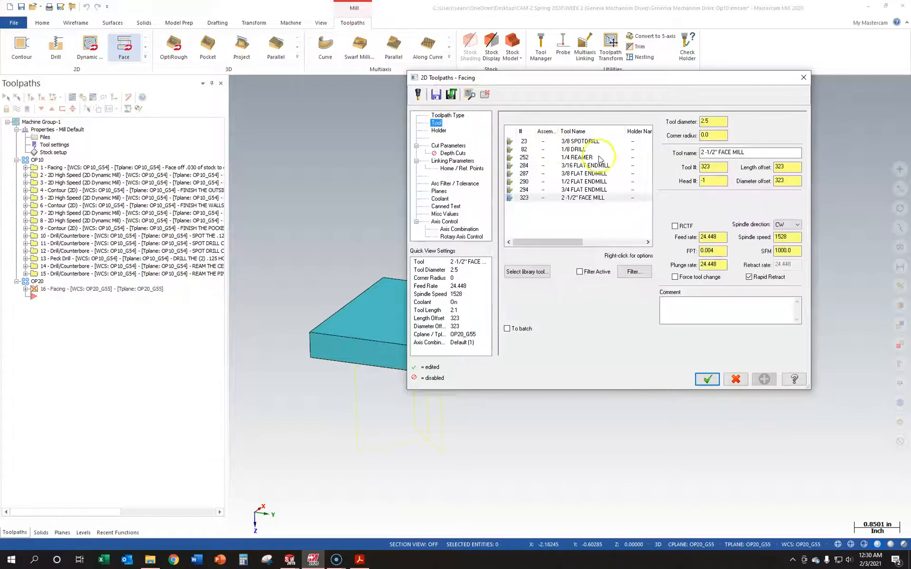
click(586, 198)
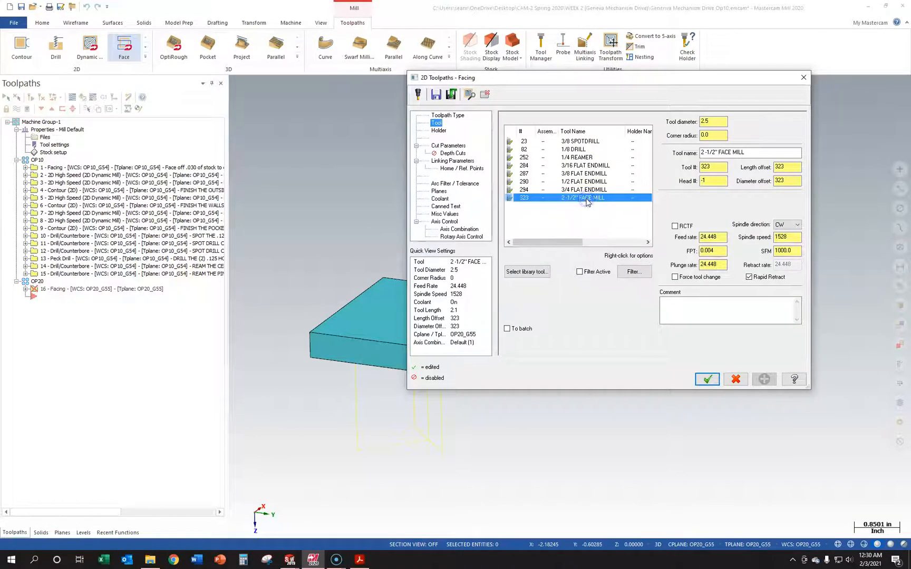
click(704, 309)
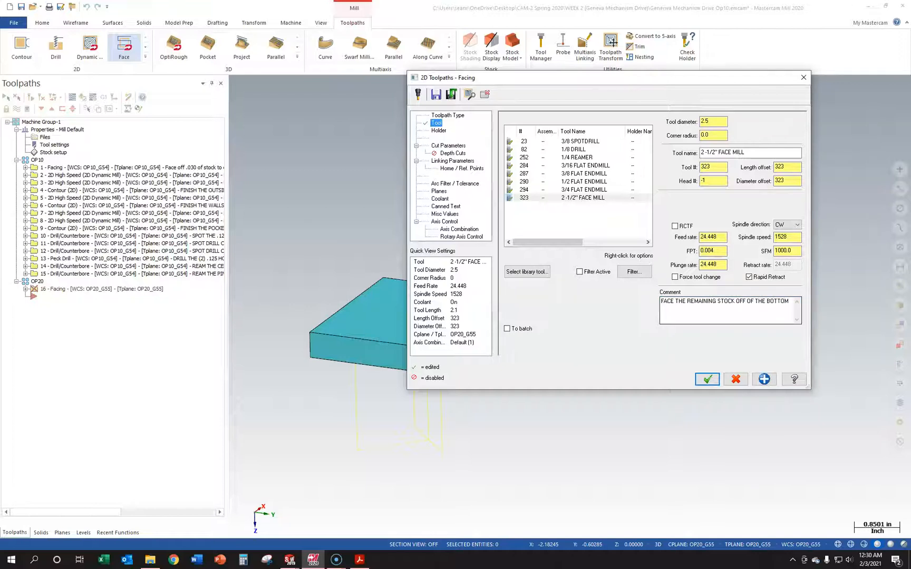
click(582, 198)
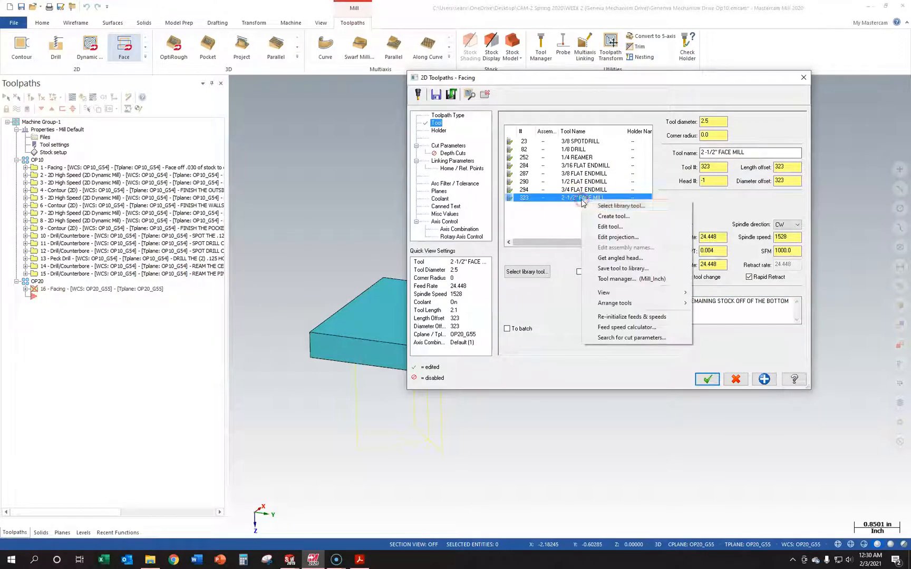
click(605, 318)
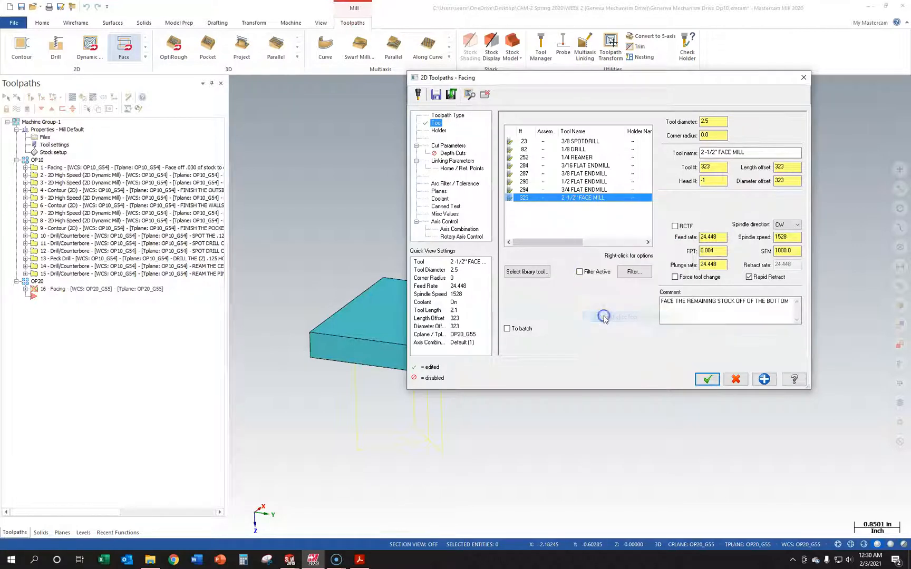
- Take the top of stock from the block's upper corner, set the depth to 0.0, and generate the facing toolpath with flood coolant on
click(449, 147)
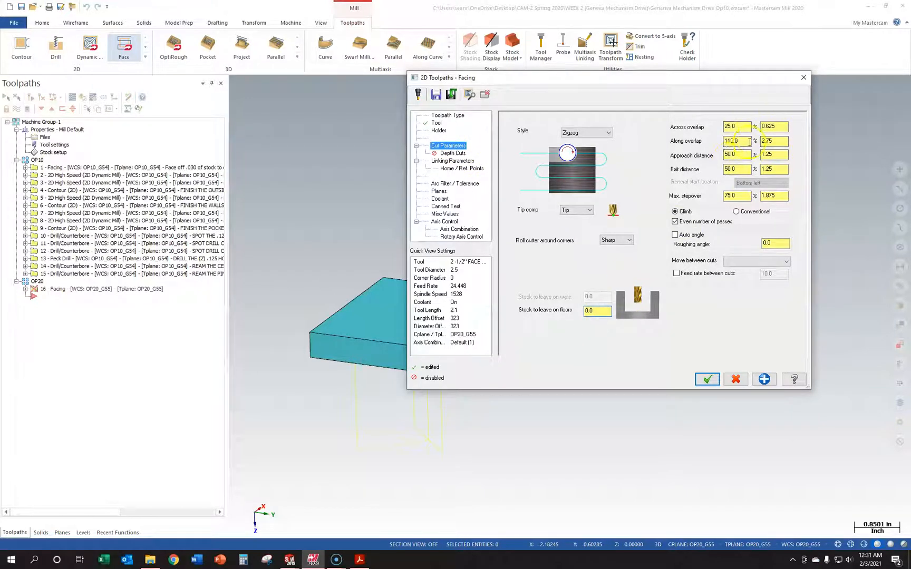
click(454, 154)
click(463, 162)
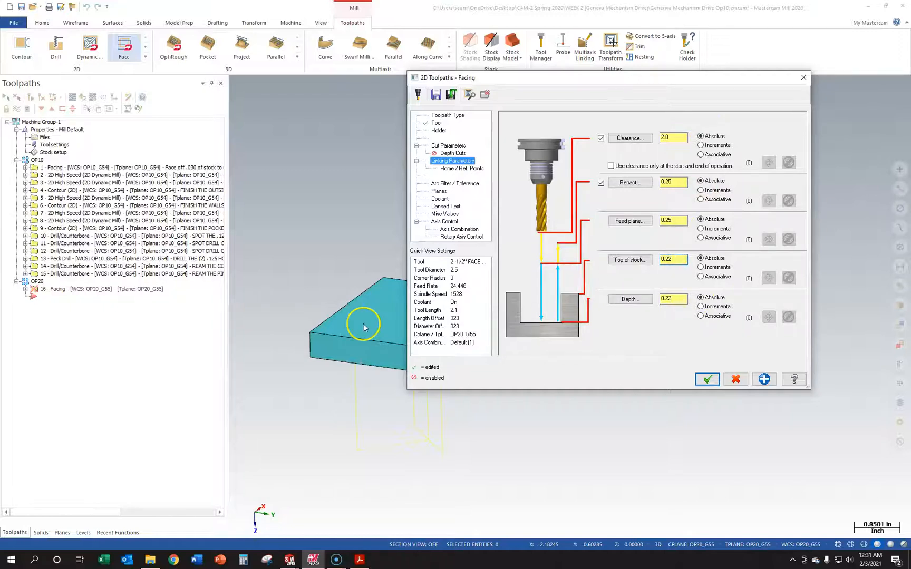
click(639, 264)
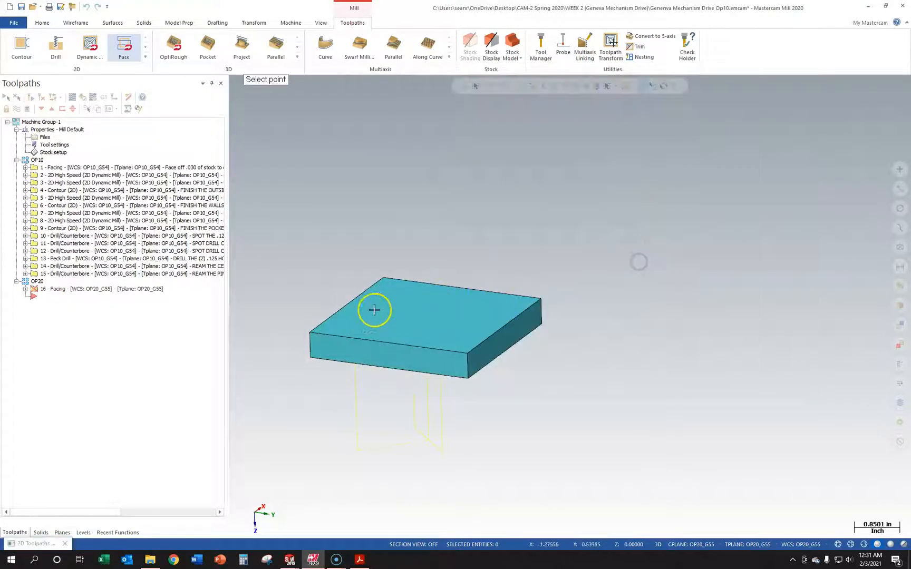
click(314, 335)
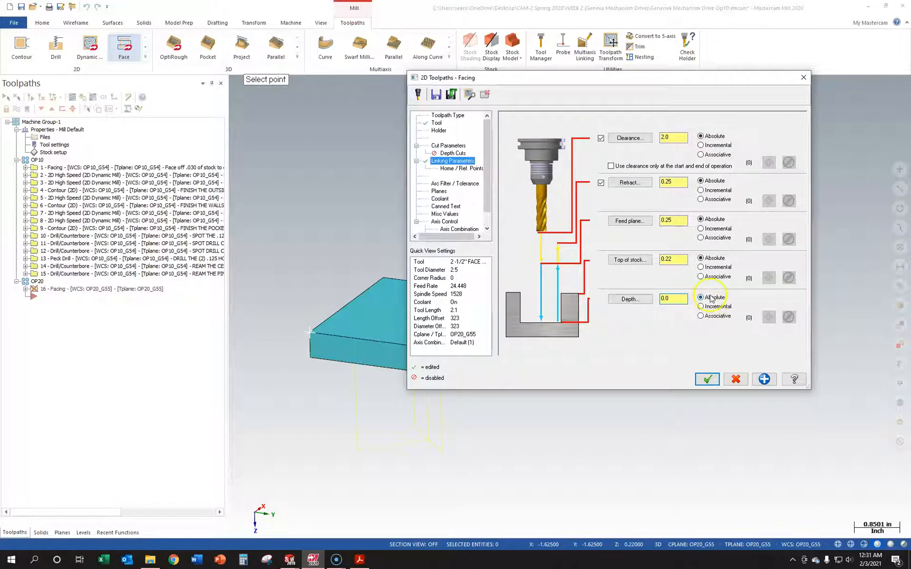
click(441, 198)
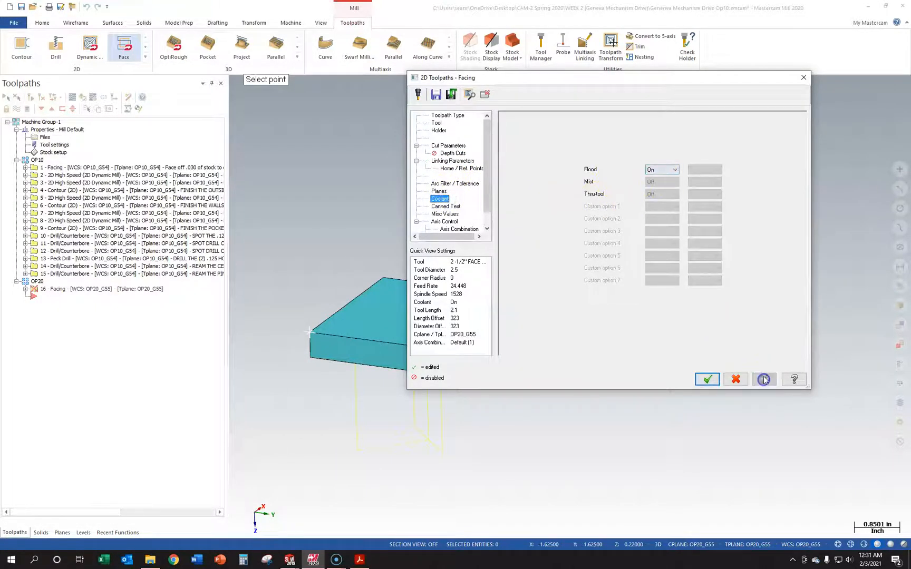
click(707, 379)
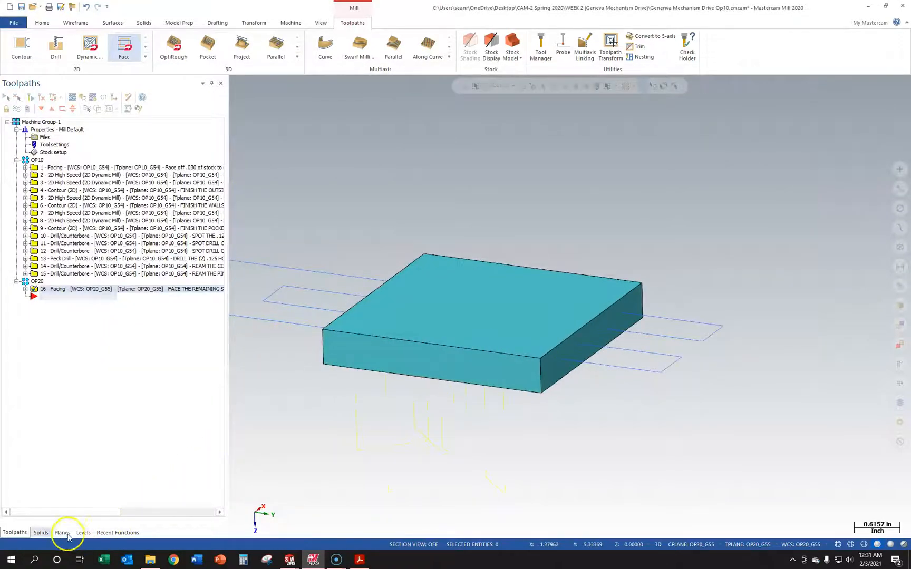
- Hide the OP10_Stock Block level and return to the toolpath operations list
click(40, 533)
click(62, 533)
click(83, 533)
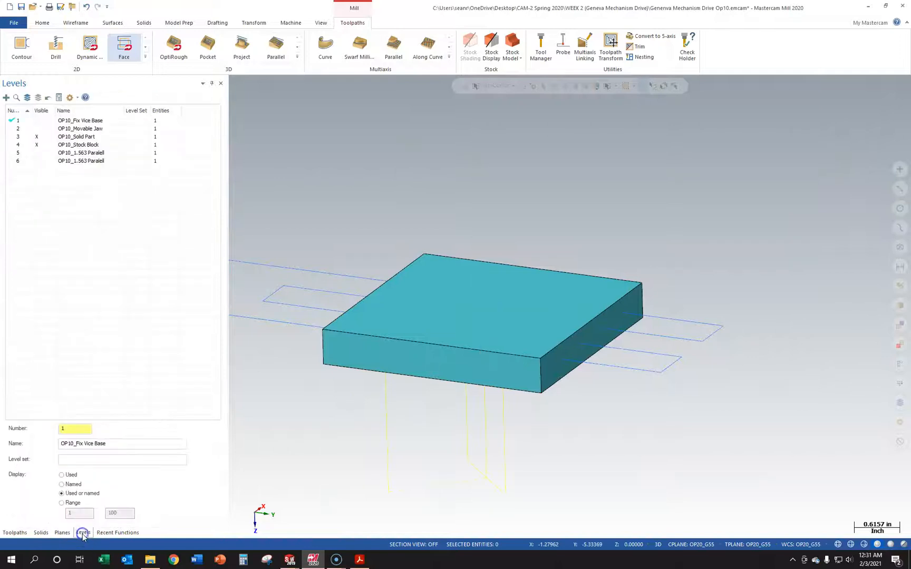
click(48, 146)
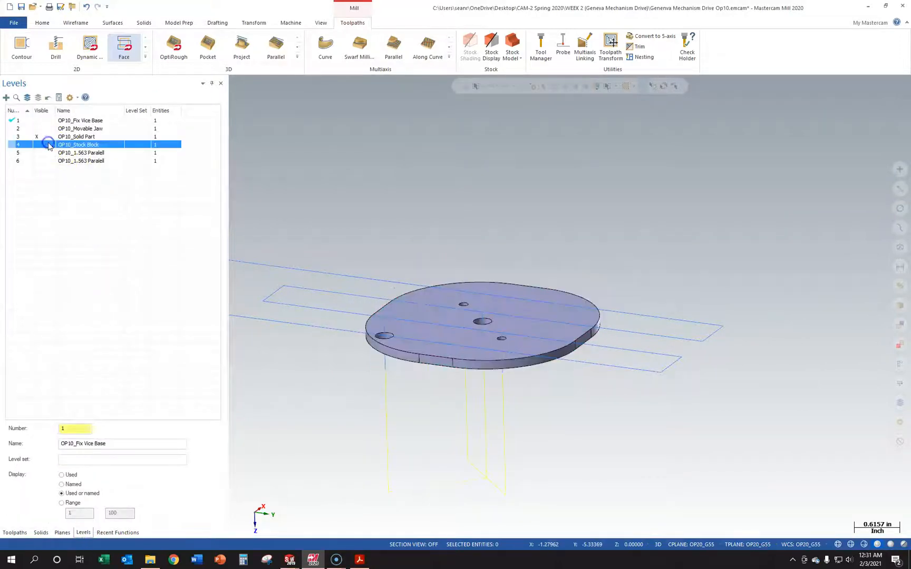
click(24, 535)
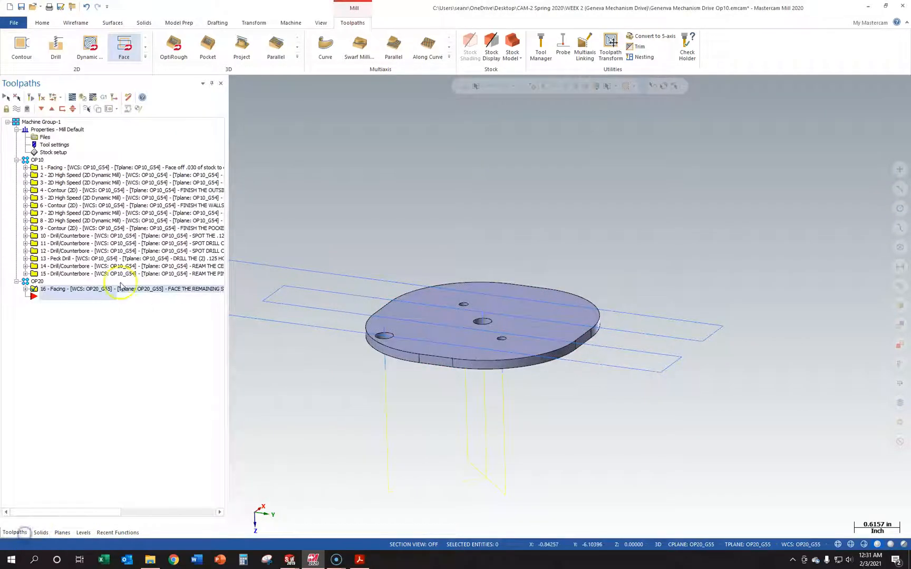
- Backplot the OP20 facing operation over the part and turn on the shaded stock display
click(74, 98)
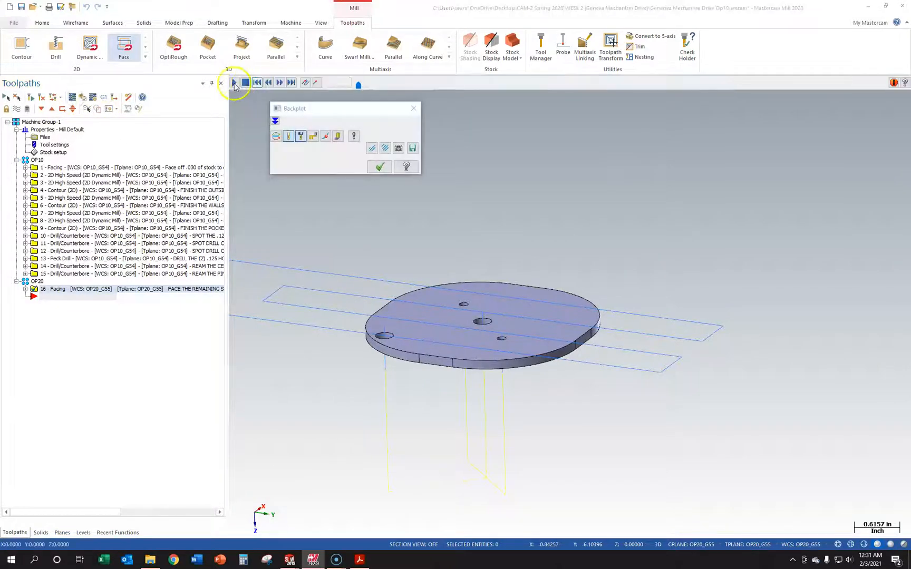
middle_drag(388, 300, 378, 279)
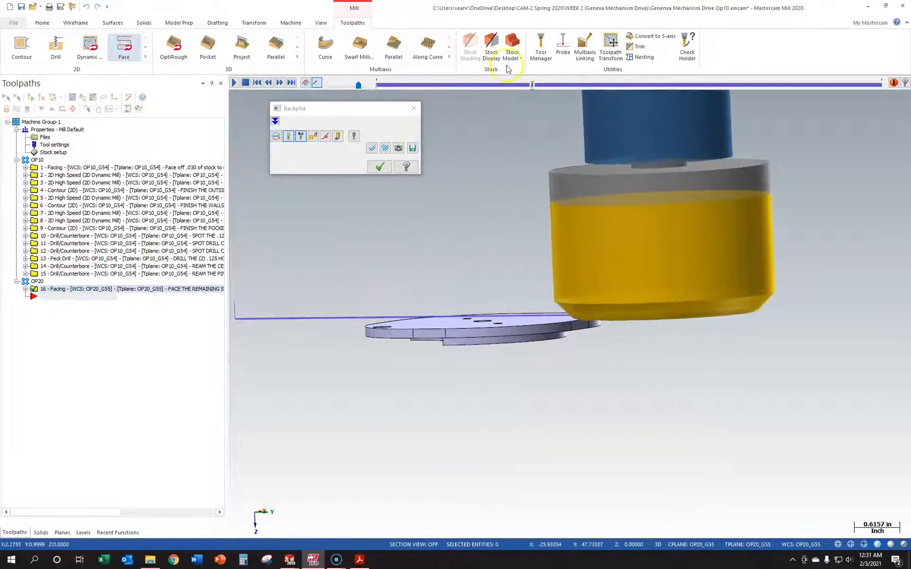
click(495, 49)
middle_drag(404, 295, 452, 323)
- Enable depth cuts in the OP20 facing operation with a 0.1 maximum rough step and 0 finish cuts, and regenerate it
click(91, 304)
click(26, 289)
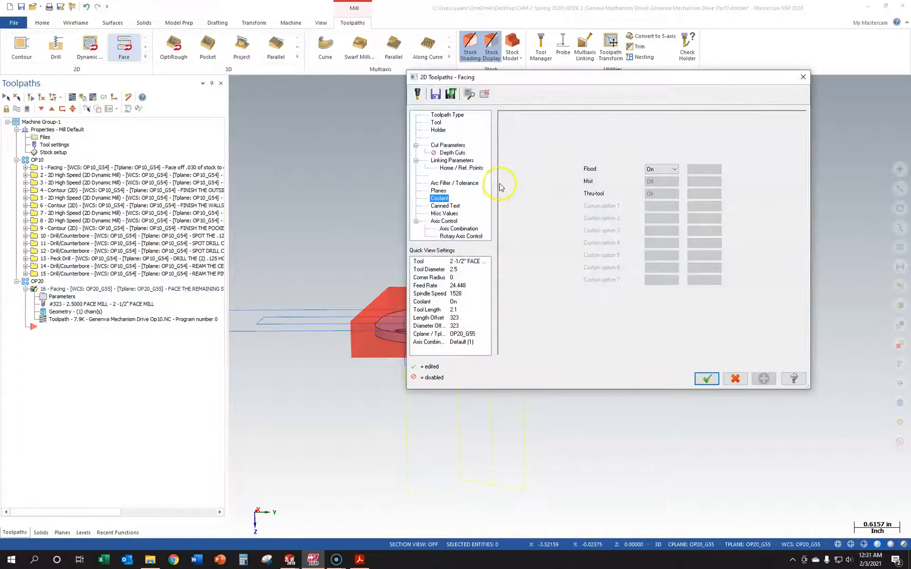
click(450, 154)
click(550, 147)
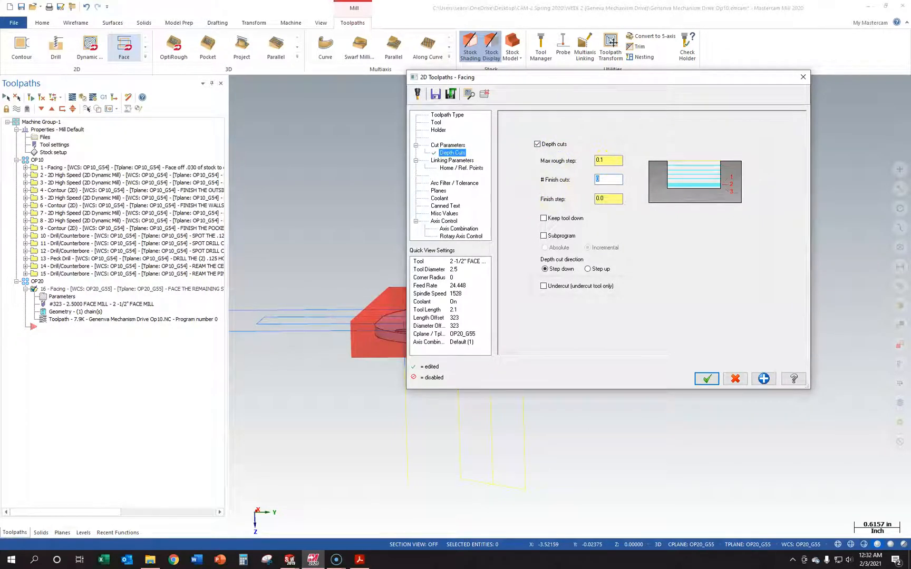
click(709, 379)
click(126, 217)
- Backplot the revised facing toolpath and examine its depth passes against the shaded stock
click(234, 83)
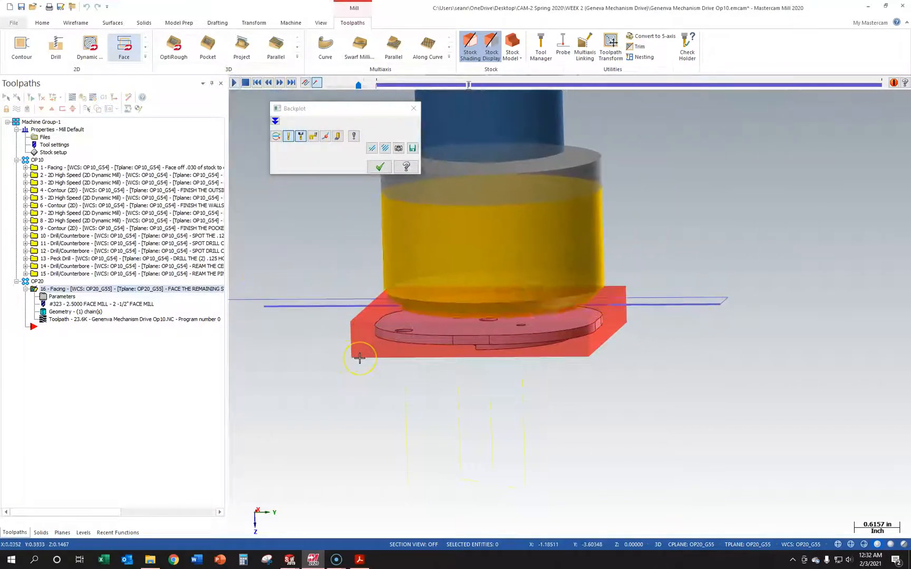
middle_drag(360, 336, 360, 352)
scroll(361, 346, up, 2)
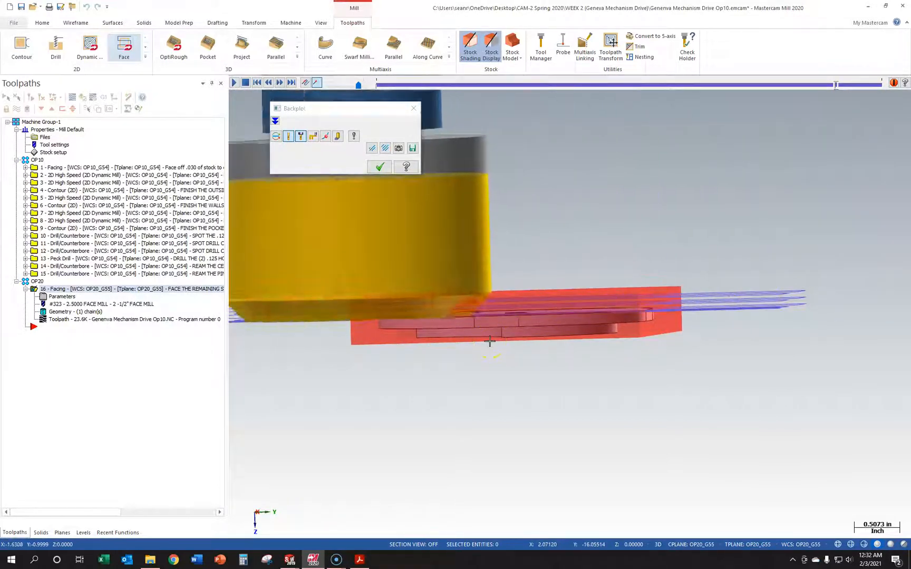
click(409, 115)
middle_drag(480, 302, 457, 349)
scroll(489, 315, down, 4)
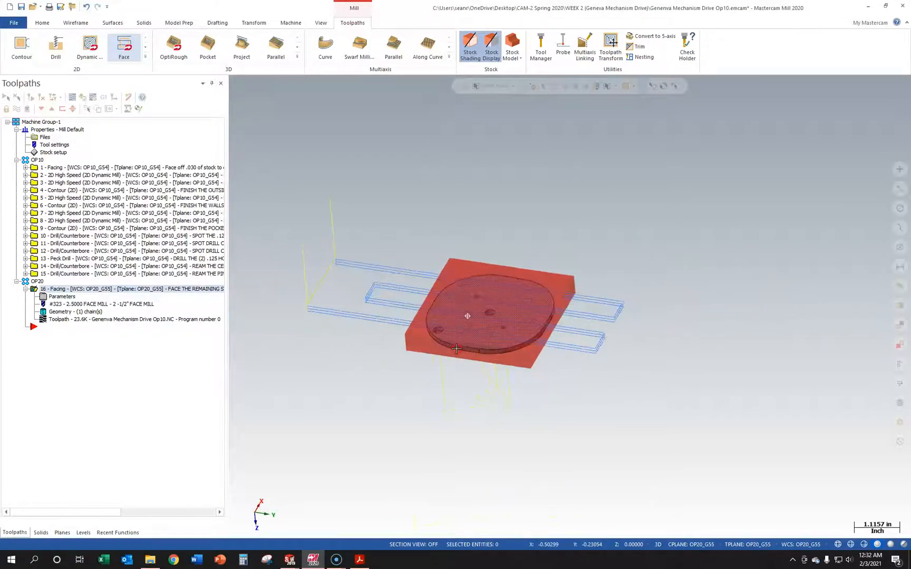
scroll(468, 273, up, 1)
- Select all operations in Machine Group-1, open them in the Verify simulation, and close the simulator
click(73, 361)
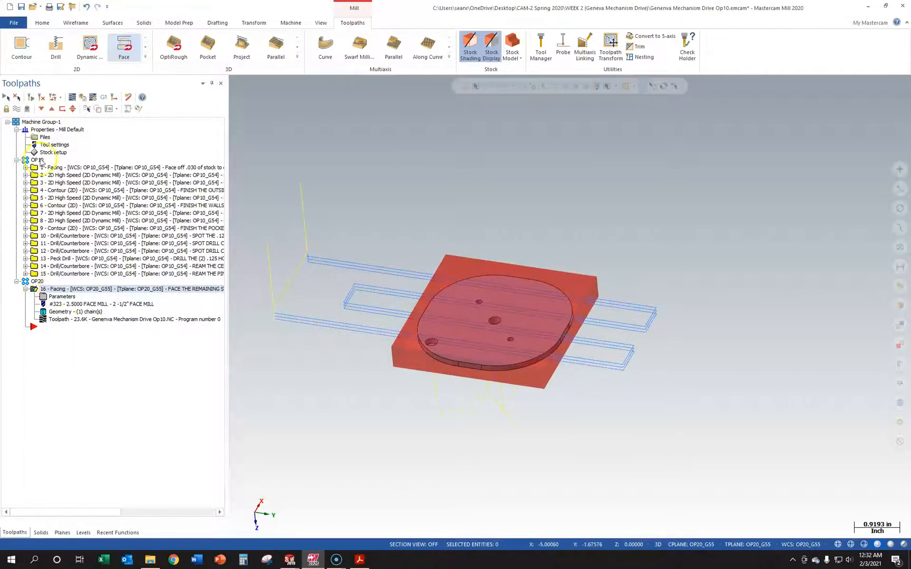
click(48, 122)
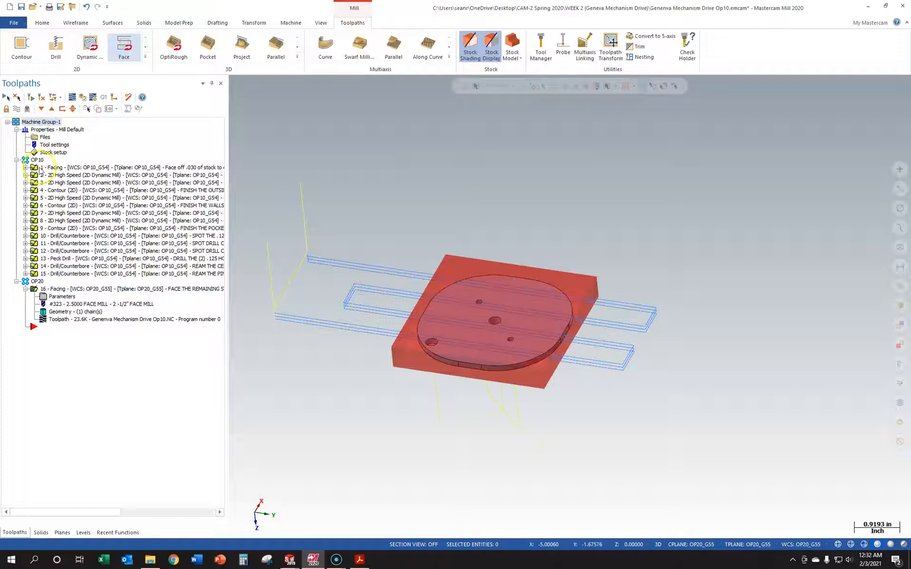
click(25, 289)
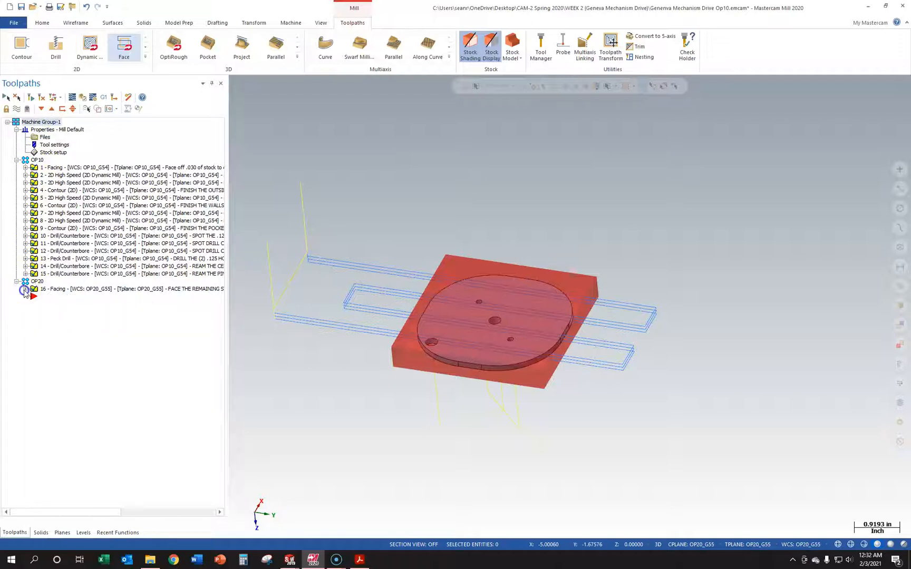
click(82, 98)
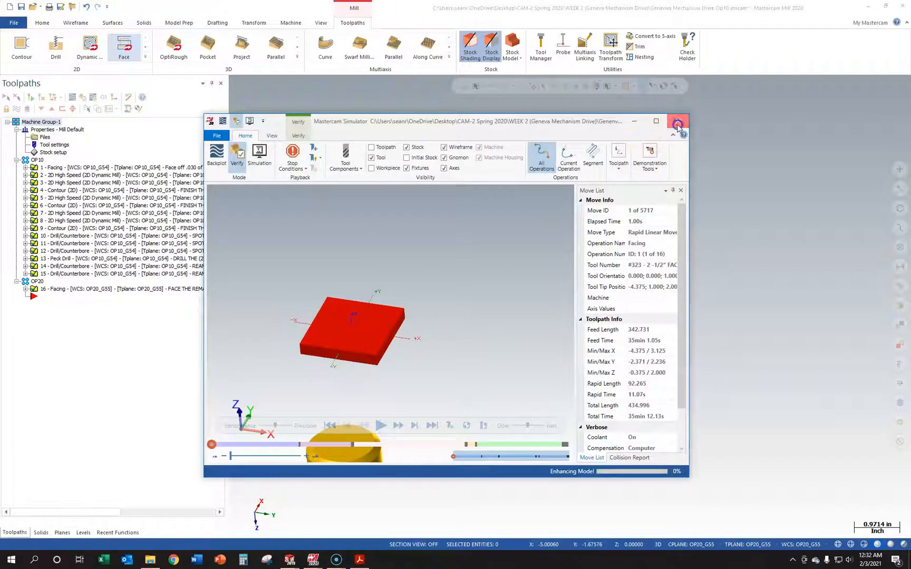
click(677, 121)
- Show the levels for both 1.563 parallels, the stock block, the movable jaw and the fixed vice base
click(48, 274)
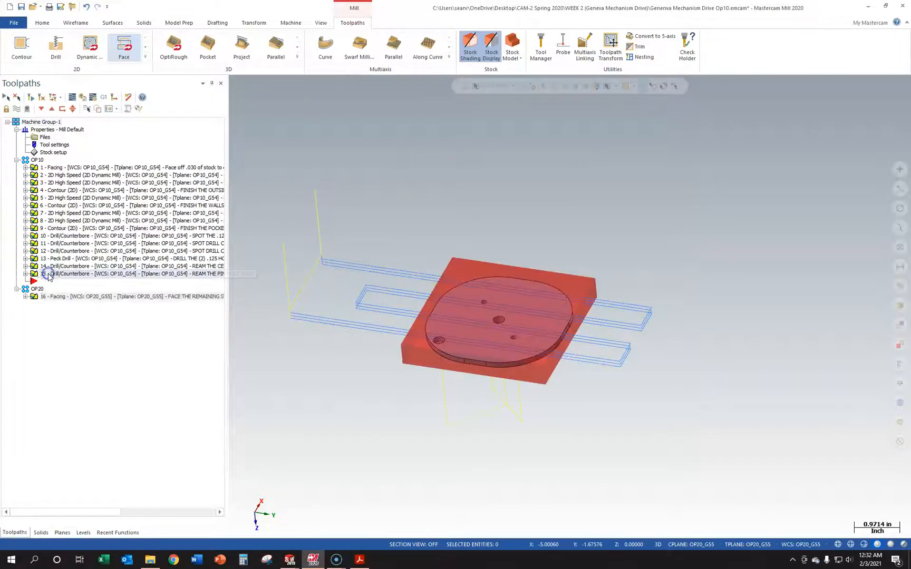
click(90, 532)
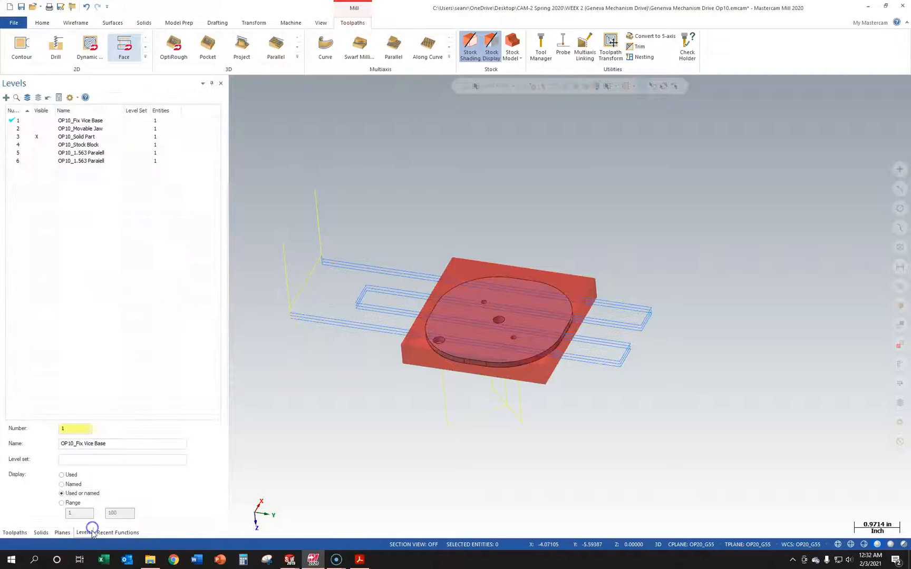
click(41, 152)
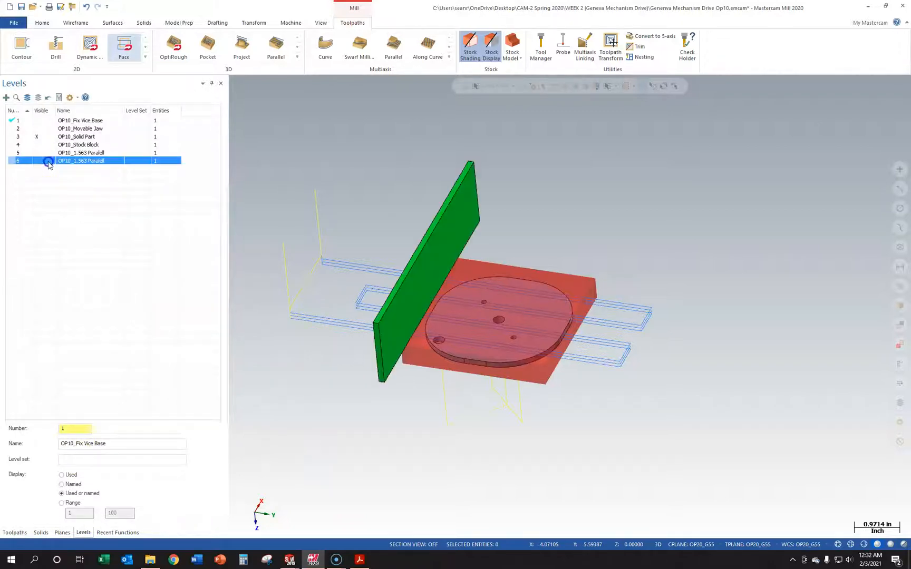
click(43, 161)
click(44, 144)
click(44, 128)
click(46, 121)
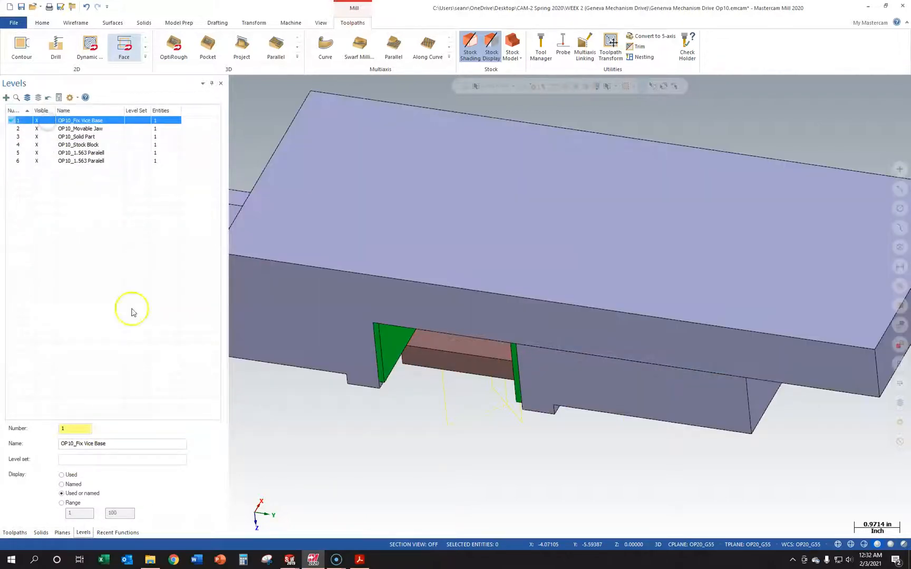
- Make OP10_G54 the active WCS, construction plane and tool plane, and set the view of the vice to isometric
click(62, 532)
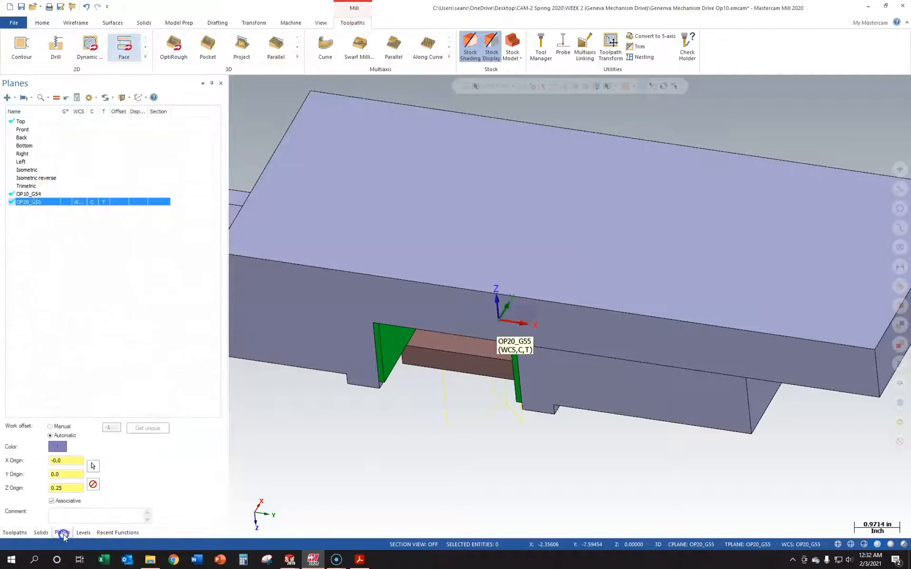
click(44, 194)
click(58, 97)
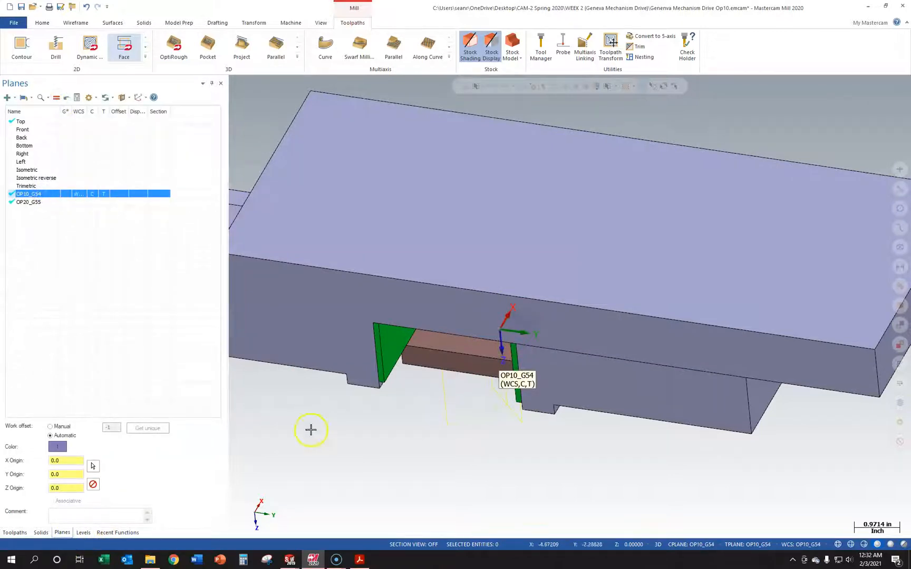
right_click(343, 464)
click(400, 426)
scroll(417, 414, up, 5)
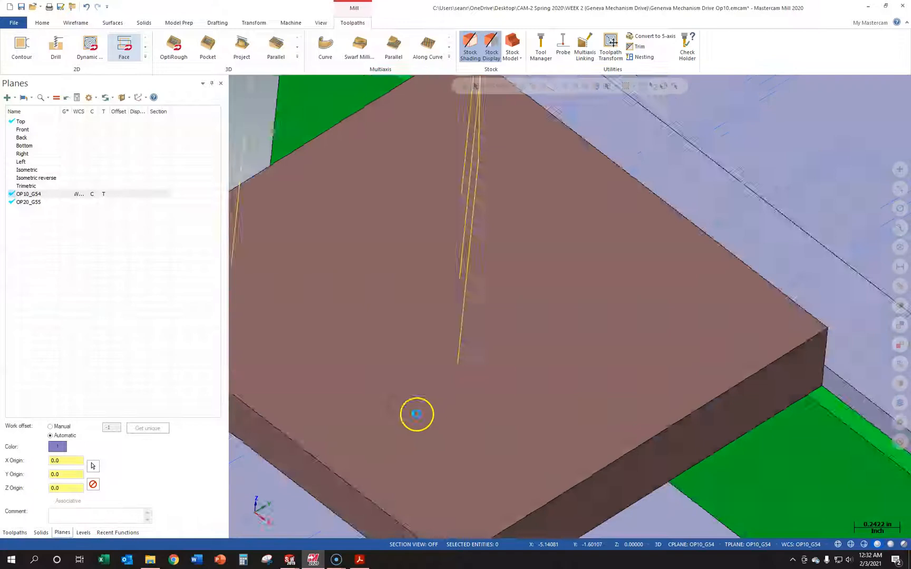
scroll(416, 414, down, 10)
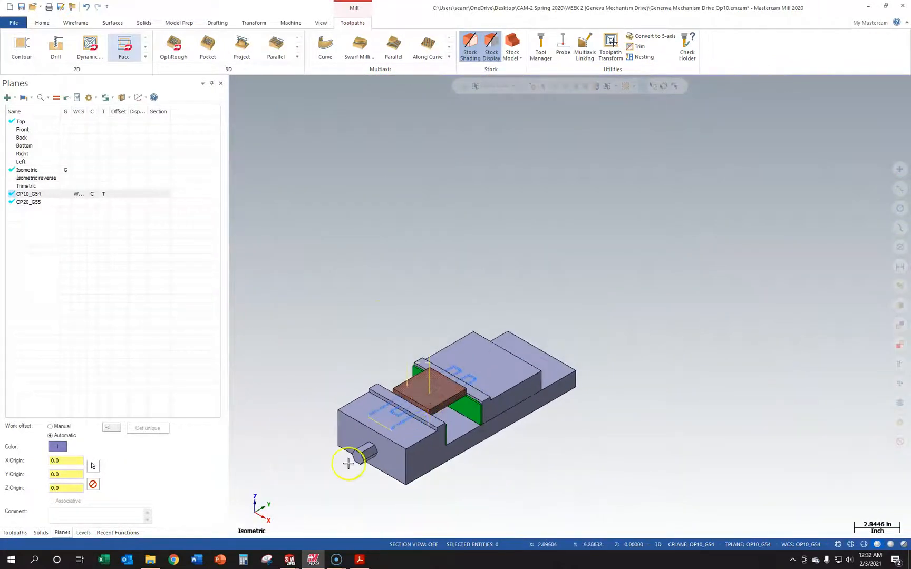
scroll(369, 465, up, 5)
- Hide the OP10_Stock Block level so the solid part shows inside the shaded stock
click(86, 534)
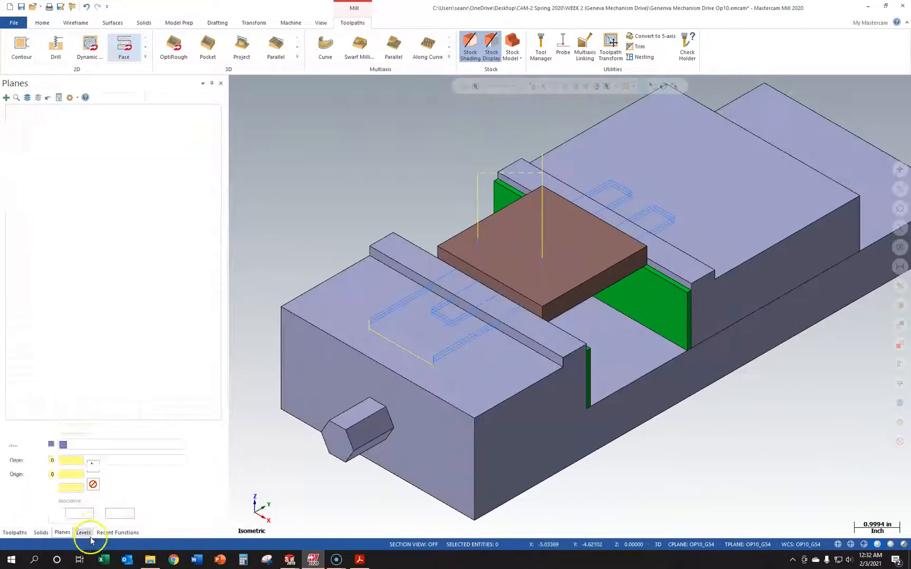
click(54, 145)
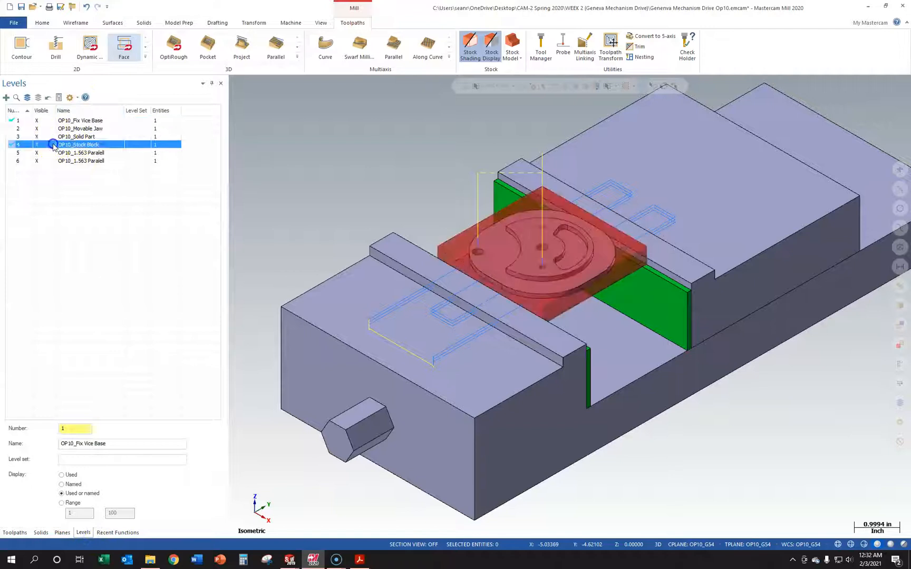
scroll(419, 179, down, 2)
scroll(449, 116, up, 1)
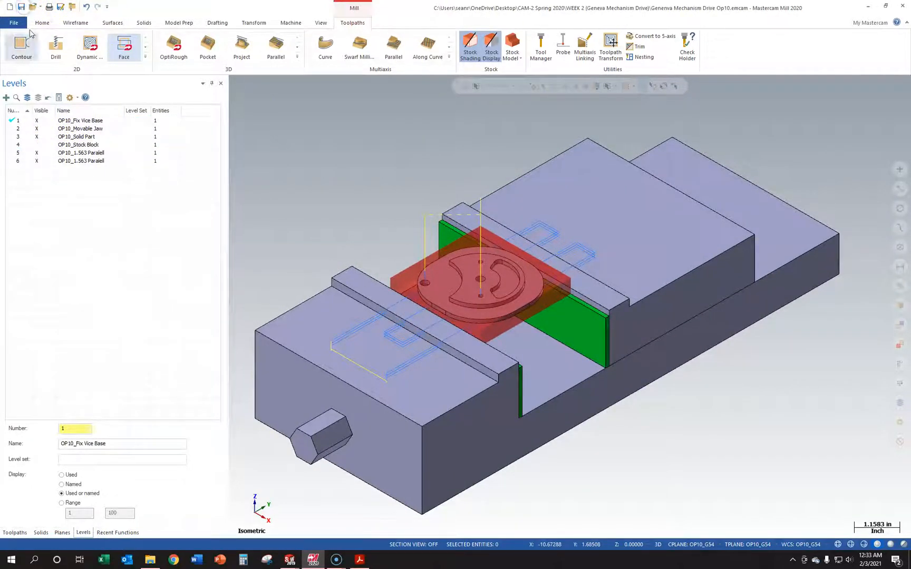
- Verify all 16 operations in a maximized simulator and play the machining through to the end
click(14, 532)
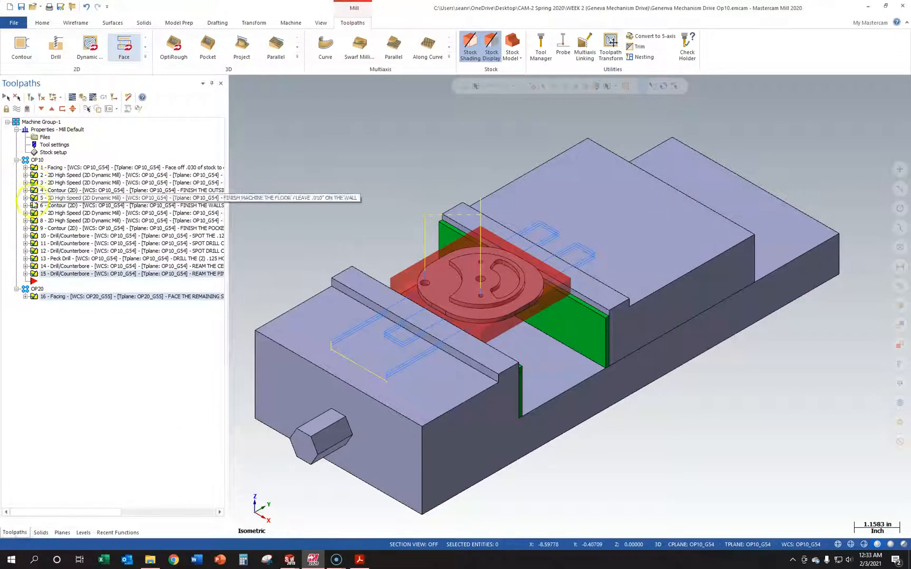
click(81, 97)
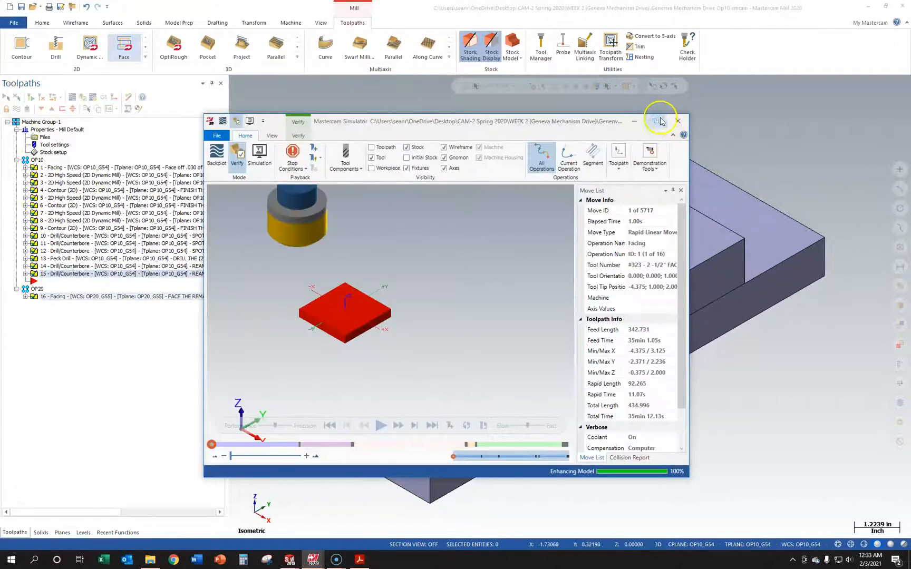
click(656, 122)
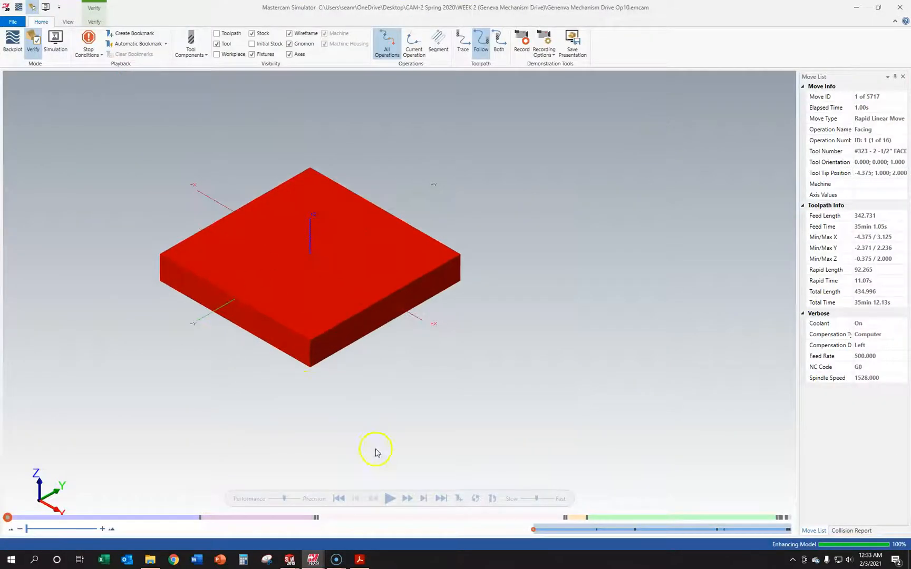
click(389, 498)
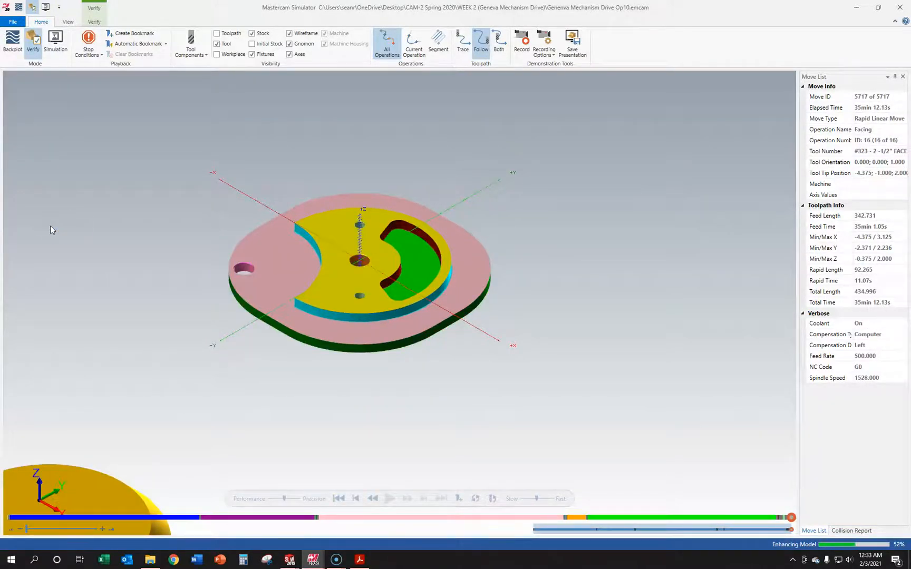
- Examine the verified part from above and from the side, and close the simulator
scroll(340, 258, up, 5)
mouse_move(340, 258)
middle_down()
mouse_move(341, 296)
mouse_move(358, 313)
mouse_move(370, 305)
mouse_move(339, 263)
mouse_move(340, 183)
mouse_move(360, 254)
mouse_move(328, 244)
middle_up()
scroll(326, 243, down, 4)
click(99, 22)
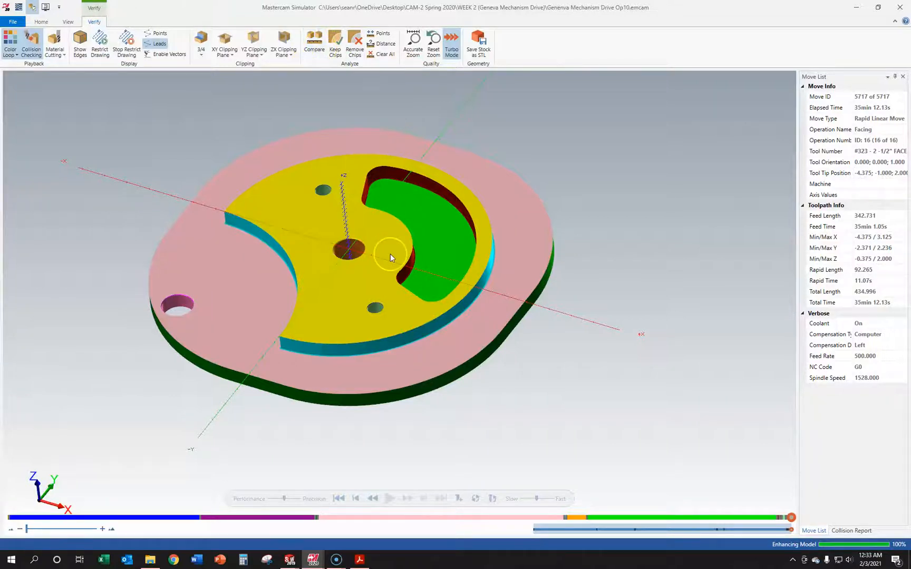
scroll(390, 253, down, 5)
scroll(349, 262, up, 5)
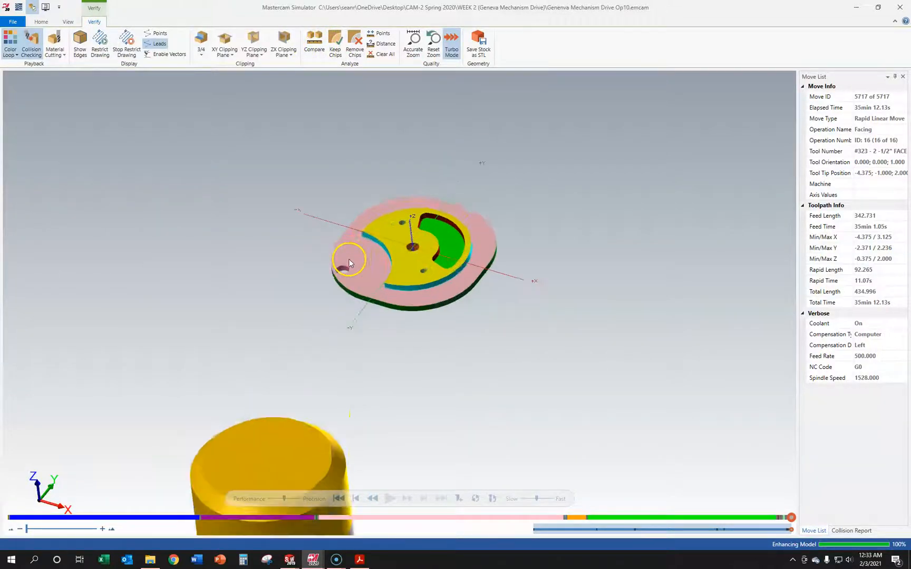
middle_drag(465, 213, 478, 196)
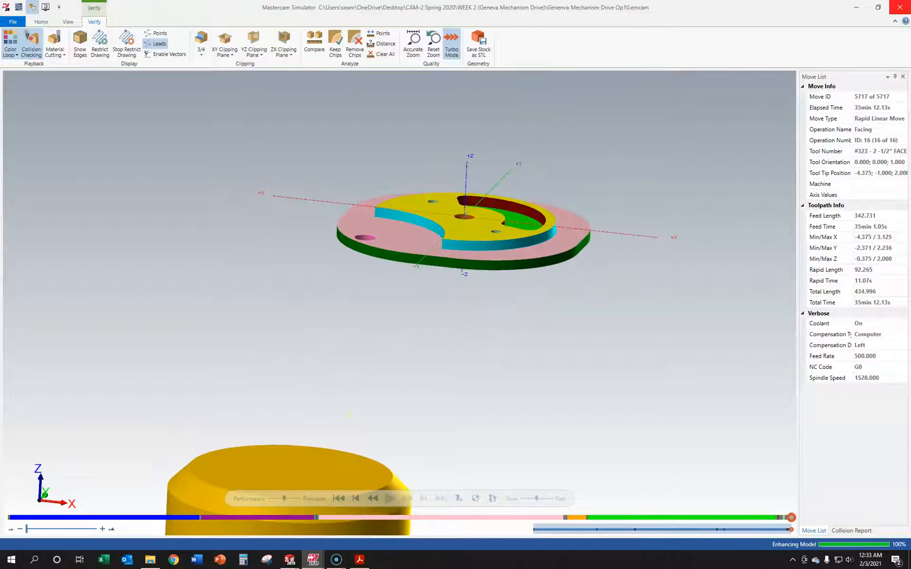
click(907, 7)
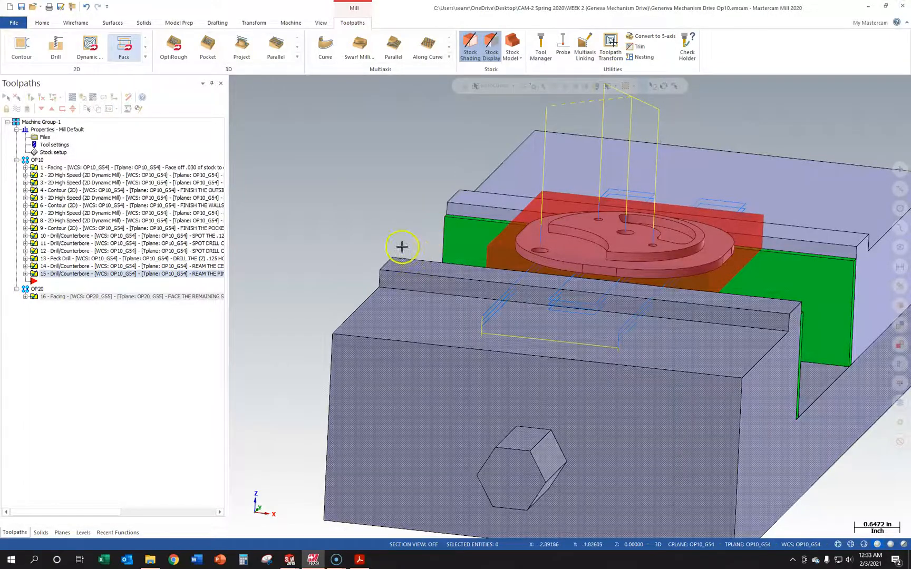
- Return the model to the isometric view and look over the part and stock held in the vice
scroll(495, 173, up, 2)
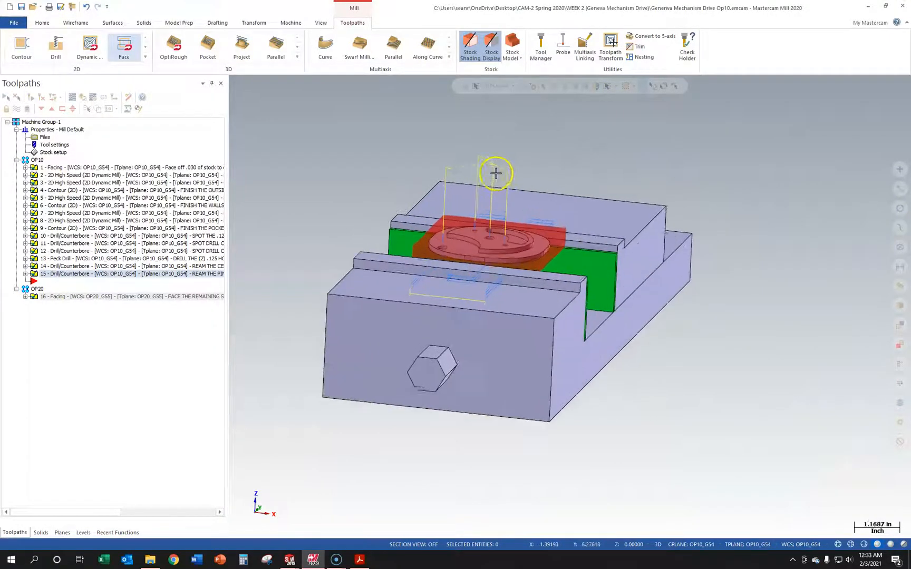
right_click(525, 144)
click(549, 227)
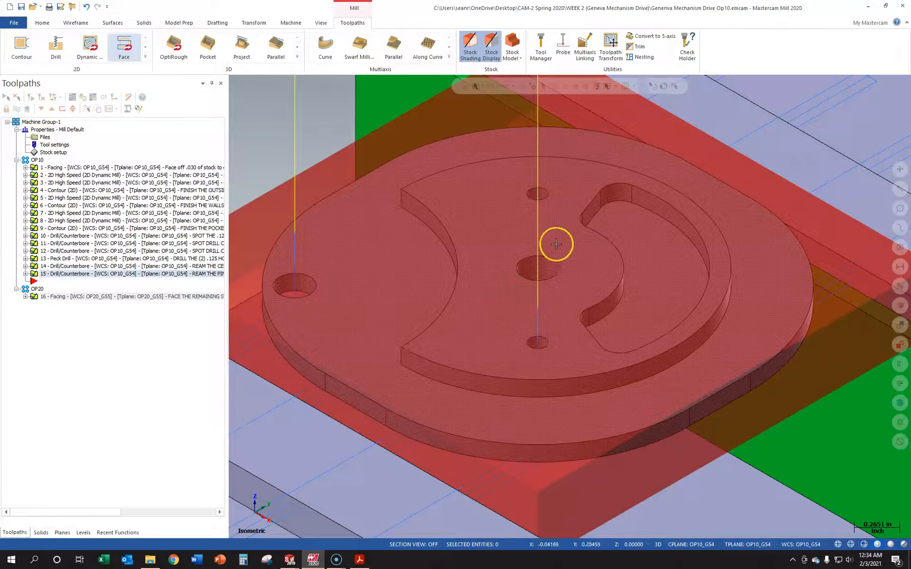
scroll(563, 284, down, 5)
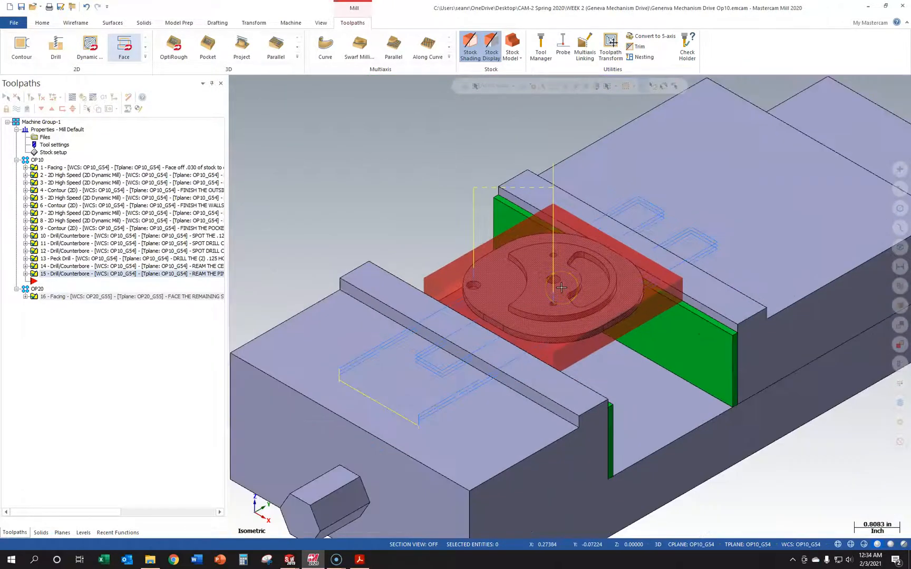
scroll(561, 287, down, 4)
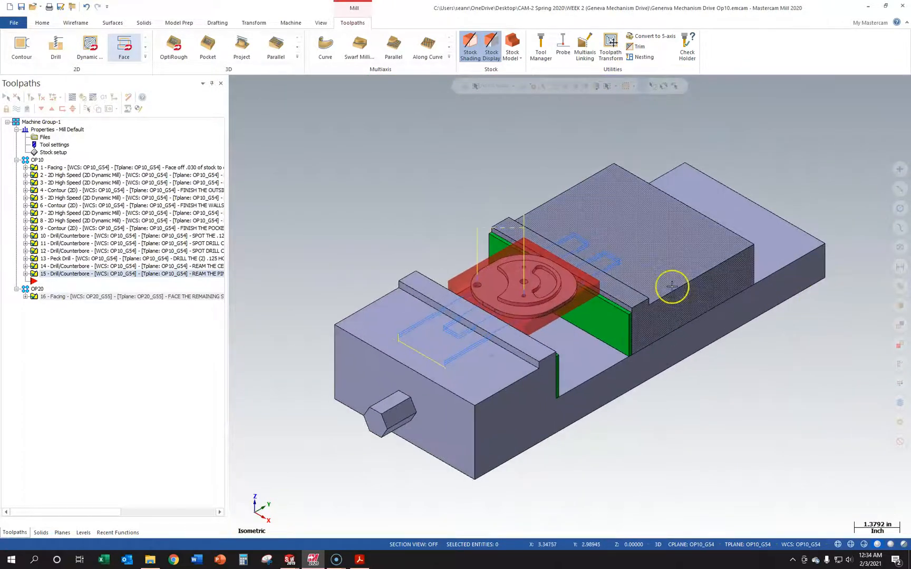